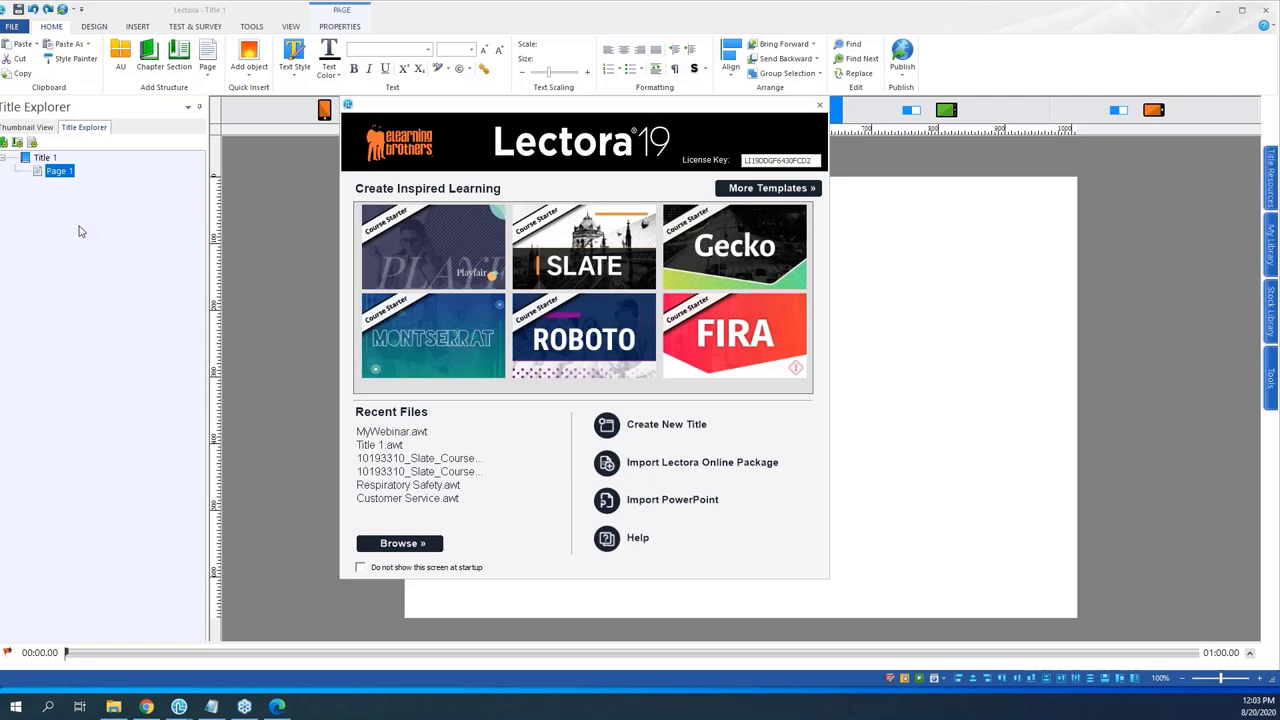
# - Create a new title from the Roboto course starter template
pyautogui.moveTo(546, 104); pyautogui.dragTo(476, 95)
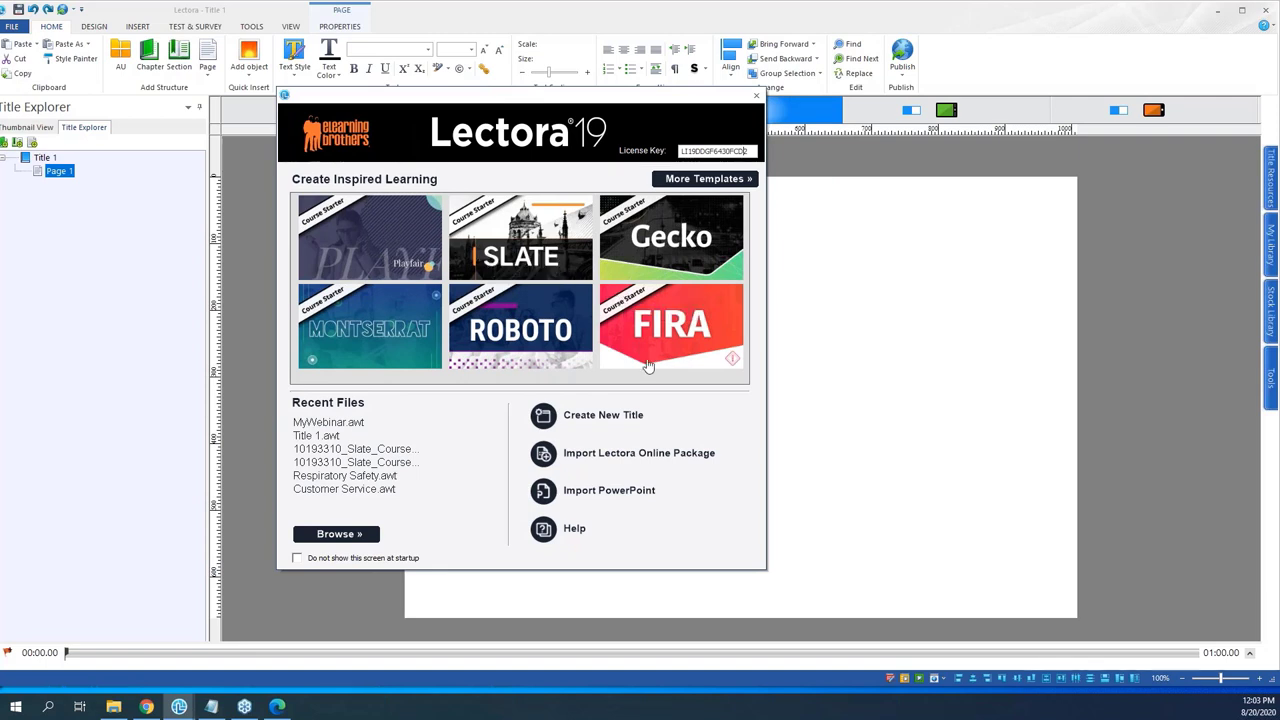
pyautogui.click(568, 318)
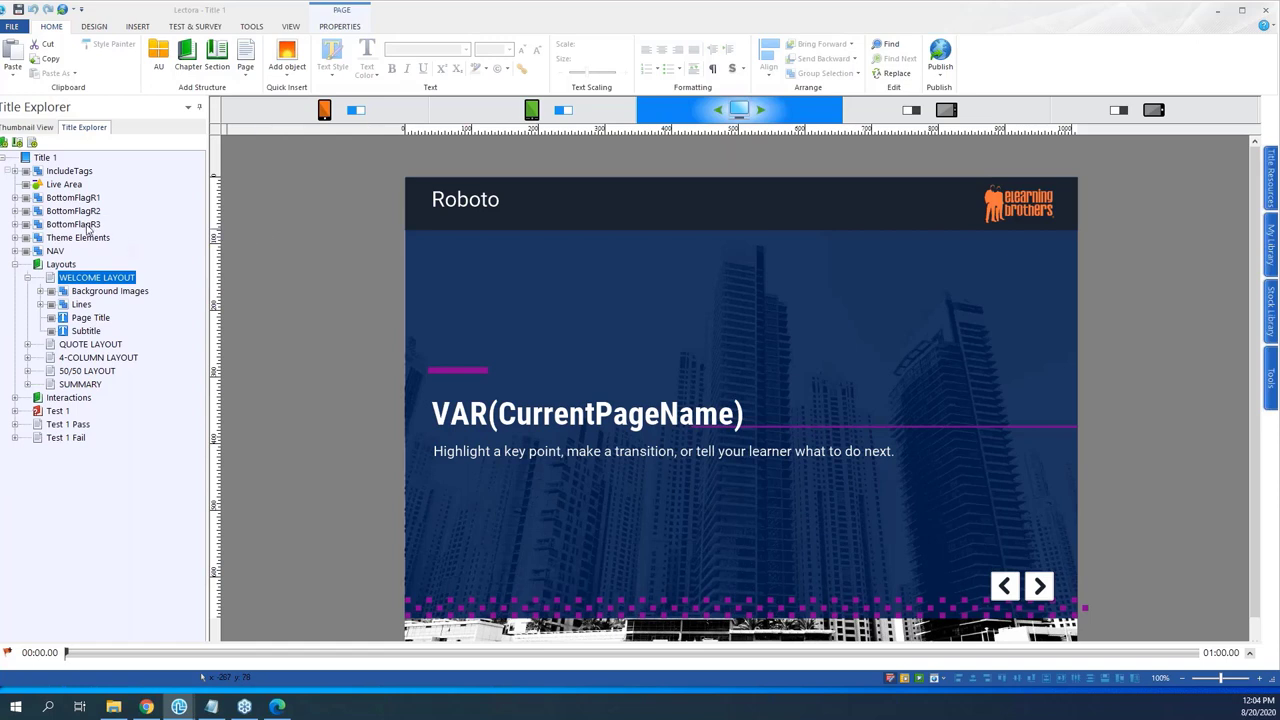
# - Review the Layouts chapter's pages: Welcome, Quote, 4-Column, 50/50 and Summary
pyautogui.click(15, 265)
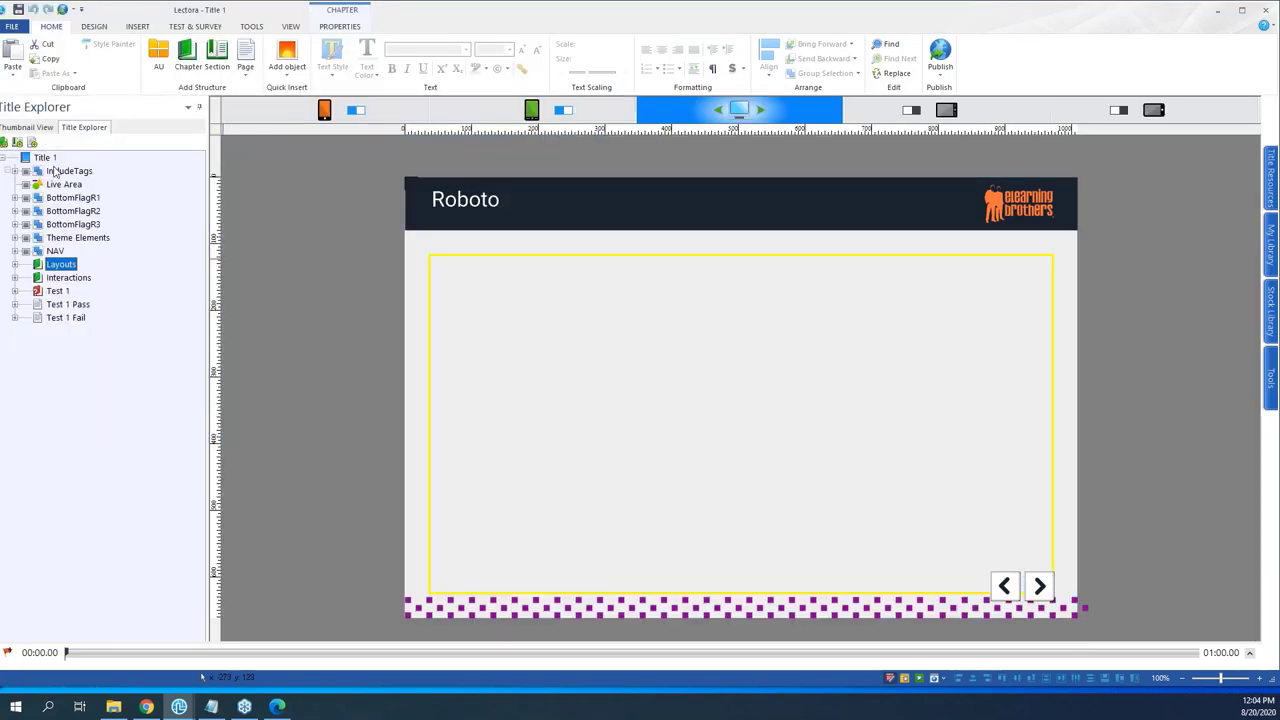
pyautogui.click(45, 158)
pyautogui.click(15, 265)
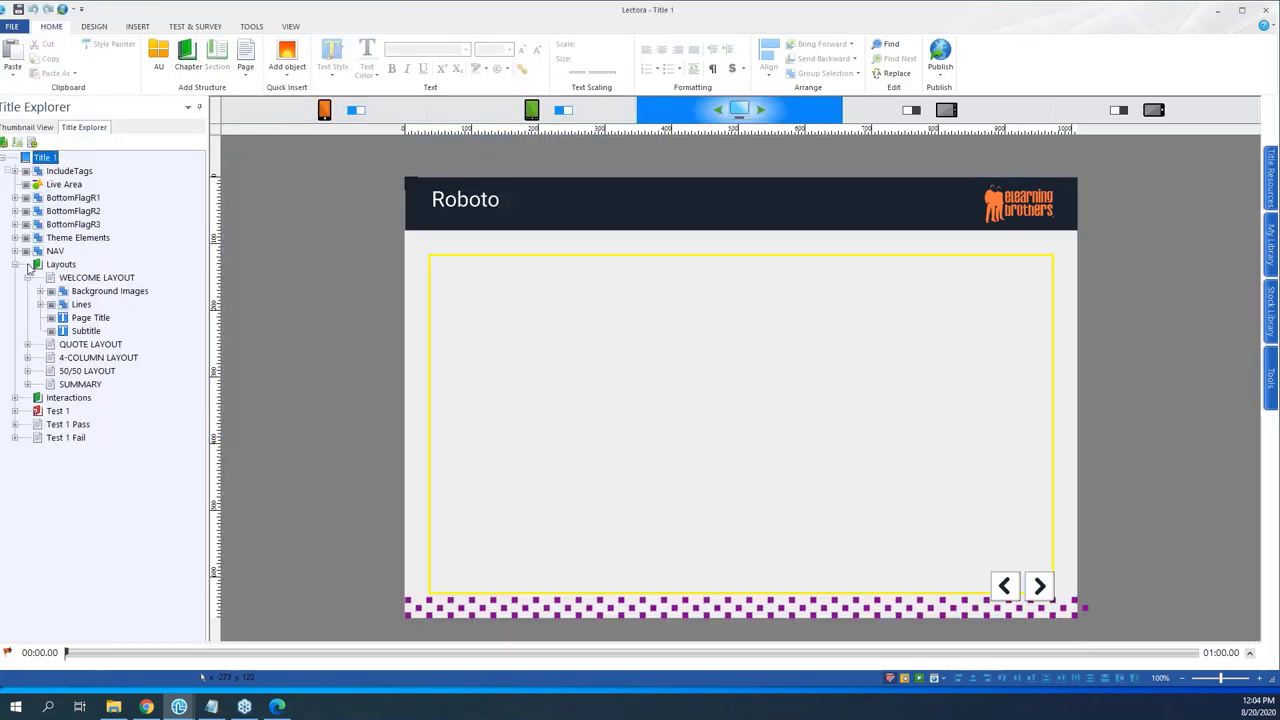
pyautogui.click(88, 278)
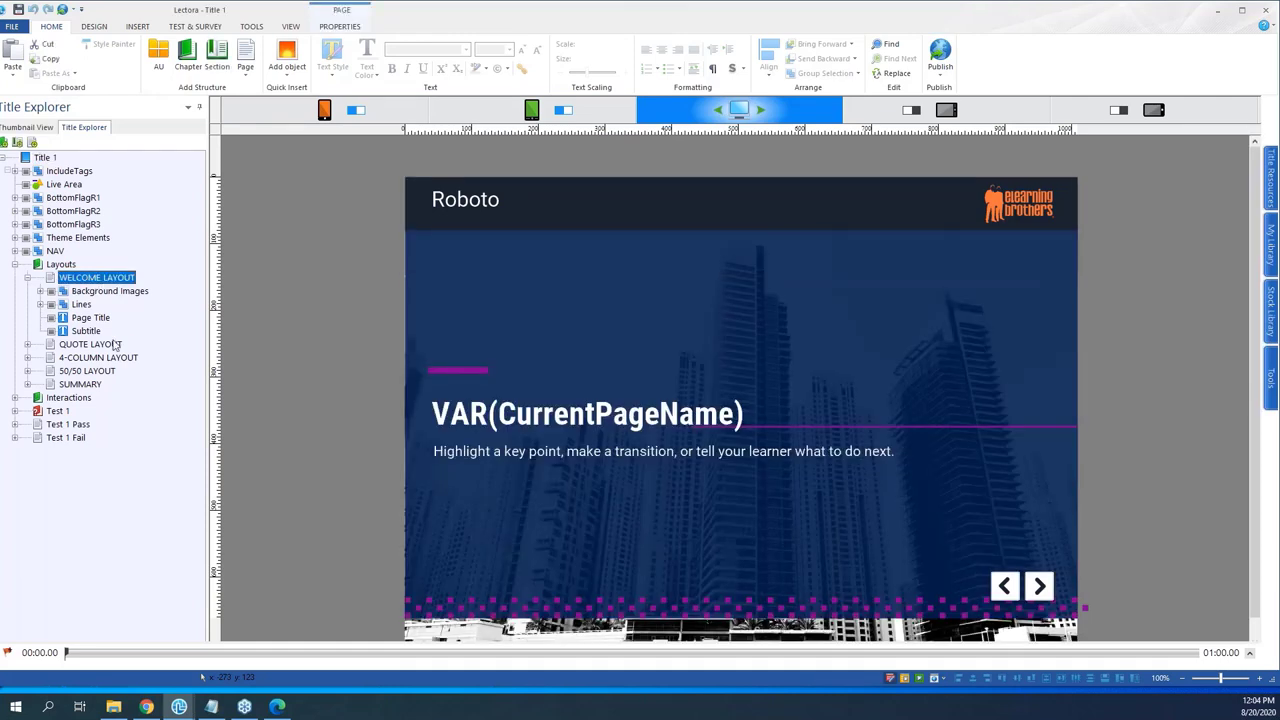
pyautogui.click(97, 347)
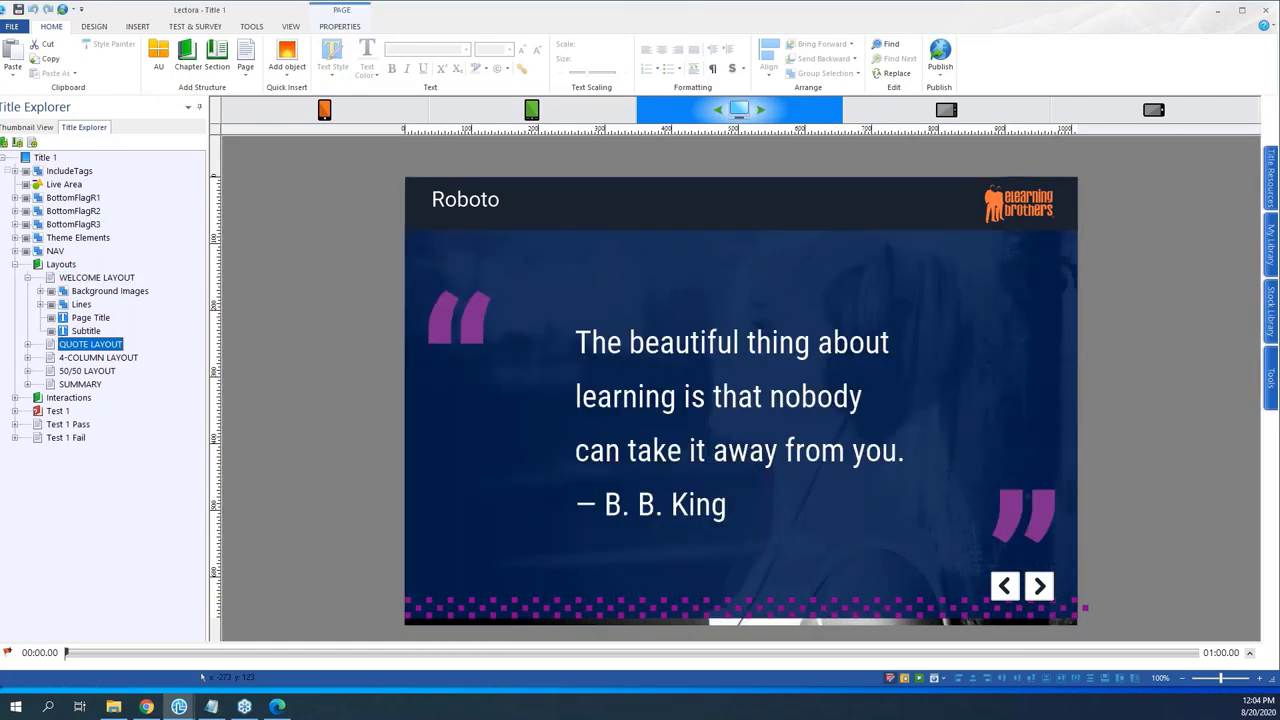
pyautogui.click(115, 360)
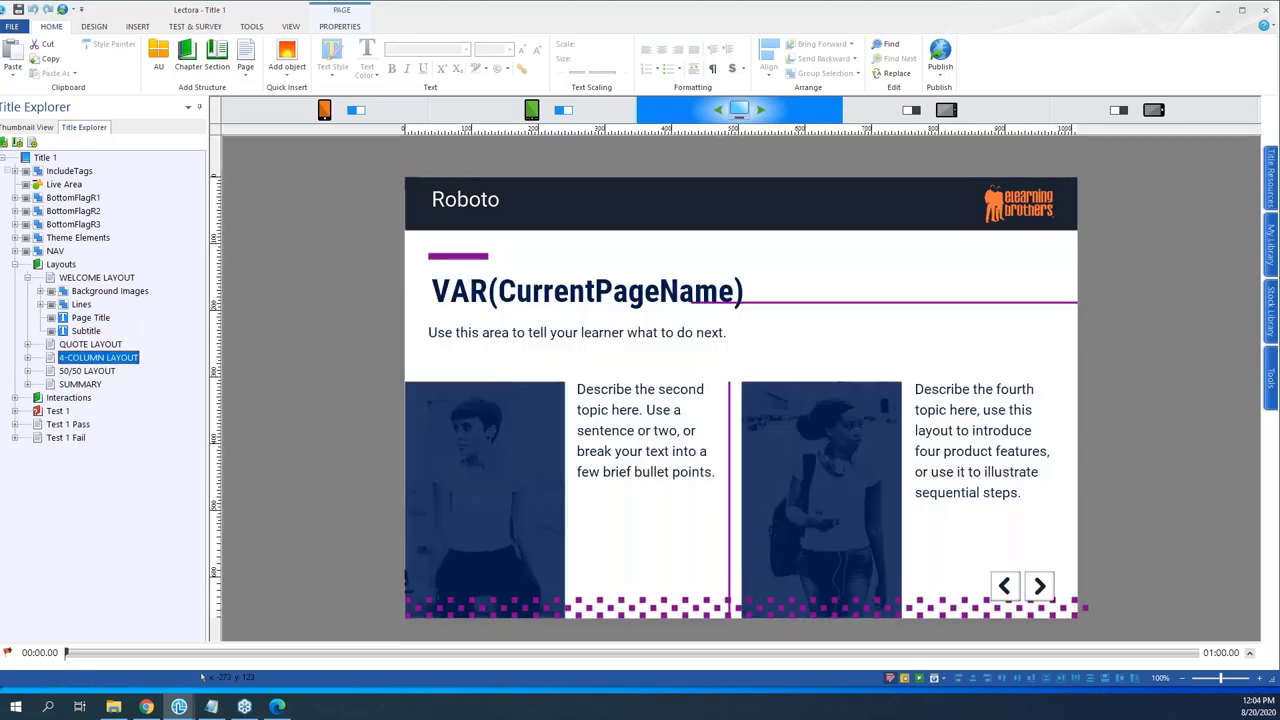
pyautogui.click(92, 372)
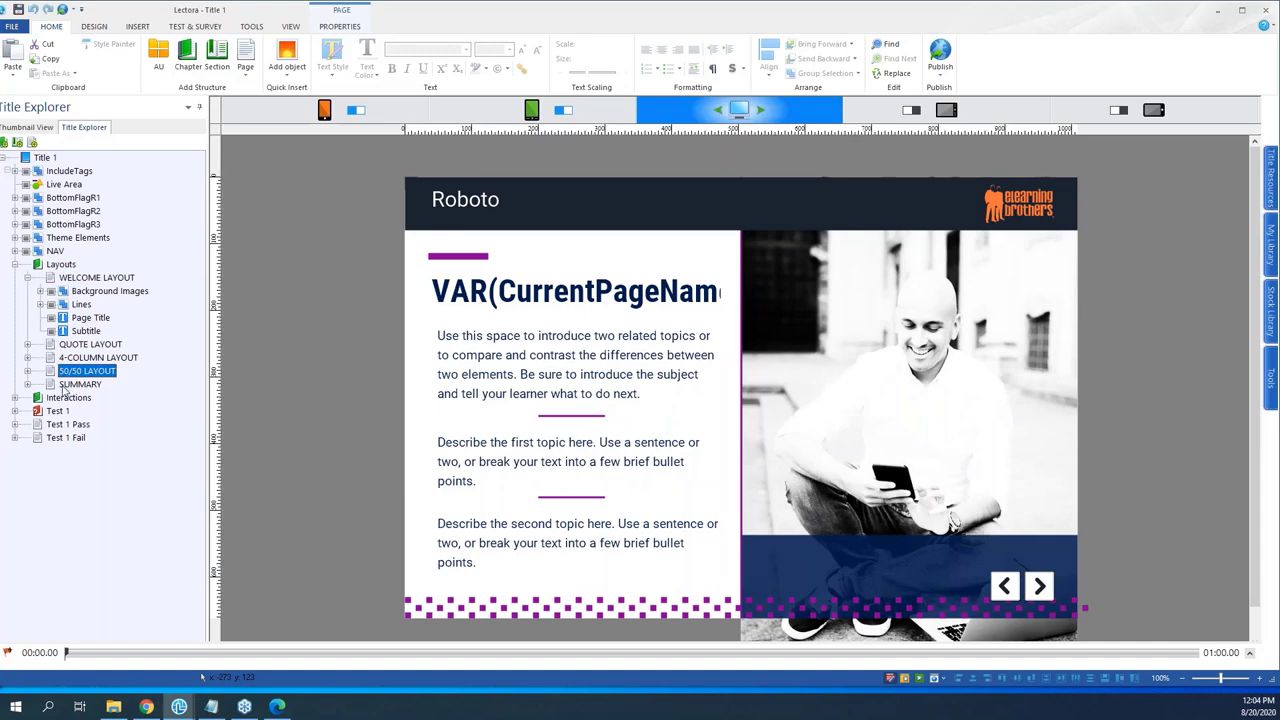
pyautogui.click(70, 386)
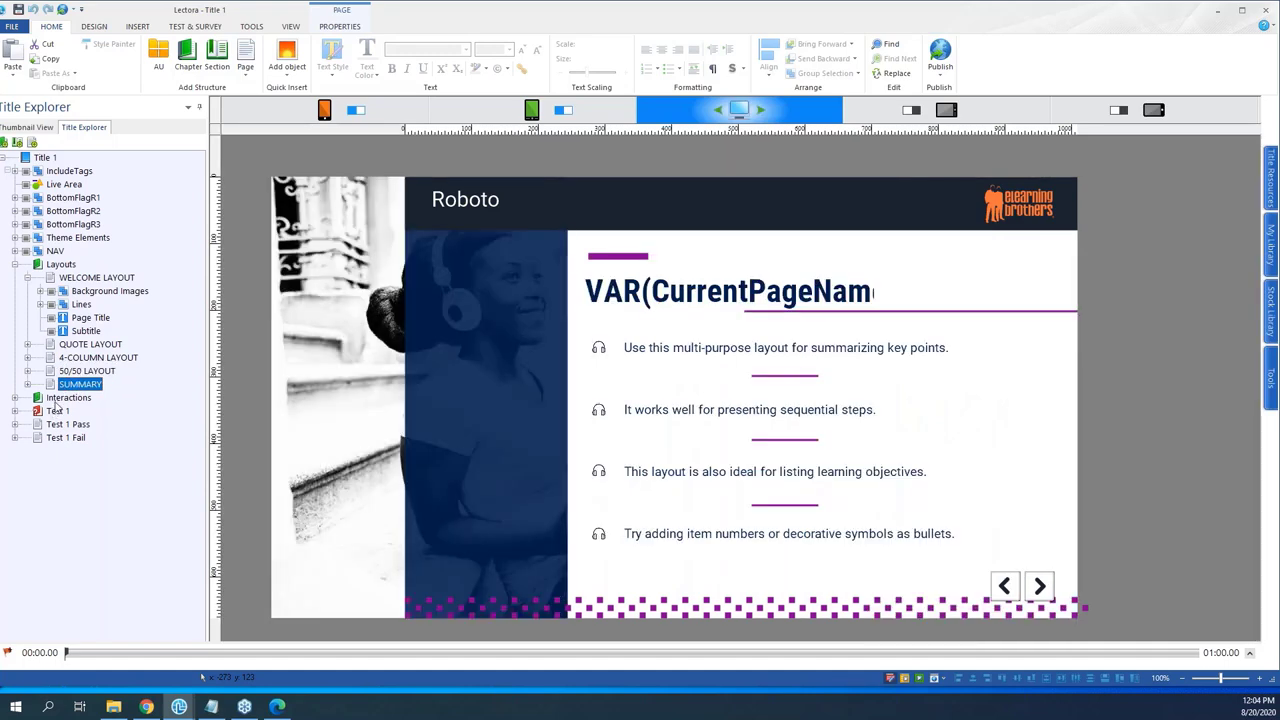
# - Review the Interactions chapter's pages: Timeline, Click to Reveal, Knowledge Check and 1-to-1 Scenario
pyautogui.click(62, 397)
pyautogui.click(14, 397)
pyautogui.click(85, 424)
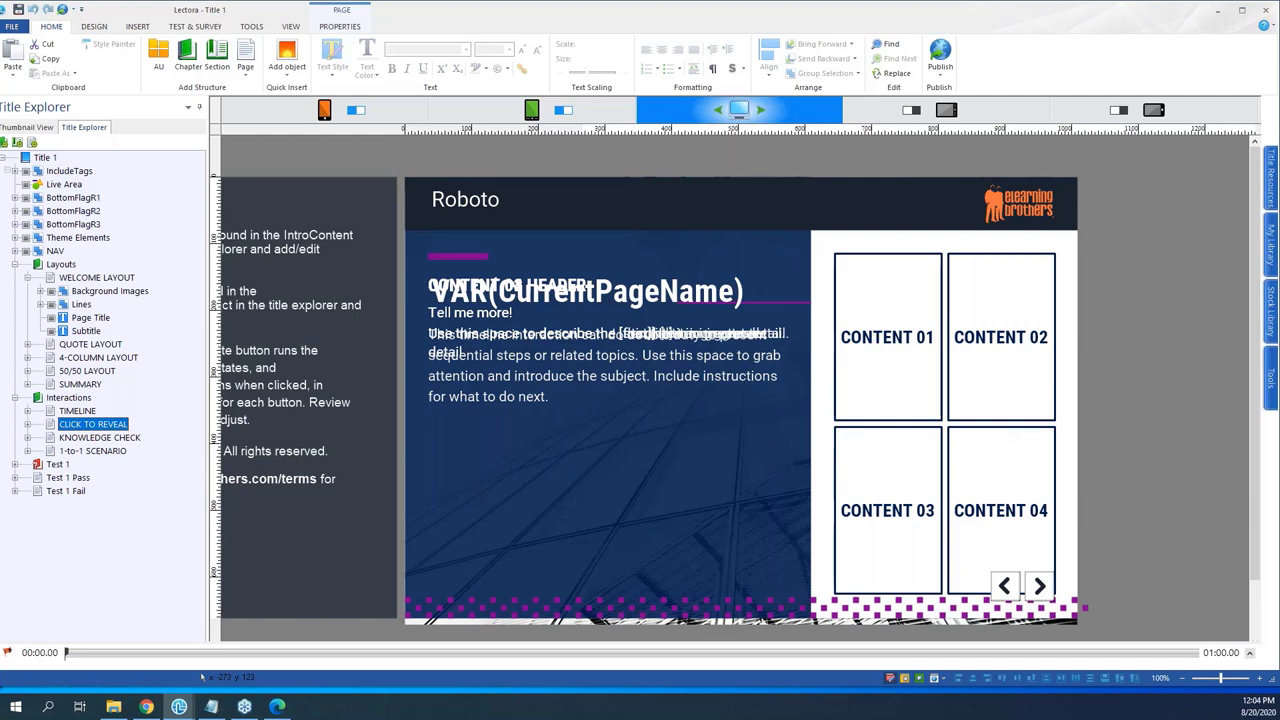
pyautogui.press('Up')
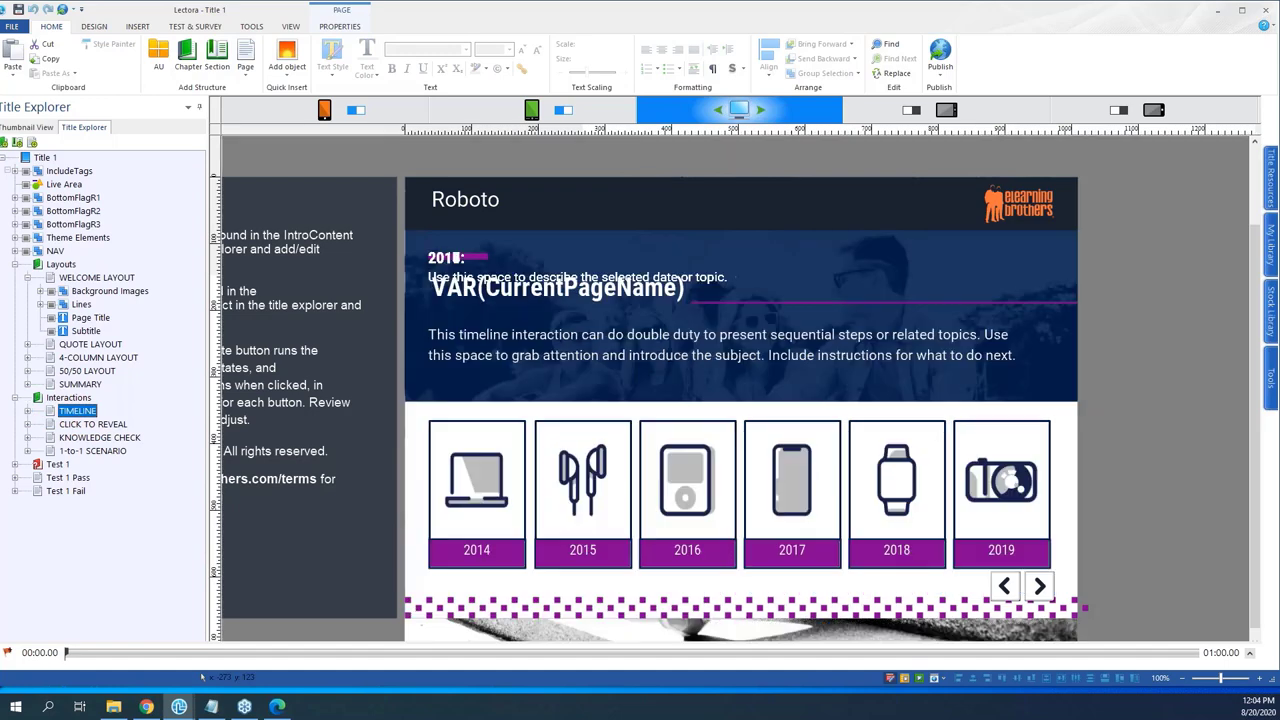
pyautogui.click(497, 478)
pyautogui.click(590, 472)
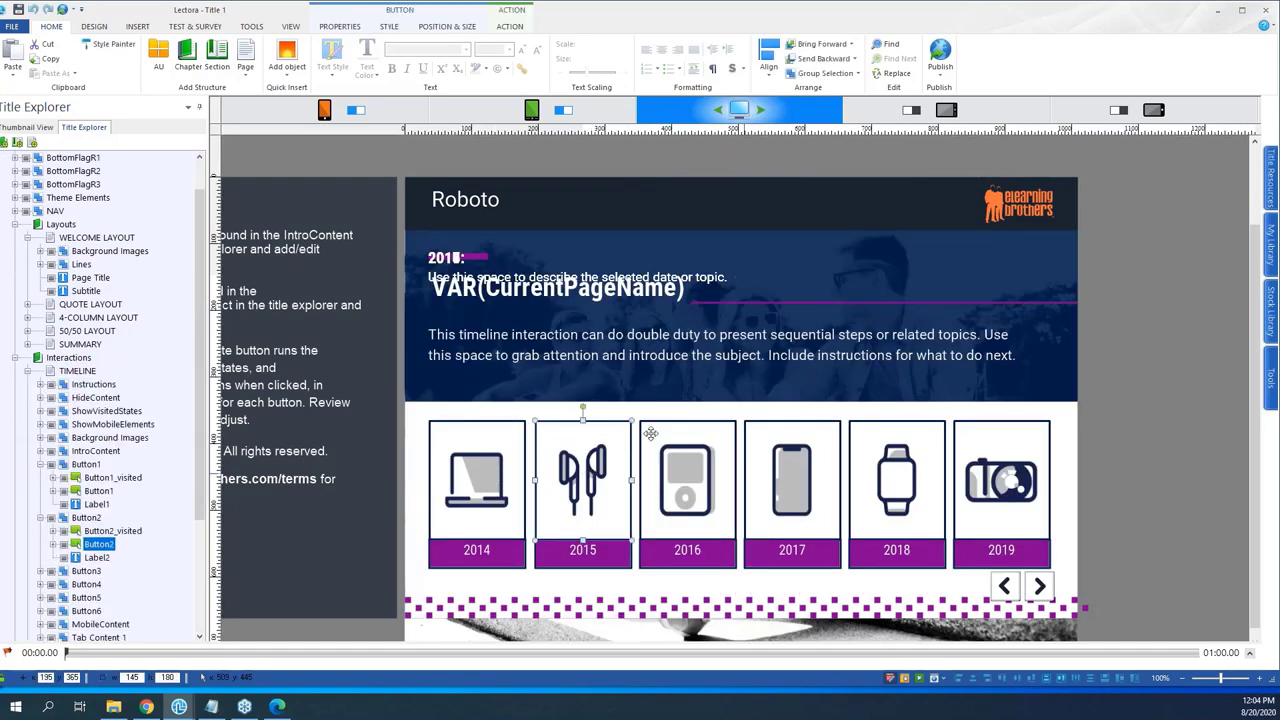
pyautogui.click(27, 371)
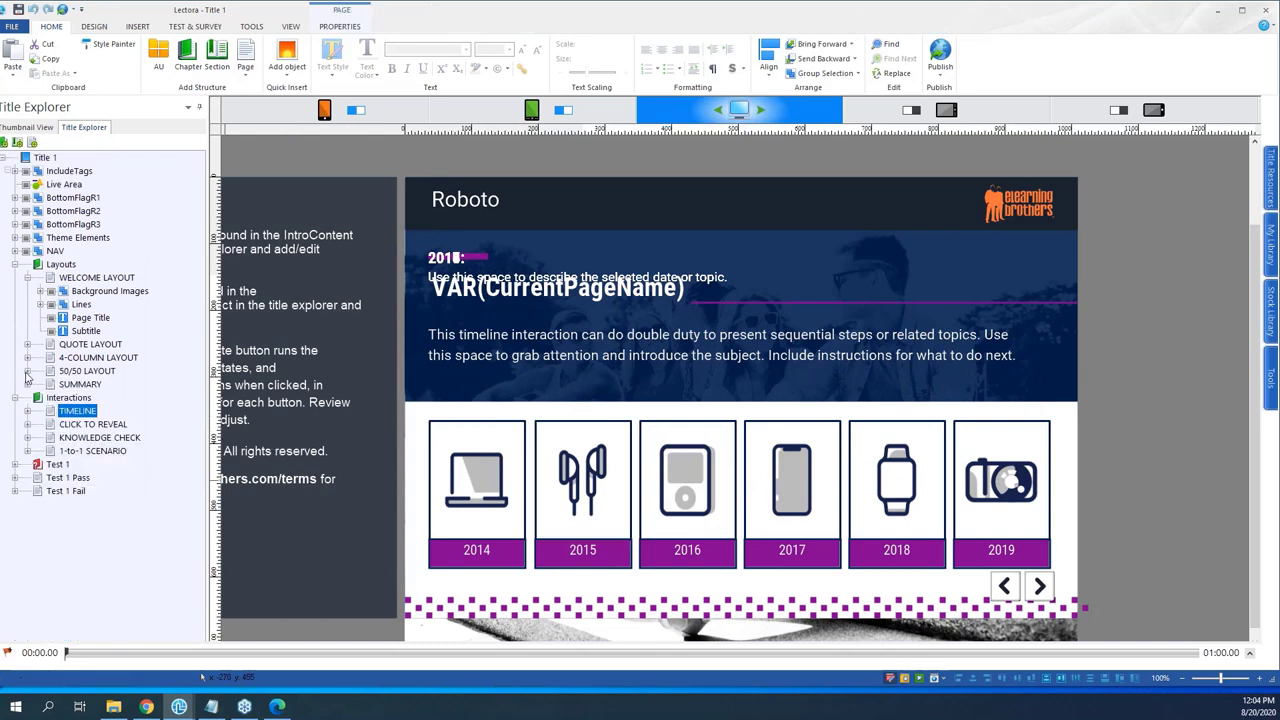
pyautogui.click(27, 437)
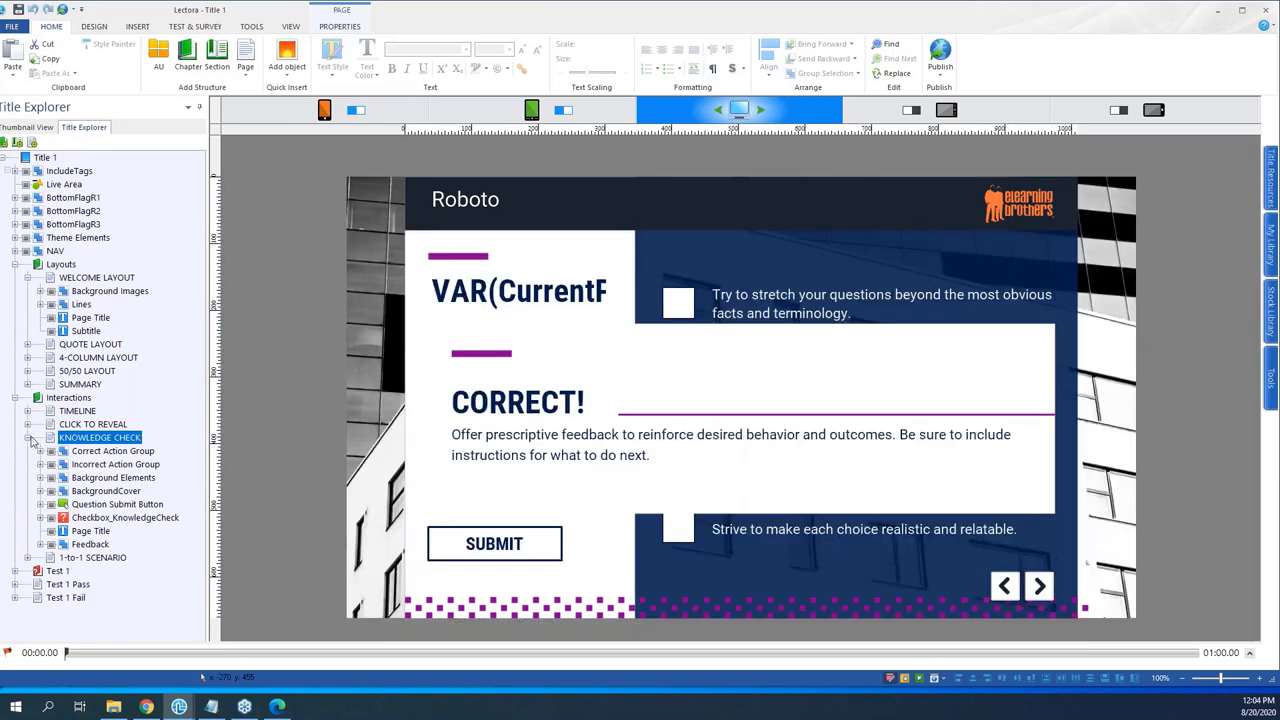
pyautogui.click(28, 437)
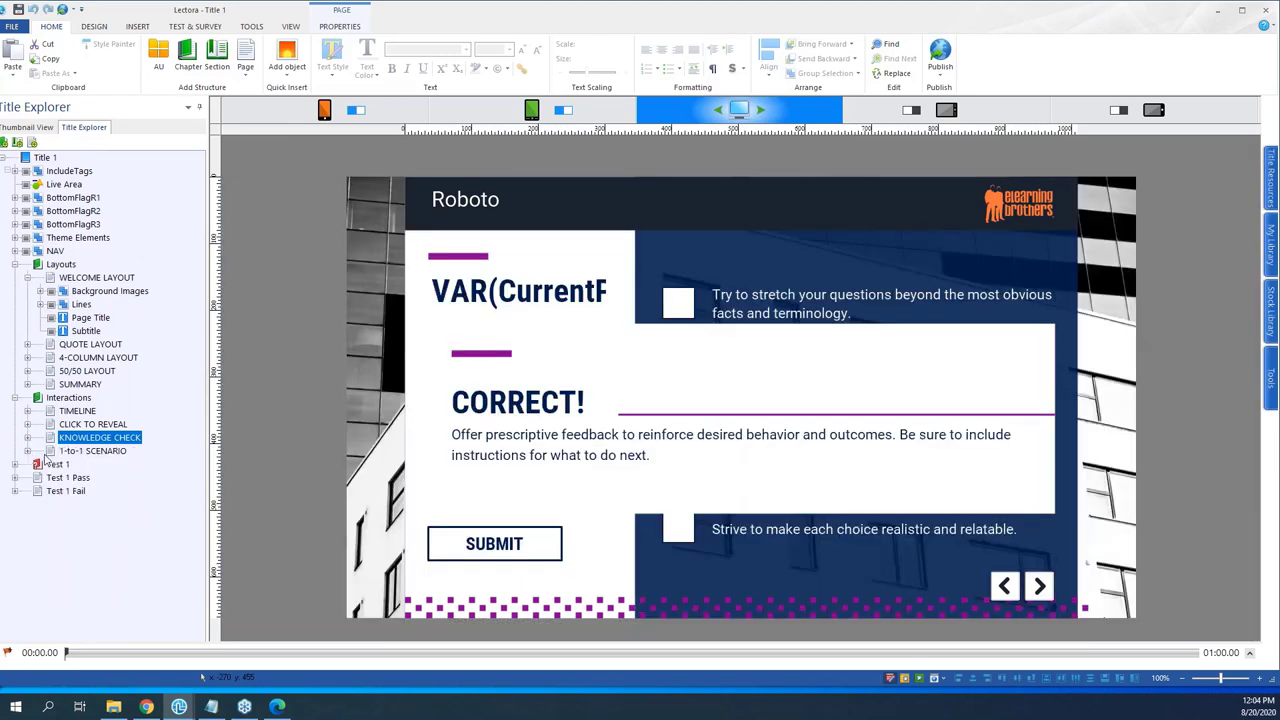
pyautogui.click(70, 451)
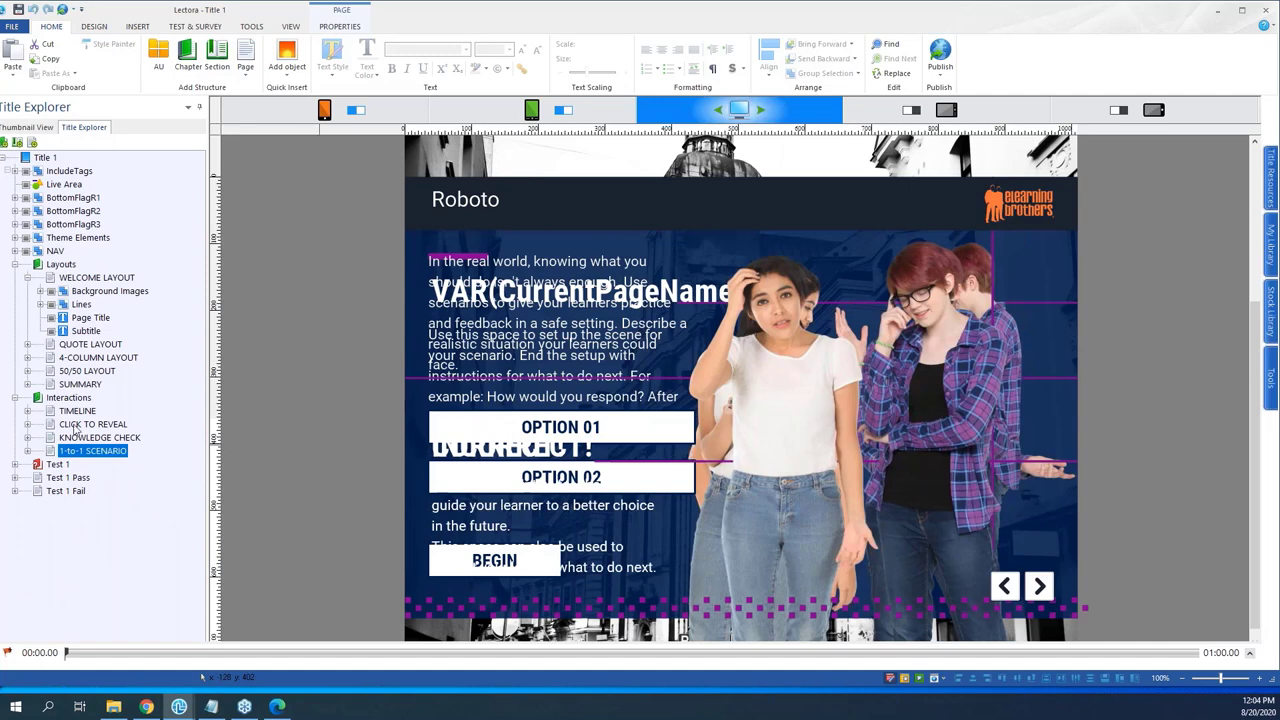
# - Review Test 1 and its True/False question page, then collapse the Layouts chapter and return to the title level
pyautogui.click(56, 464)
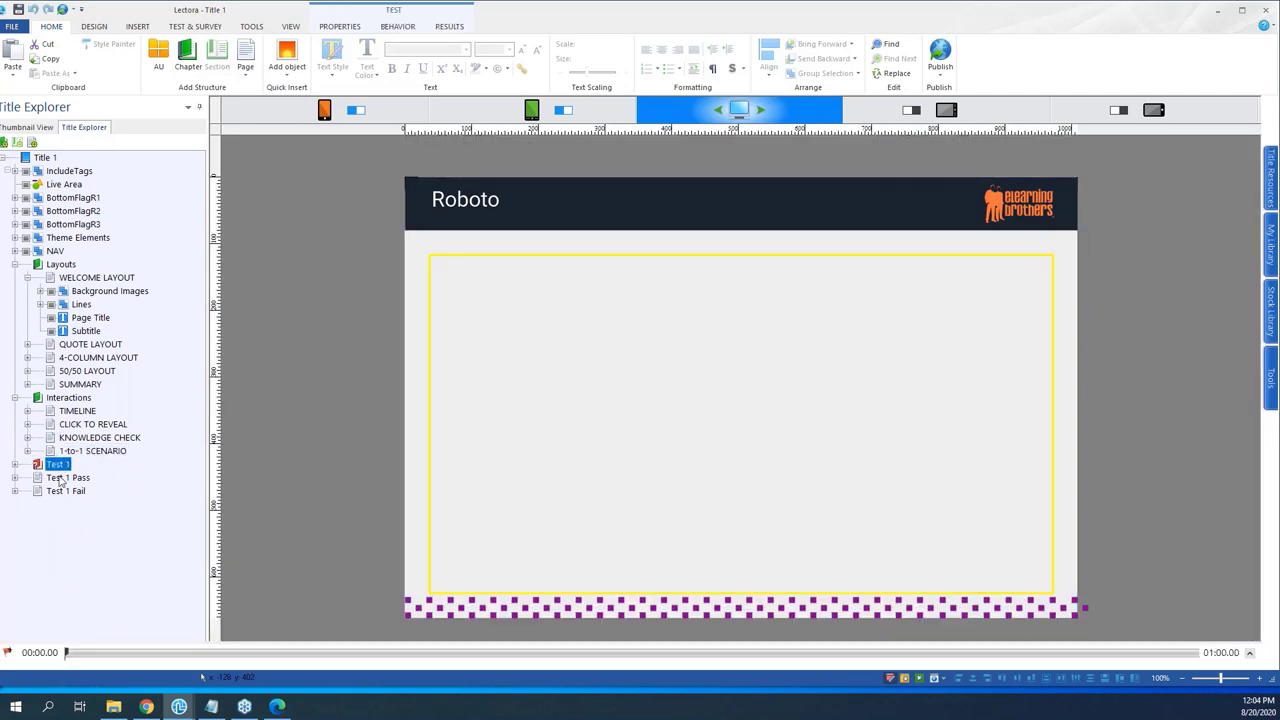
pyautogui.click(62, 478)
pyautogui.click(57, 465)
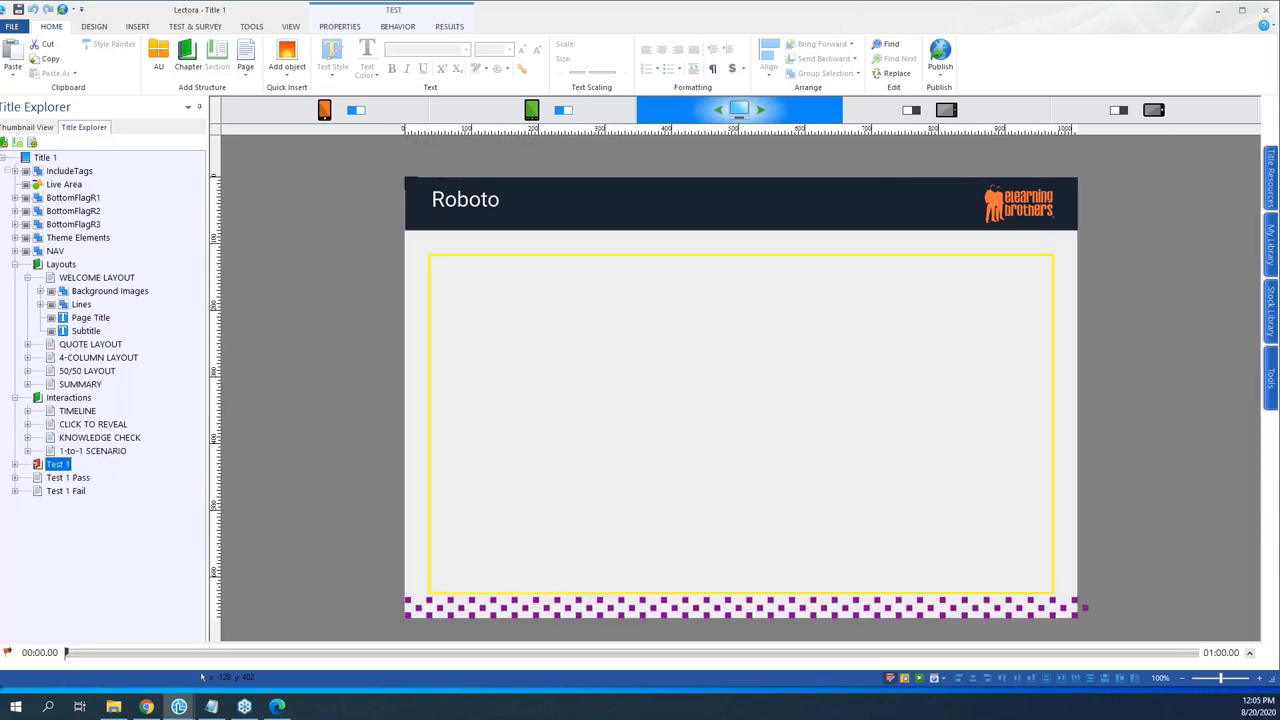
pyautogui.click(14, 464)
pyautogui.click(82, 478)
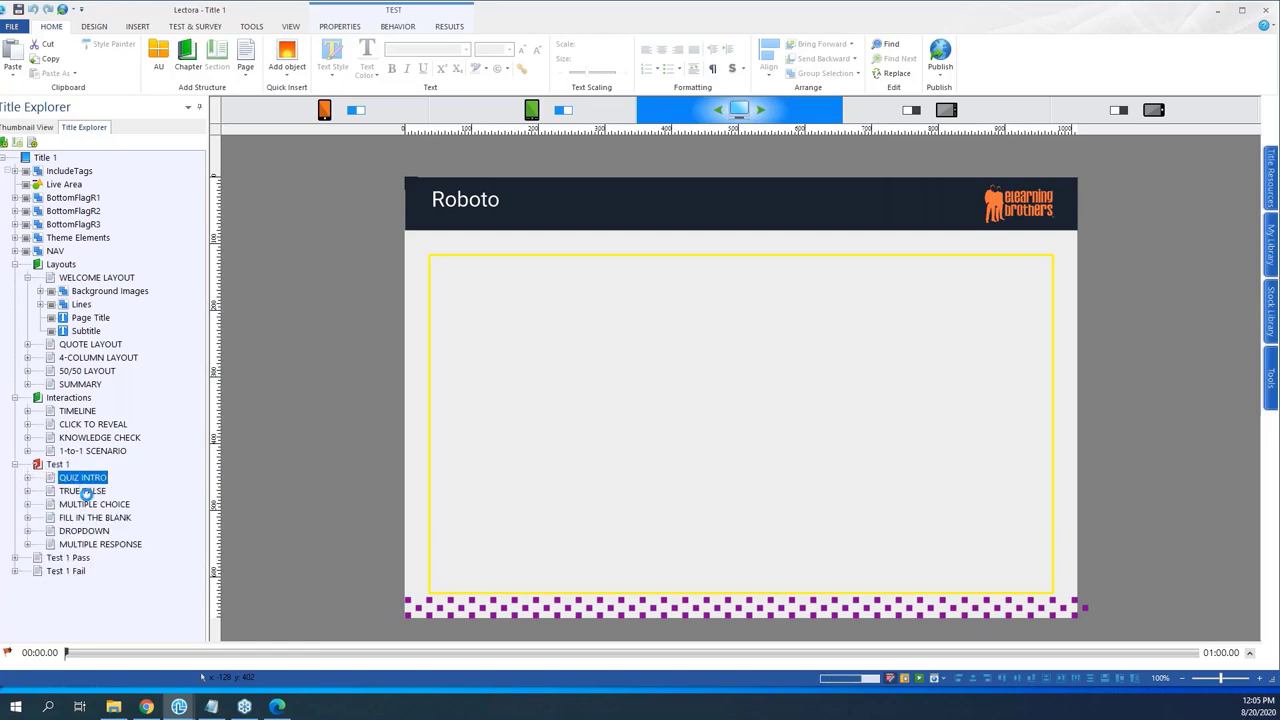
pyautogui.click(83, 492)
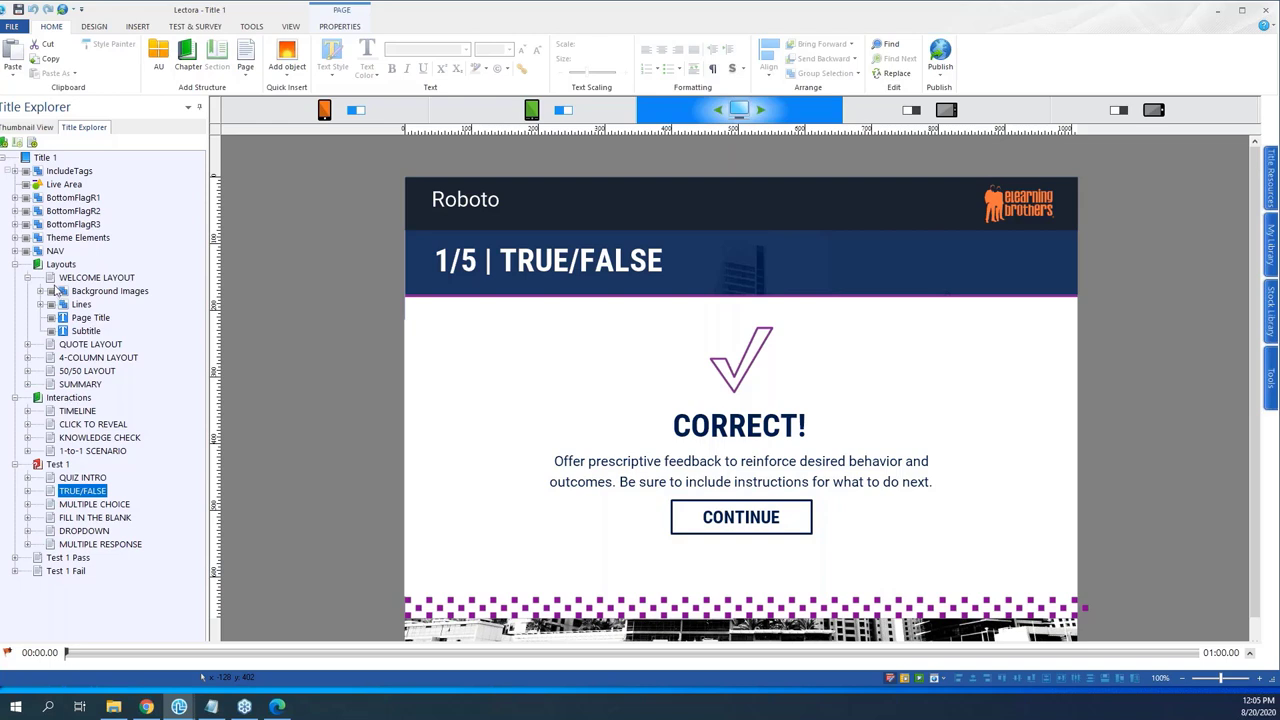
pyautogui.click(14, 264)
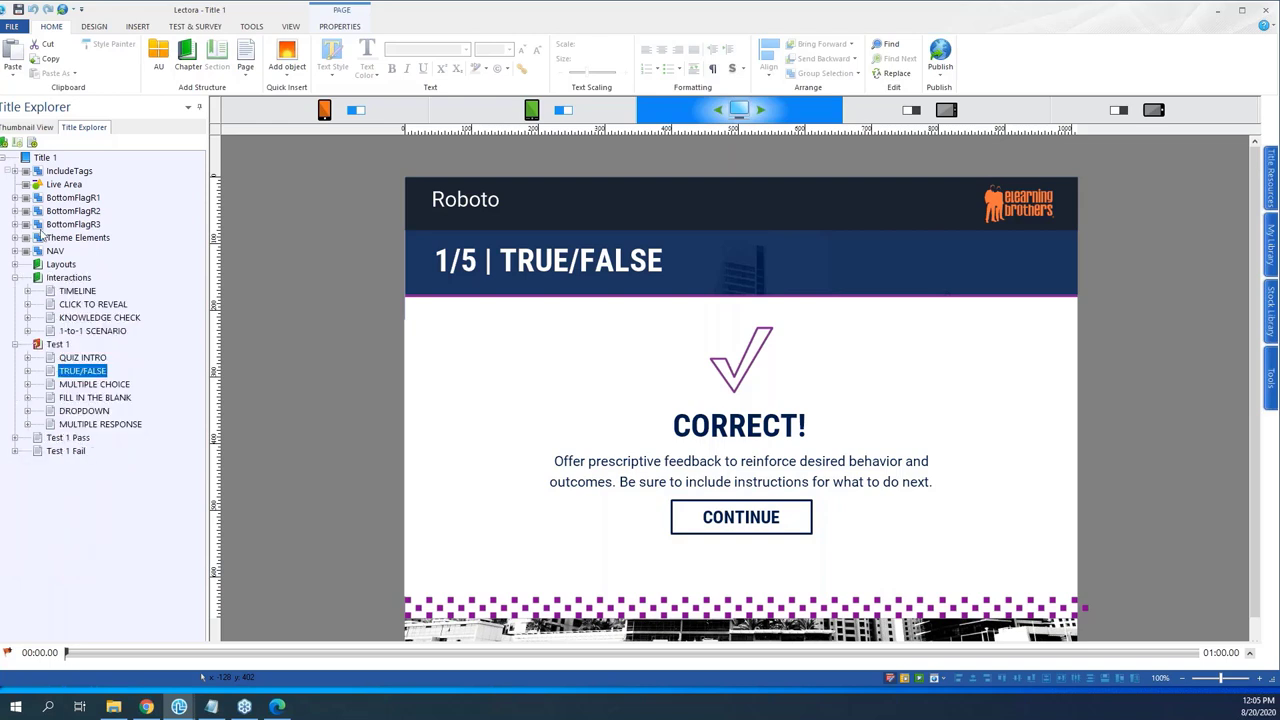
pyautogui.click(45, 158)
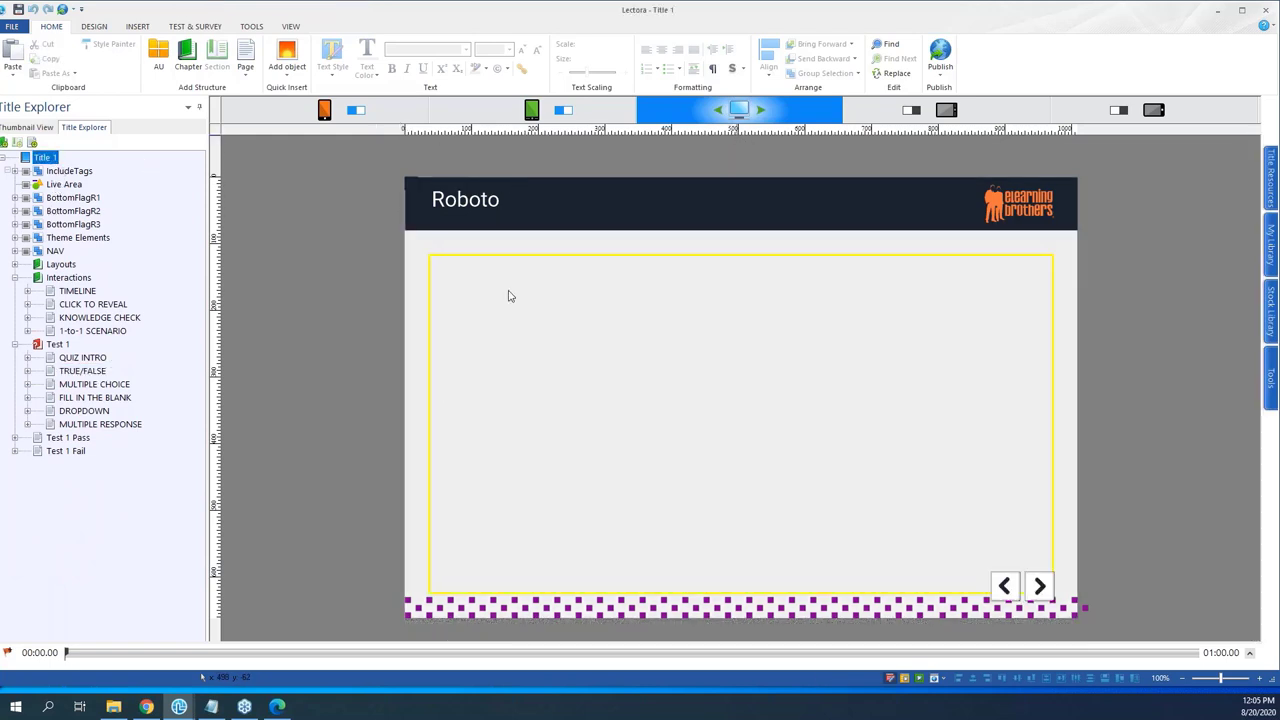
# - Switch to LectoraWebinar_Theme.pdf in the Edge browser, close the duplicate copy and maximize the window
pyautogui.click(147, 707)
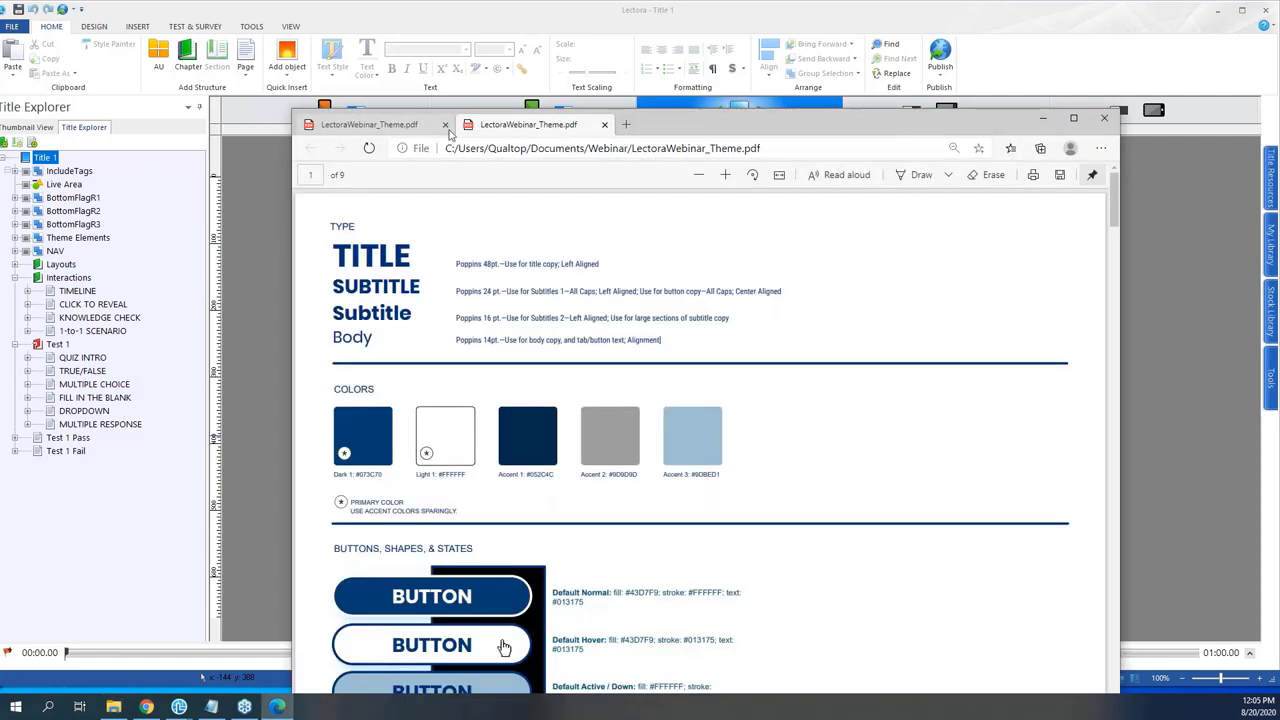
pyautogui.click(445, 124)
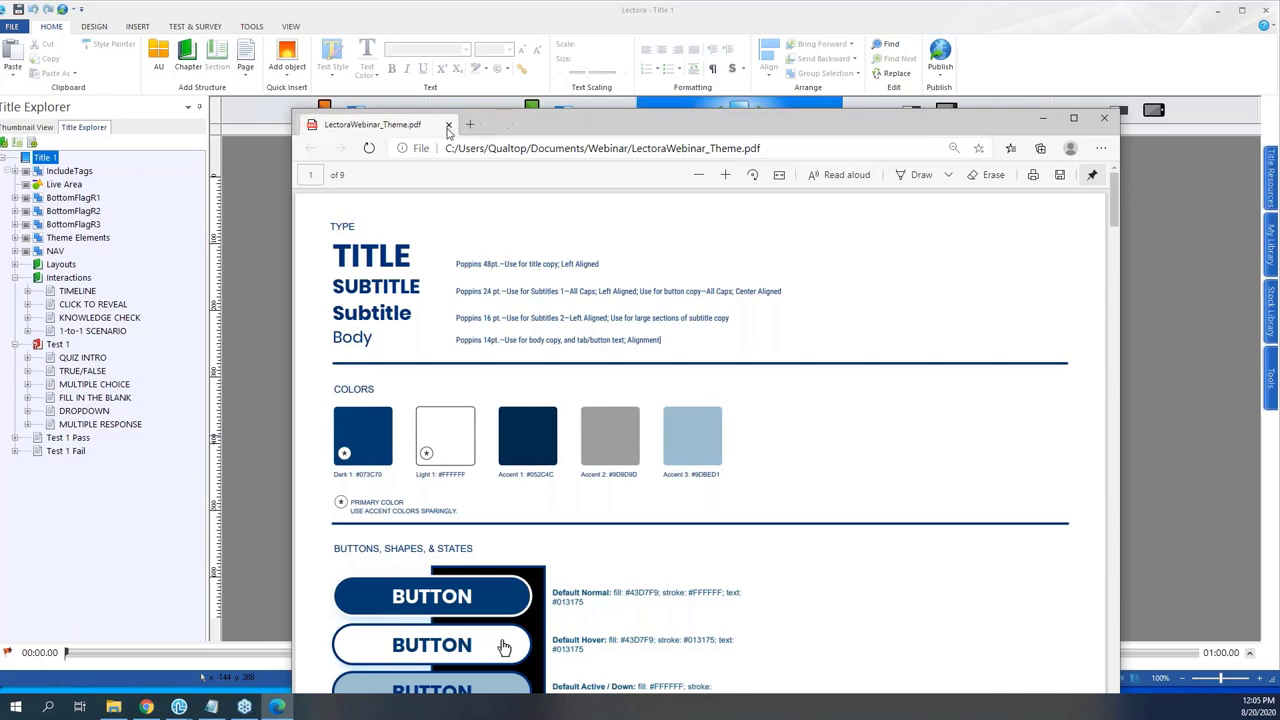
pyautogui.moveTo(582, 129); pyautogui.dragTo(525, 36)
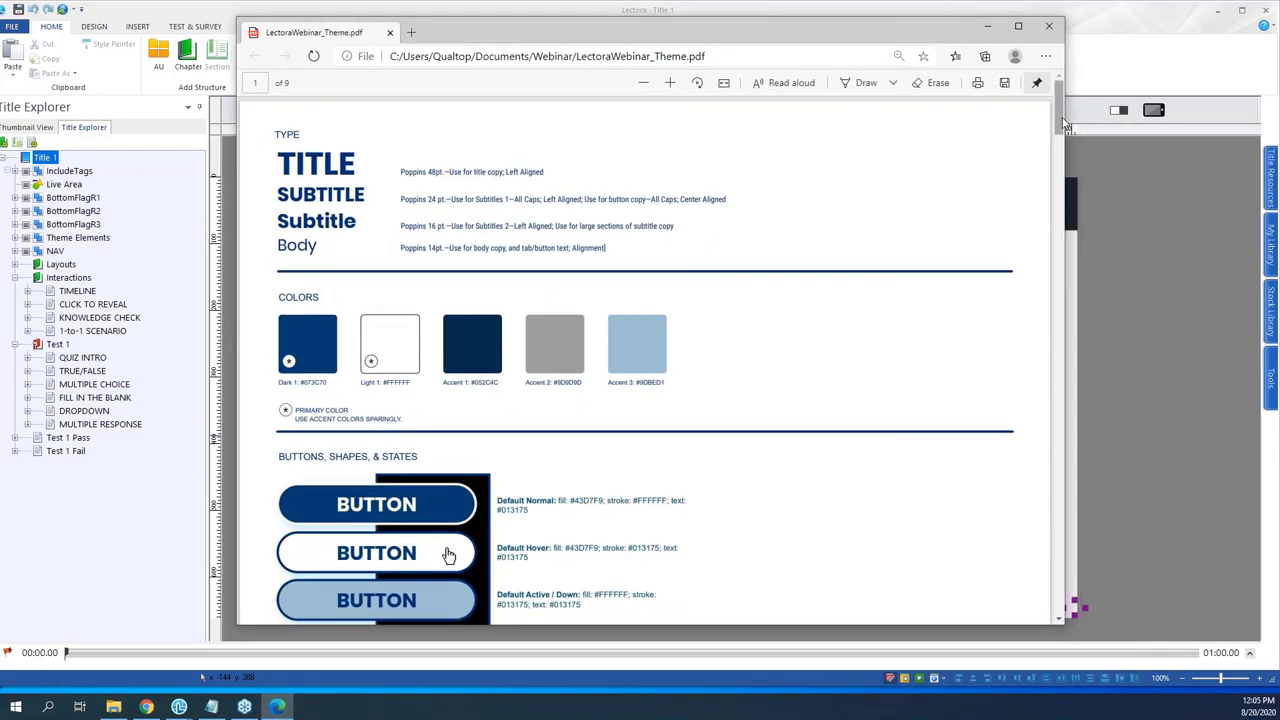
pyautogui.scroll(-2, 1066, 128)
pyautogui.moveTo(1066, 128); pyautogui.dragTo(1064, 124)
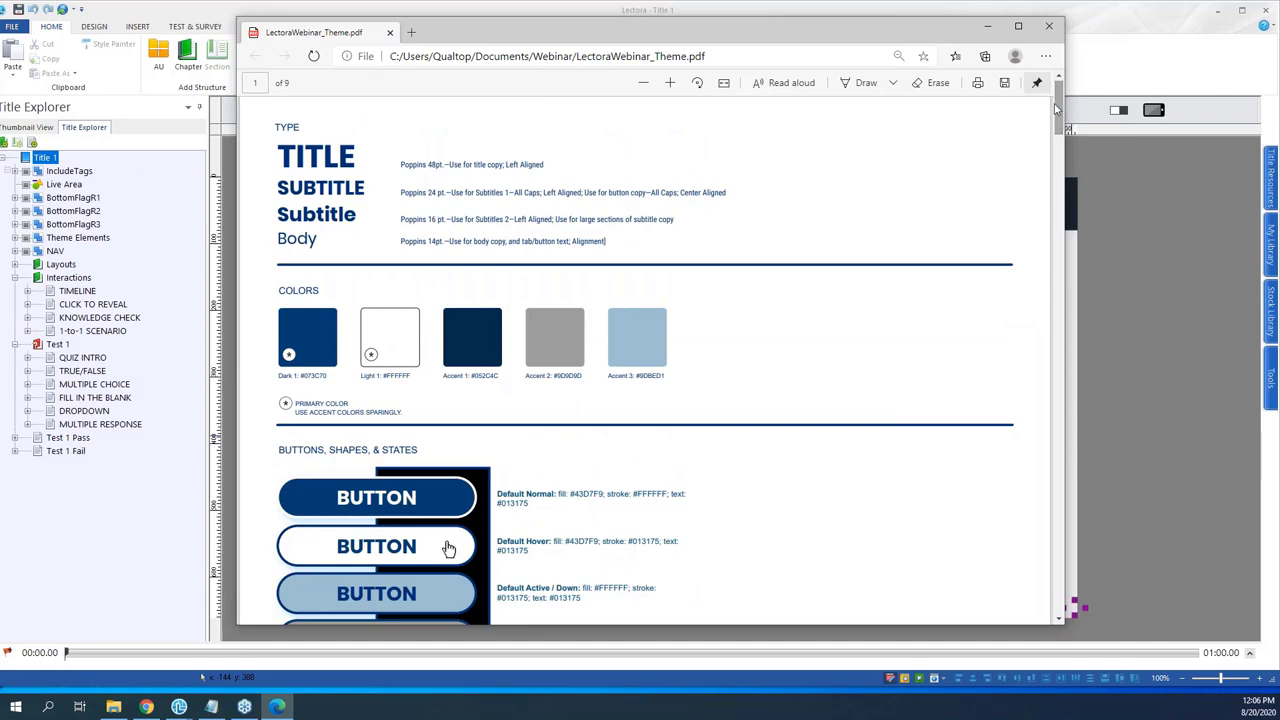
pyautogui.click(1018, 25)
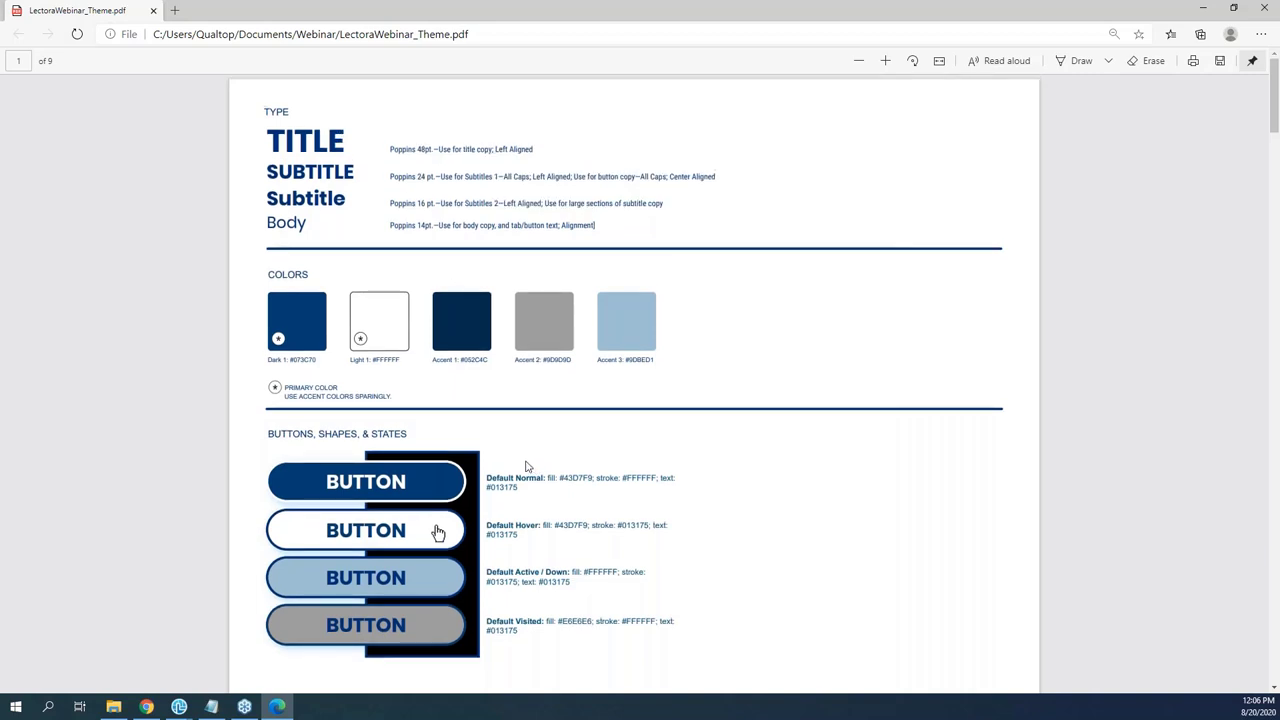
# - Review the style guide's type styles, colour swatches, and button states with the BEGIN button's shadow specifications
pyautogui.scroll(-1, 437, 526)
pyautogui.scroll(-2, 669, 469)
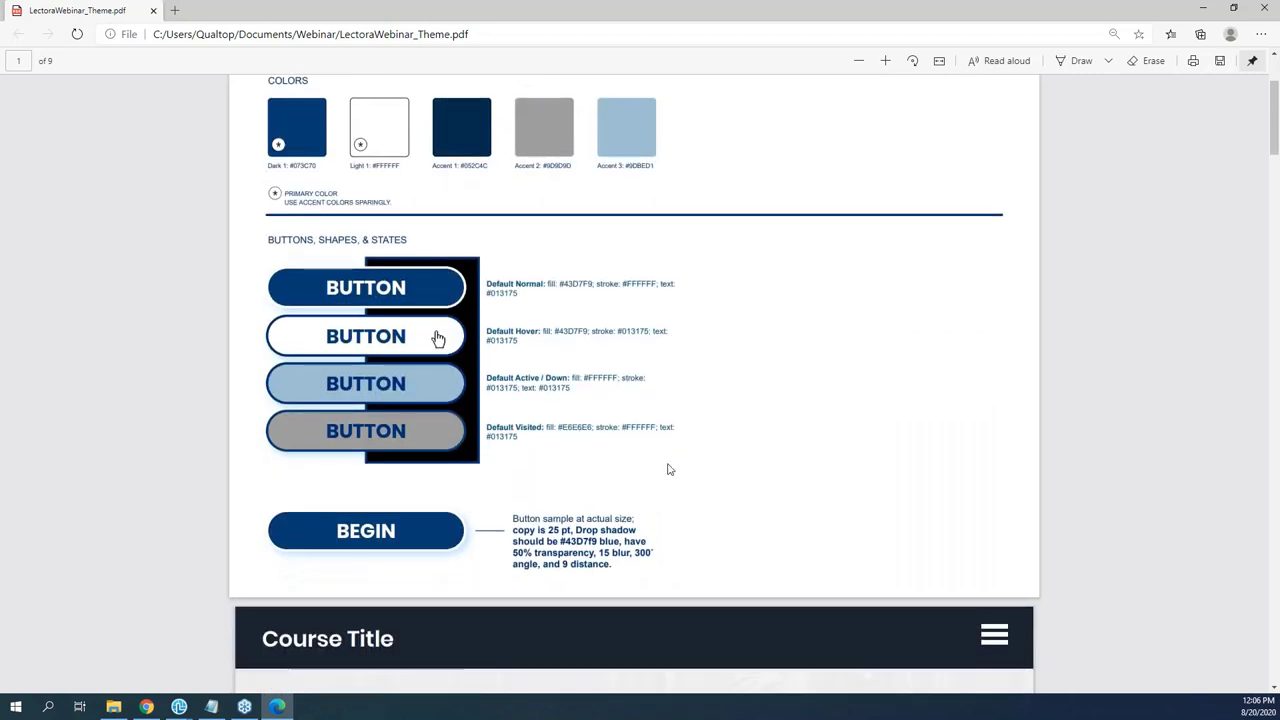
pyautogui.scroll(-2, 669, 469)
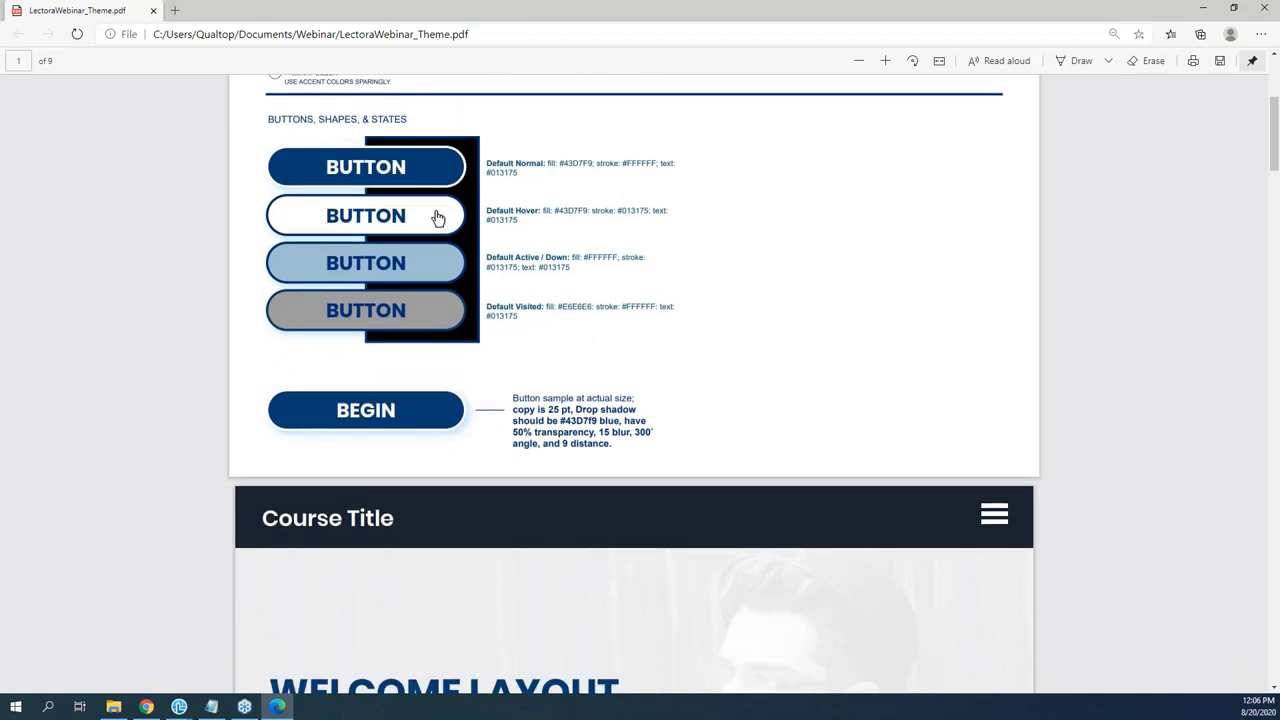
pyautogui.scroll(-3, 665, 465)
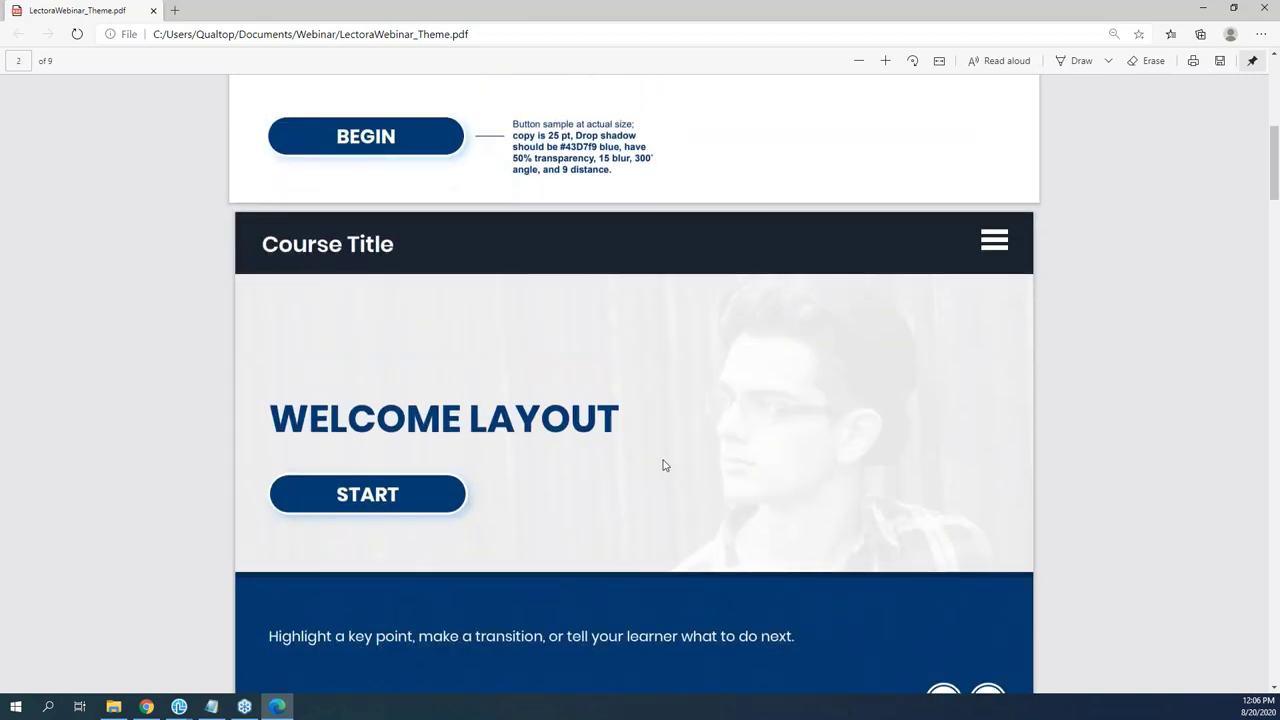
# - Examine the Welcome layout mockups in the style guide: desktop, desktop with the open menu, and mobile
pyautogui.scroll(-2, 662, 465)
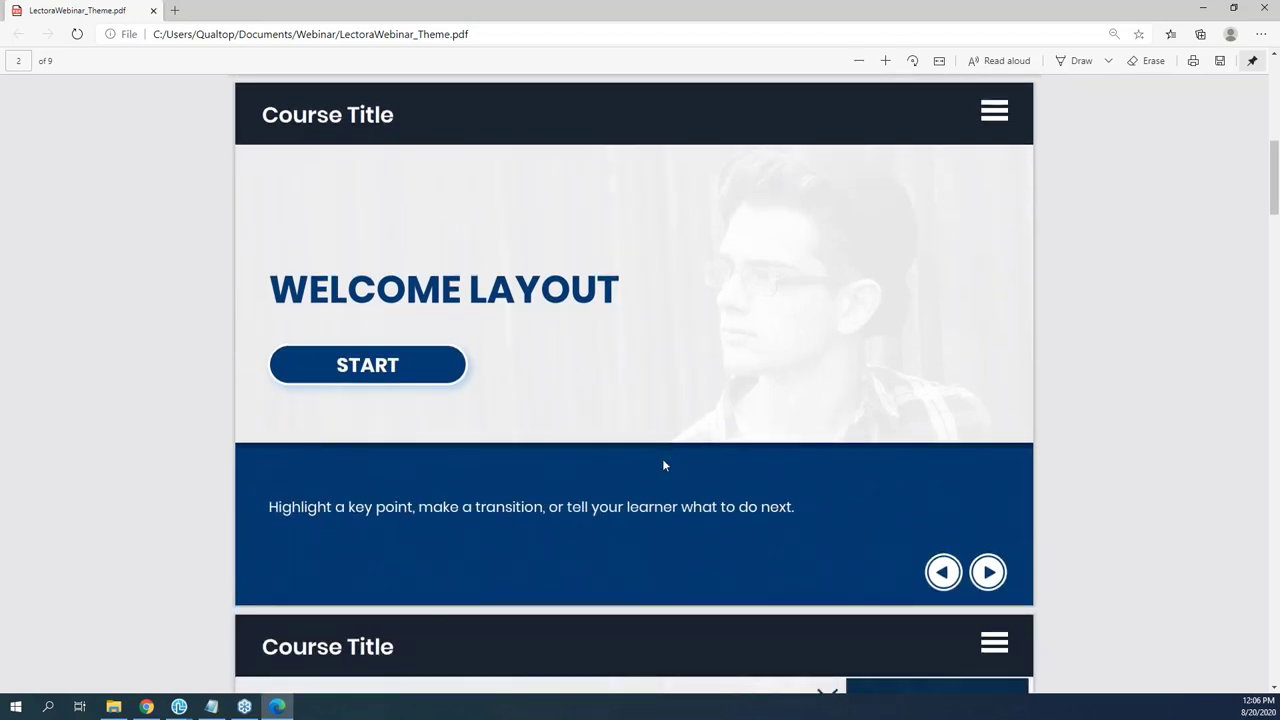
pyautogui.scroll(-1, 663, 465)
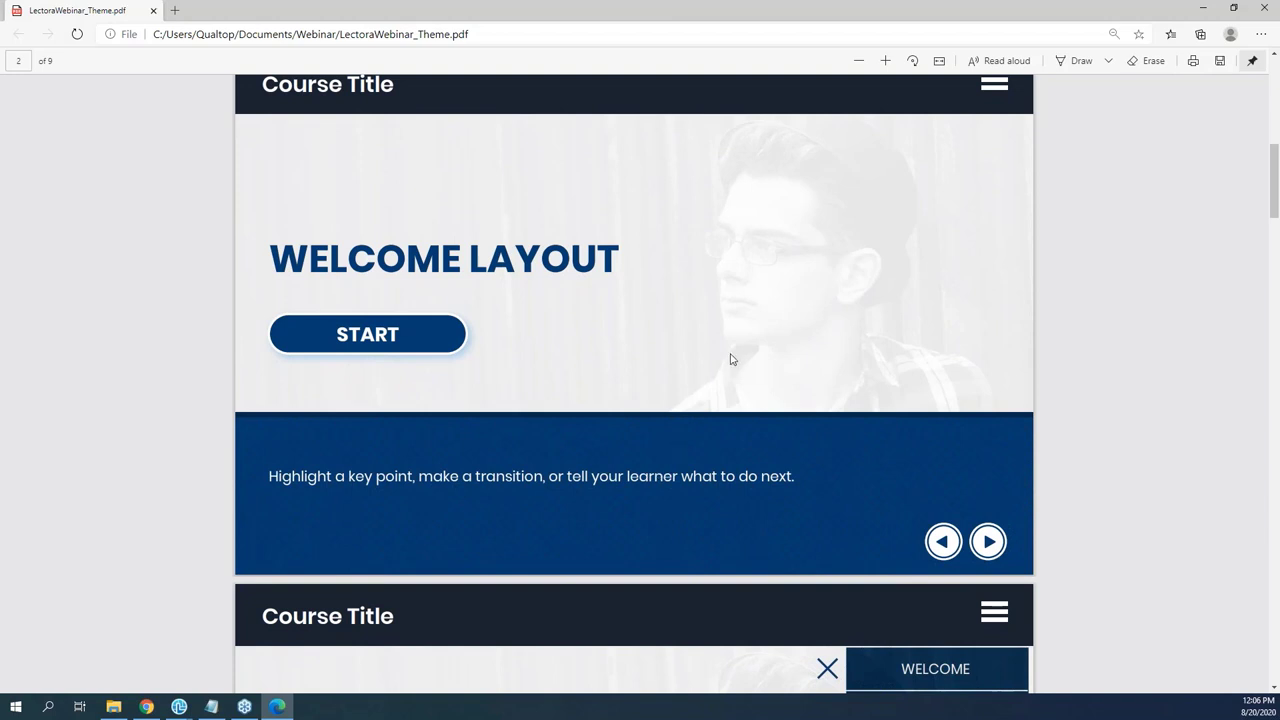
pyautogui.scroll(-1, 730, 358)
pyautogui.scroll(-4, 730, 354)
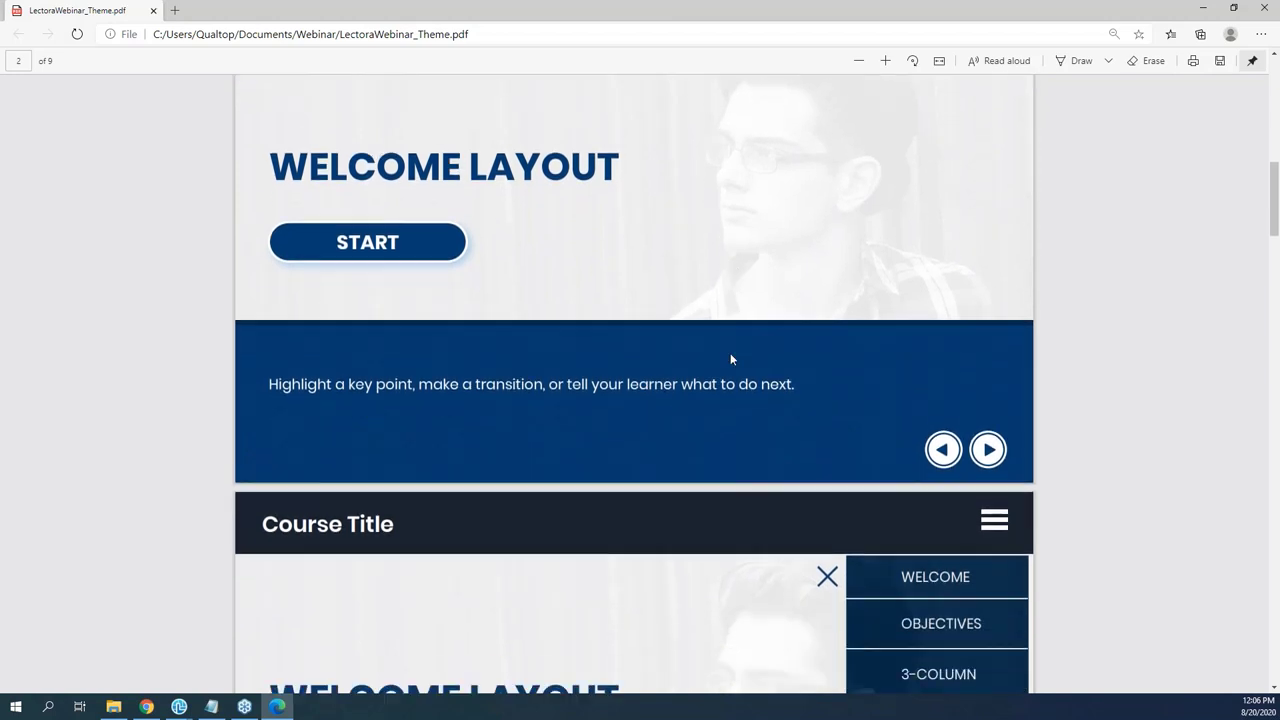
pyautogui.scroll(-3, 730, 358)
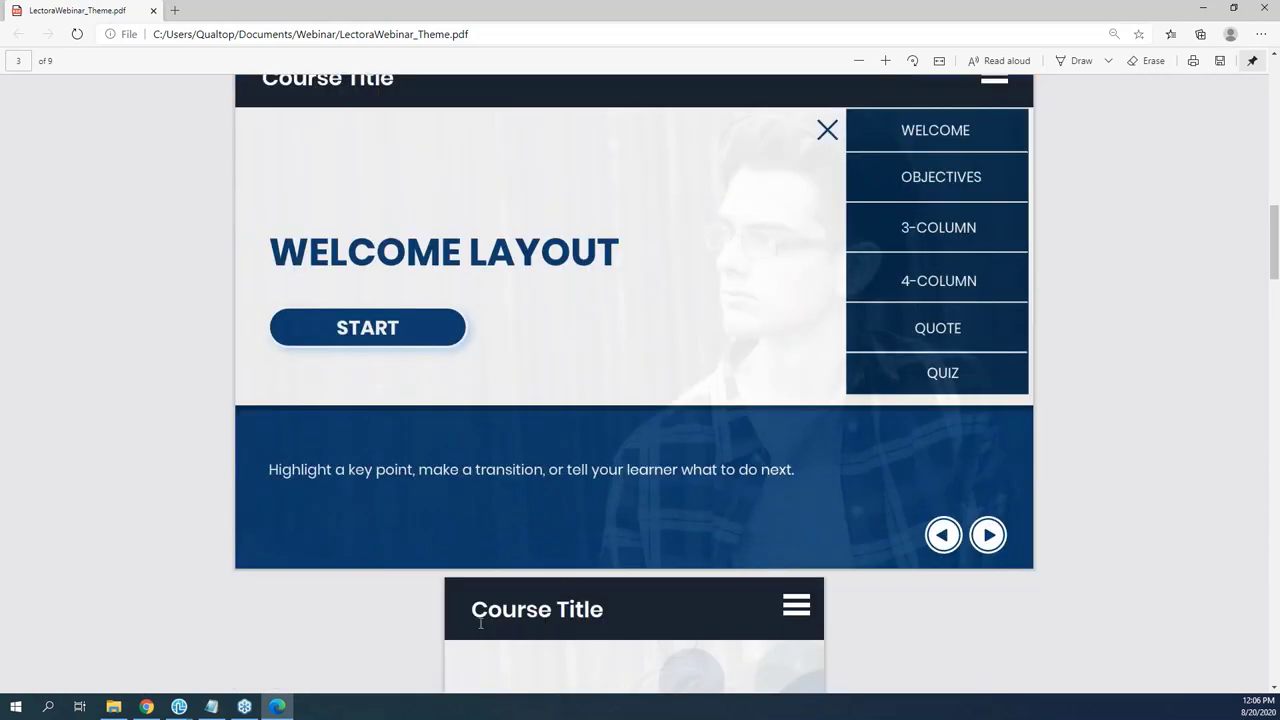
pyautogui.click(224, 712)
pyautogui.scroll(-5, 265, 597)
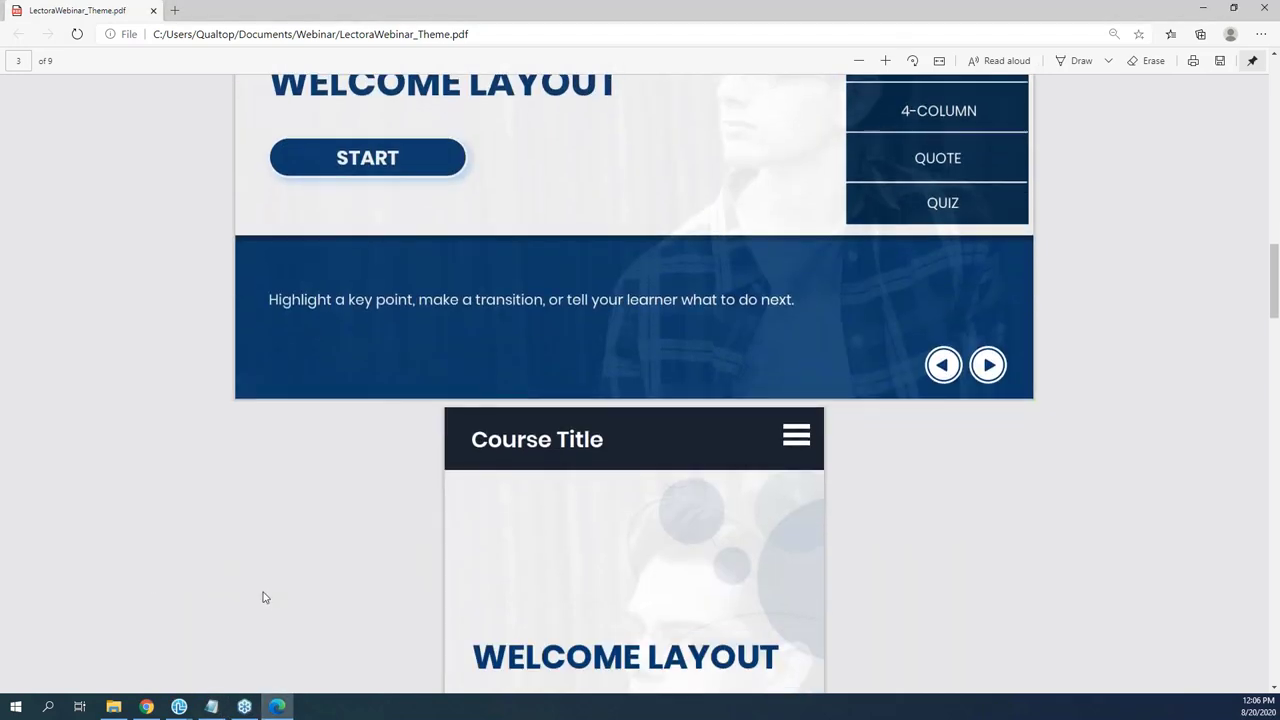
pyautogui.scroll(1, 391, 363)
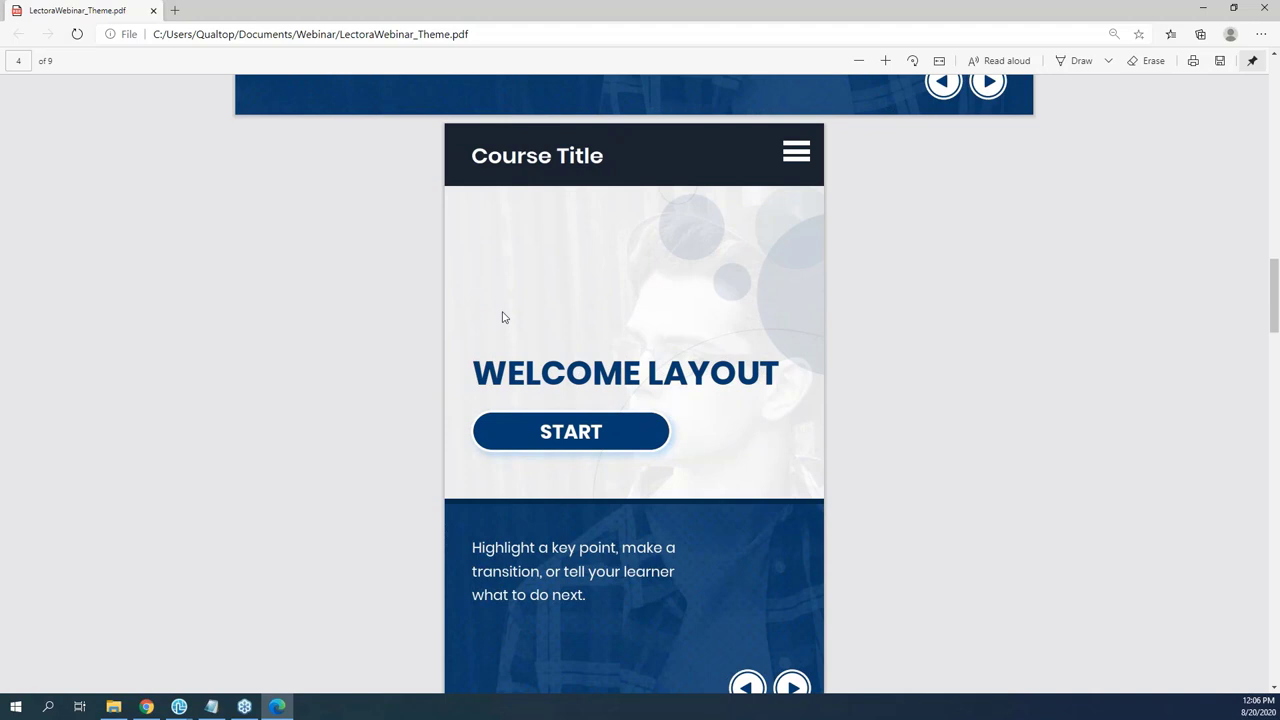
pyautogui.scroll(-2, 503, 317)
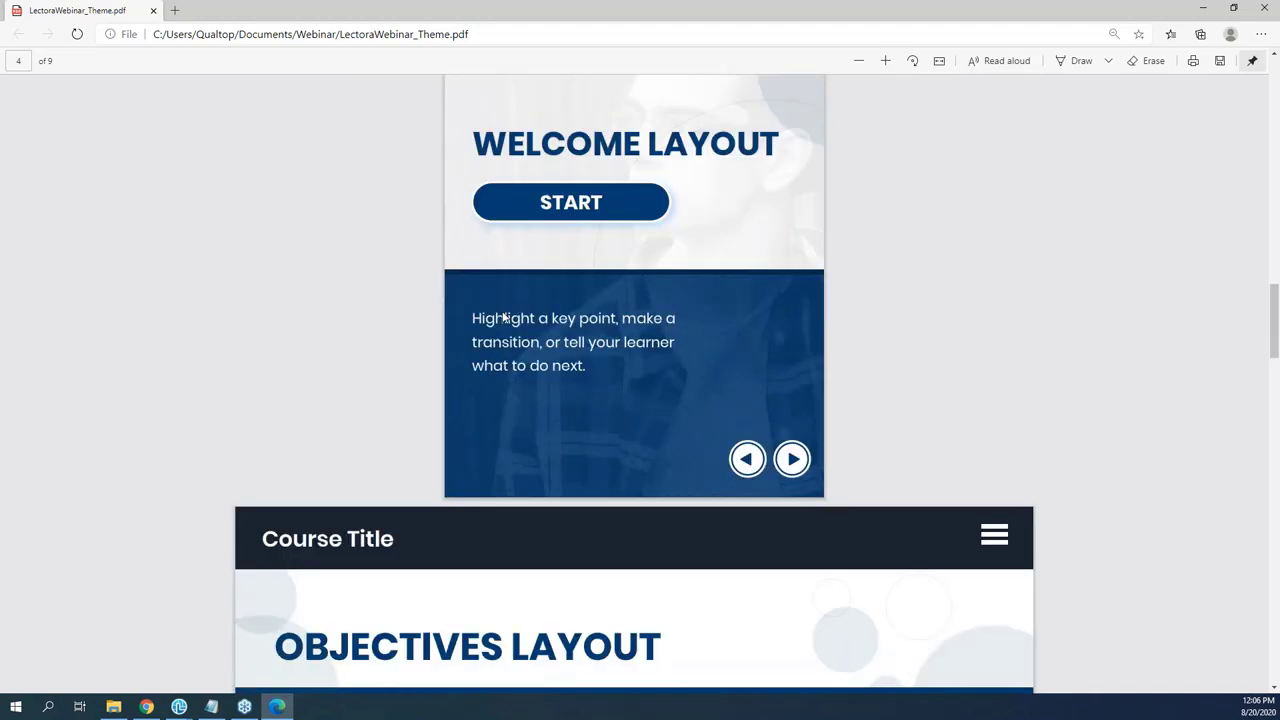
# - Examine the Objectives layout mockups in the style guide for desktop and mobile
pyautogui.scroll(-2, 503, 316)
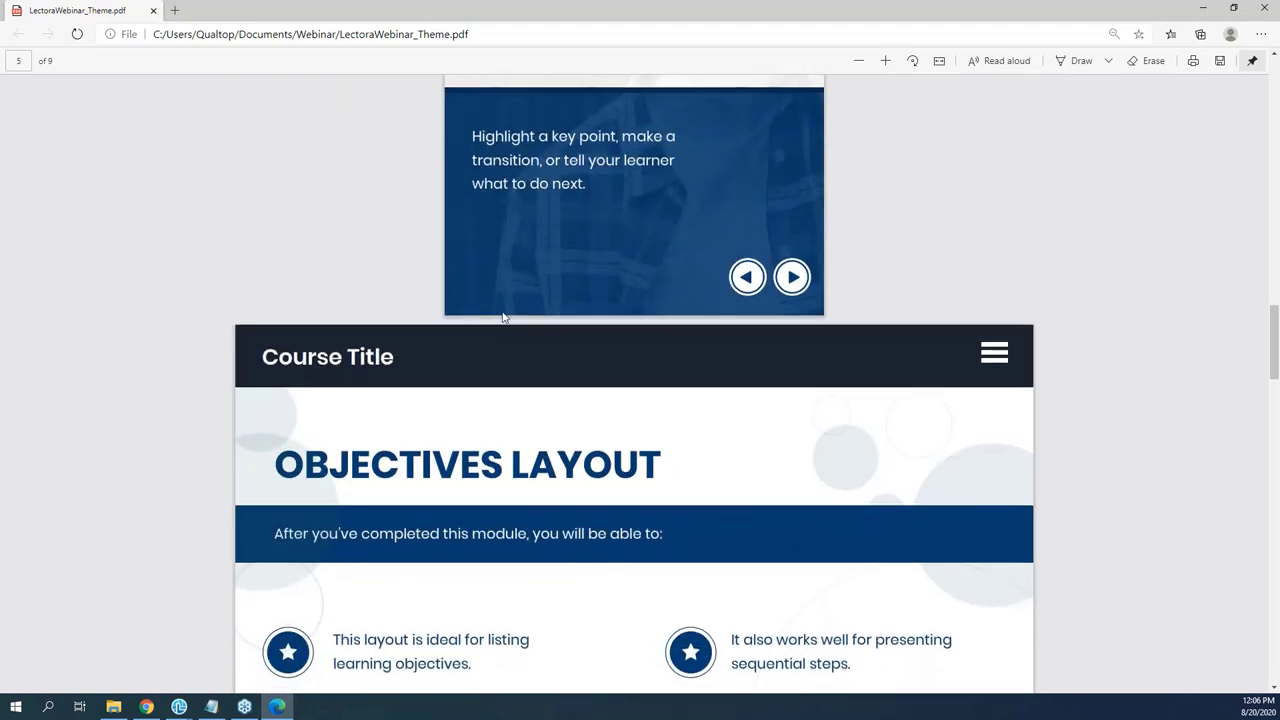
pyautogui.scroll(-2, 503, 316)
pyautogui.scroll(-2, 503, 317)
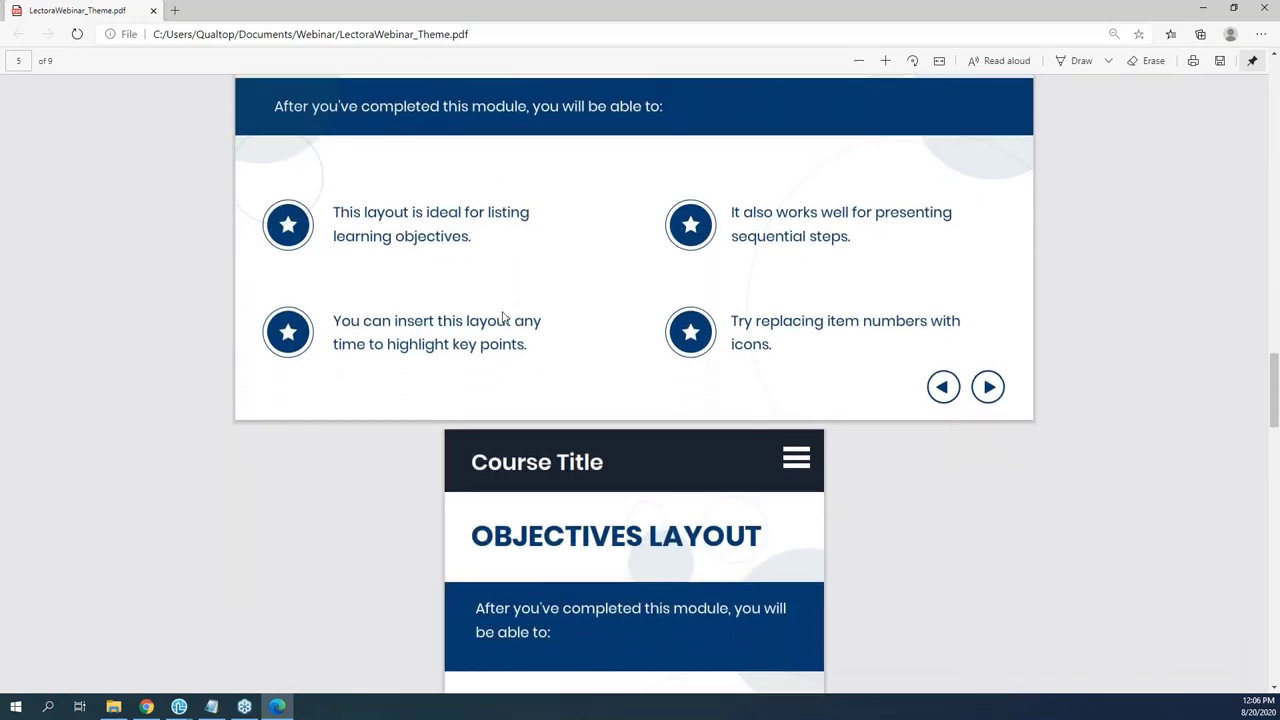
pyautogui.scroll(-1, 503, 316)
pyautogui.scroll(-3, 503, 316)
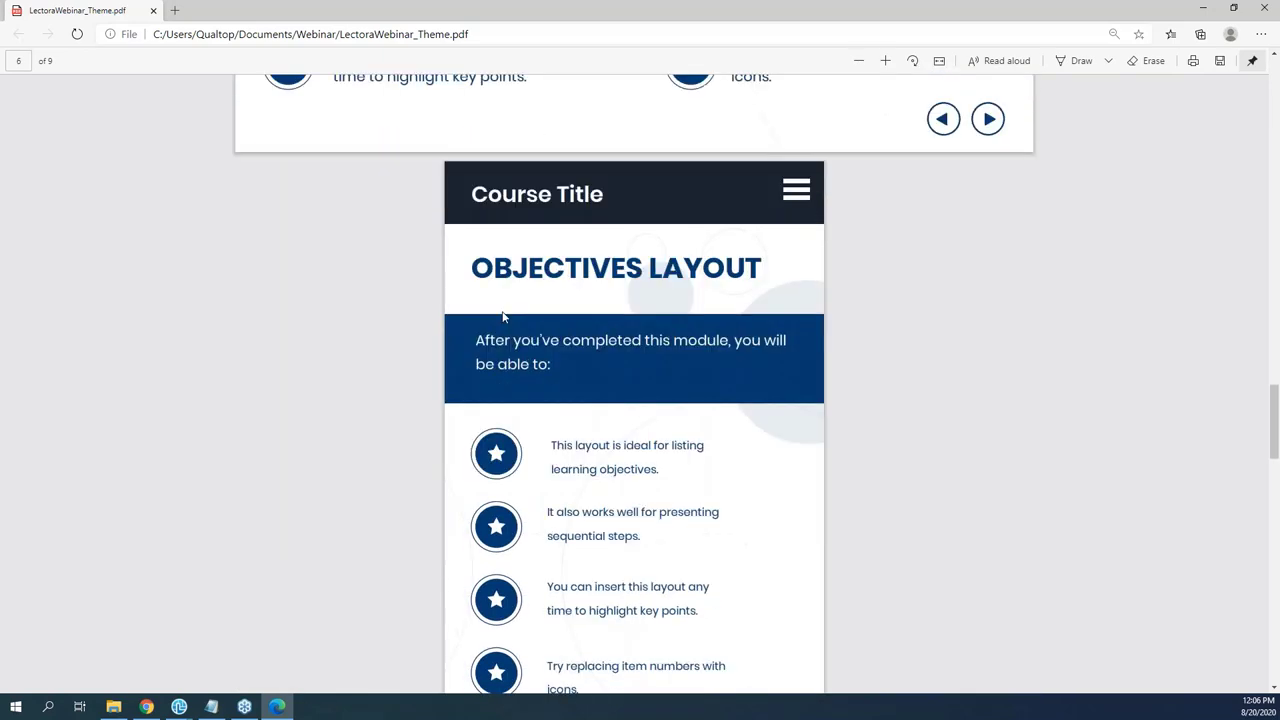
pyautogui.scroll(-3, 503, 316)
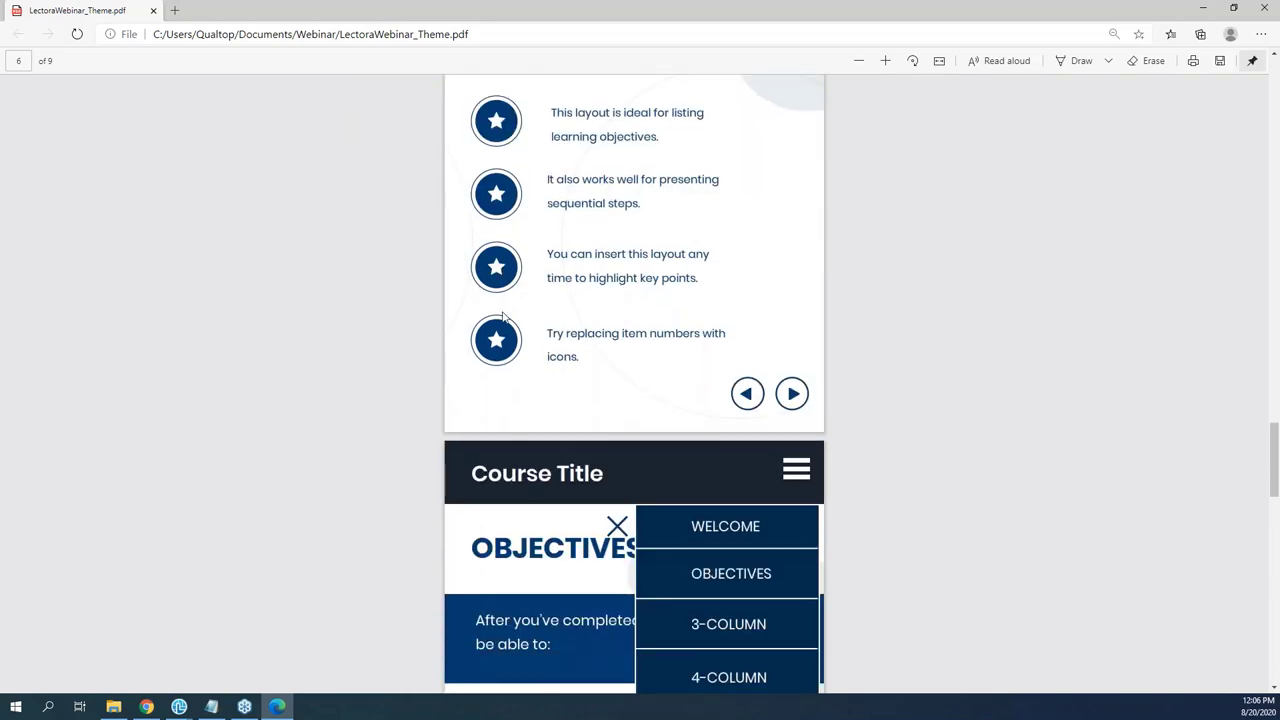
# - Examine the 3-Column layout mockups for desktop and mobile, and return to the beginning of the style guide
pyautogui.scroll(-5, 503, 316)
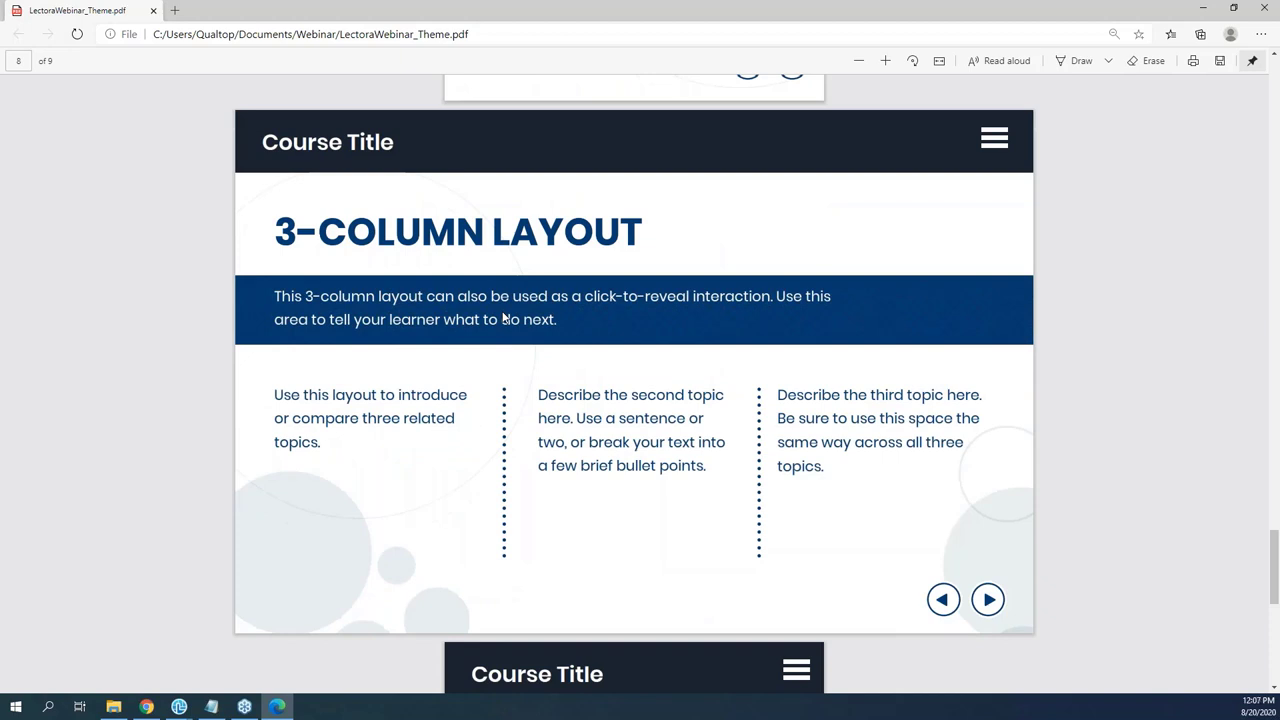
pyautogui.scroll(-1, 503, 316)
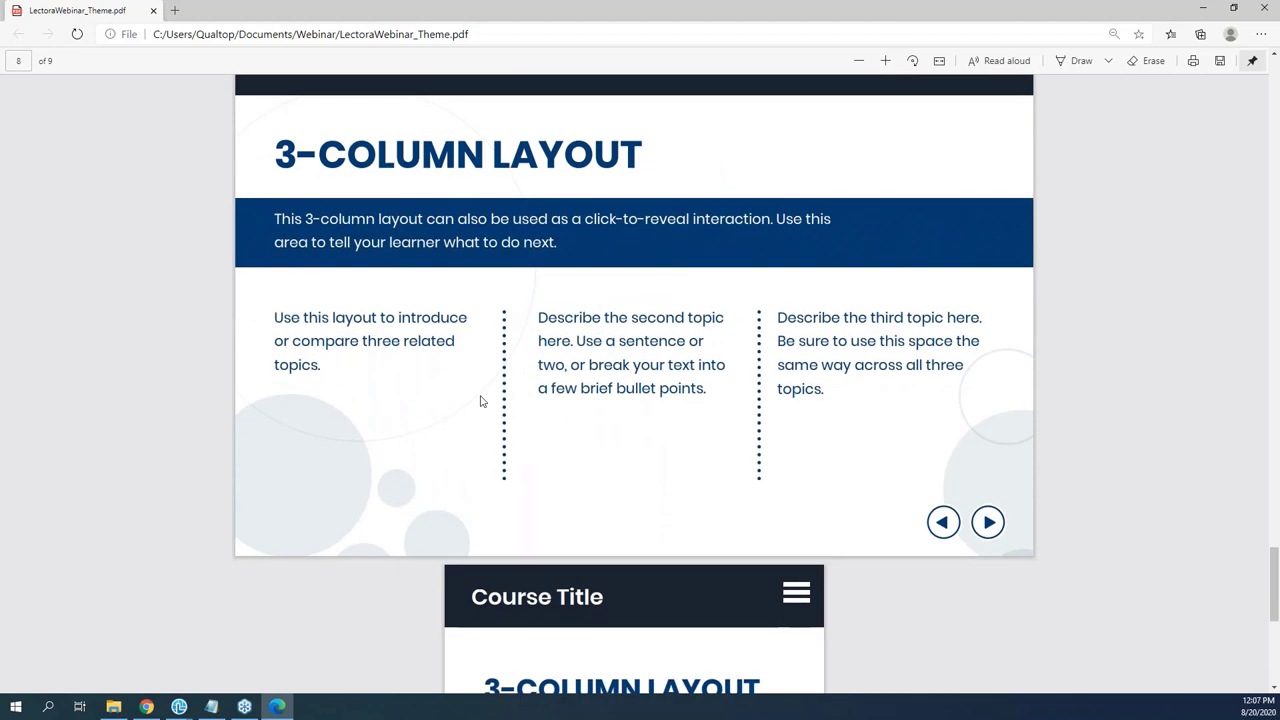
pyautogui.scroll(-4, 480, 401)
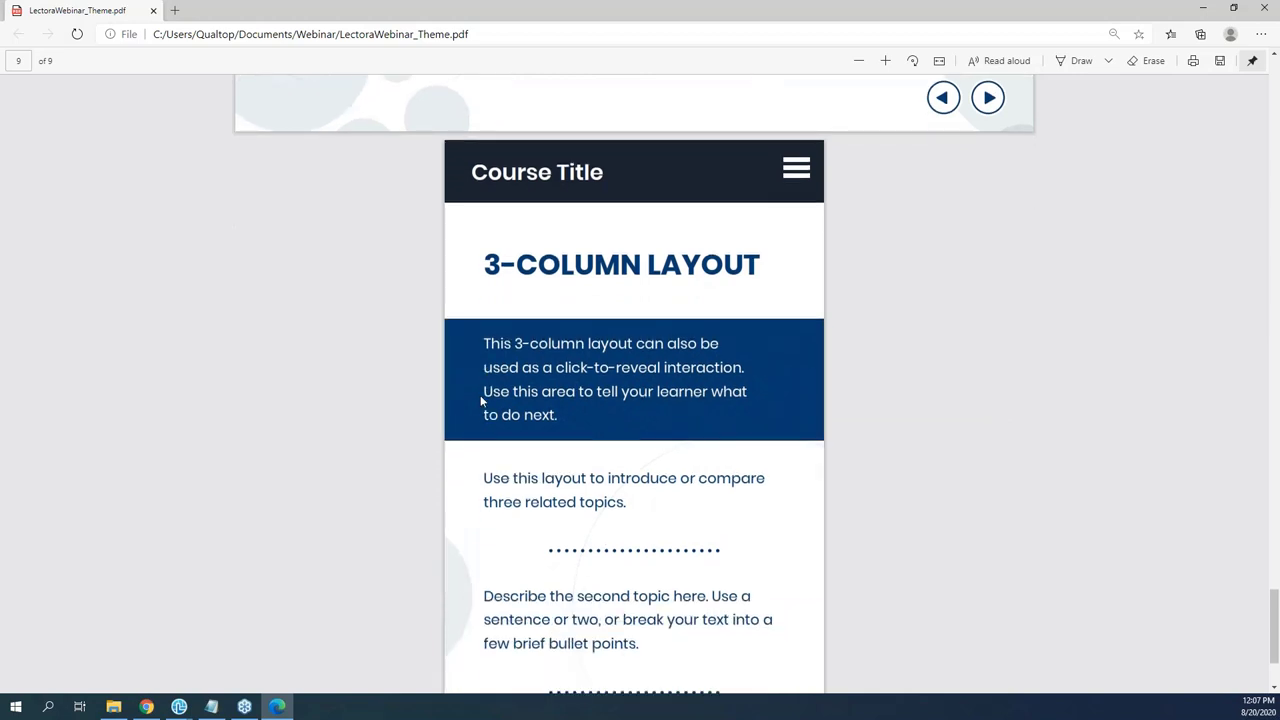
pyautogui.scroll(-2, 480, 401)
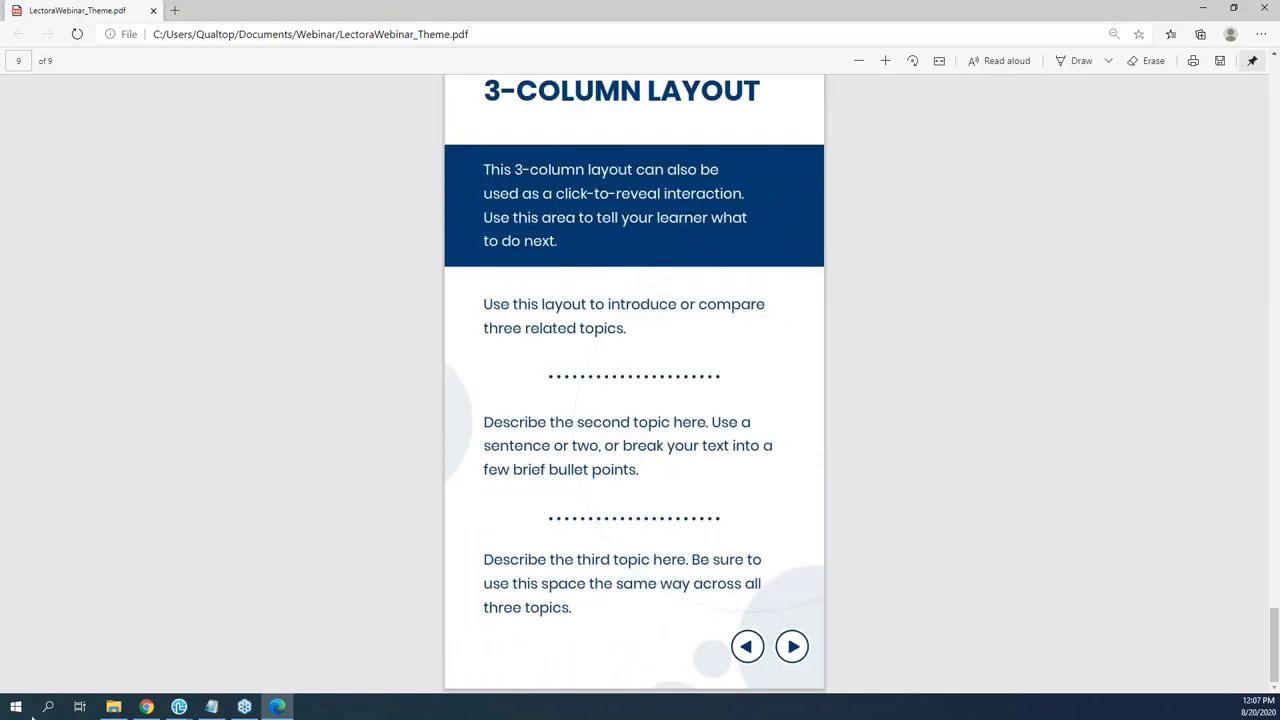
pyautogui.moveTo(1274, 625); pyautogui.dragTo(1262, 58)
pyautogui.scroll(10, 676, 172)
# - Switch to Lectora and create a new title with No Theme, discarding the changes to Title 1
pyautogui.moveTo(556, 16); pyautogui.dragTo(200, 677)
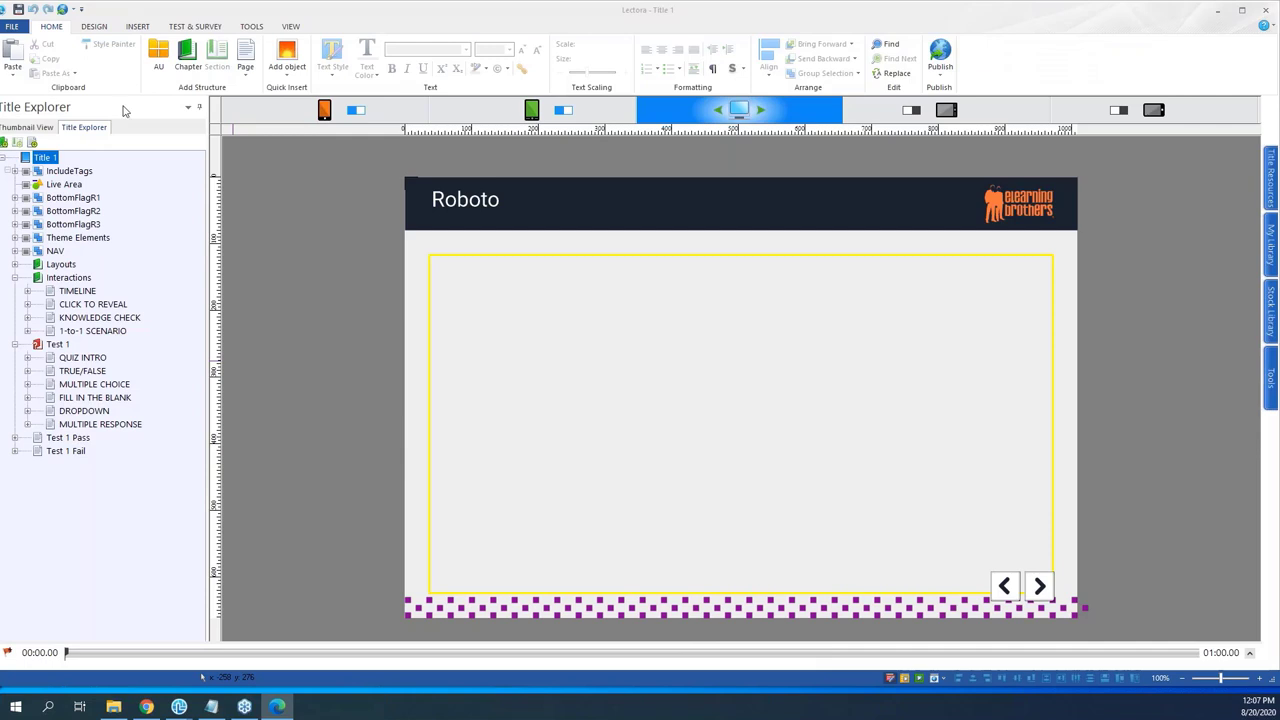
pyautogui.click(12, 26)
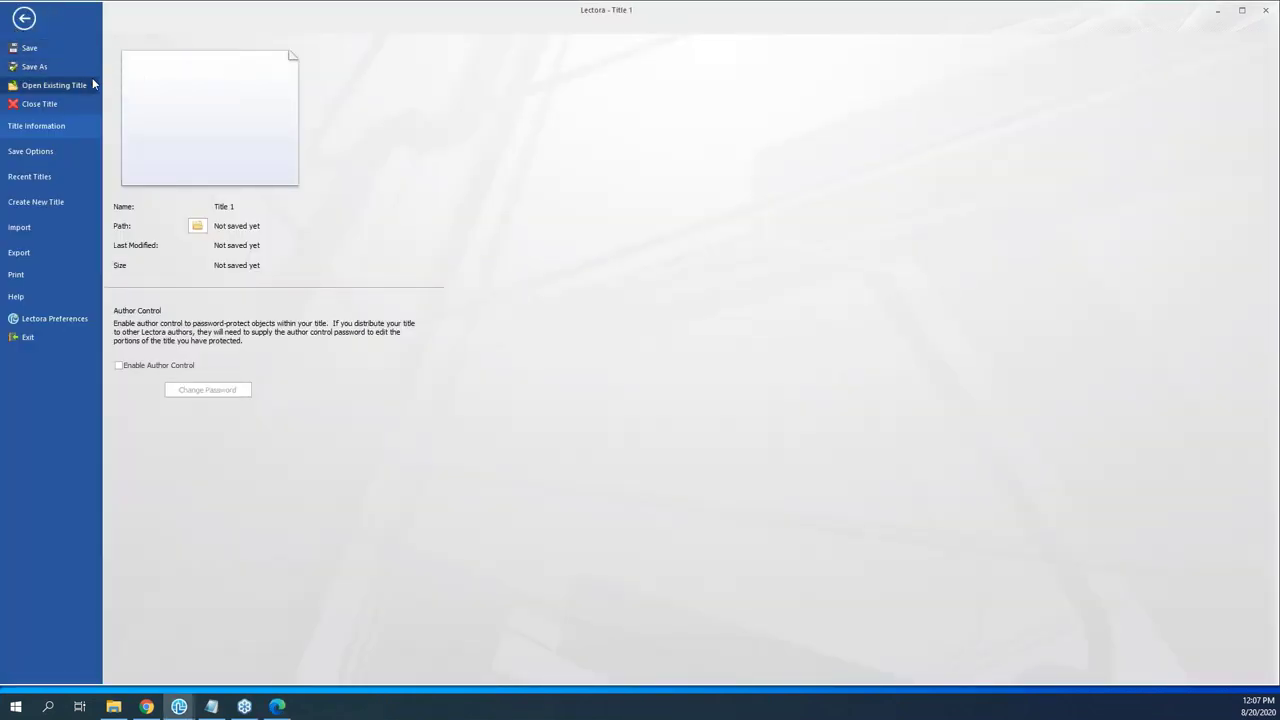
pyautogui.click(66, 201)
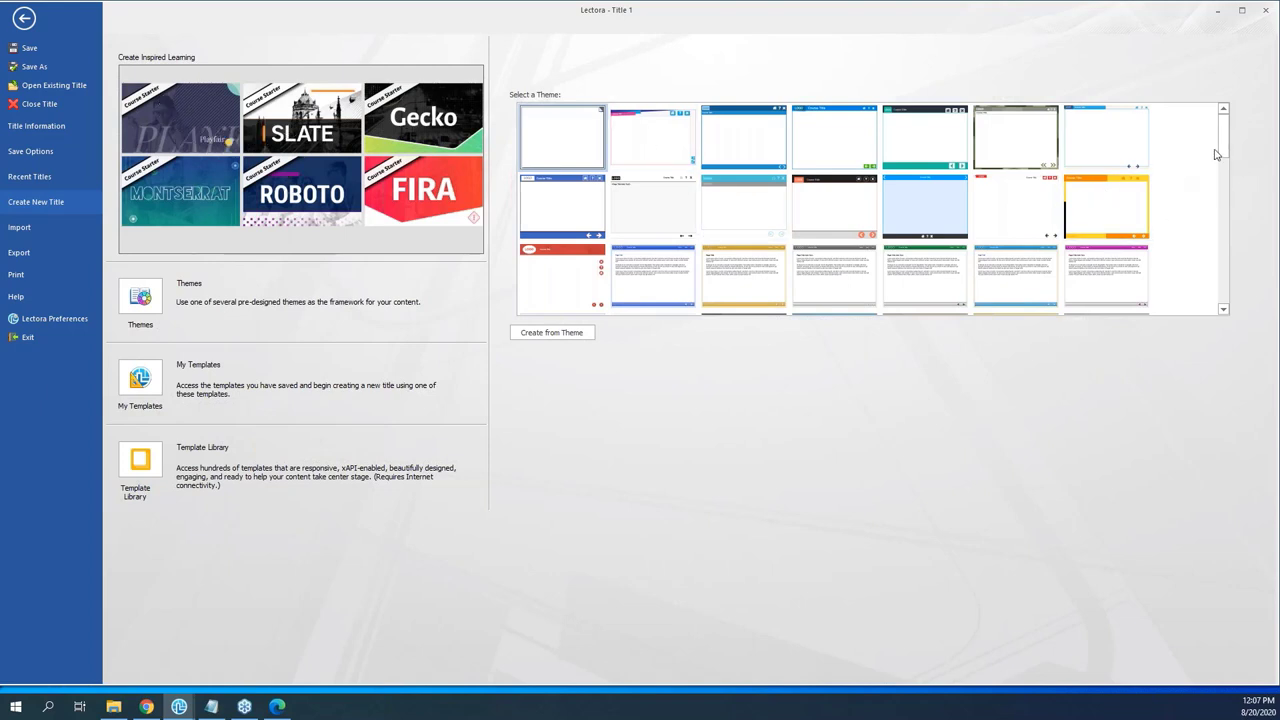
pyautogui.moveTo(1220, 143)
pyautogui.mouseDown()
pyautogui.moveTo(1231, 172)
pyautogui.moveTo(1229, 143)
pyautogui.mouseUp()
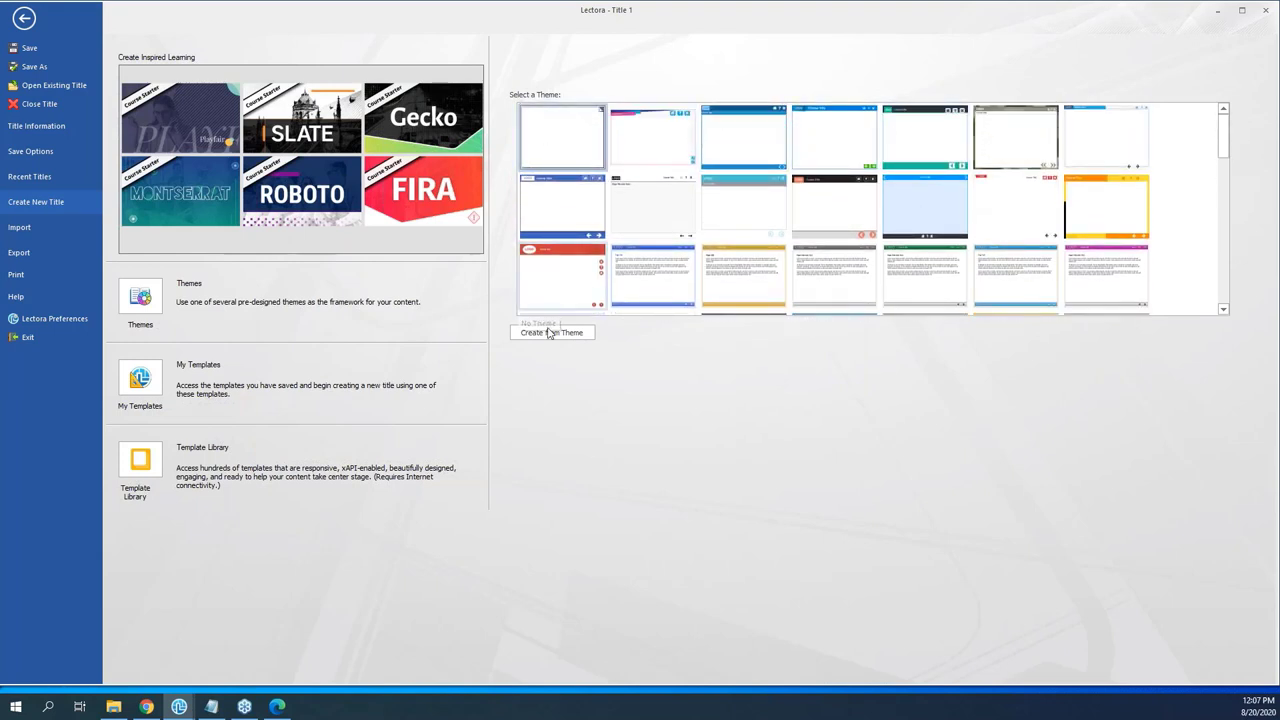
pyautogui.doubleClick(580, 157)
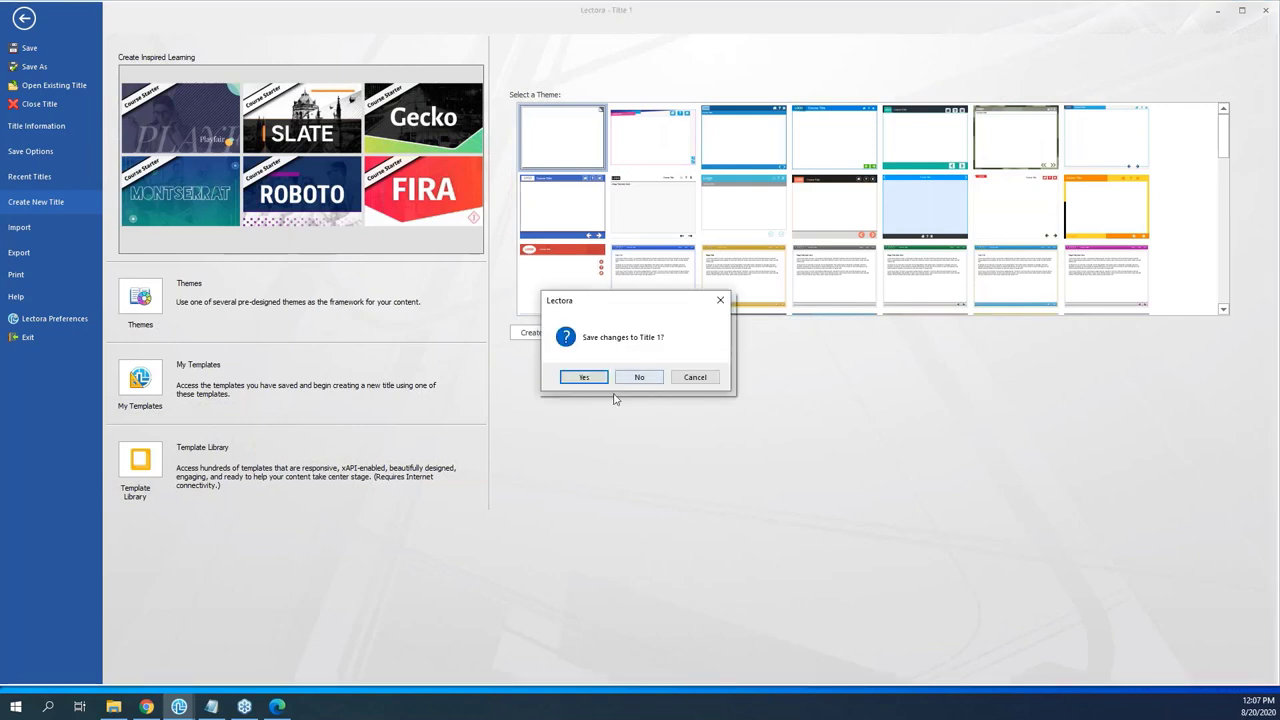
pyautogui.click(638, 377)
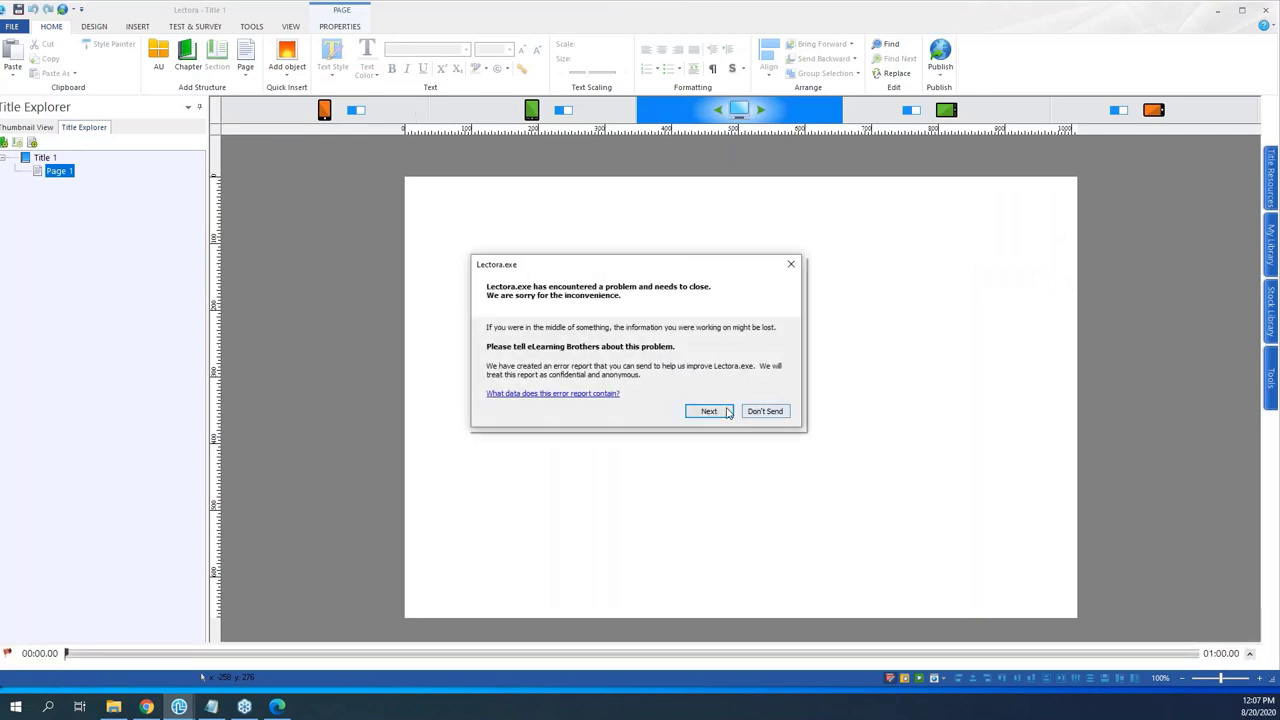
# - Dismiss the error report without sending it, reopen Lectora with the blank title and resize its window to fill the screen
pyautogui.click(755, 412)
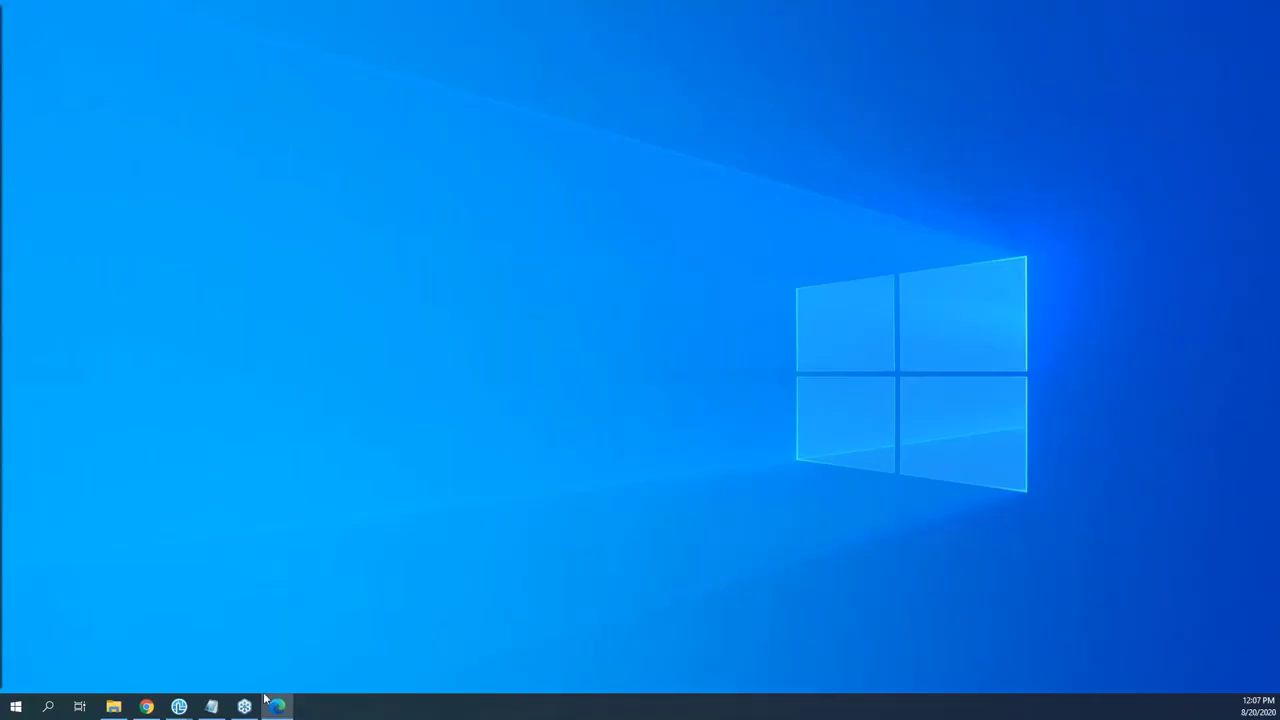
pyautogui.moveTo(179, 706)
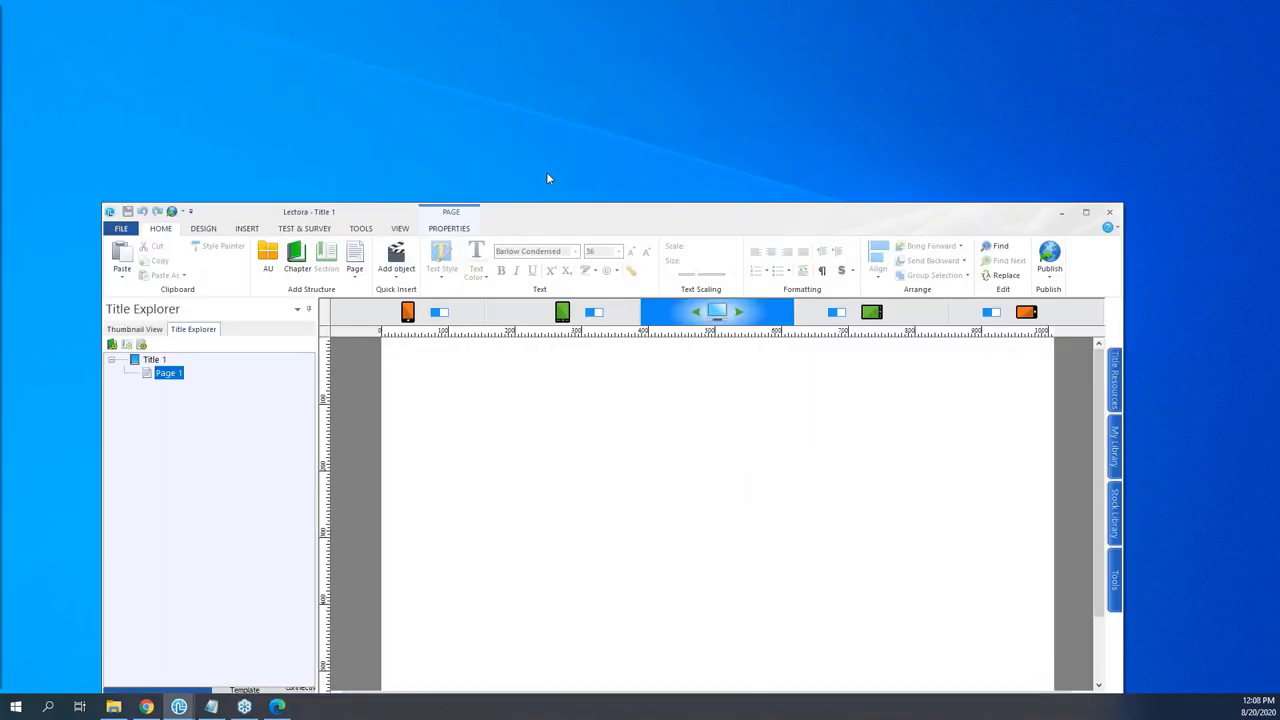
pyautogui.moveTo(563, 206); pyautogui.dragTo(521, 3)
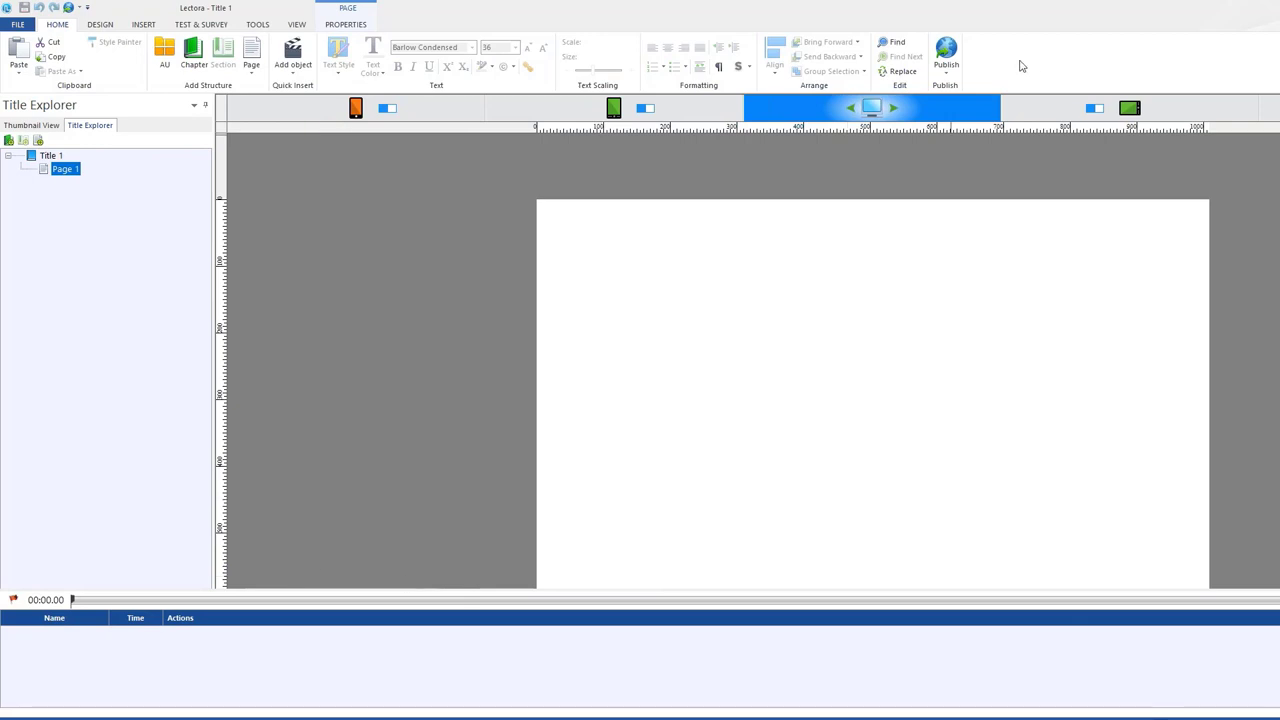
pyautogui.moveTo(1037, 18); pyautogui.dragTo(527, 29)
pyautogui.moveTo(1022, 532); pyautogui.dragTo(1276, 692)
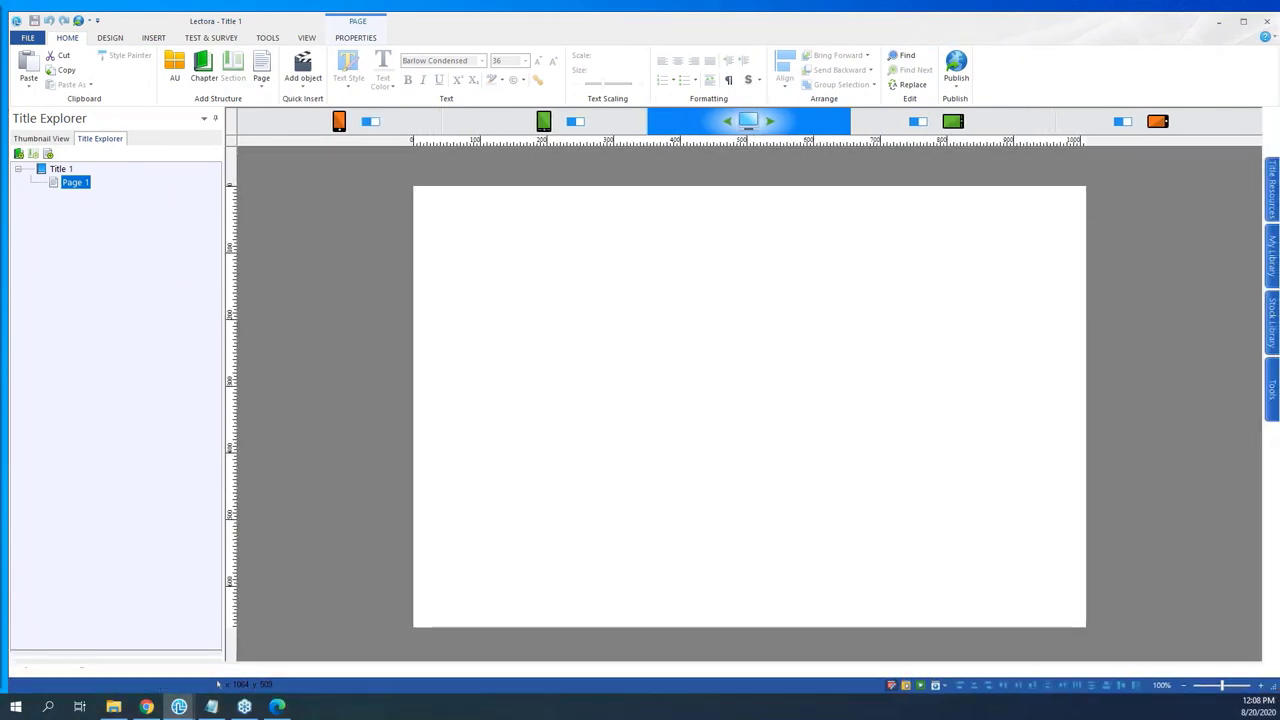
pyautogui.moveTo(723, 31); pyautogui.dragTo(723, 22)
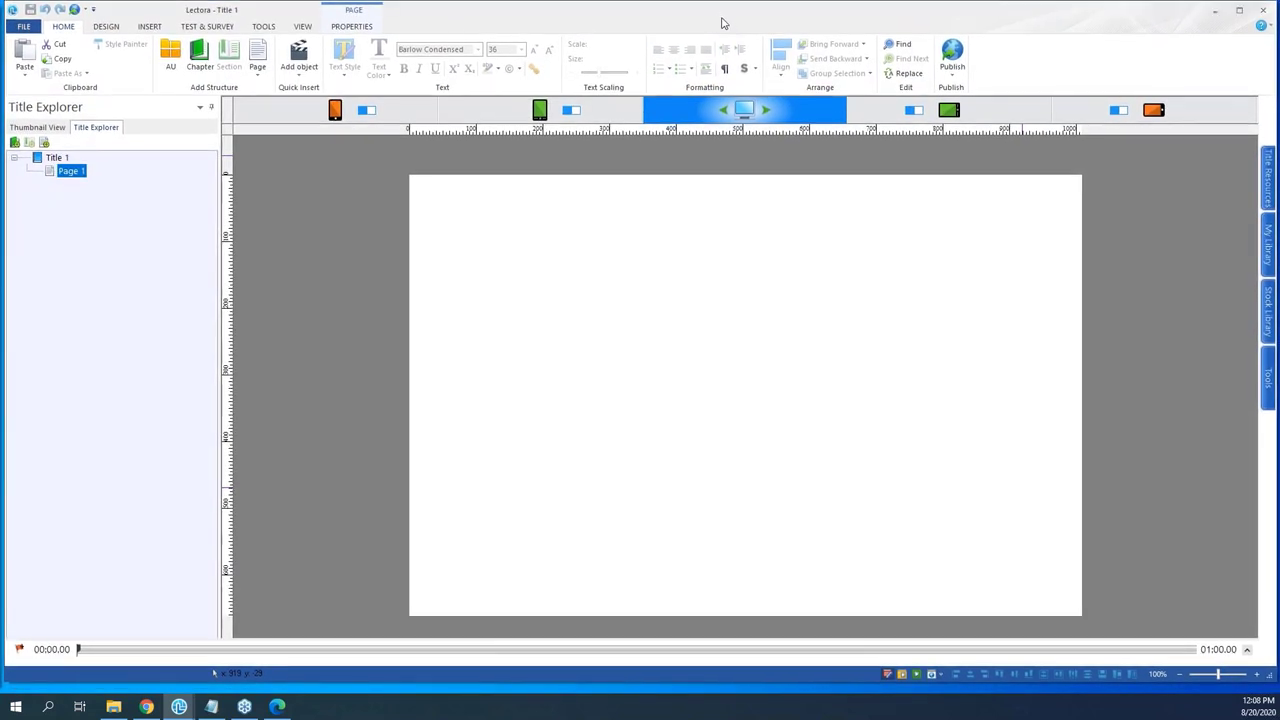
# - Select Title 1 and turn on the grid display for the workspace
pyautogui.click(47, 158)
pyautogui.click(303, 26)
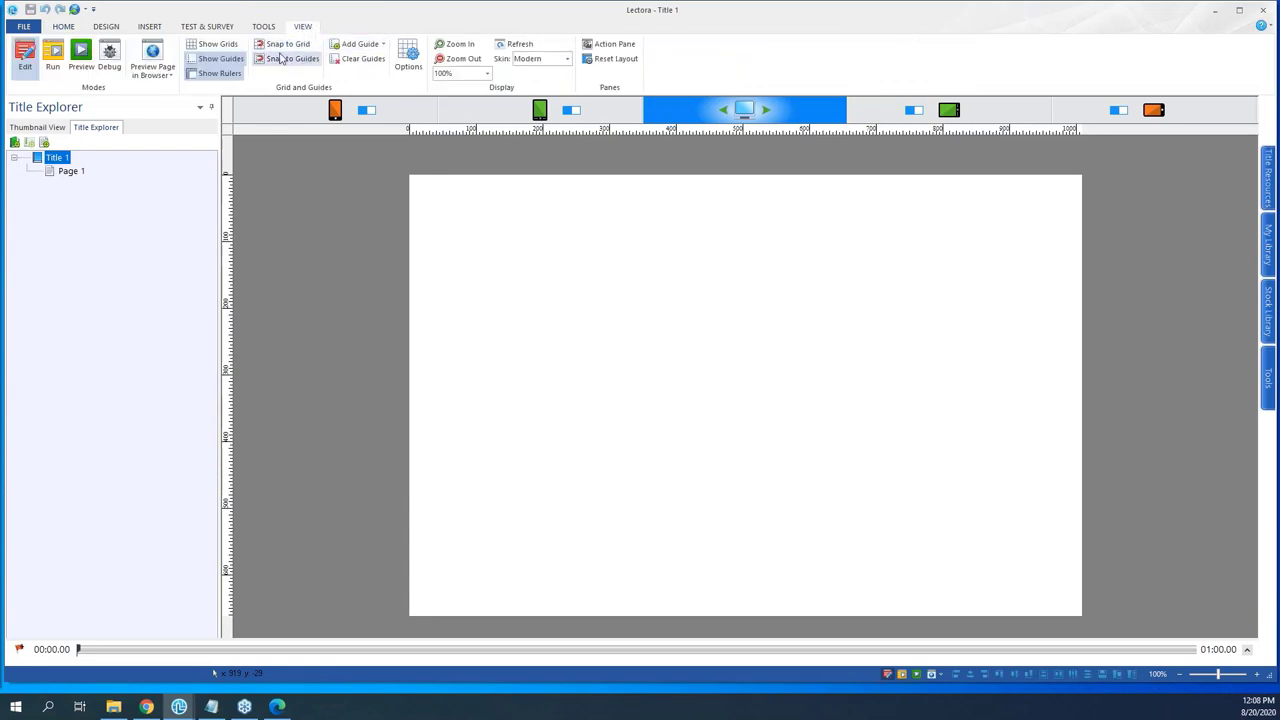
pyautogui.click(218, 46)
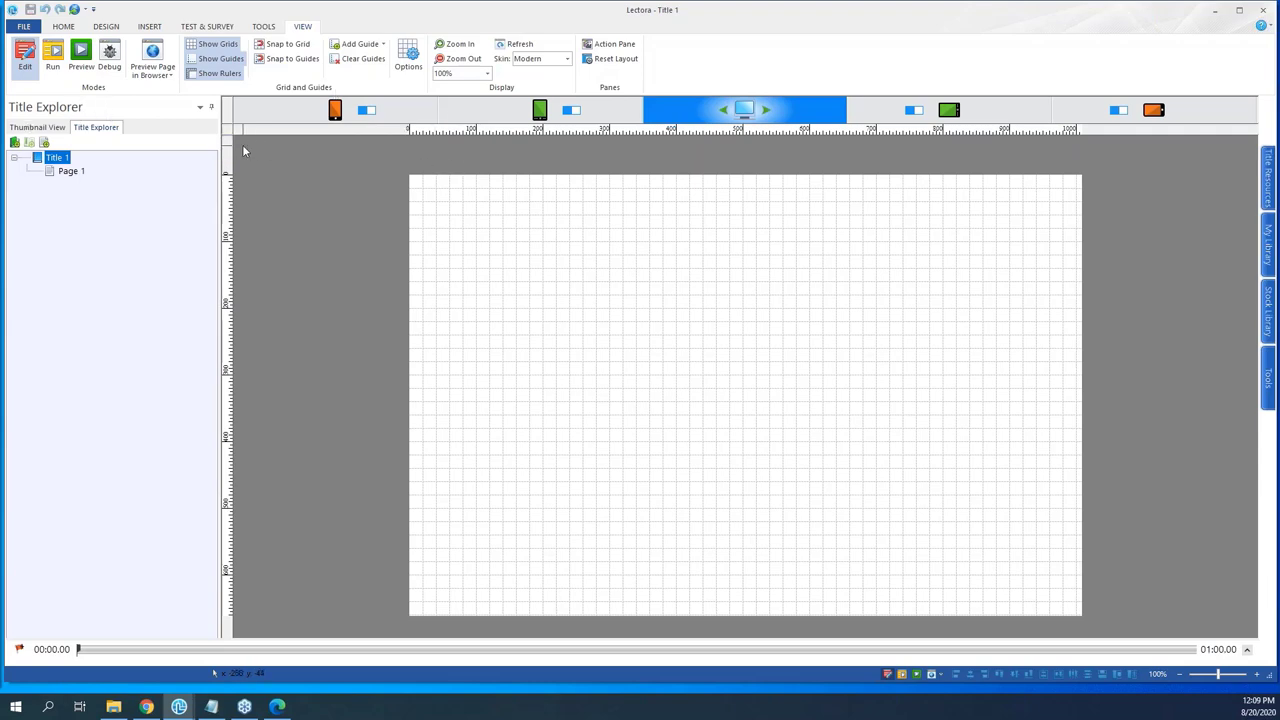
# - Check the blank page in the tablet portrait and phone portrait views, and return to the desktop view
pyautogui.click(538, 109)
pyautogui.click(322, 116)
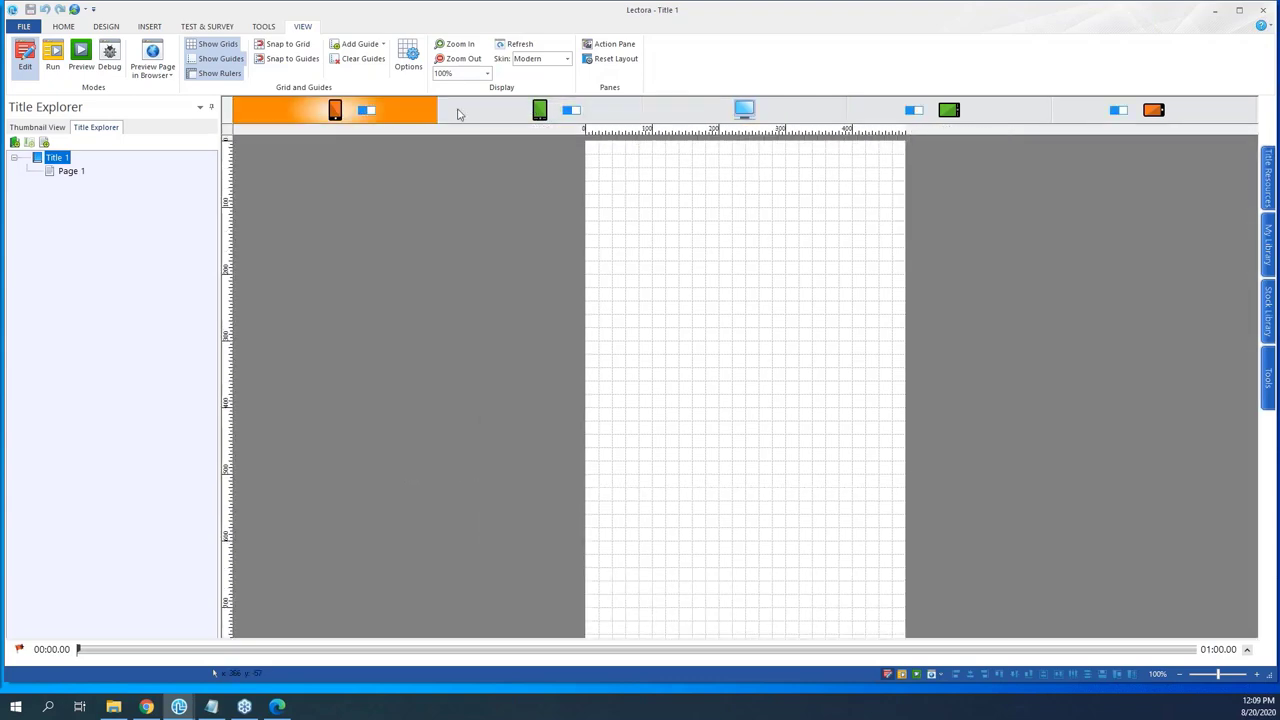
pyautogui.click(733, 122)
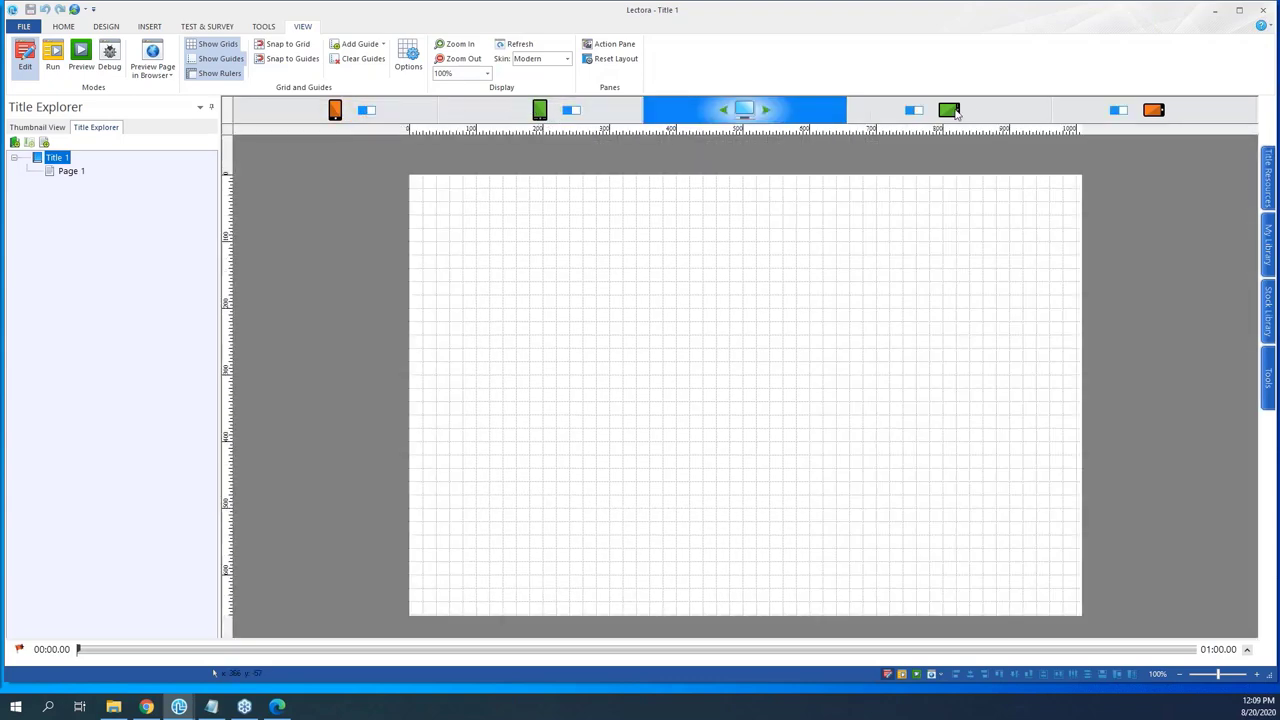
# - Draw a rectangle about 963 by 621 at title level, inset slightly from the page edges
pyautogui.click(264, 27)
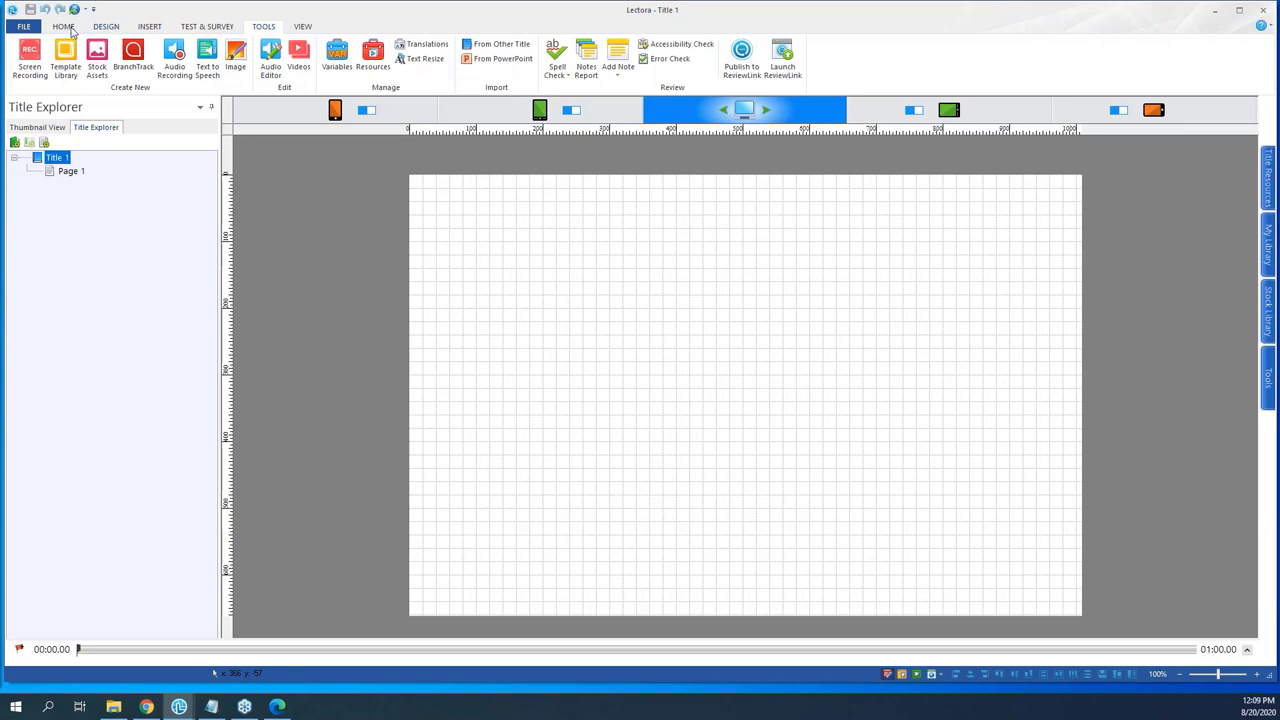
pyautogui.scroll(3, 245, 38)
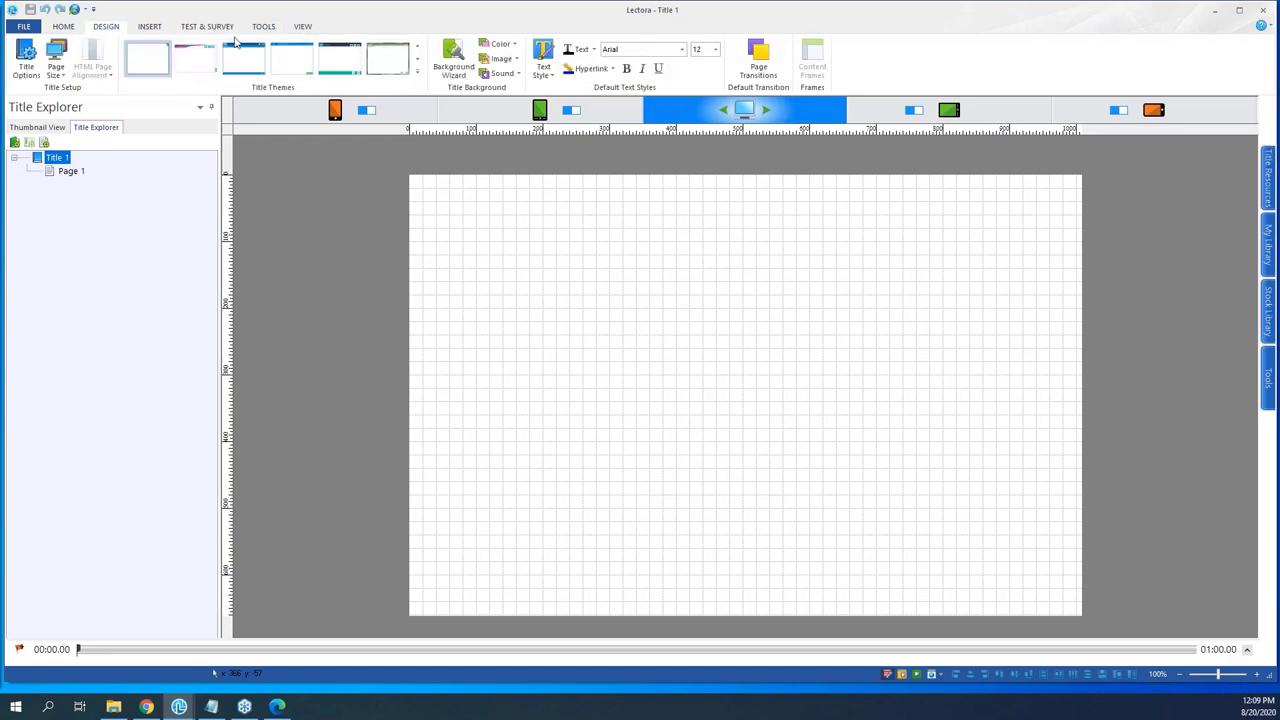
pyautogui.click(148, 27)
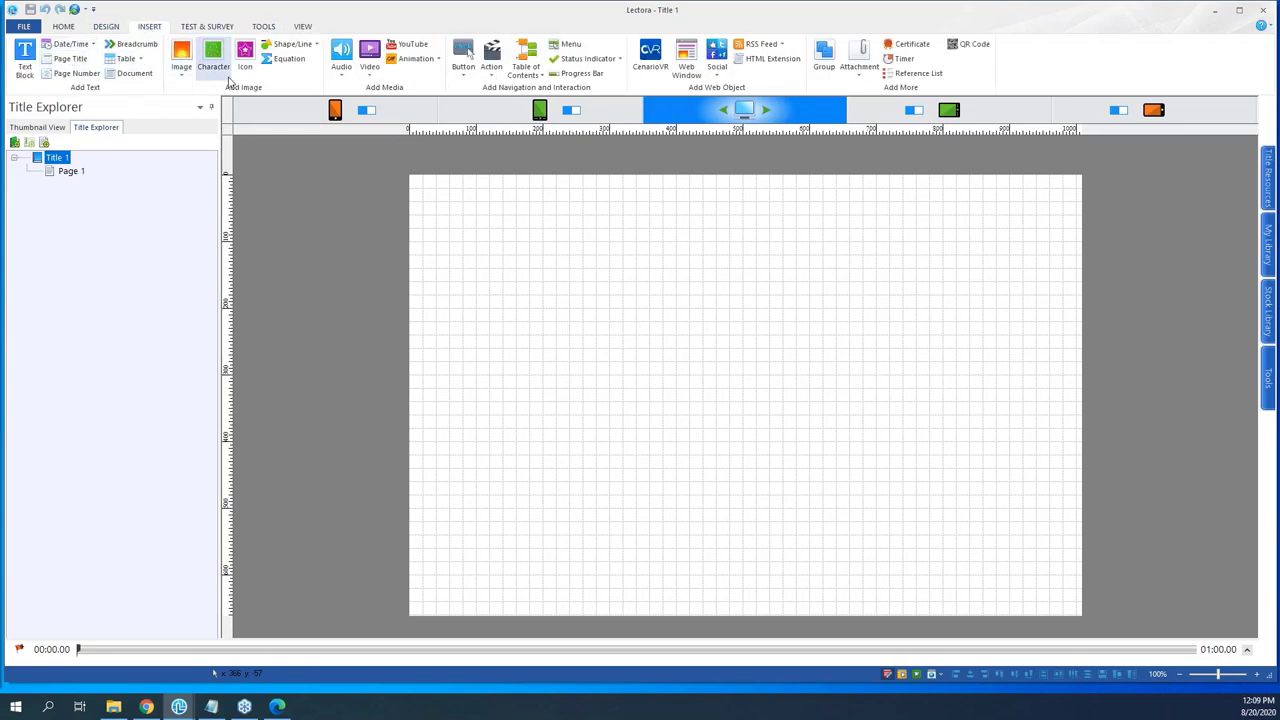
pyautogui.click(292, 45)
pyautogui.click(270, 103)
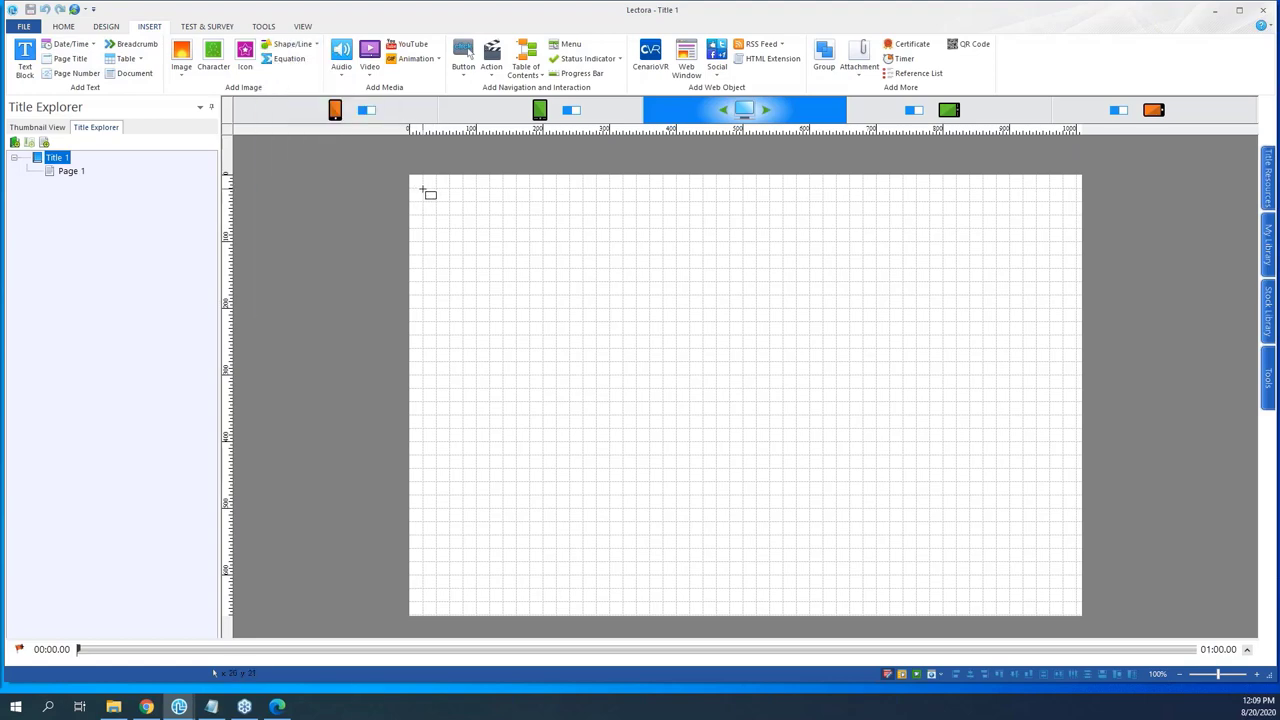
pyautogui.moveTo(423, 189)
pyautogui.mouseDown()
pyautogui.moveTo(992, 610)
pyautogui.moveTo(1063, 592)
pyautogui.moveTo(1065, 604)
pyautogui.mouseUp()
pyautogui.click(208, 228)
pyautogui.click(443, 254)
# - Make the rectangle's fill transparent
pyautogui.click(401, 27)
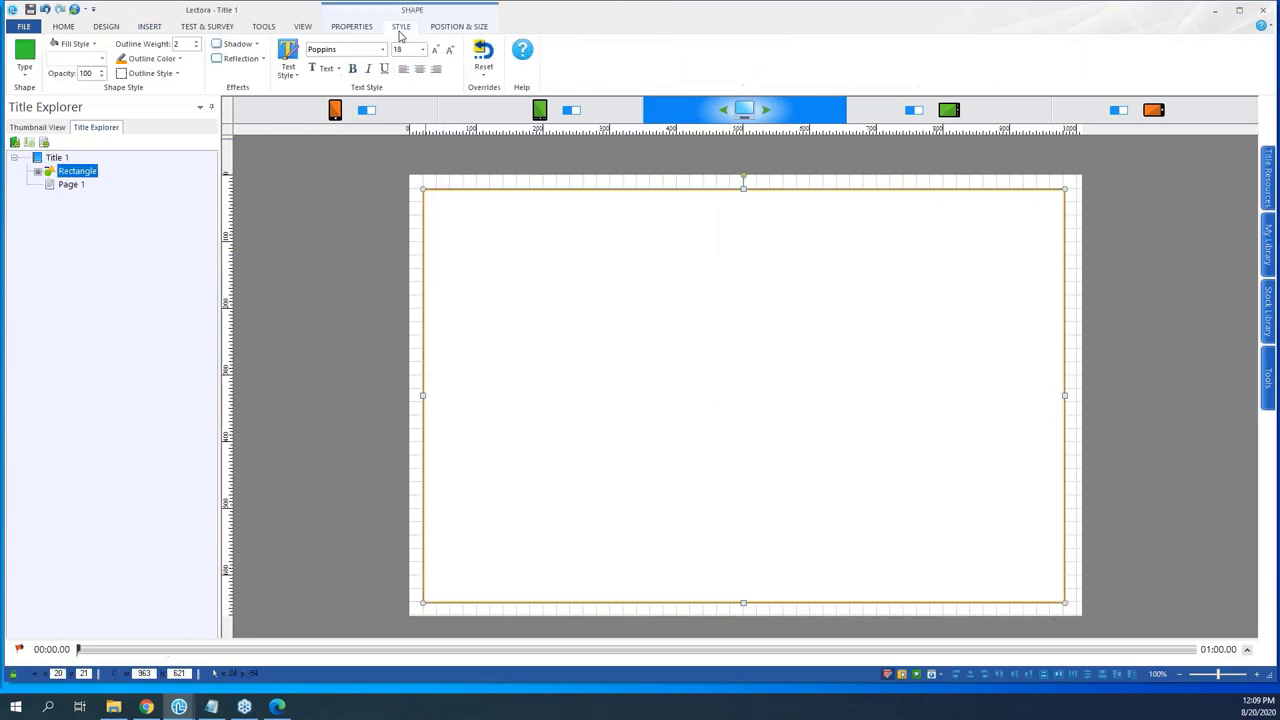
pyautogui.click(76, 44)
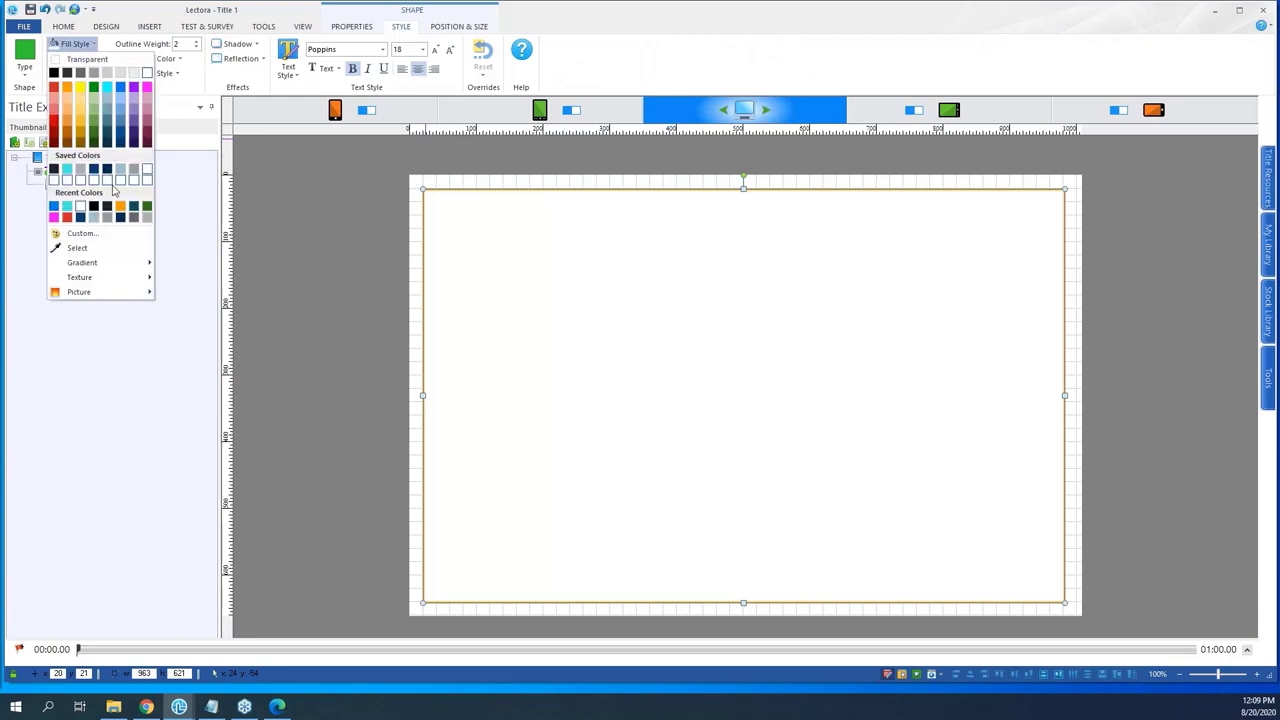
pyautogui.click(86, 59)
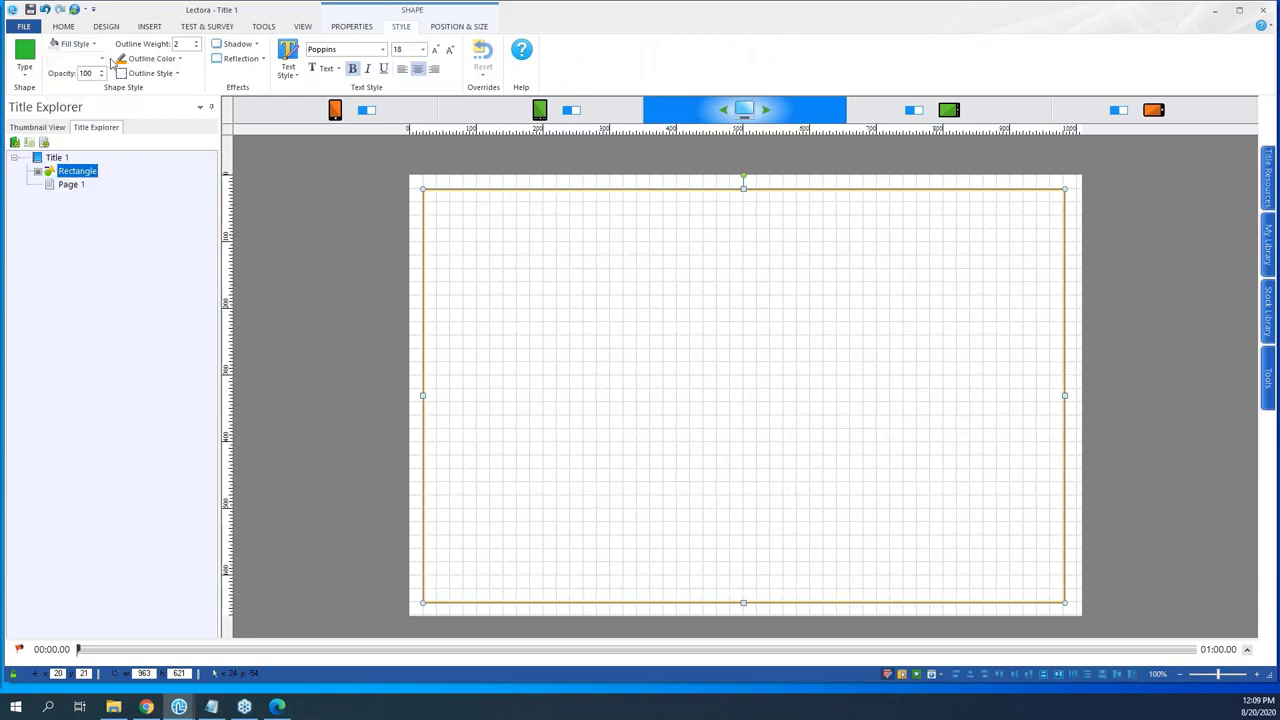
# - Try a pale orange outline color on the rectangle
pyautogui.click(150, 58)
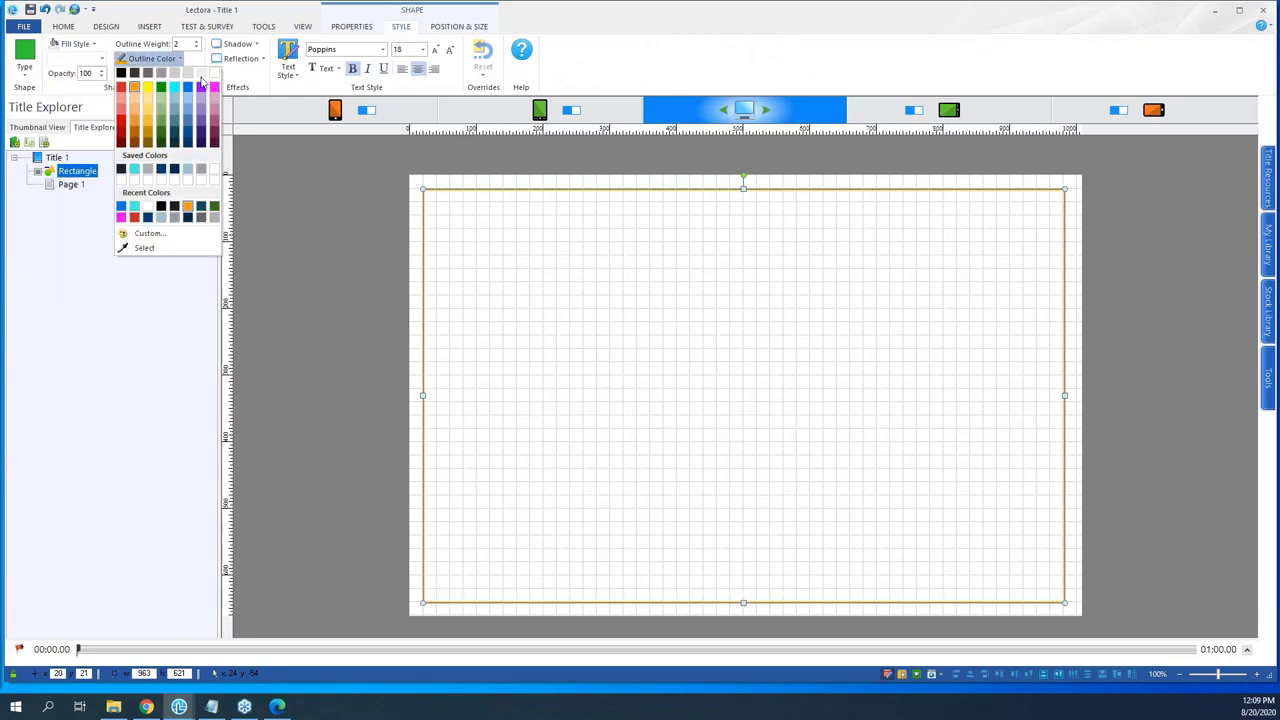
pyautogui.click(140, 103)
pyautogui.click(380, 199)
pyautogui.click(446, 231)
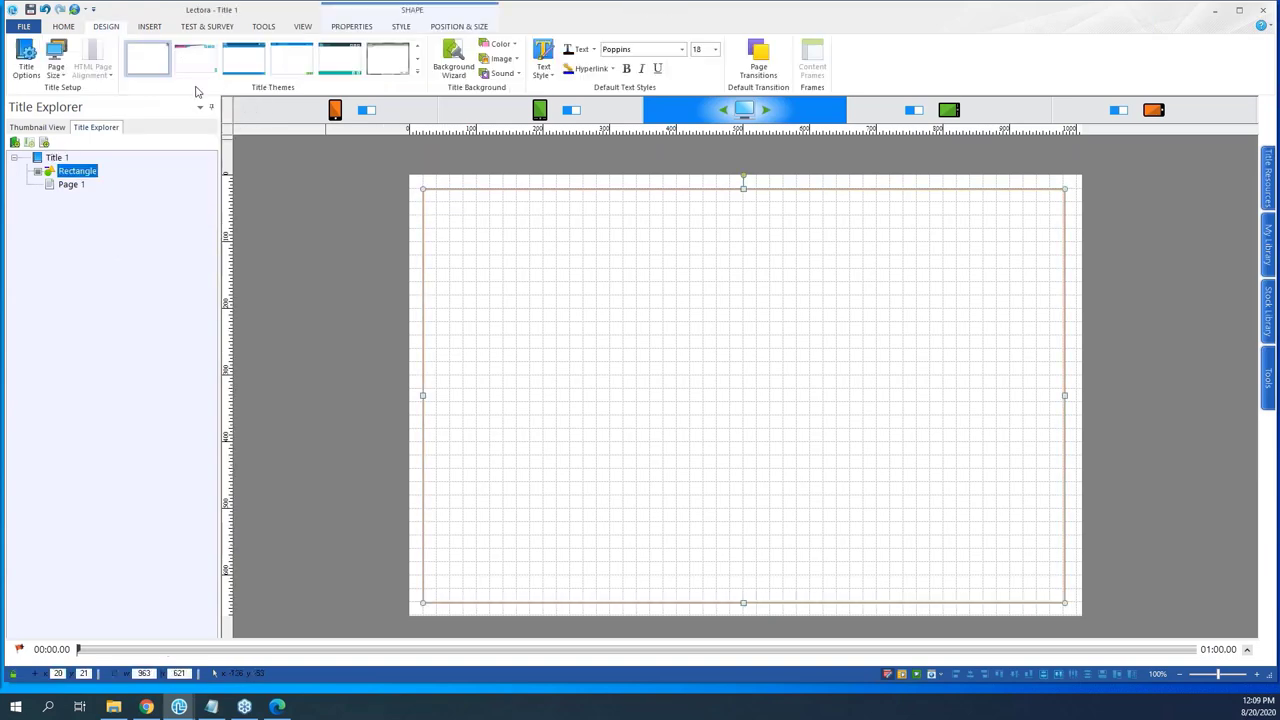
# - Set the rectangle's outline color to orange
pyautogui.click(400, 26)
pyautogui.click(150, 58)
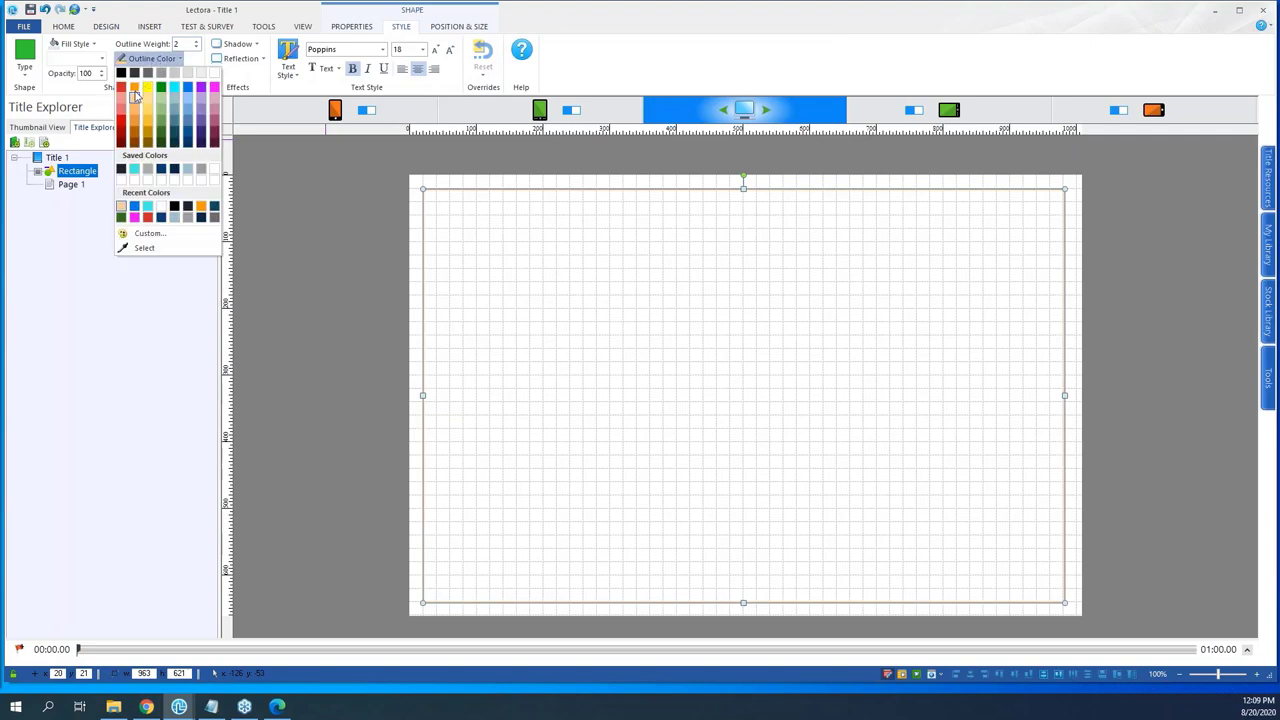
pyautogui.click(137, 93)
pyautogui.click(330, 195)
pyautogui.click(514, 257)
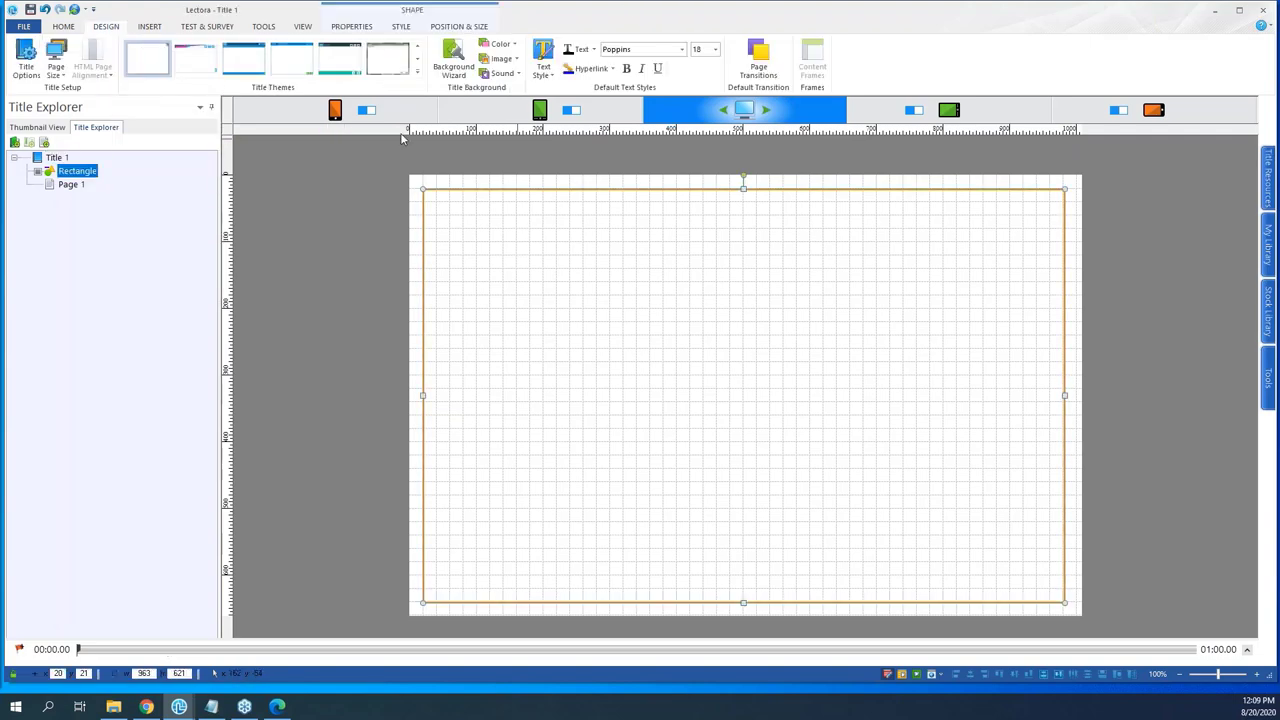
# - Center the rectangle horizontally and vertically on the desktop page
pyautogui.click(62, 28)
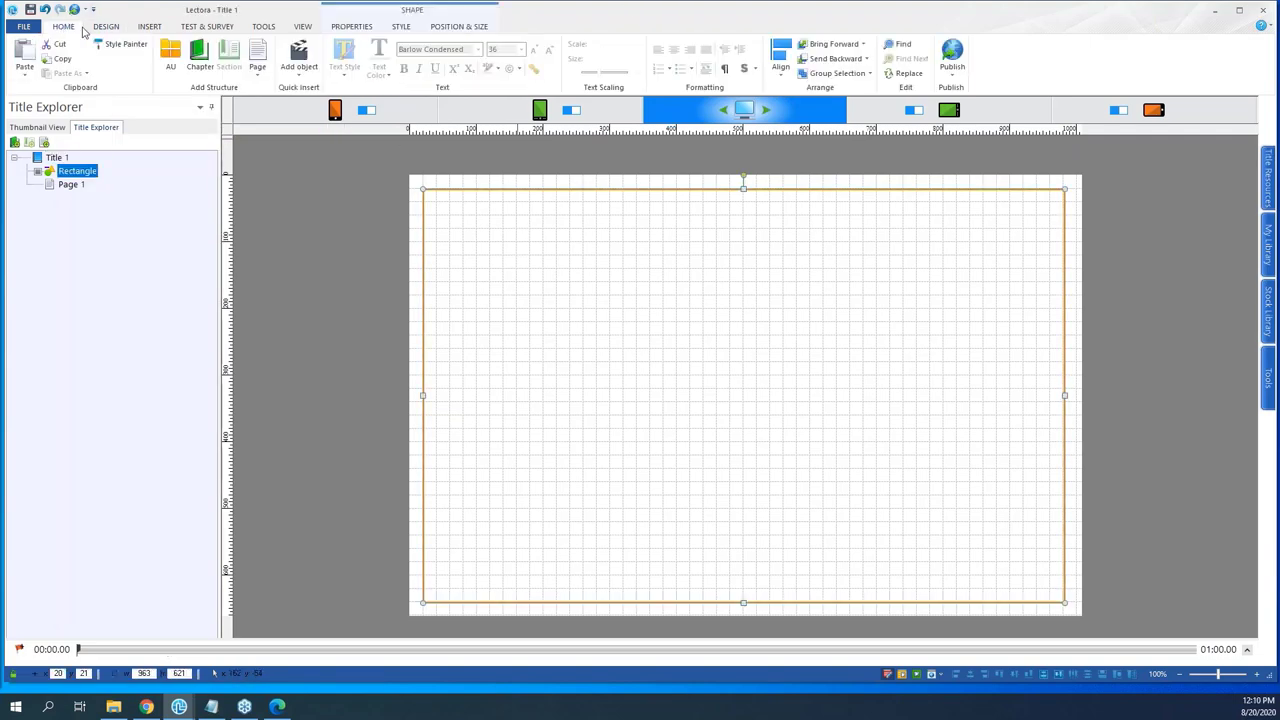
pyautogui.click(781, 68)
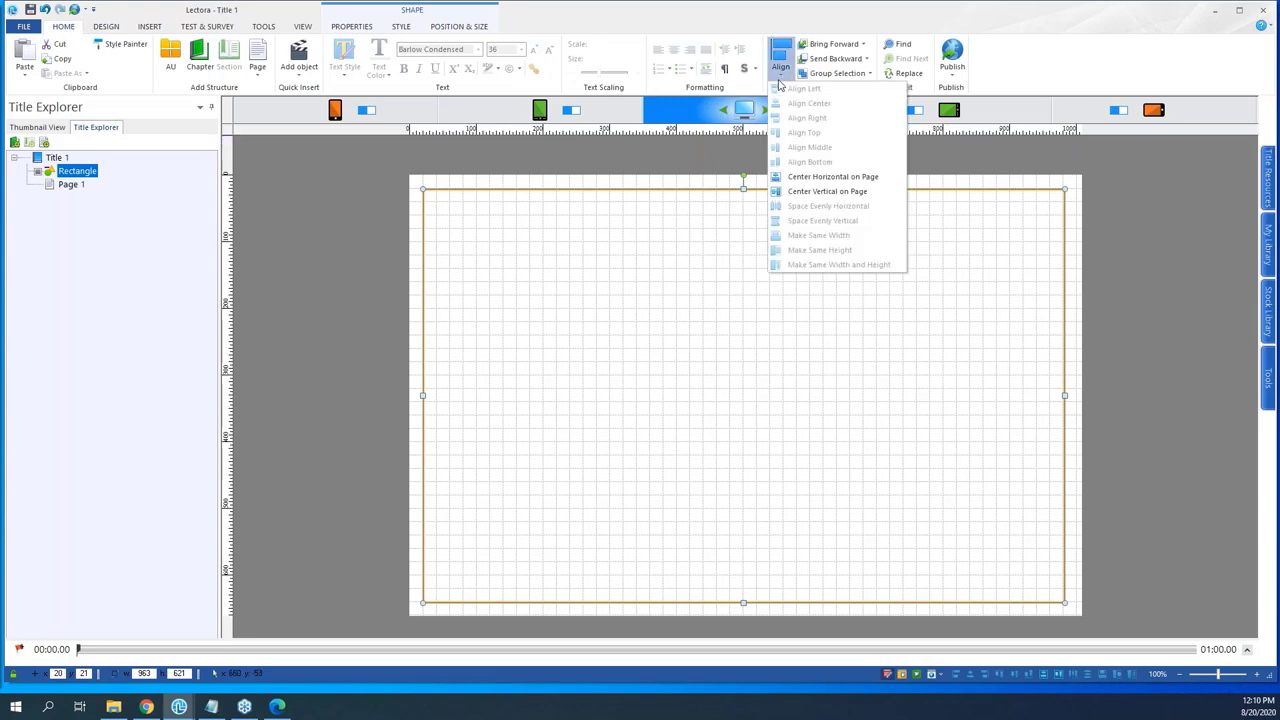
pyautogui.click(818, 178)
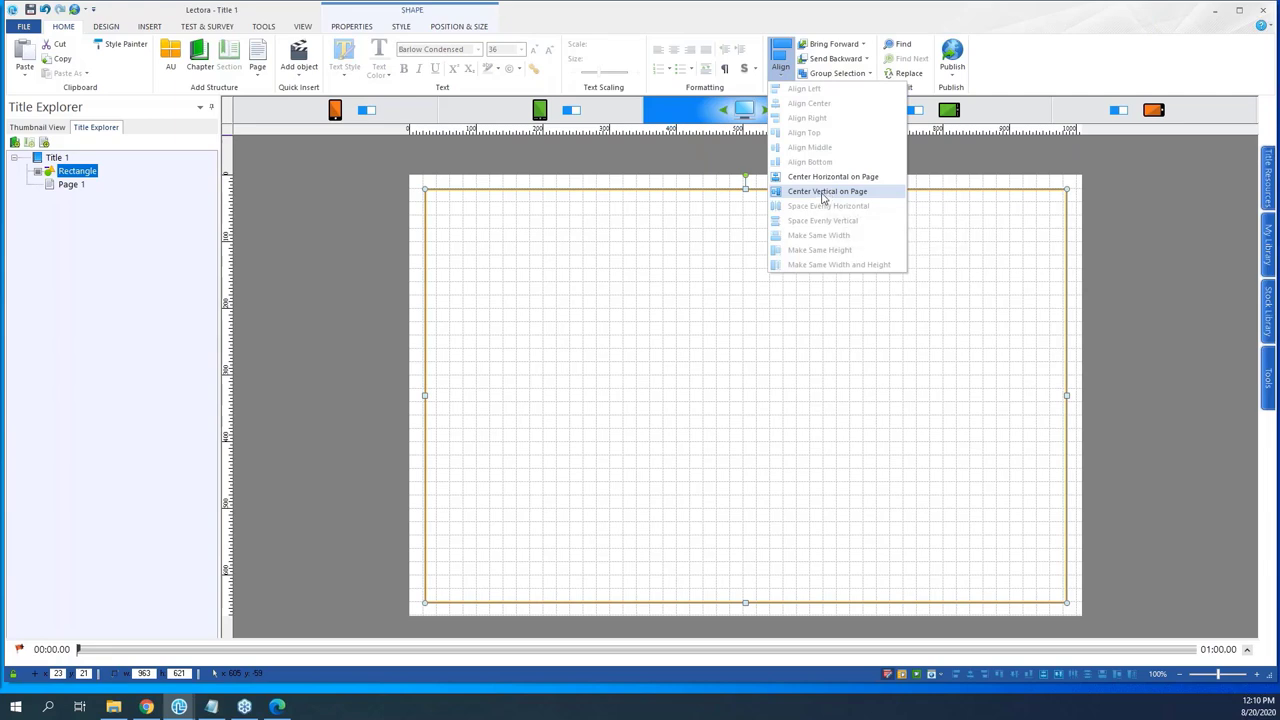
pyautogui.click(826, 192)
pyautogui.click(1137, 346)
pyautogui.click(1013, 317)
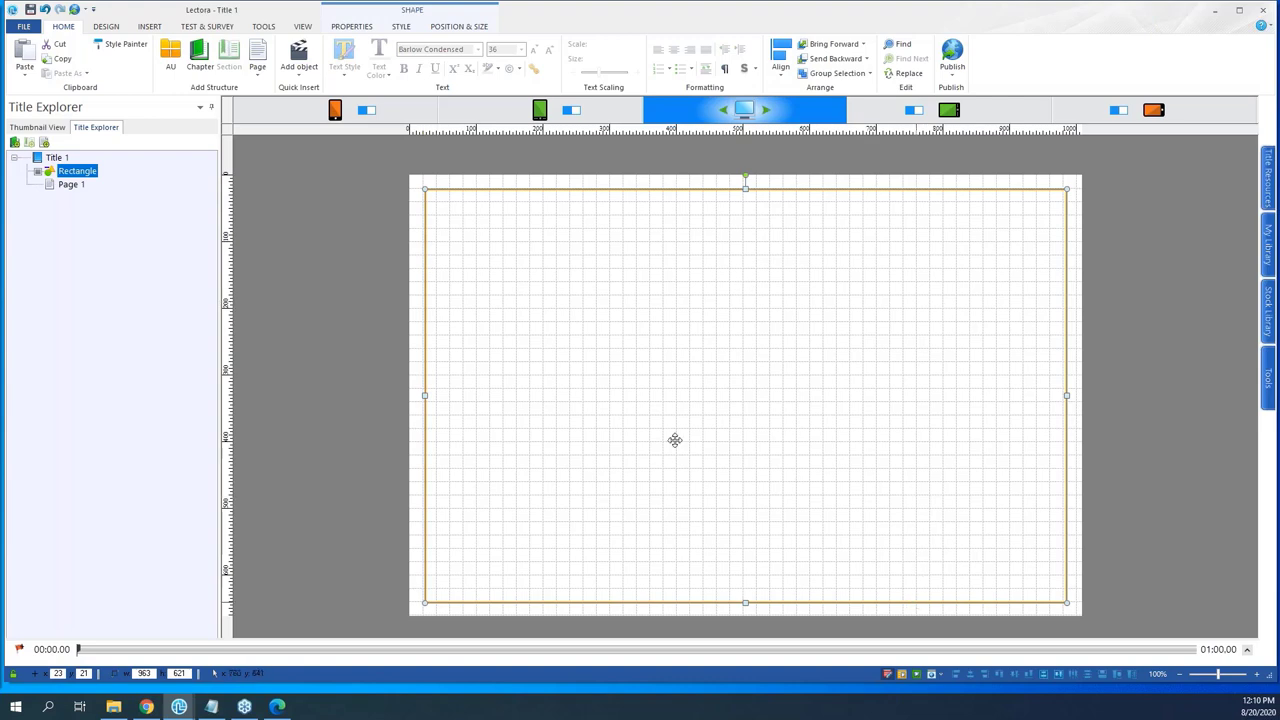
pyautogui.click(1132, 393)
pyautogui.click(1020, 362)
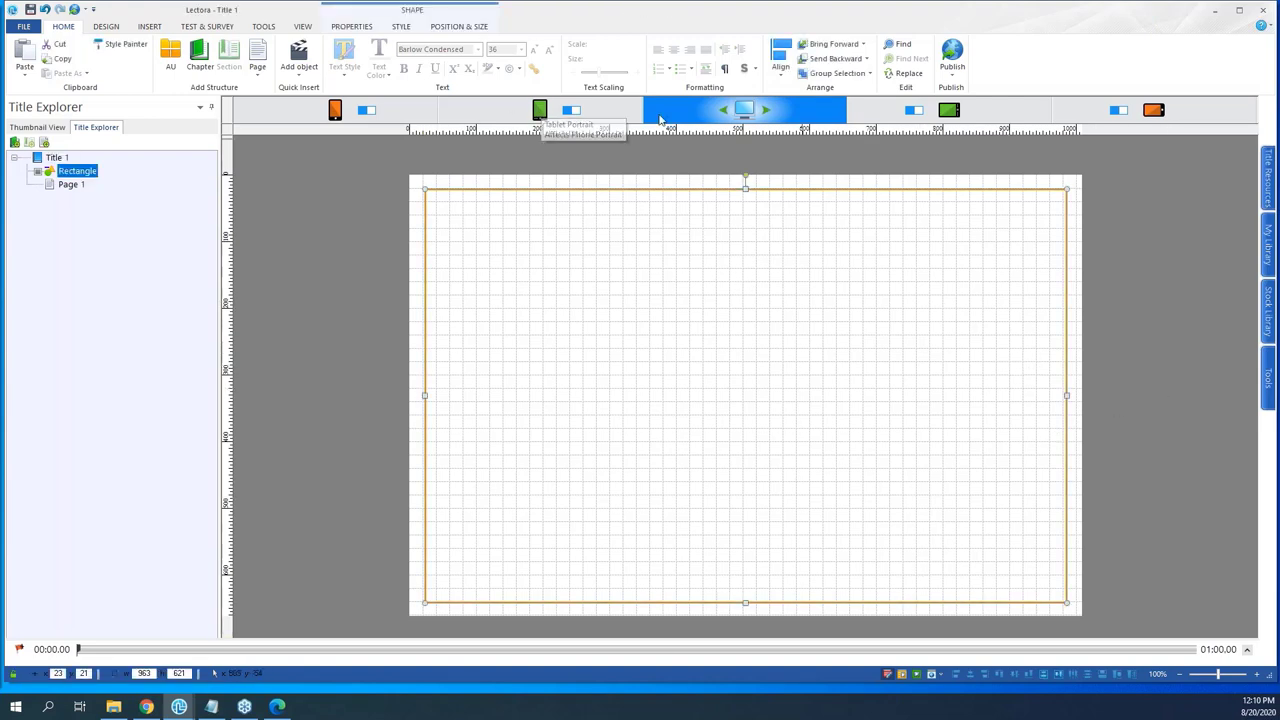
# - In the tablet portrait view, stretch the rectangle's lower edge down to near the bottom of the page
pyautogui.click(539, 110)
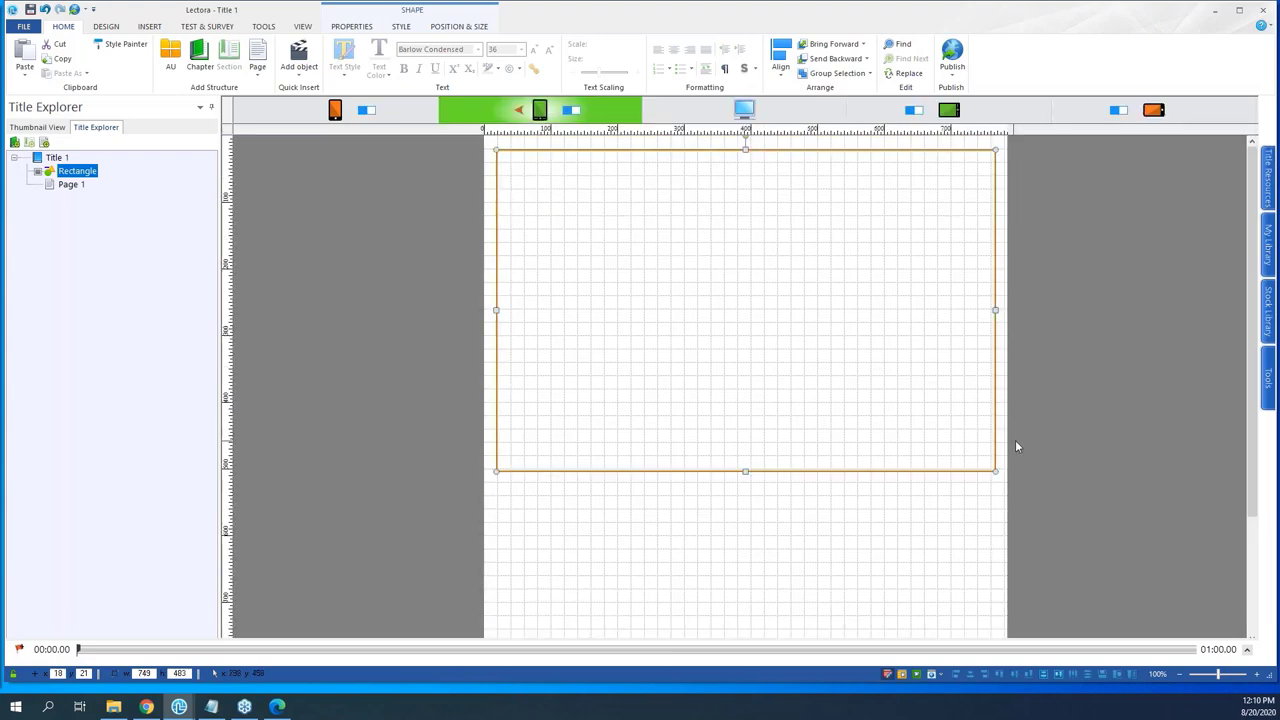
pyautogui.scroll(-1, 1025, 441)
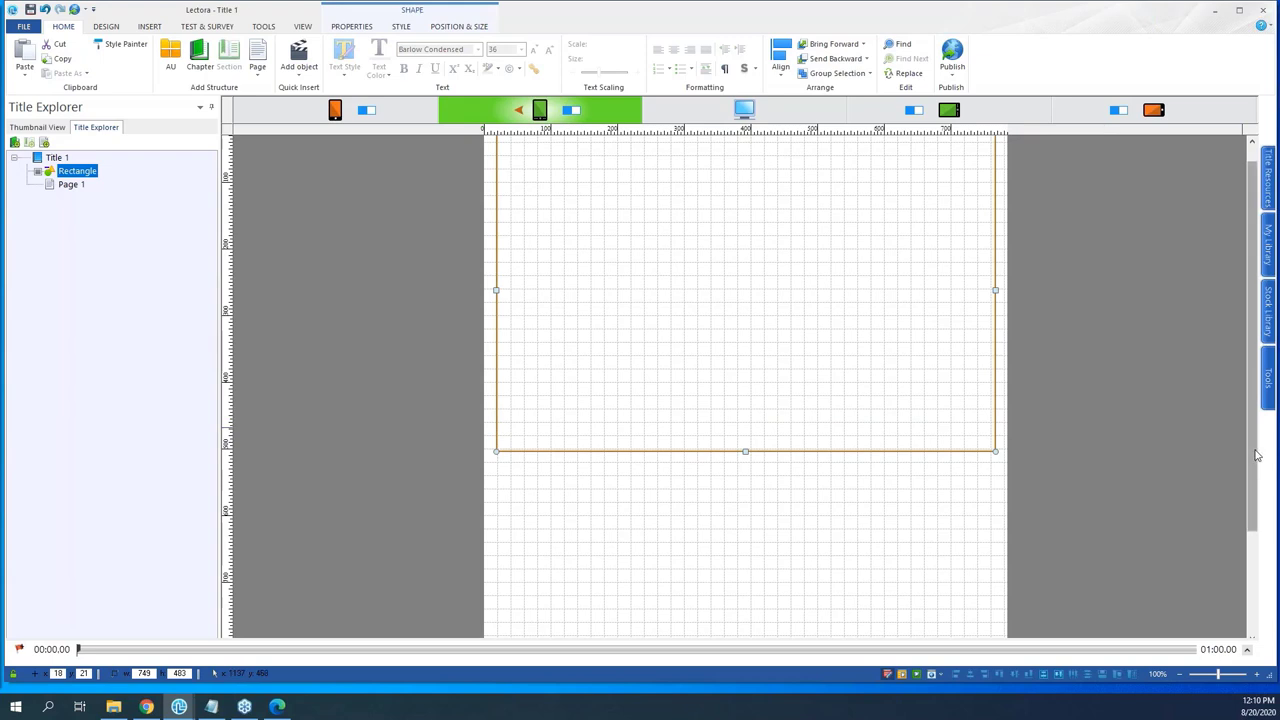
pyautogui.moveTo(1250, 485); pyautogui.dragTo(1248, 573)
pyautogui.moveTo(745, 309); pyautogui.dragTo(745, 631)
pyautogui.click(1050, 420)
pyautogui.scroll(2, 1010, 300)
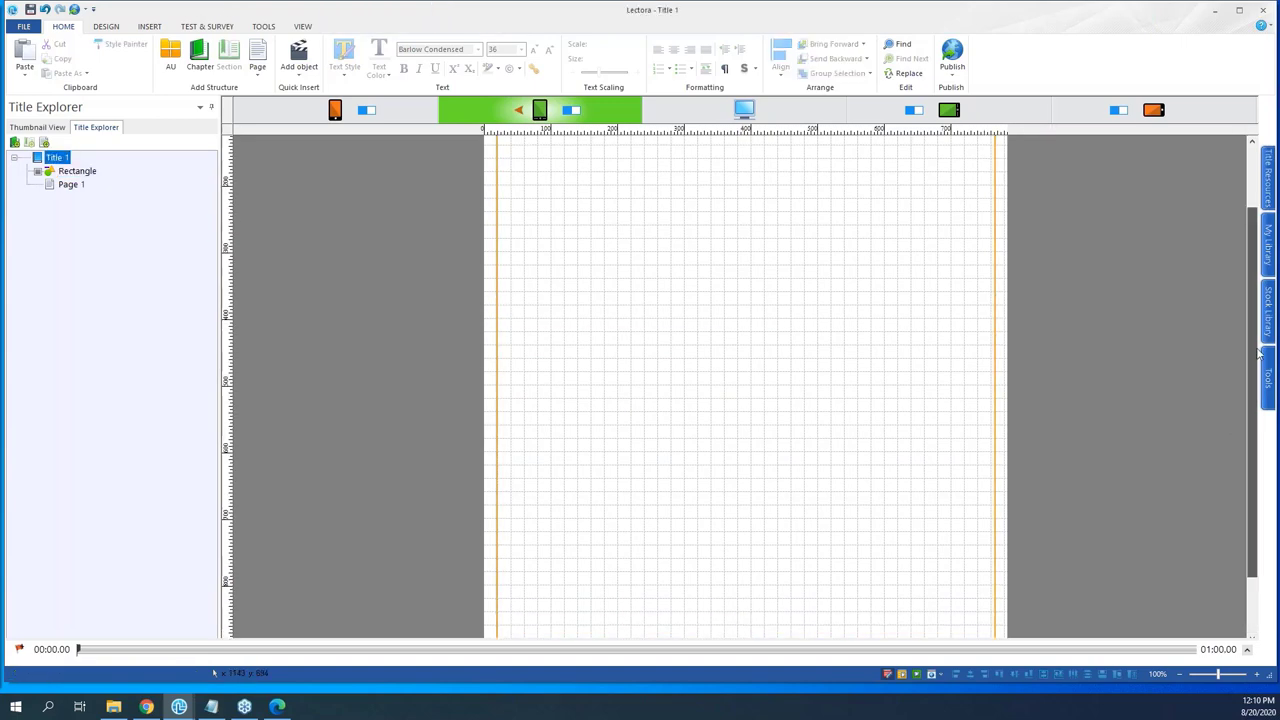
# - Fit the rectangle to the phone portrait page, making it about 427 wide, centered horizontally and stretched further down
pyautogui.click(315, 112)
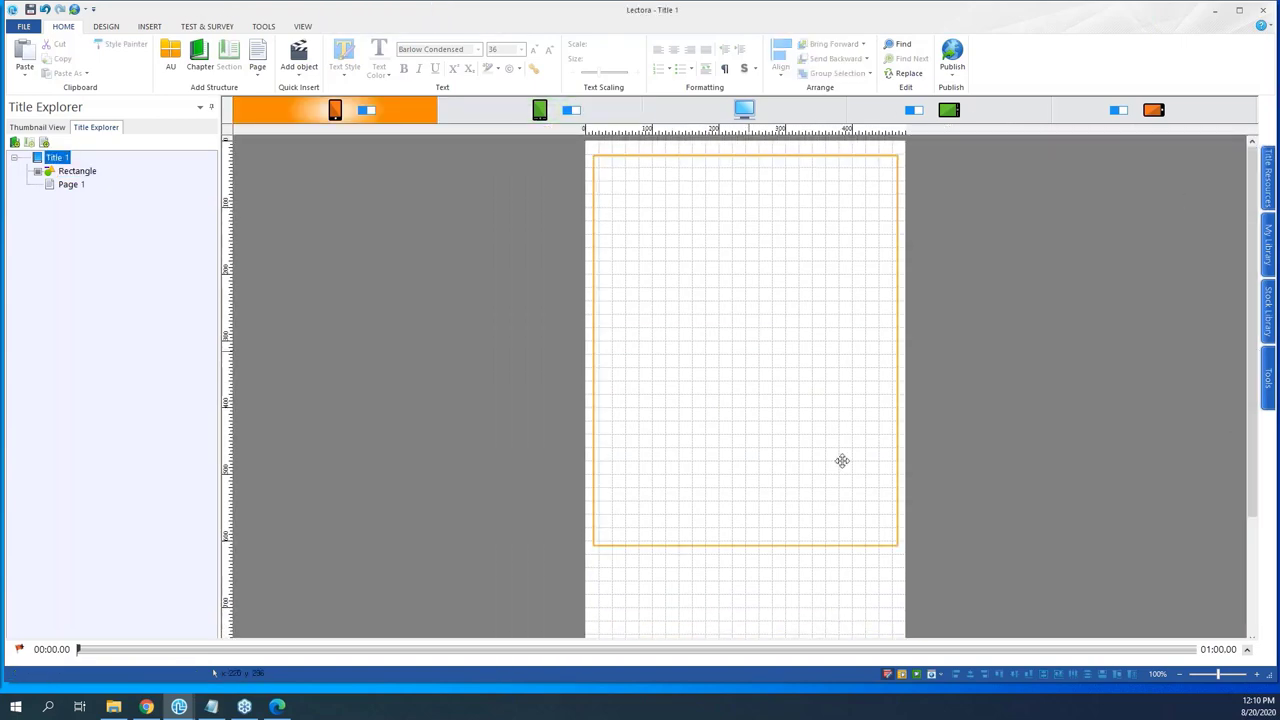
pyautogui.click(823, 464)
pyautogui.moveTo(899, 352); pyautogui.dragTo(877, 351)
pyautogui.click(780, 75)
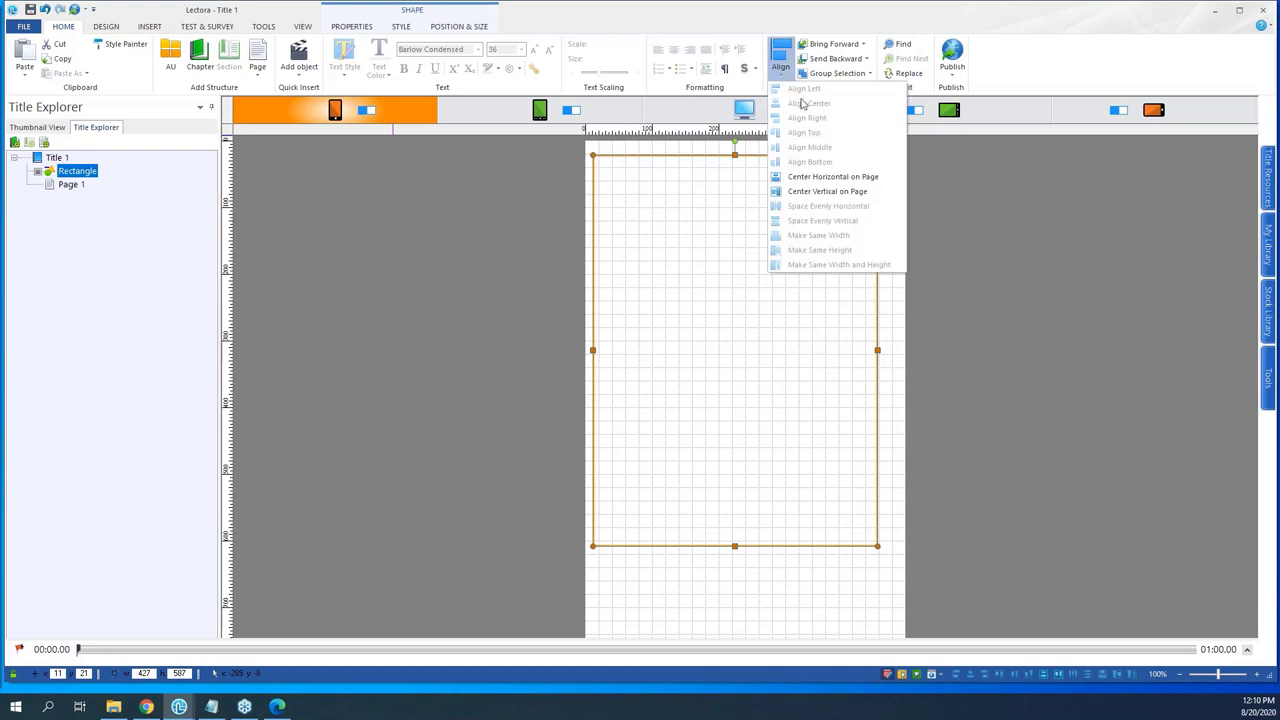
pyautogui.click(842, 177)
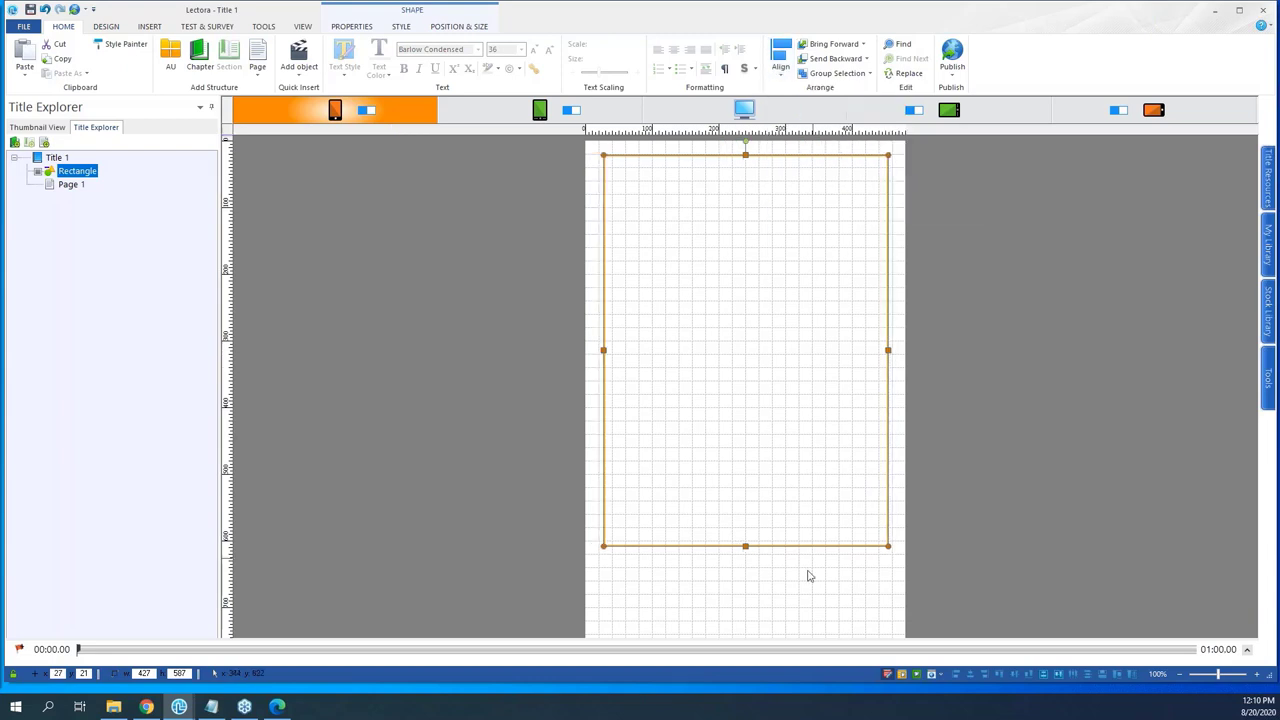
pyautogui.moveTo(745, 545); pyautogui.dragTo(755, 636)
pyautogui.click(983, 423)
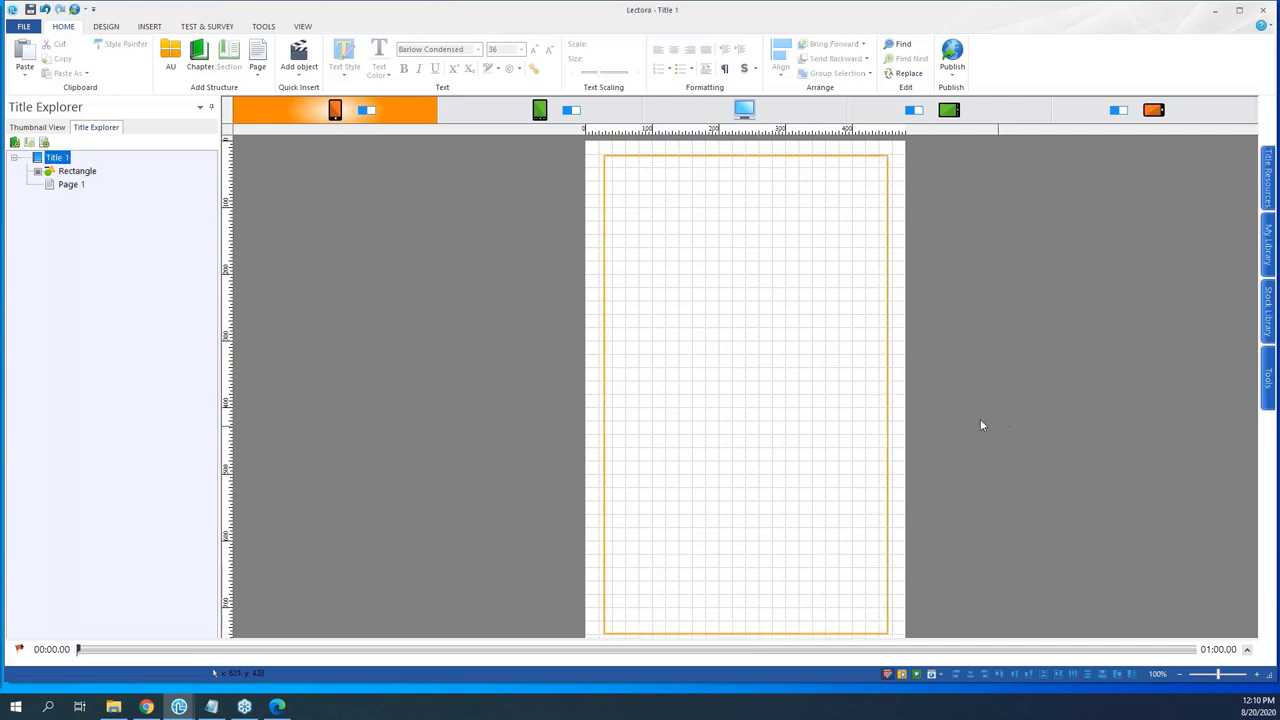
# - Compare the rectangle's layout in the phone portrait, tablet portrait and desktop views, finishing in the desktop view
pyautogui.click(520, 112)
pyautogui.click(744, 110)
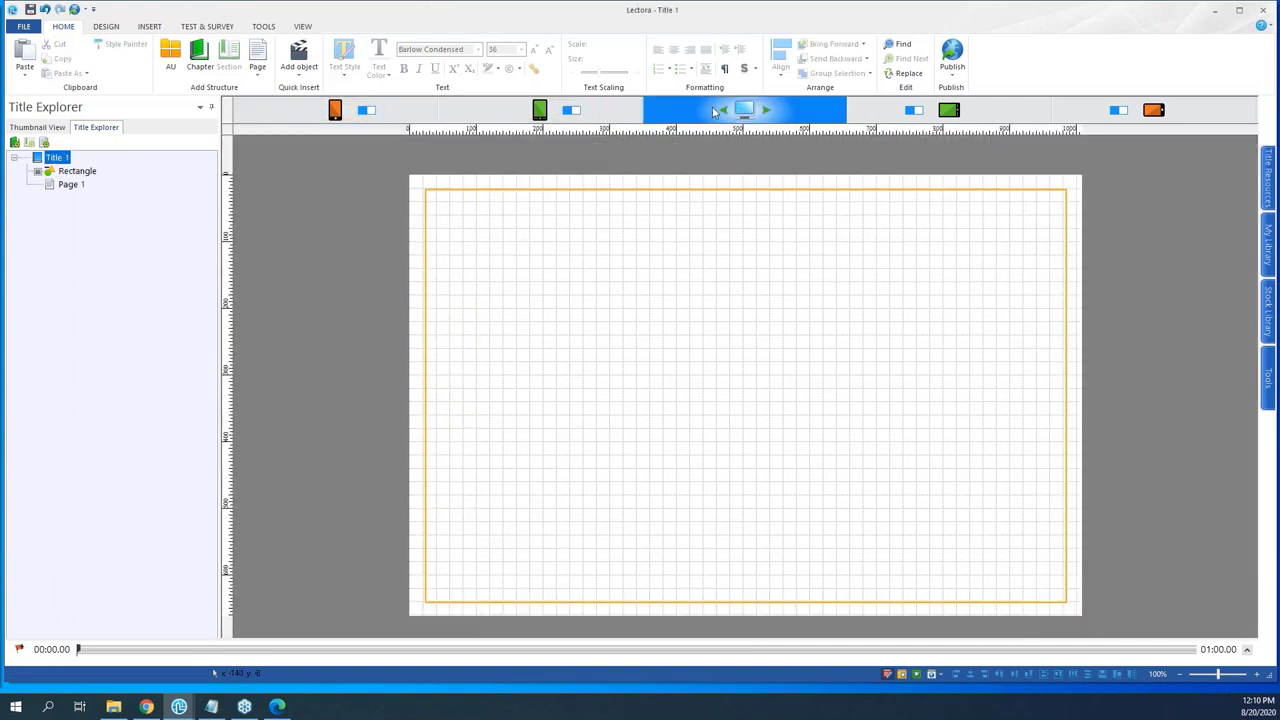
pyautogui.click(335, 110)
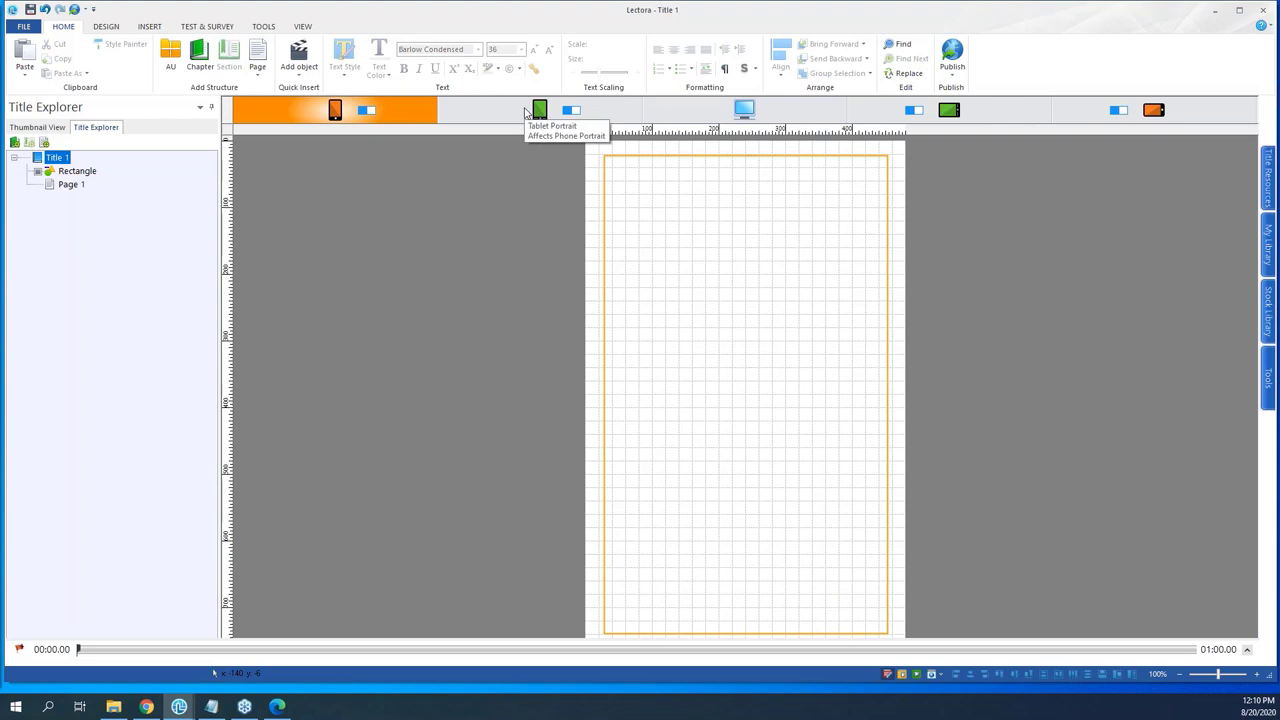
pyautogui.click(527, 112)
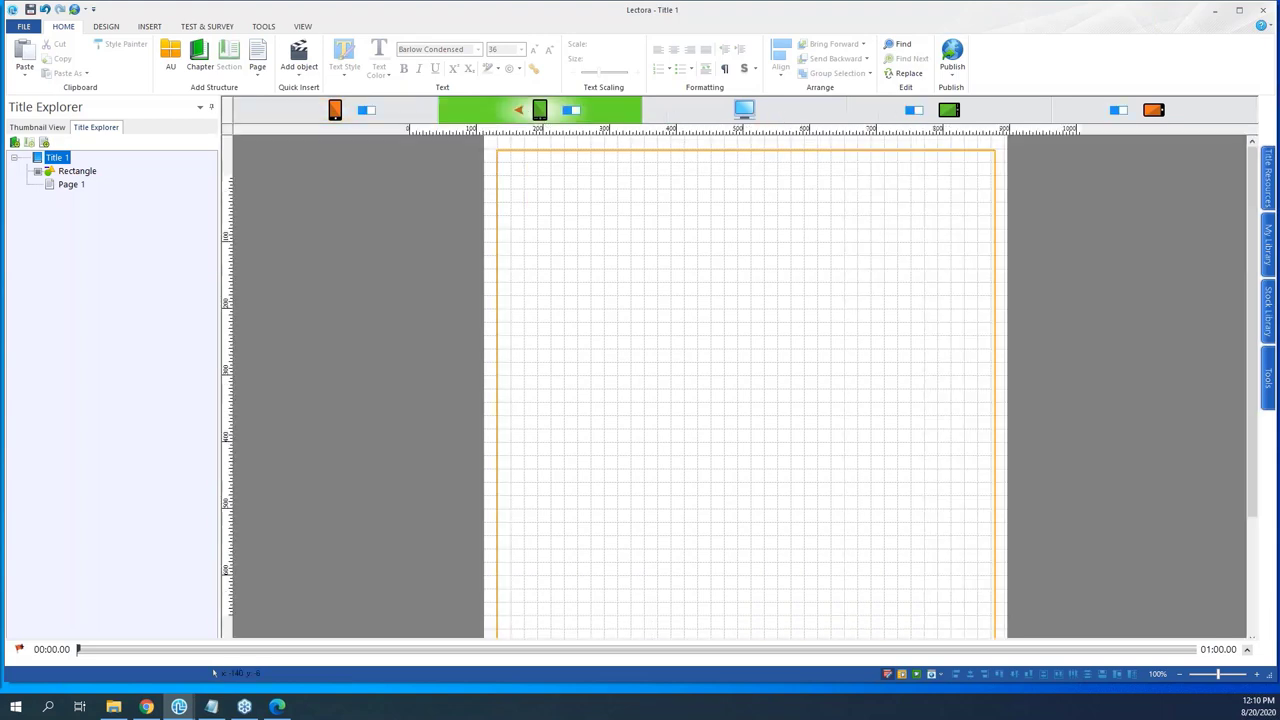
pyautogui.click(744, 110)
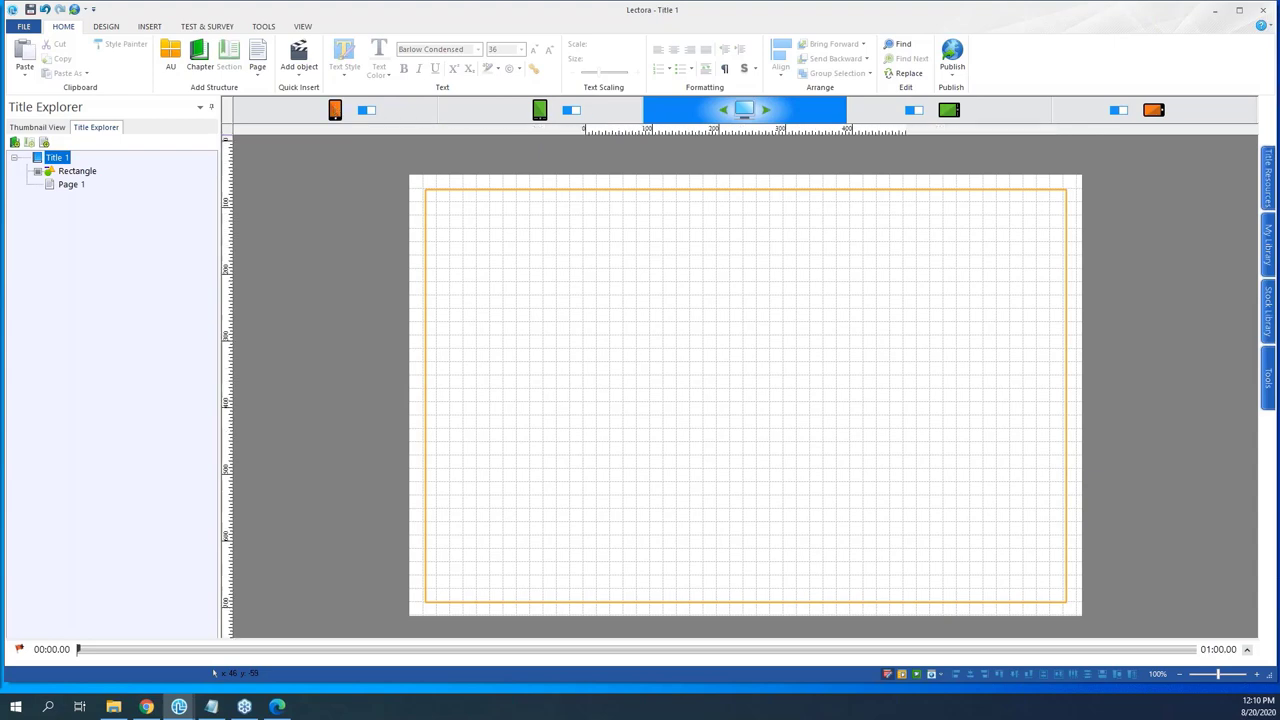
pyautogui.click(335, 110)
pyautogui.click(540, 110)
pyautogui.click(789, 114)
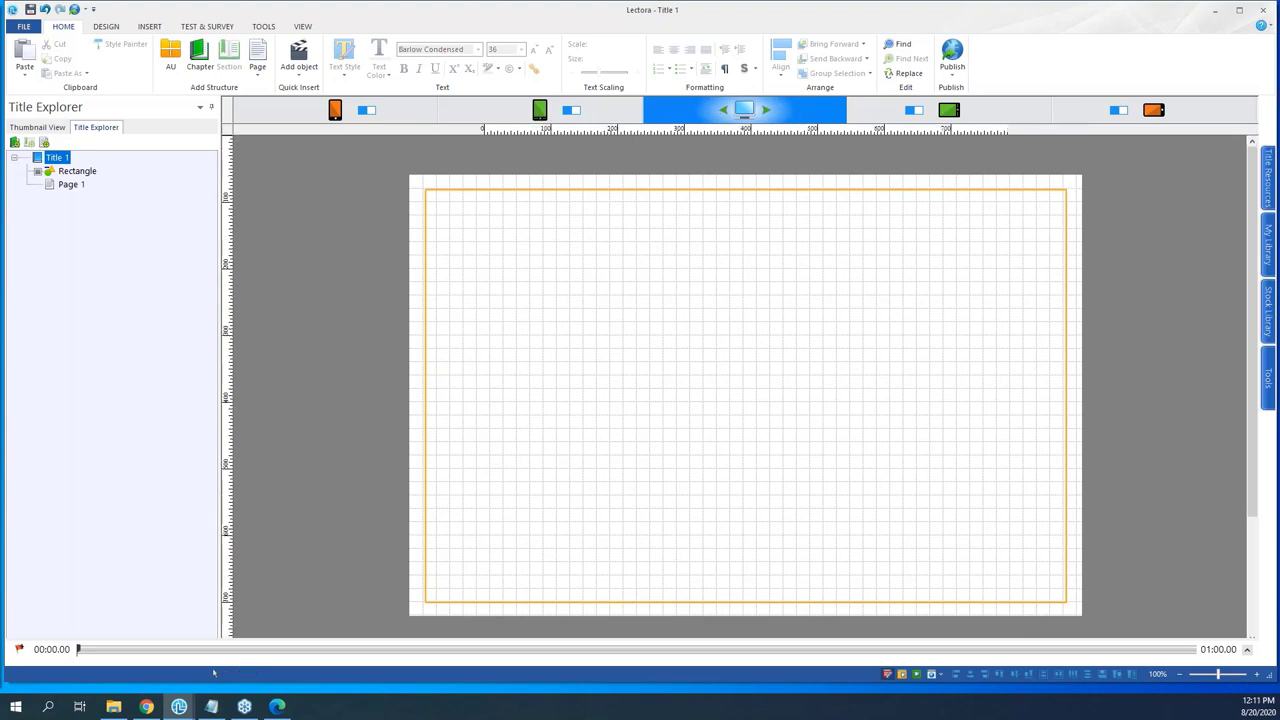
pyautogui.click(540, 112)
pyautogui.click(744, 110)
# - Alternate the selection between Title 1 and the rectangle to examine where the rectangle sits in the title structure
pyautogui.click(986, 264)
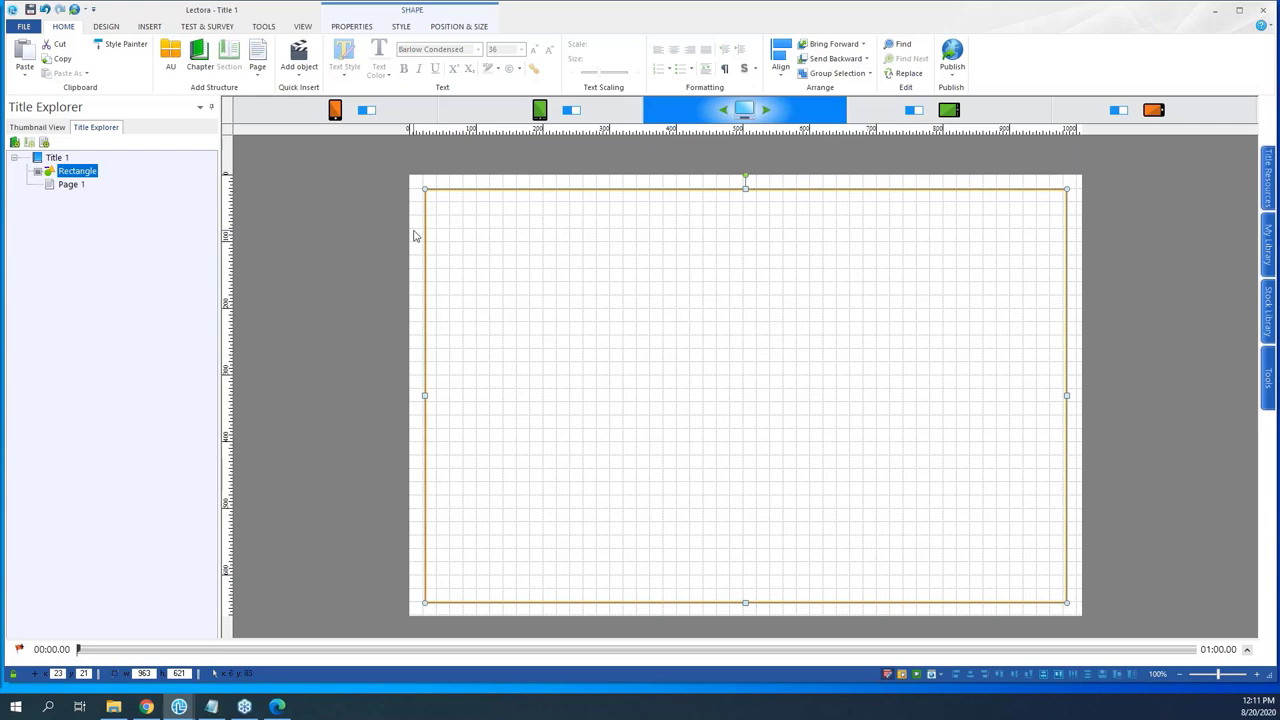
pyautogui.click(294, 219)
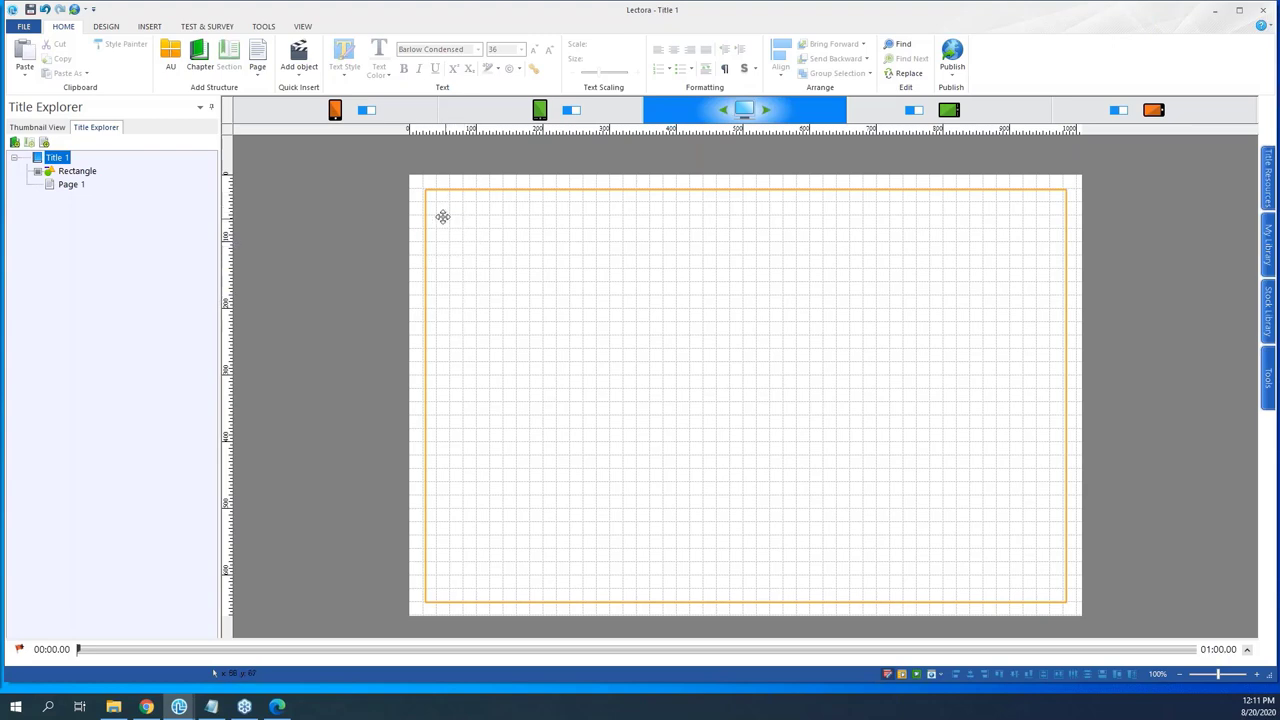
pyautogui.click(78, 172)
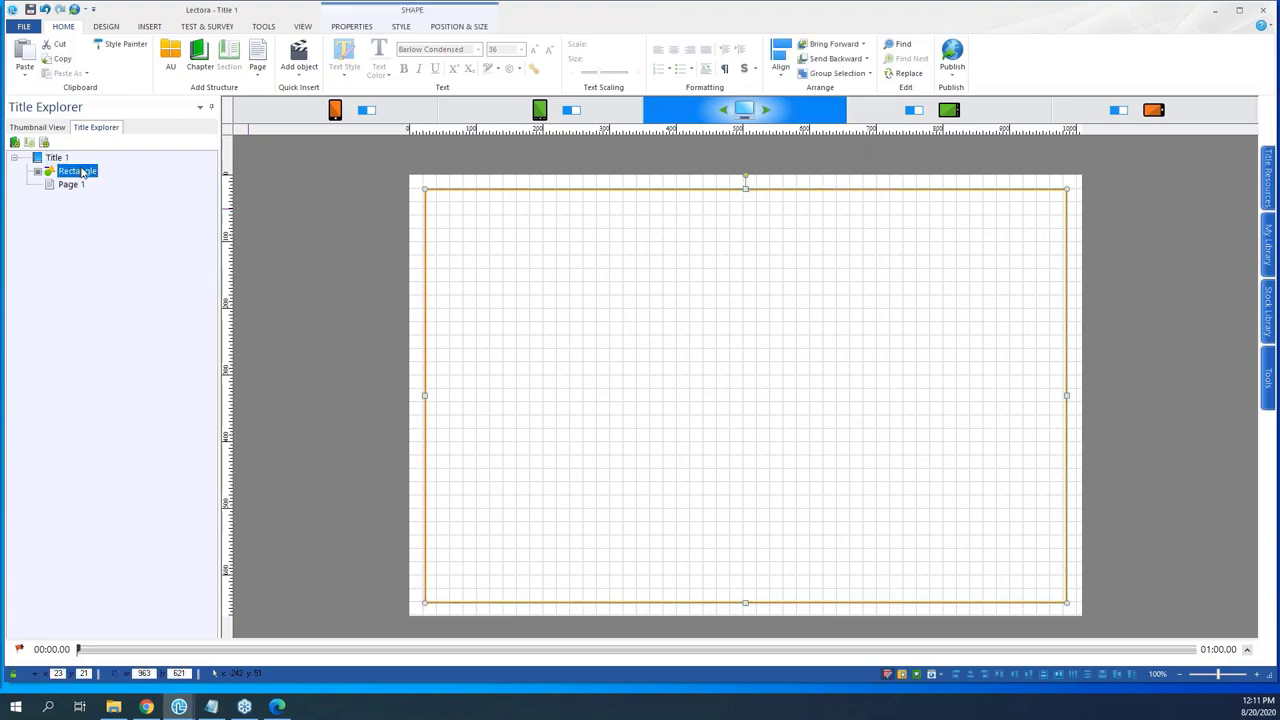
pyautogui.click(49, 160)
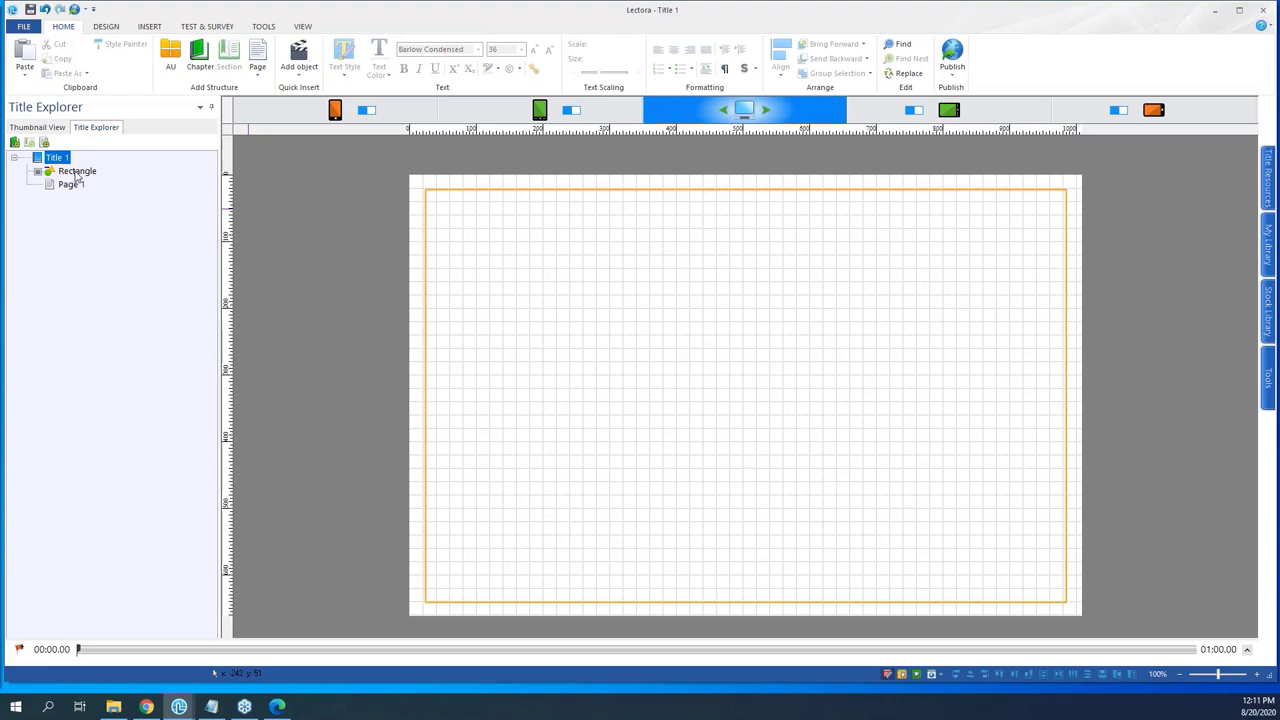
pyautogui.click(76, 172)
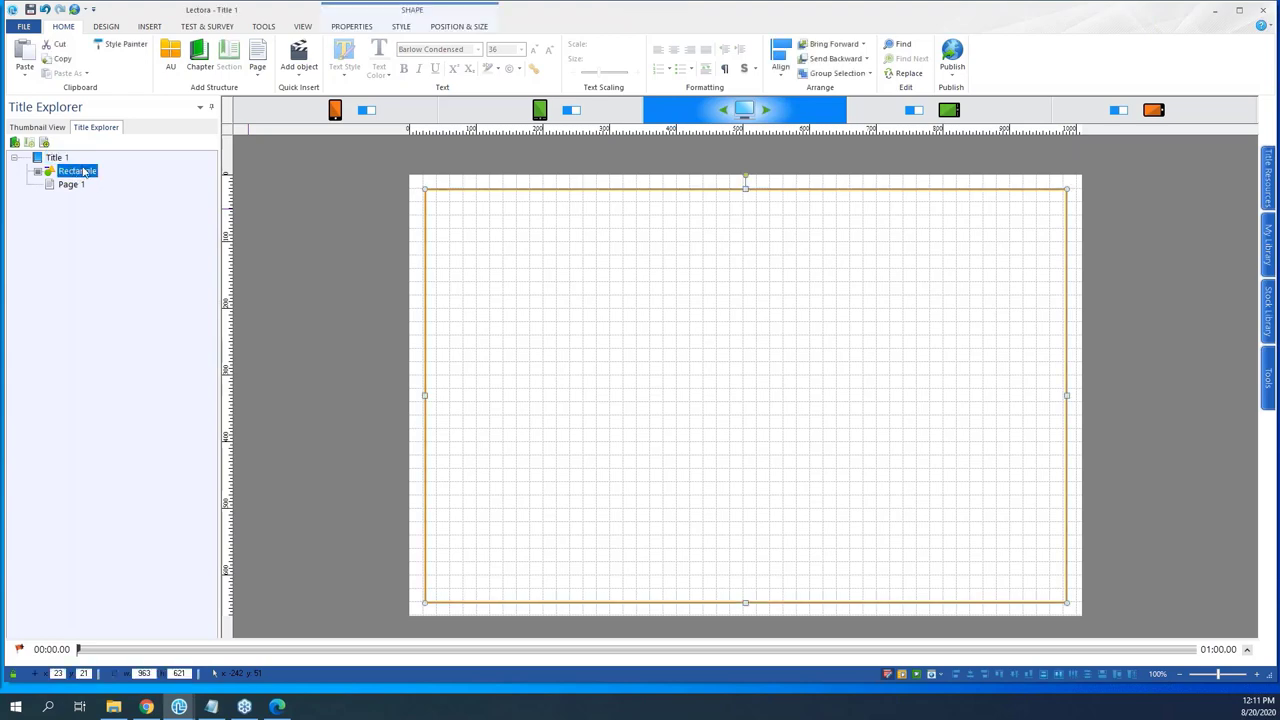
pyautogui.press('Return')
pyautogui.click(315, 270)
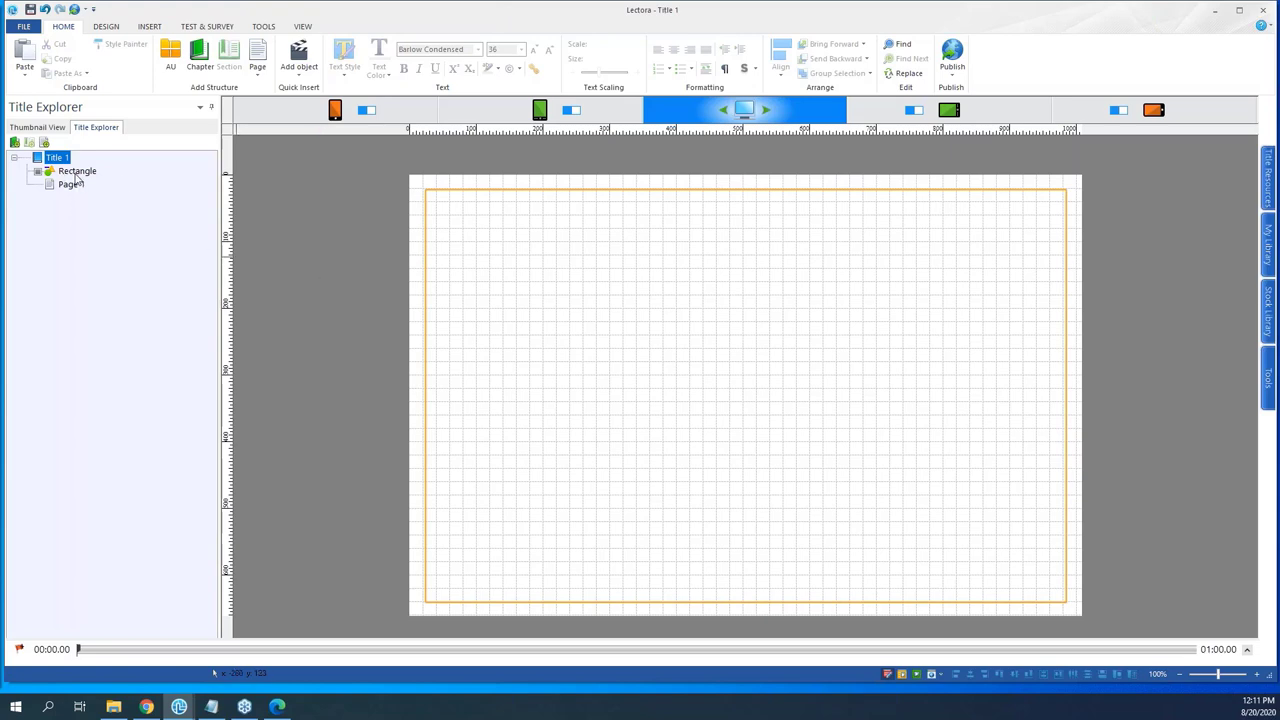
pyautogui.click(77, 172)
pyautogui.click(304, 292)
pyautogui.click(62, 170)
pyautogui.click(62, 160)
pyautogui.click(85, 175)
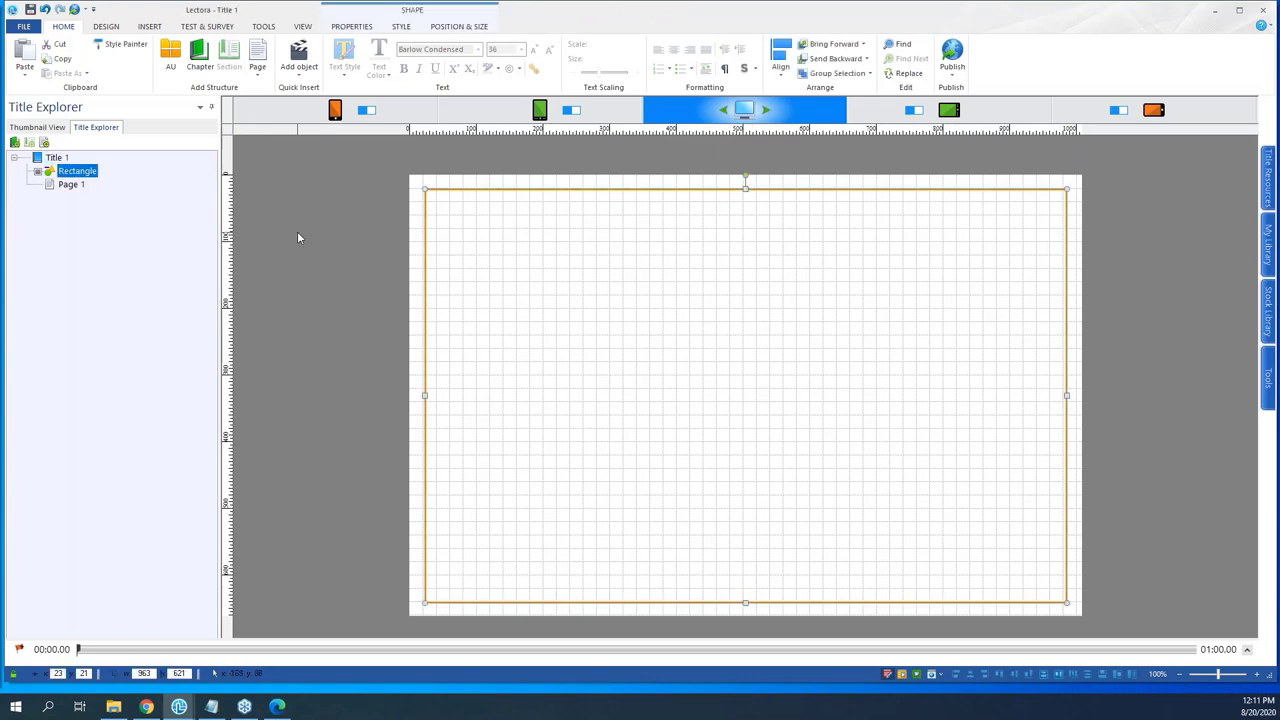
# - Select Title 1, the rectangle and Page 1 in turn to compare their levels in the title structure
pyautogui.click(57, 158)
pyautogui.click(77, 171)
pyautogui.click(97, 160)
pyautogui.click(72, 172)
pyautogui.click(67, 160)
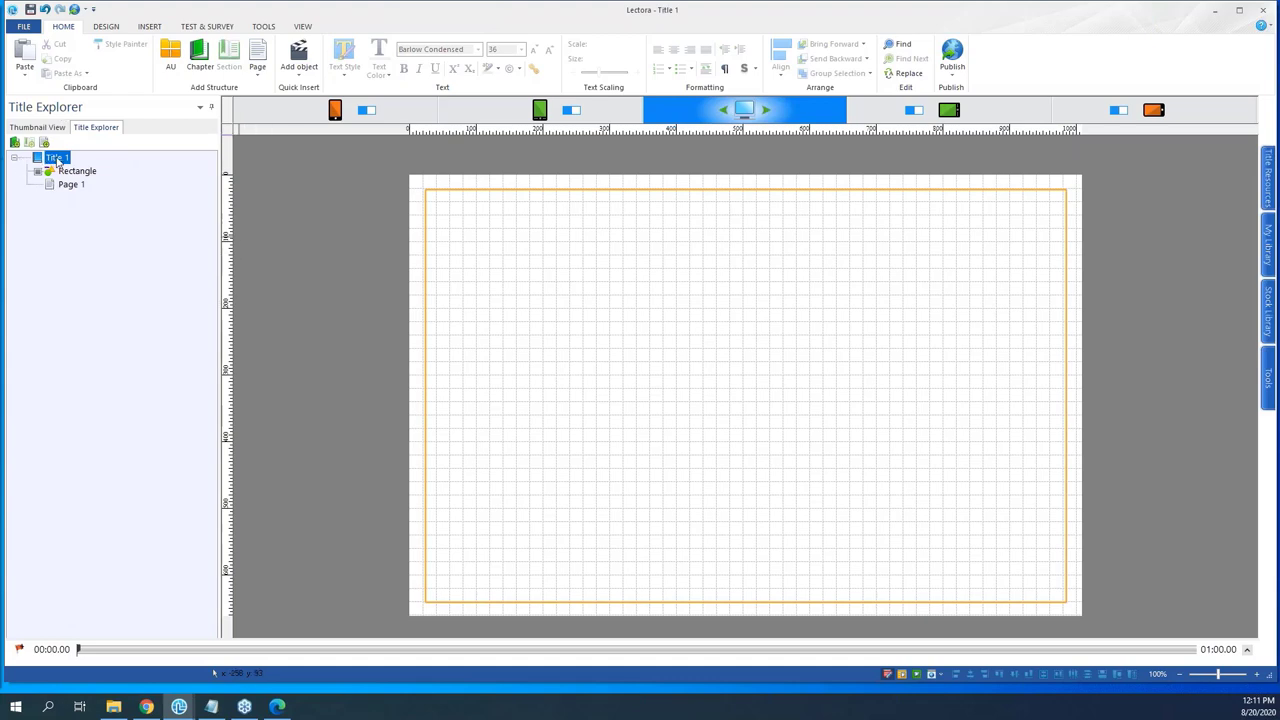
pyautogui.click(70, 184)
pyautogui.click(57, 157)
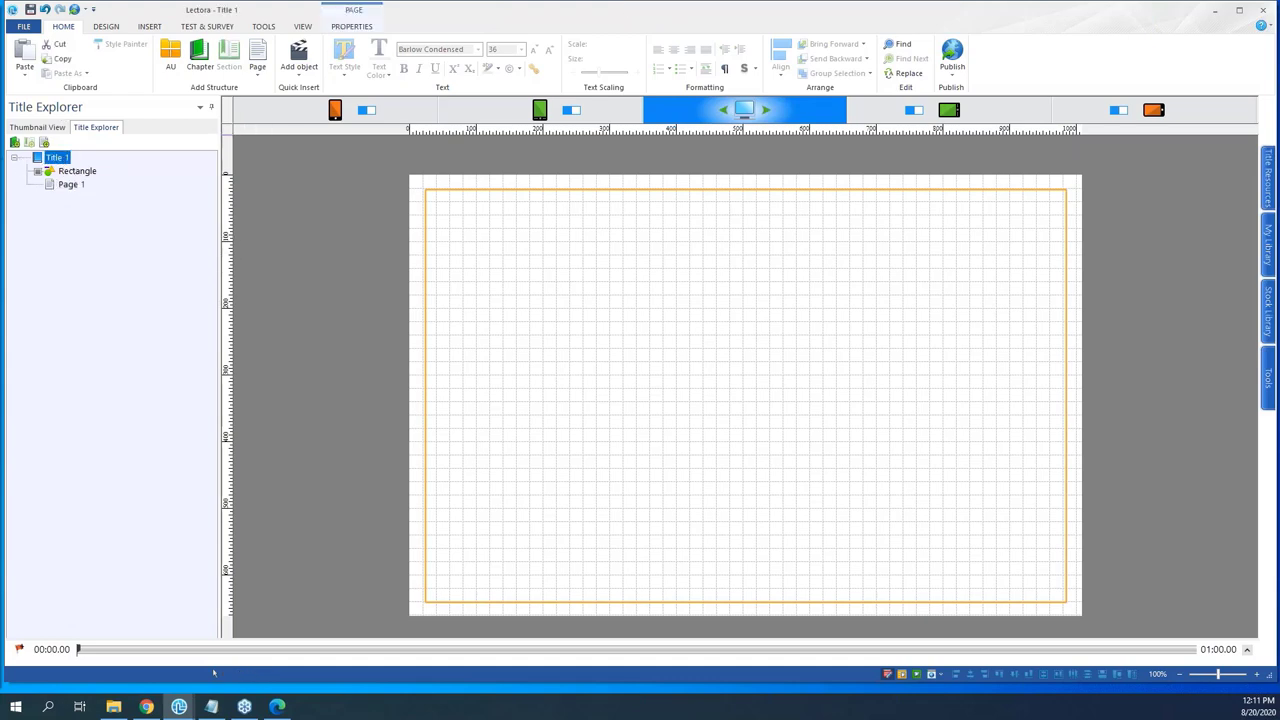
# - Check the type, color and button specifications in LectoraWebinar_Theme.pdf and return to Lectora
pyautogui.click(148, 26)
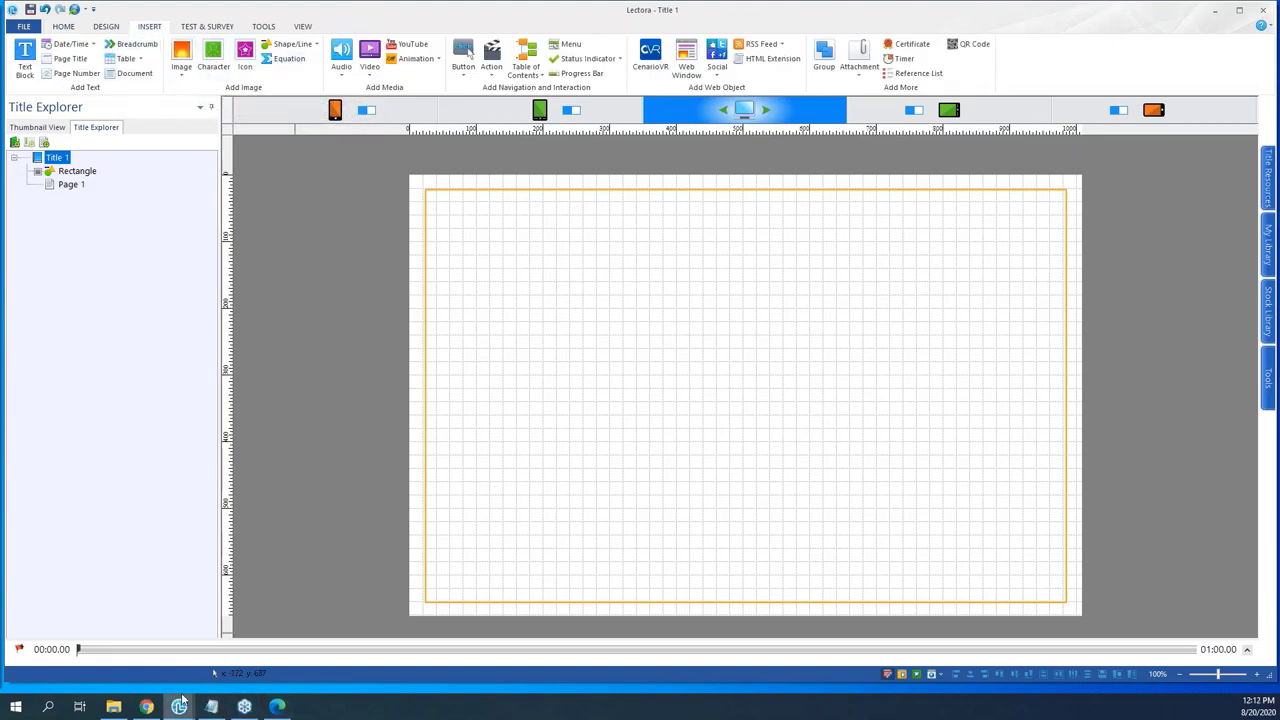
pyautogui.click(277, 708)
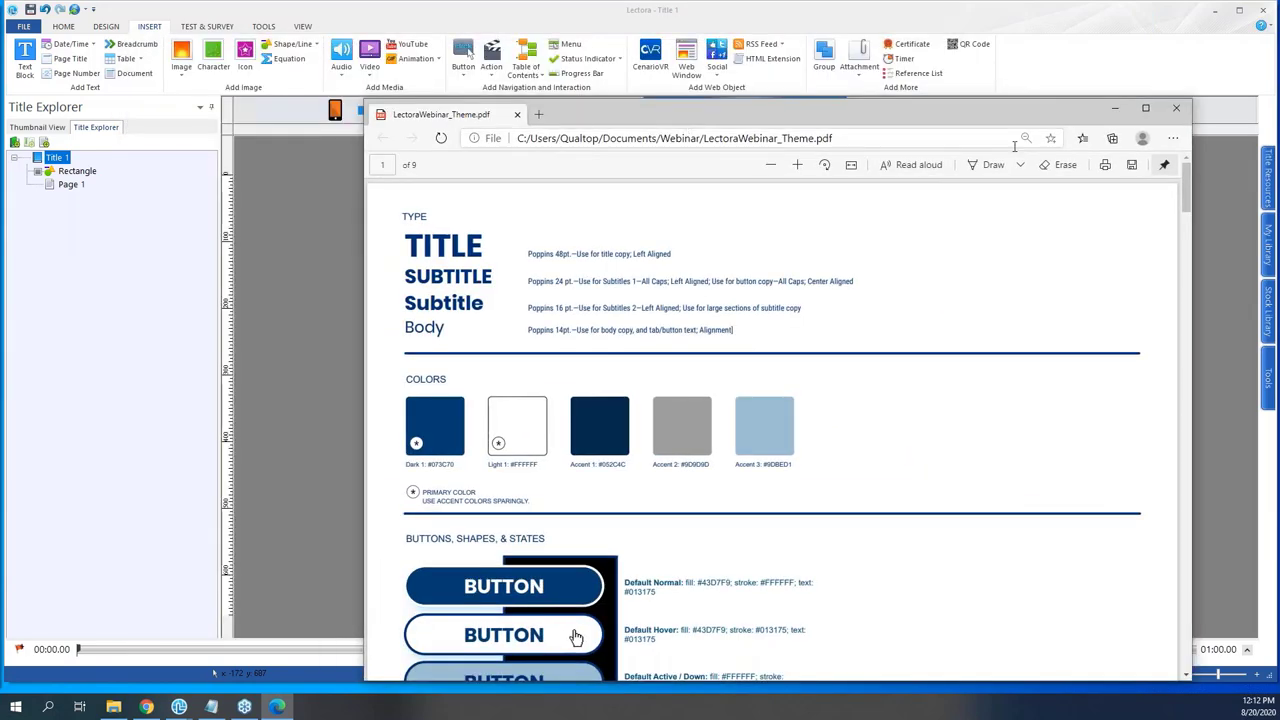
pyautogui.click(1128, 112)
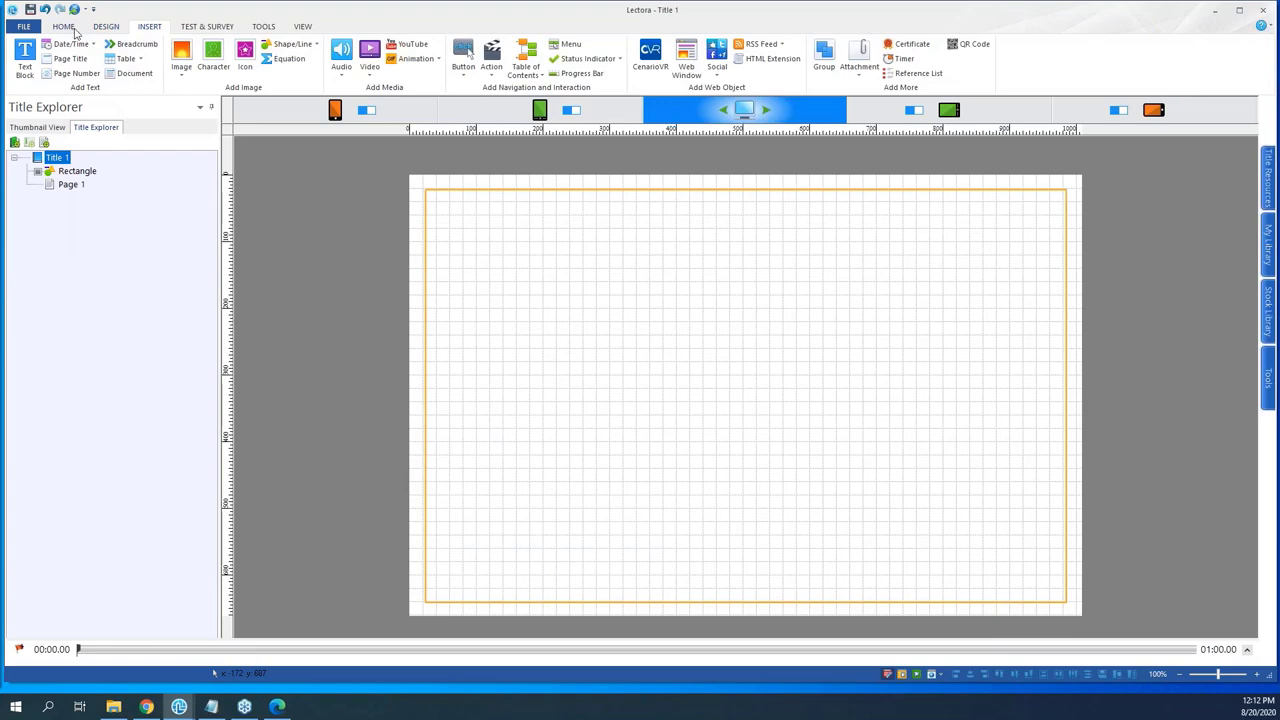
# - Draw a second title-level rectangle across the full width of the page's upper edge, about 1011 by 75
pyautogui.click(290, 45)
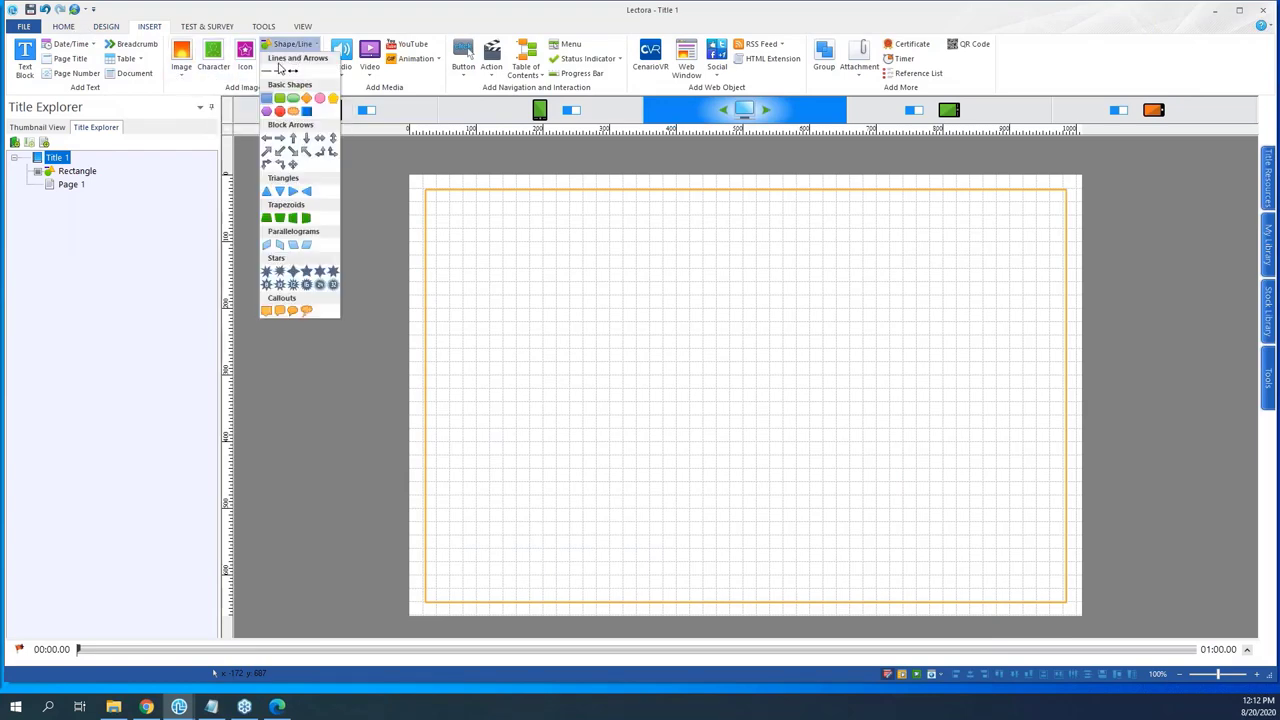
pyautogui.click(266, 98)
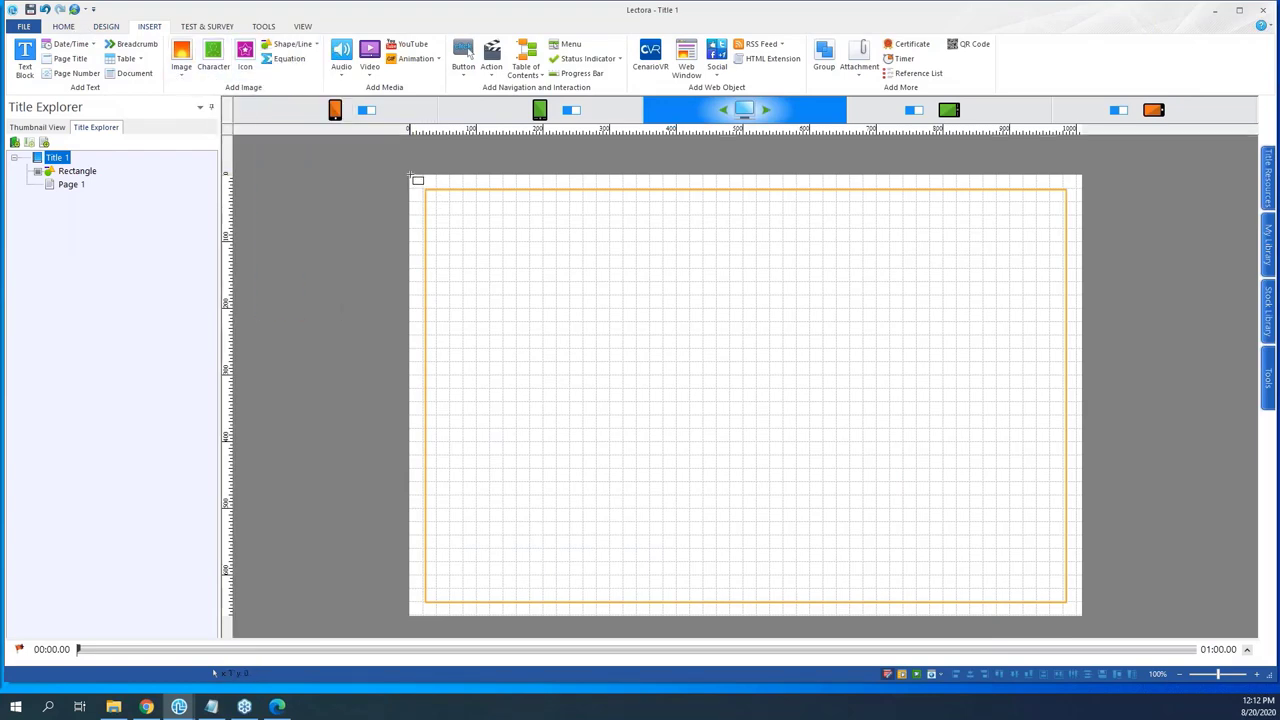
pyautogui.moveTo(410, 176); pyautogui.dragTo(1088, 229)
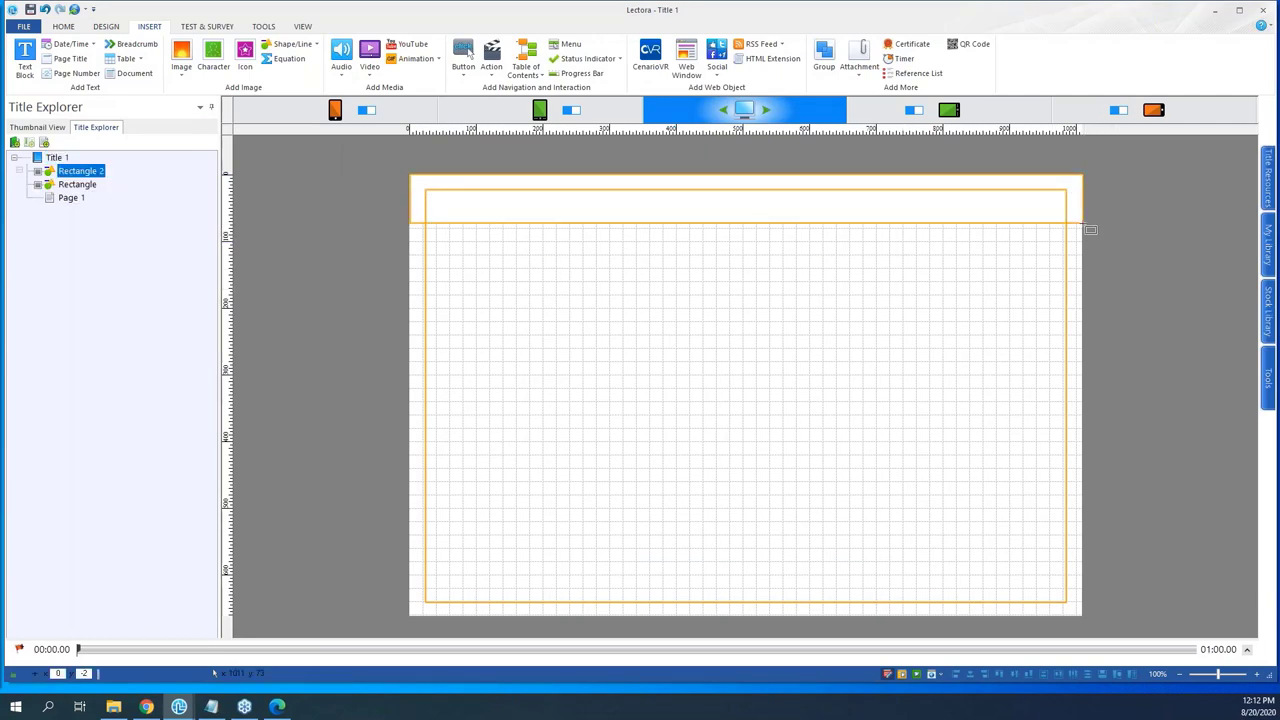
pyautogui.click(443, 191)
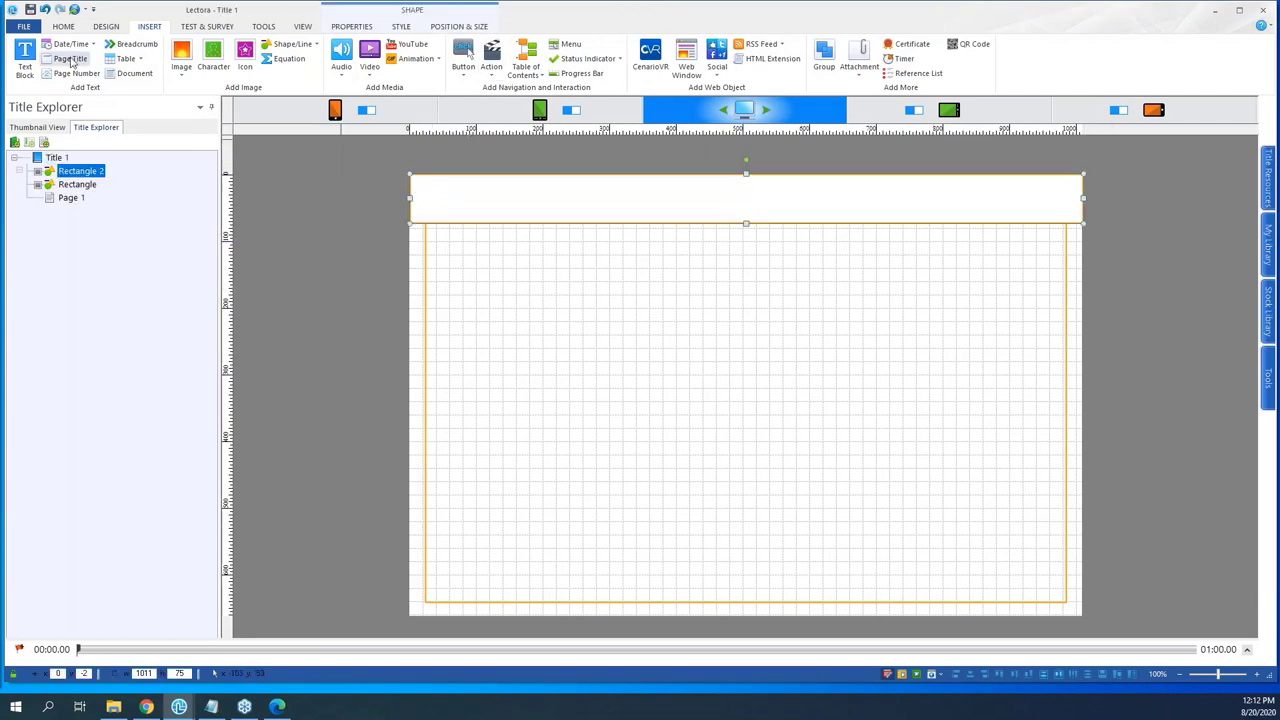
# - Center the second rectangle horizontally and vertically on the page
pyautogui.click(62, 26)
pyautogui.click(780, 60)
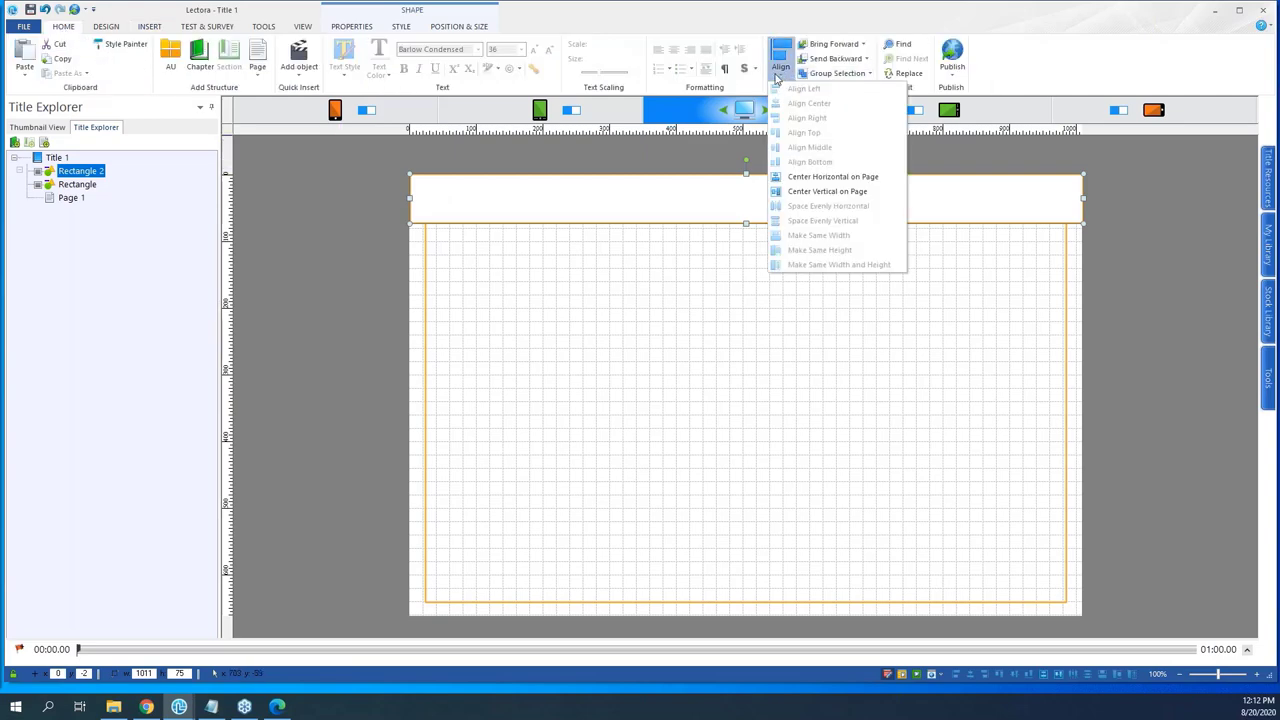
pyautogui.click(826, 177)
pyautogui.click(780, 60)
pyautogui.click(810, 192)
pyautogui.click(305, 238)
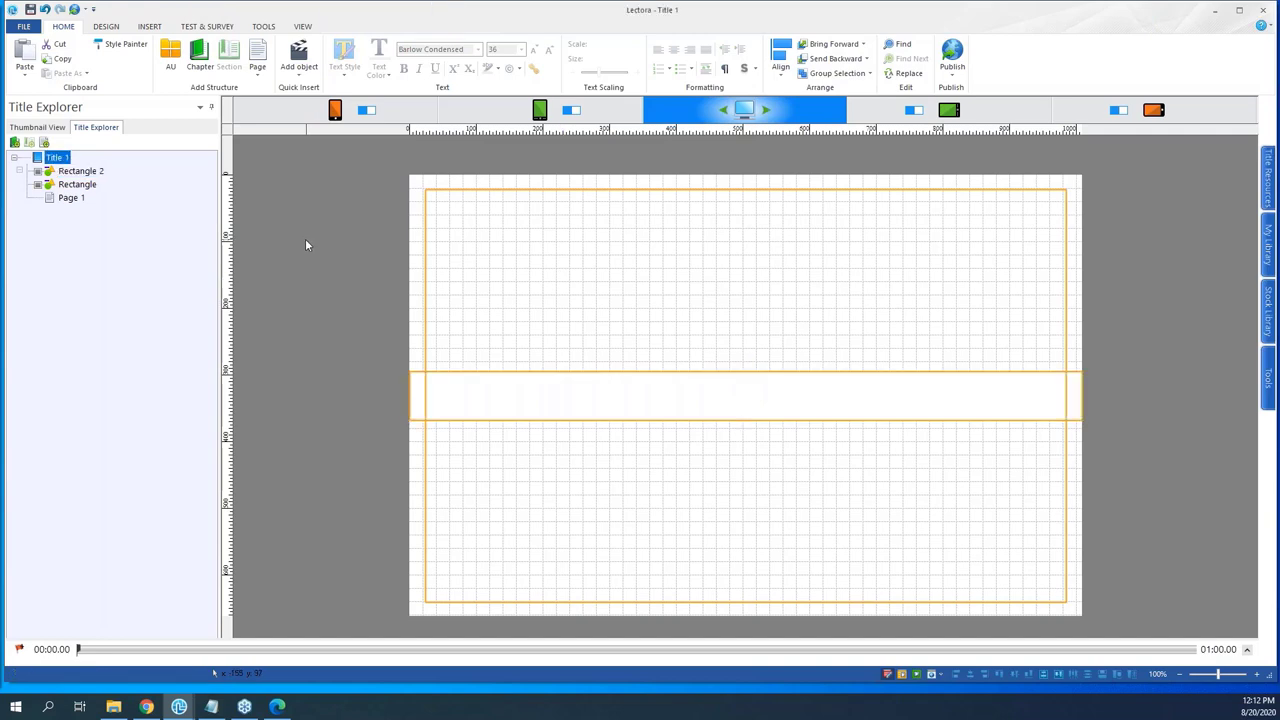
# - Move the second rectangle up to the page's upper edge at position 0, 0
pyautogui.click(506, 388)
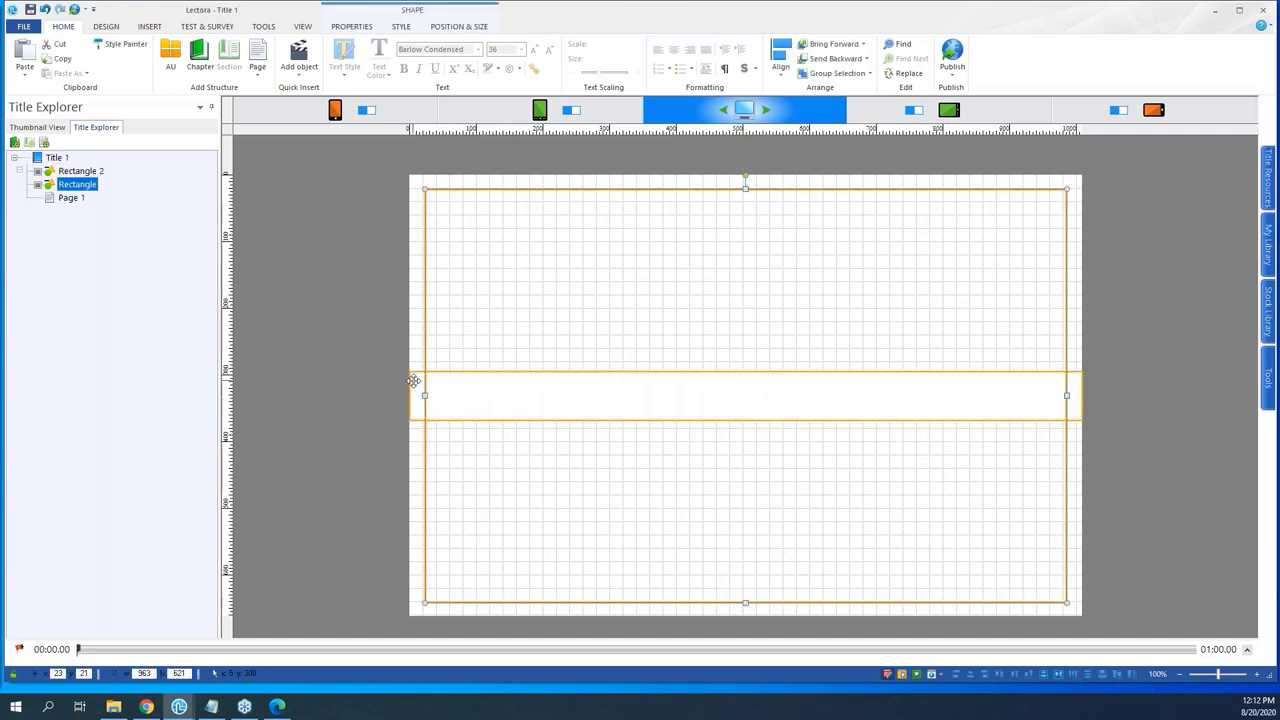
pyautogui.click(416, 385)
pyautogui.moveTo(416, 385); pyautogui.dragTo(431, 195)
pyautogui.click(359, 210)
pyautogui.click(419, 197)
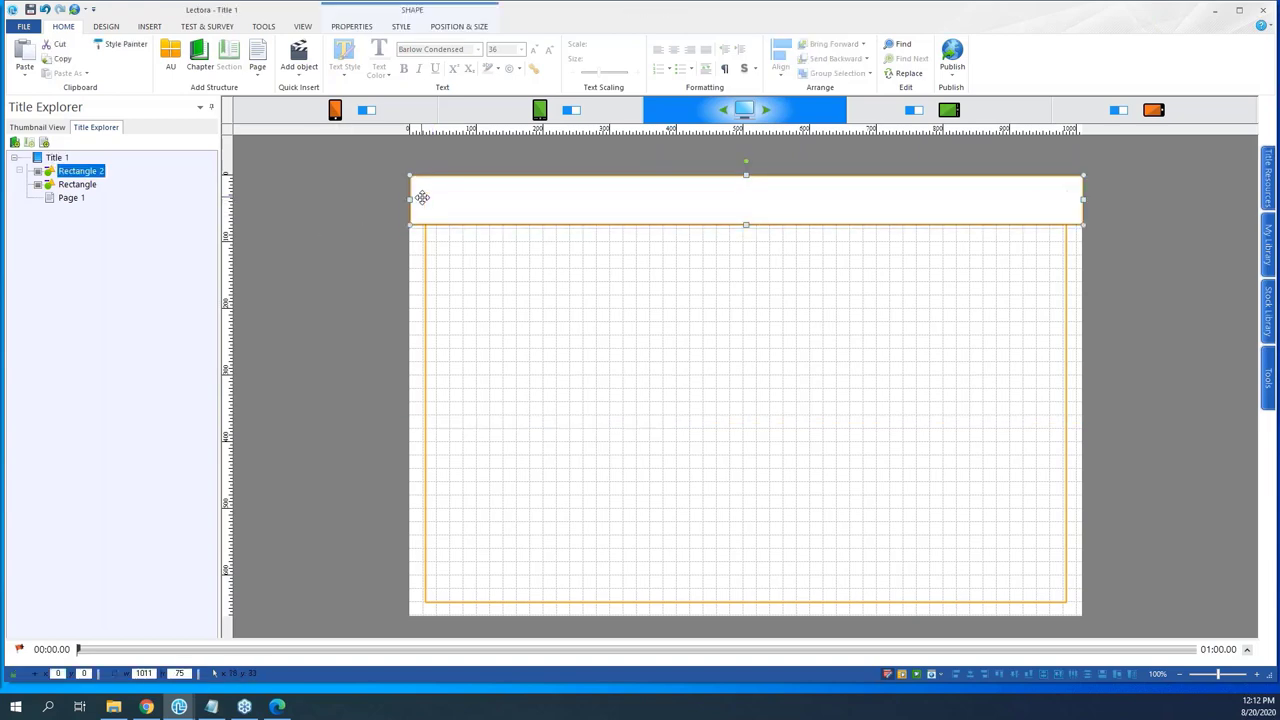
# - Fill the rectangle along the page's upper edge with black, #000000
pyautogui.click(397, 28)
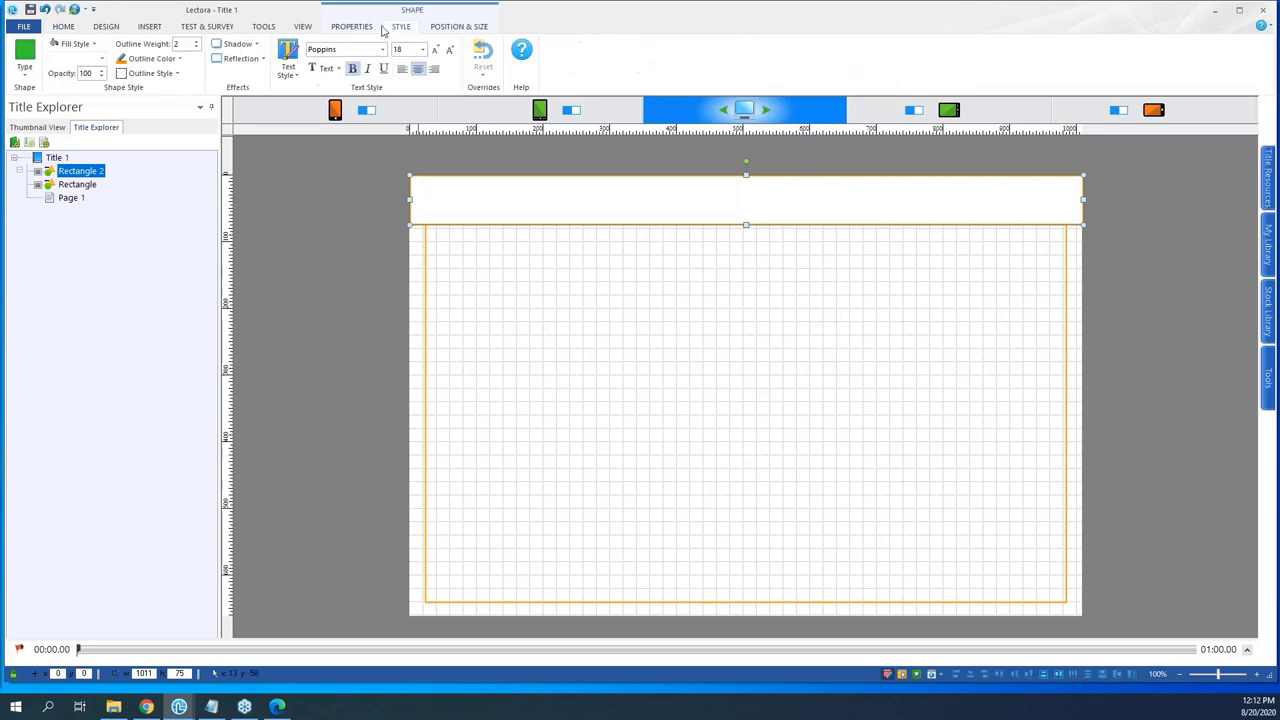
pyautogui.click(70, 44)
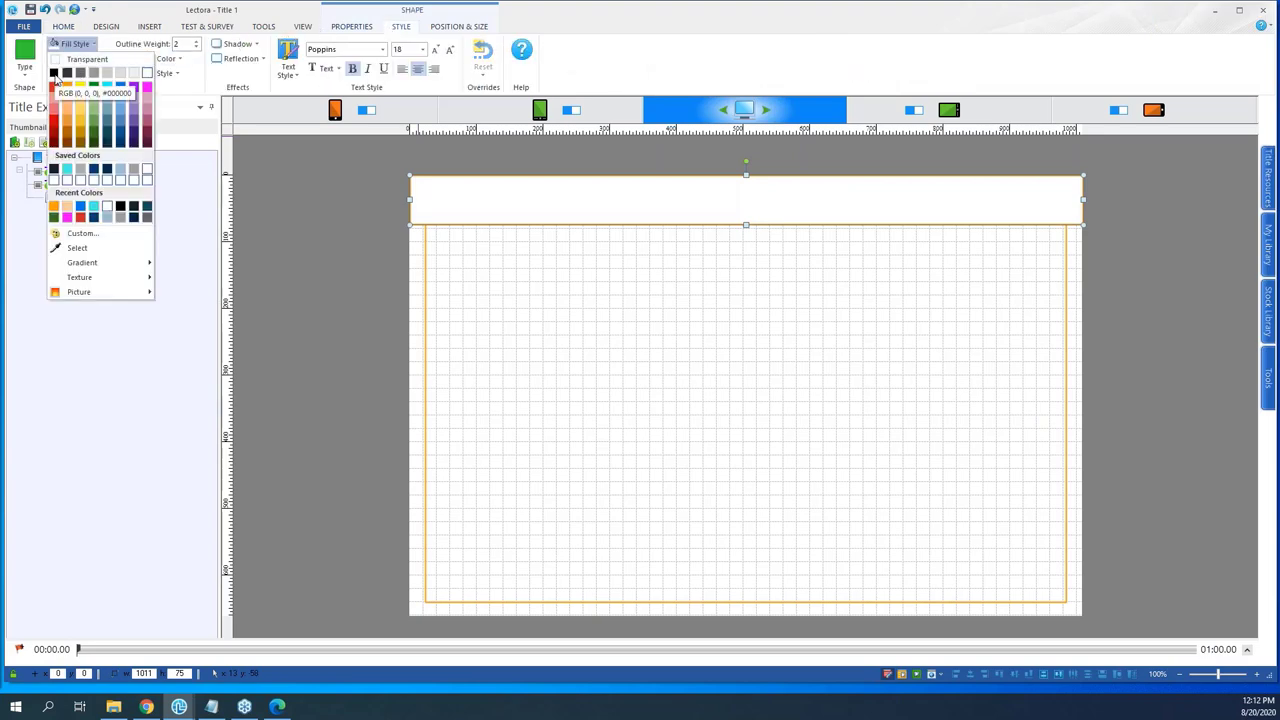
pyautogui.click(54, 74)
pyautogui.click(407, 201)
pyautogui.click(422, 186)
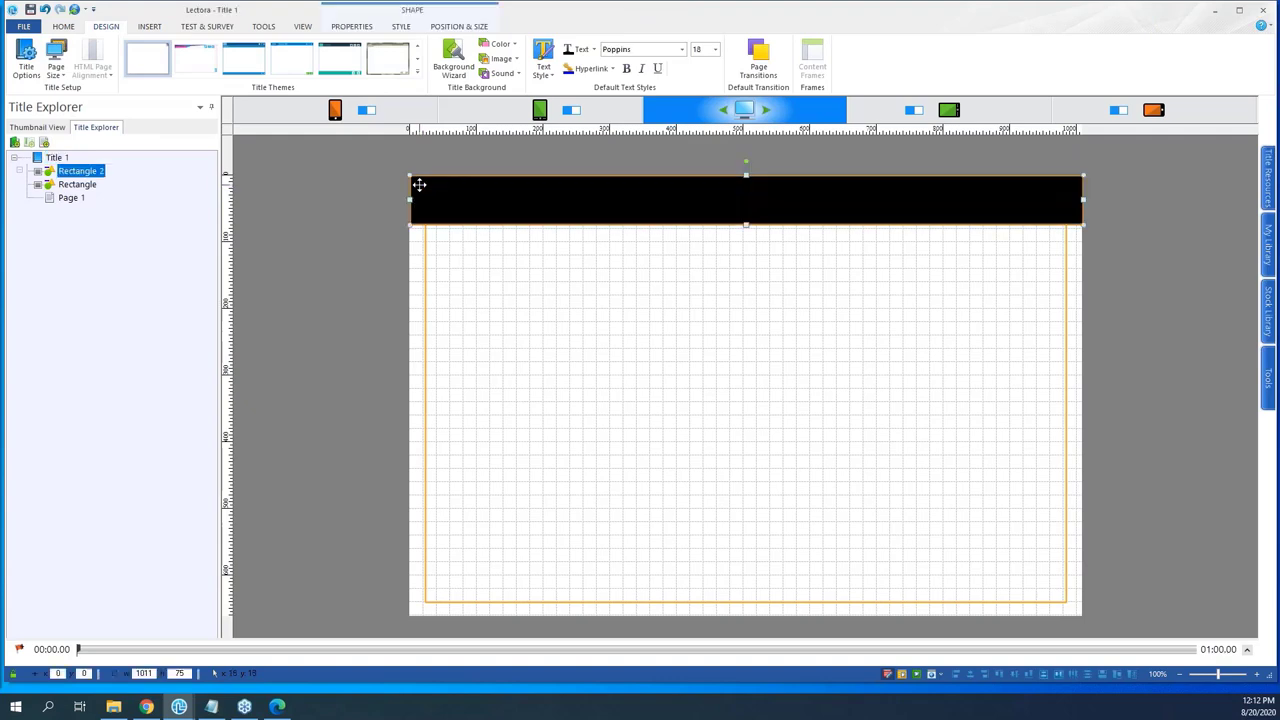
# - Remove the black rectangle's outline by setting its outline weight to 0
pyautogui.click(405, 28)
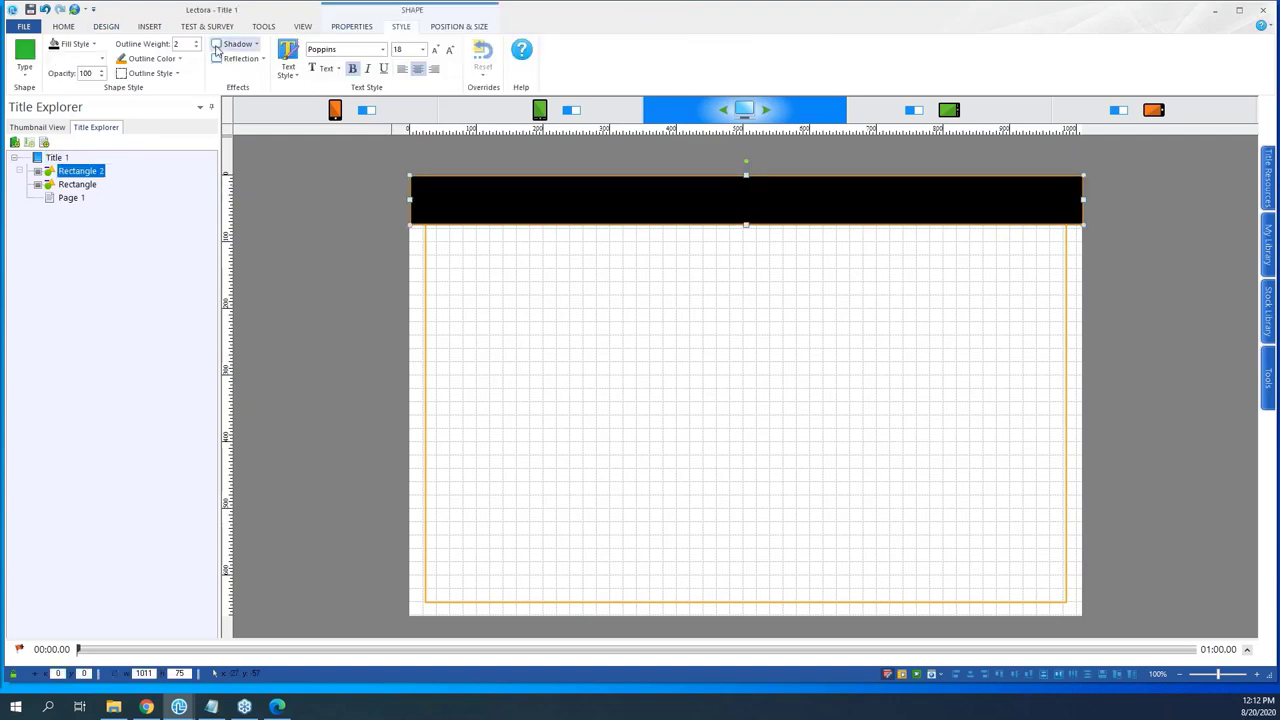
pyautogui.click(198, 50)
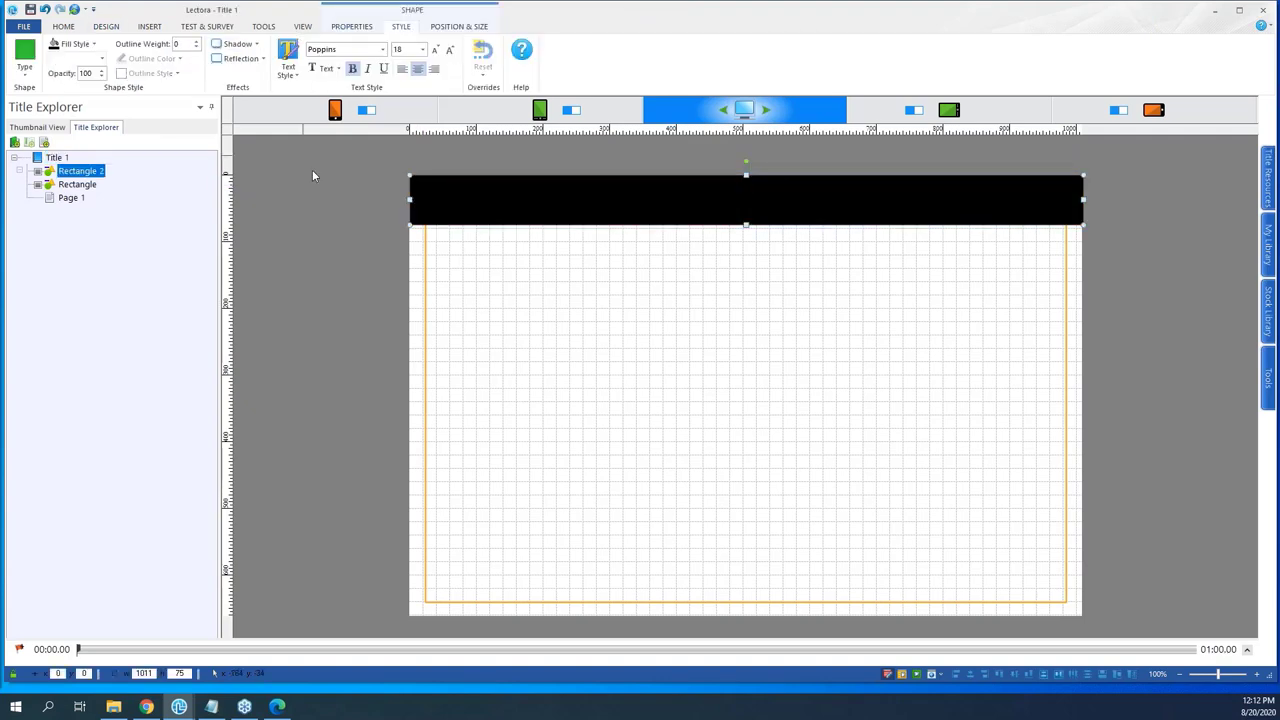
pyautogui.click(318, 176)
pyautogui.click(411, 185)
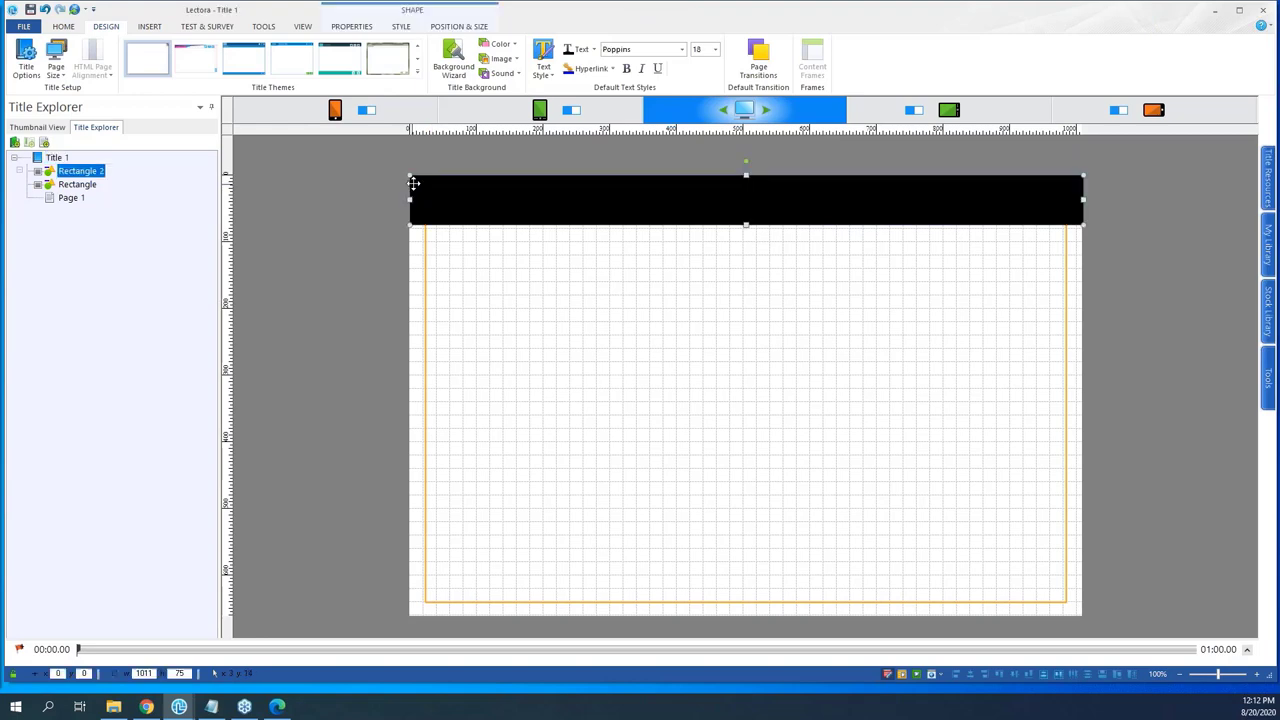
pyautogui.click(91, 172)
pyautogui.click(245, 228)
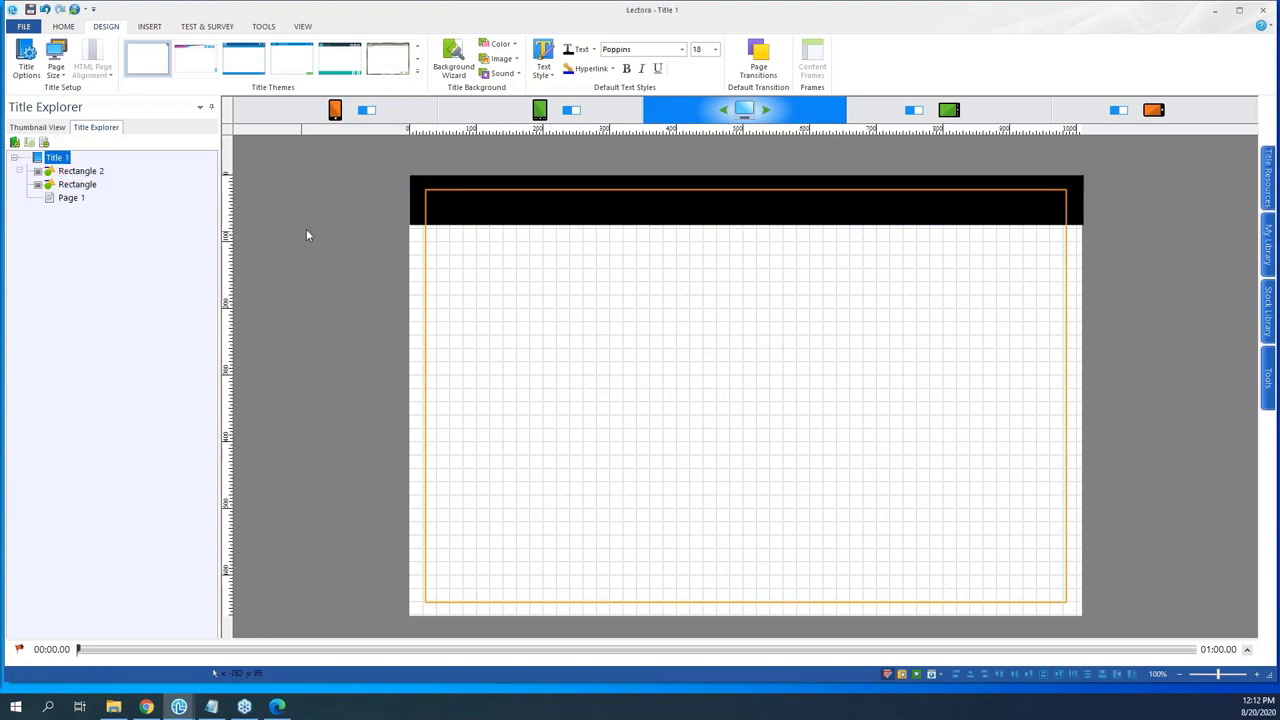
# - Preview the page in run mode to check both rectangles, and return to editing
pyautogui.click(302, 26)
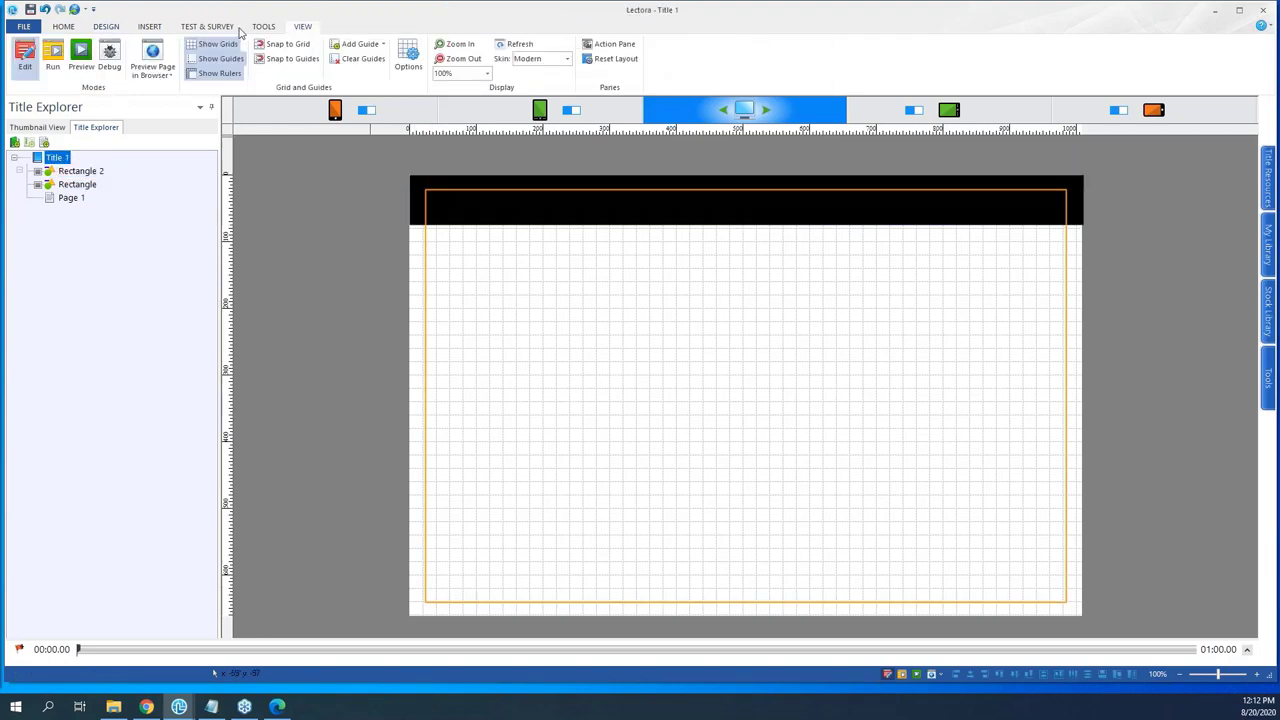
pyautogui.click(82, 55)
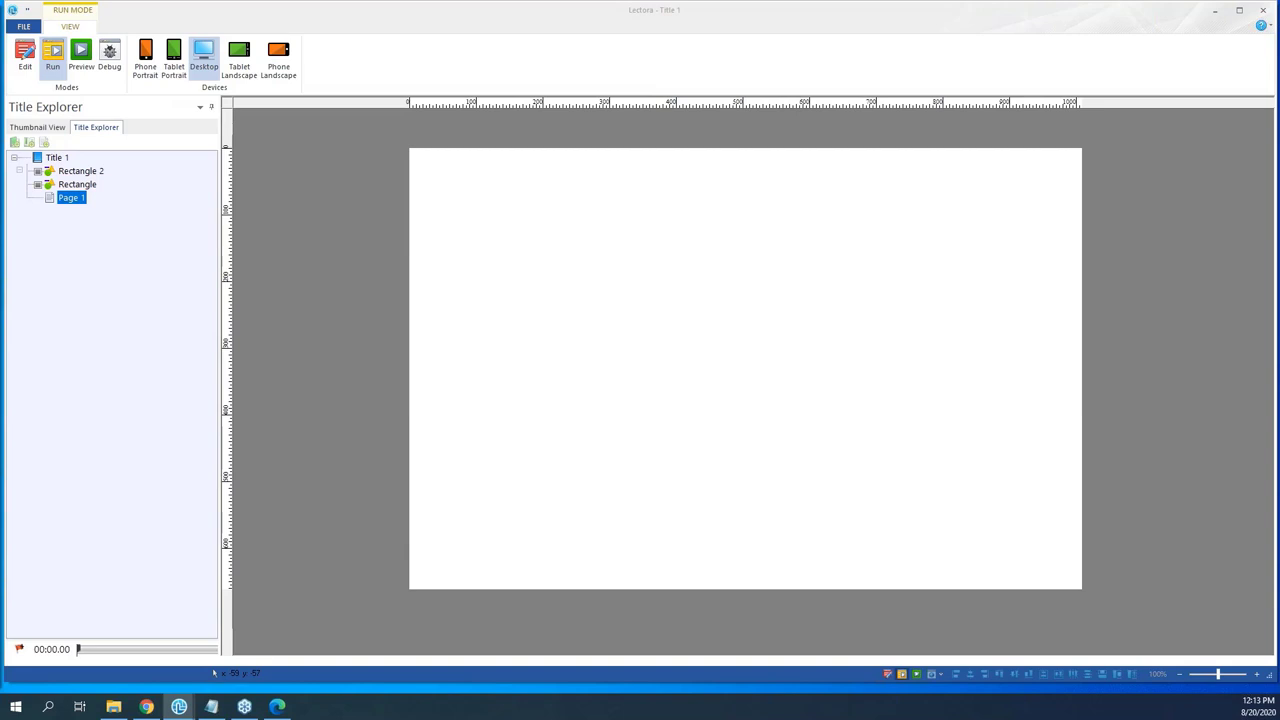
pyautogui.press('Escape')
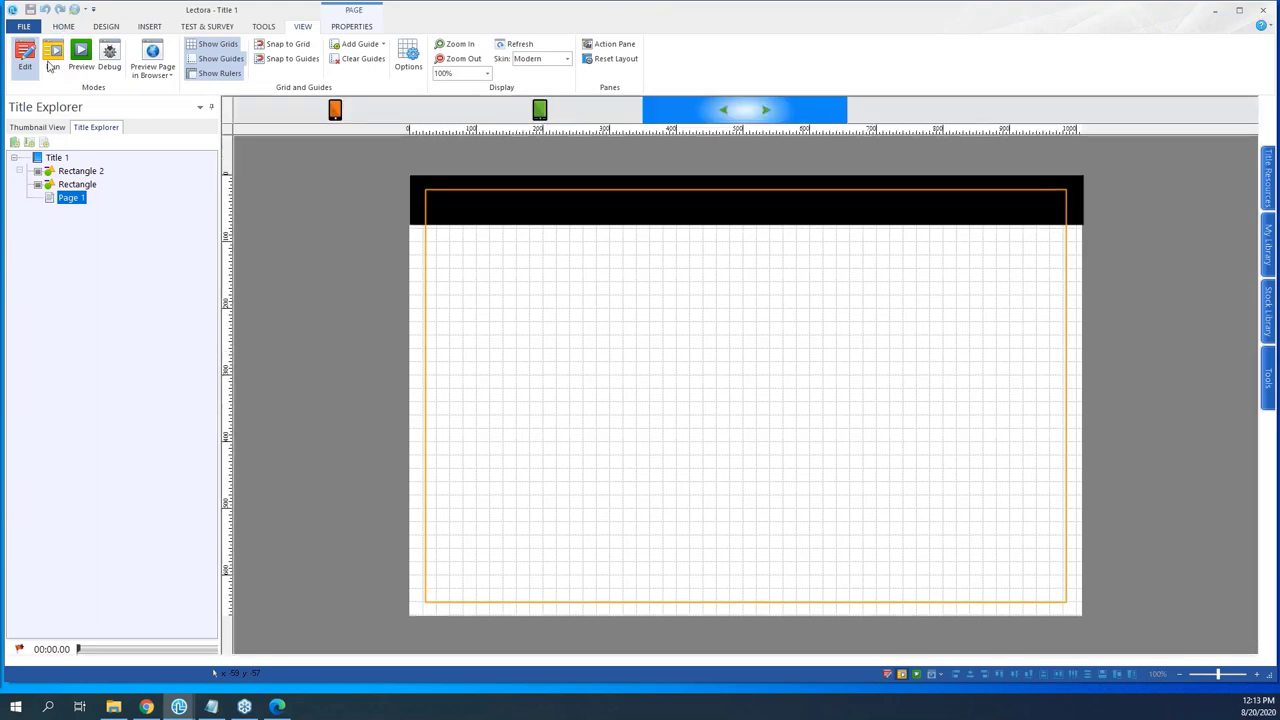
pyautogui.click(52, 58)
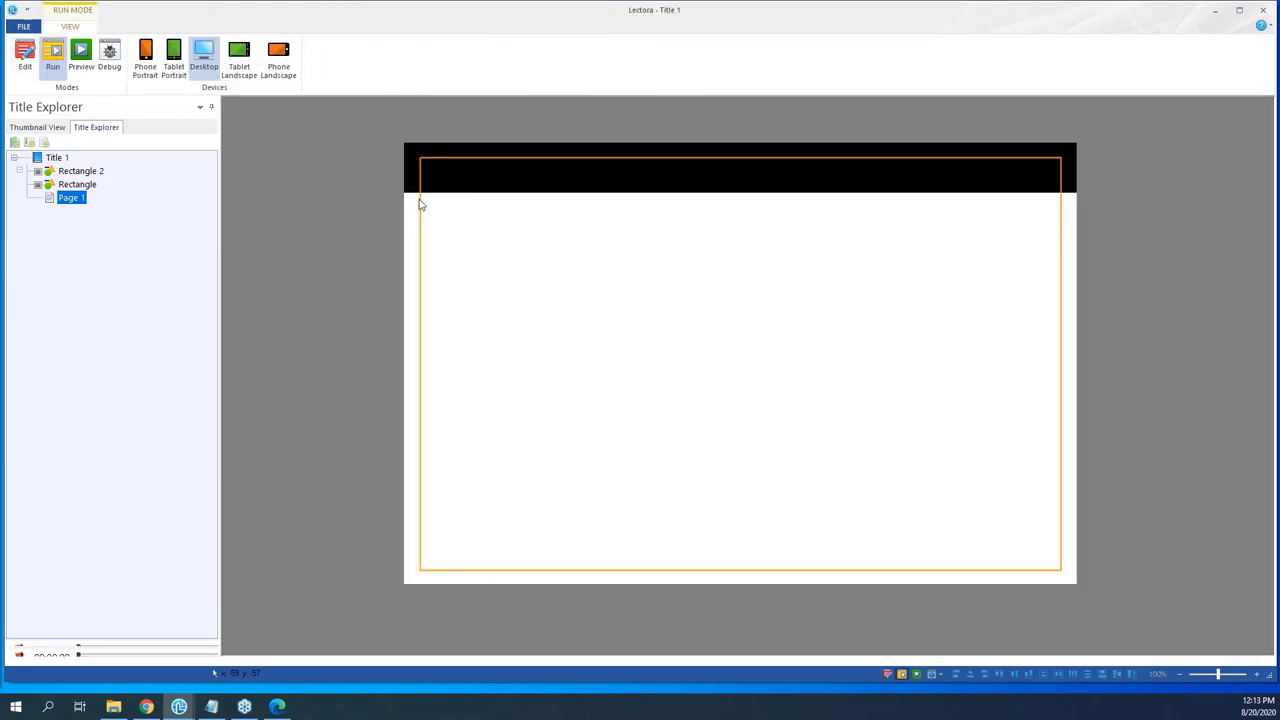
pyautogui.press('Escape')
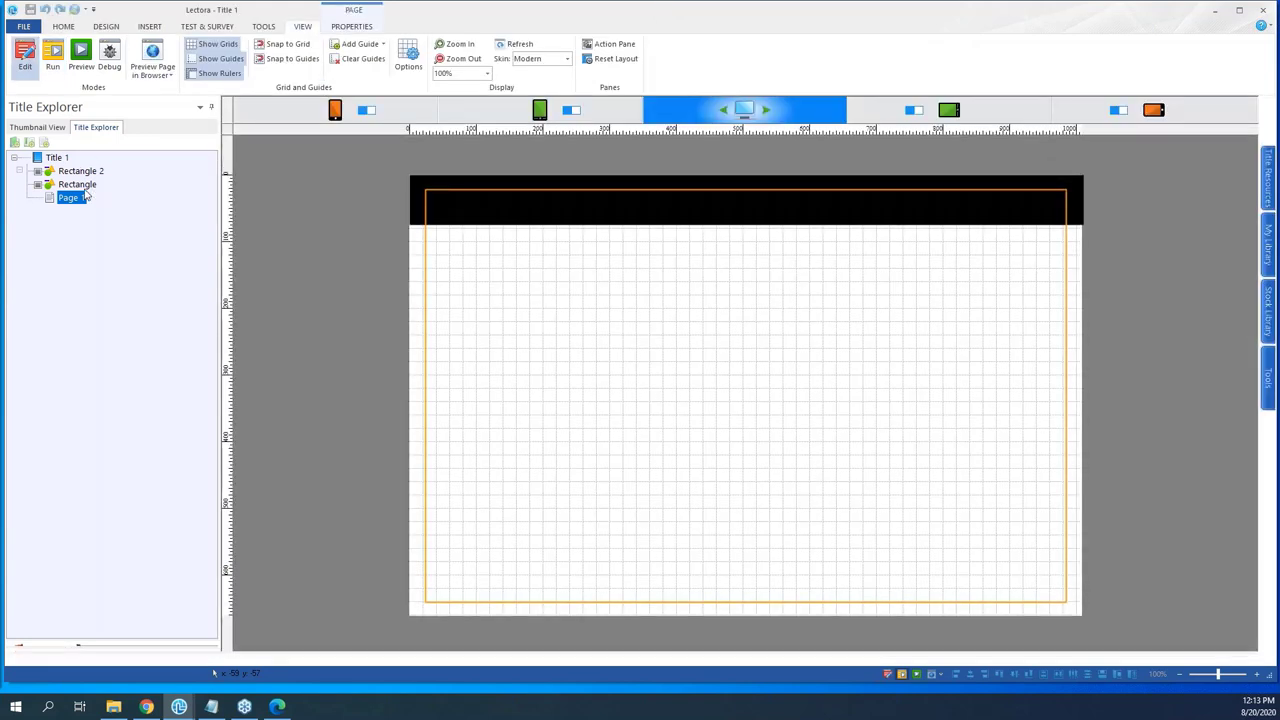
# - Rename the orange-outlined rectangle LiveArea in the title structure
pyautogui.click(80, 185)
pyautogui.click(90, 187)
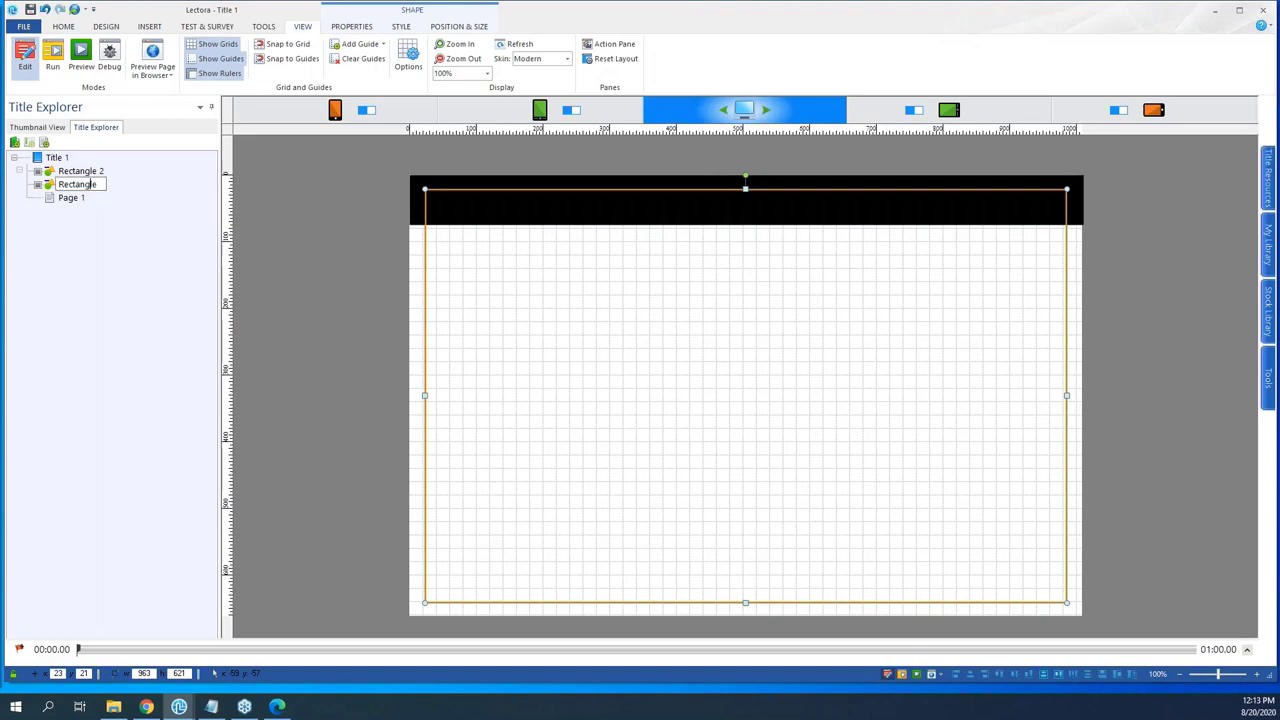
pyautogui.doubleClick(90, 185)
pyautogui.write('MiveArea')
pyautogui.press('Return')
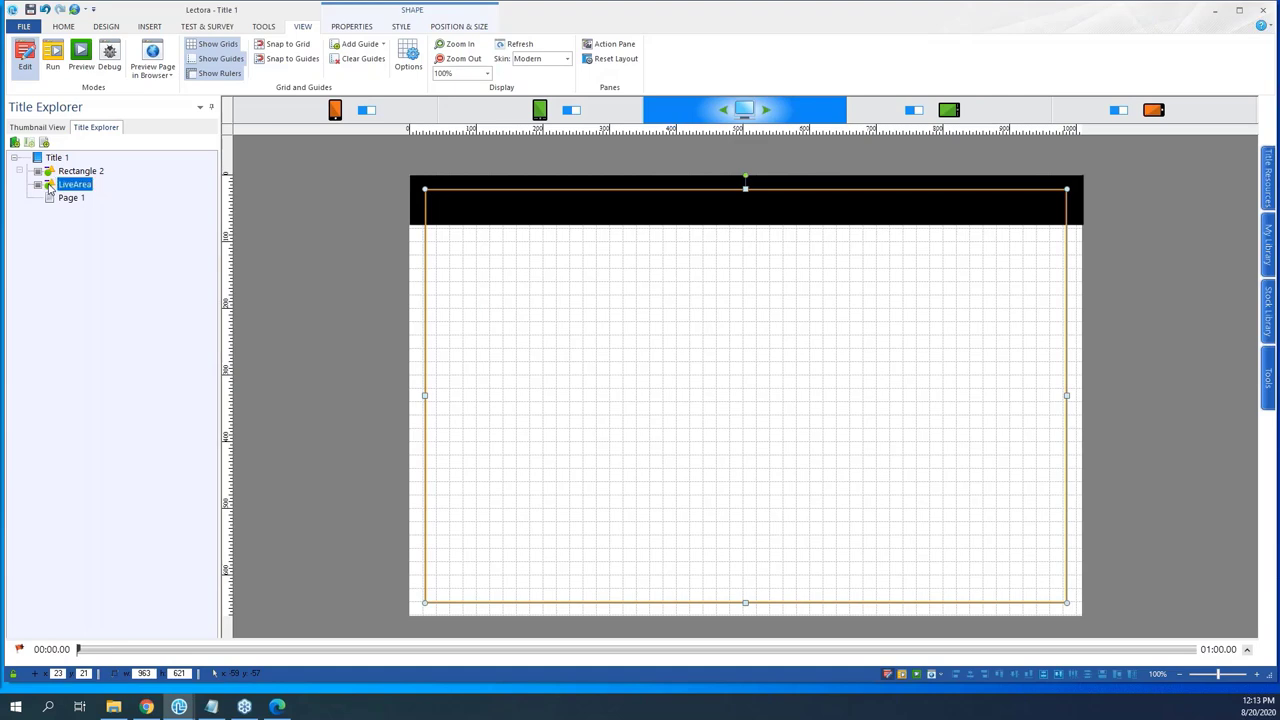
# - Rename the black rectangle HeaderBar and move it below LiveArea in the title structure
pyautogui.click(85, 171)
pyautogui.click(80, 171)
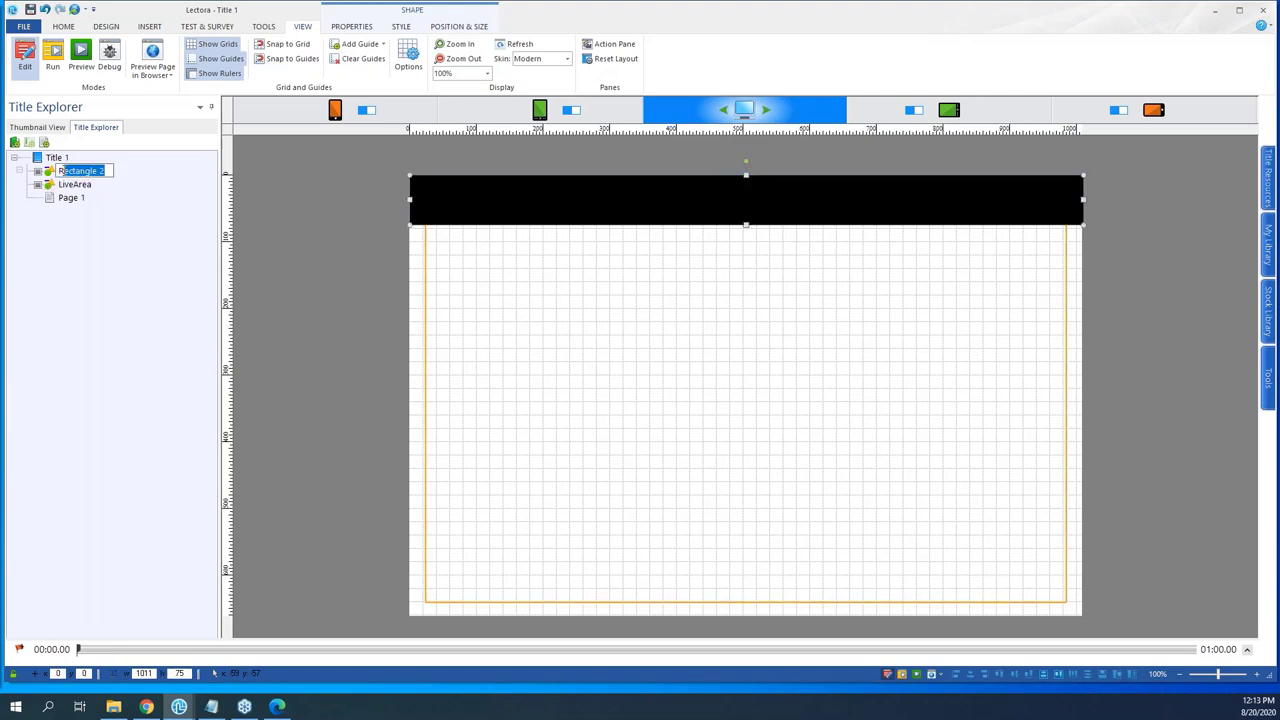
pyautogui.write('HeaderBar')
pyautogui.press('Return')
pyautogui.moveTo(79, 175); pyautogui.dragTo(84, 192)
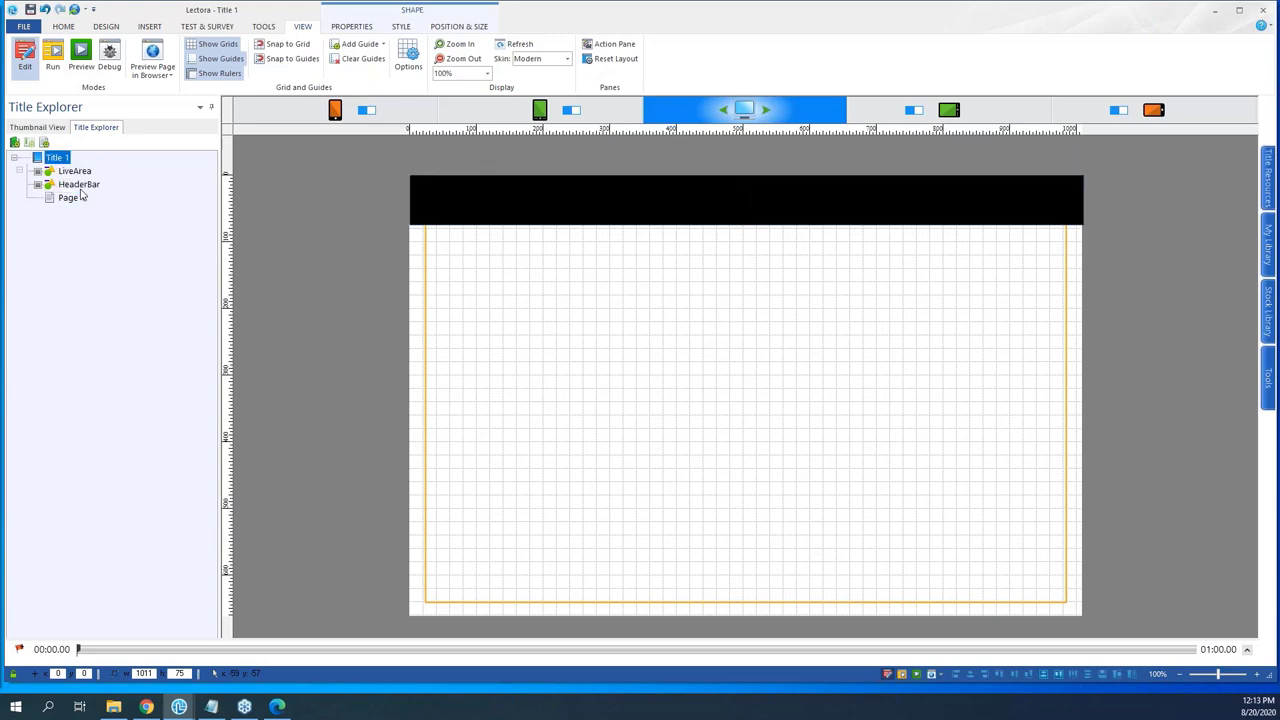
# - Mark the LiveArea rectangle as Initially Hidden
pyautogui.click(425, 260)
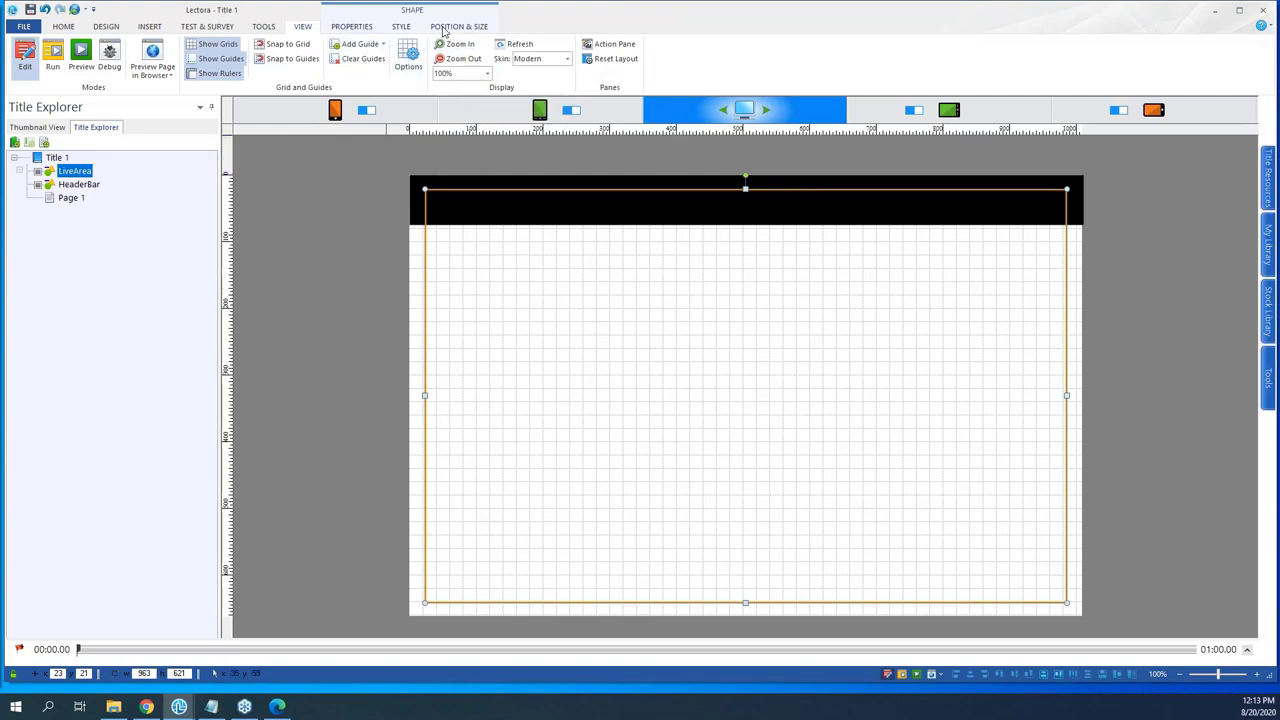
pyautogui.click(352, 26)
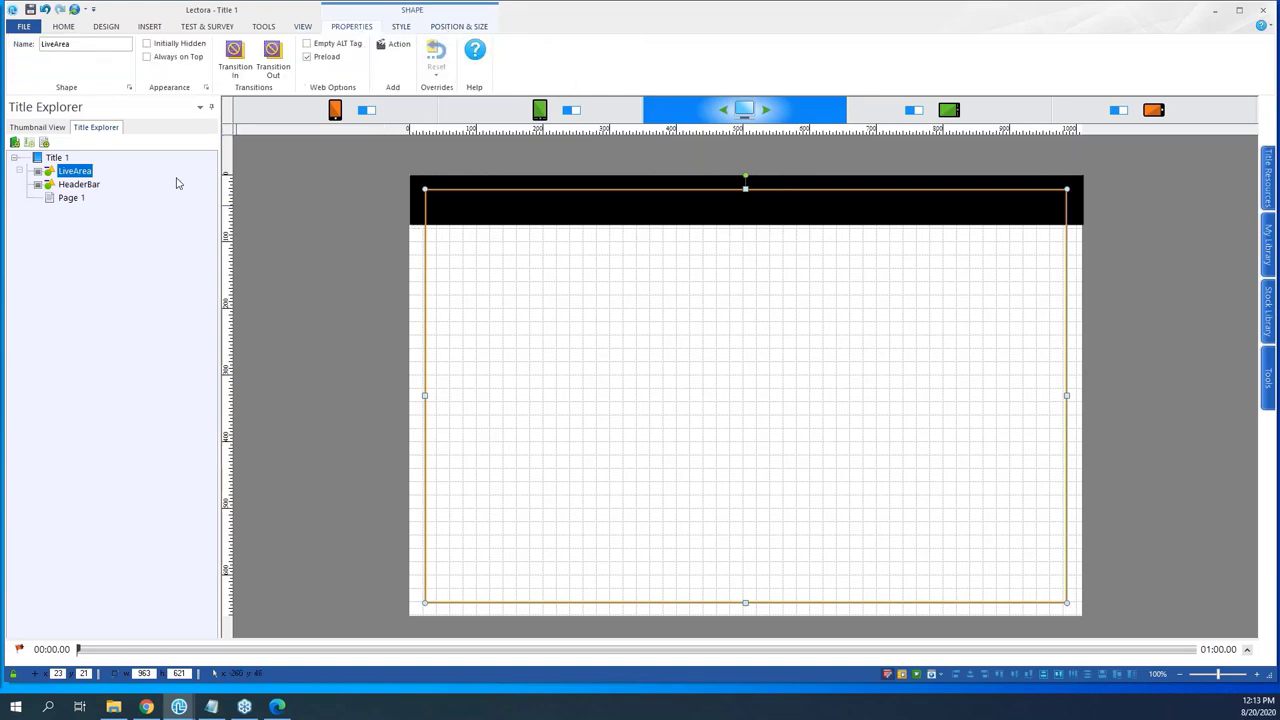
pyautogui.click(149, 46)
pyautogui.click(354, 220)
pyautogui.click(425, 247)
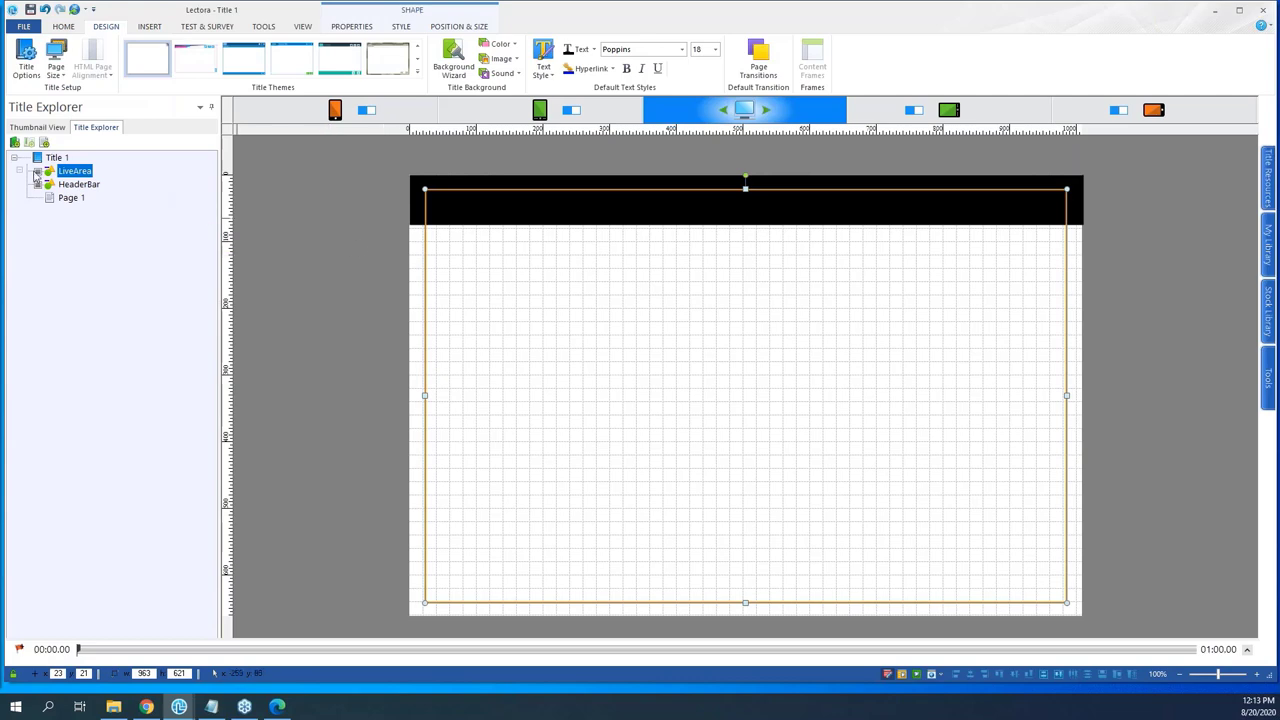
# - Alternate the selection between HeaderBar and LiveArea to examine how they are layered on the page
pyautogui.click(88, 189)
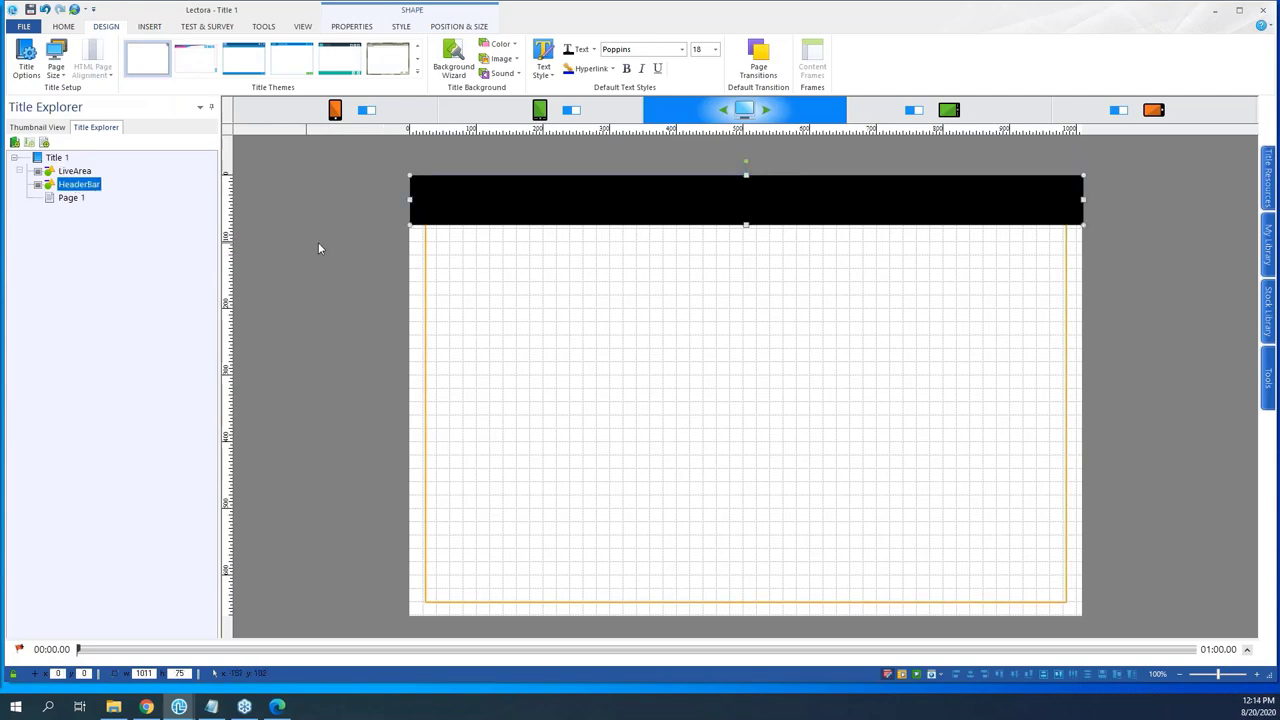
pyautogui.click(320, 246)
pyautogui.click(80, 185)
pyautogui.click(74, 173)
pyautogui.click(463, 206)
pyautogui.click(75, 173)
pyautogui.click(302, 237)
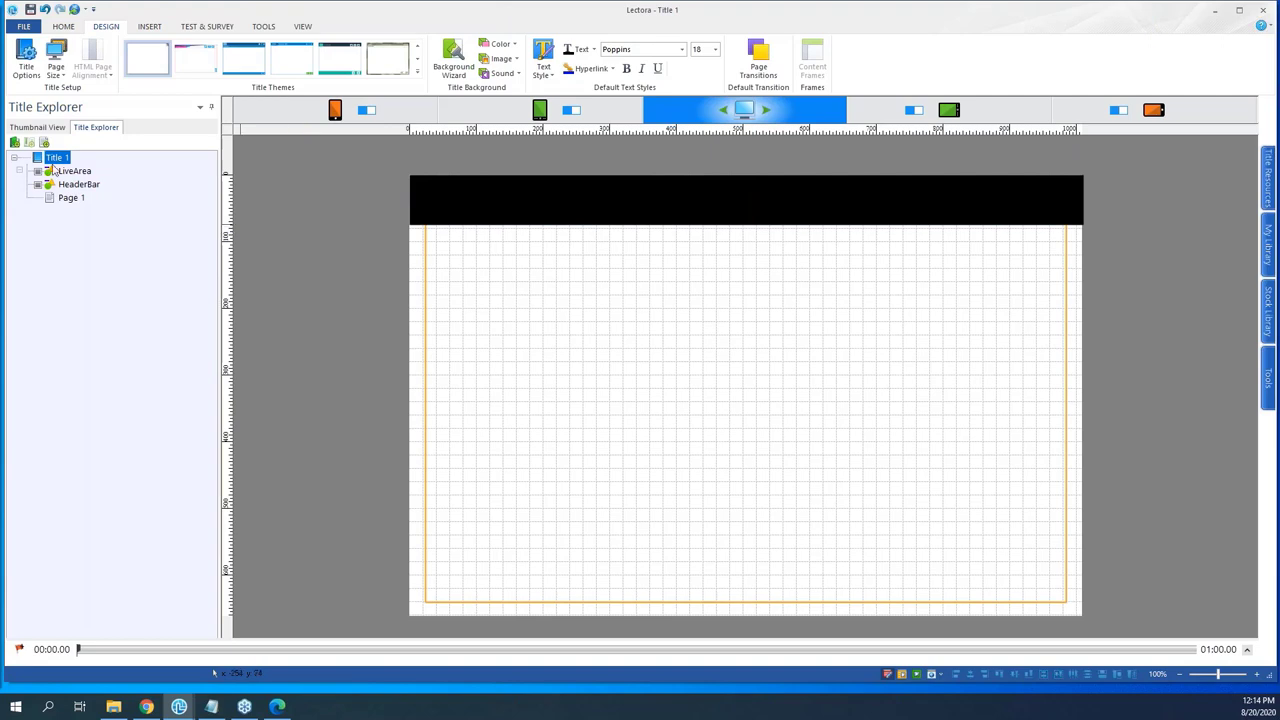
pyautogui.click(78, 184)
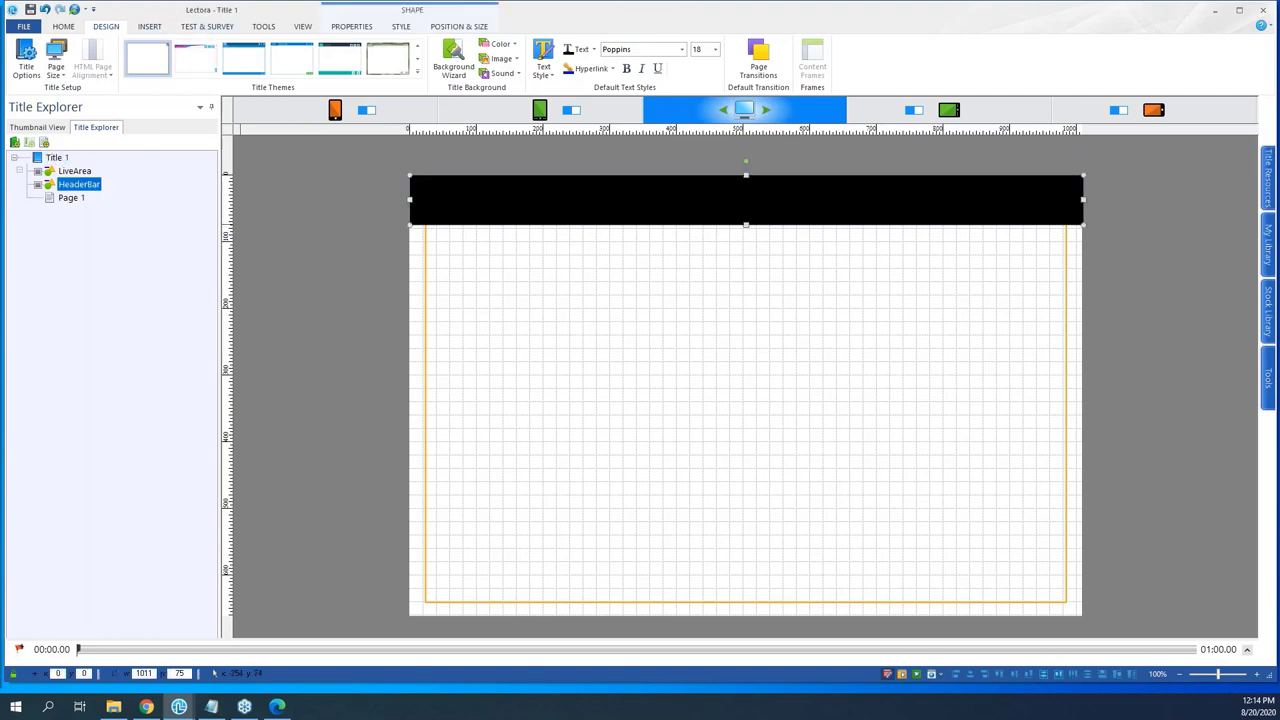
pyautogui.click(149, 26)
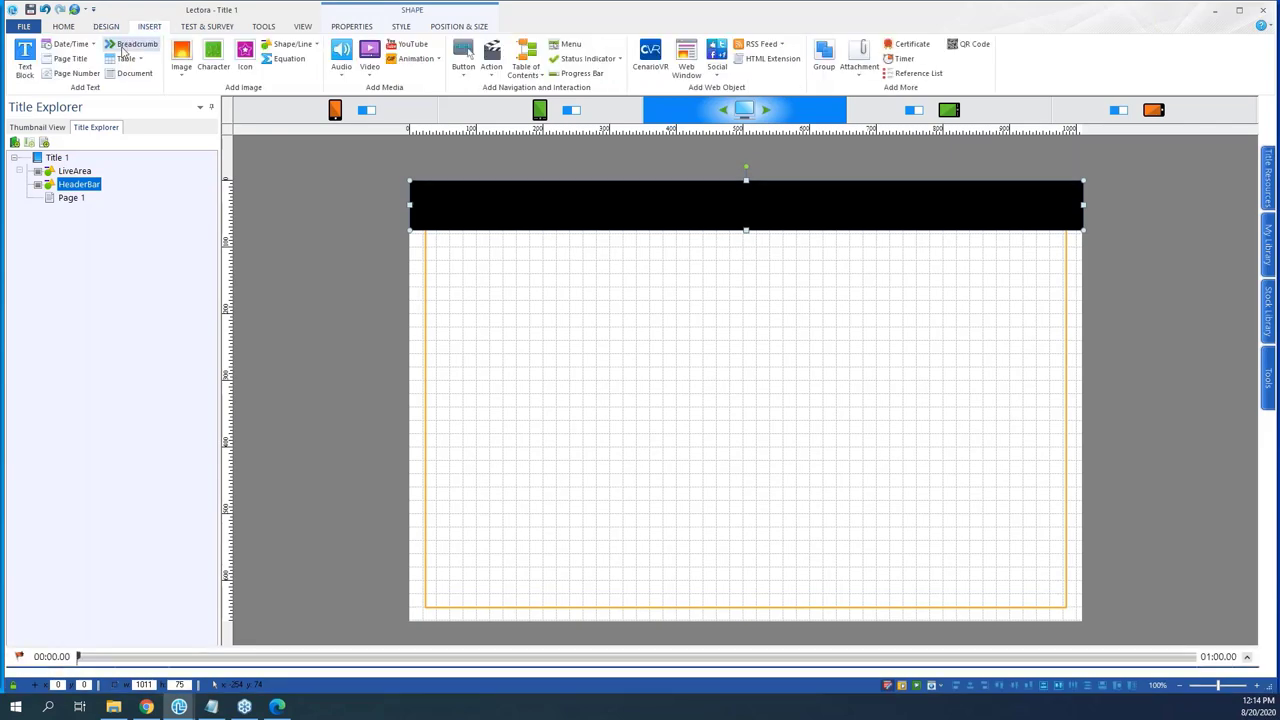
pyautogui.click(25, 55)
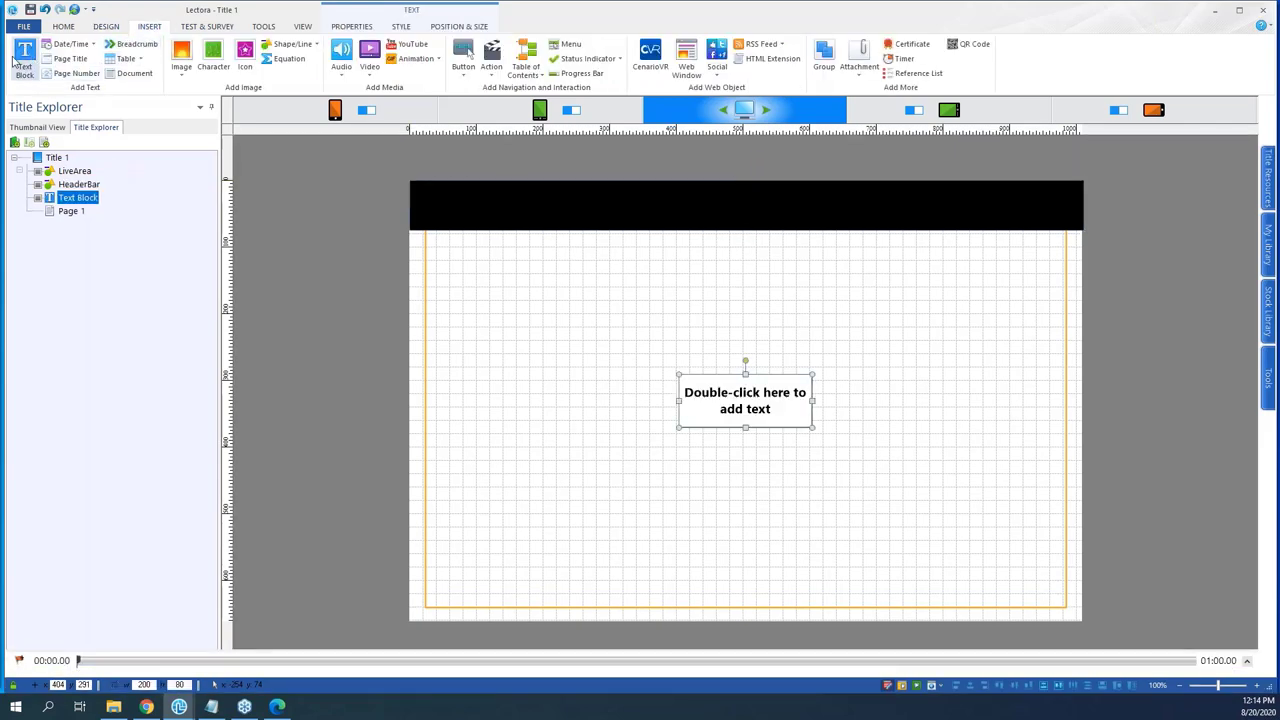
pyautogui.click(354, 278)
pyautogui.press('Delete')
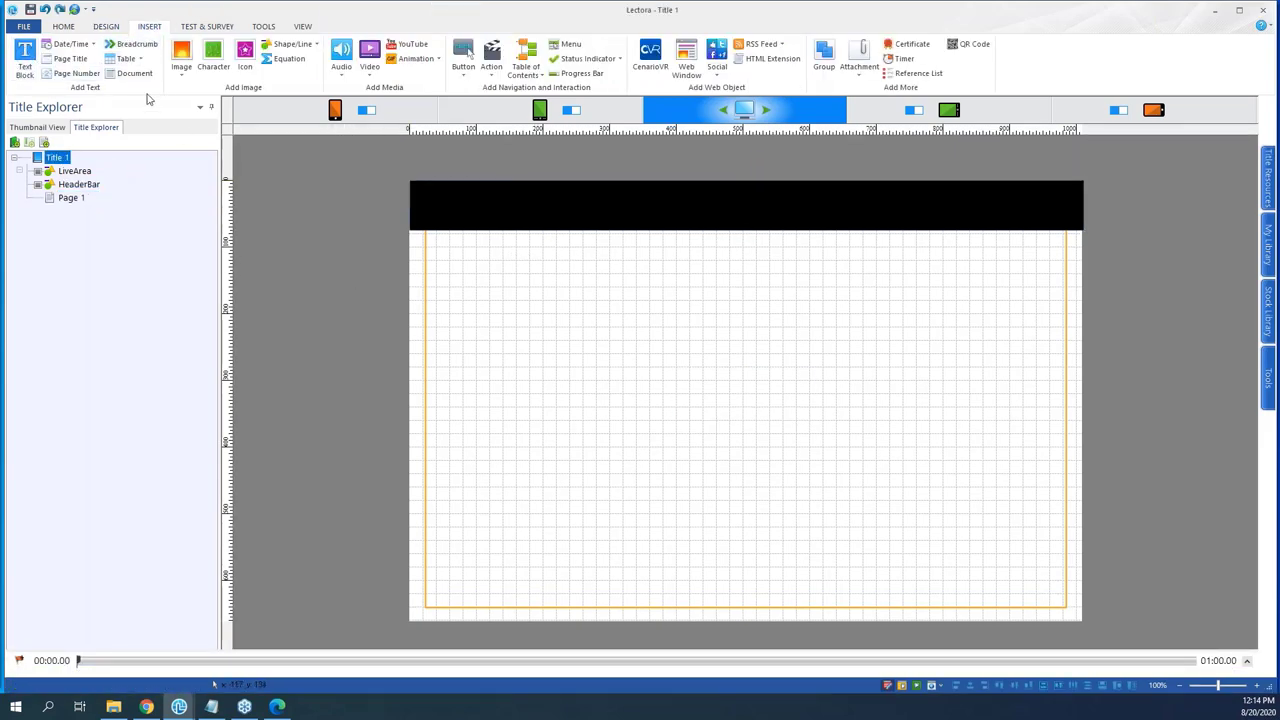
# - Add a title-level text block over the black header bar, starting at the live area's left edge and about 547 by 73 pixels
pyautogui.click(25, 55)
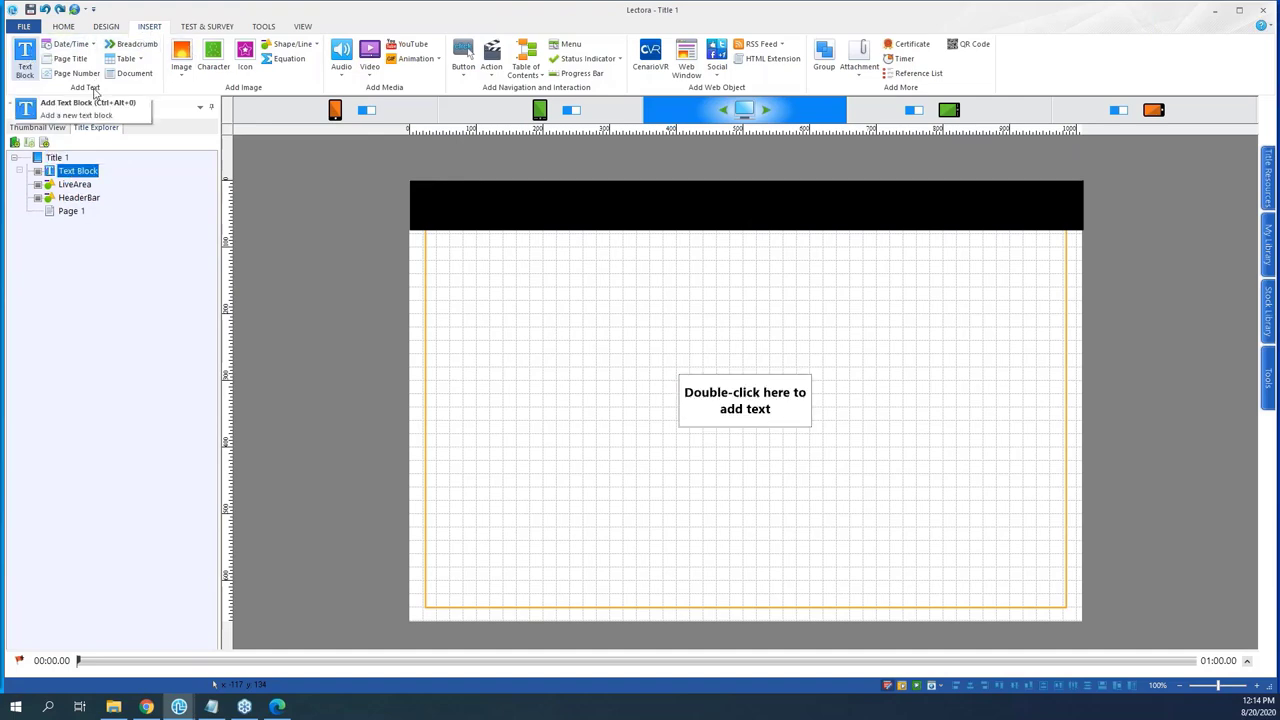
pyautogui.moveTo(737, 406); pyautogui.dragTo(790, 201)
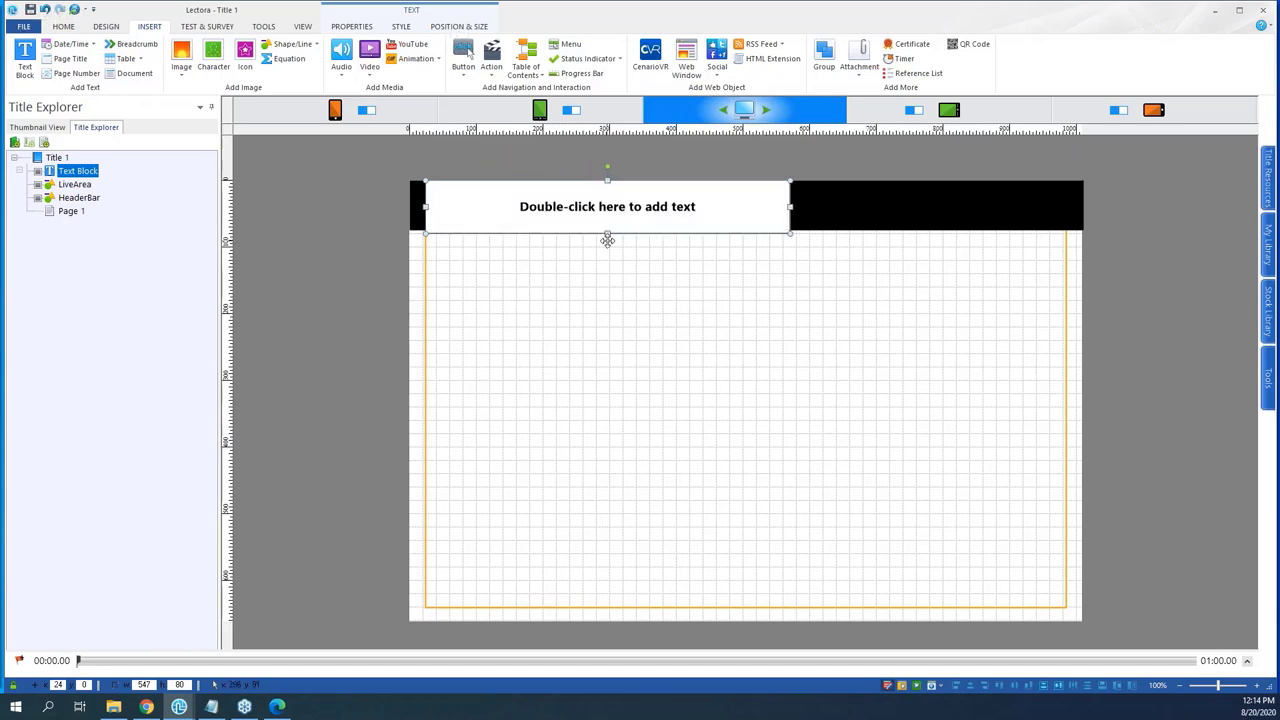
pyautogui.moveTo(607, 233); pyautogui.dragTo(609, 229)
# - Enter "Cybersecurity Course Starter" as the text of the header text block
pyautogui.doubleClick(594, 208)
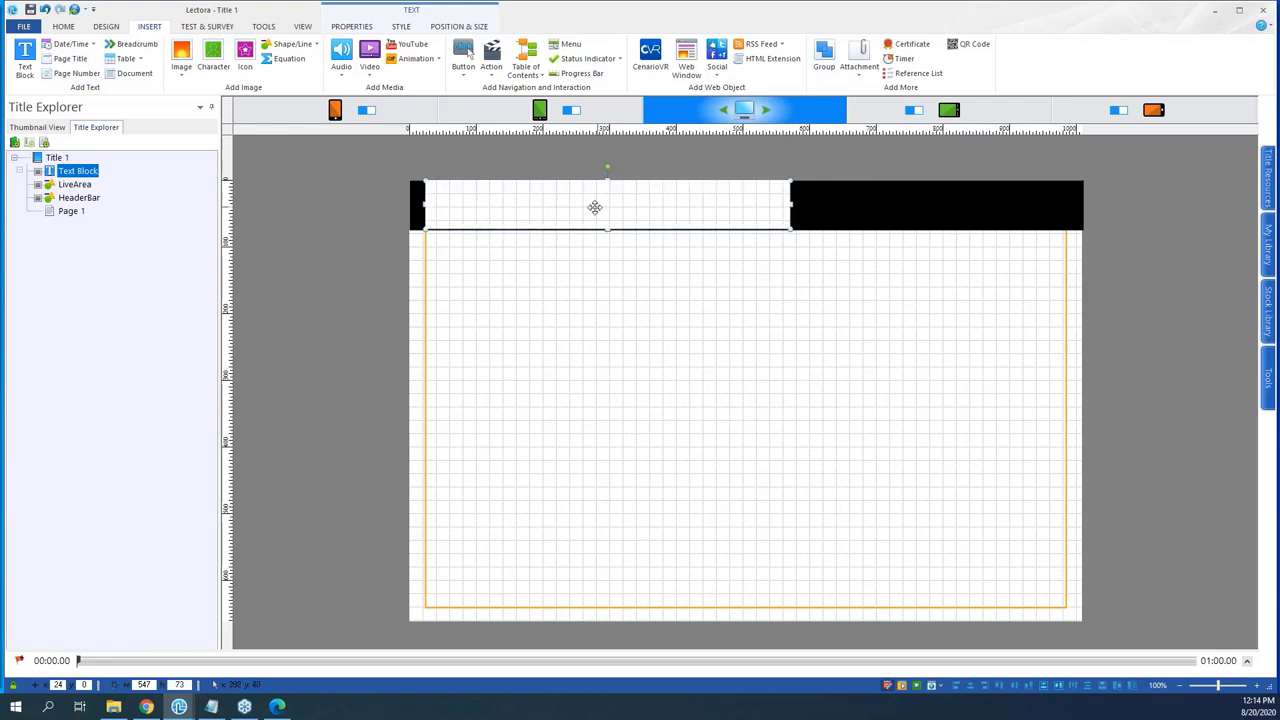
pyautogui.write('W')
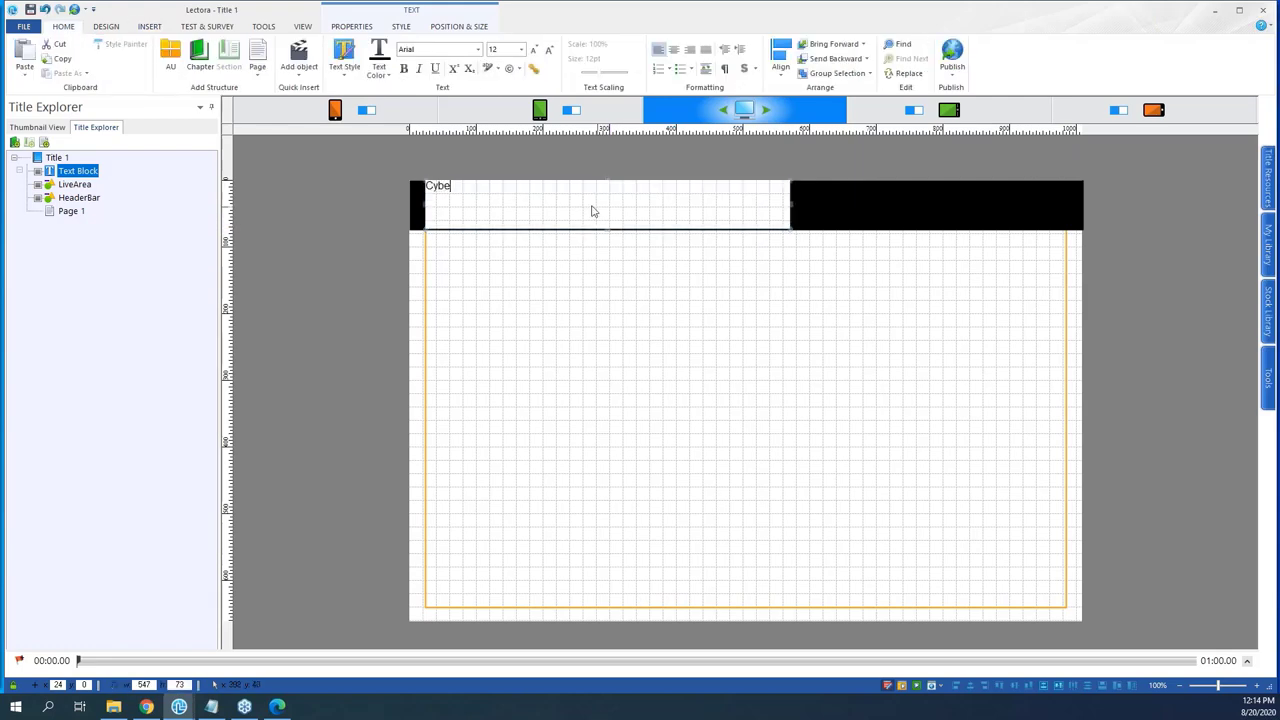
pyautogui.write('Cybersecurity Course')
pyautogui.write(' Status')
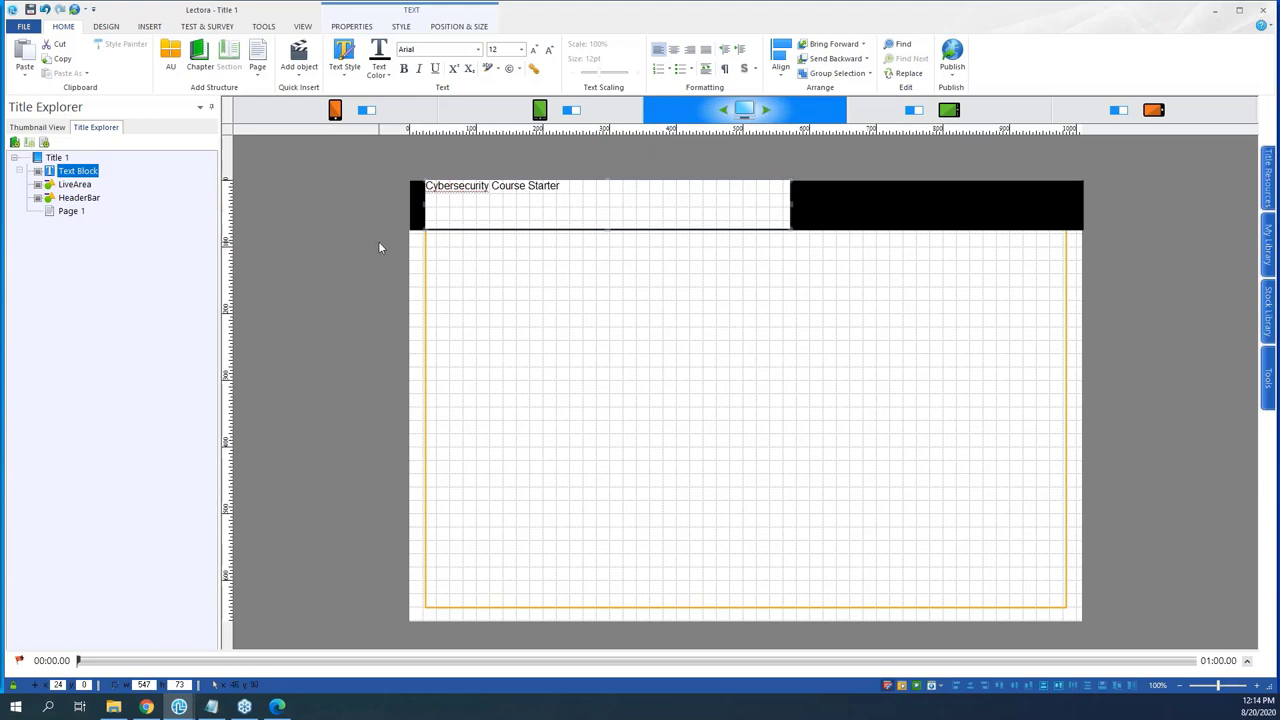
pyautogui.click(378, 241)
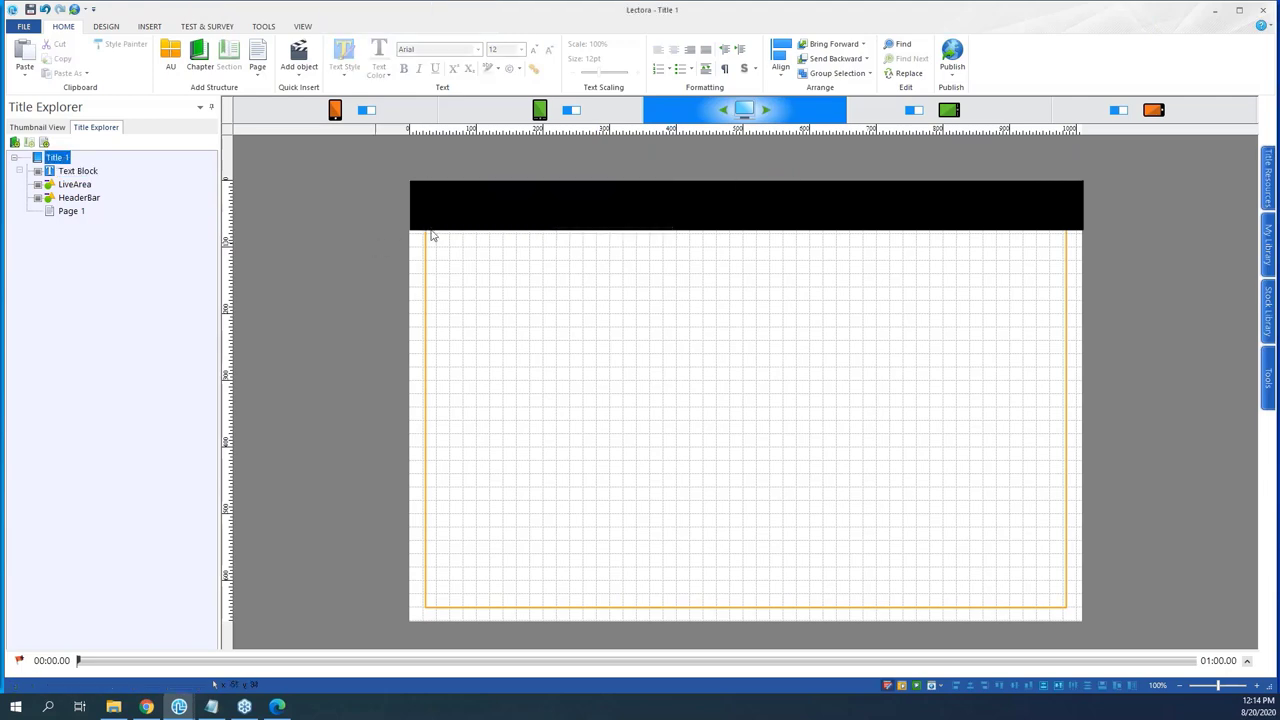
# - Set the header text block's text color to white and its font size to 24
pyautogui.click(523, 198)
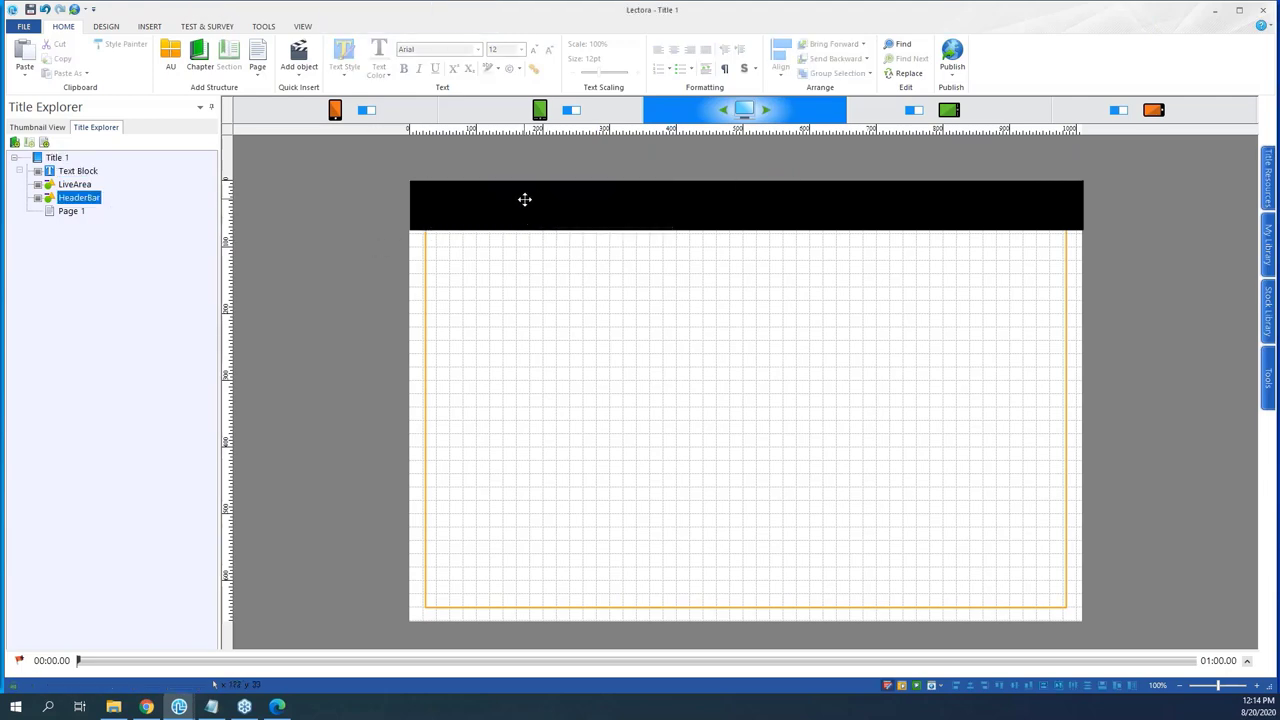
pyautogui.click(80, 172)
pyautogui.click(390, 76)
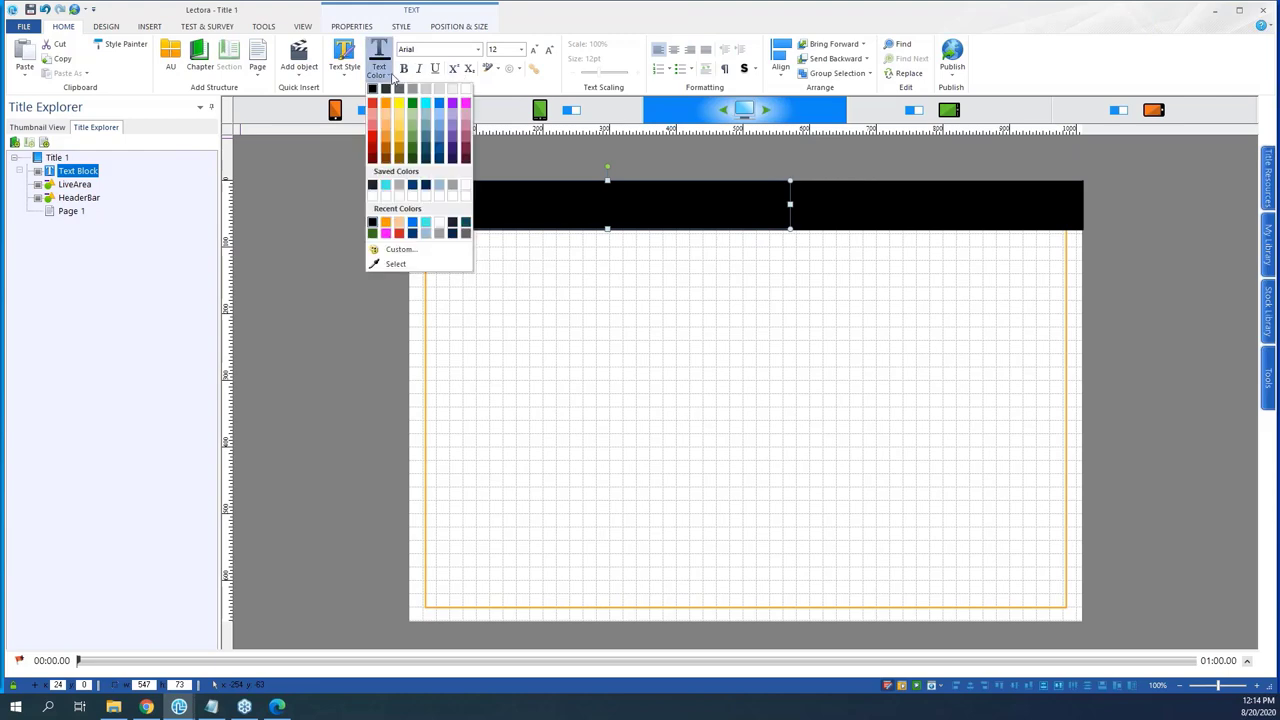
pyautogui.click(465, 88)
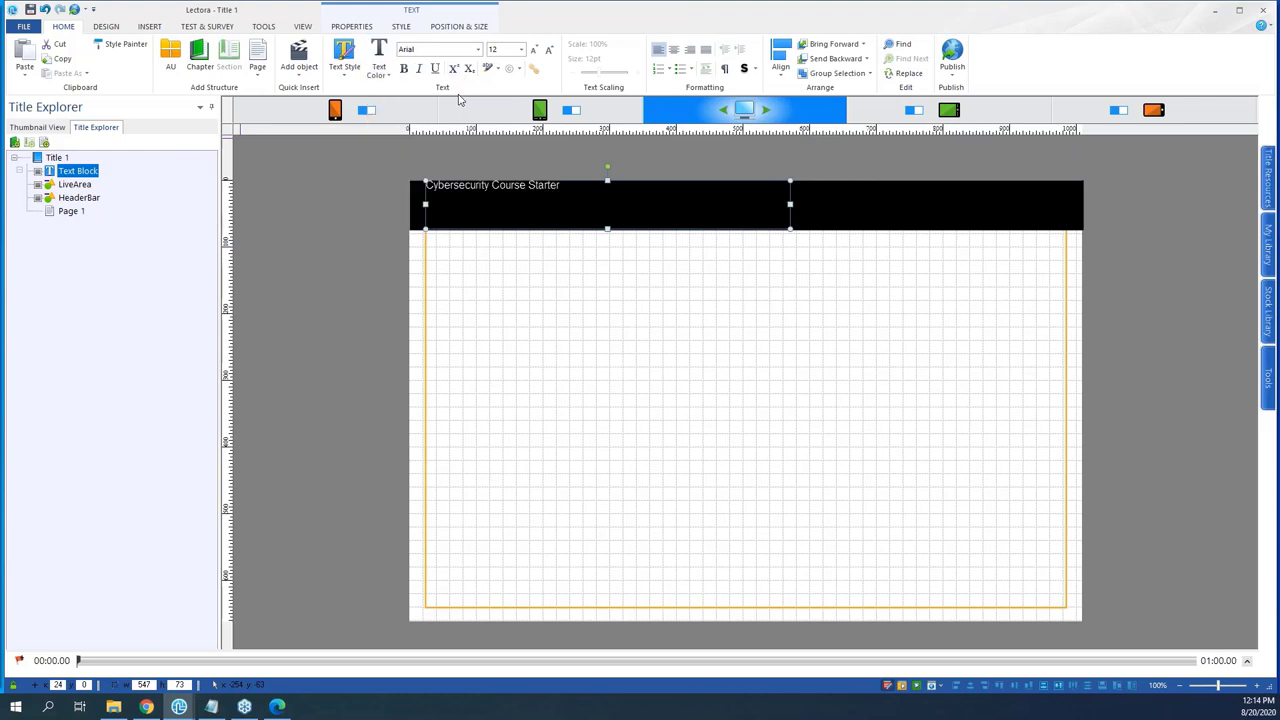
pyautogui.click(521, 52)
pyautogui.click(511, 214)
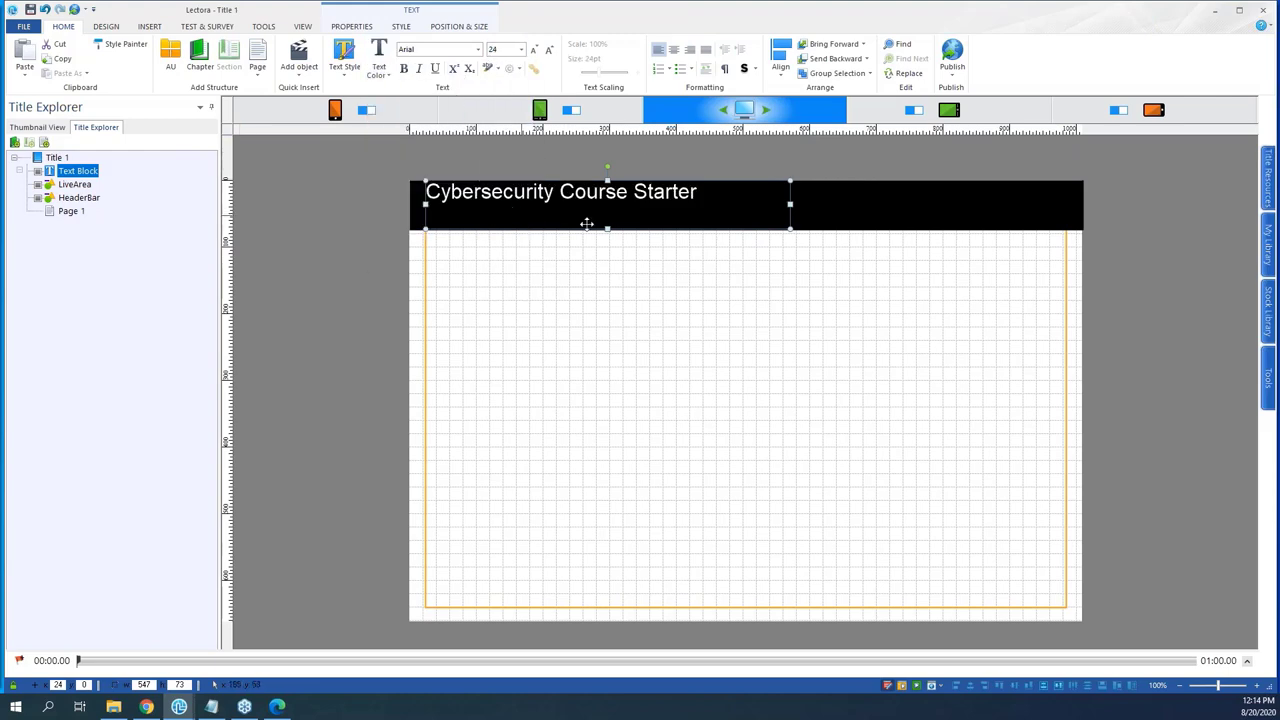
# - Lower the header text block's top edge to a height of about 58 pixels and set its font to Poppins Black
pyautogui.moveTo(607, 181); pyautogui.dragTo(607, 190)
pyautogui.click(474, 48)
pyautogui.write('Poppins')
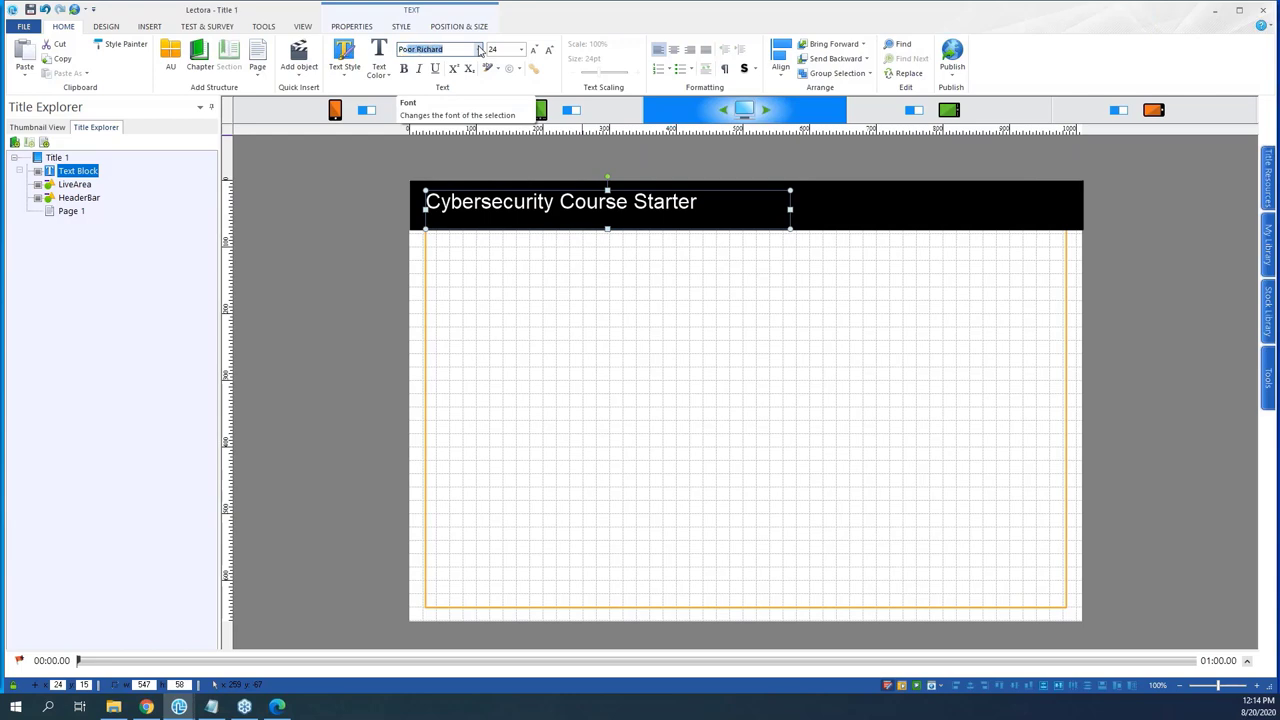
pyautogui.click(479, 49)
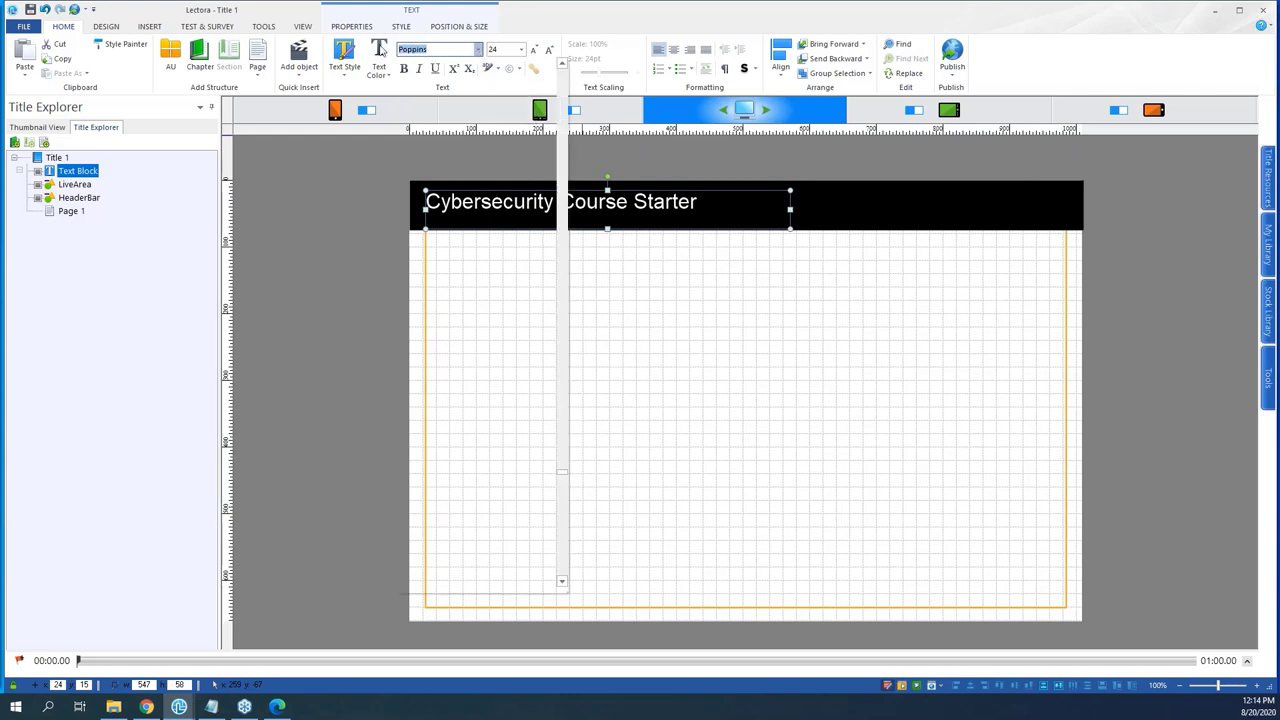
pyautogui.click(364, 181)
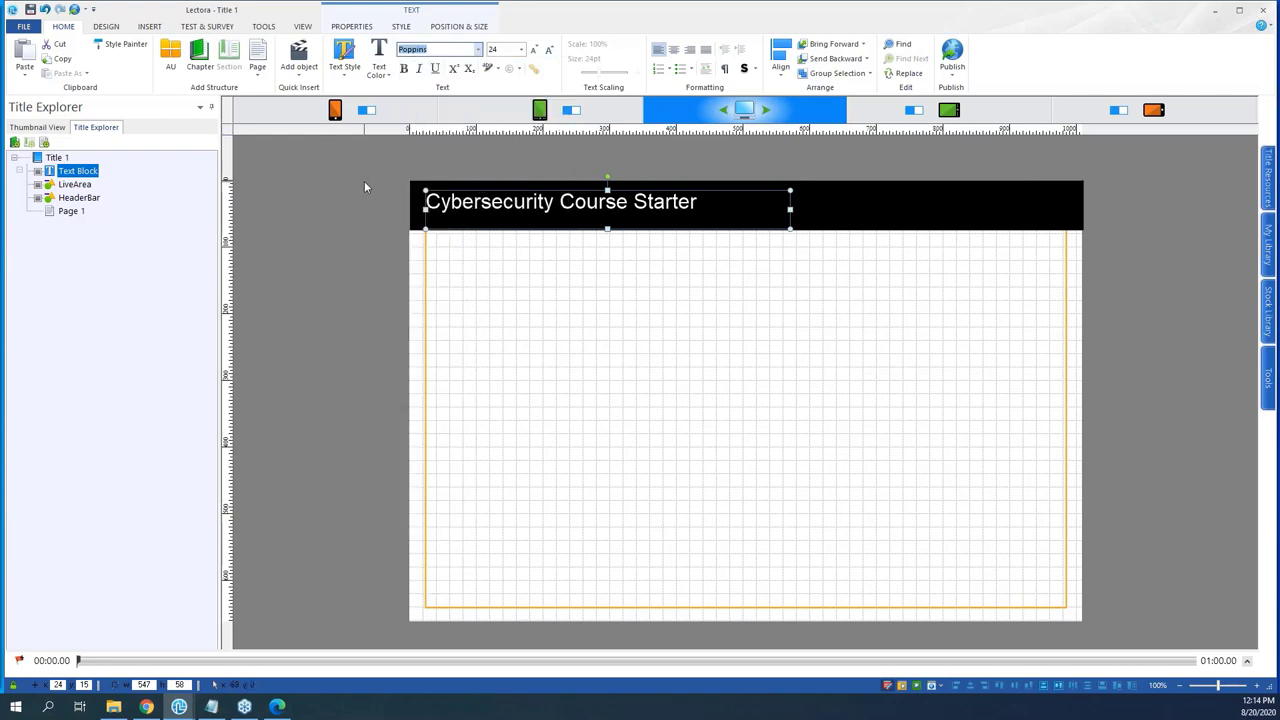
pyautogui.click(478, 49)
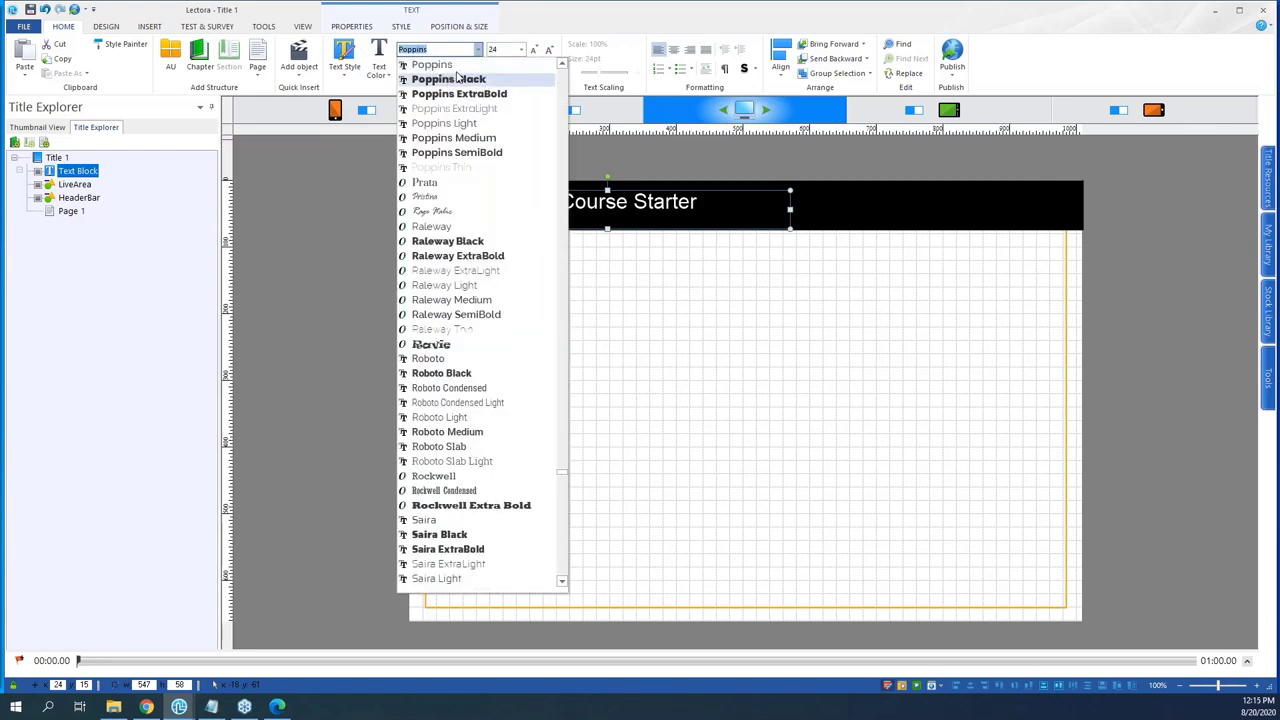
pyautogui.click(448, 80)
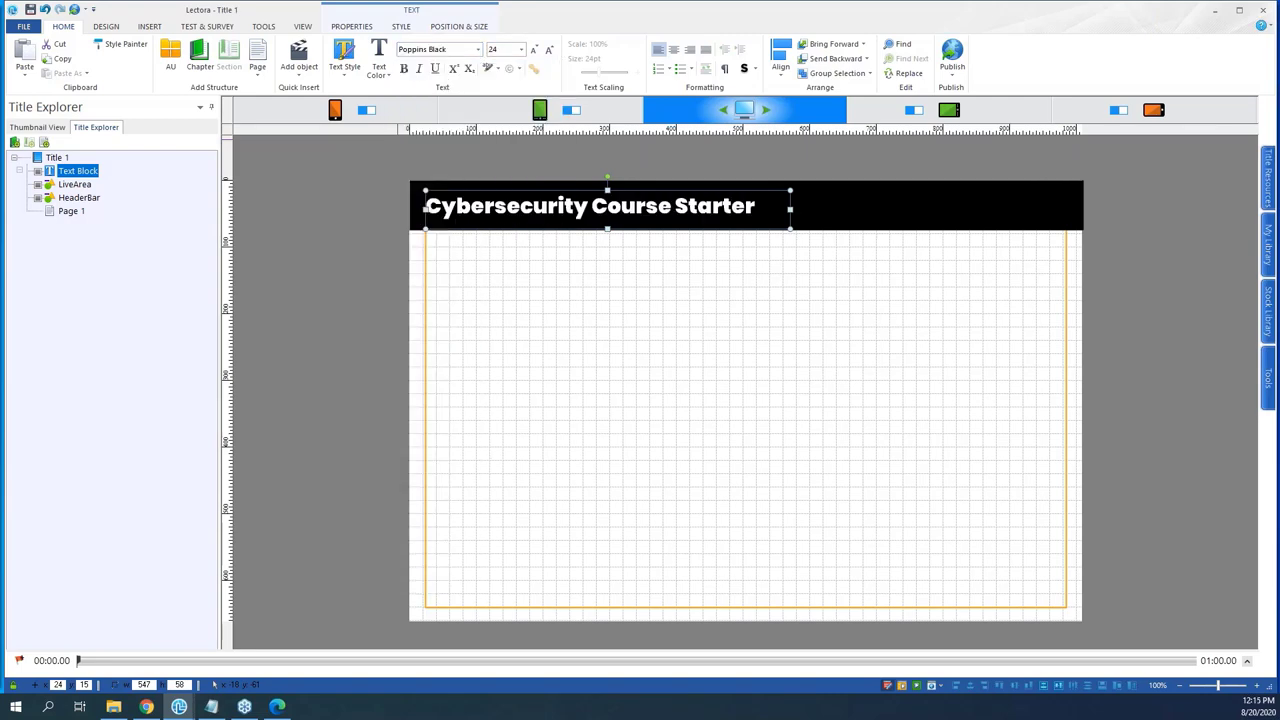
# - Check the header text's visibility against the header bar in Run mode and return to Edit mode
pyautogui.click(343, 220)
pyautogui.click(76, 172)
pyautogui.click(330, 200)
pyautogui.click(302, 26)
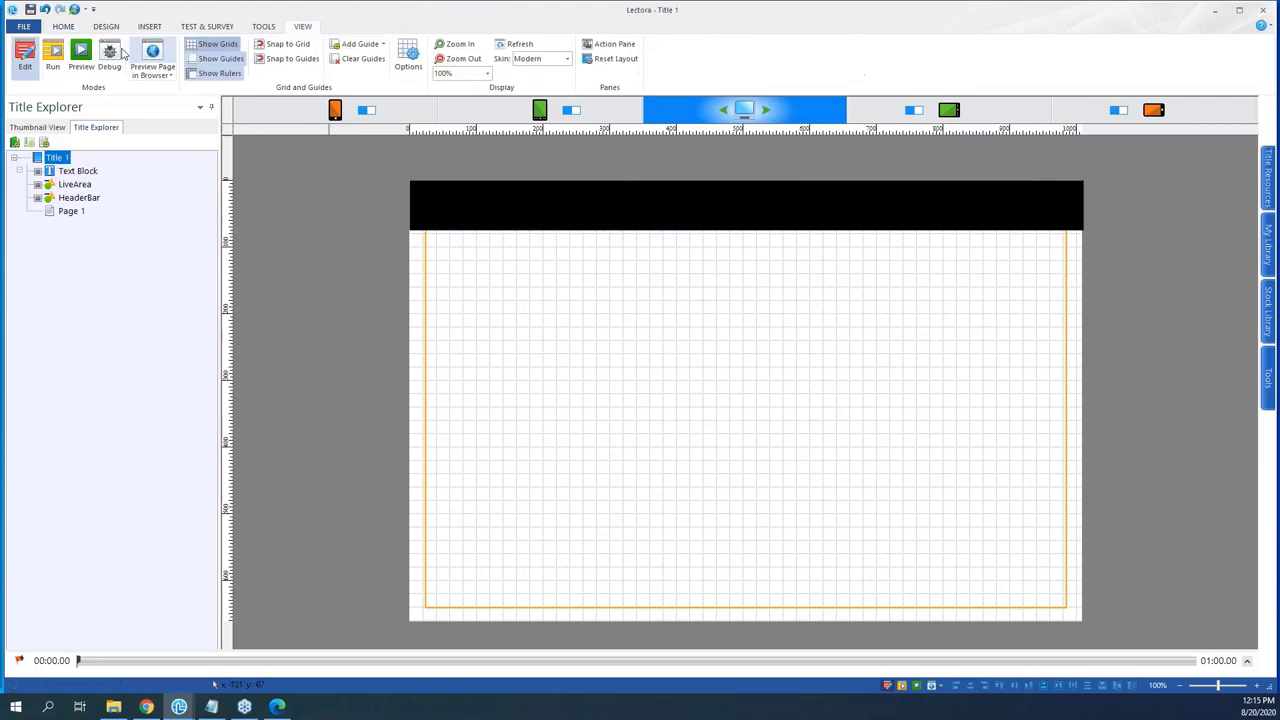
pyautogui.click(60, 58)
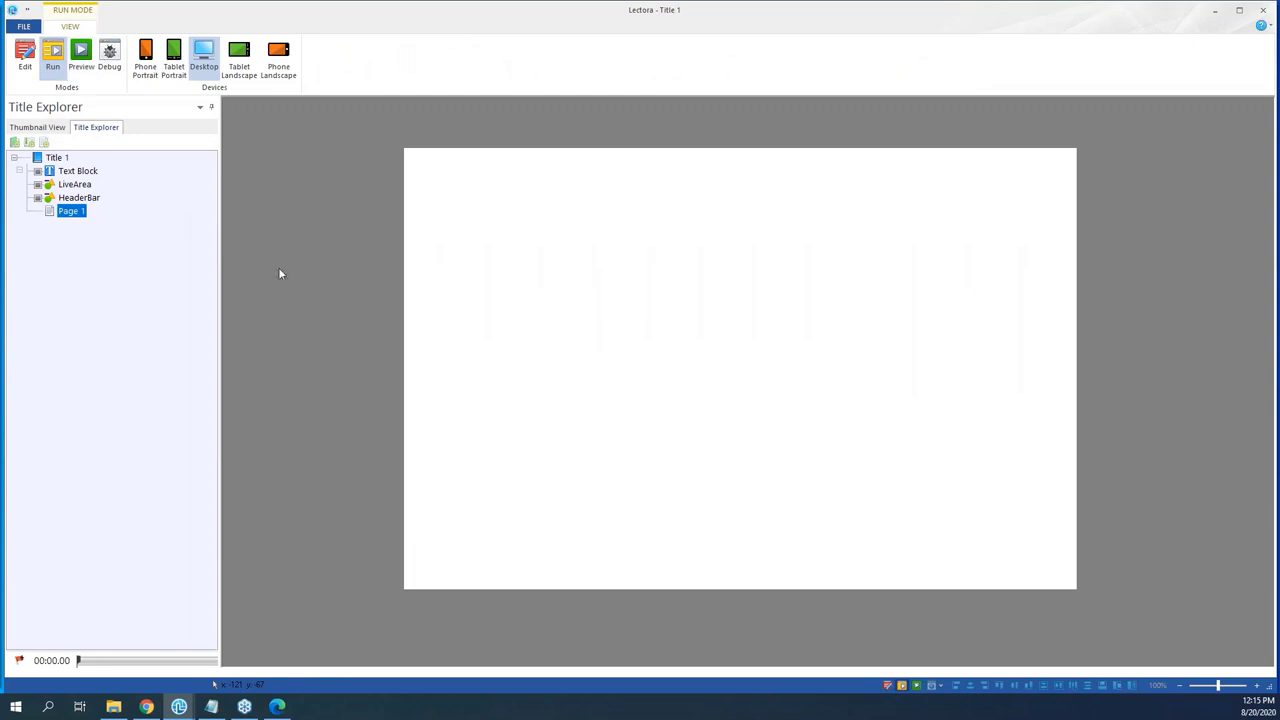
pyautogui.click(25, 55)
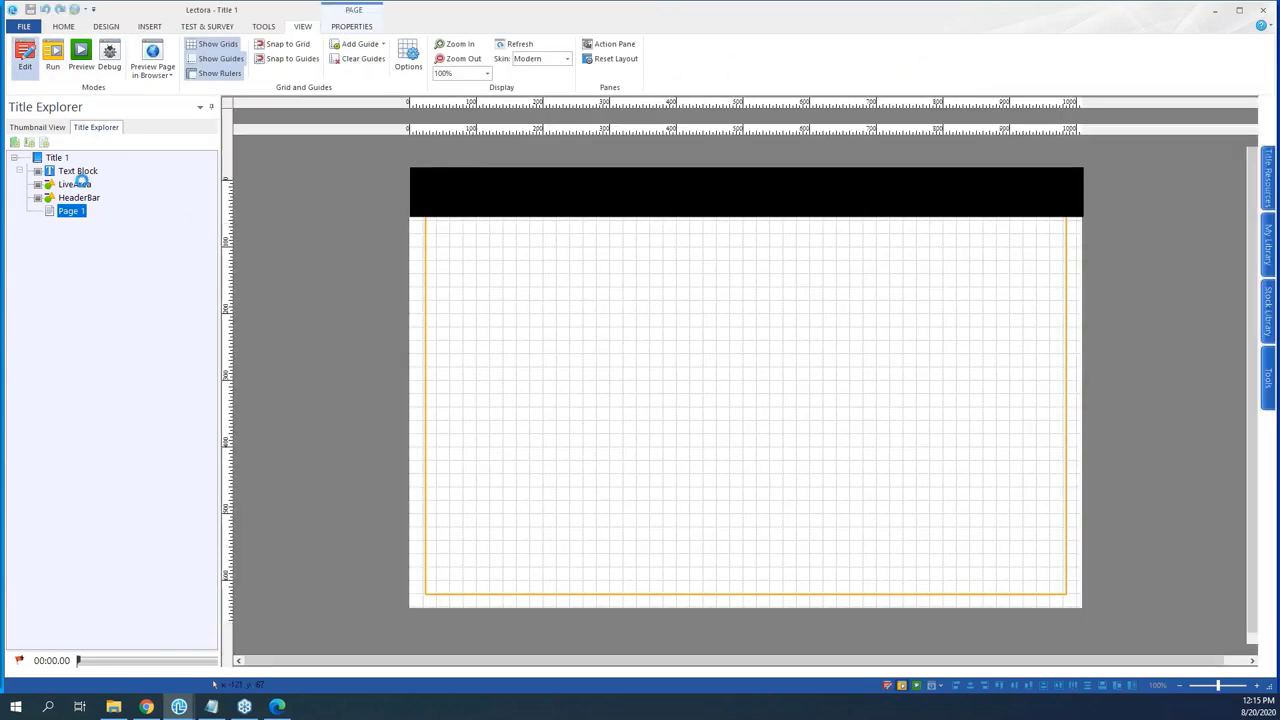
# - Move the text block below HeaderBar in the title structure and rename it Main title
pyautogui.click(77, 171)
pyautogui.moveTo(93, 176); pyautogui.dragTo(94, 199)
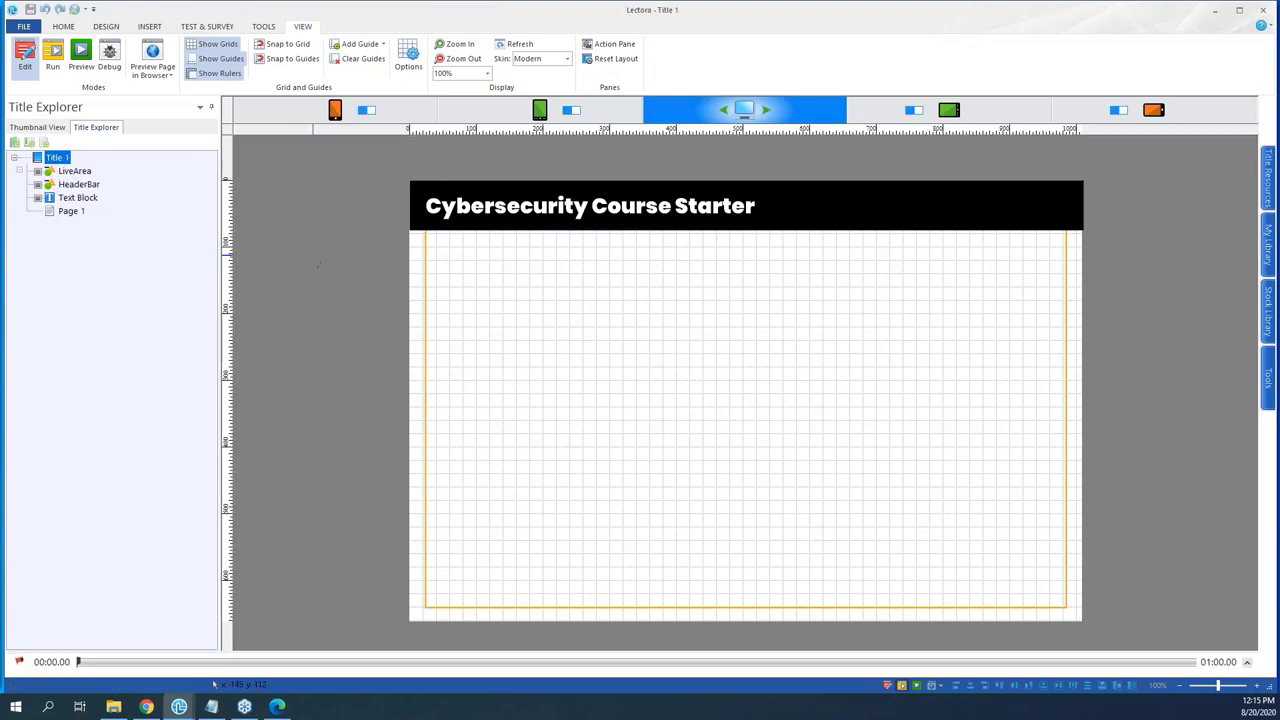
pyautogui.click(78, 198)
pyautogui.click(78, 198)
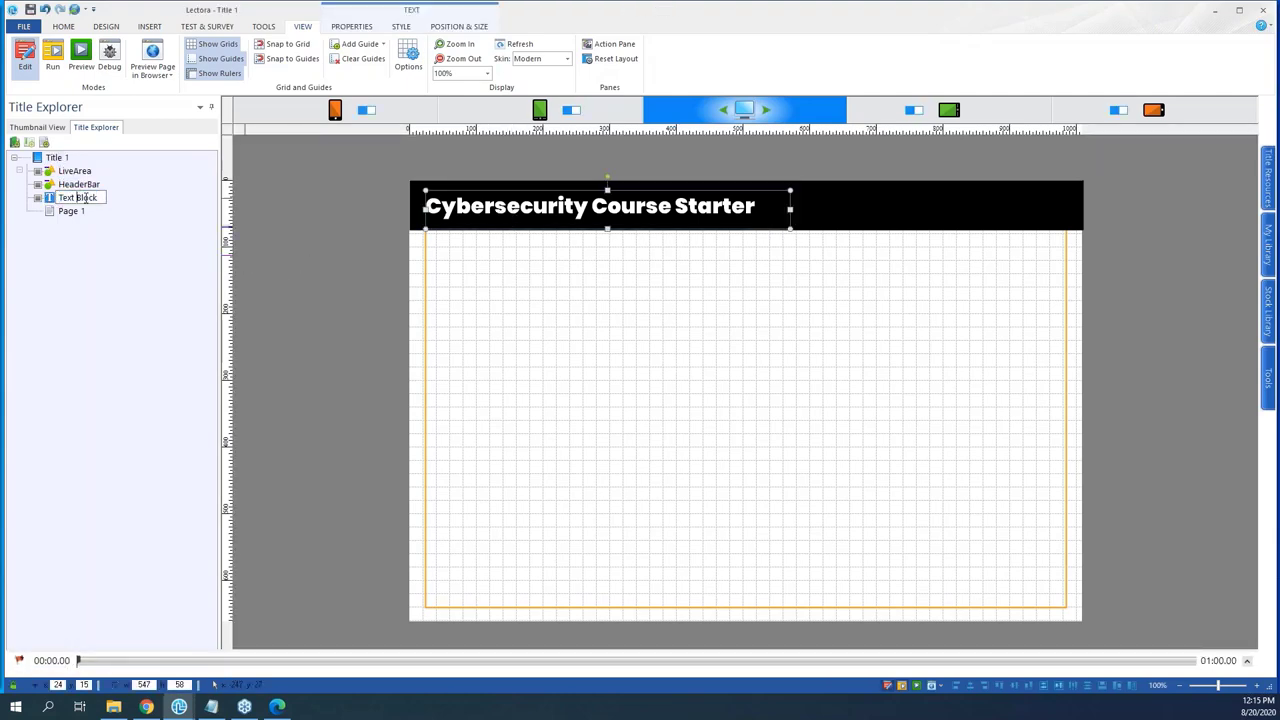
pyautogui.write('Main title')
pyautogui.press('Return')
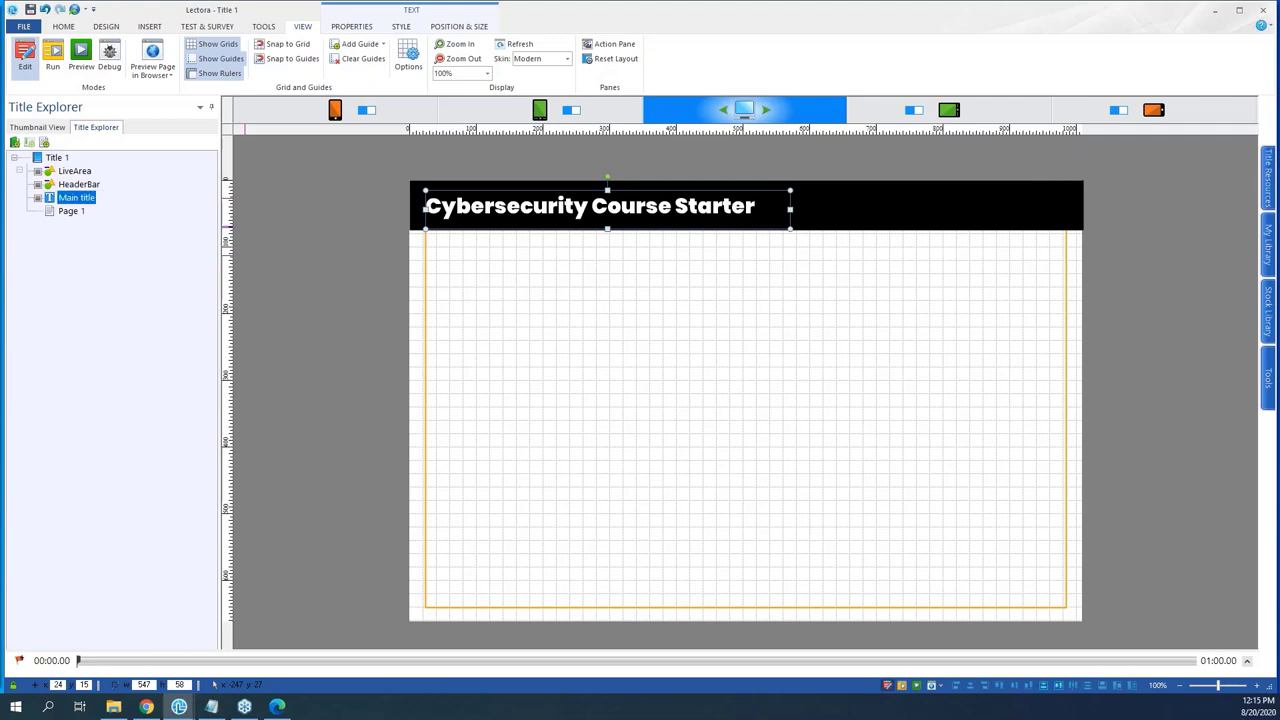
pyautogui.click(292, 225)
pyautogui.click(554, 212)
pyautogui.click(74, 171)
pyautogui.click(345, 262)
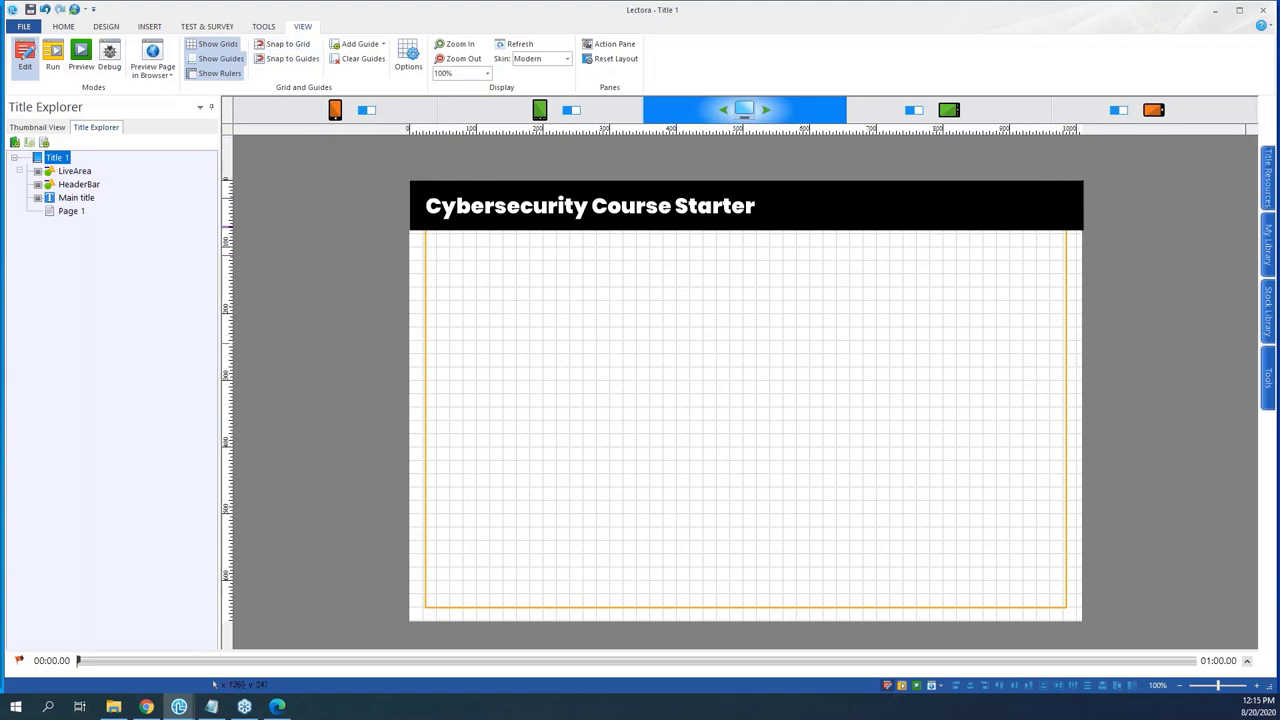
# - Insert the arrow_circle_back stock button from the Navigation category of the media library at title level
pyautogui.click(149, 26)
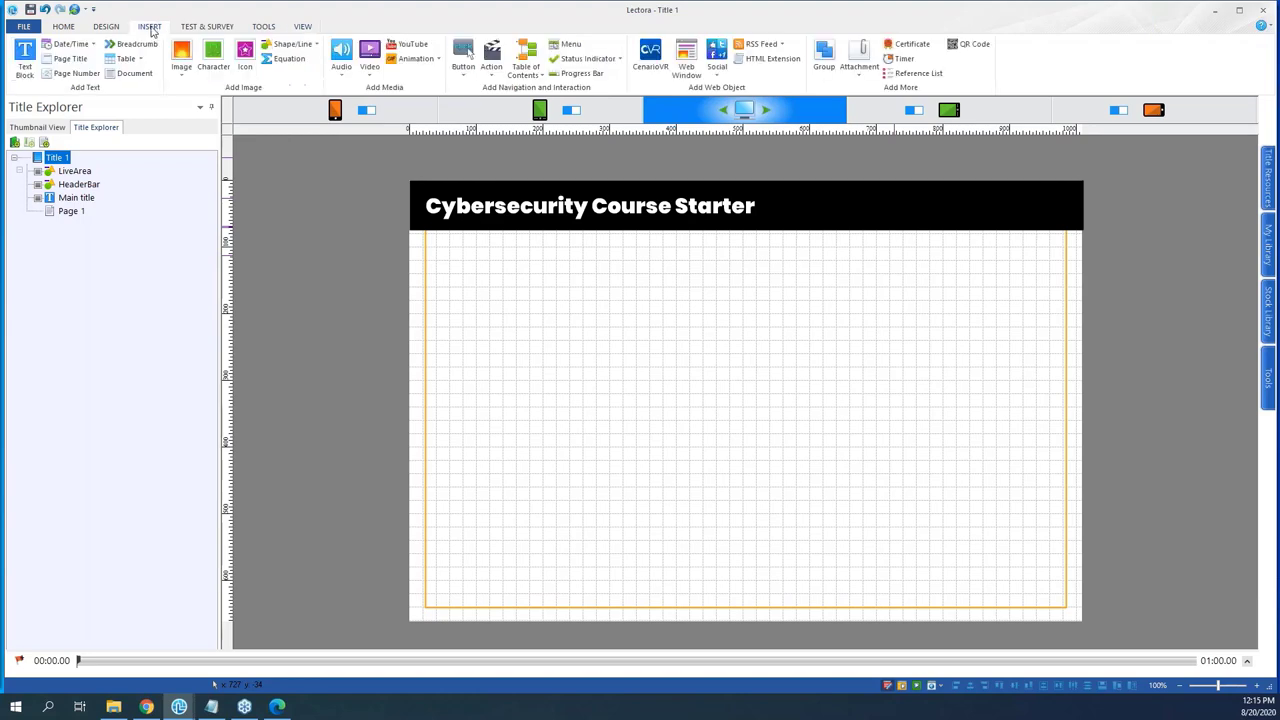
pyautogui.click(464, 72)
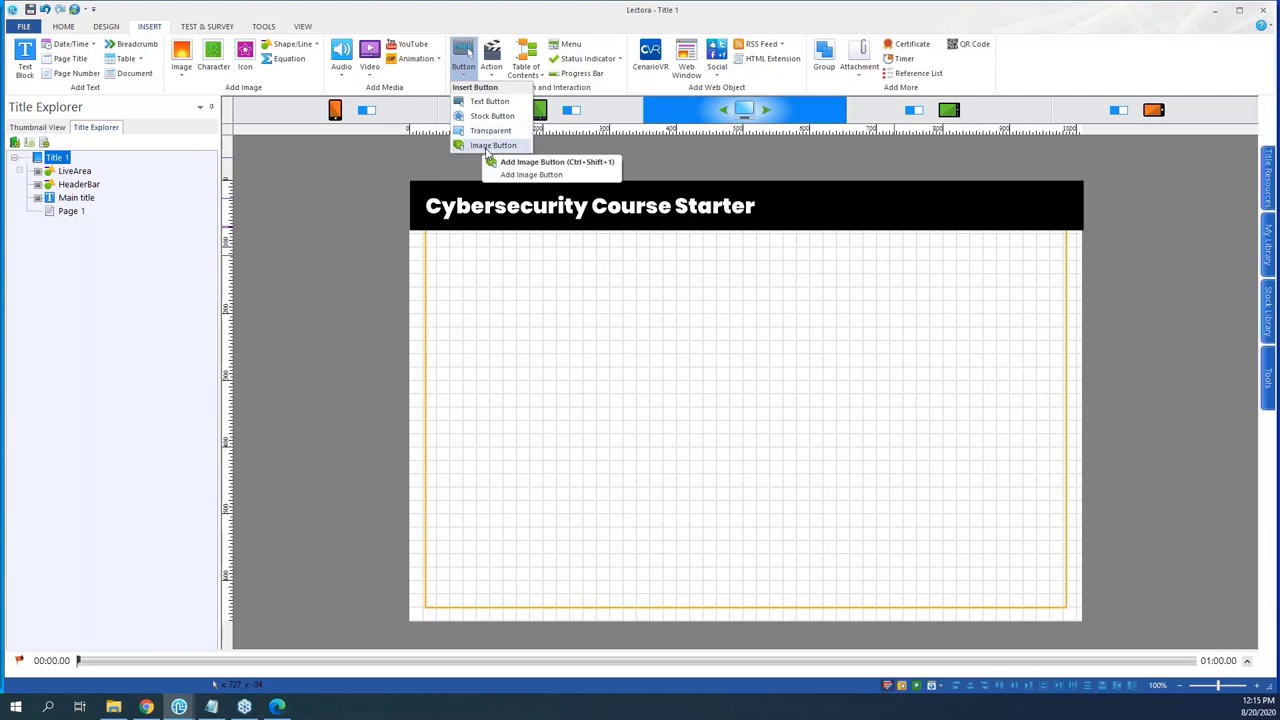
pyautogui.click(487, 116)
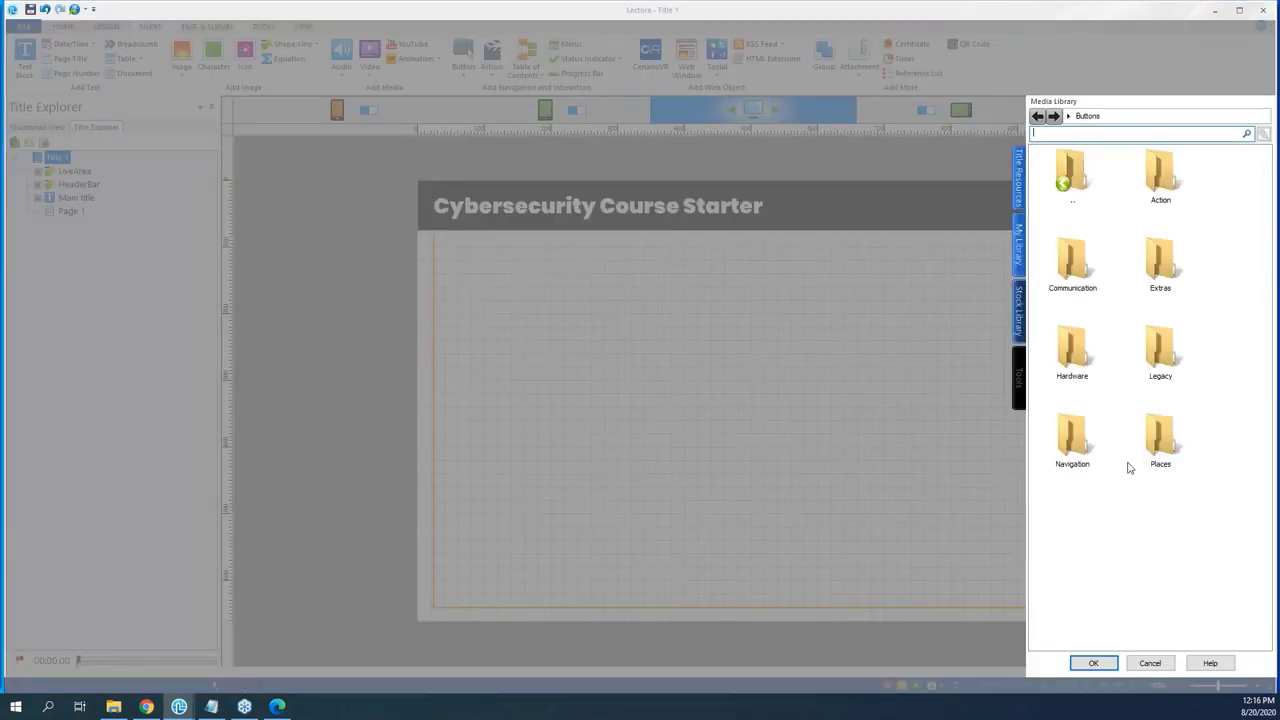
pyautogui.doubleClick(1066, 437)
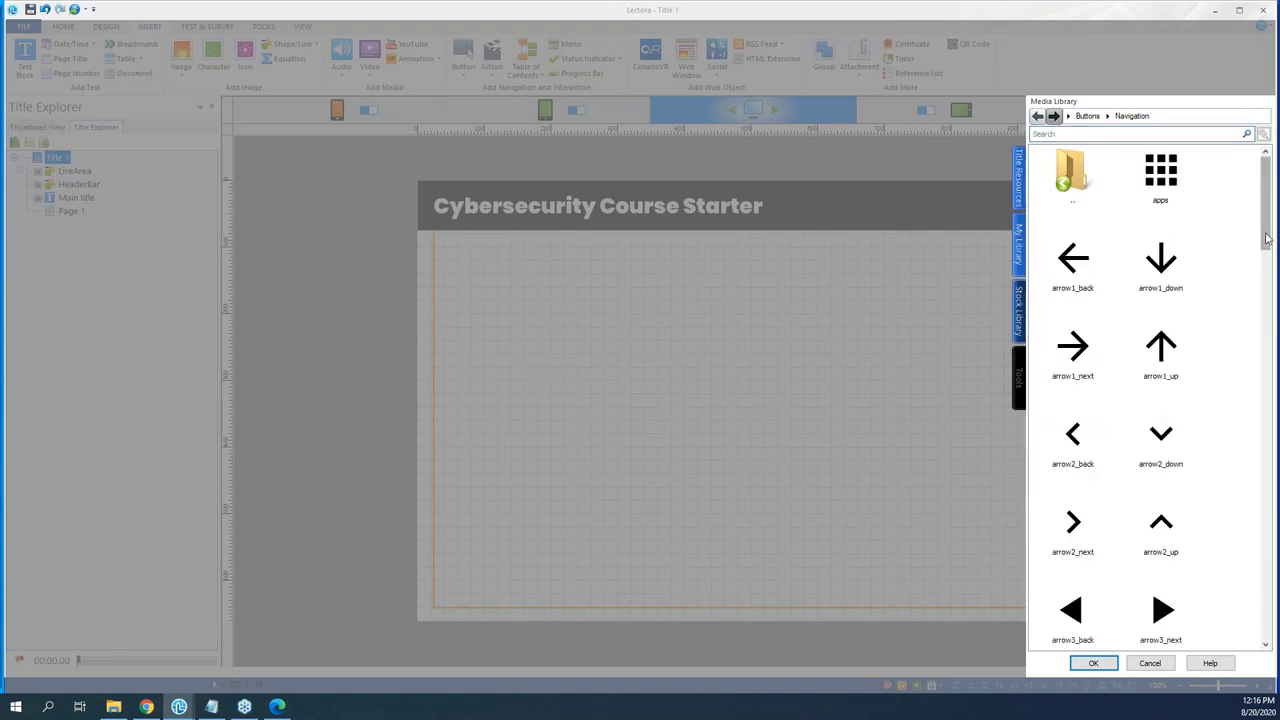
pyautogui.moveTo(1265, 215); pyautogui.dragTo(1264, 333)
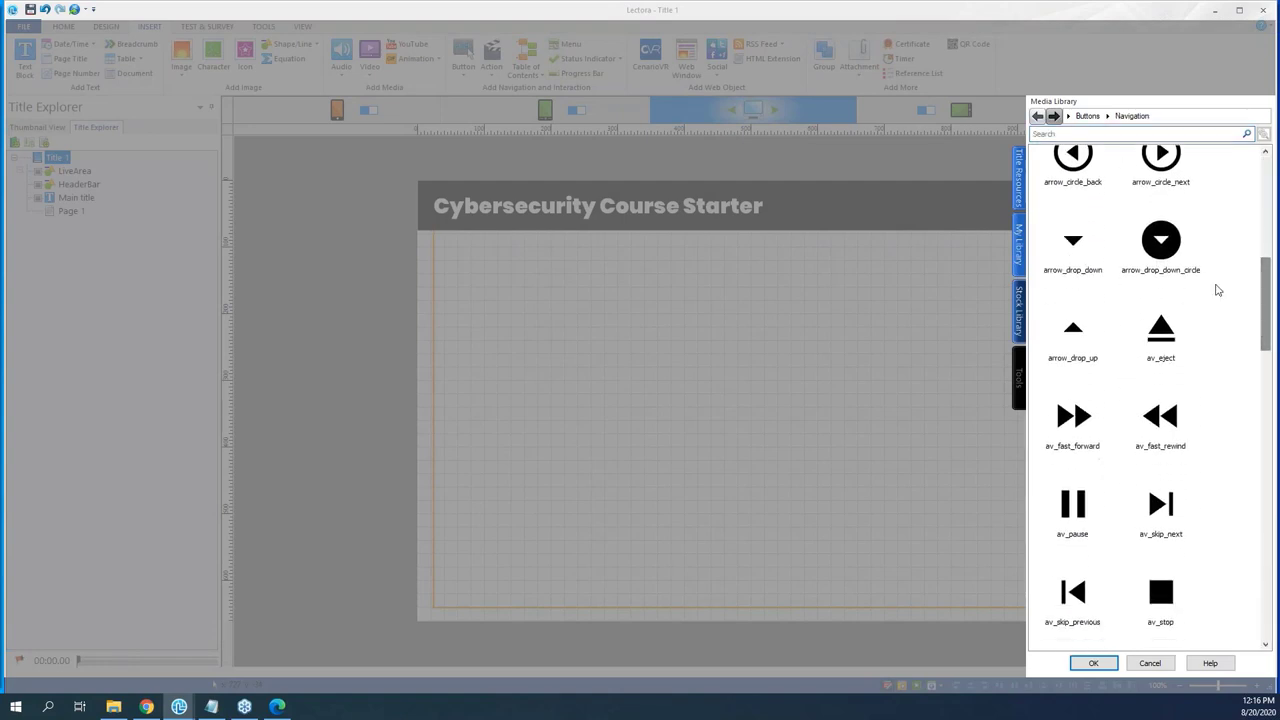
pyautogui.click(1078, 172)
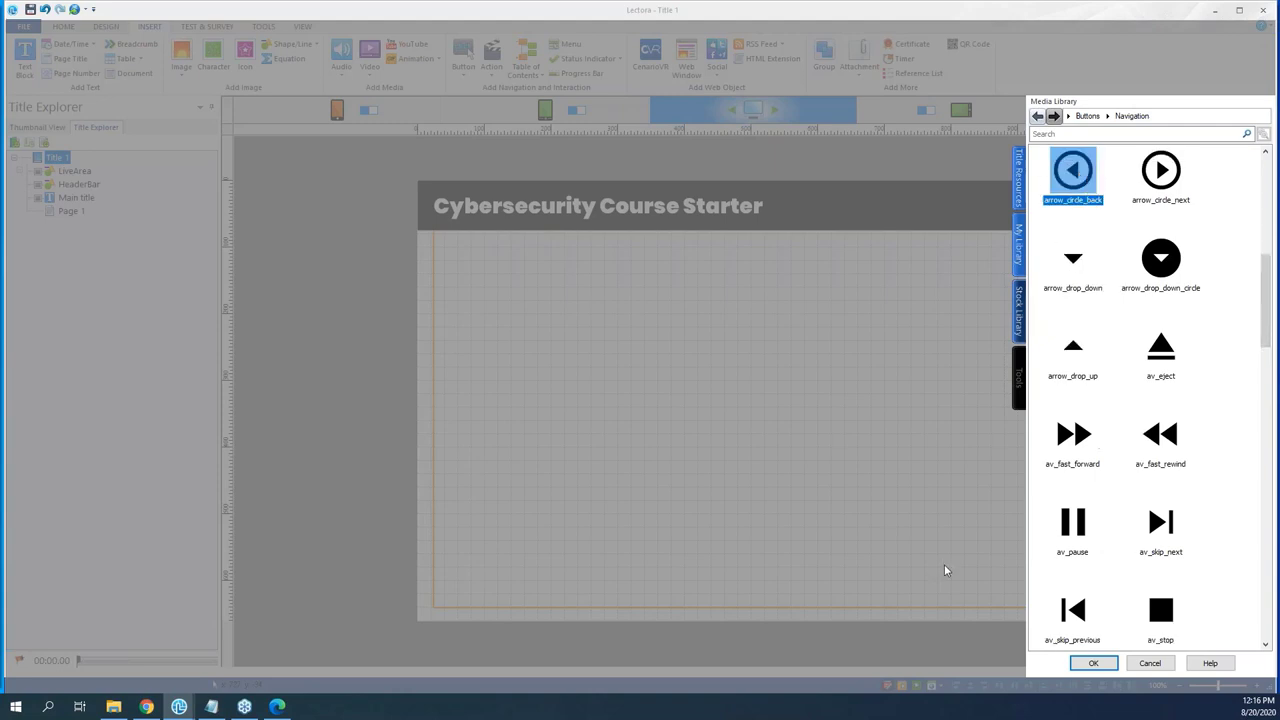
pyautogui.click(1091, 664)
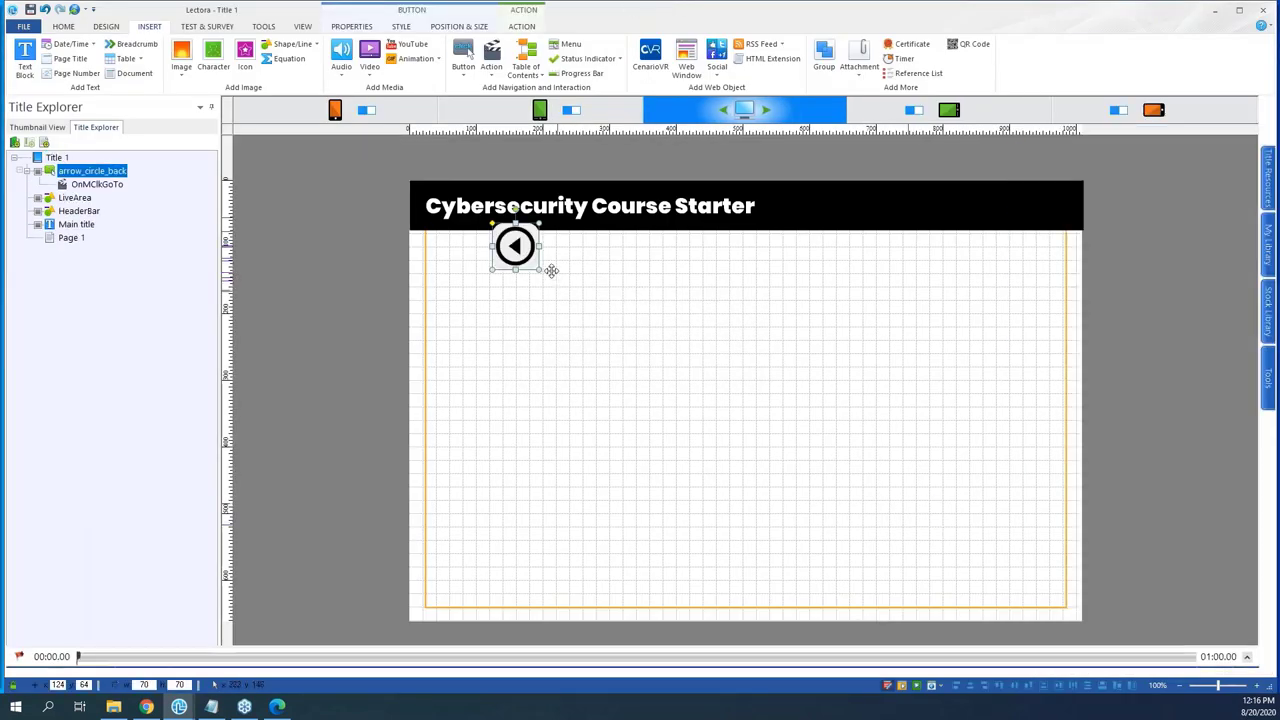
# - Shrink the back arrow button to about 47 by 47 pixels and place it near the lower-right corner of the live area
pyautogui.moveTo(522, 250); pyautogui.dragTo(1005, 590)
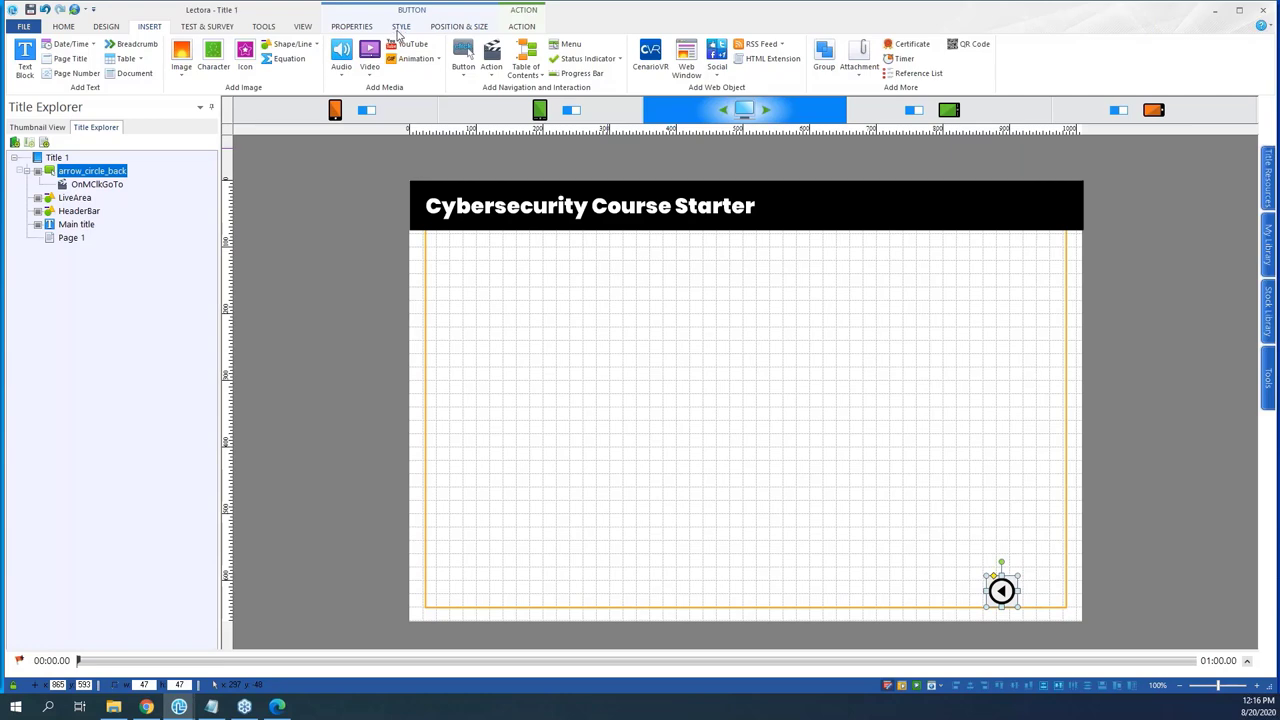
pyautogui.click(400, 27)
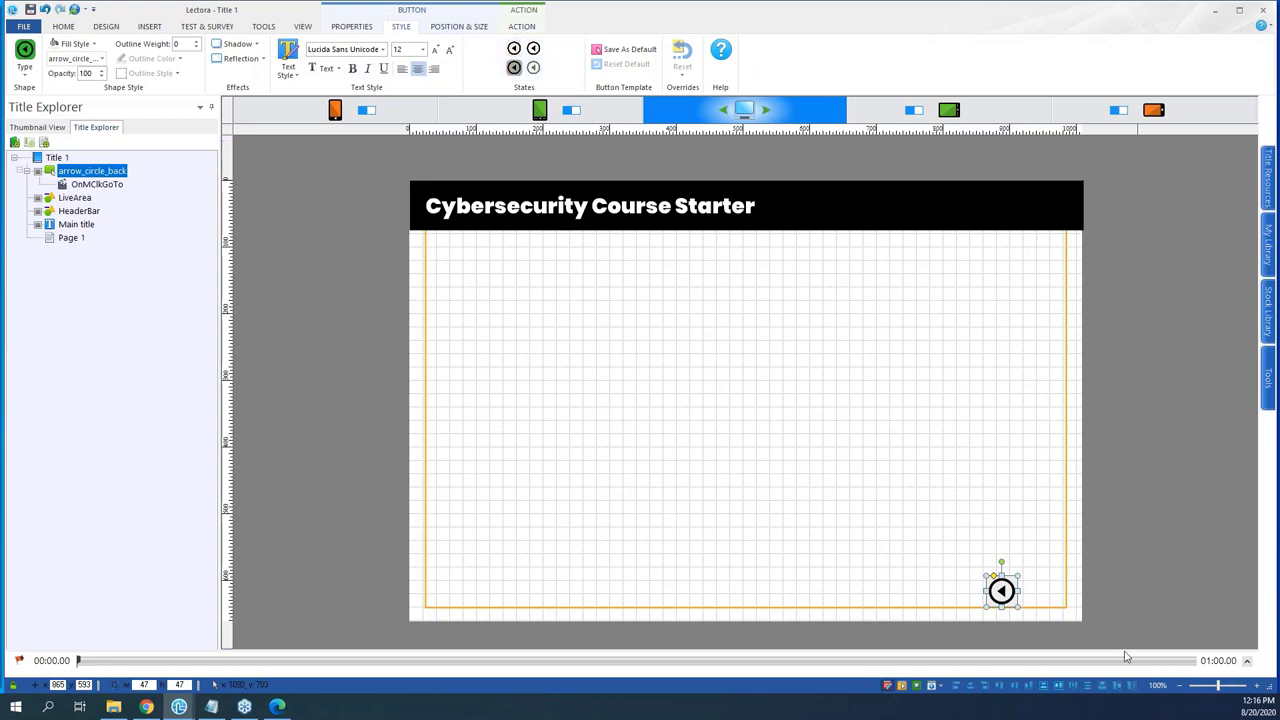
pyautogui.click(1118, 580)
pyautogui.click(1001, 590)
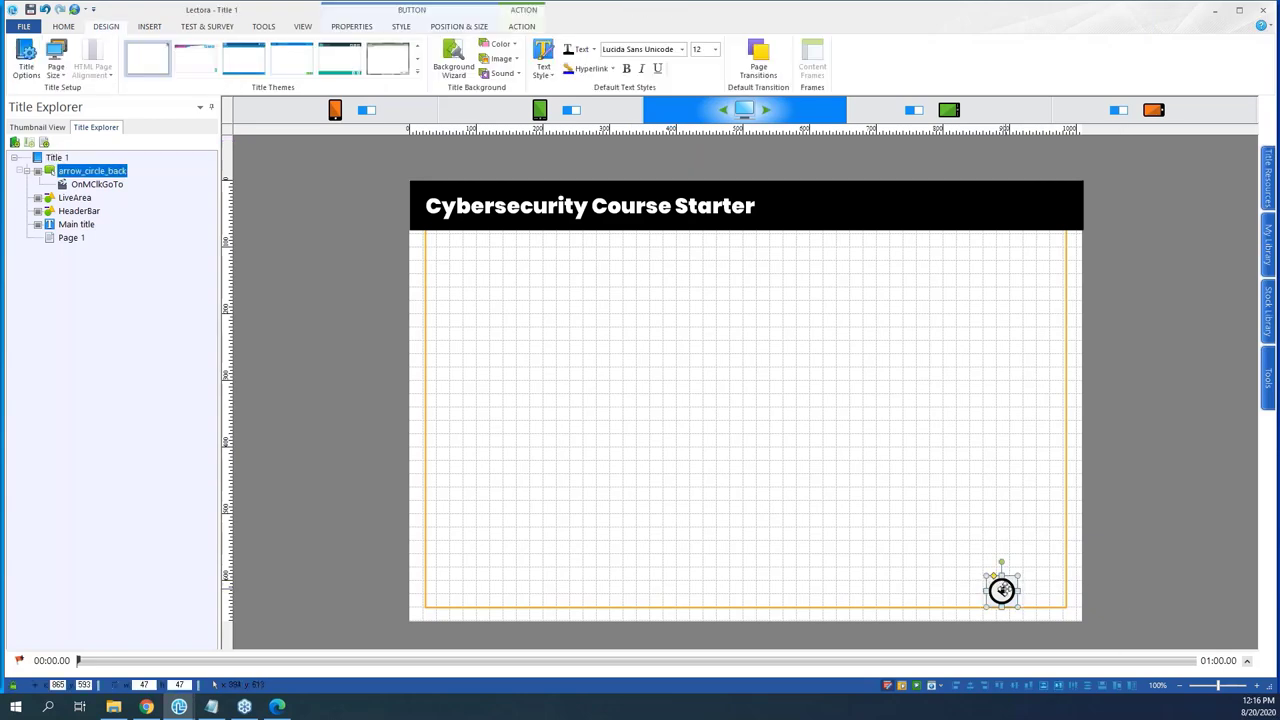
# - Open the back arrow button's states, try a dark blue fill on the Normal state and change that fill to white
pyautogui.click(408, 28)
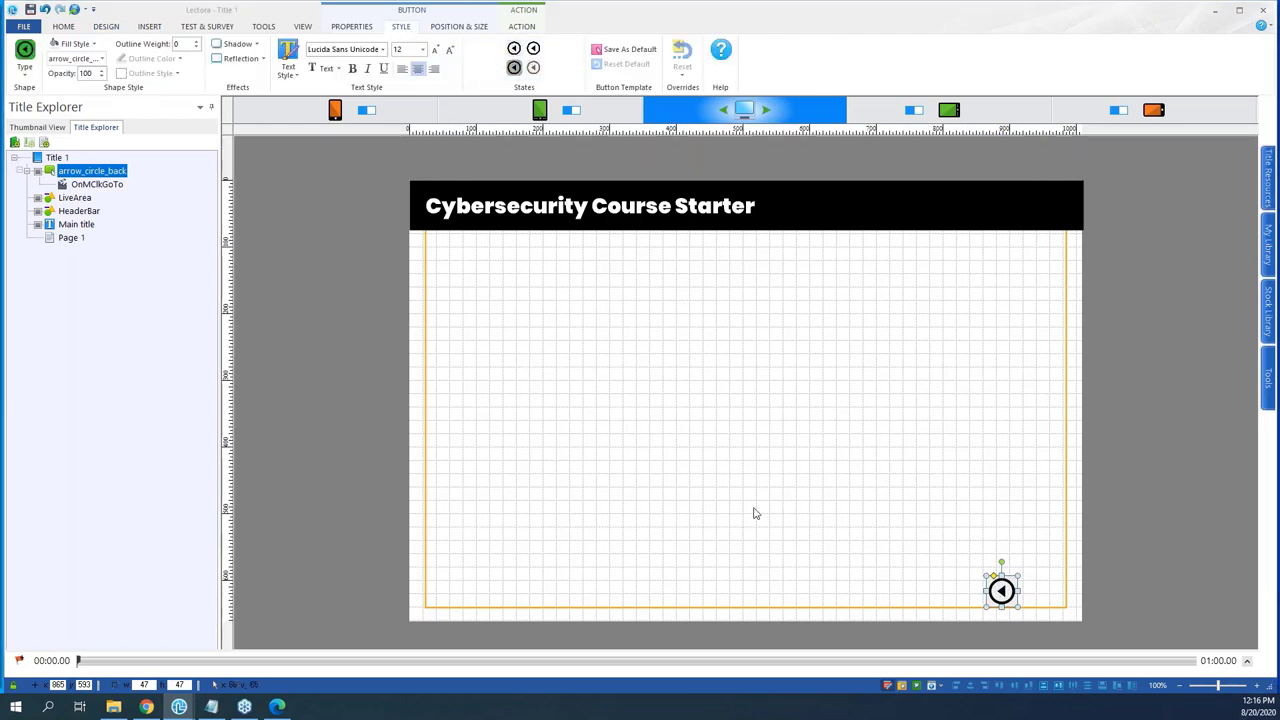
pyautogui.doubleClick(92, 171)
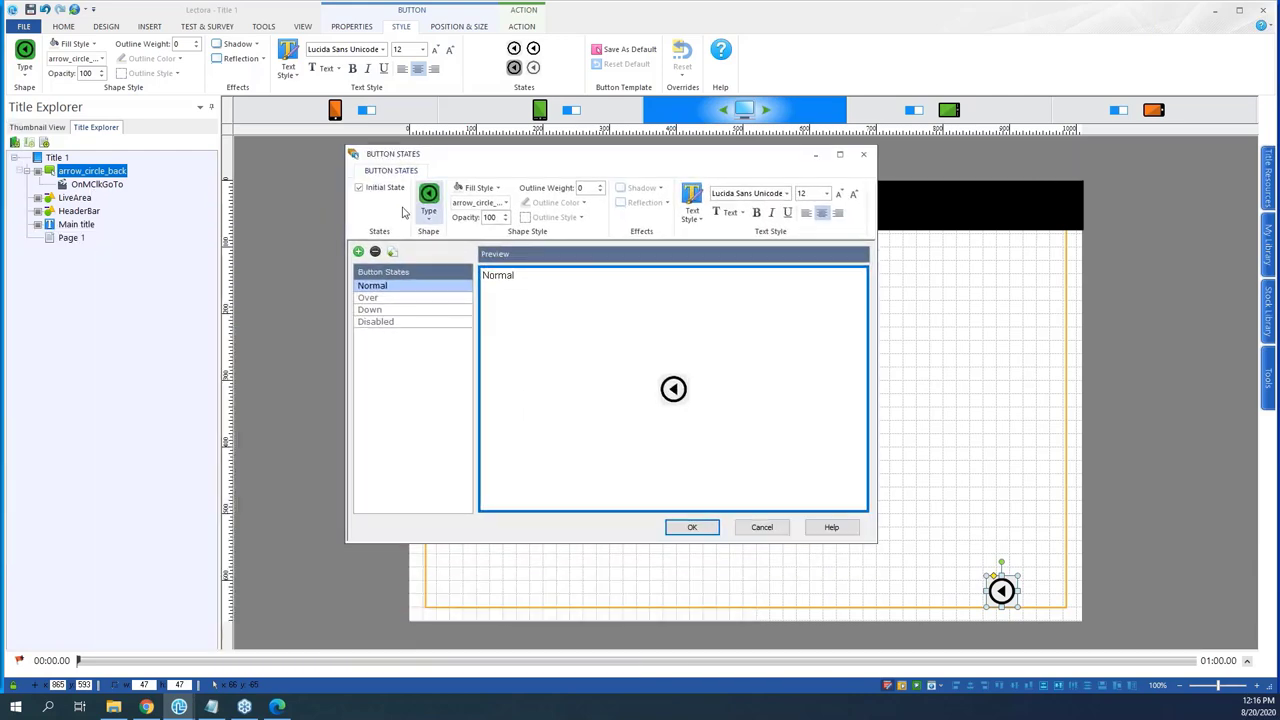
pyautogui.click(478, 188)
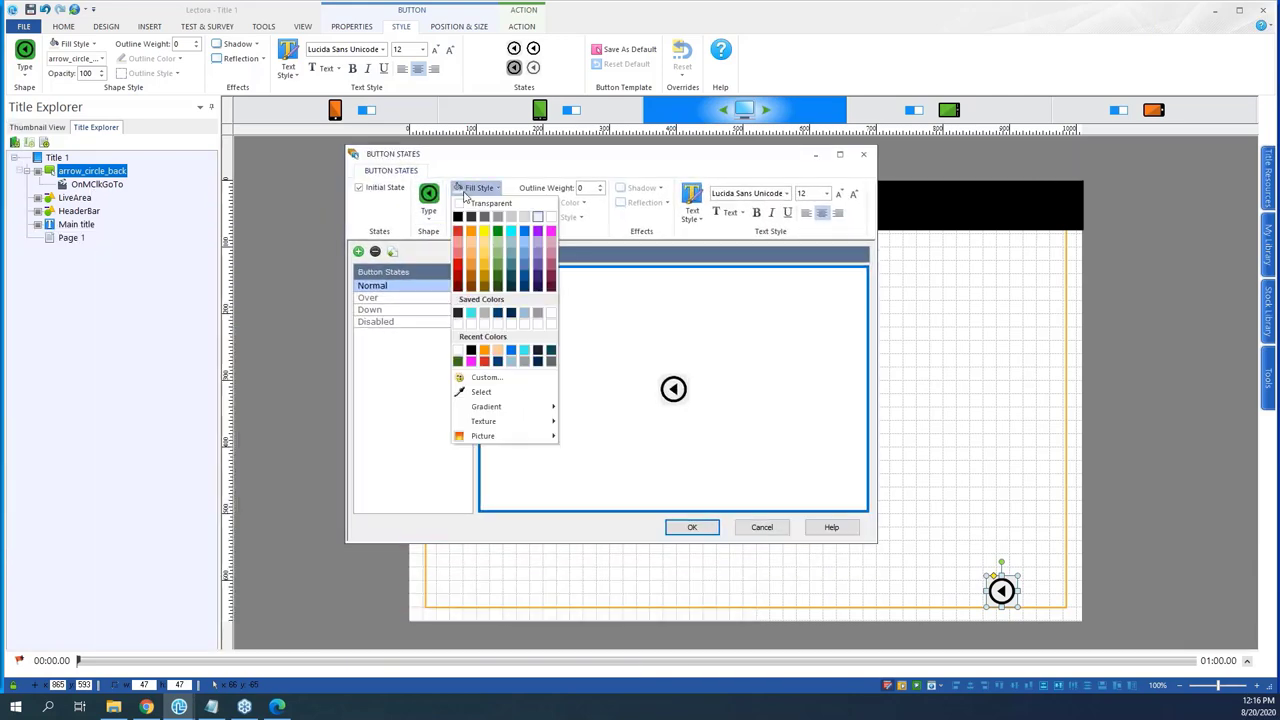
pyautogui.click(497, 314)
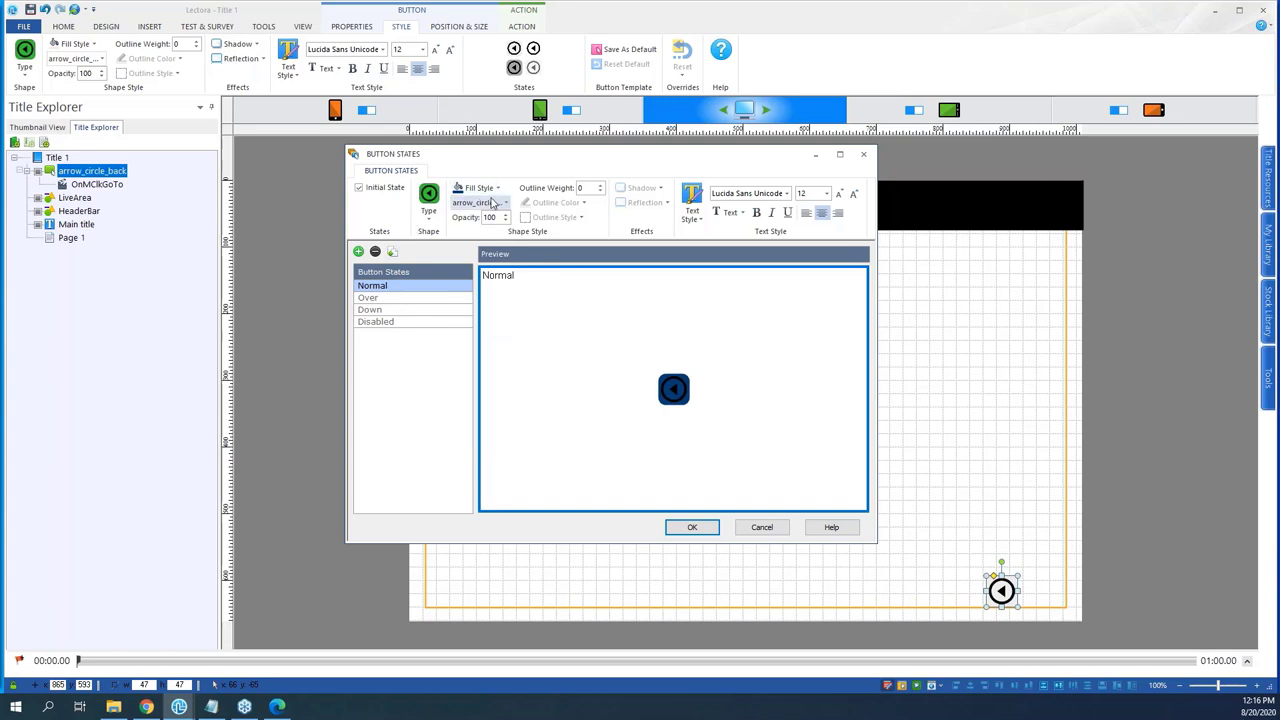
pyautogui.click(481, 192)
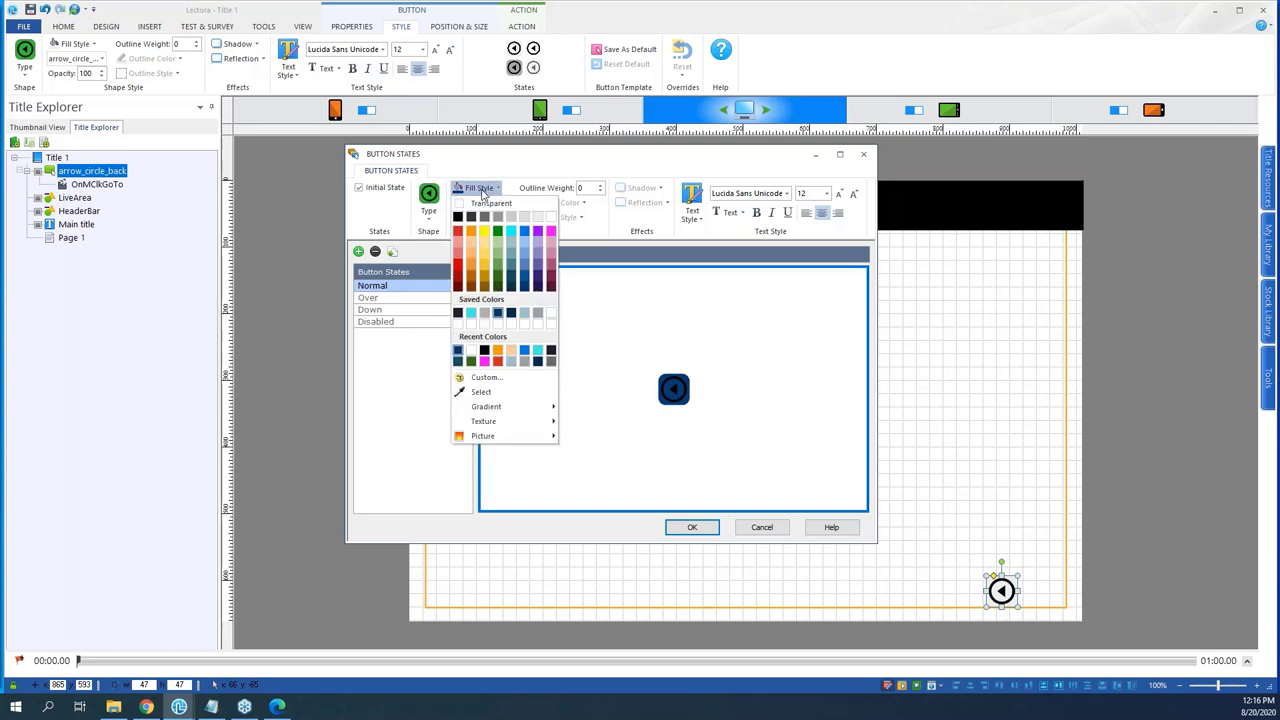
pyautogui.click(552, 226)
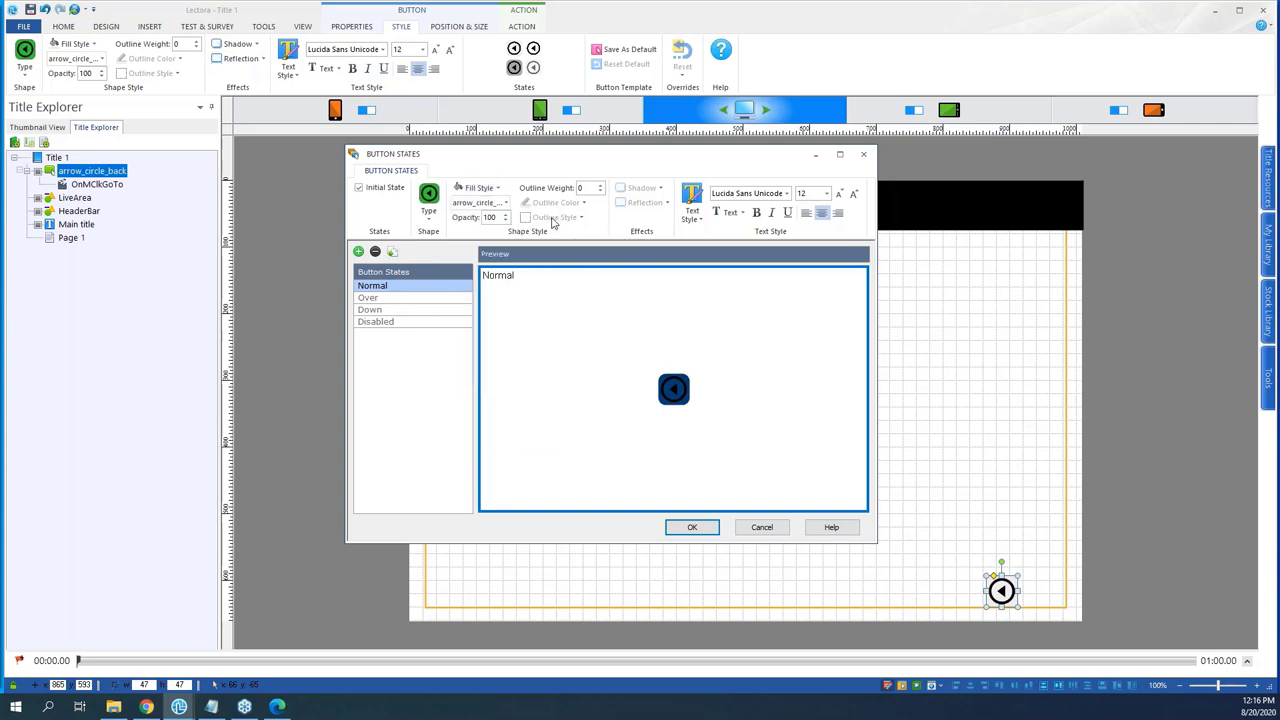
# - Switch the back arrow button's Over state from Auto to Custom and give it a very light gray fill
pyautogui.click(423, 299)
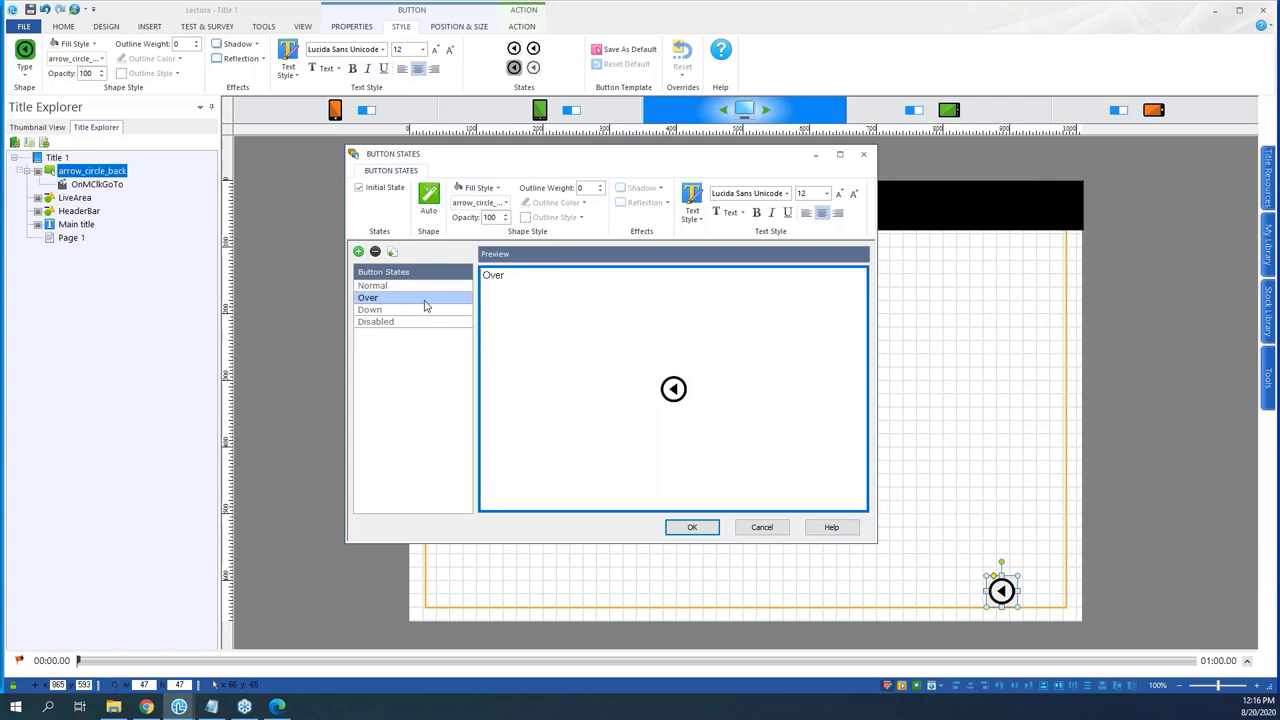
pyautogui.click(428, 198)
pyautogui.click(479, 189)
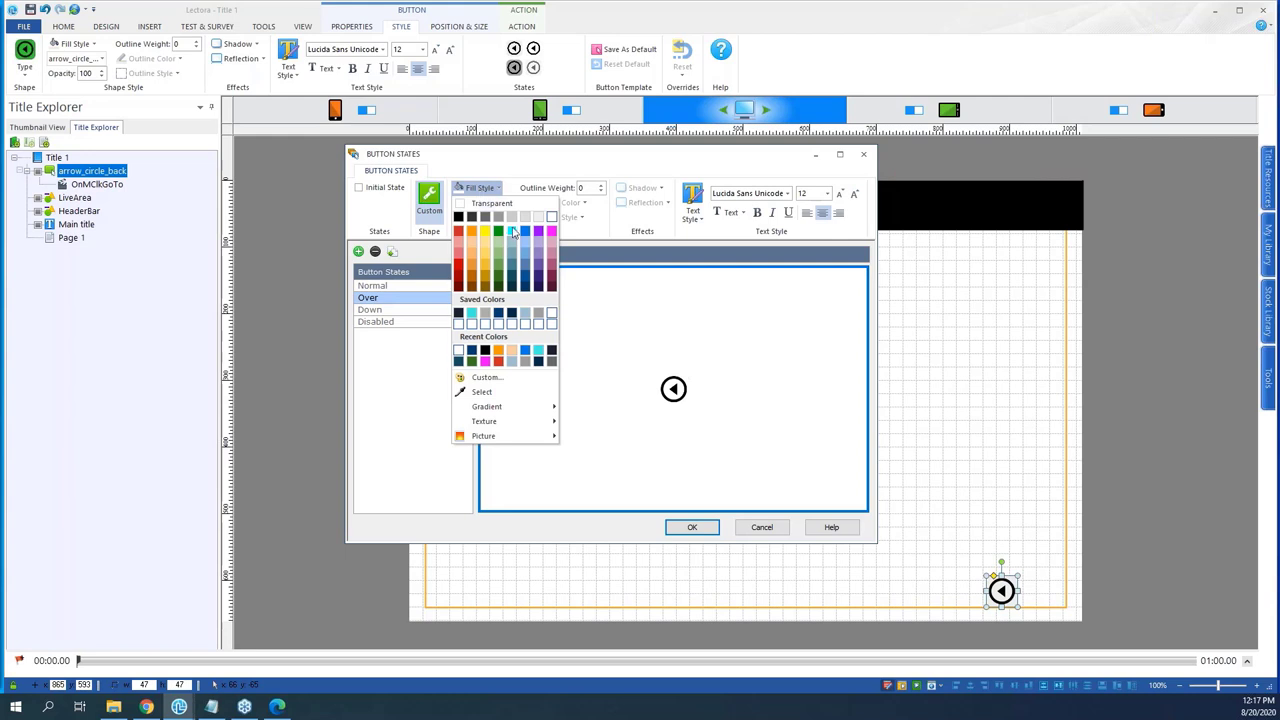
pyautogui.click(541, 218)
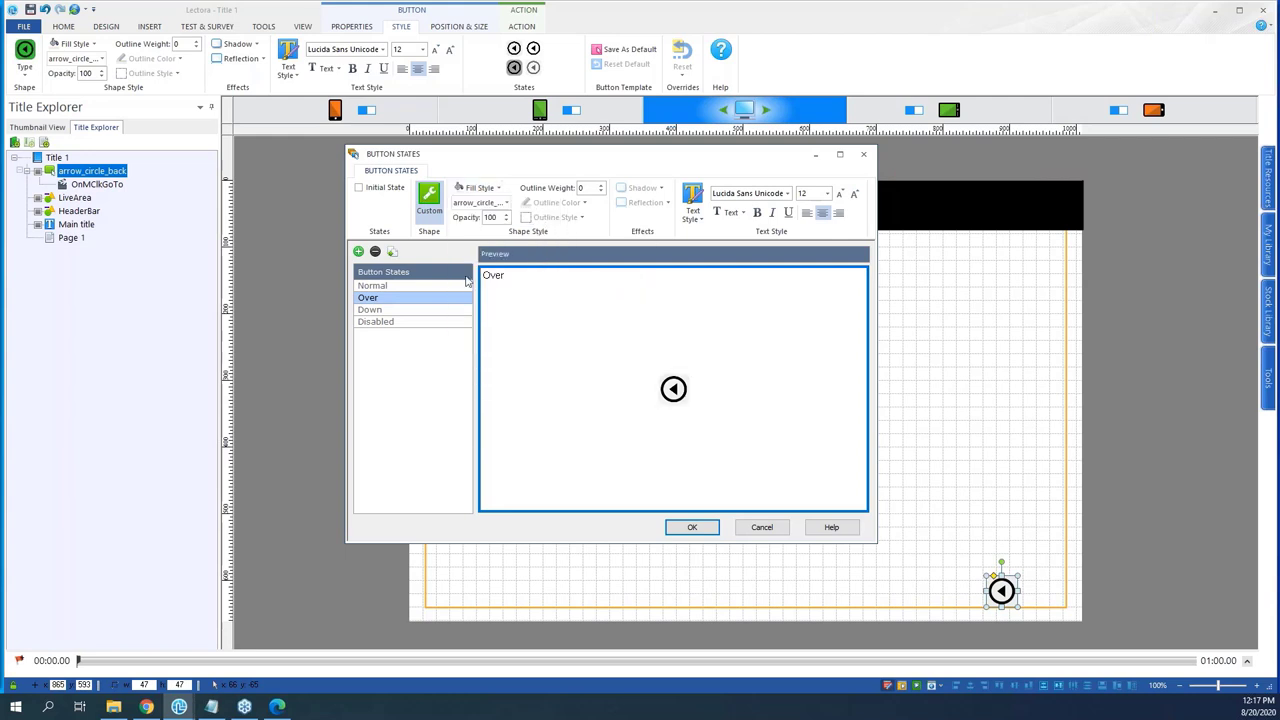
# - Review the Disabled state, try a basic shape type on the Normal state and accept the button state settings
pyautogui.click(421, 322)
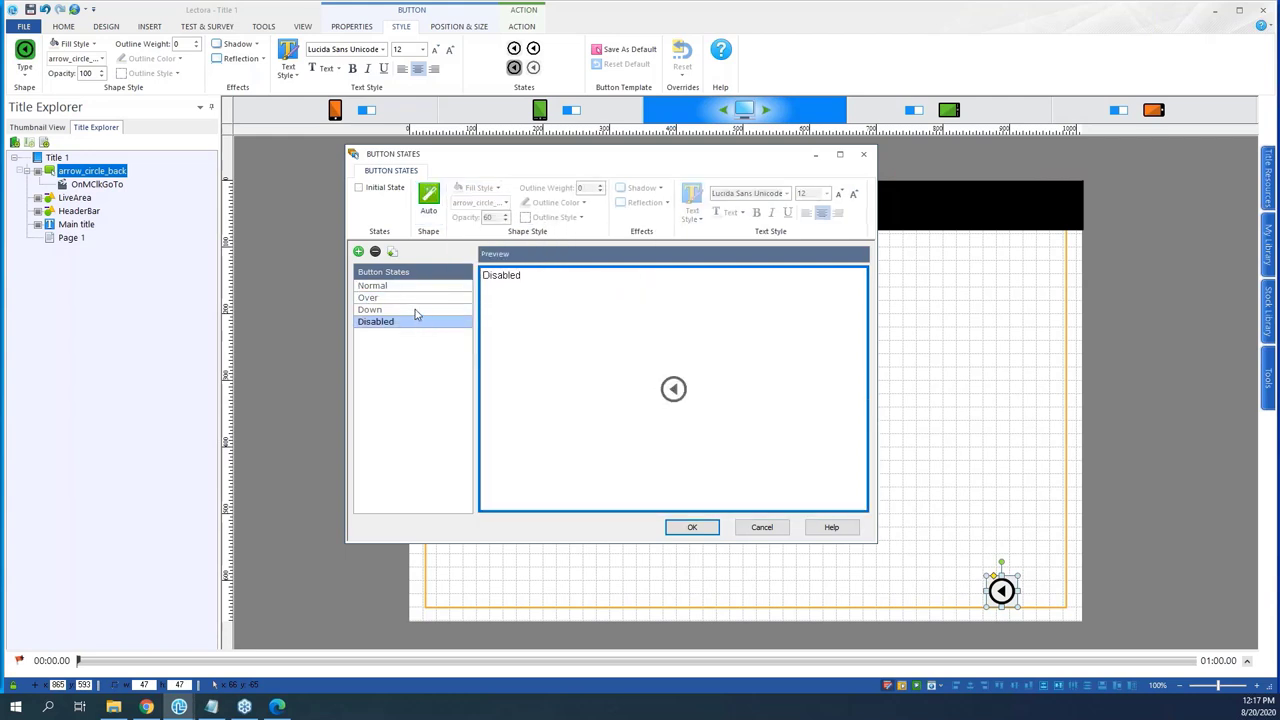
pyautogui.click(410, 287)
pyautogui.click(428, 210)
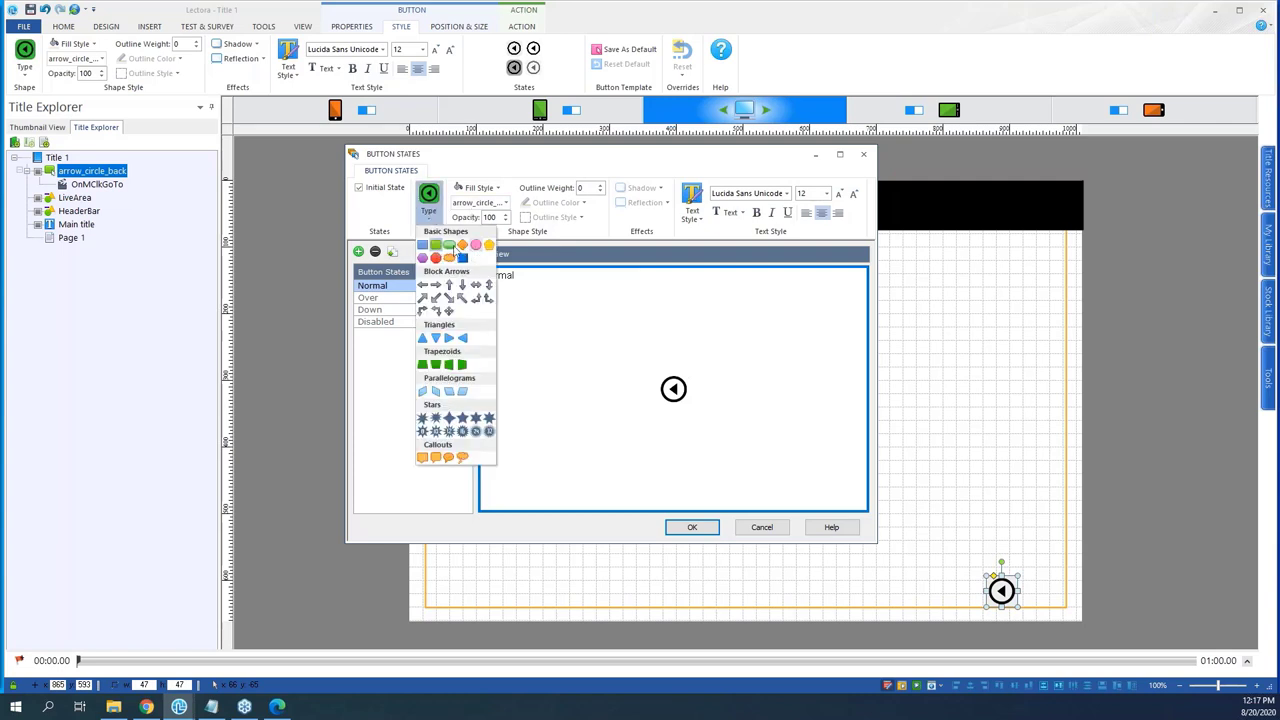
pyautogui.click(476, 248)
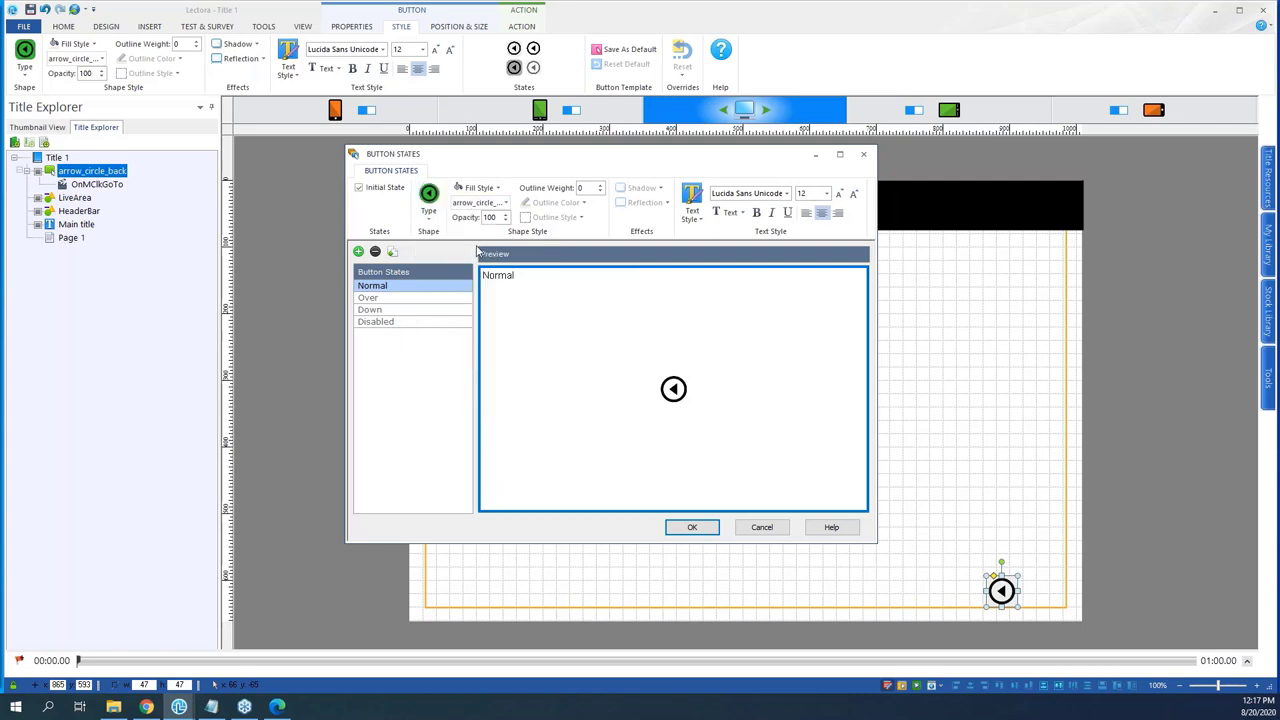
pyautogui.click(692, 527)
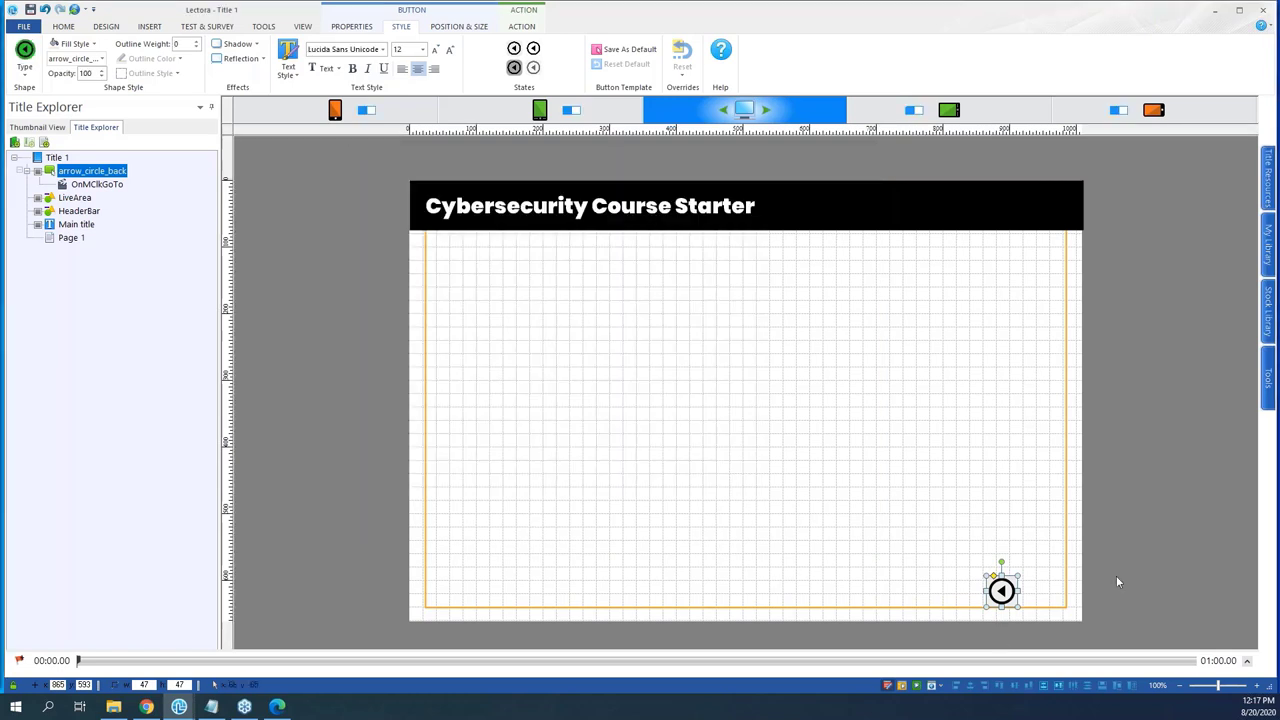
# - Duplicate the arrow_circle_back button in the title structure
pyautogui.click(1001, 591)
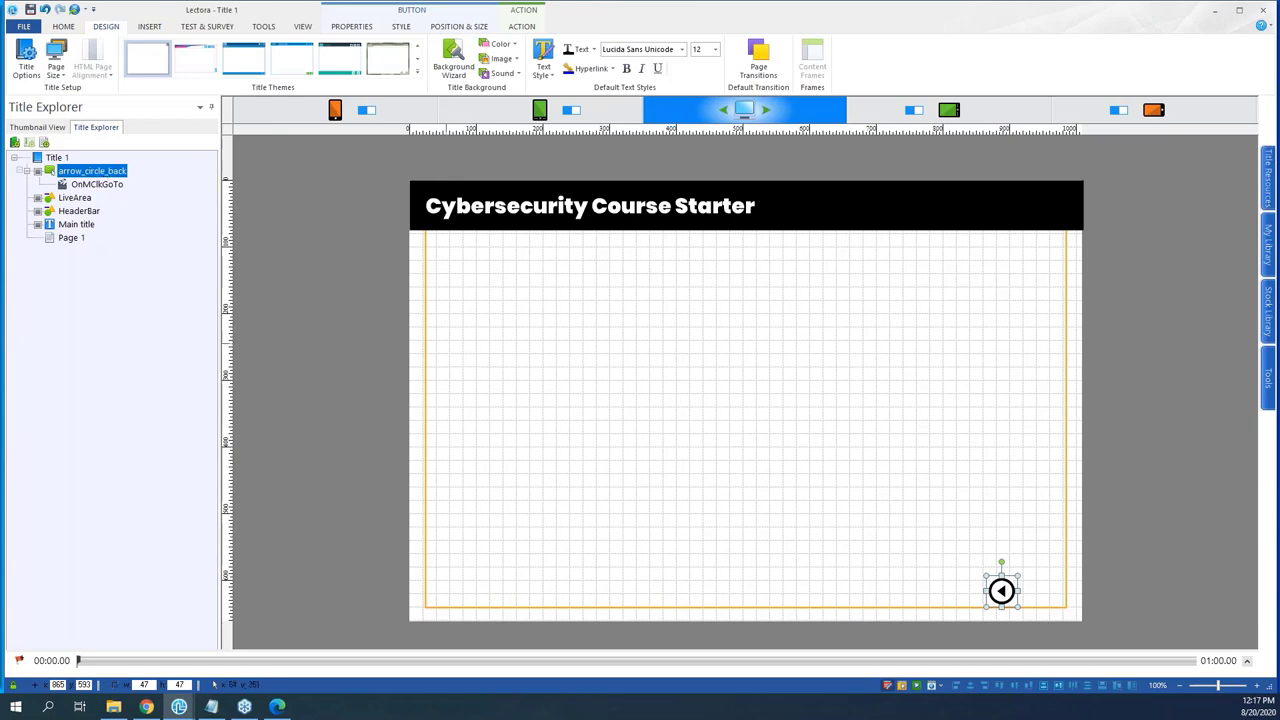
pyautogui.click(101, 172)
pyautogui.click(103, 178)
pyautogui.click(104, 173)
pyautogui.hotkey('ctrl', 'c')
pyautogui.hotkey('ctrl', 'v')
# - Rename the duplicated back arrow button as next
pyautogui.click(107, 199)
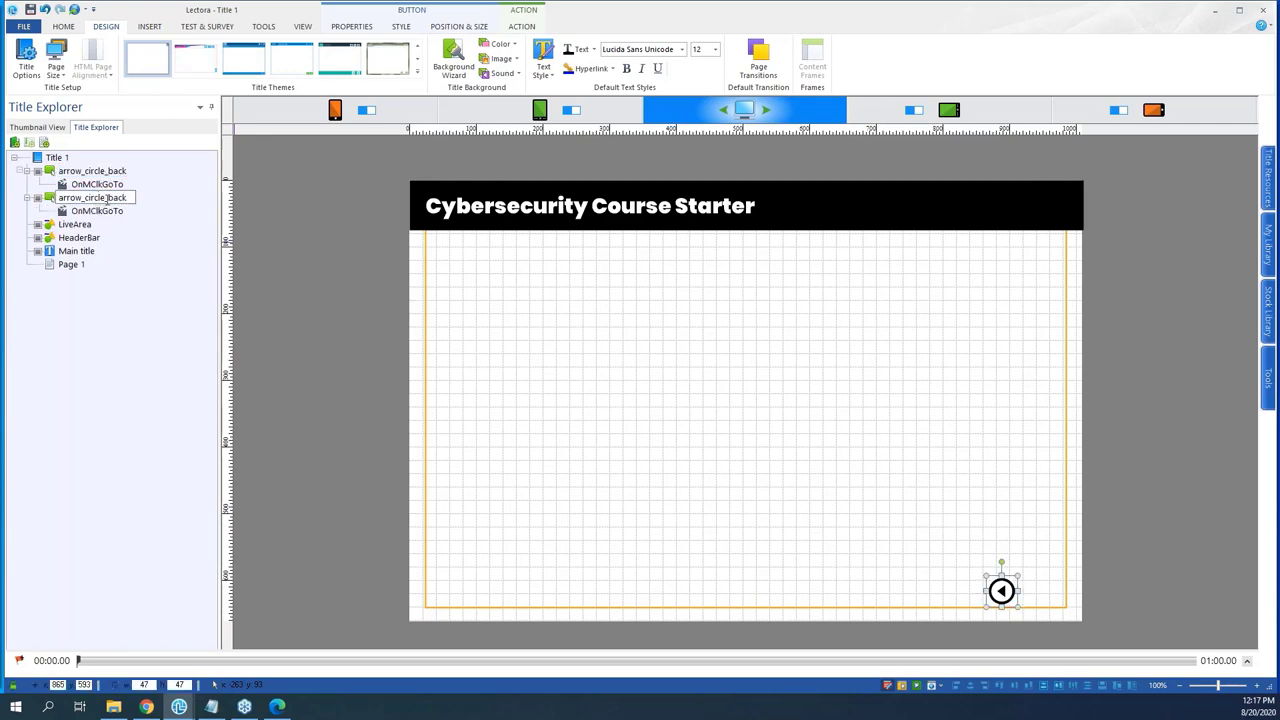
pyautogui.click(139, 199)
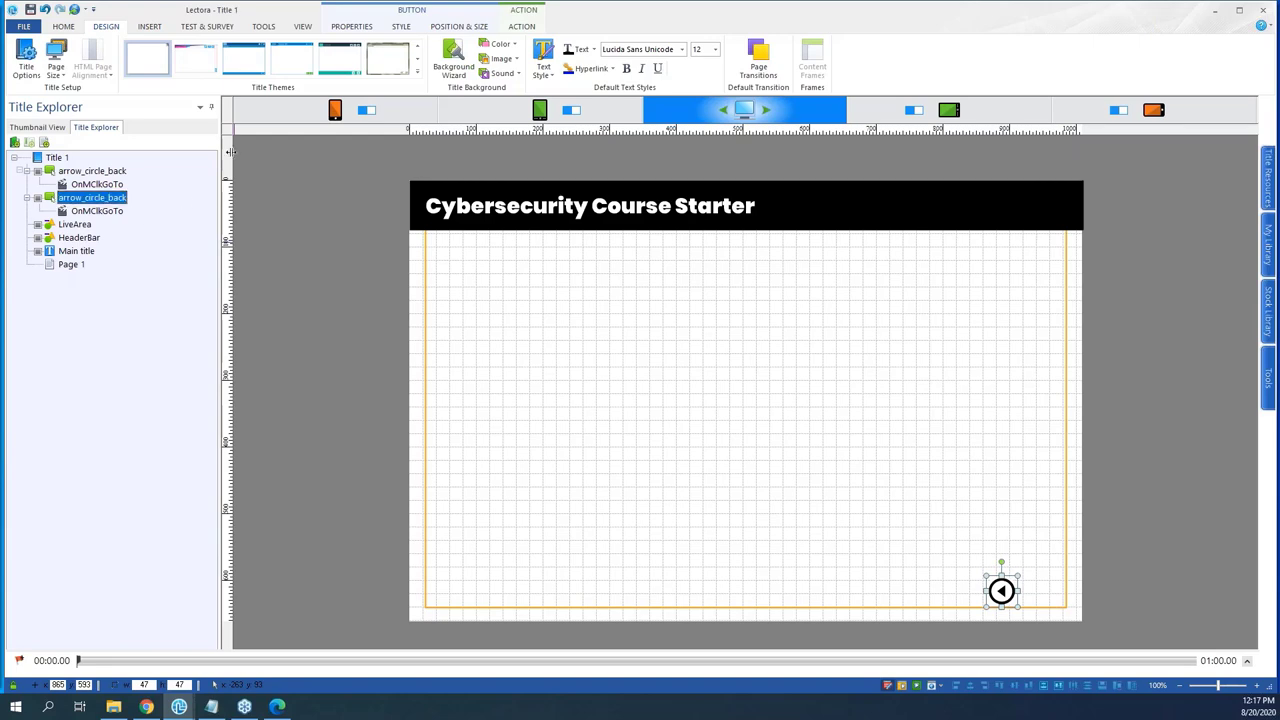
pyautogui.click(104, 196)
pyautogui.write('ne')
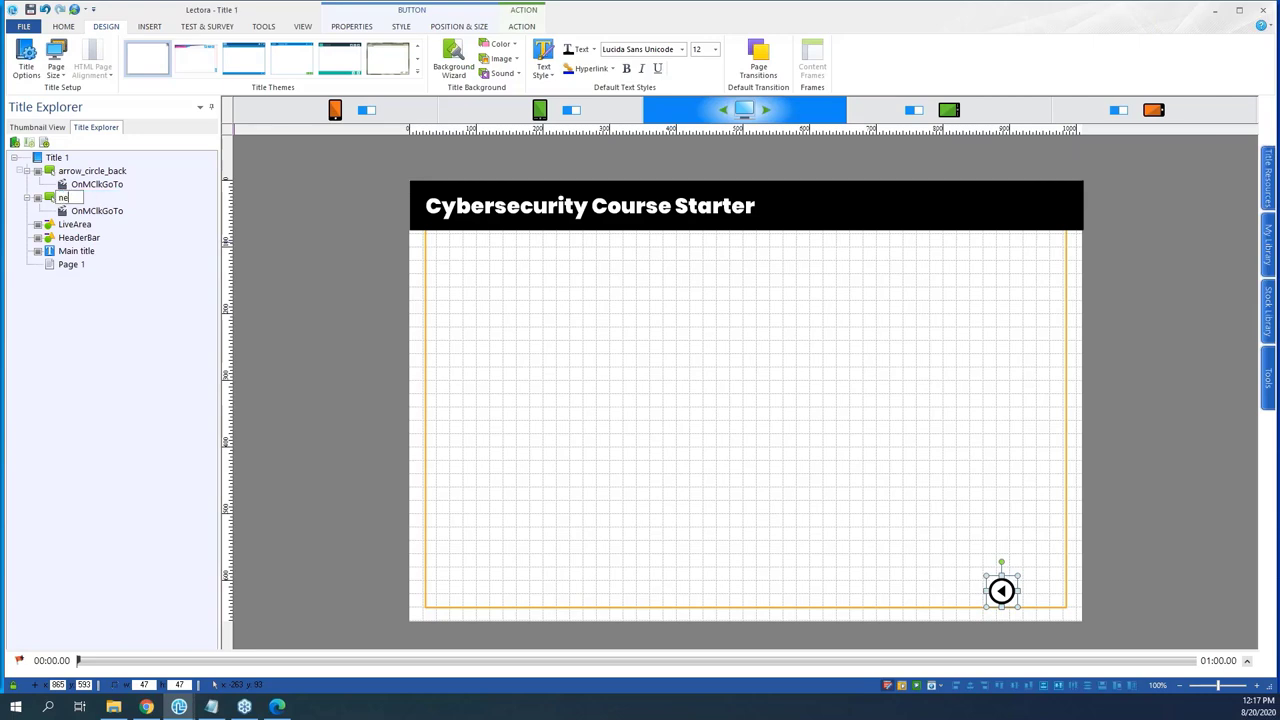
pyautogui.write('xt')
pyautogui.press('Return')
# - Rotate the next button to point right and place both buttons side by side in the live area's lower-right corner, next at about X 926, Y 590
pyautogui.moveTo(1003, 592)
pyautogui.mouseDown()
pyautogui.moveTo(1051, 591)
pyautogui.moveTo(1026, 592)
pyautogui.mouseUp()
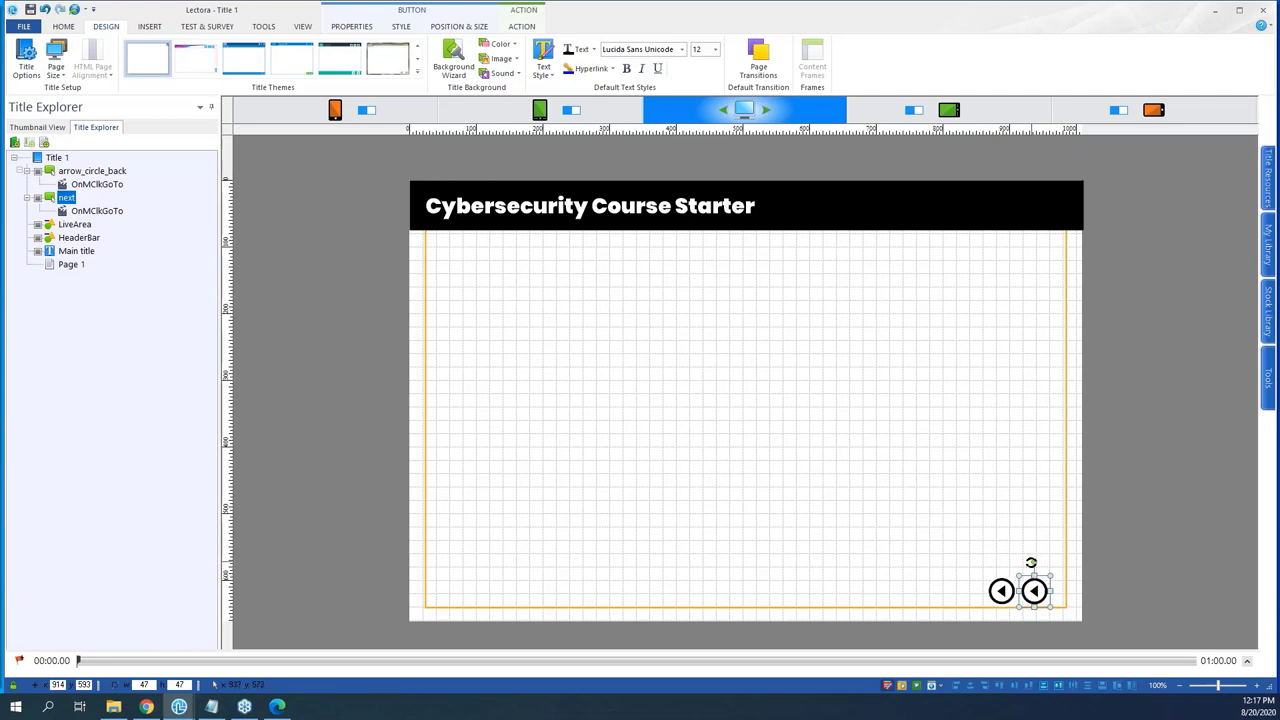
pyautogui.moveTo(1031, 563); pyautogui.dragTo(1009, 591)
pyautogui.click(1144, 574)
pyautogui.click(1036, 591)
pyautogui.click(1003, 591)
pyautogui.click(1022, 598)
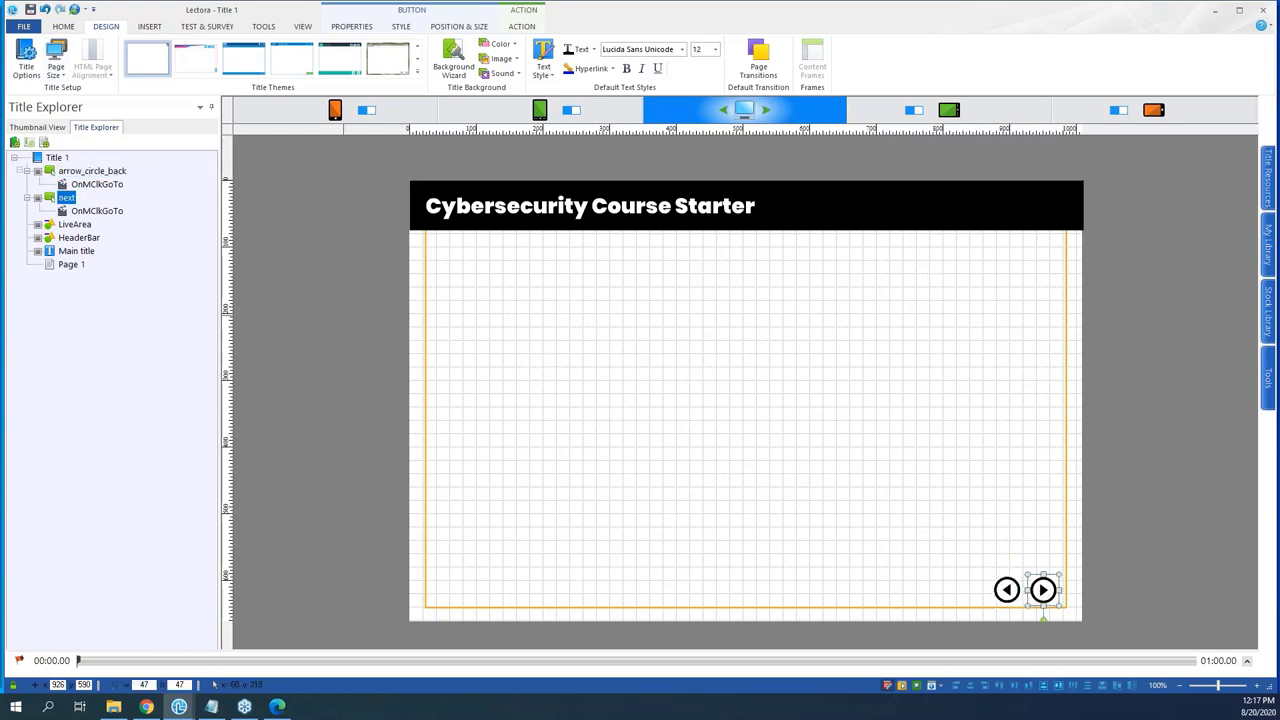
# - Check the back button's Go To action and set the target of the next button's action to Next Page
pyautogui.click(97, 185)
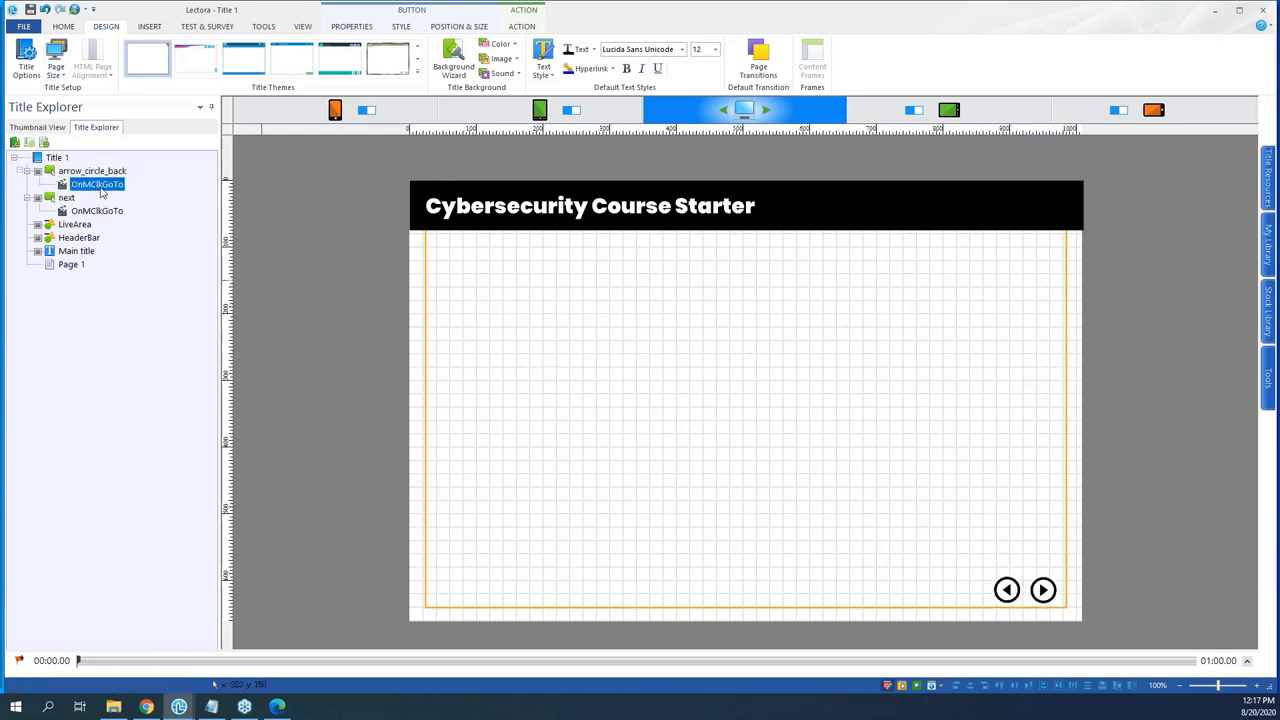
pyautogui.click(521, 26)
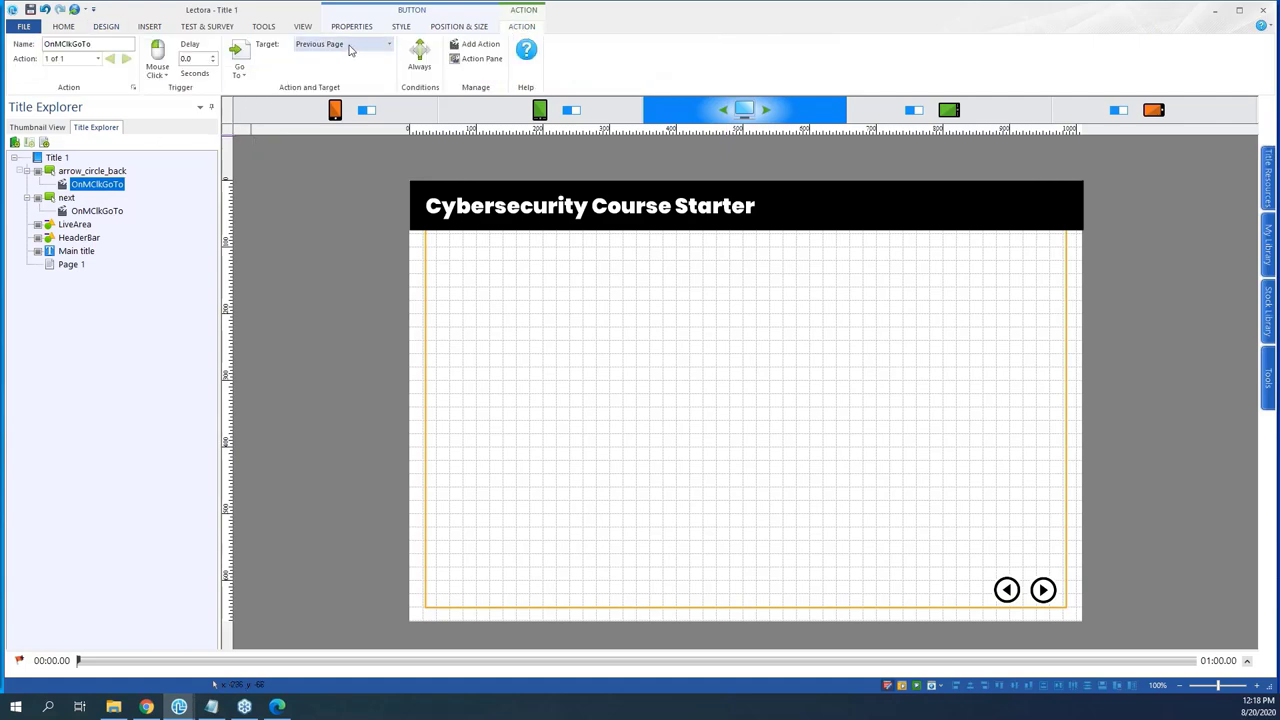
pyautogui.click(117, 211)
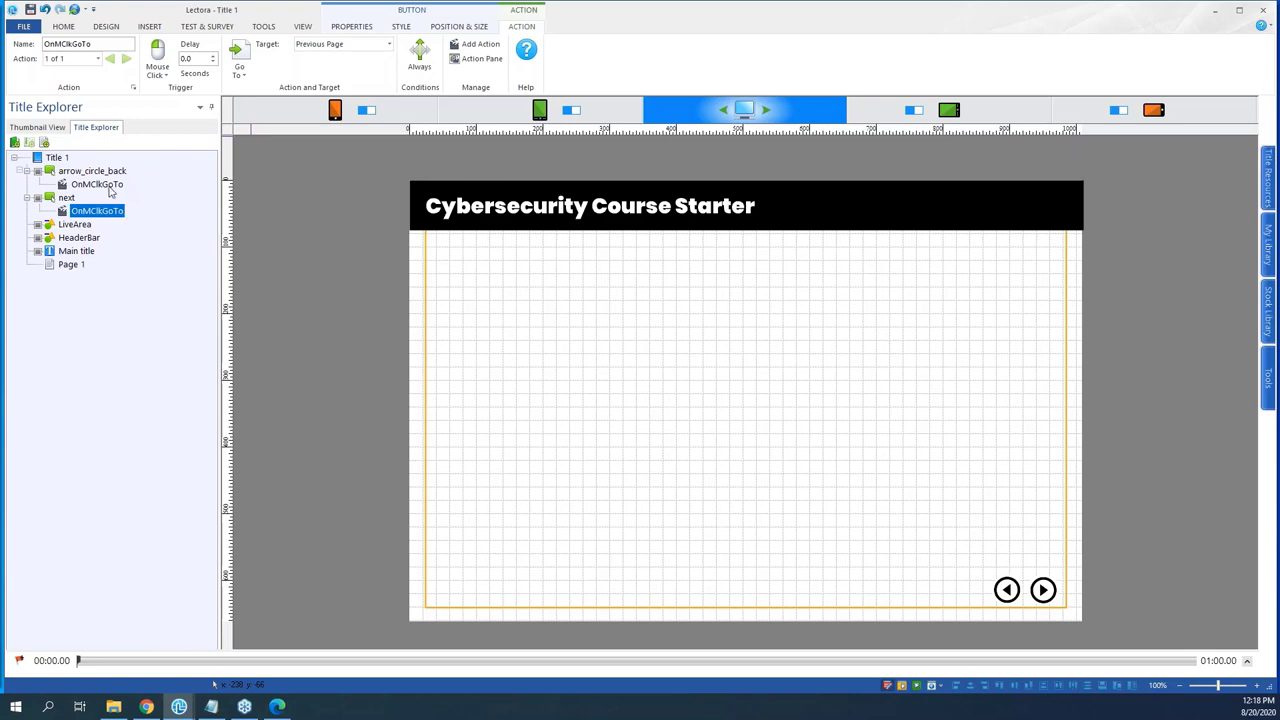
pyautogui.click(110, 186)
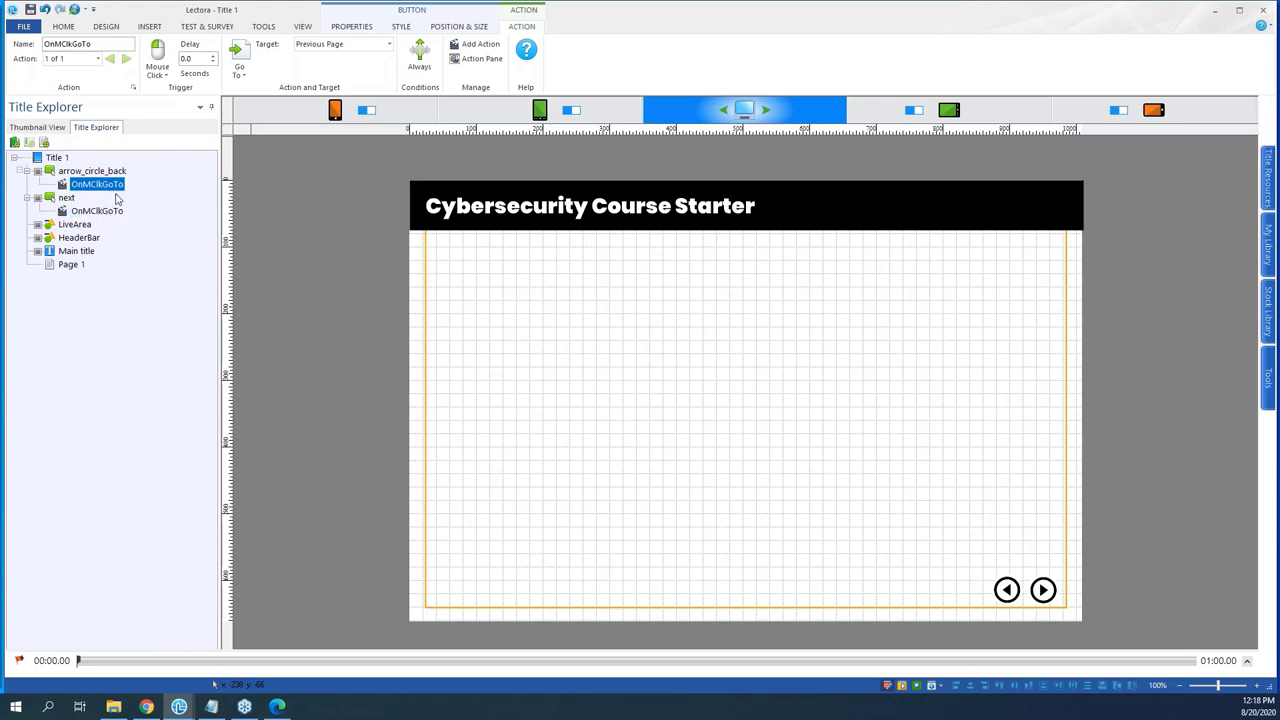
pyautogui.click(92, 212)
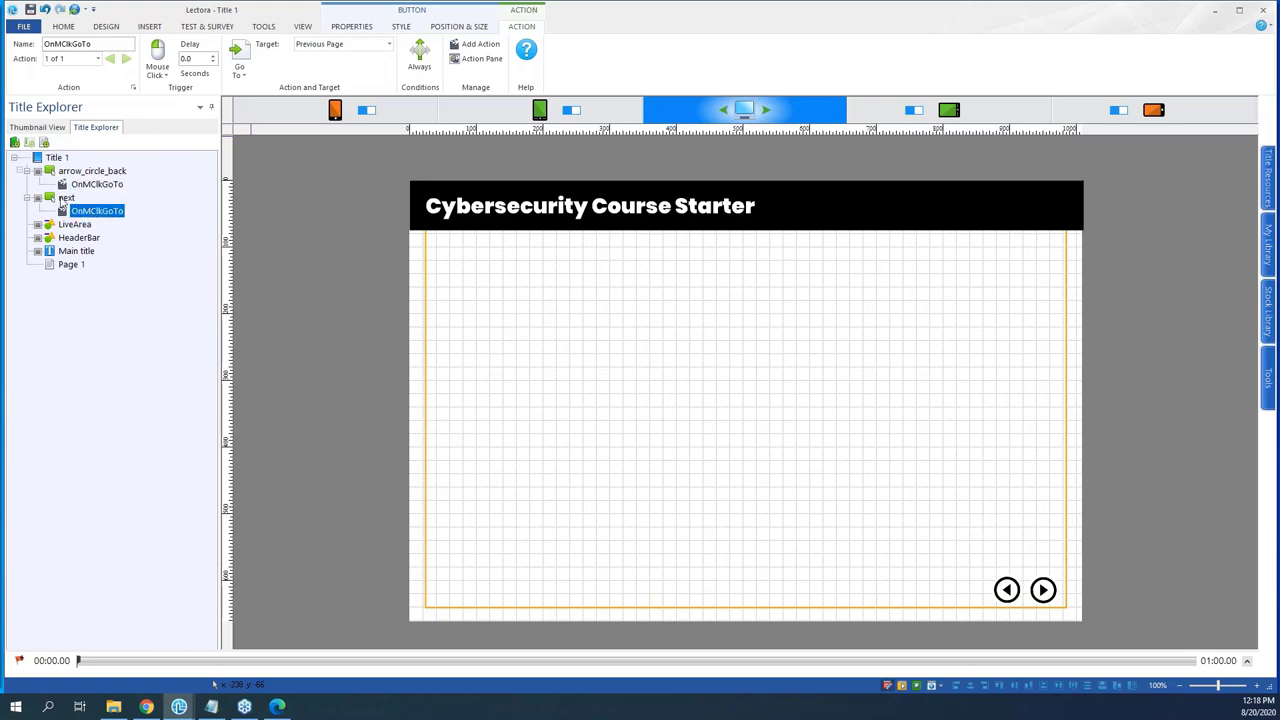
pyautogui.click(352, 45)
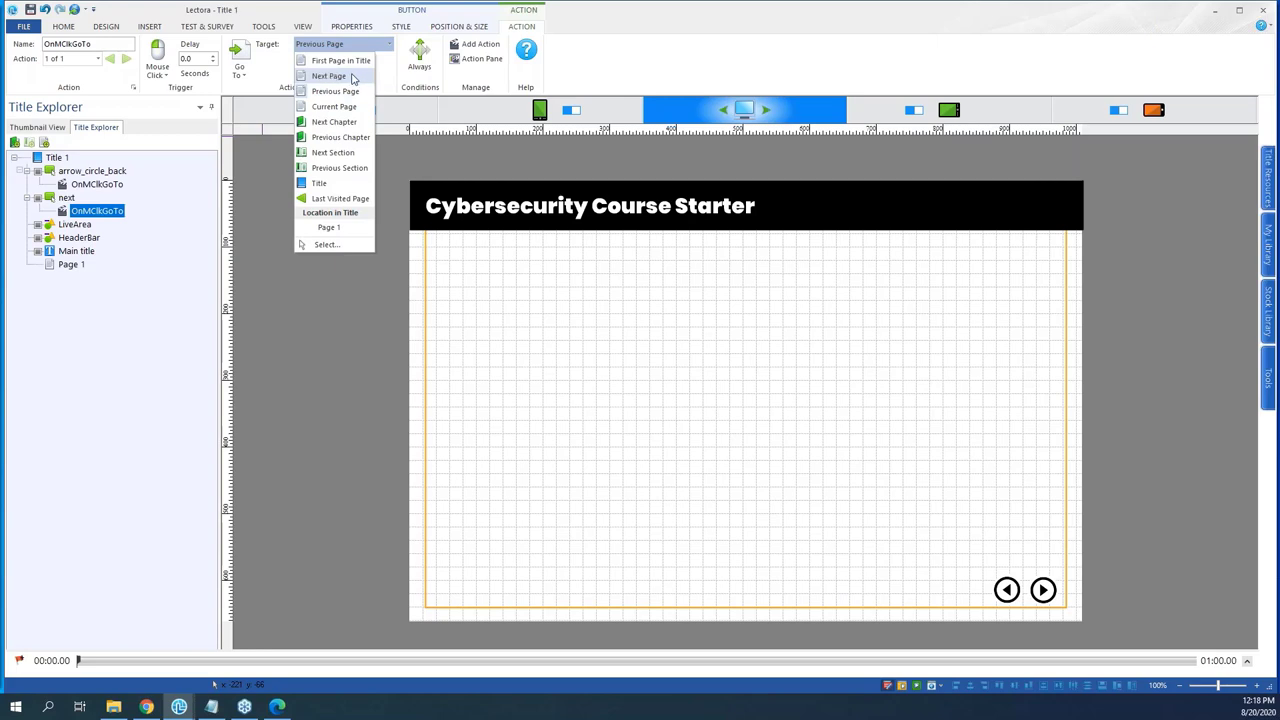
pyautogui.click(349, 77)
pyautogui.click(320, 238)
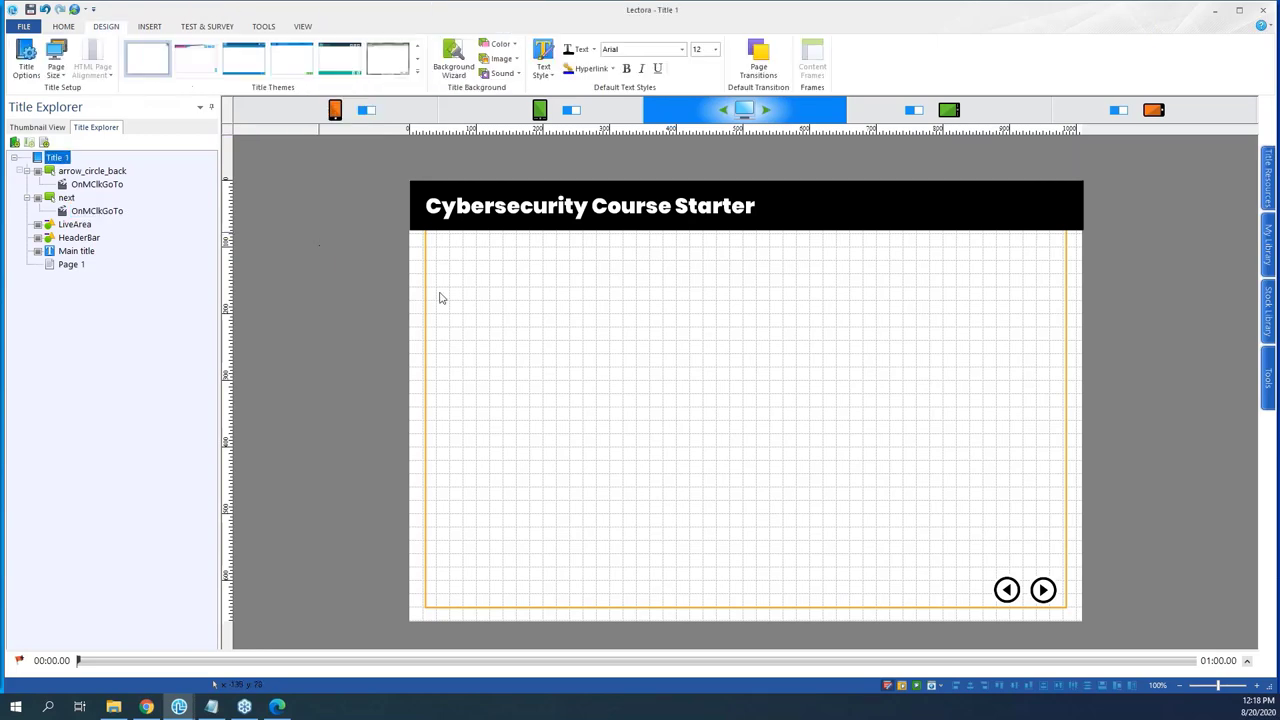
# - Group the arrow_circle_back and next buttons in the title structure and rename the group Nav
pyautogui.click(1003, 597)
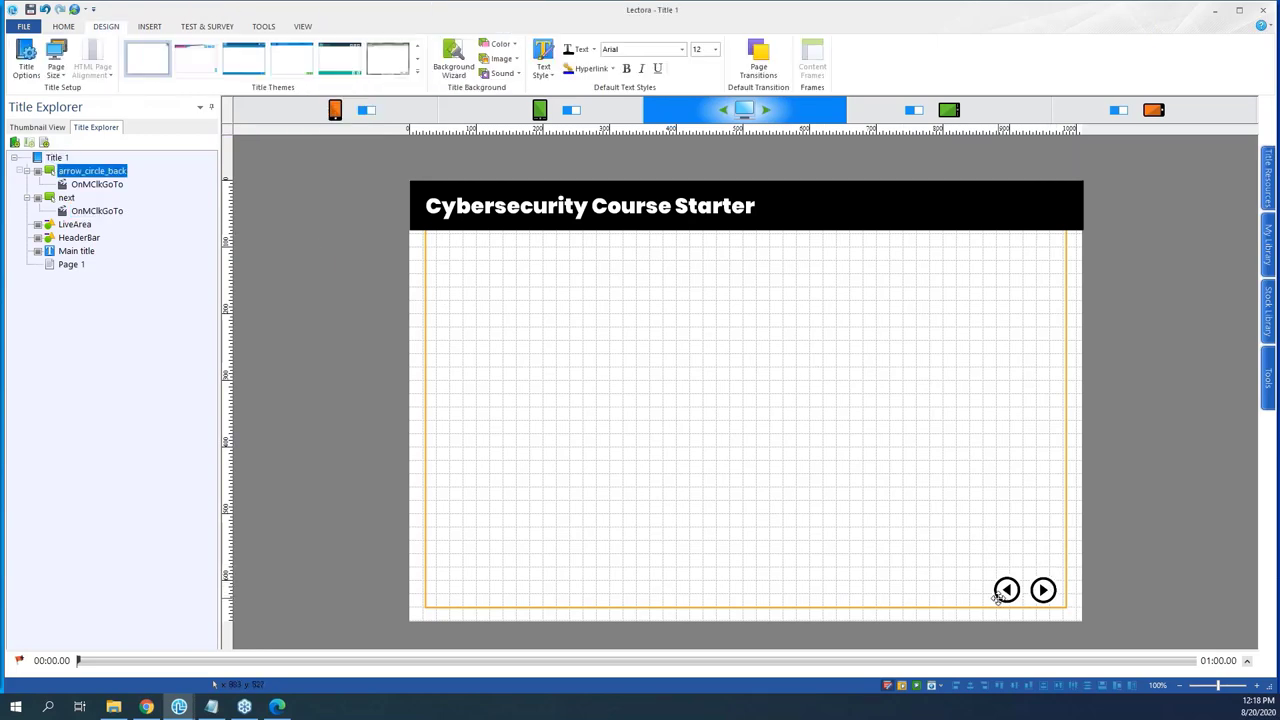
pyautogui.click(1045, 595)
pyautogui.click(90, 171)
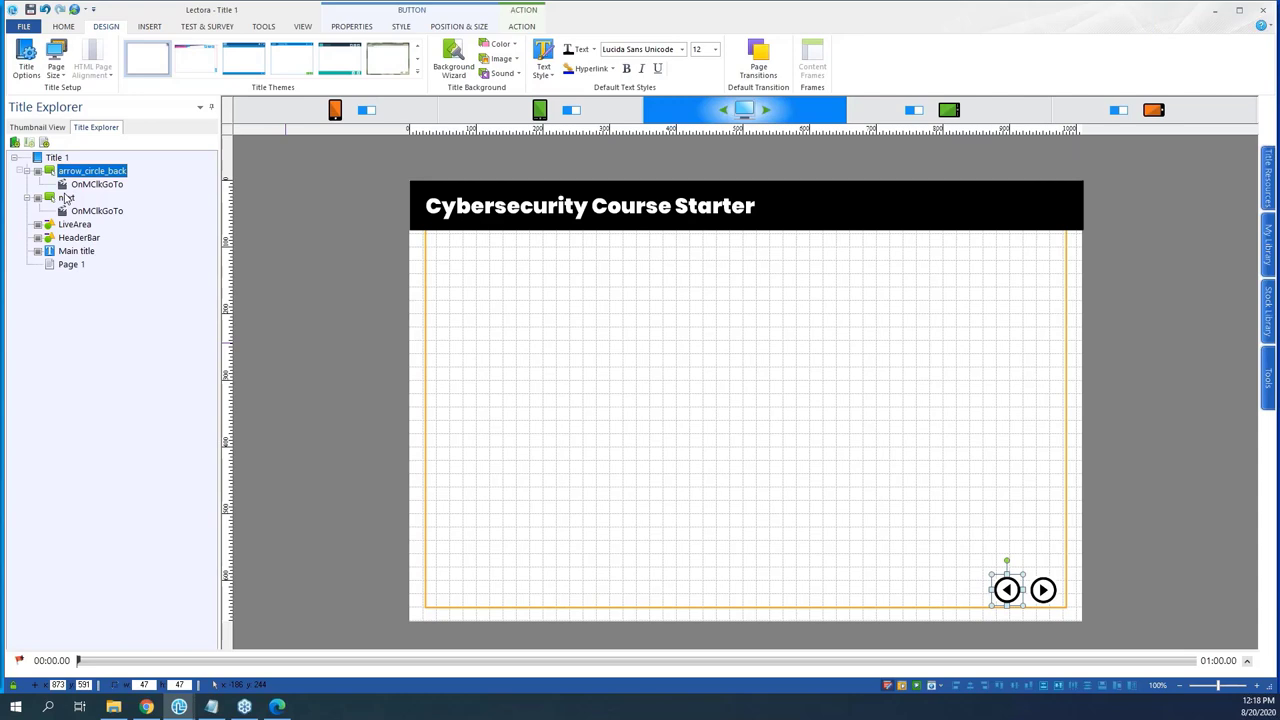
pyautogui.keyDown('ctrl'); pyautogui.click(65, 198); pyautogui.keyUp('ctrl')
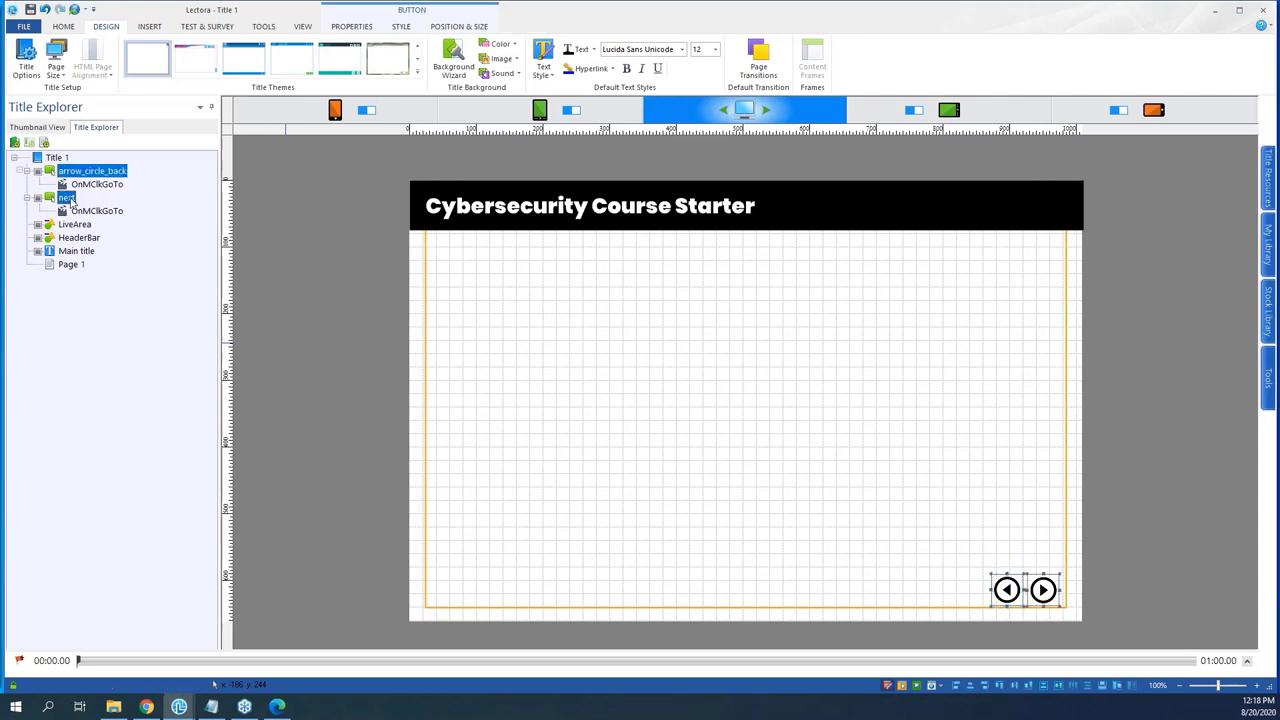
pyautogui.rightClick(70, 199)
pyautogui.click(122, 259)
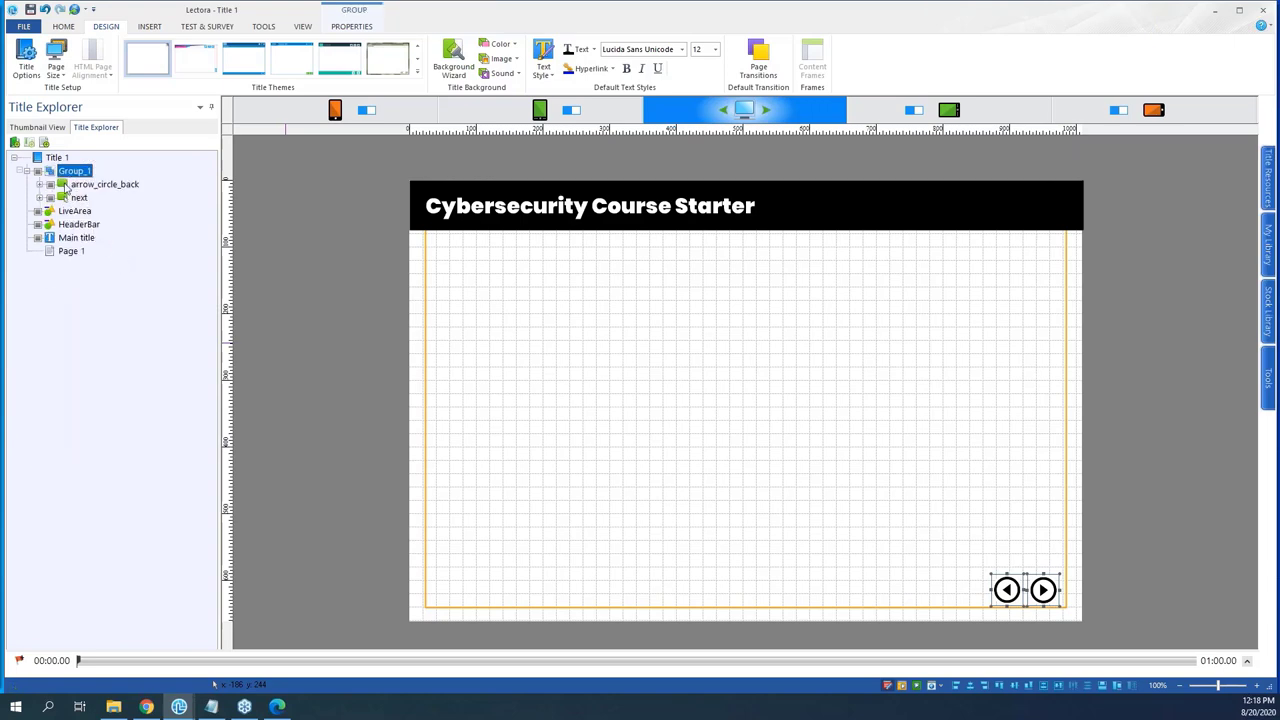
pyautogui.click(75, 171)
pyautogui.write('Nav')
pyautogui.click(296, 233)
# - Collapse and expand the Nav group and examine the two buttons it contains
pyautogui.click(26, 172)
pyautogui.click(26, 172)
pyautogui.click(26, 172)
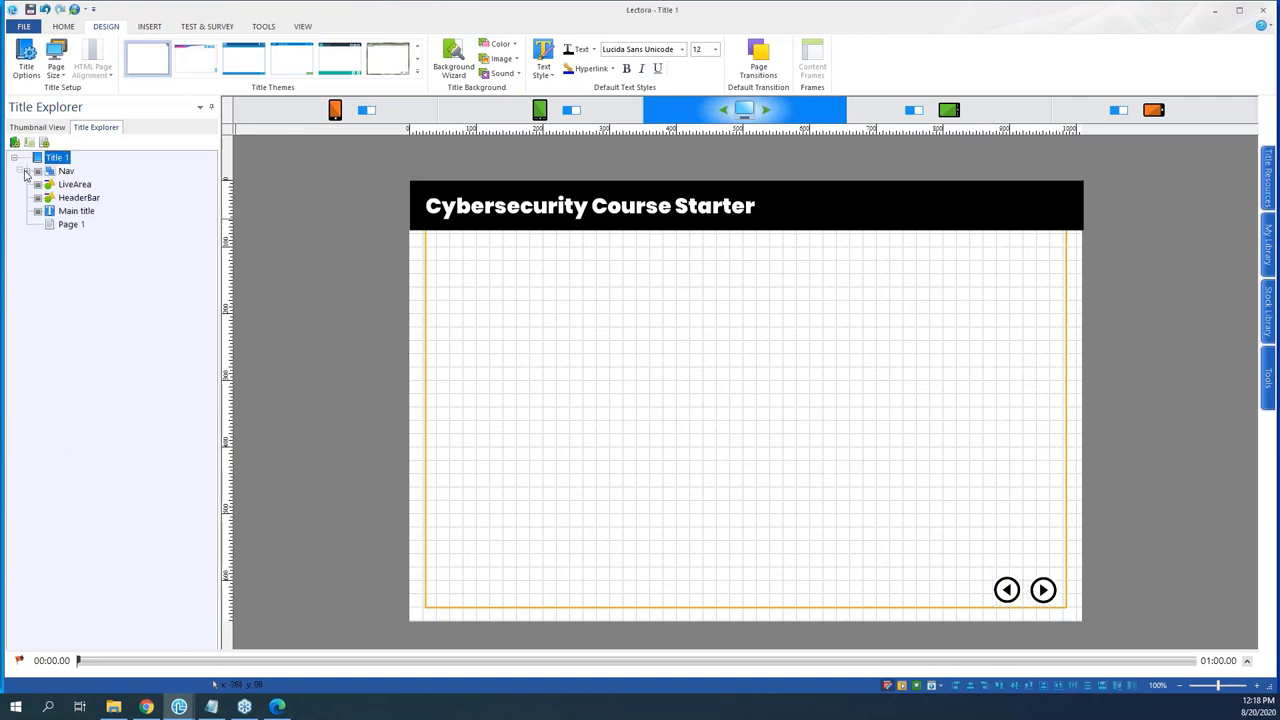
pyautogui.click(26, 172)
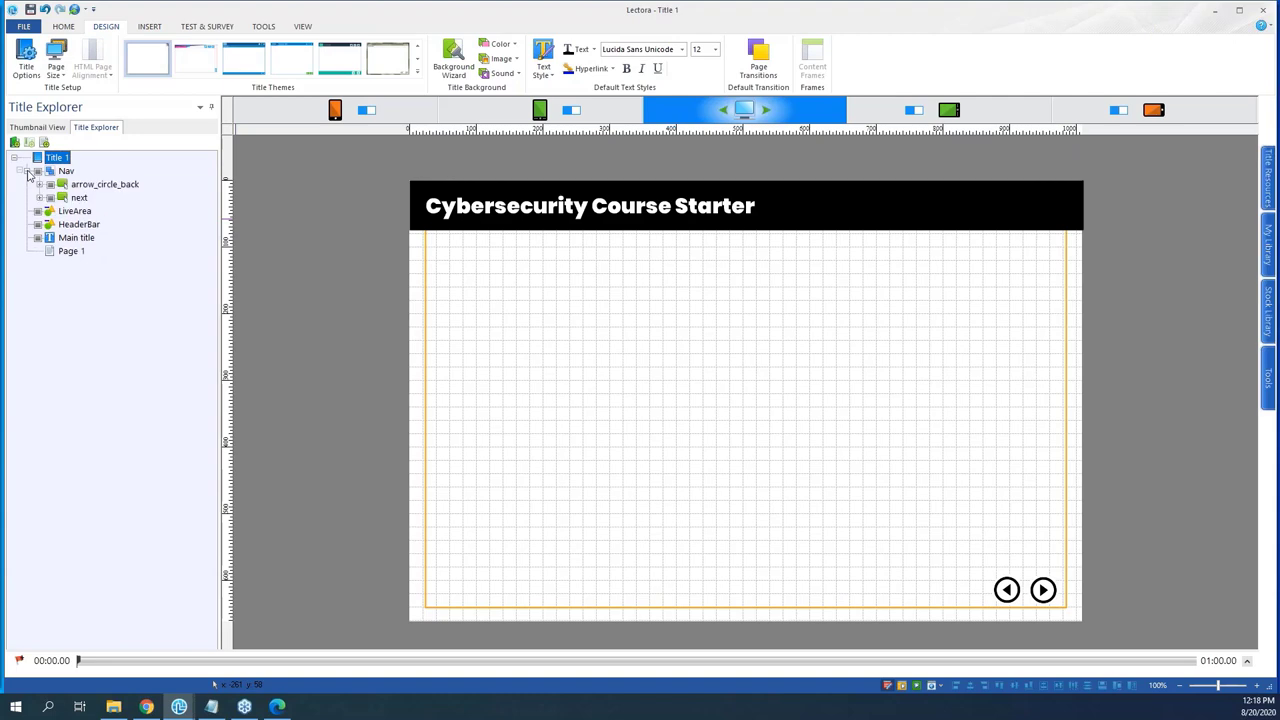
pyautogui.click(83, 185)
pyautogui.keyDown('ctrl'); pyautogui.click(85, 197); pyautogui.keyUp('ctrl')
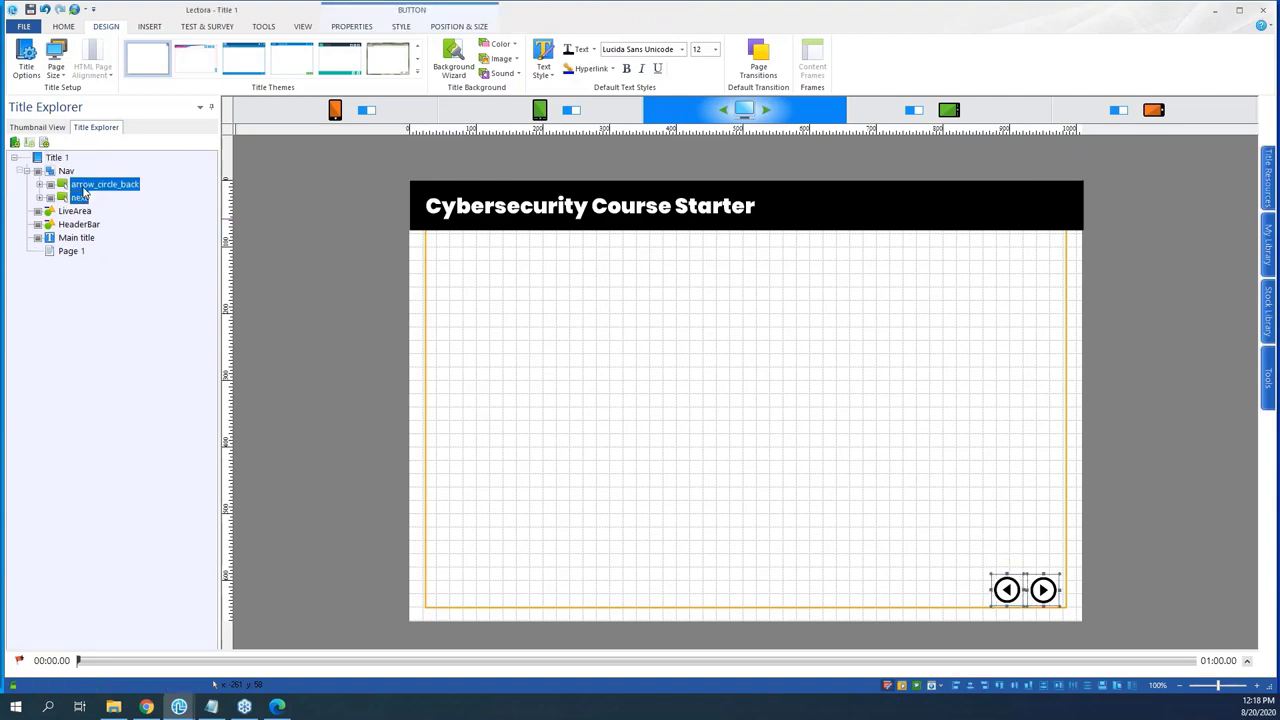
# - Group the HeaderBar shape and the Main title text together in the title structure
pyautogui.click(83, 211)
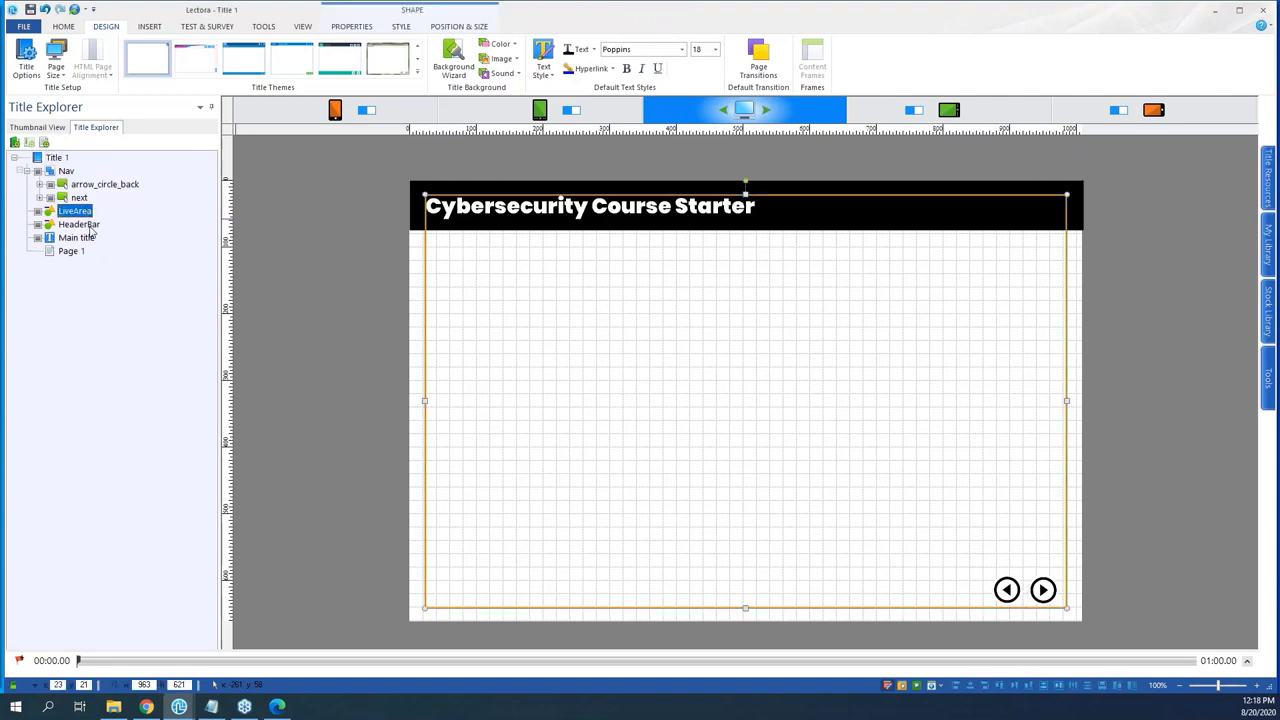
pyautogui.click(88, 225)
pyautogui.keyDown('ctrl'); pyautogui.click(88, 238); pyautogui.keyUp('ctrl')
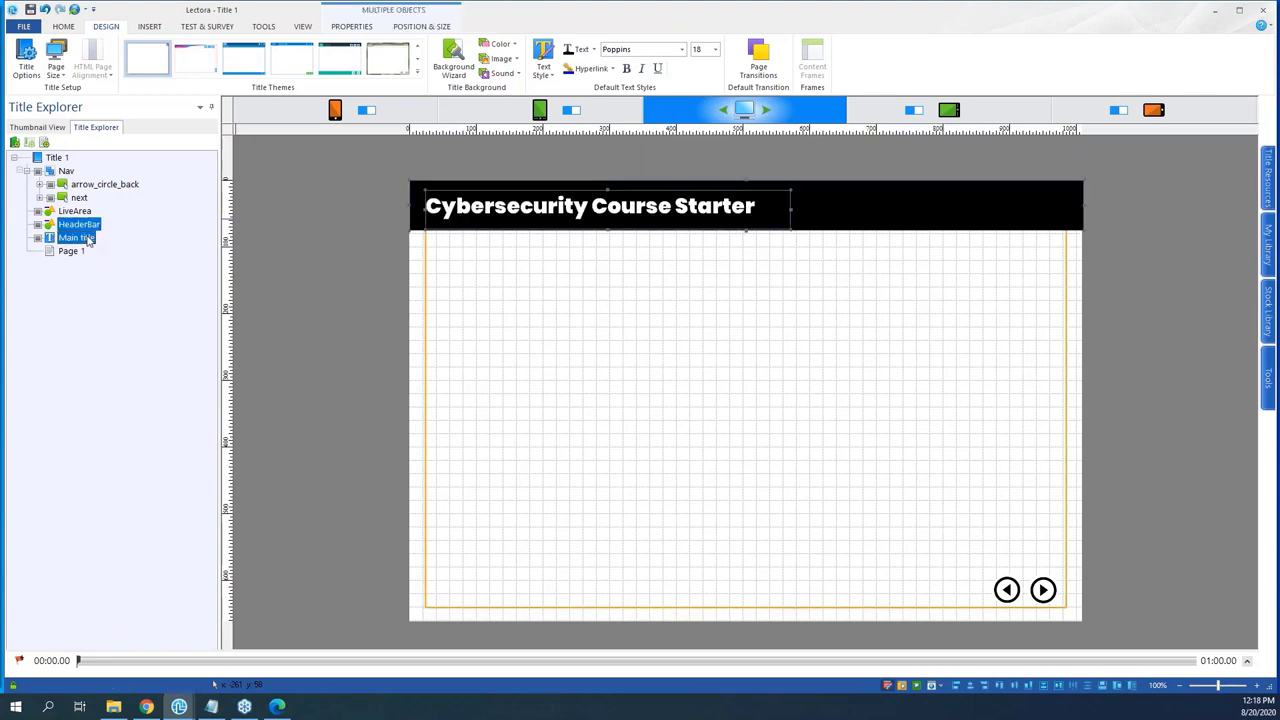
pyautogui.click(88, 238)
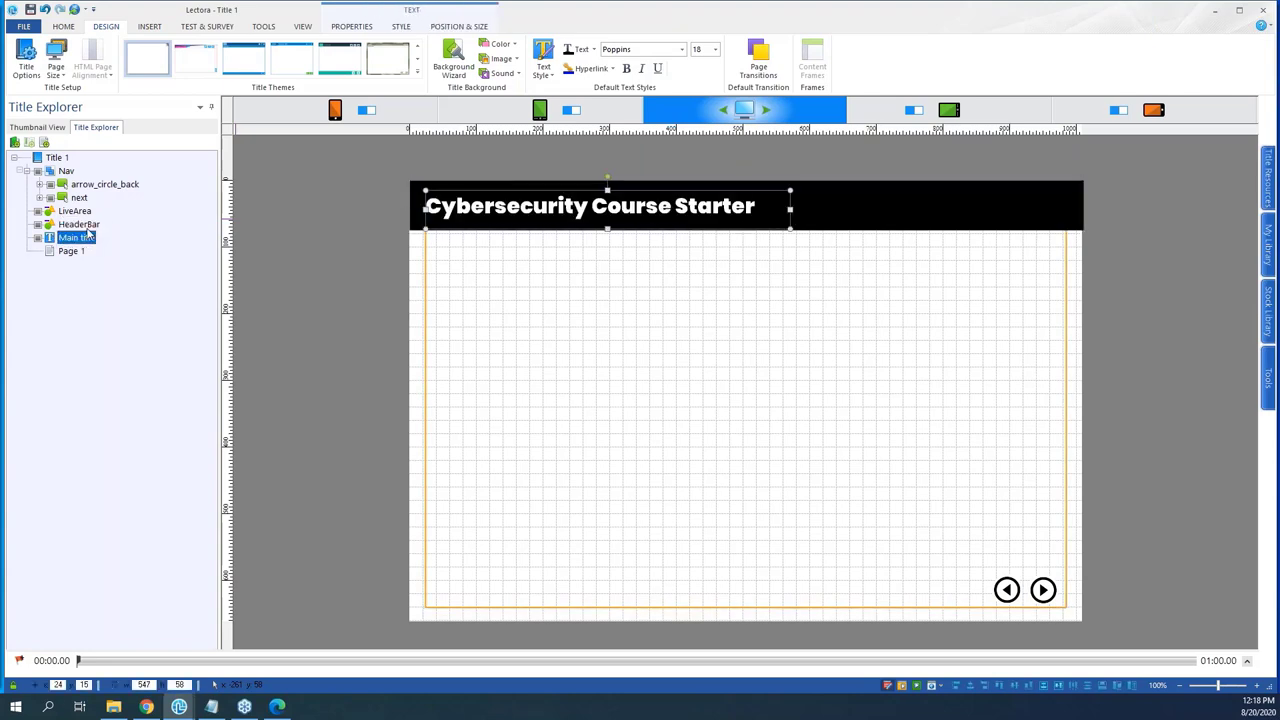
pyautogui.keyDown('ctrl'); pyautogui.click(88, 227); pyautogui.keyUp('ctrl')
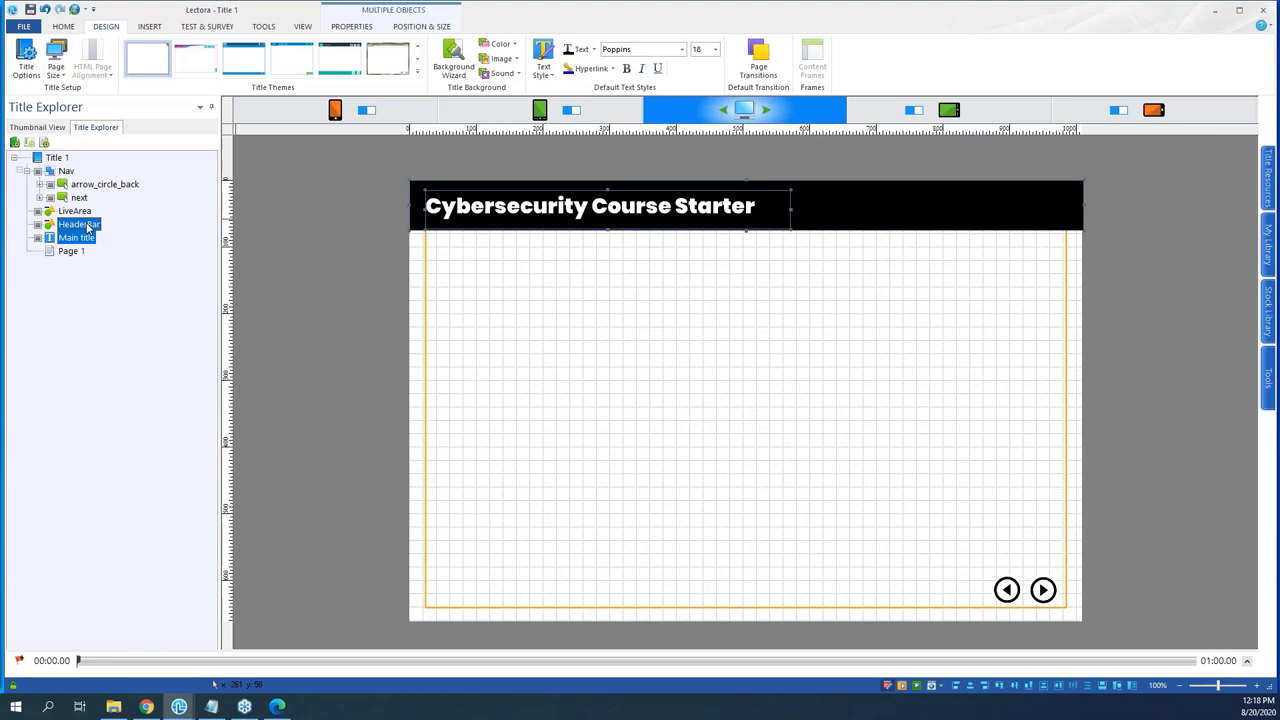
pyautogui.rightClick(93, 226)
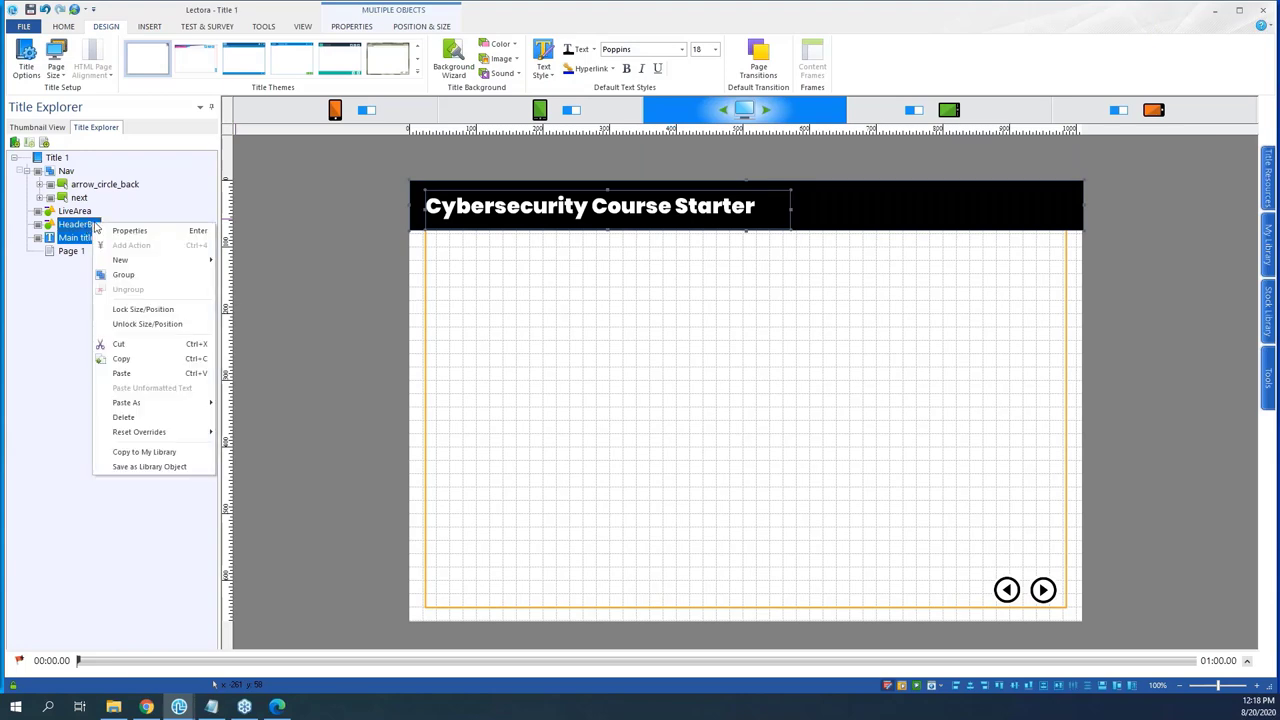
pyautogui.click(129, 280)
# - Rename the new group holding the header bar and main title as Course Title
pyautogui.click(76, 227)
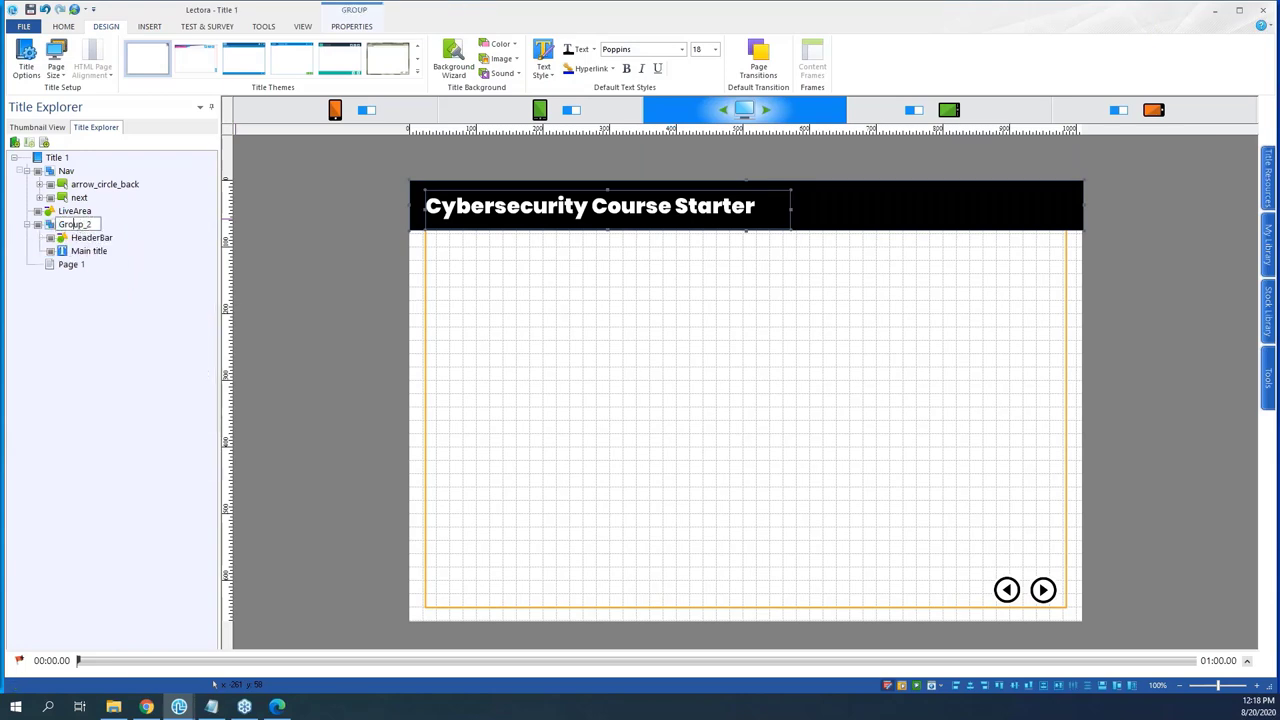
pyautogui.doubleClick(92, 224)
pyautogui.write('Course Title')
pyautogui.press('Return')
pyautogui.click(292, 257)
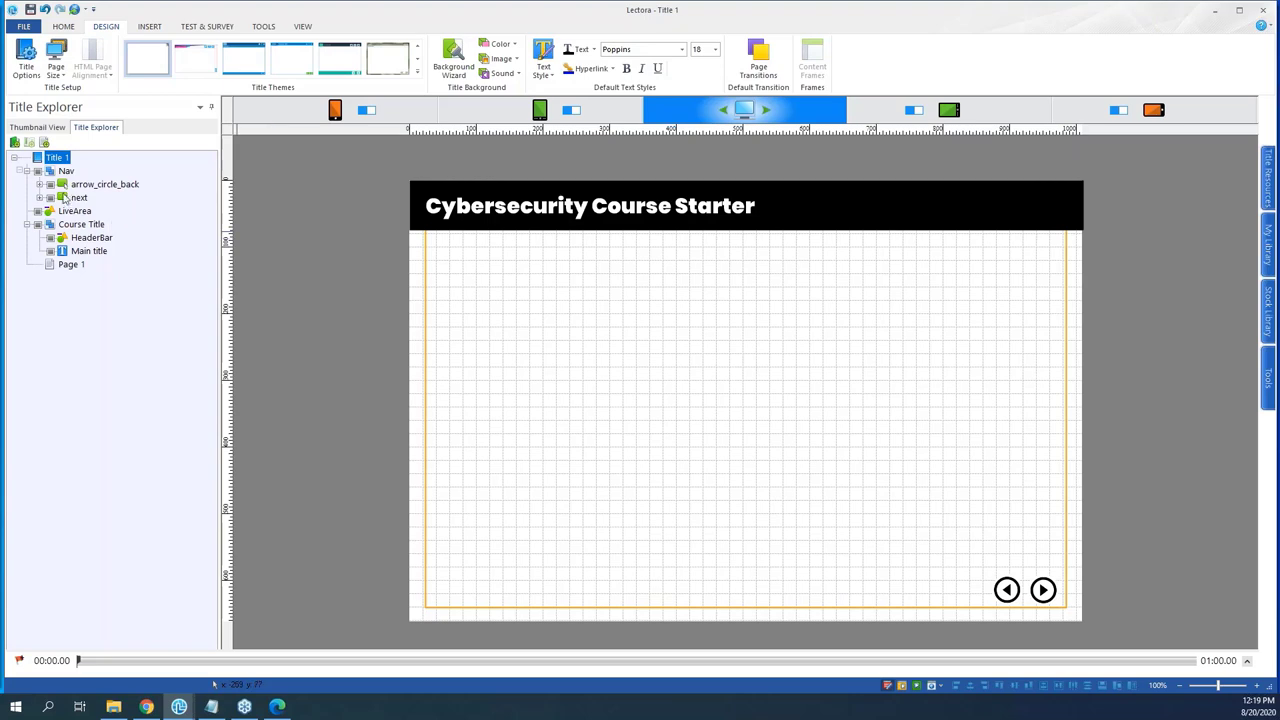
# - Rename the top-level title as Cybersecurity Course Starter and save it under the new name
pyautogui.click(72, 265)
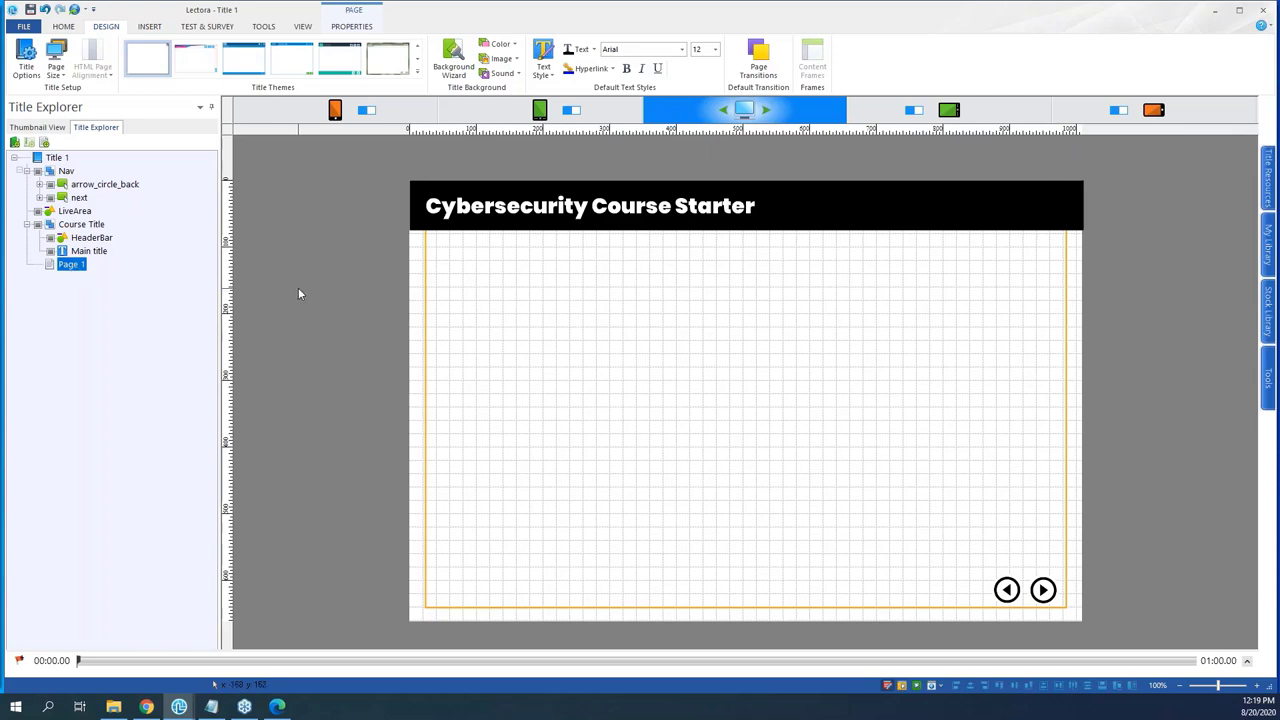
pyautogui.click(55, 158)
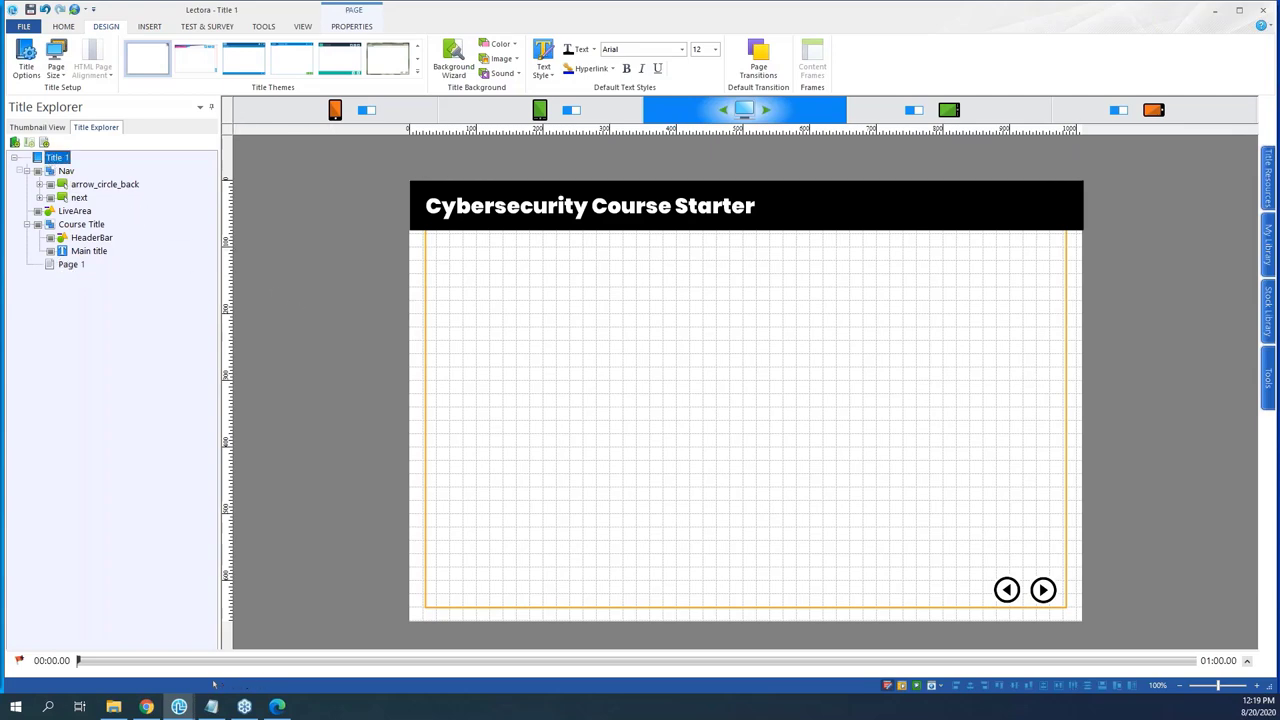
pyautogui.click(56, 158)
pyautogui.write('Cou')
pyautogui.press('BackSpace')
pyautogui.press('BackSpace')
pyautogui.press('BackSpace')
pyautogui.write('Cybersecurity Cours')
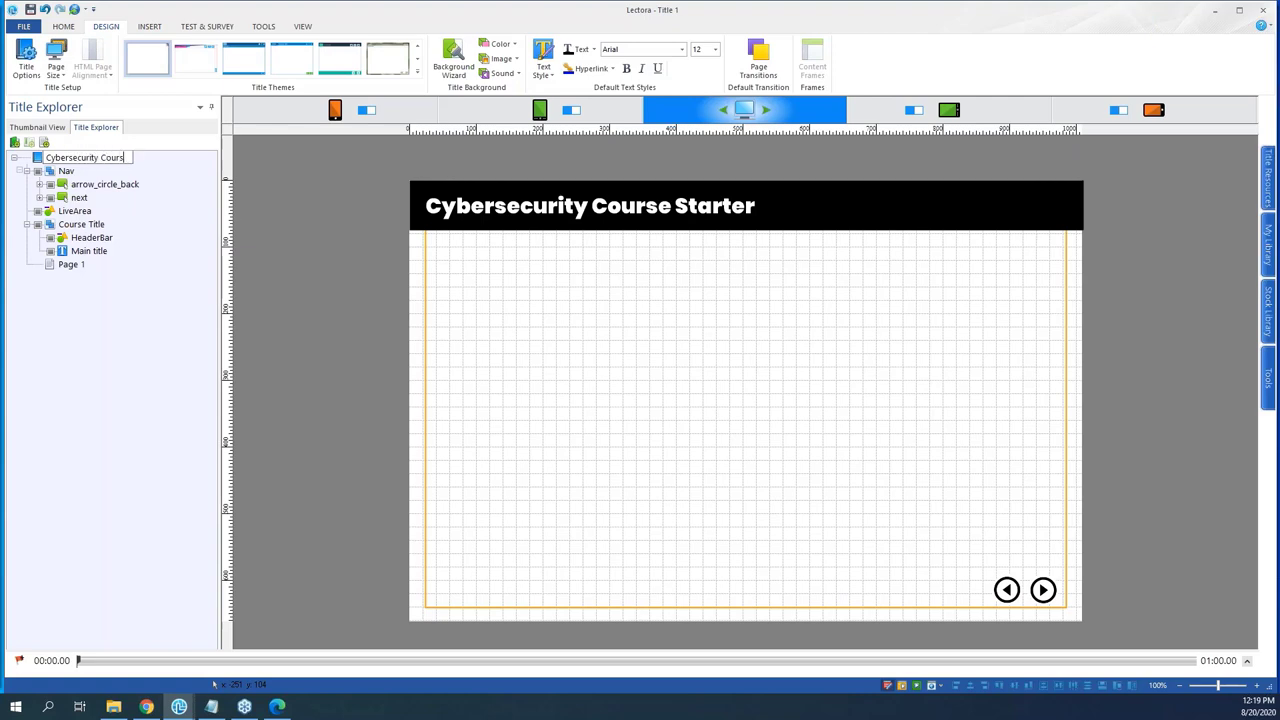
pyautogui.write('e Starter')
pyautogui.press('Return')
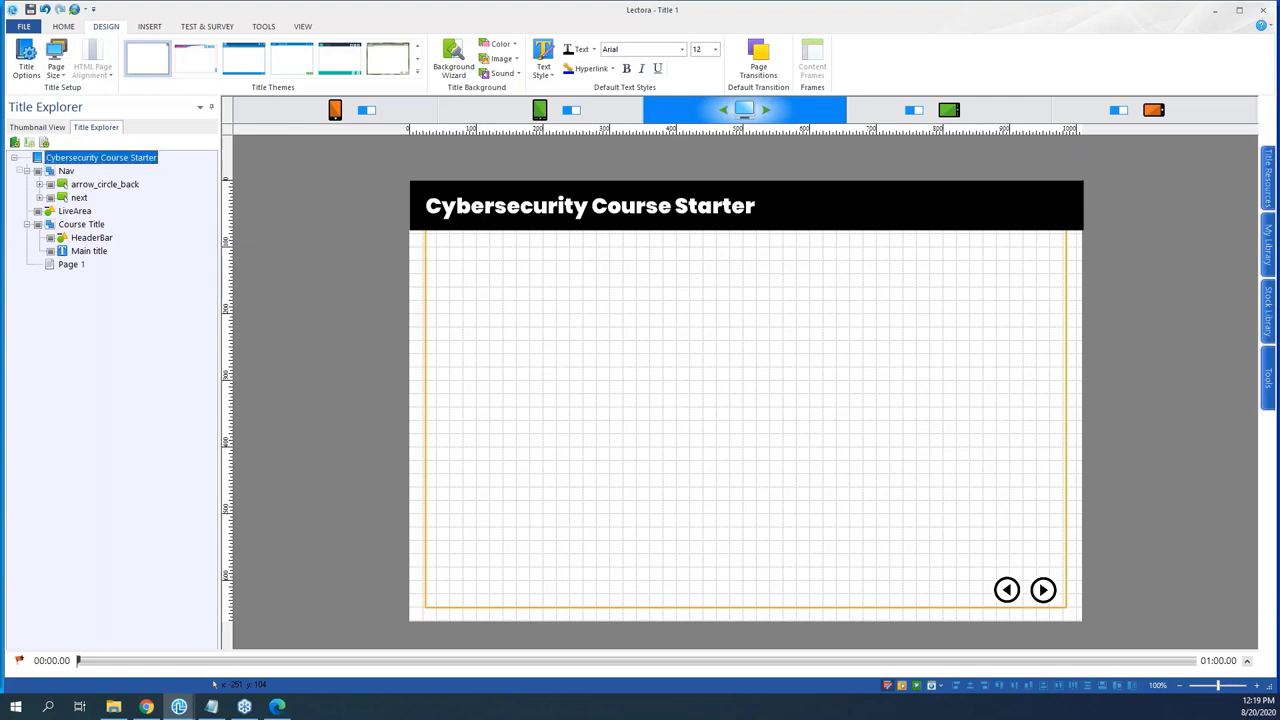
pyautogui.click(30, 8)
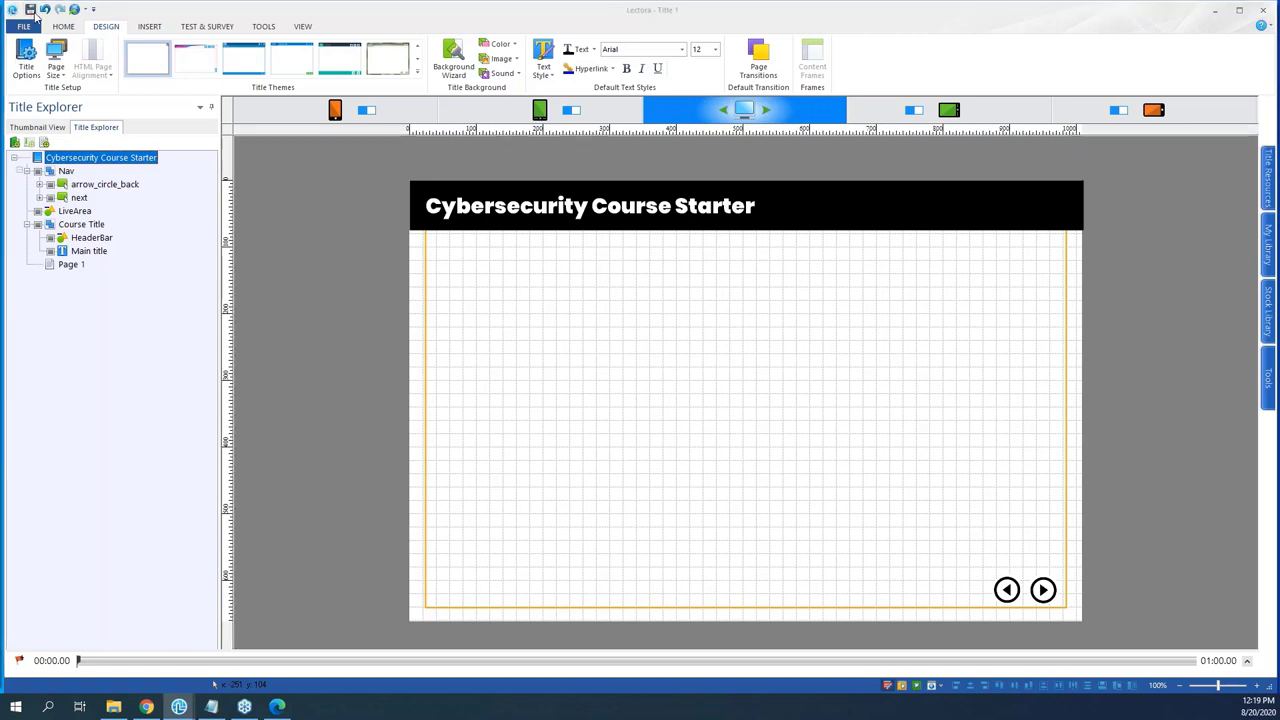
pyautogui.click(588, 390)
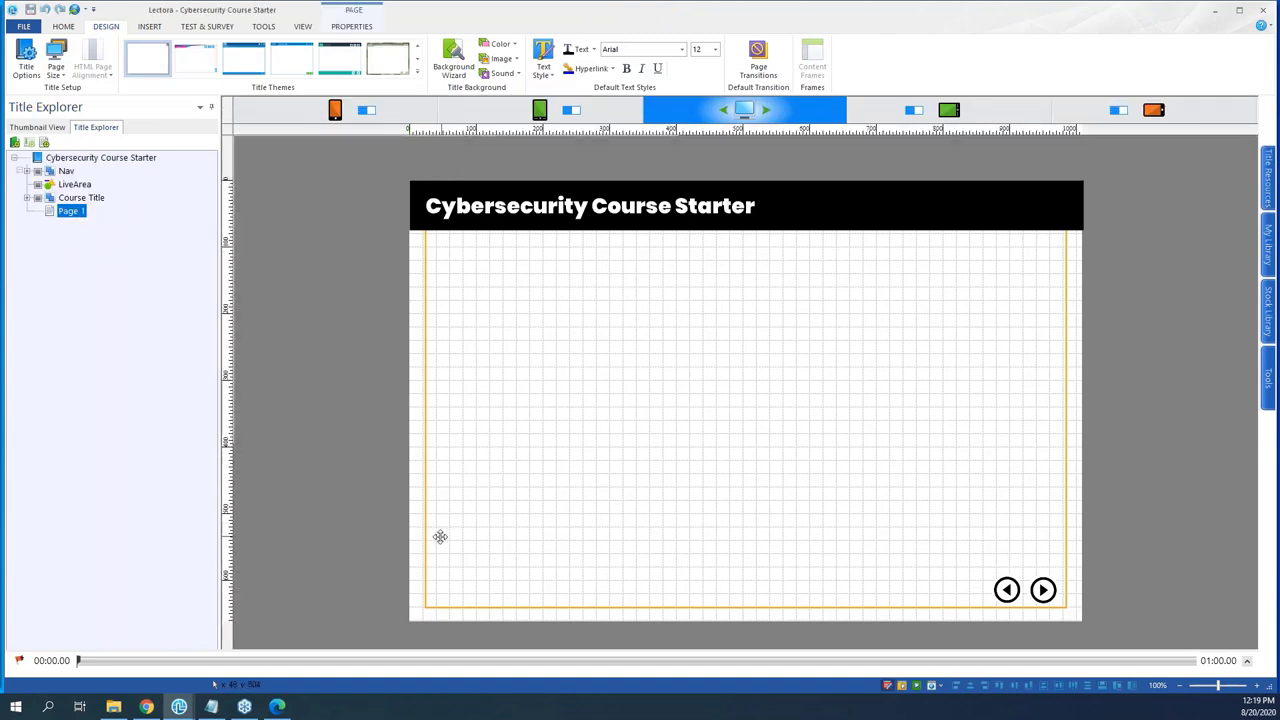
# - Switch to LectoraWebinar_Theme.pdf in Edge, move its window aside and copy the Dark 1 color code #073C70
pyautogui.click(272, 708)
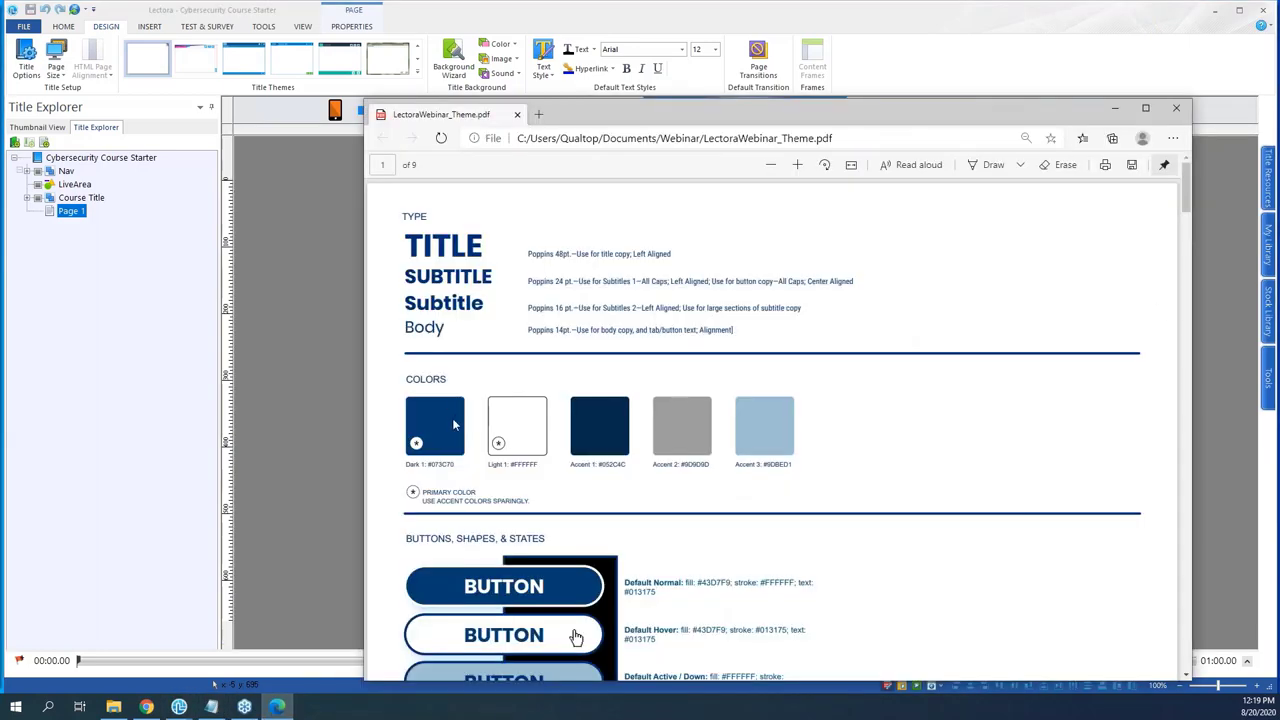
pyautogui.moveTo(631, 113); pyautogui.dragTo(650, 53)
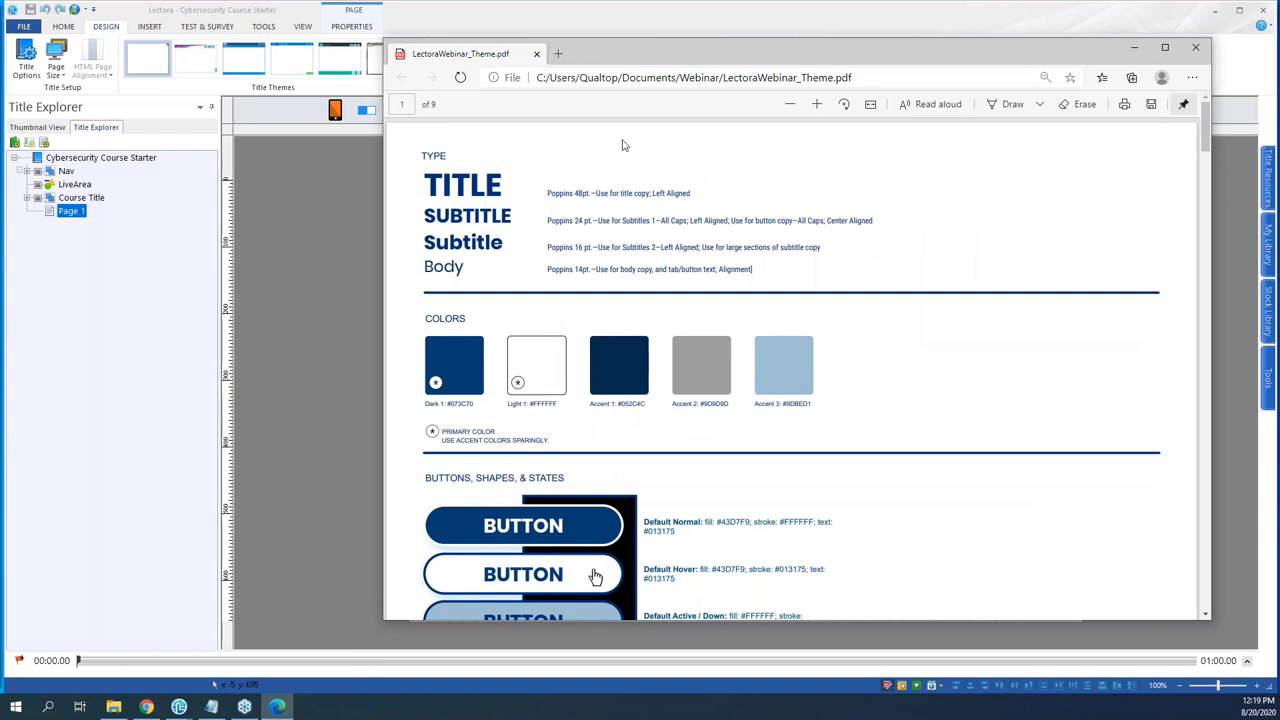
pyautogui.moveTo(626, 56); pyautogui.dragTo(665, 56)
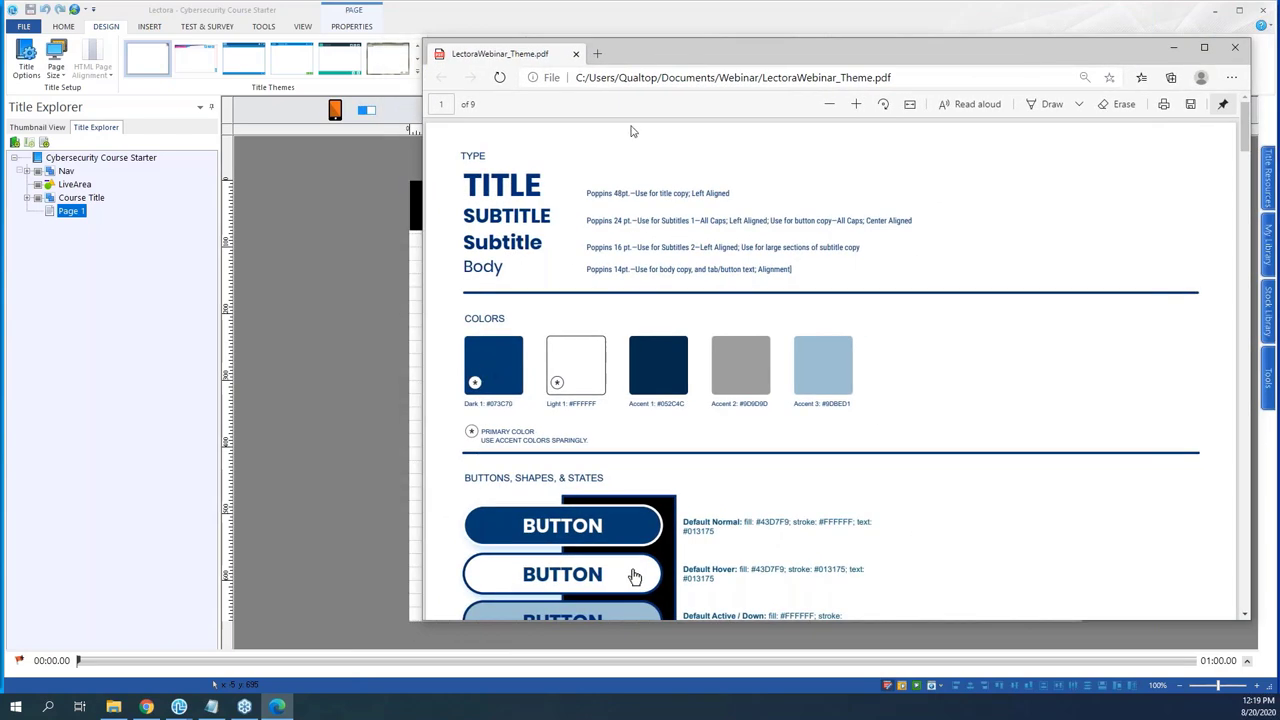
pyautogui.moveTo(655, 50); pyautogui.dragTo(772, 56)
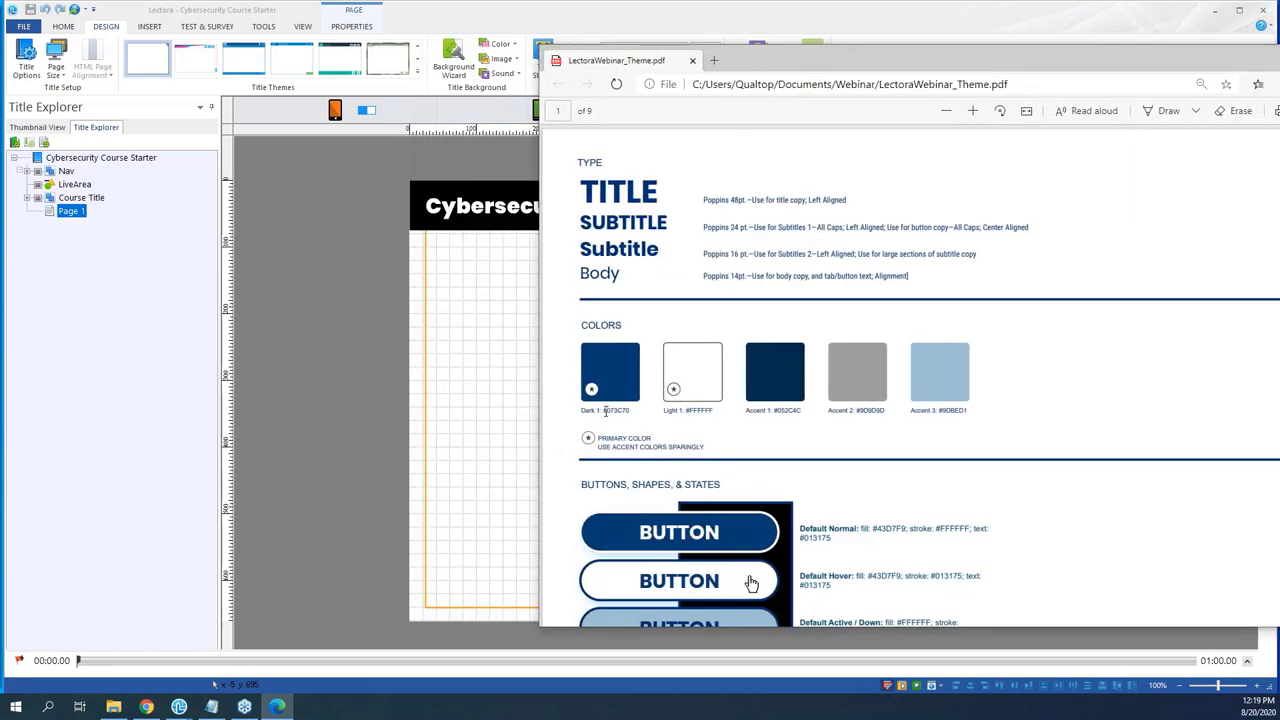
pyautogui.moveTo(601, 411); pyautogui.dragTo(627, 413)
pyautogui.click(603, 412)
pyautogui.rightClick(617, 408)
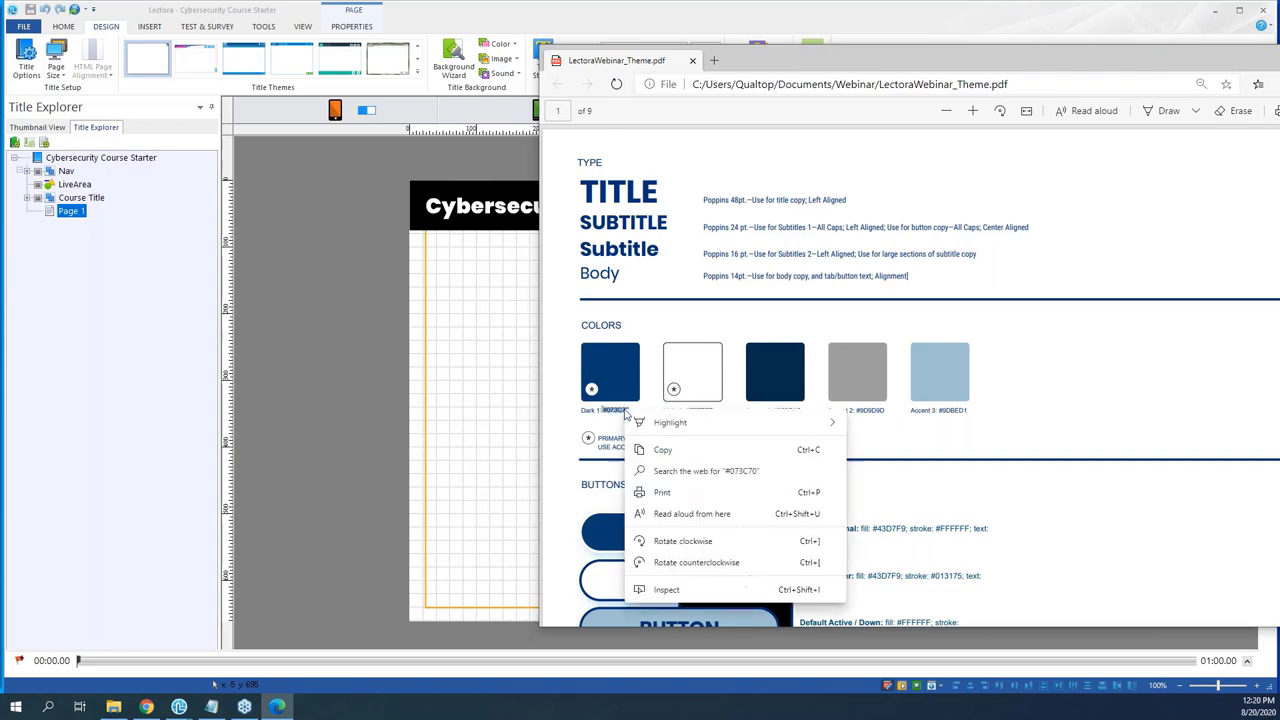
pyautogui.click(645, 448)
# - Return to Lectora, open the custom fill color choices for the LiveArea shape and compare the Standard and Custom options
pyautogui.click(454, 293)
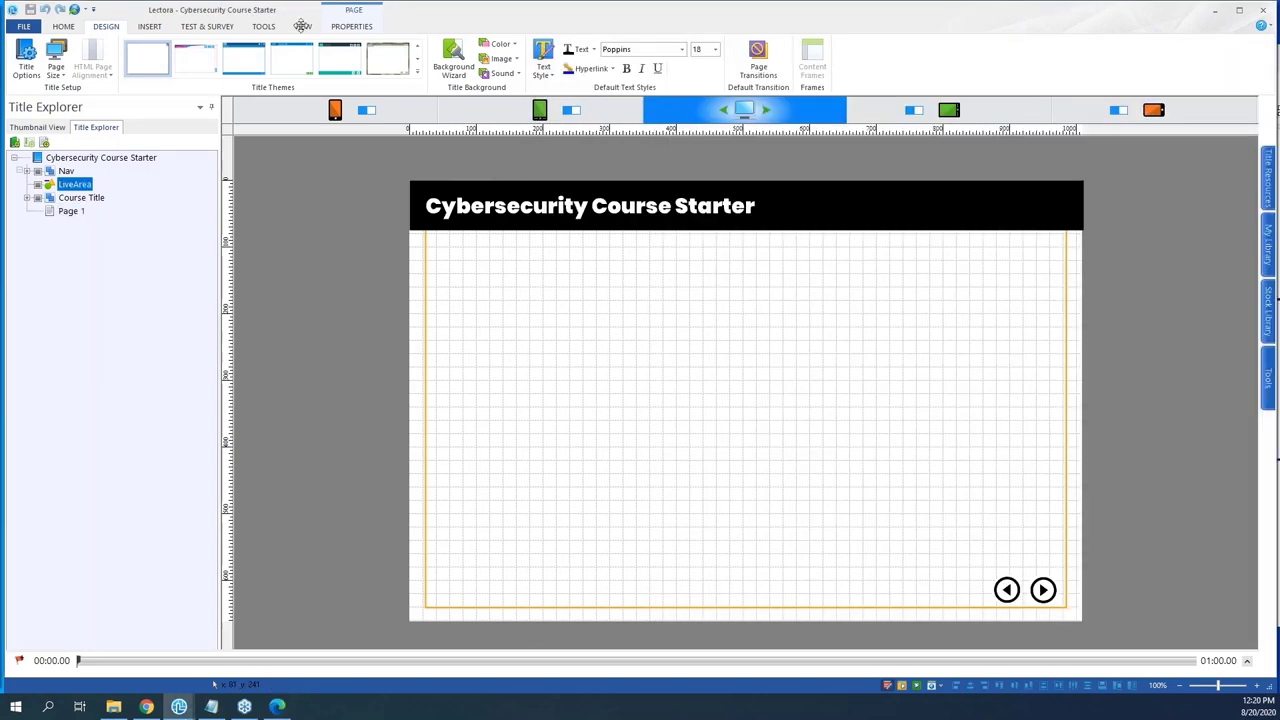
pyautogui.click(62, 27)
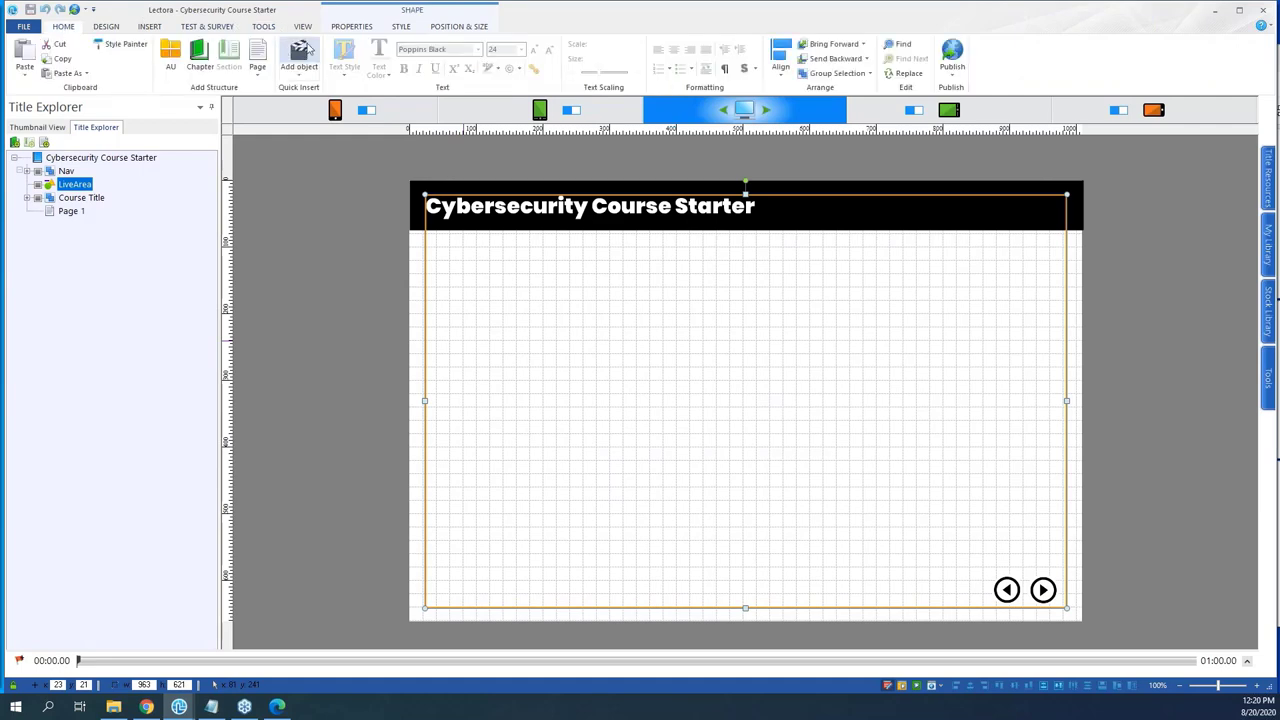
pyautogui.click(395, 28)
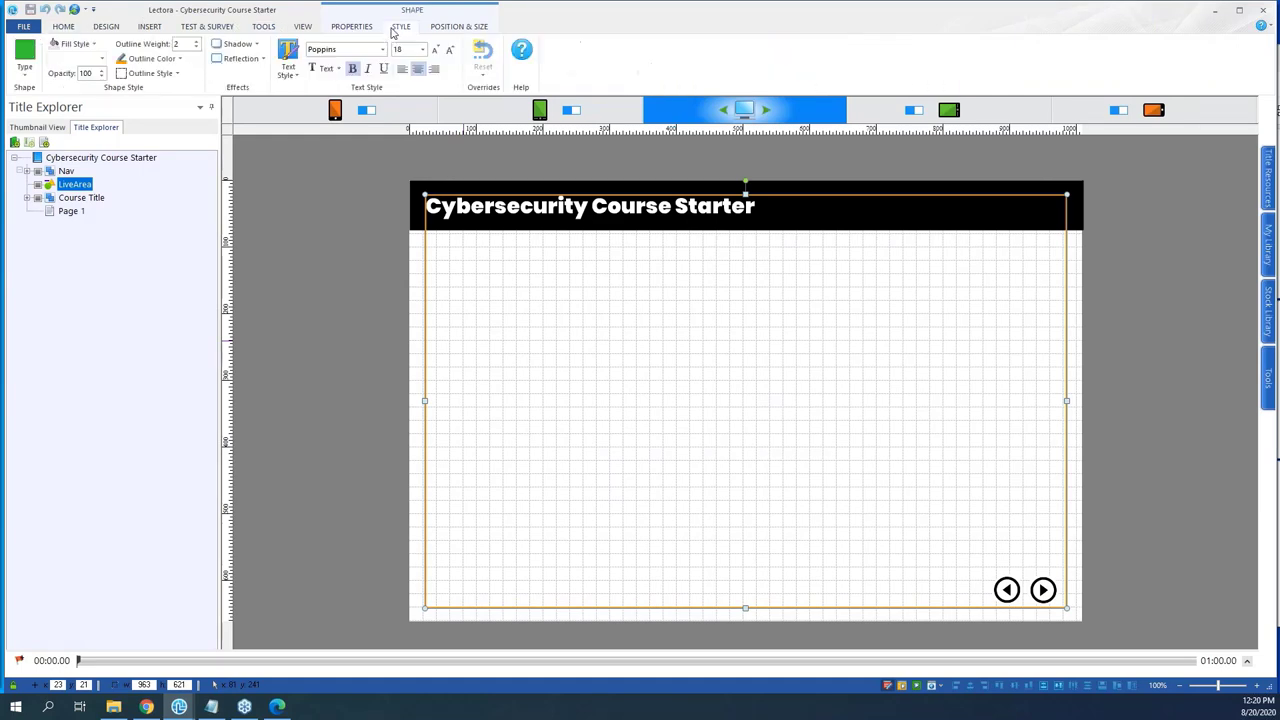
pyautogui.click(75, 44)
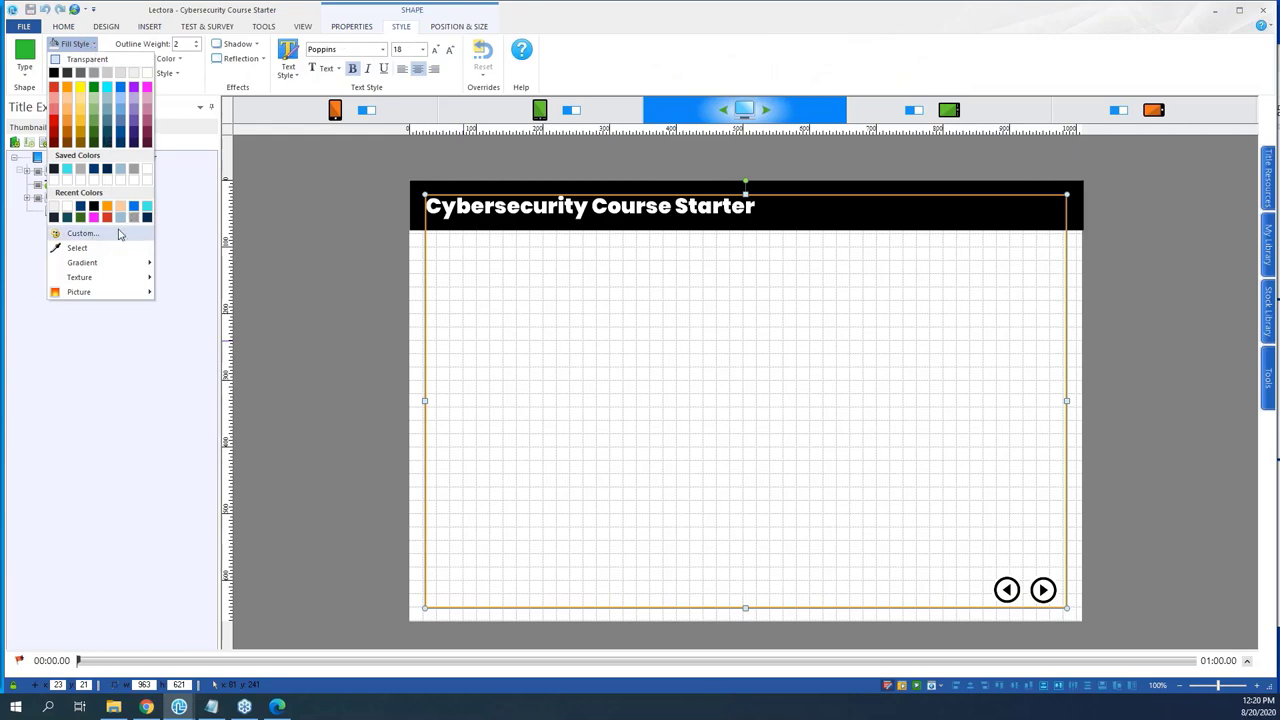
pyautogui.click(80, 233)
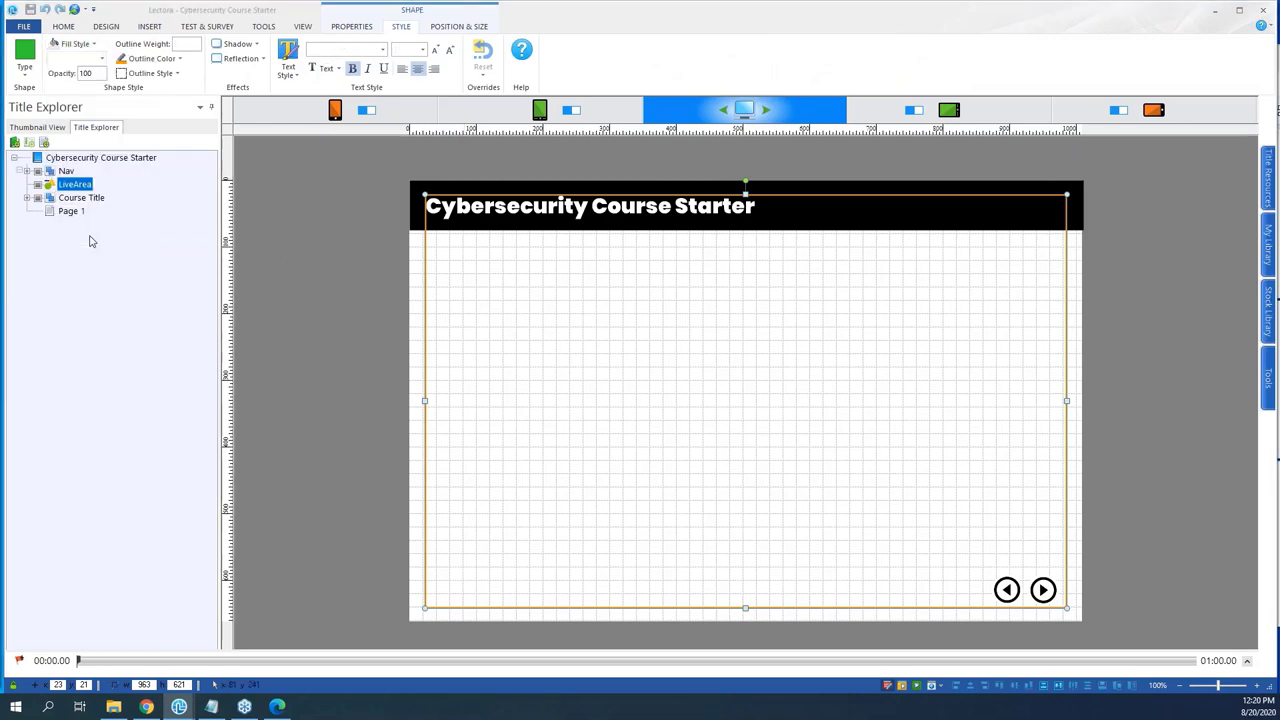
pyautogui.click(589, 238)
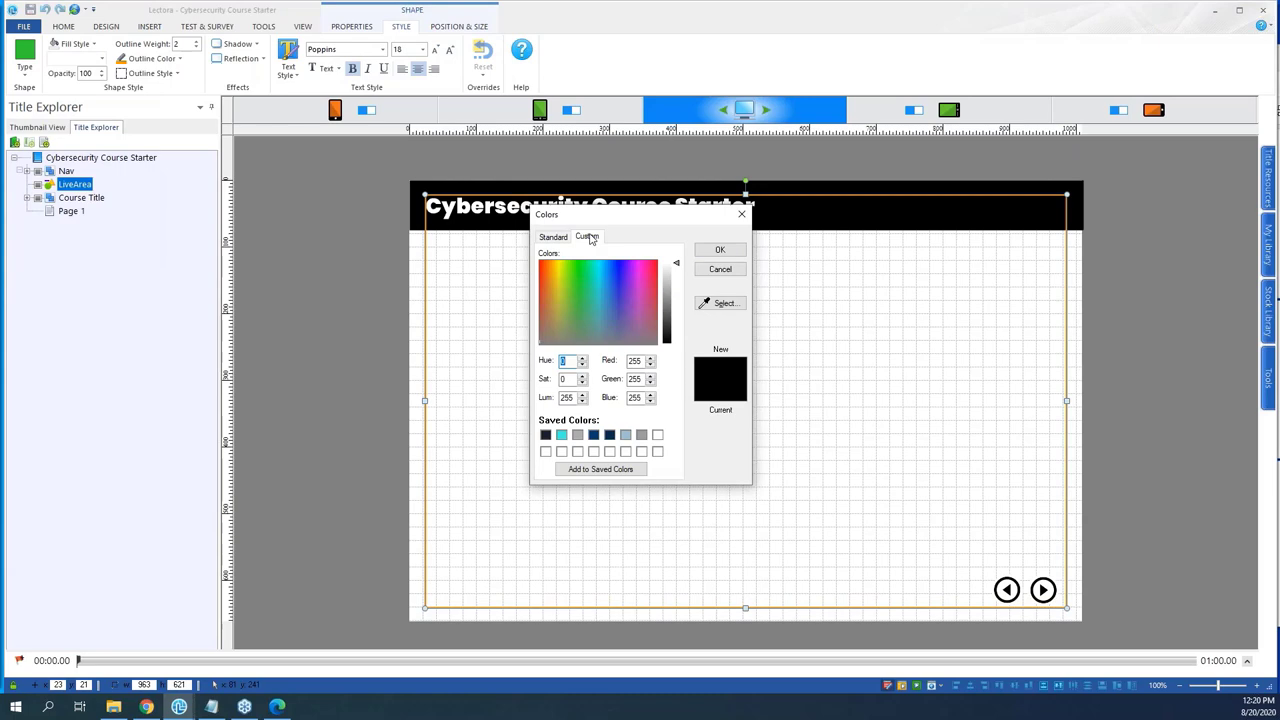
pyautogui.moveTo(649, 218); pyautogui.dragTo(590, 217)
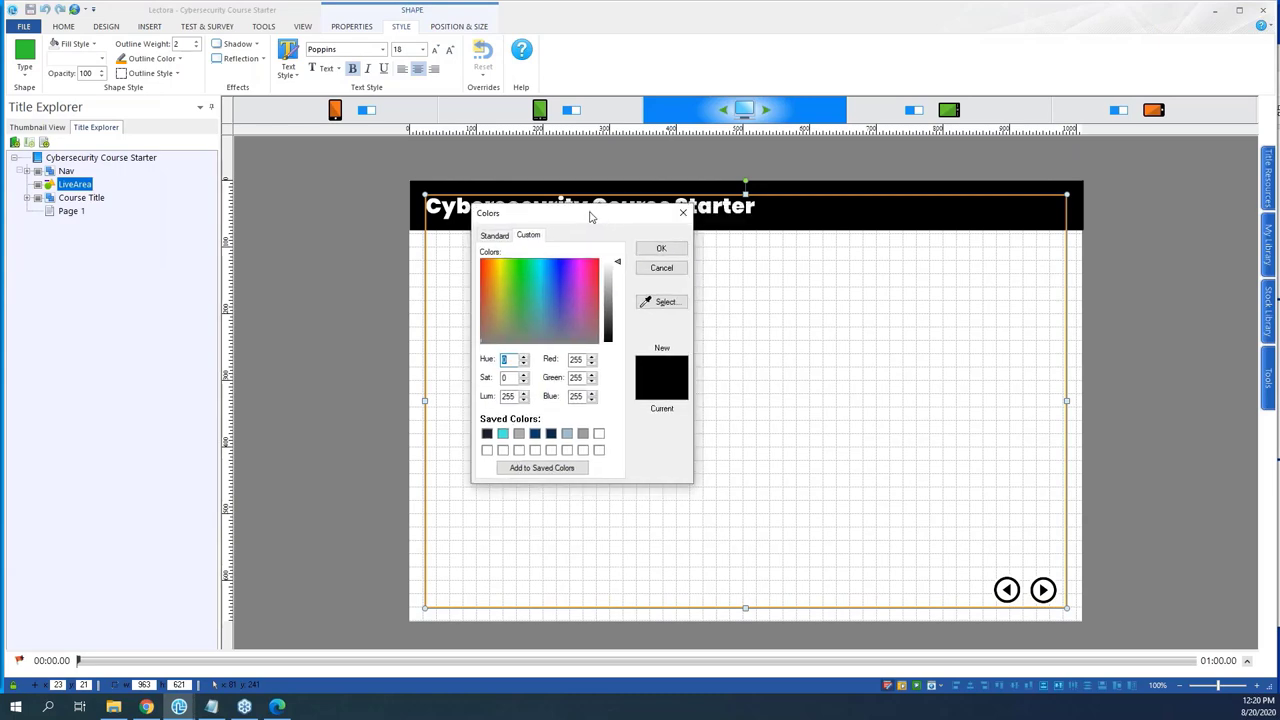
pyautogui.click(505, 237)
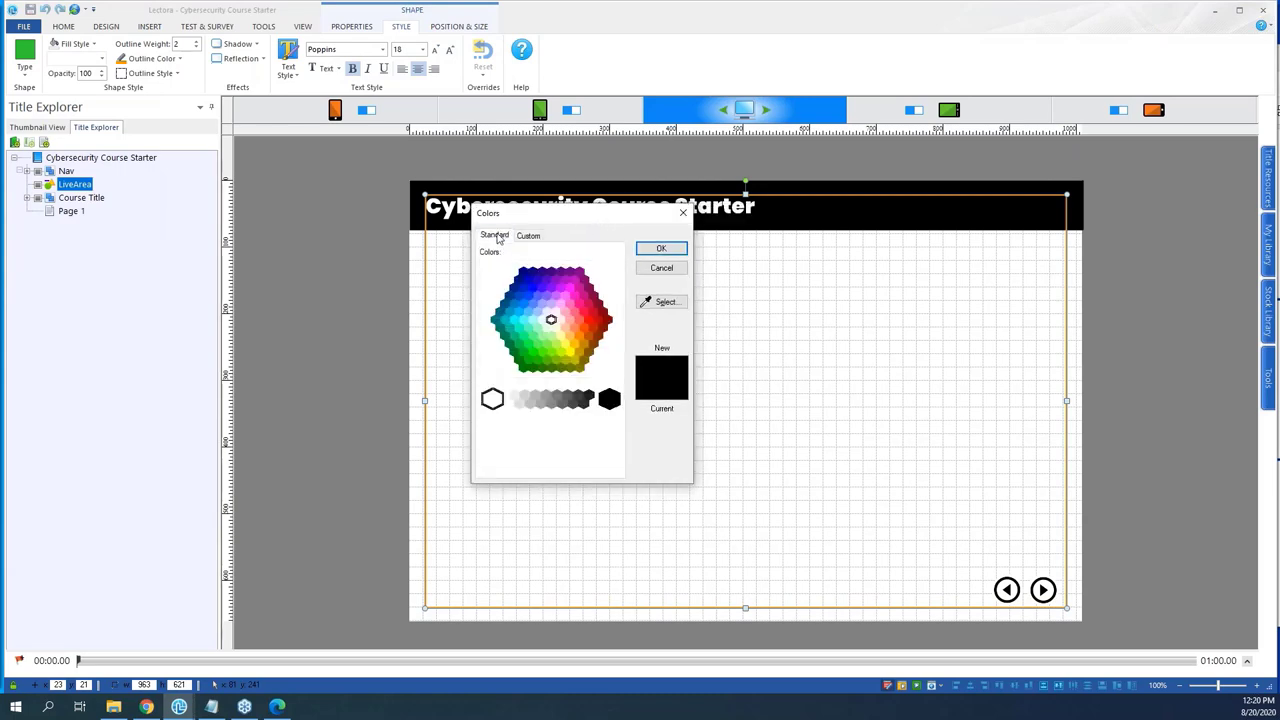
pyautogui.click(529, 236)
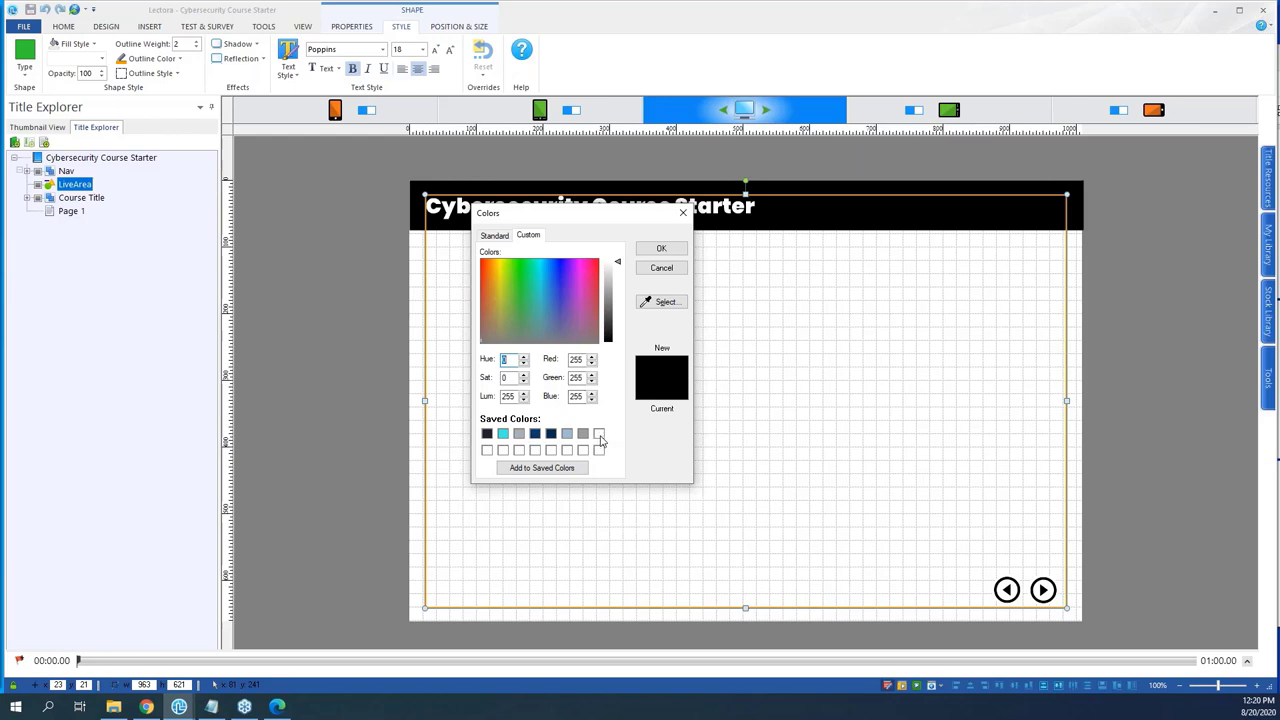
# - Try replacing the last saved color with a pinkish red and with a blue of Red 76, Green 164, Blue 191
pyautogui.click(585, 309)
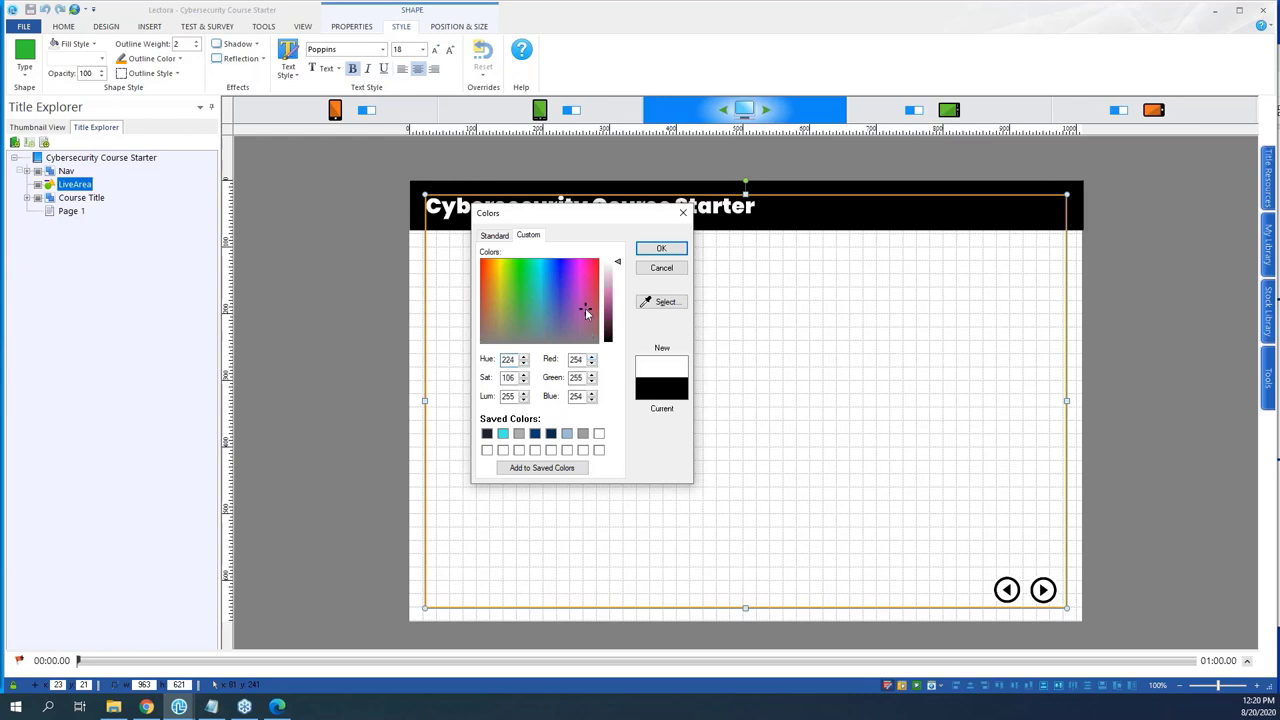
pyautogui.click(598, 434)
pyautogui.click(570, 470)
pyautogui.moveTo(609, 312); pyautogui.dragTo(545, 307)
pyautogui.click(570, 470)
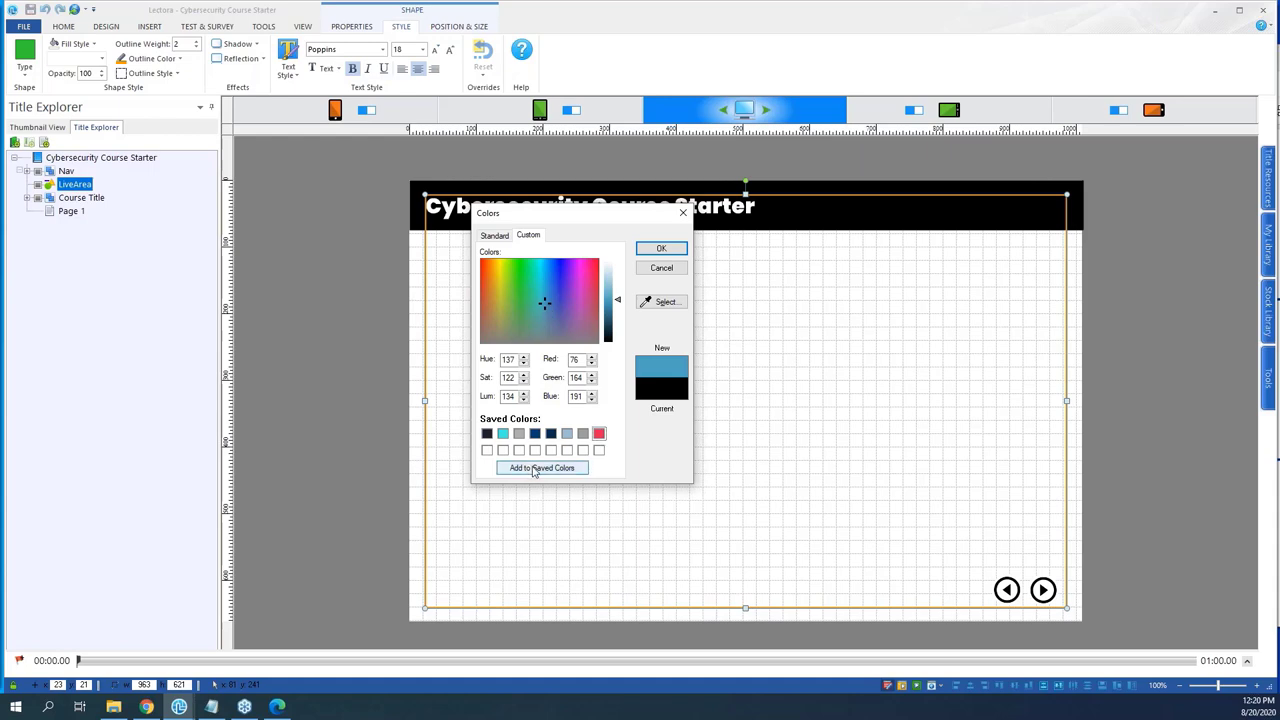
pyautogui.click(537, 470)
pyautogui.click(572, 318)
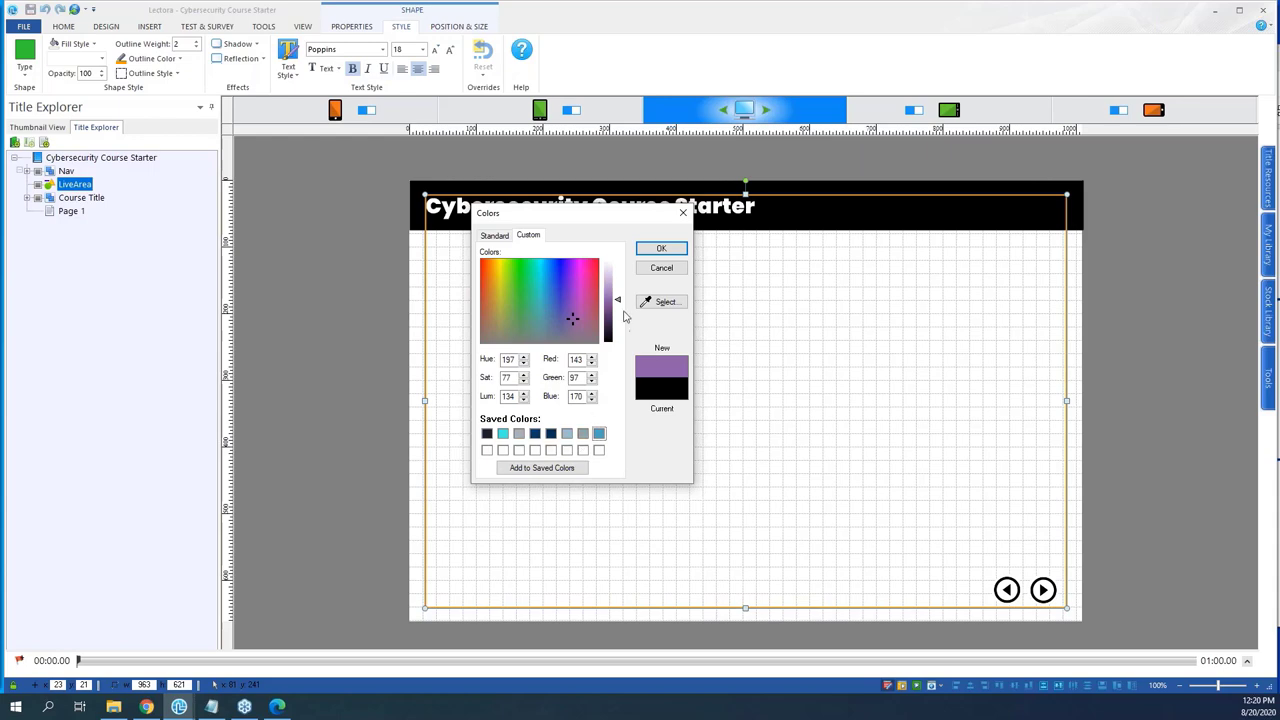
# - Check the Dark 1 color code in the theme PDF in Edge, return to Lectora and discard the custom color changes
pyautogui.click(277, 707)
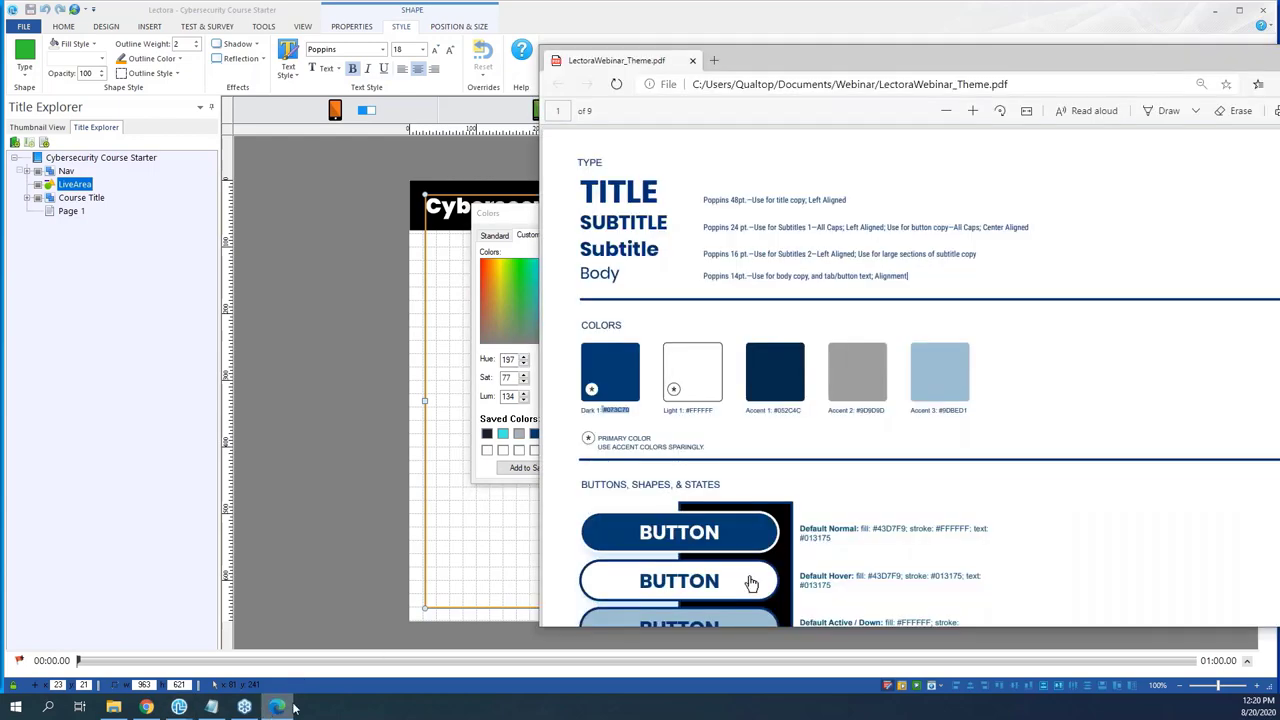
pyautogui.click(622, 406)
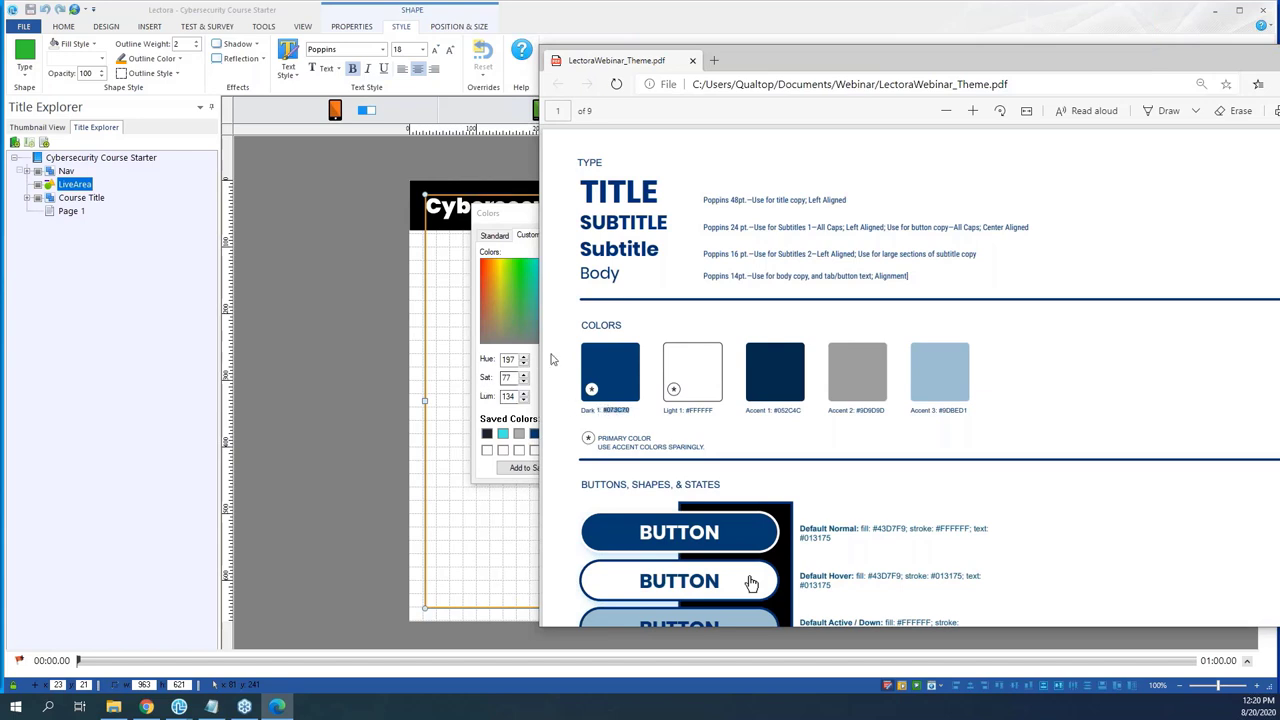
pyautogui.click(523, 339)
pyautogui.click(663, 302)
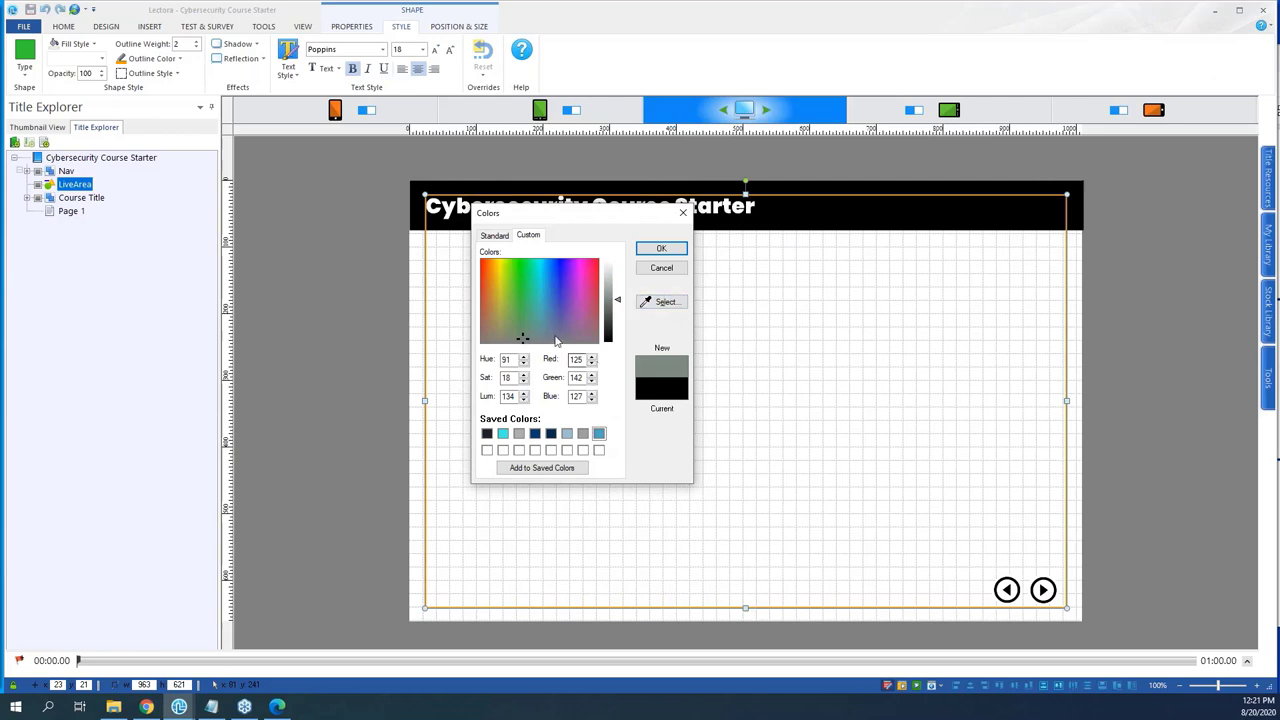
pyautogui.click(661, 268)
# - Add white (Red 255, Green 255, Blue 255) to the saved colors and apply it as the LiveArea shape's custom fill
pyautogui.click(80, 44)
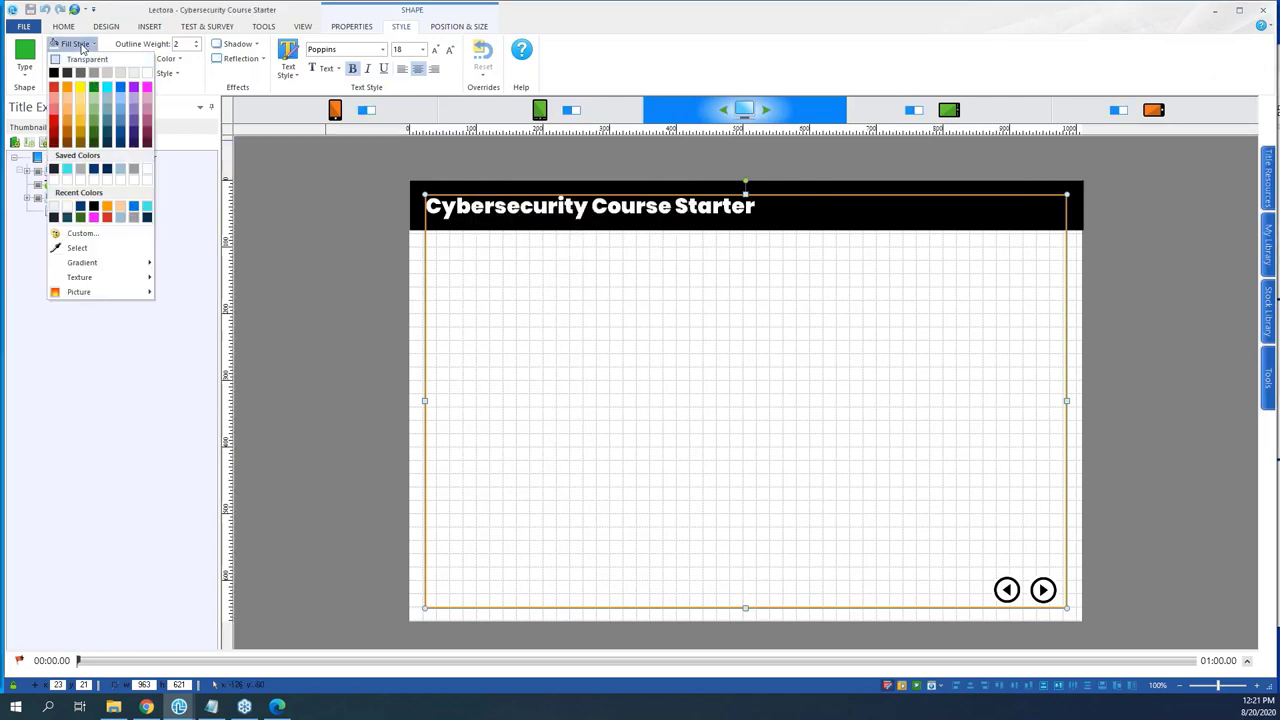
pyautogui.click(83, 236)
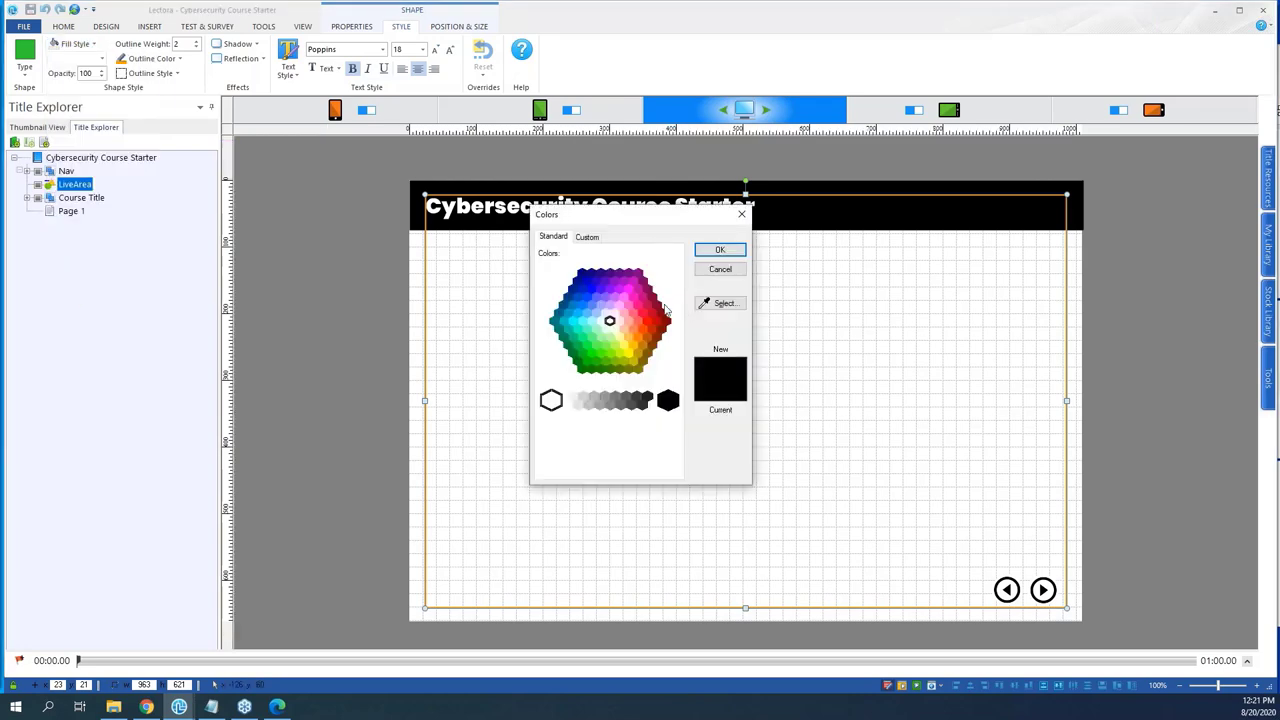
pyautogui.click(588, 237)
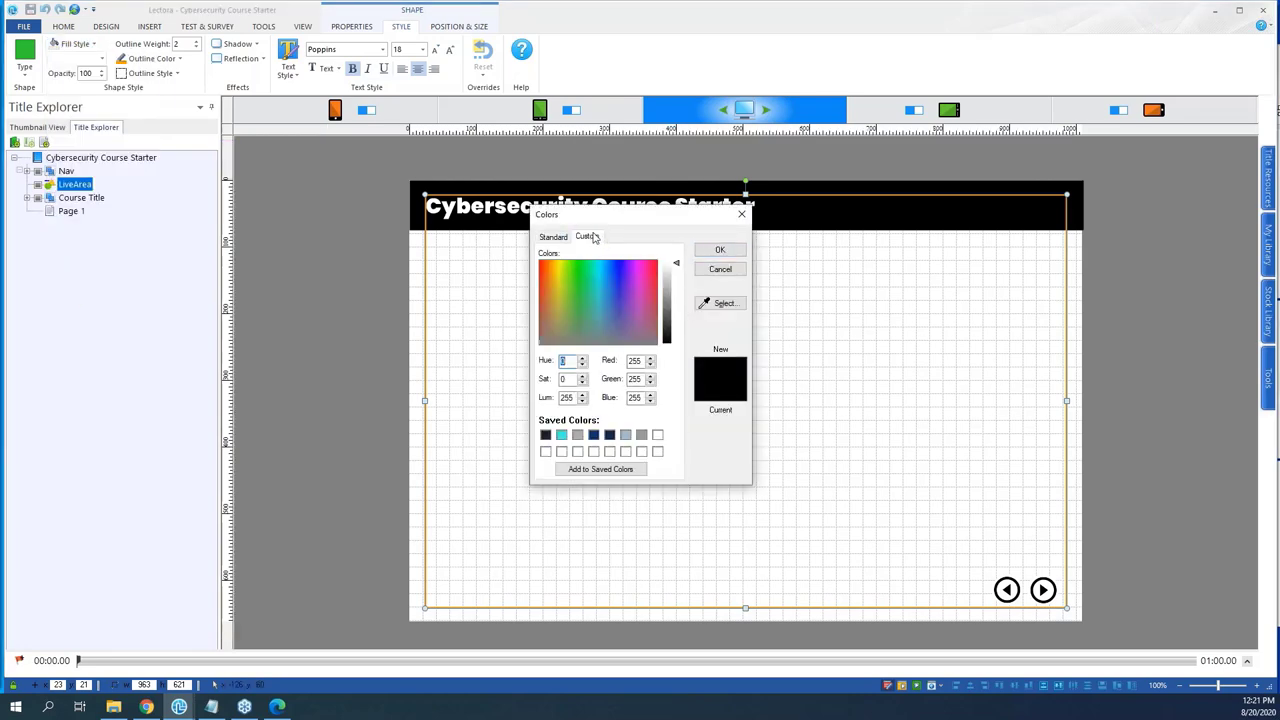
pyautogui.click(625, 296)
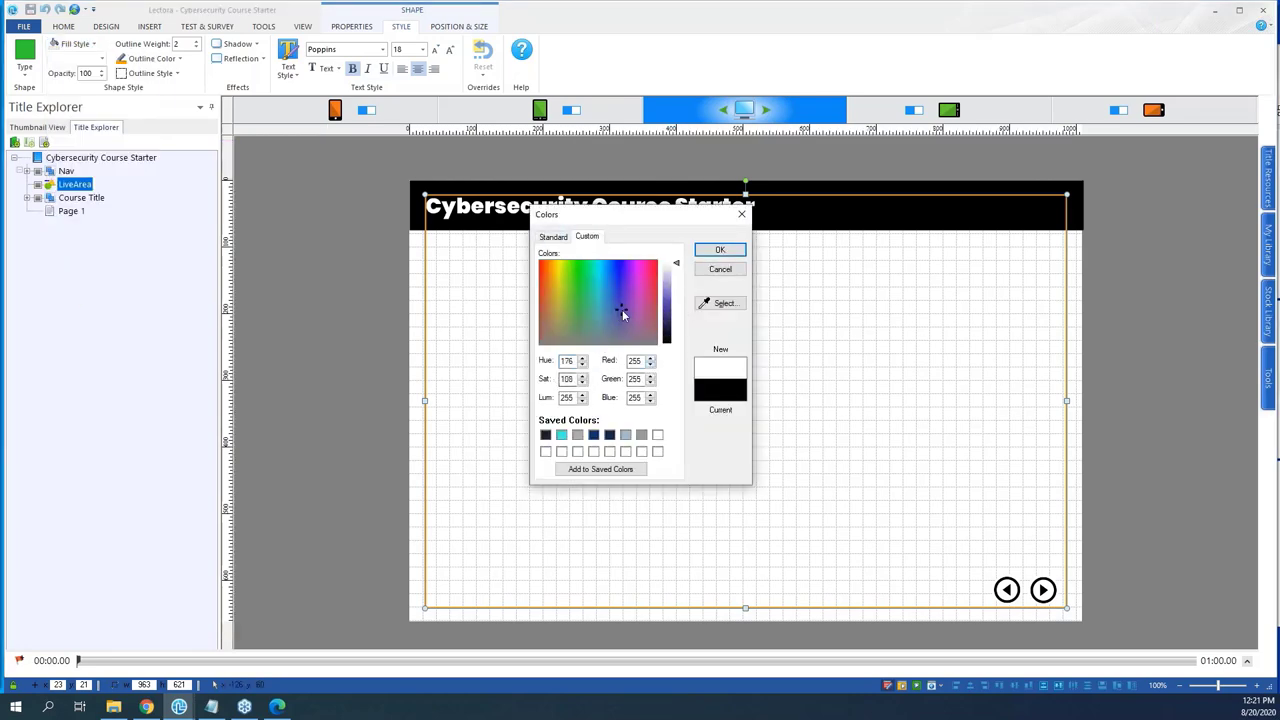
pyautogui.click(604, 469)
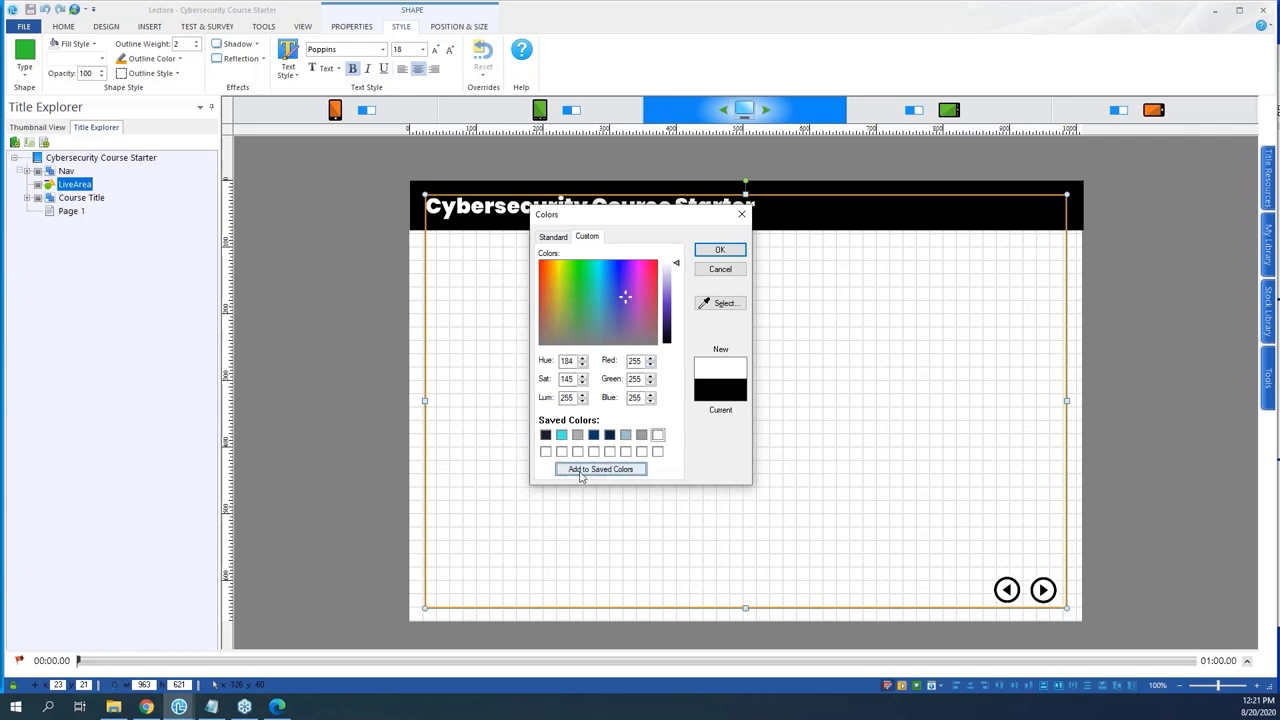
pyautogui.click(721, 250)
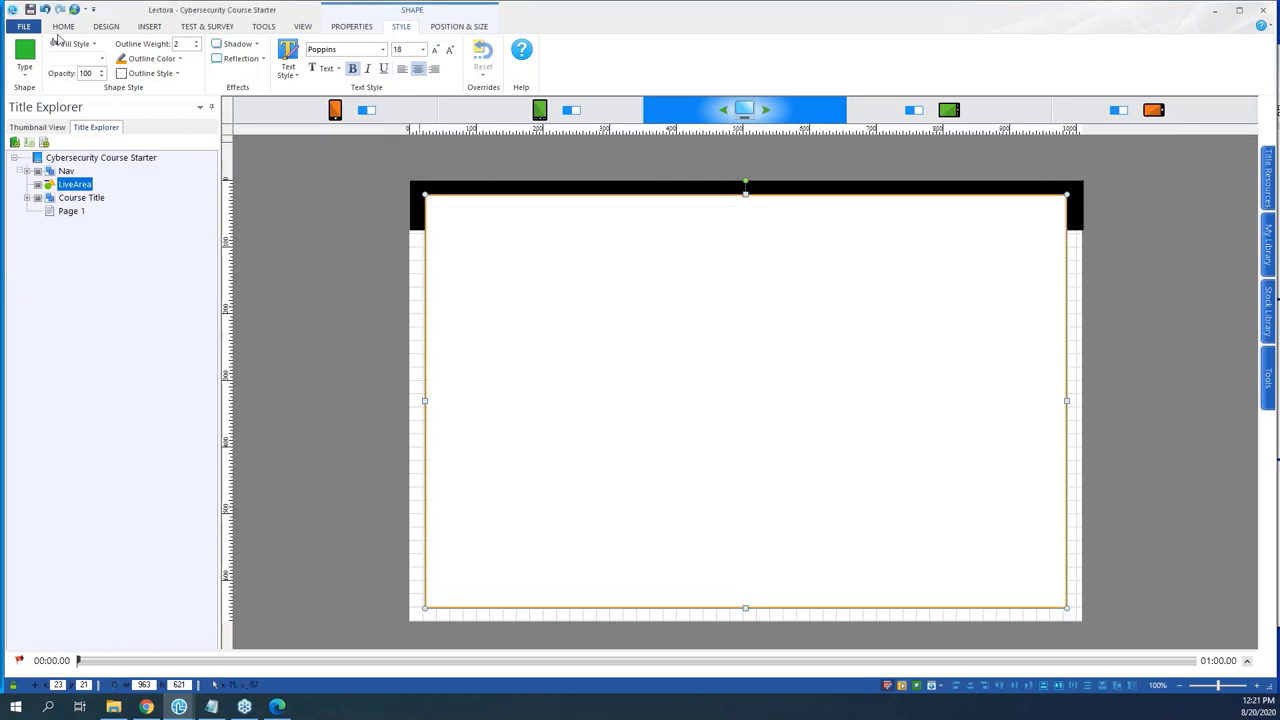
# - Check the saved colors among the fill choices, reselect the LiveArea shape and set its fill to Transparent
pyautogui.click(78, 44)
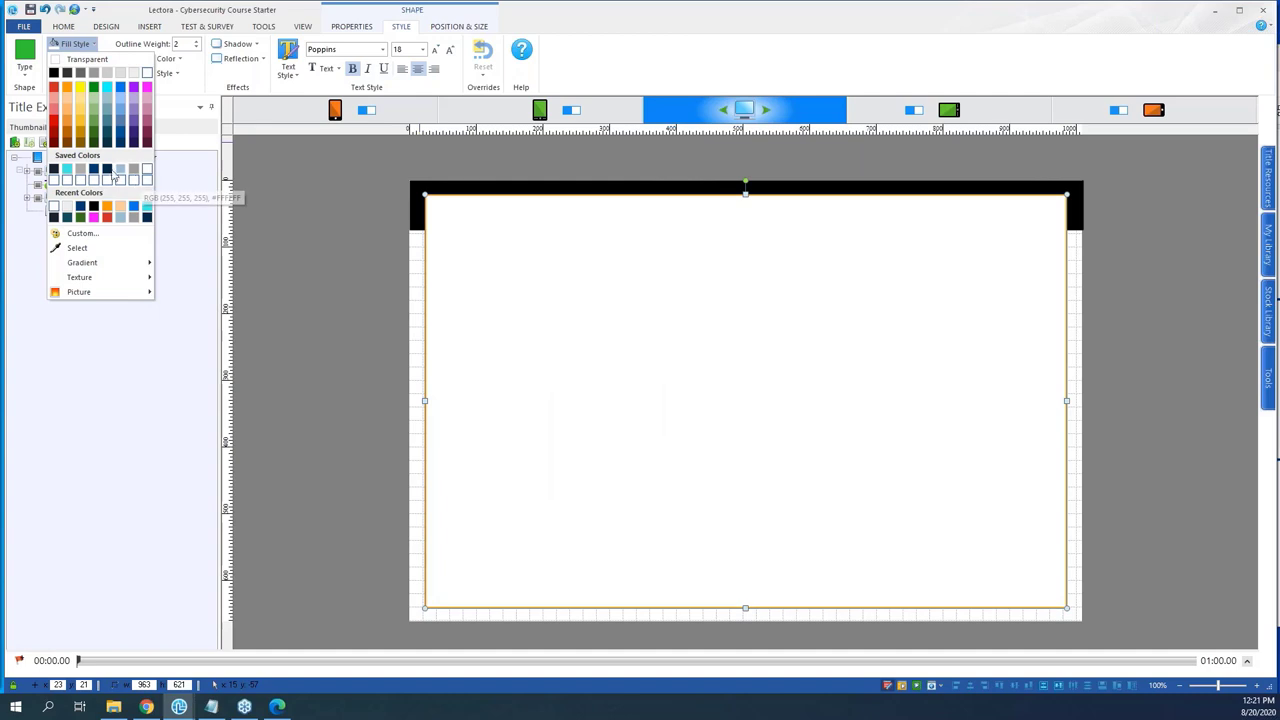
pyautogui.click(318, 226)
pyautogui.click(327, 230)
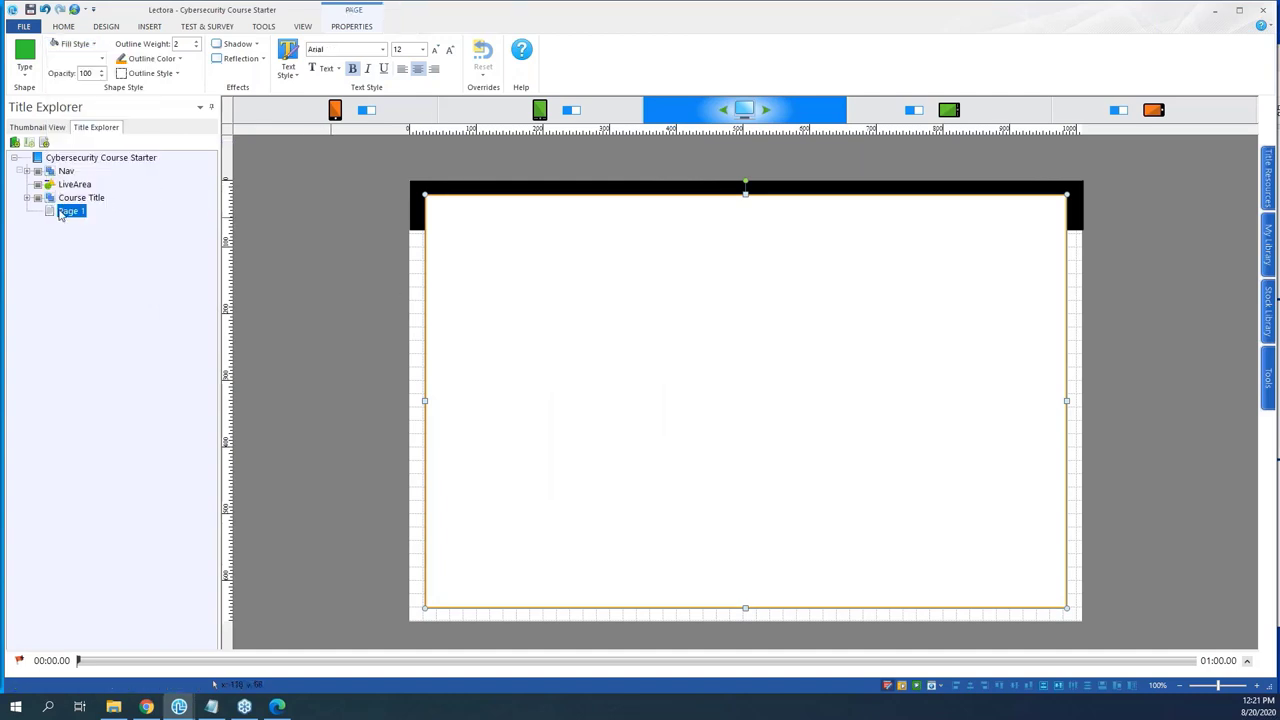
pyautogui.click(100, 157)
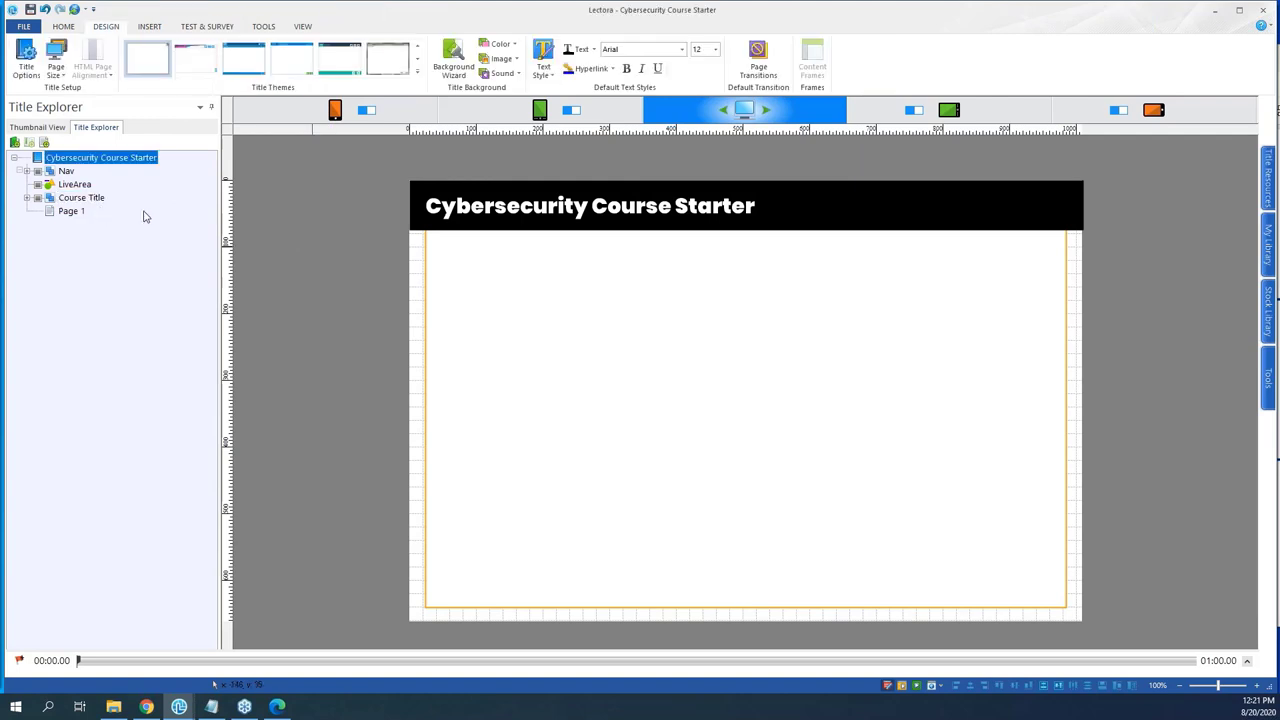
pyautogui.click(72, 211)
pyautogui.click(477, 306)
pyautogui.click(401, 27)
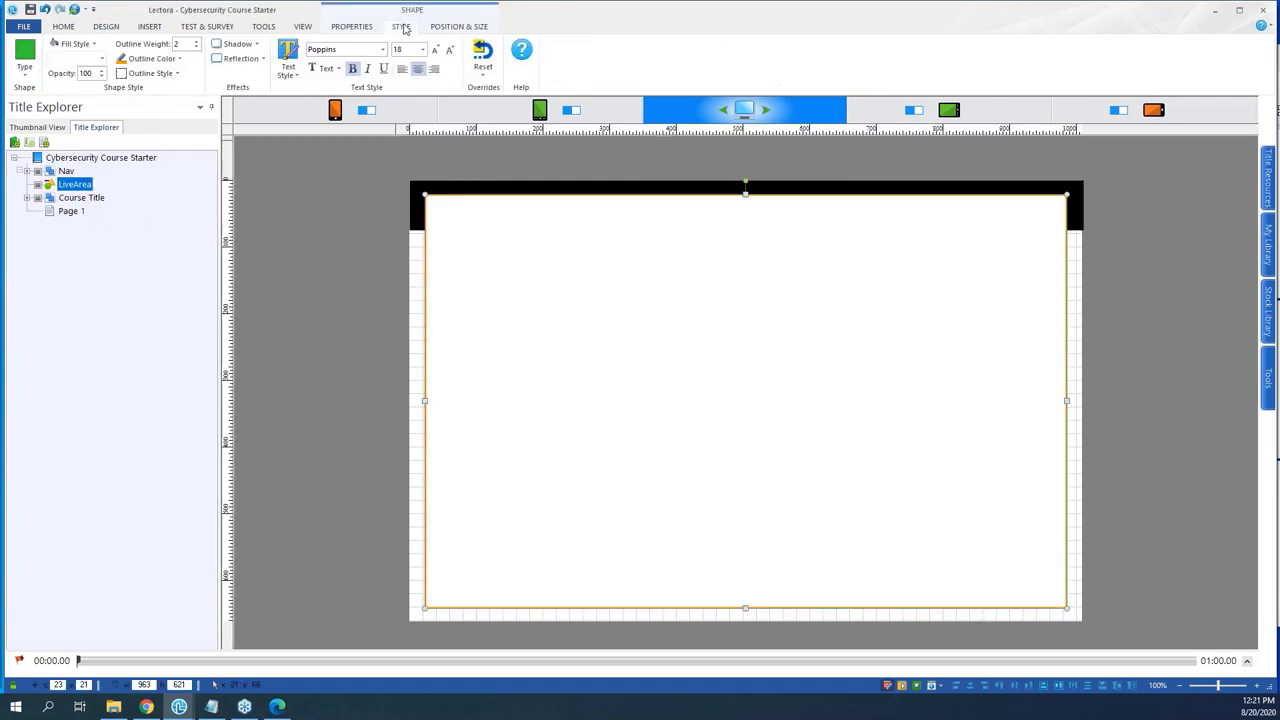
pyautogui.click(93, 44)
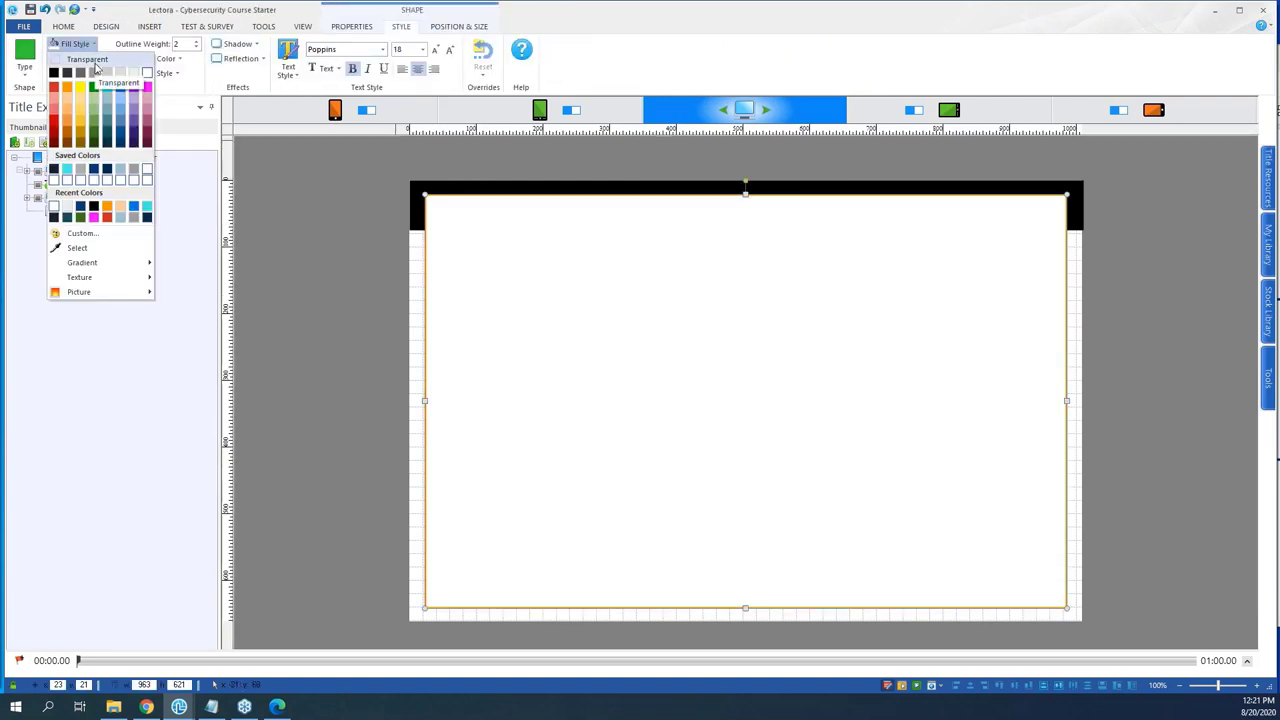
pyautogui.click(97, 68)
pyautogui.click(345, 274)
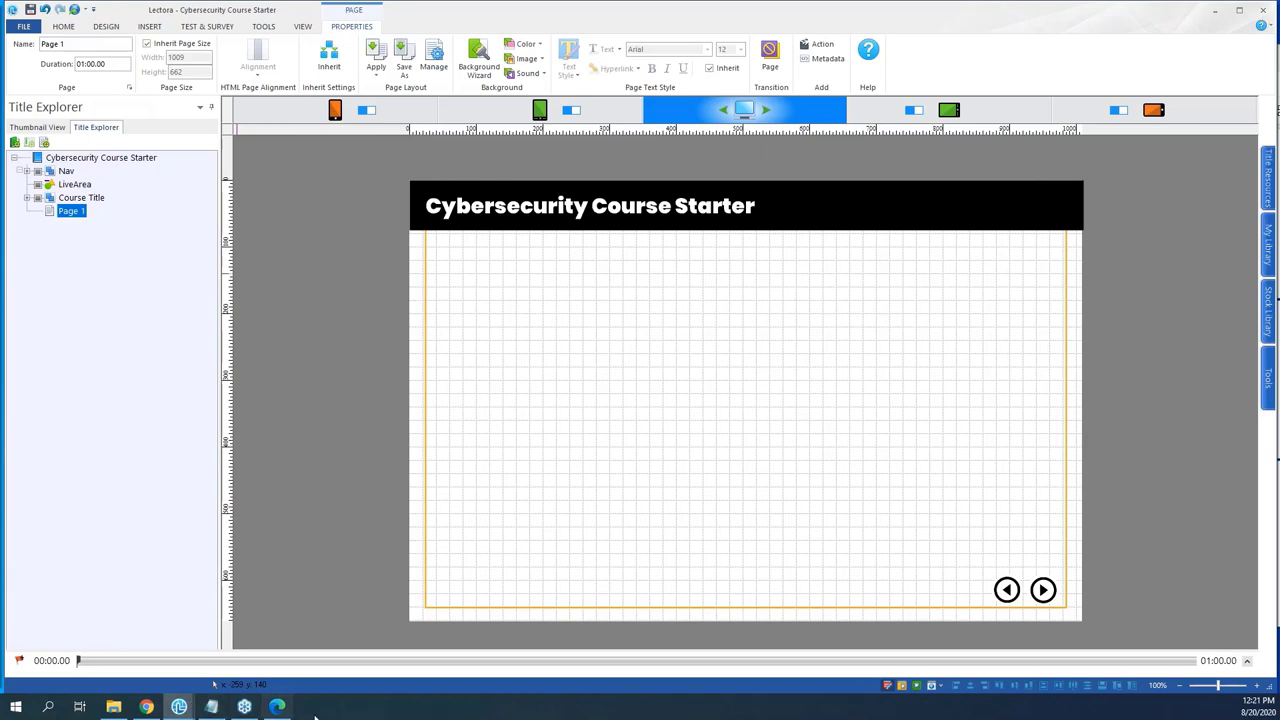
# - Switch to LectoraWebinar_Theme.pdf in Edge, review the button states and welcome layout, and move its window fully into view
pyautogui.click(279, 707)
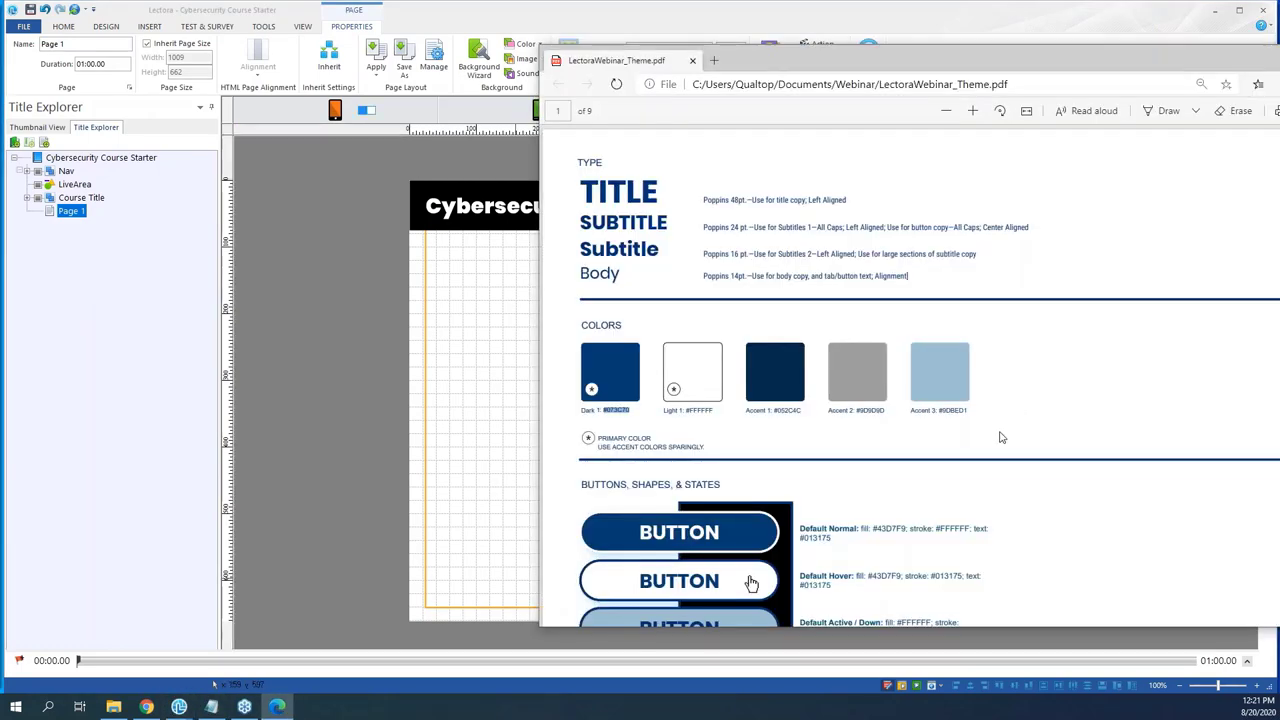
pyautogui.scroll(-2, 1001, 437)
pyautogui.scroll(-4, 1001, 437)
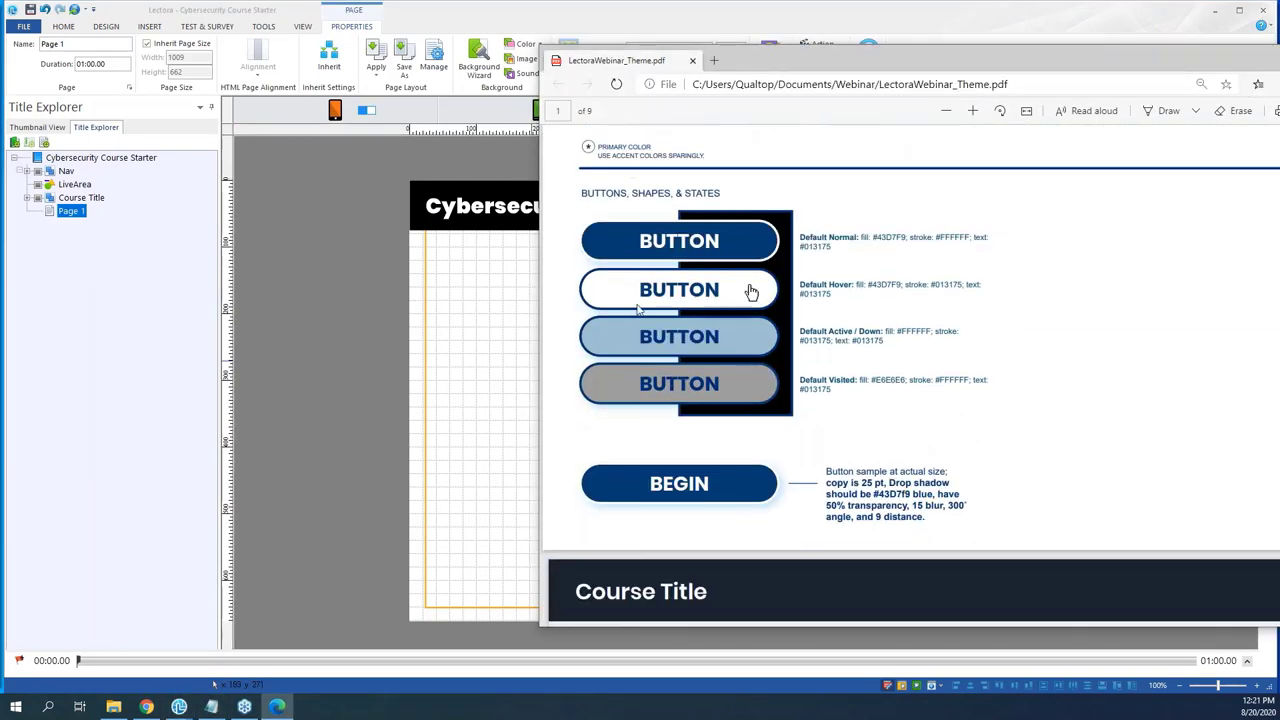
pyautogui.scroll(-1, 742, 376)
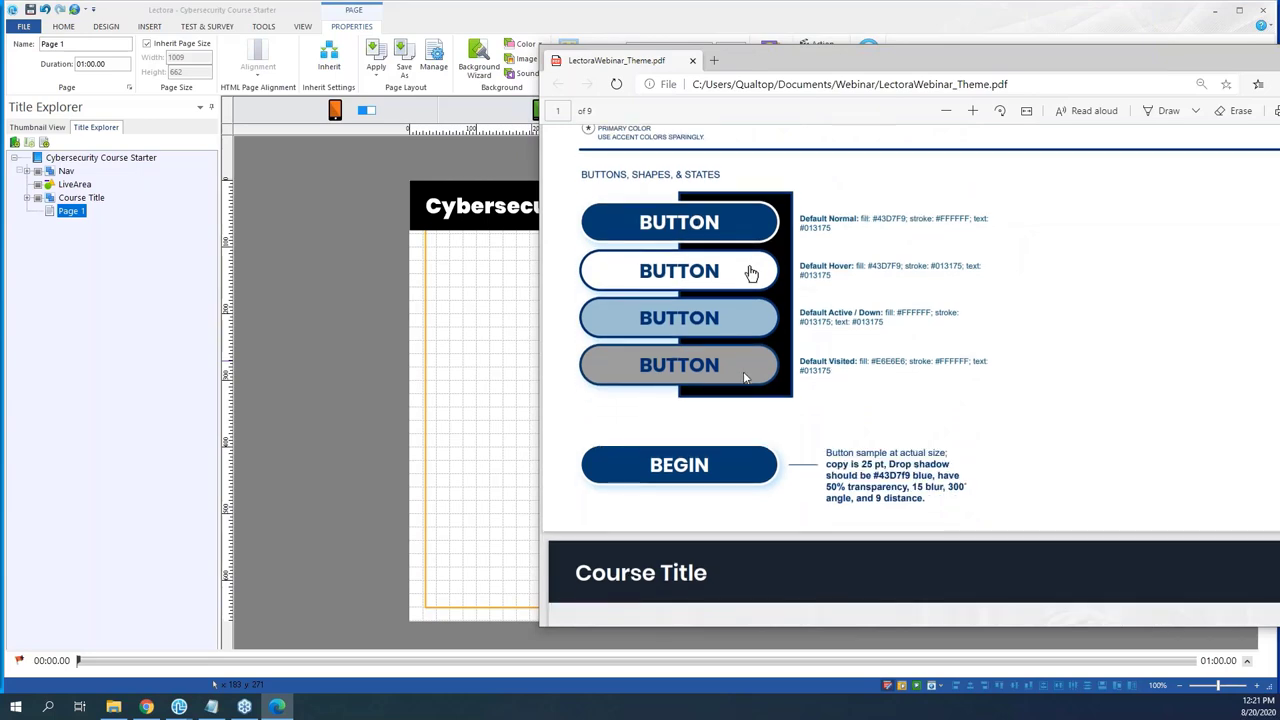
pyautogui.scroll(-1, 735, 345)
pyautogui.scroll(-2, 731, 388)
pyautogui.moveTo(897, 68); pyautogui.dragTo(712, 41)
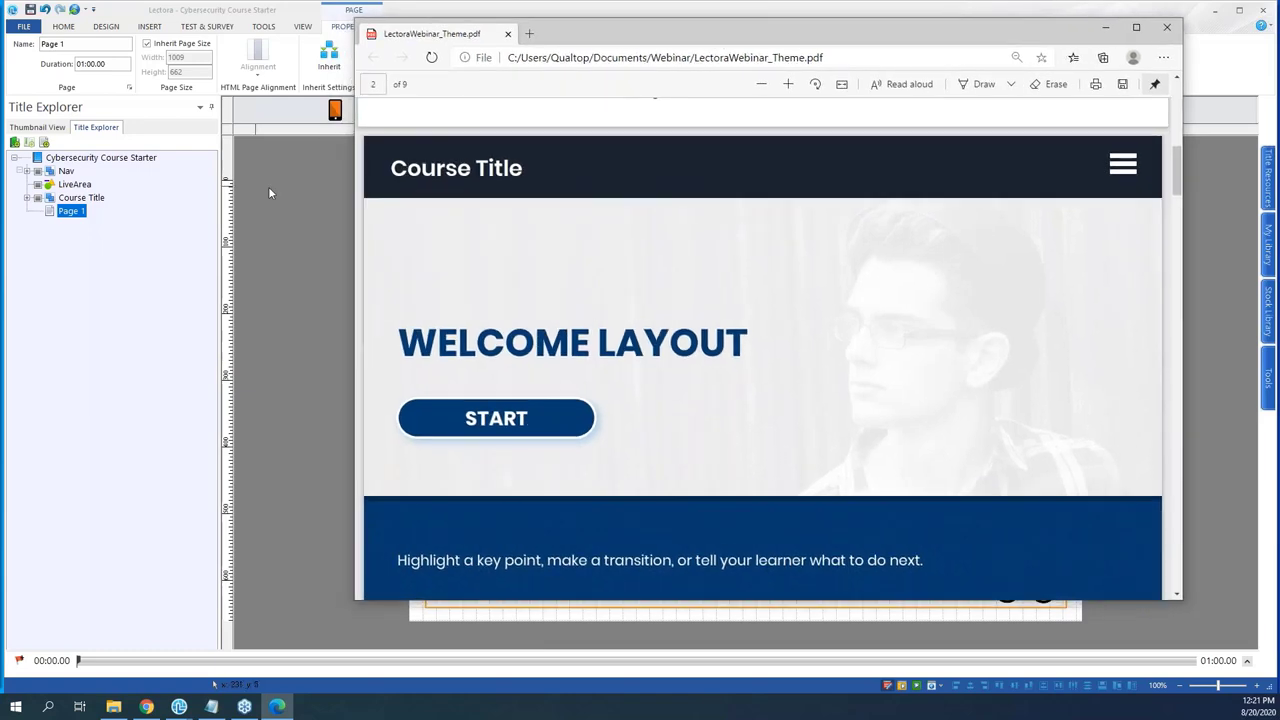
# - Return to Lectora, insert a page title text on Page 1 and place it just below the header at about X 22, Y 108
pyautogui.click(81, 221)
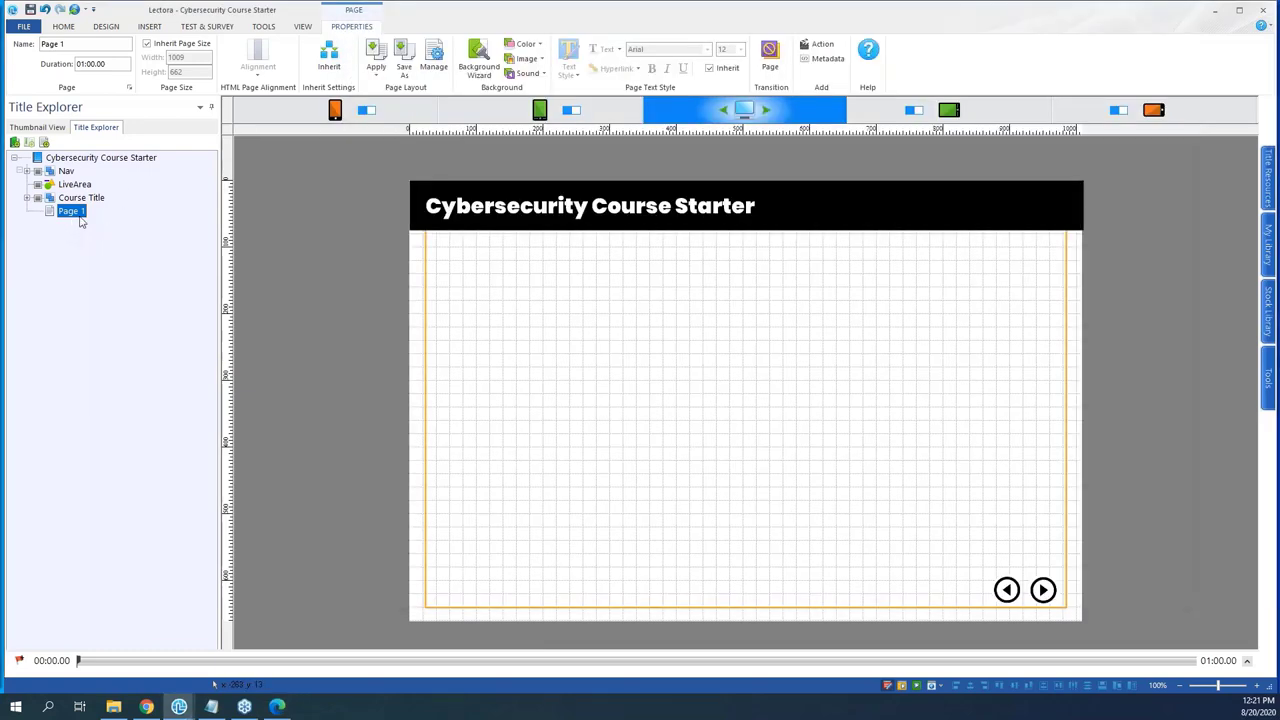
pyautogui.click(149, 26)
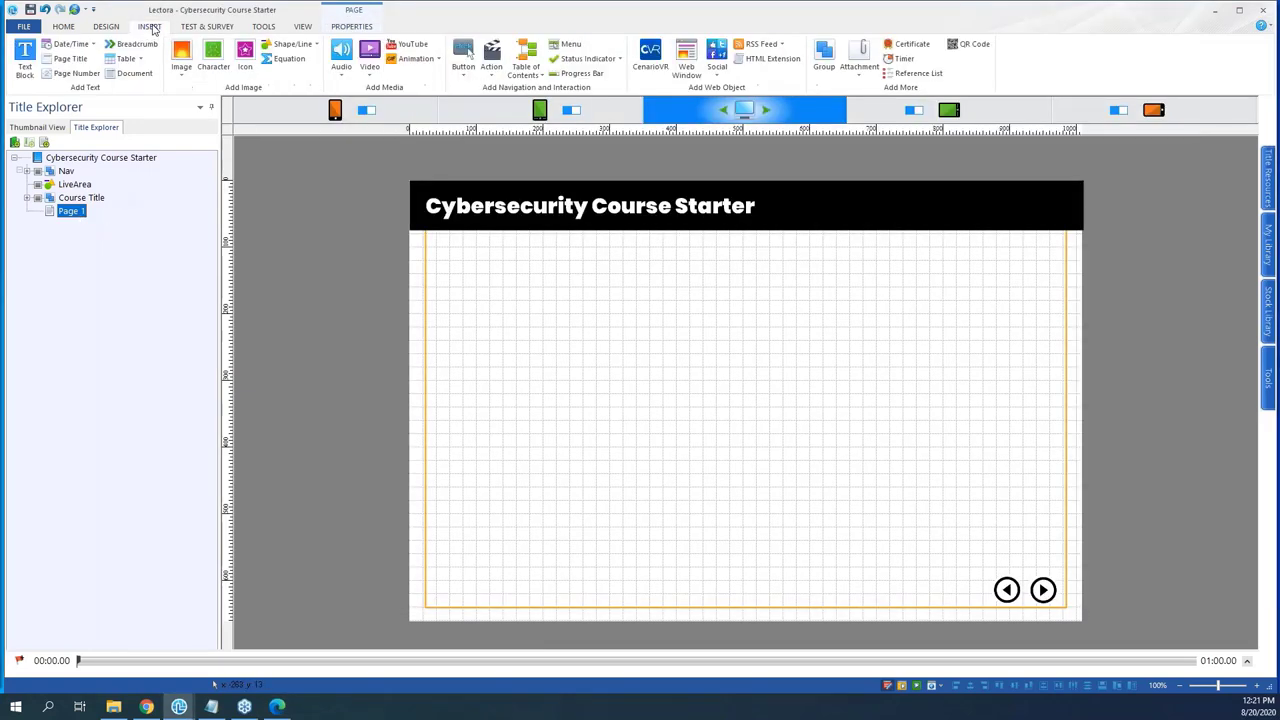
pyautogui.click(70, 59)
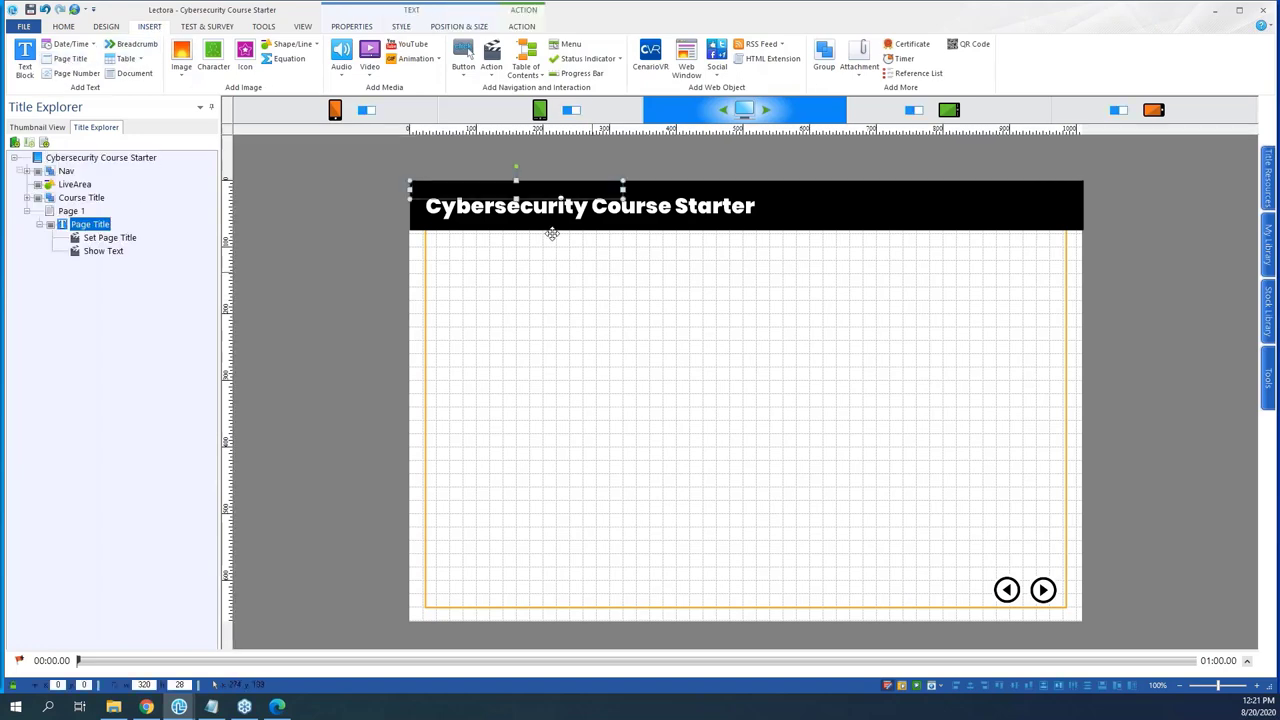
pyautogui.moveTo(484, 184)
pyautogui.mouseDown()
pyautogui.moveTo(480, 222)
pyautogui.moveTo(500, 266)
pyautogui.moveTo(482, 254)
pyautogui.mouseUp()
# - Rename the page title text object on Page 1 as Welcome
pyautogui.click(101, 223)
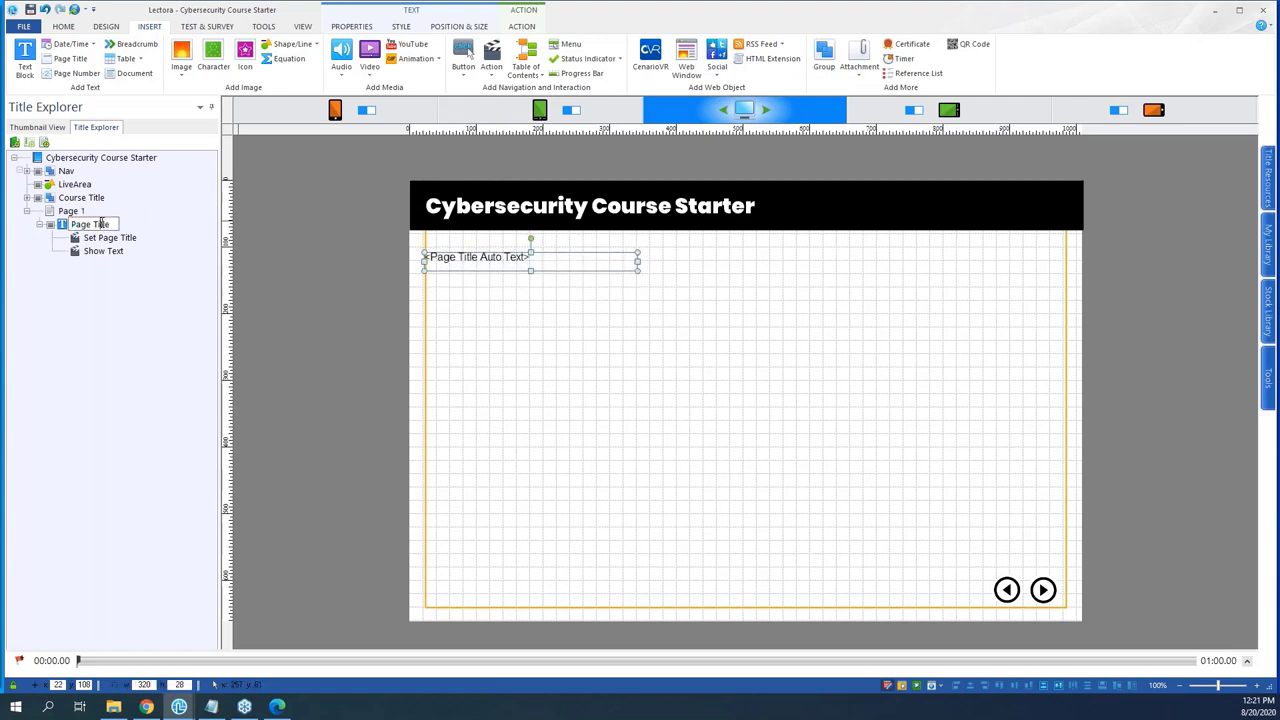
pyautogui.moveTo(83, 222); pyautogui.dragTo(68, 226)
pyautogui.write('Welcome')
pyautogui.press('Return')
pyautogui.click(340, 326)
# - Format the Welcome page title text in Poppins Black at size 48
pyautogui.click(483, 257)
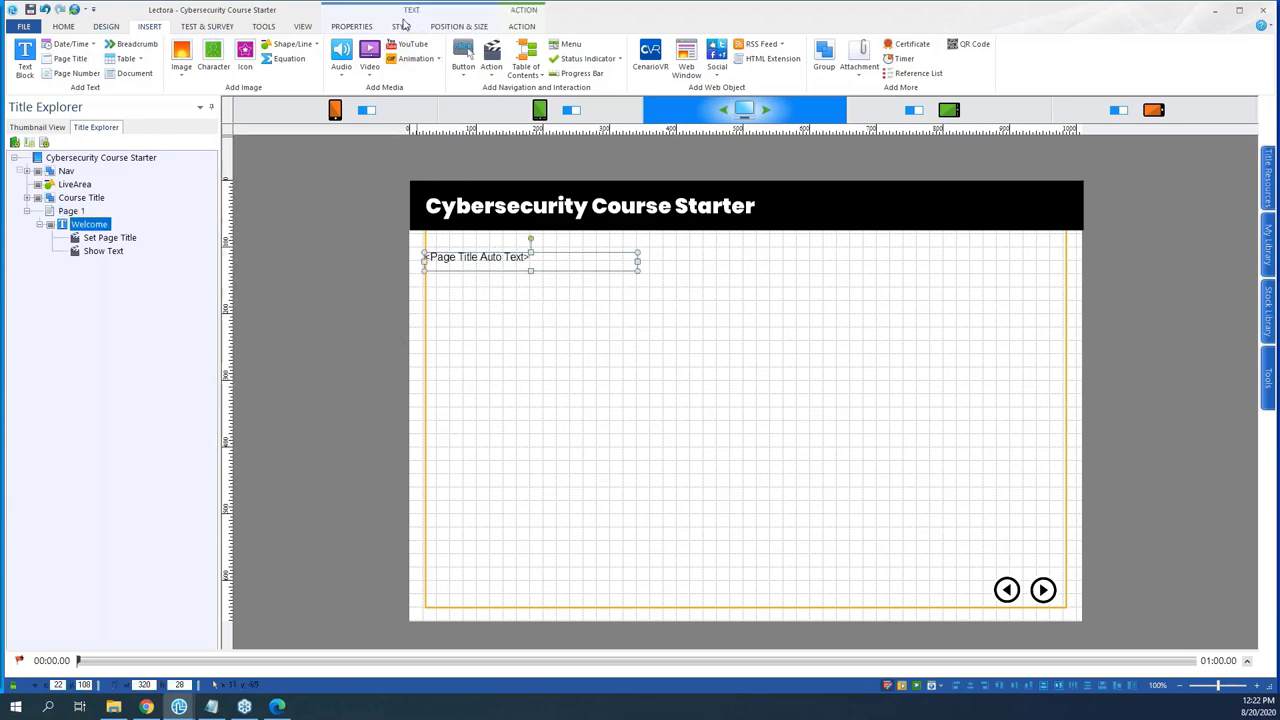
pyautogui.click(298, 26)
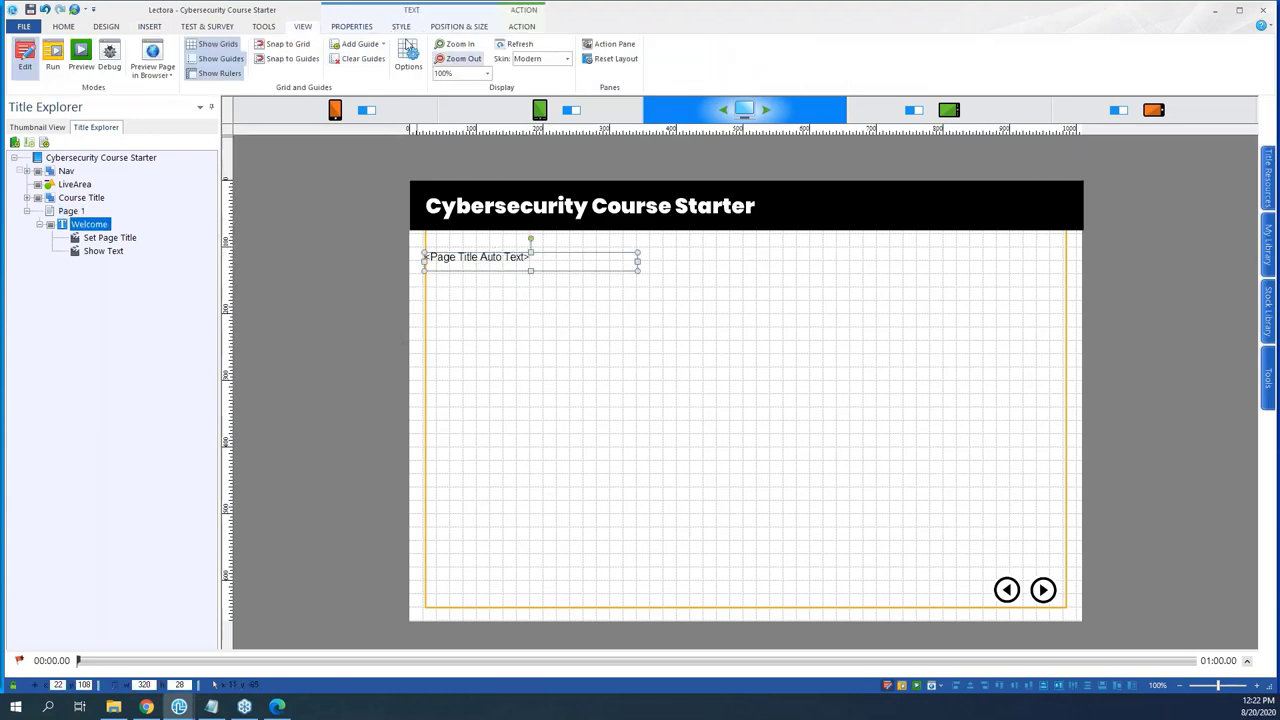
pyautogui.click(403, 28)
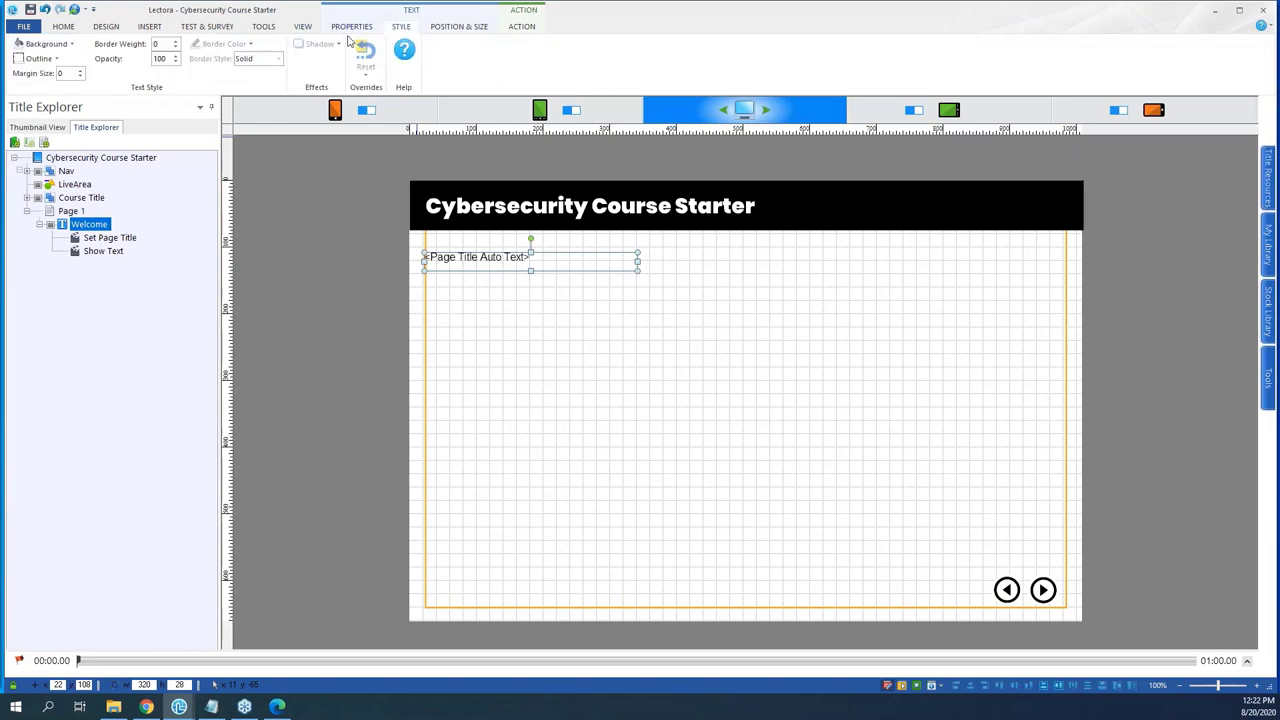
pyautogui.click(63, 27)
pyautogui.click(478, 50)
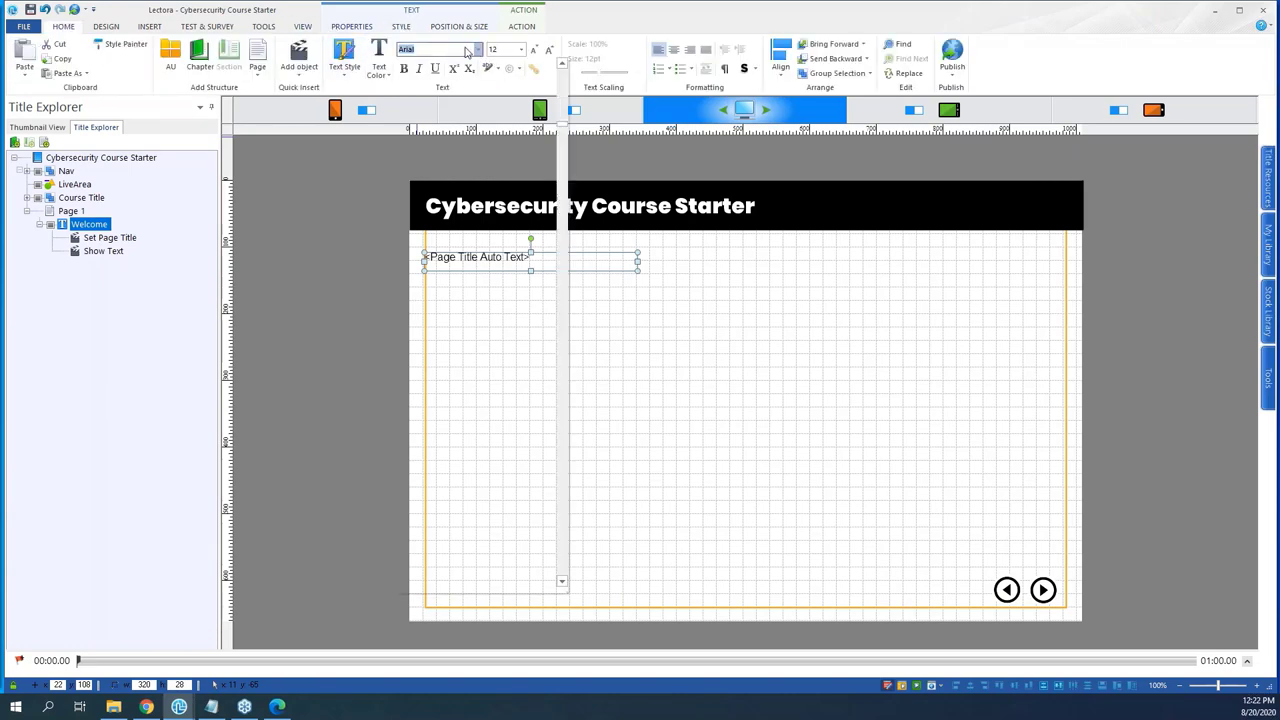
pyautogui.scroll(-10, 470, 150)
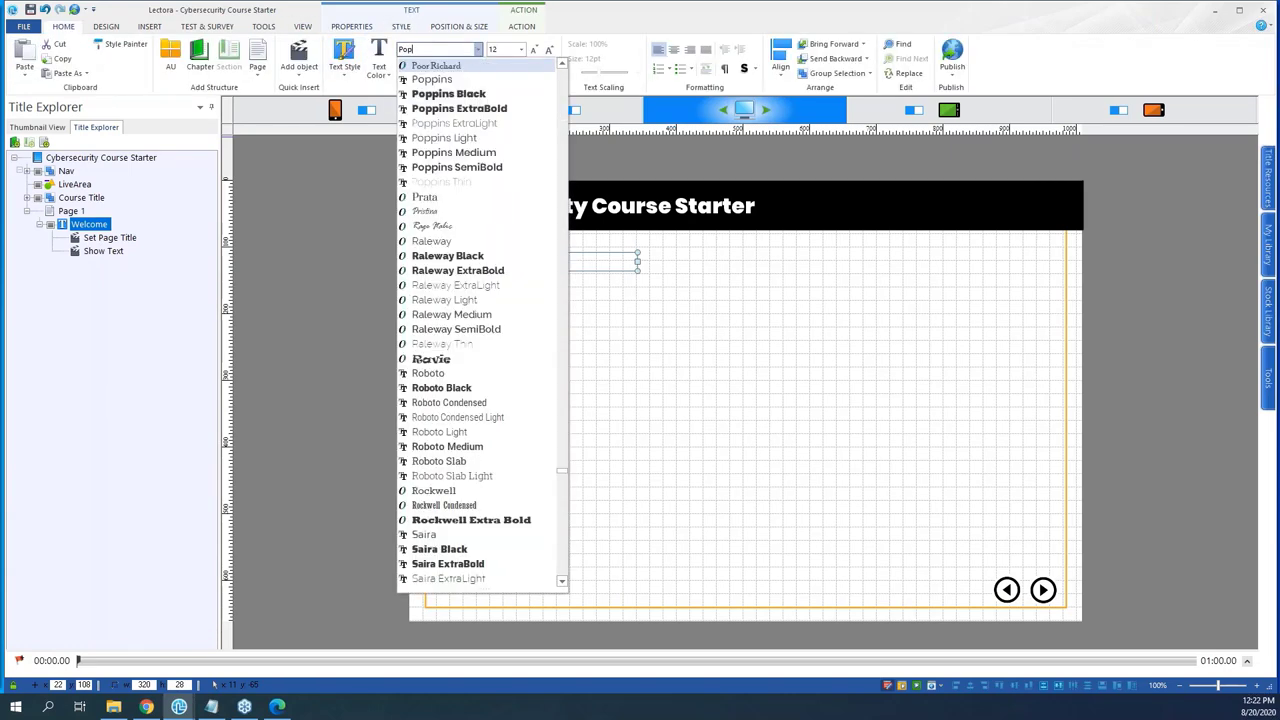
pyautogui.click(470, 78)
pyautogui.click(521, 49)
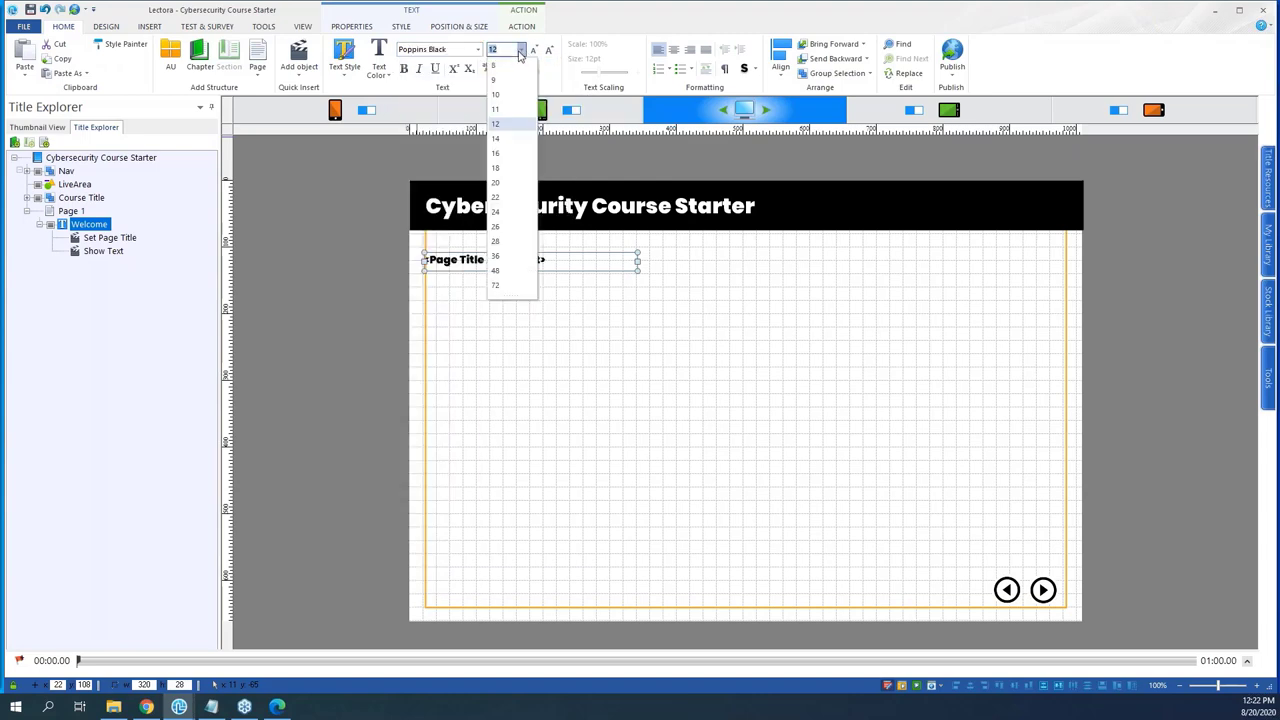
pyautogui.click(511, 270)
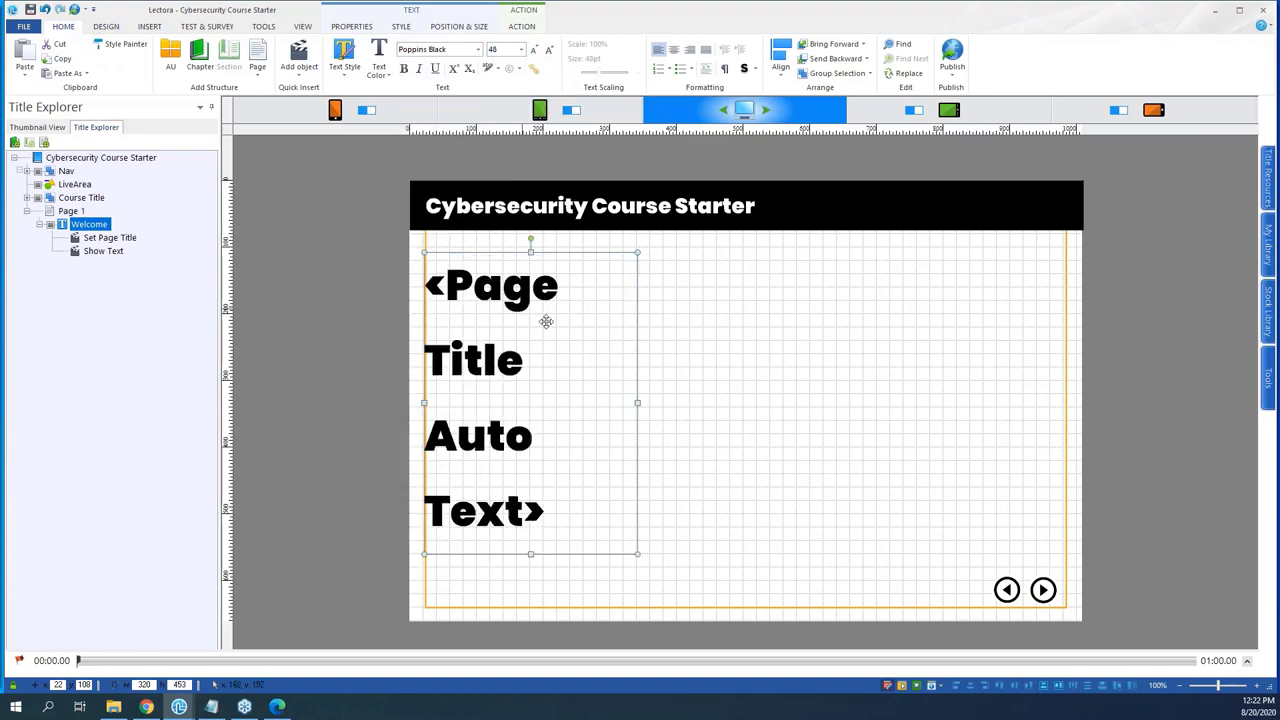
# - Resize the Welcome text box to about 907 by 91 and color its text with the saved dark blue
pyautogui.moveTo(637, 402); pyautogui.dragTo(1029, 366)
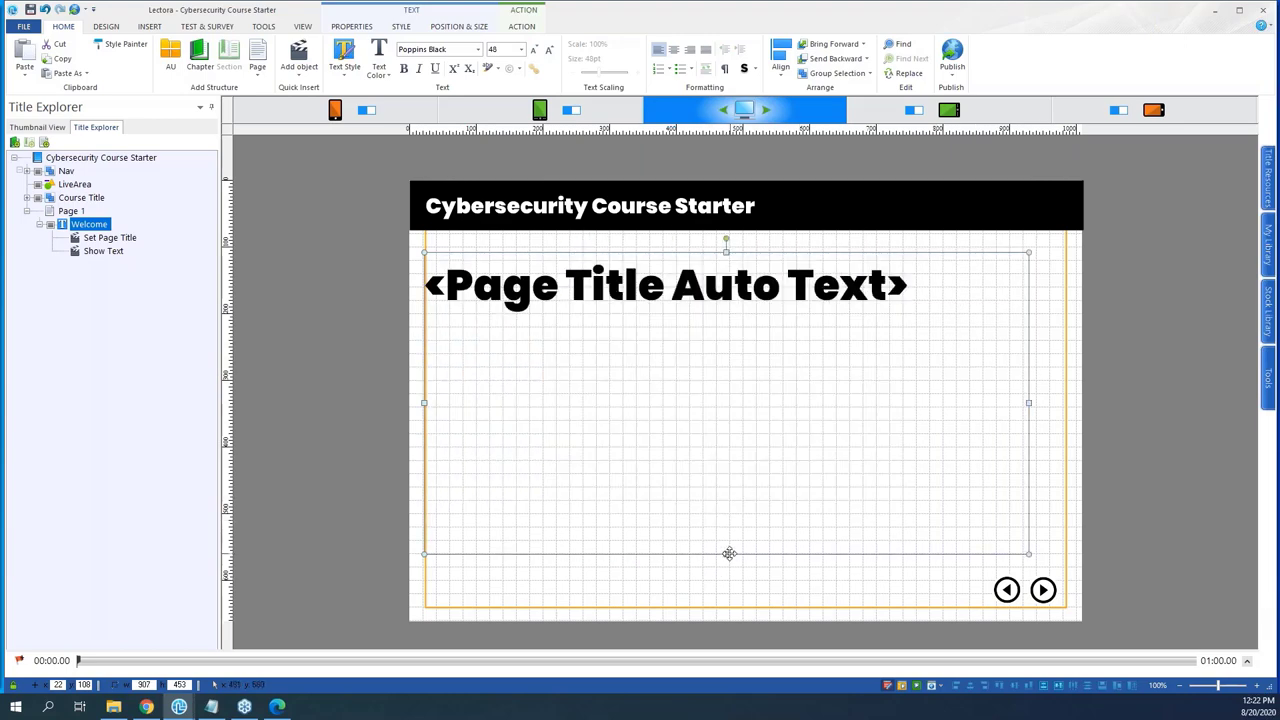
pyautogui.moveTo(726, 554); pyautogui.dragTo(675, 313)
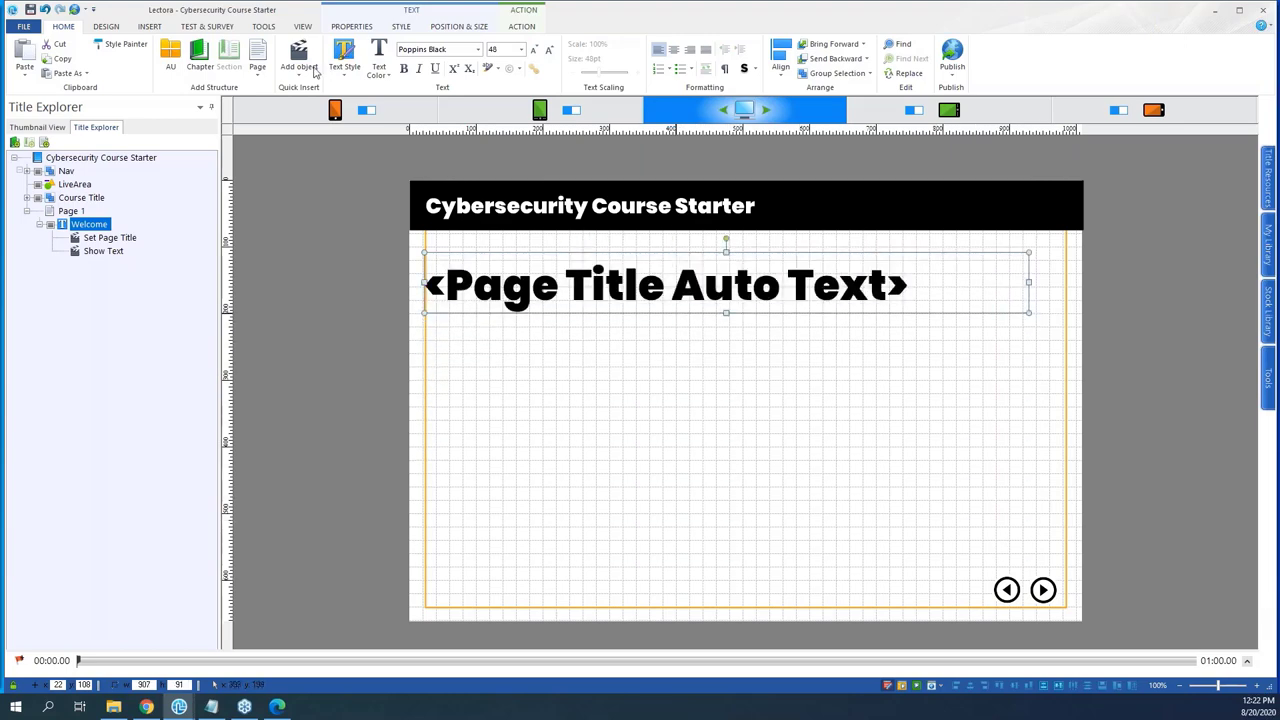
pyautogui.click(386, 76)
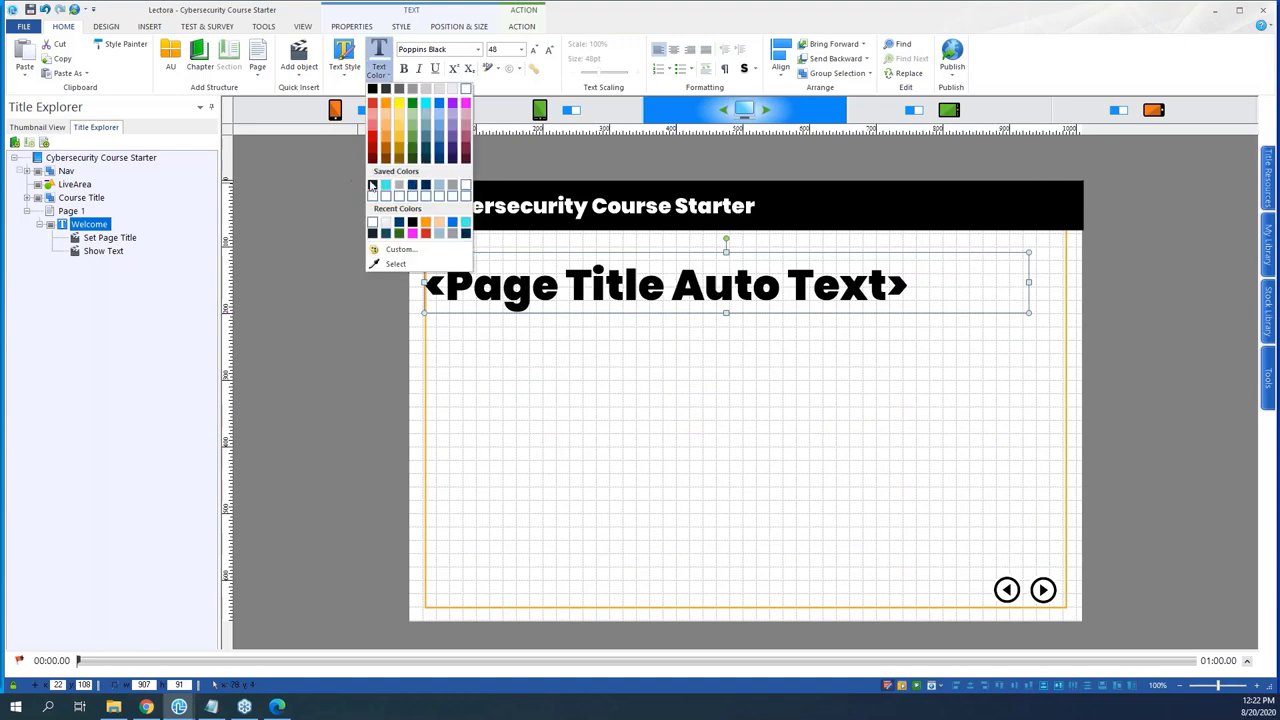
pyautogui.click(412, 185)
pyautogui.click(648, 345)
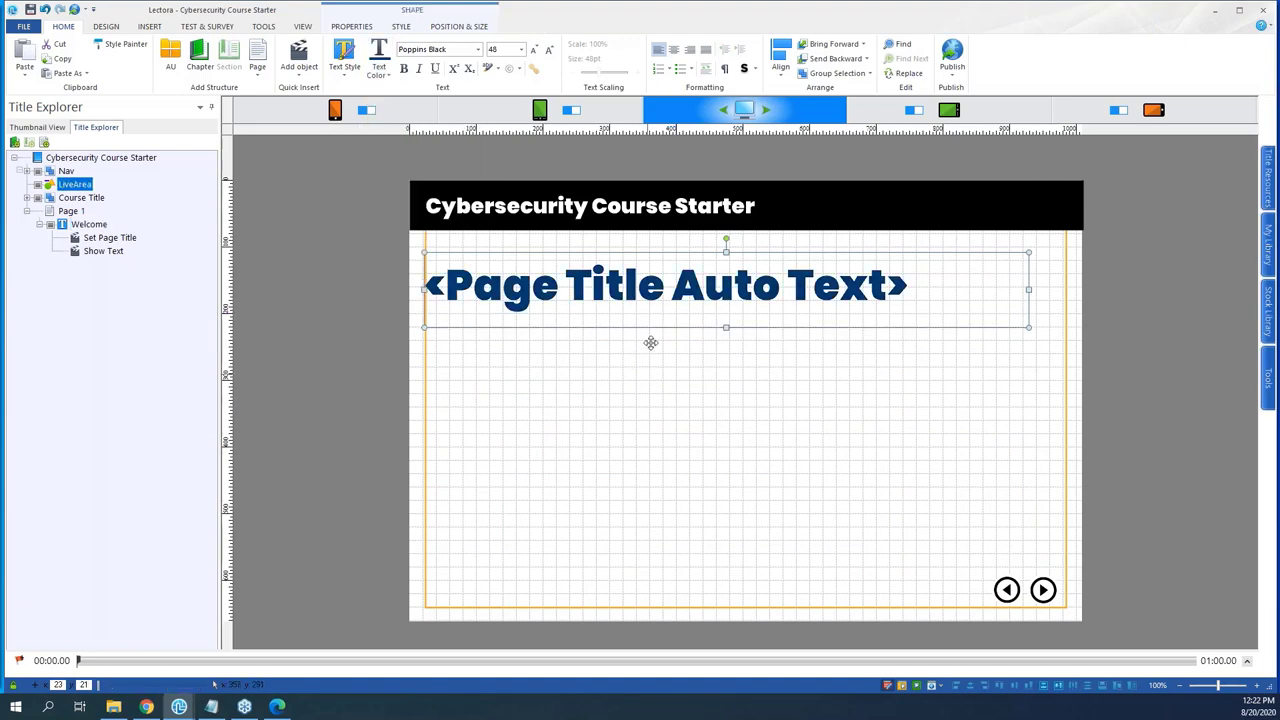
pyautogui.click(1073, 314)
pyautogui.click(1015, 296)
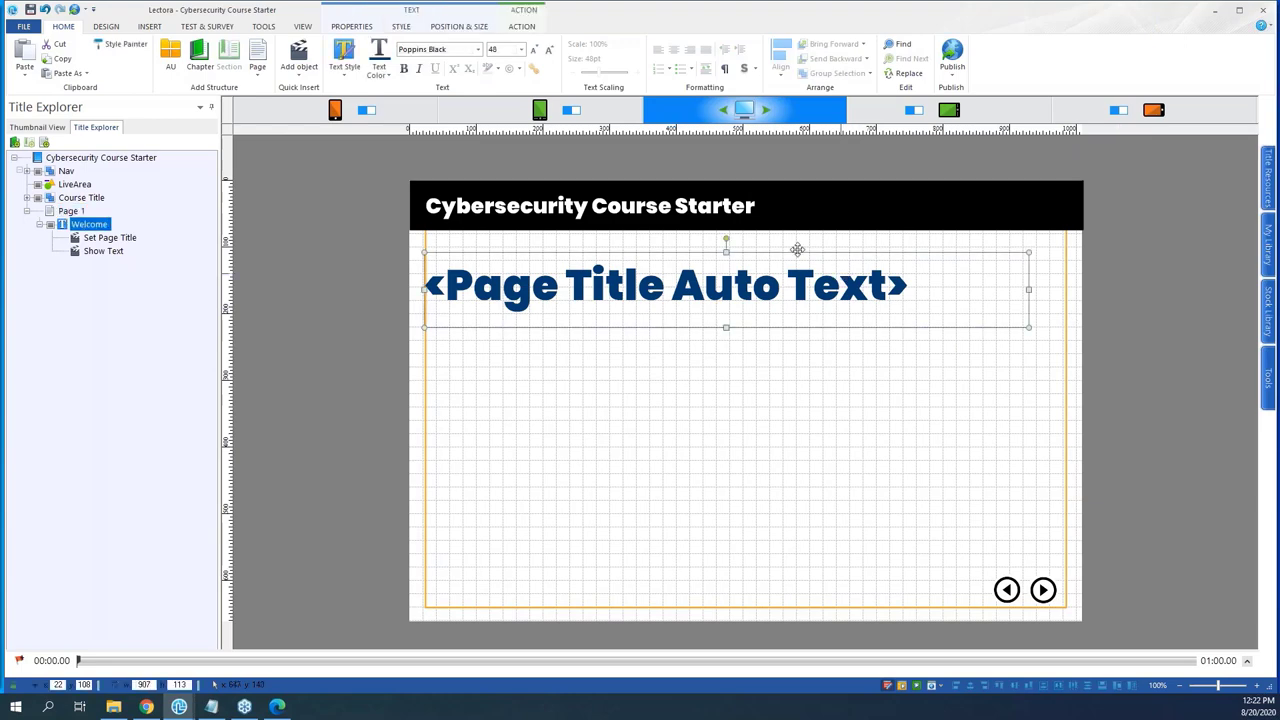
# - Compare how the page title text wraps in the portrait tablet and desktop views, ending in the portrait tablet view
pyautogui.click(538, 112)
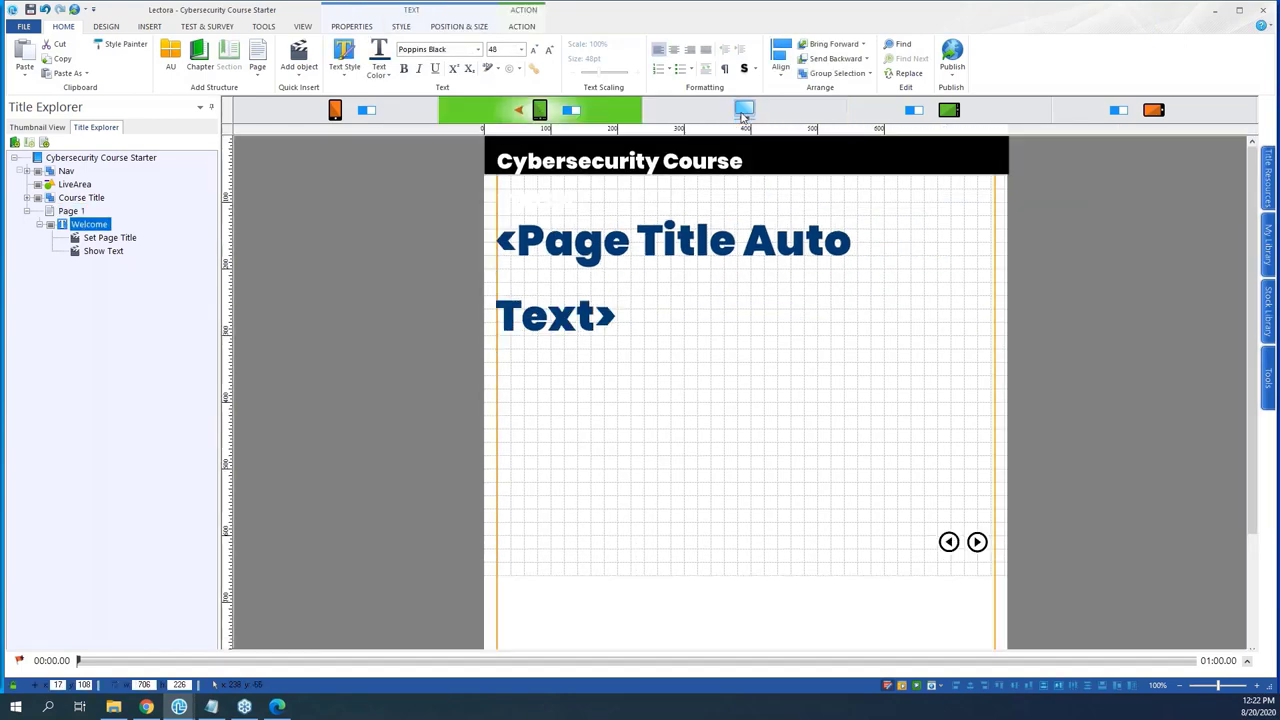
pyautogui.click(744, 112)
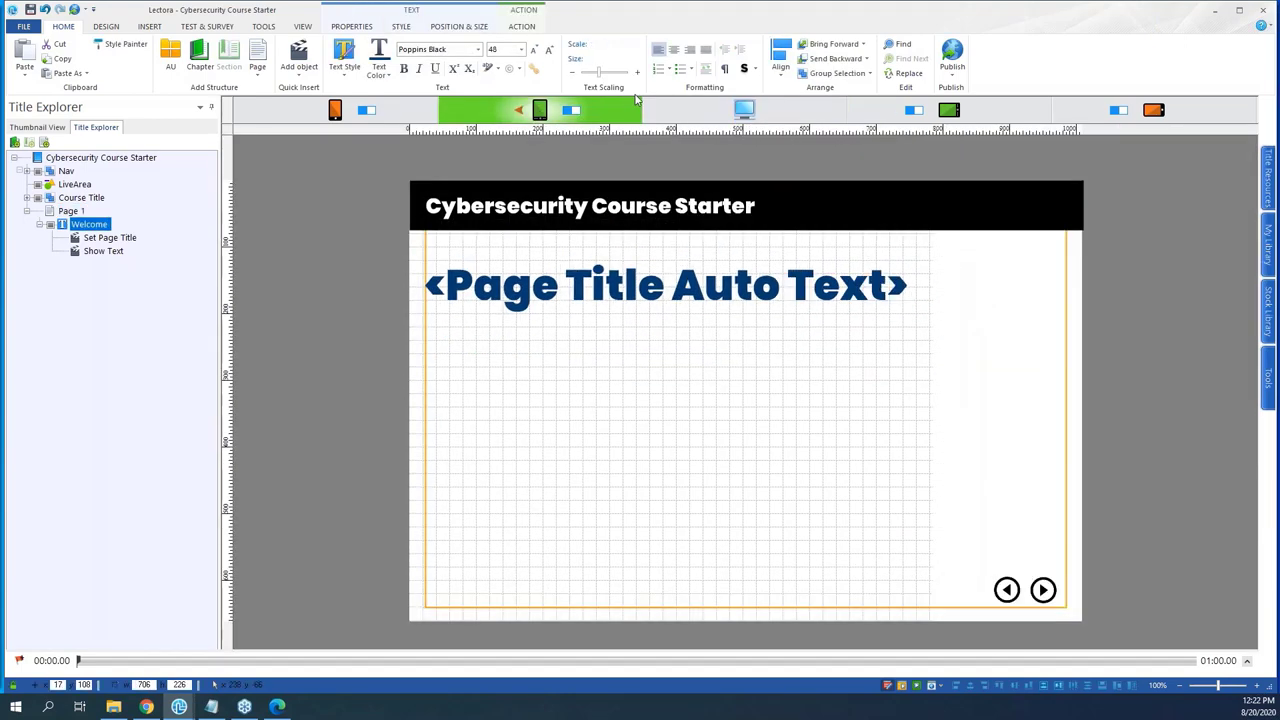
pyautogui.click(538, 112)
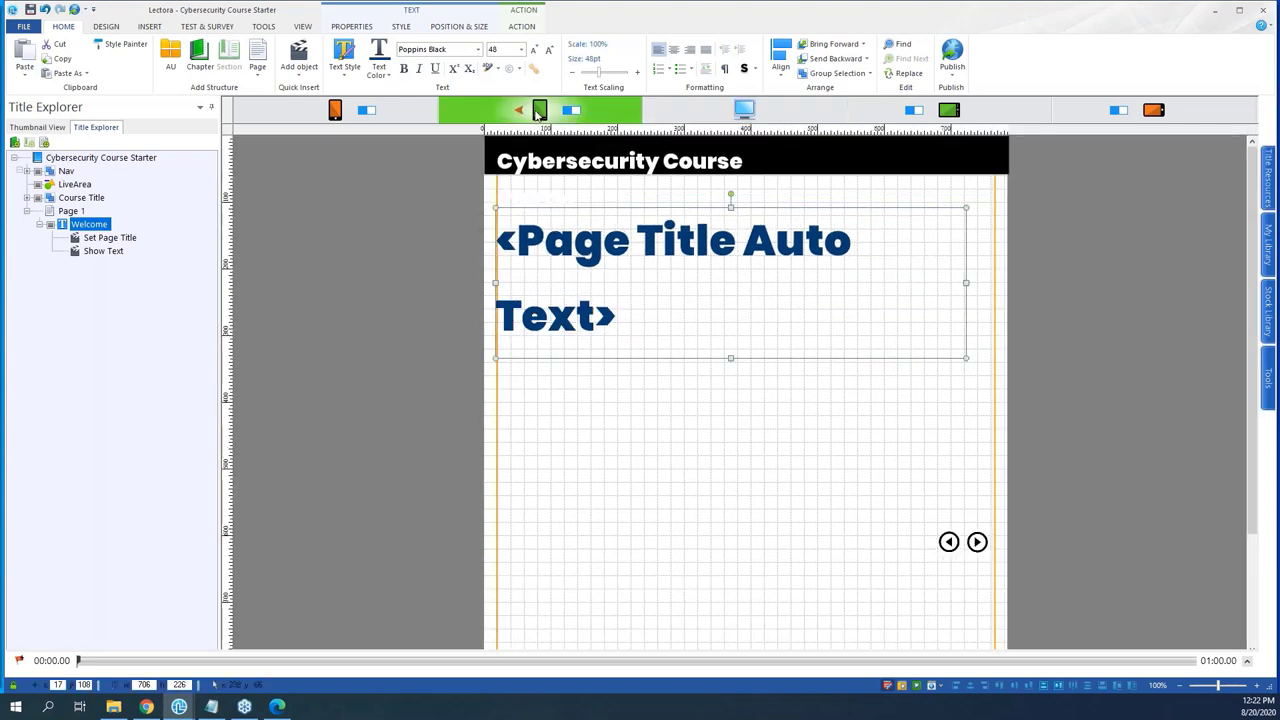
# - Widen the Welcome text box to the outer margin guide, about 749 wide, in the portrait tablet view
pyautogui.moveTo(964, 283); pyautogui.dragTo(995, 278)
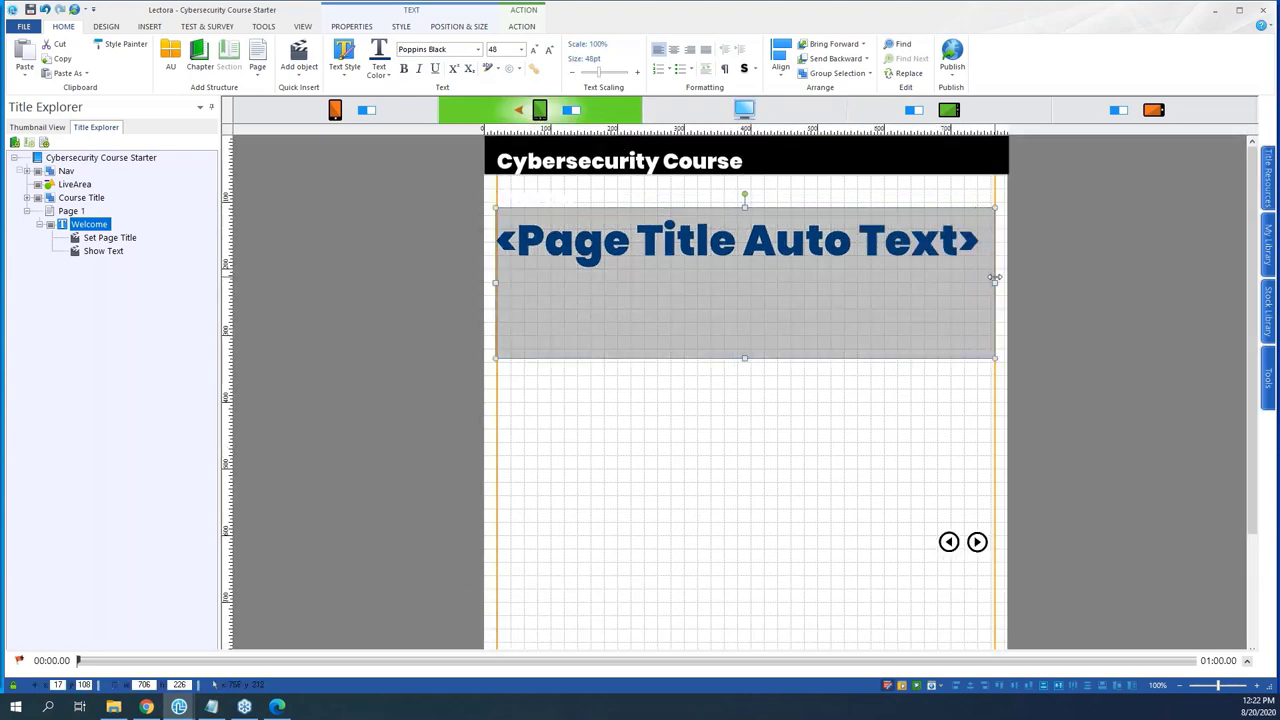
pyautogui.moveTo(995, 278); pyautogui.dragTo(995, 278)
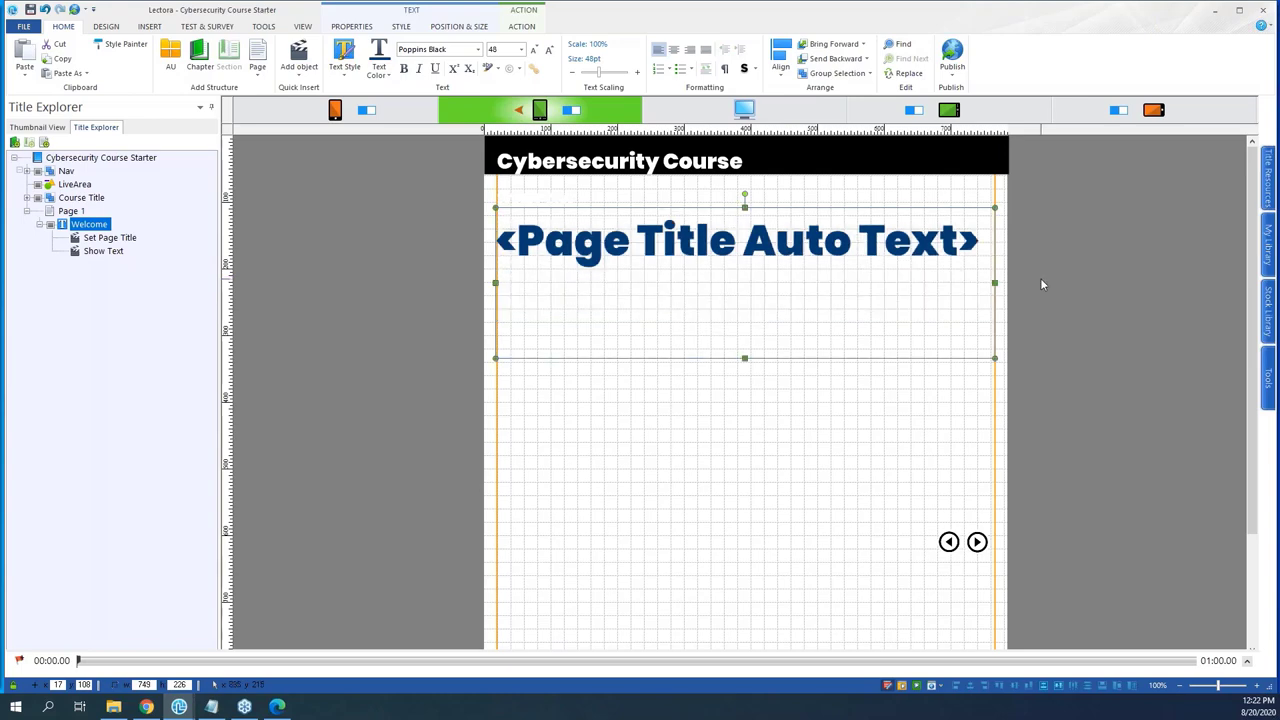
pyautogui.click(1043, 283)
# - Widen the Main title text box to about 574 so the full course title fits on one line
pyautogui.click(533, 190)
pyautogui.click(533, 190)
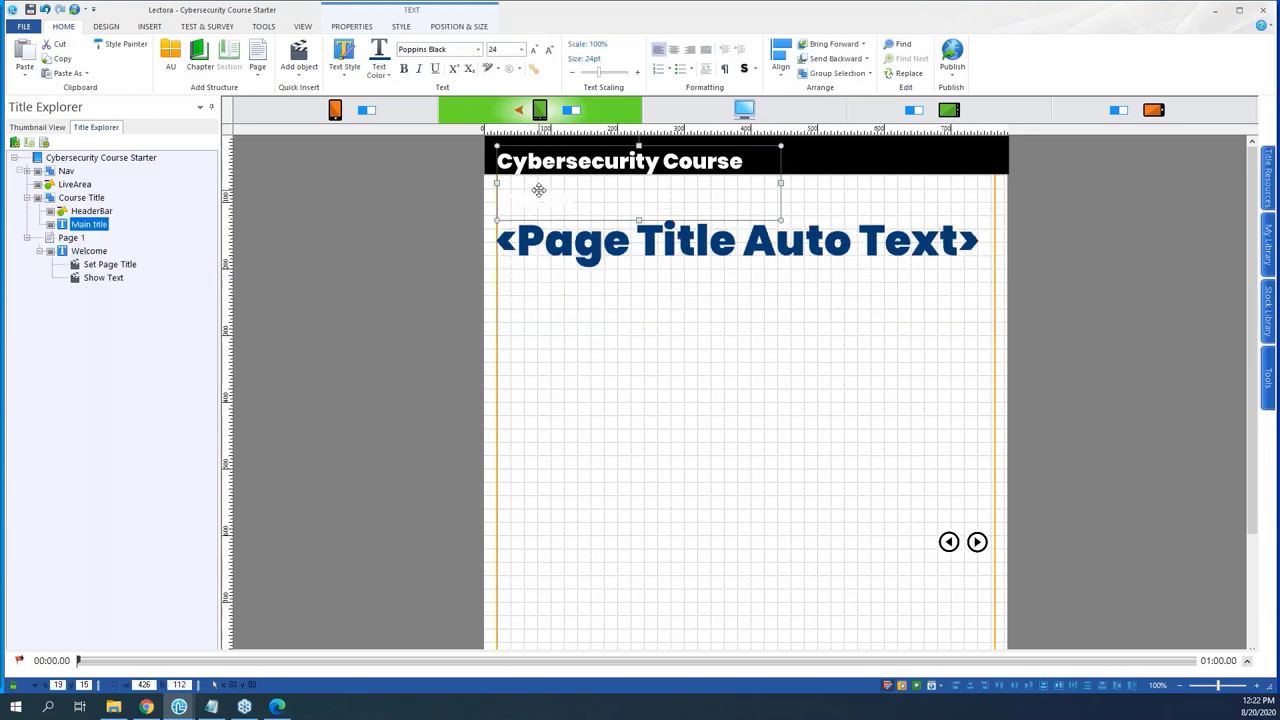
pyautogui.moveTo(785, 186); pyautogui.dragTo(880, 186)
pyautogui.click(1078, 227)
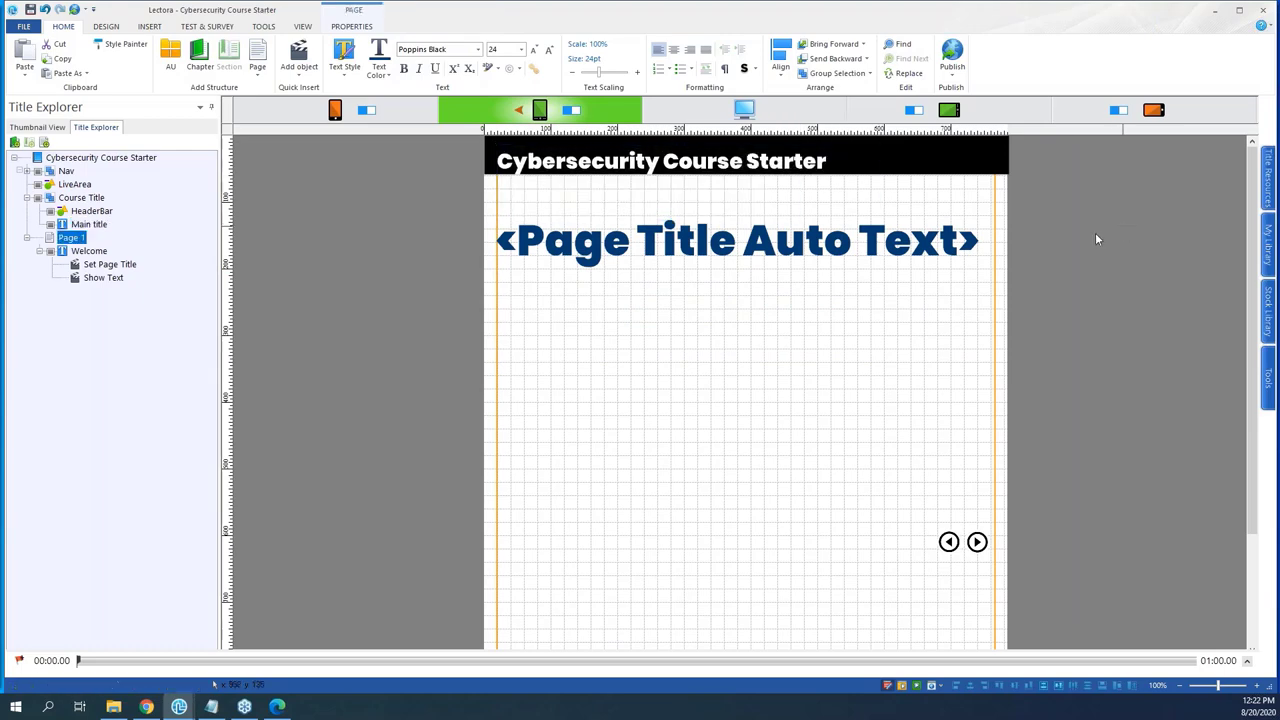
pyautogui.scroll(1, 1245, 236)
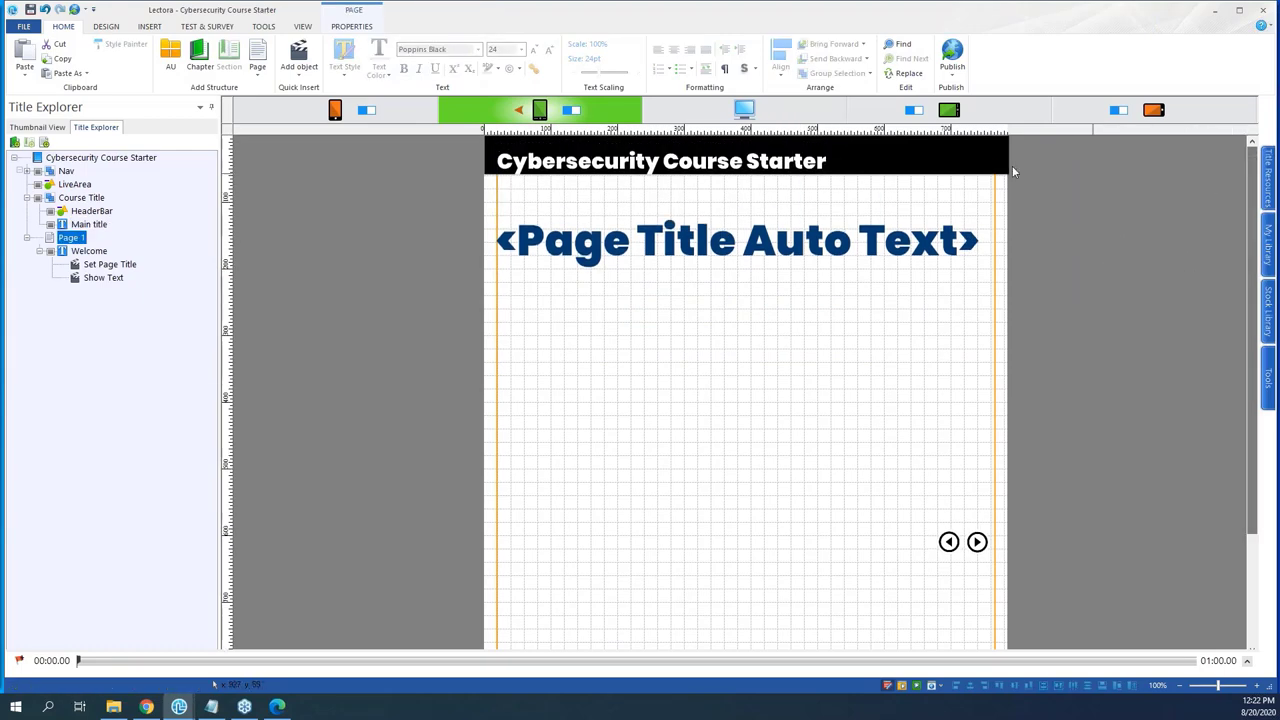
# - Increase the HeaderBar height to about 79 and shorten the Main title text box to about 63 high
pyautogui.click(741, 157)
pyautogui.click(973, 158)
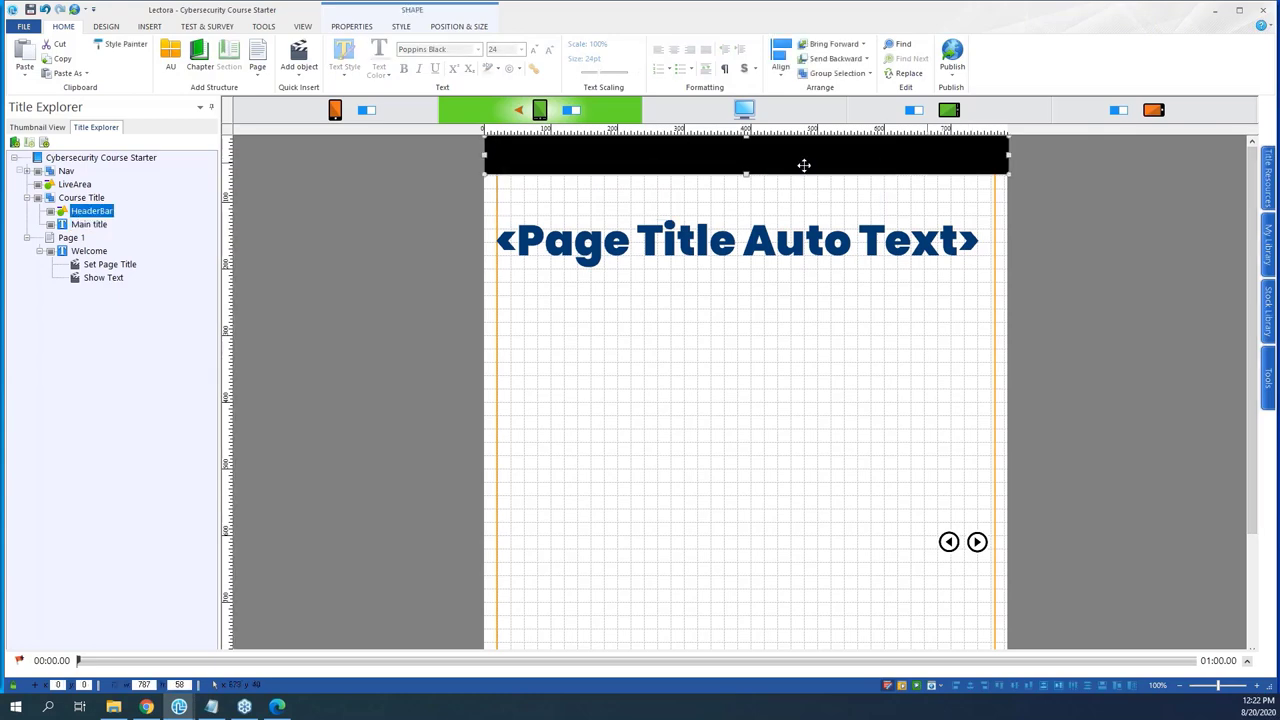
pyautogui.moveTo(747, 174); pyautogui.dragTo(749, 189)
pyautogui.click(1100, 229)
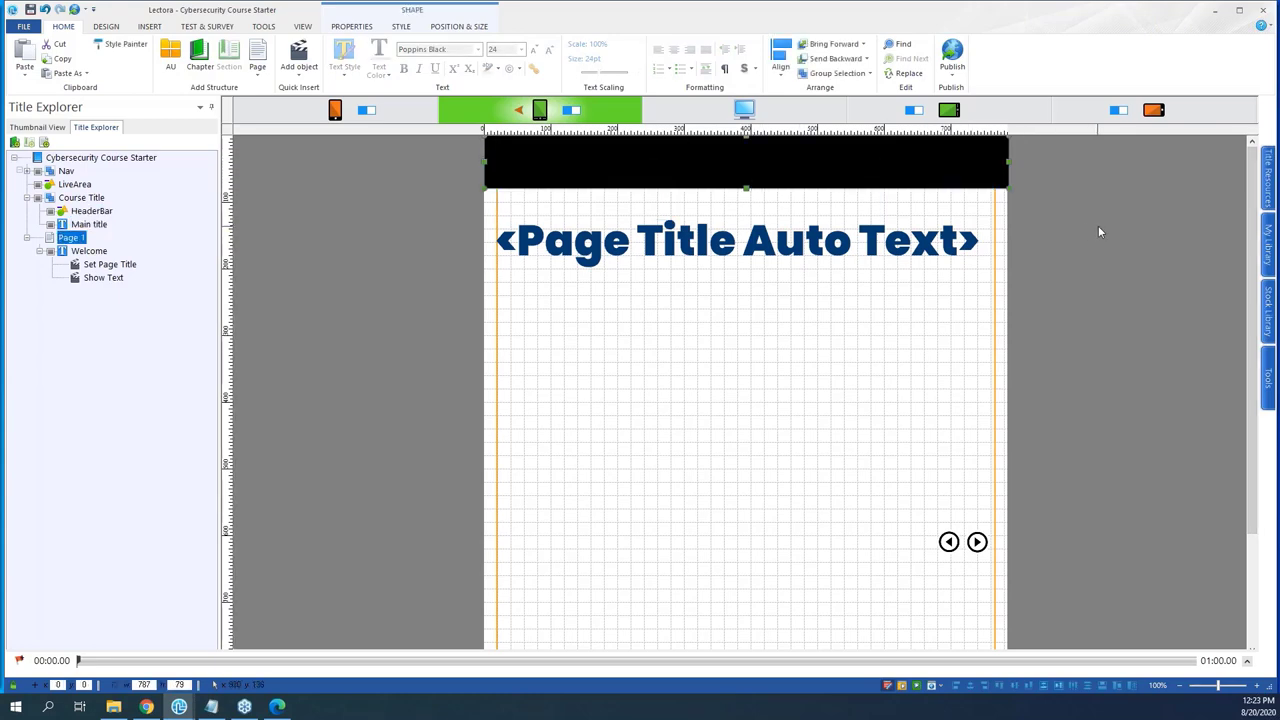
pyautogui.click(700, 175)
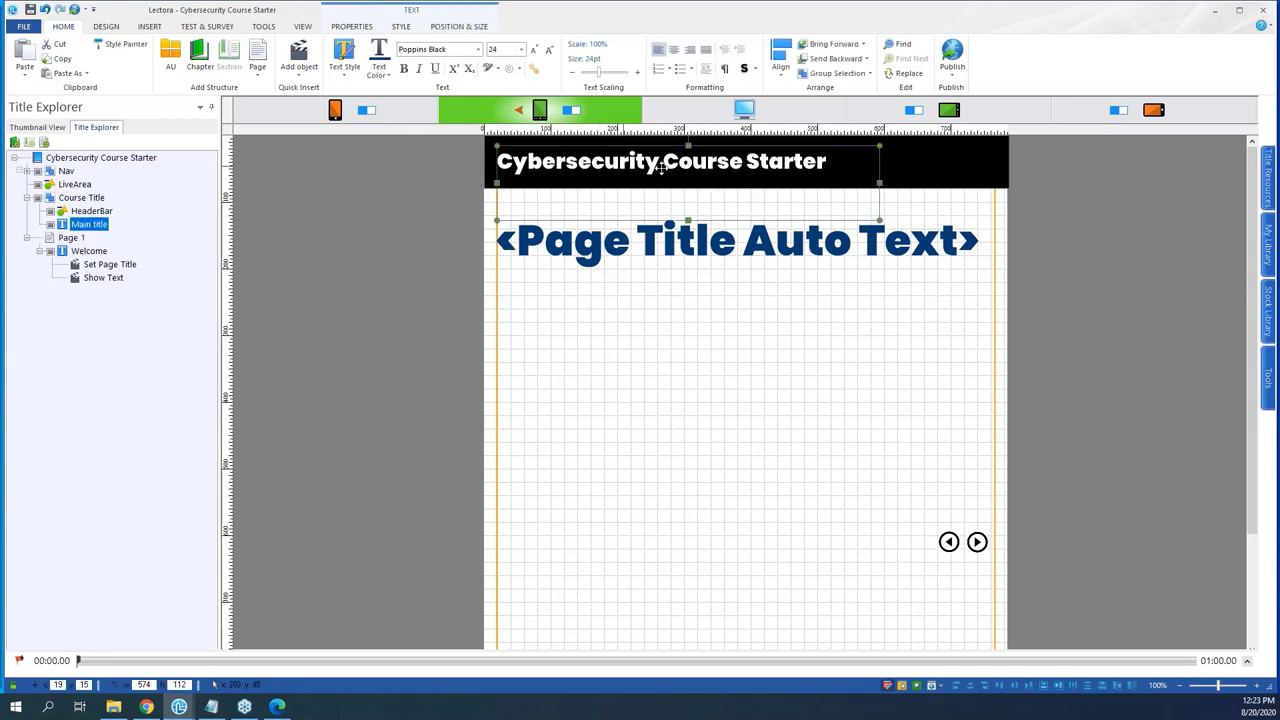
pyautogui.moveTo(688, 214); pyautogui.dragTo(691, 192)
# - Scale the Welcome page title text to 90% in the portrait tablet view
pyautogui.click(688, 228)
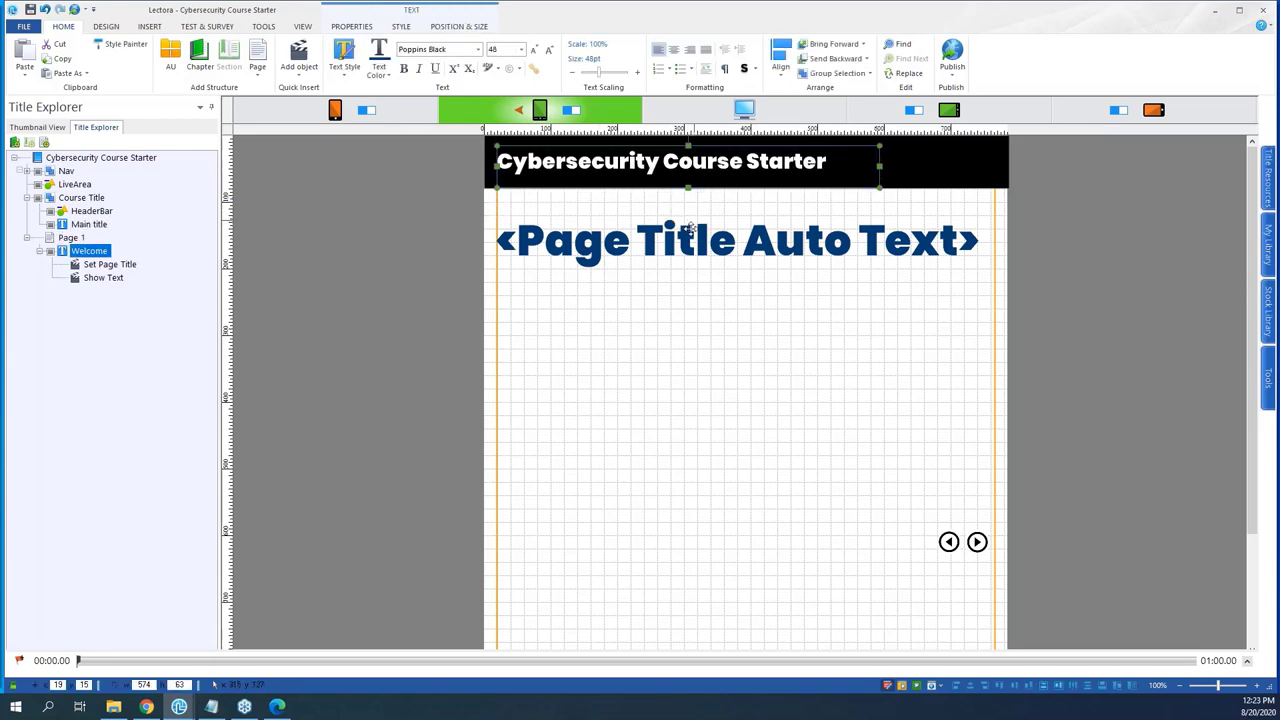
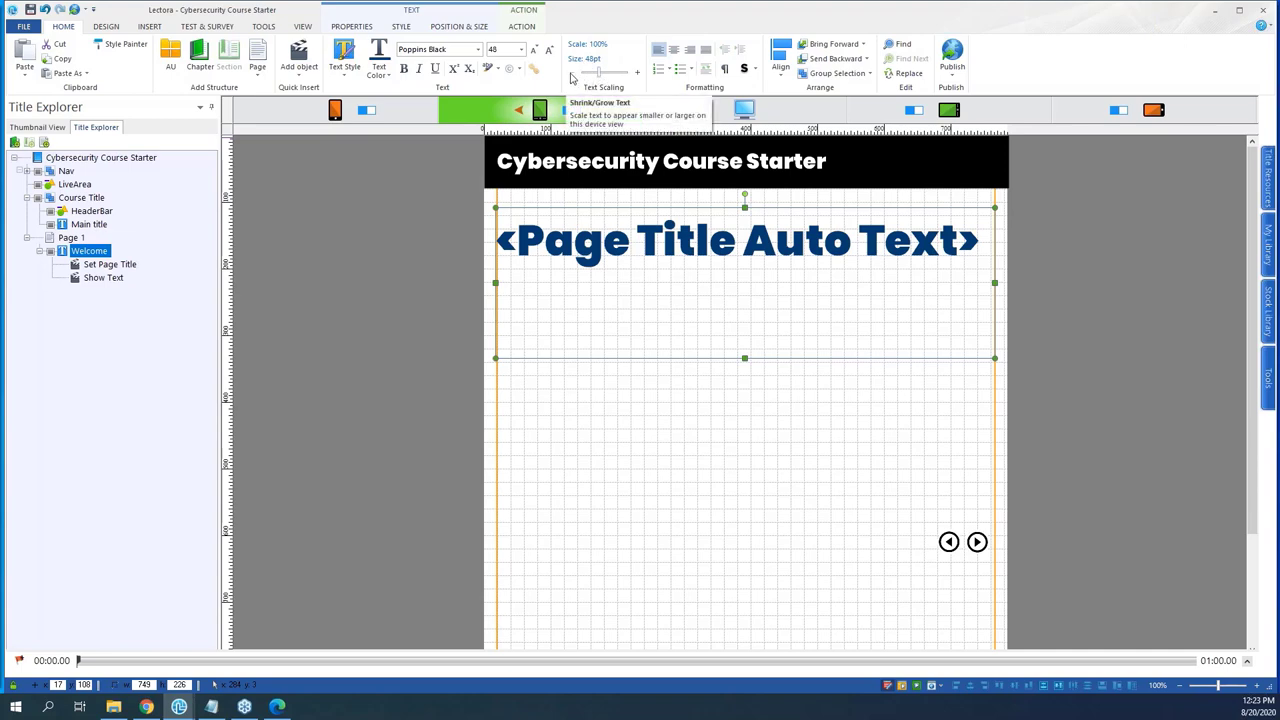
pyautogui.click(572, 74)
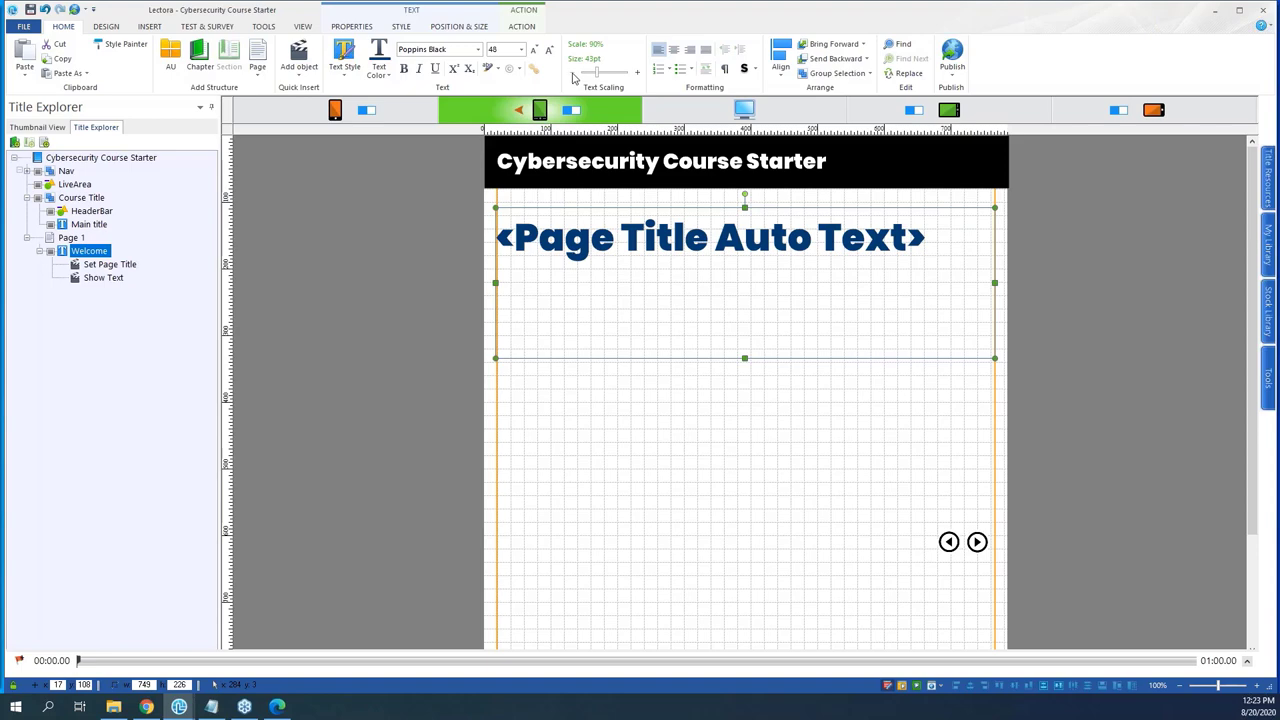
pyautogui.click(634, 77)
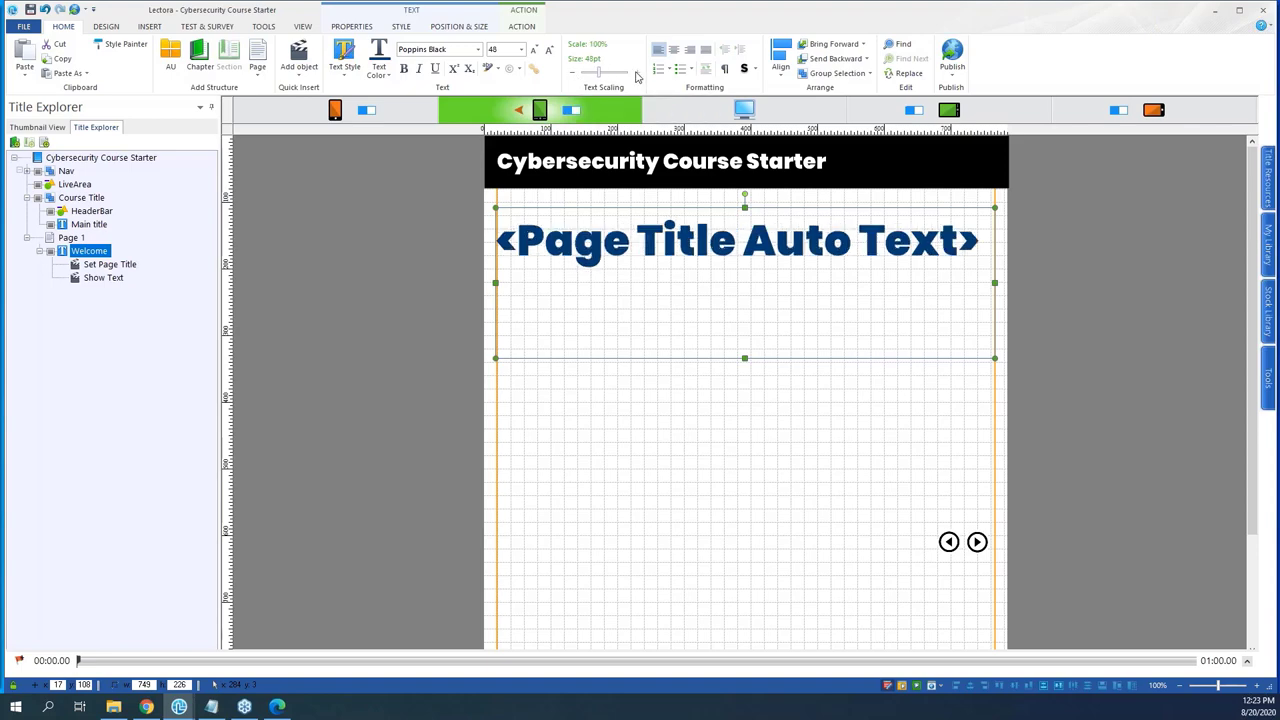
pyautogui.click(575, 77)
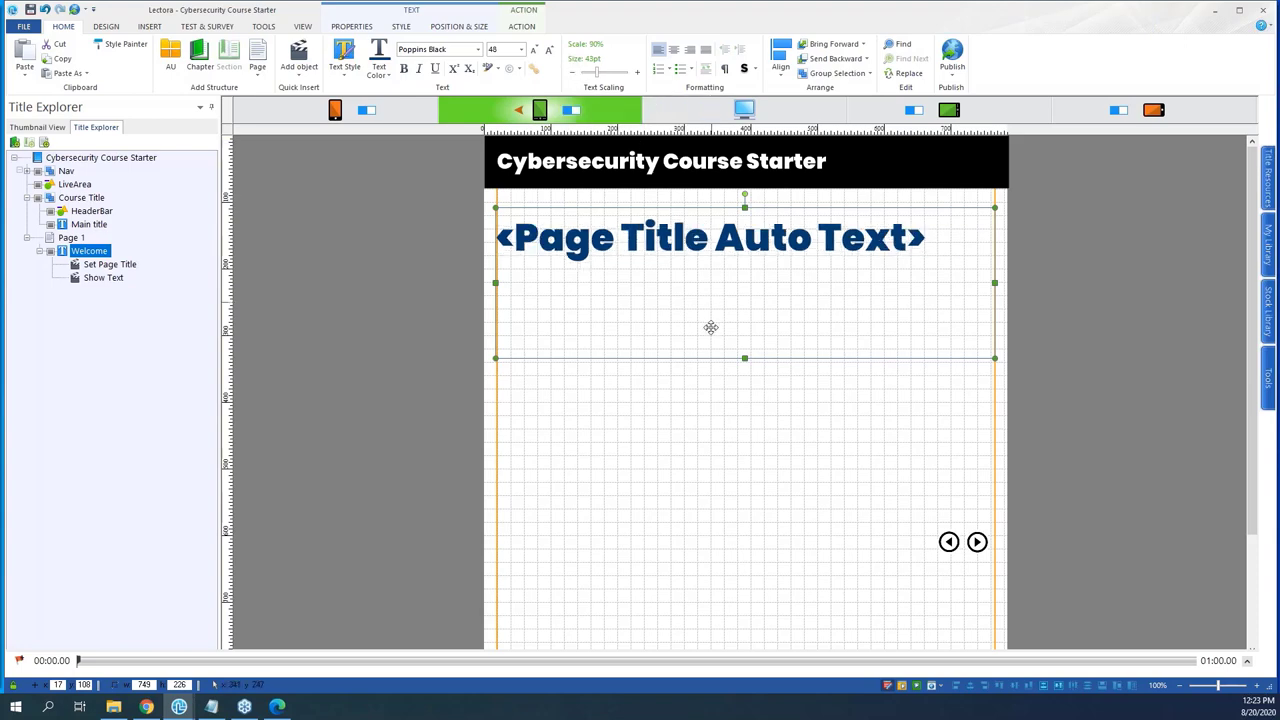
# - Switch to the portrait phone view and widen the Main title text box to about 447
pyautogui.click(336, 111)
pyautogui.click(843, 289)
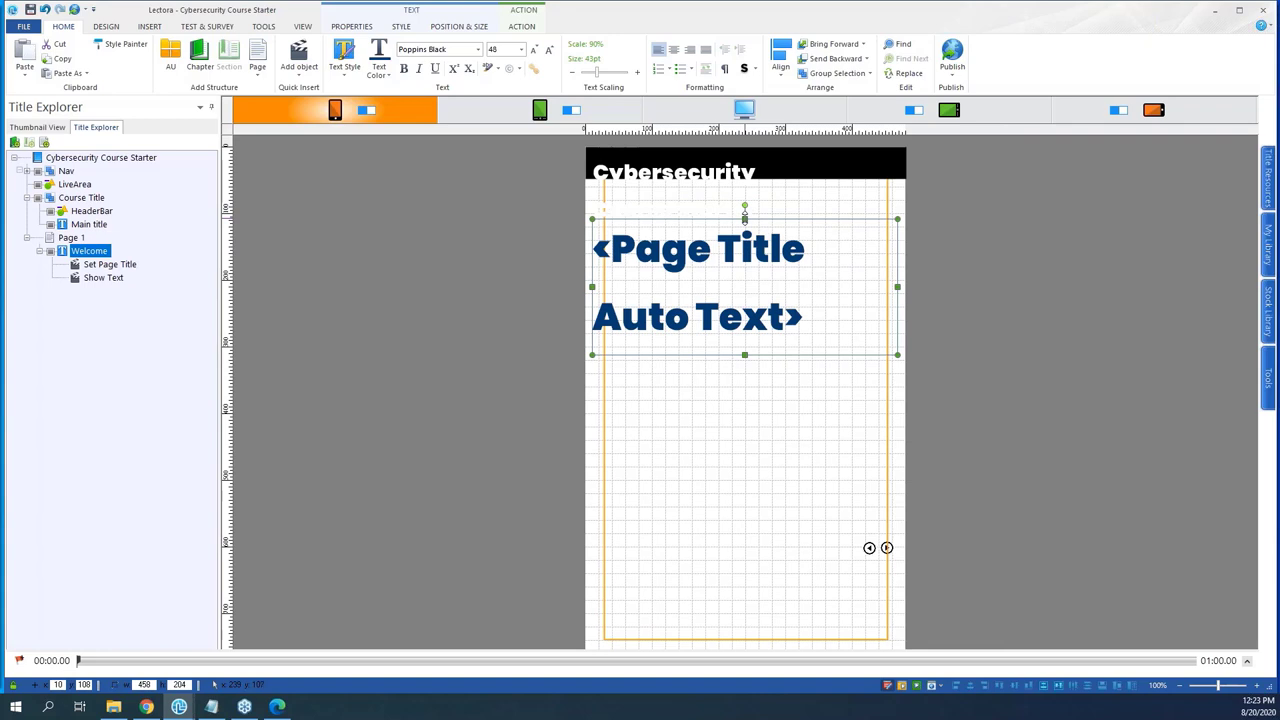
pyautogui.click(742, 182)
pyautogui.moveTo(843, 193); pyautogui.dragTo(891, 193)
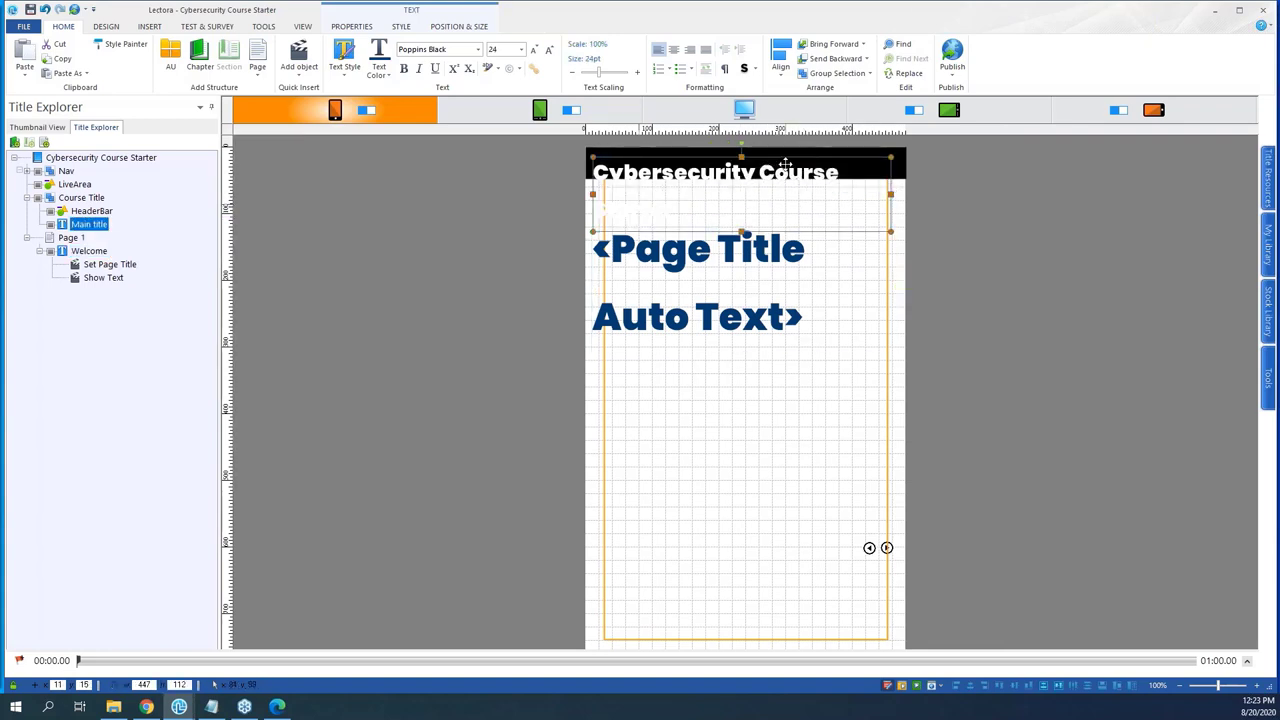
# - Extend the HeaderBar shape slightly downward in the portrait phone view
pyautogui.click(811, 151)
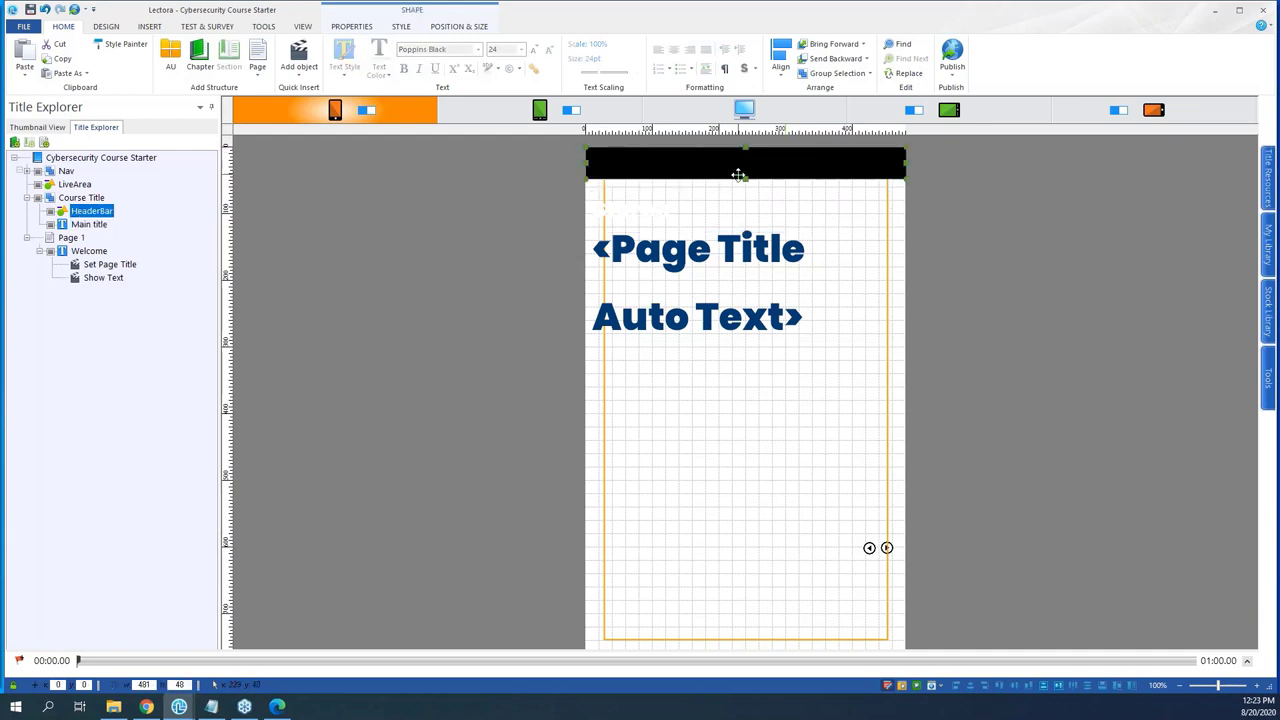
pyautogui.moveTo(745, 178); pyautogui.dragTo(747, 186)
pyautogui.click(800, 193)
# - Run the title in the portrait phone size to check the header and page title, then return to editing
pyautogui.click(302, 26)
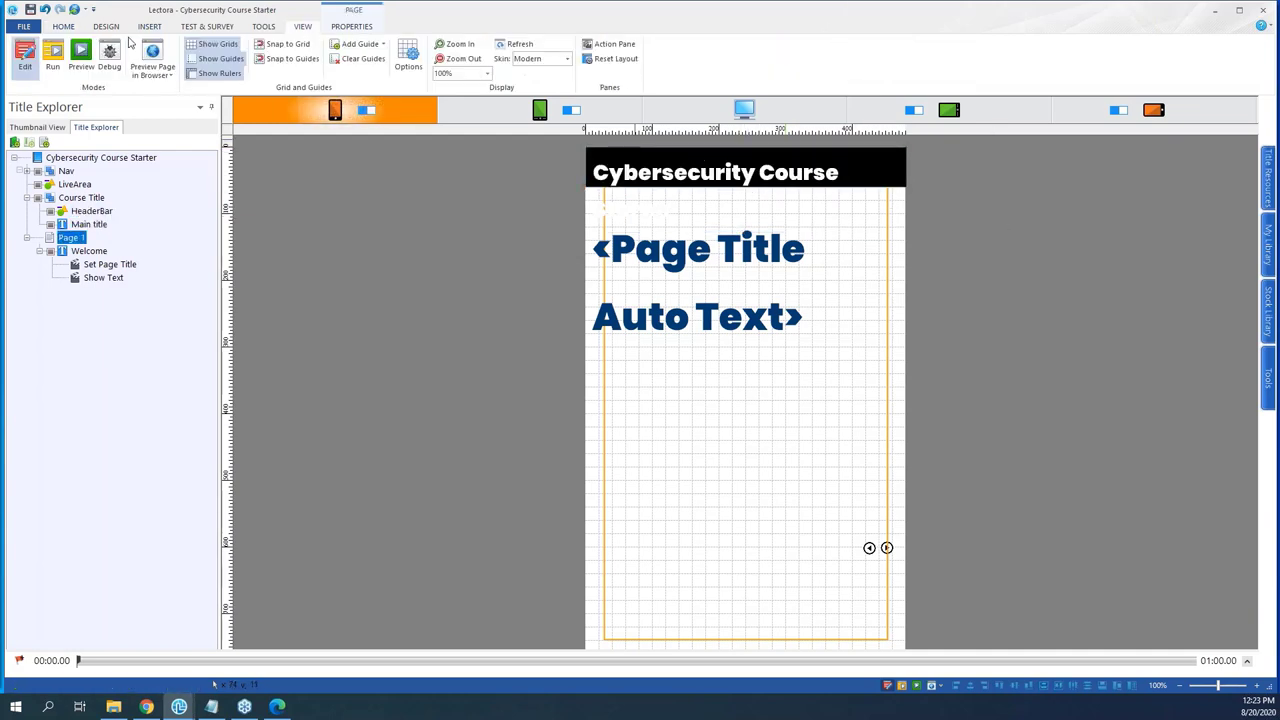
pyautogui.click(52, 57)
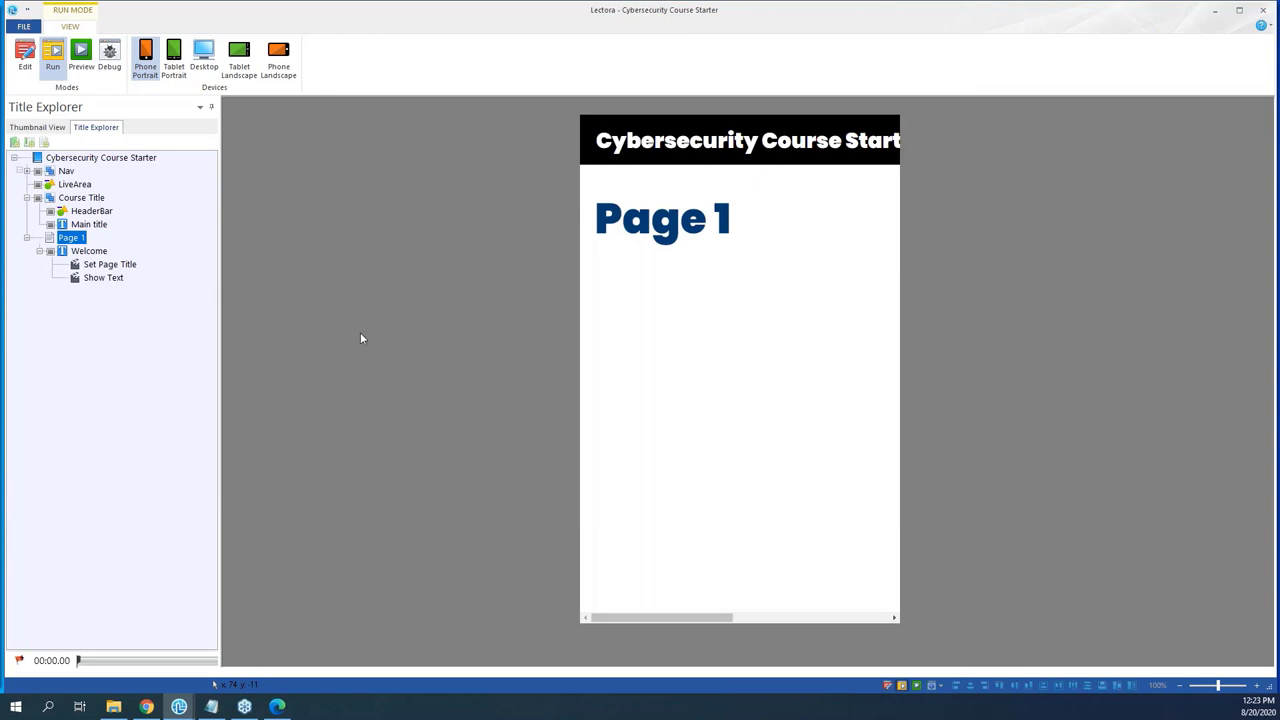
pyautogui.click(25, 57)
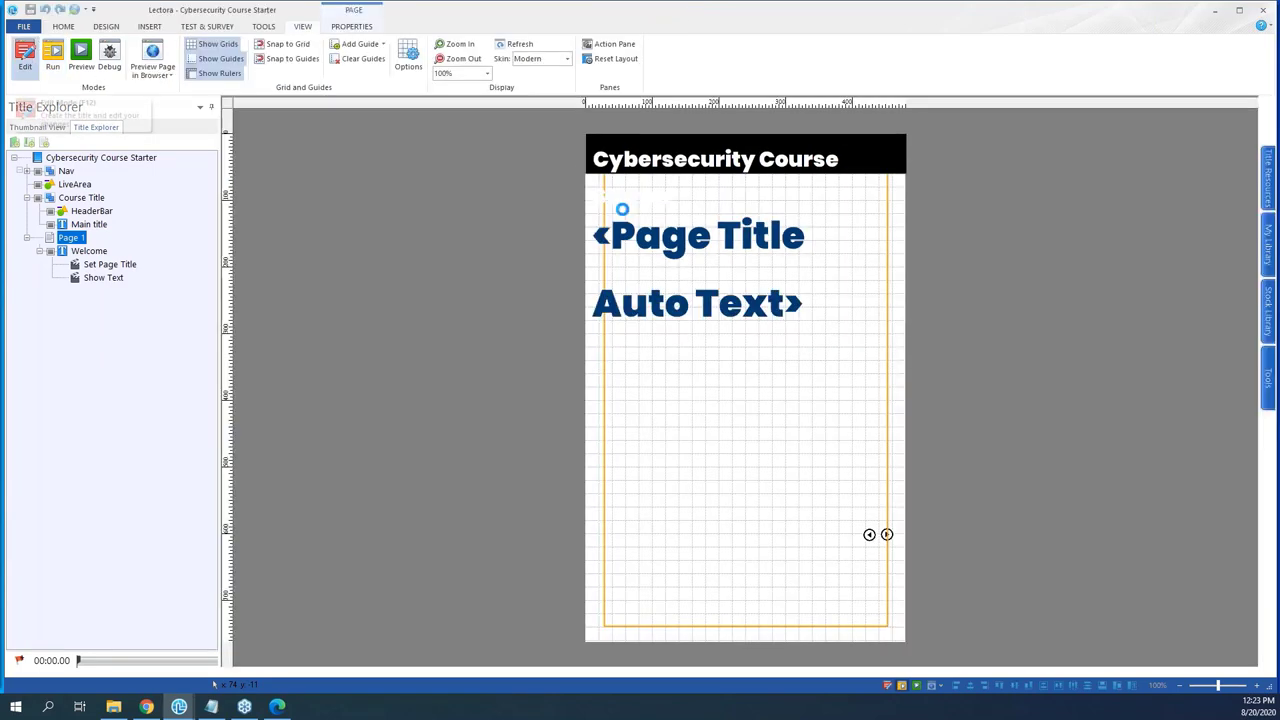
# - Scale the Main title text to 80% in the portrait phone view so it fits on one line
pyautogui.click(681, 168)
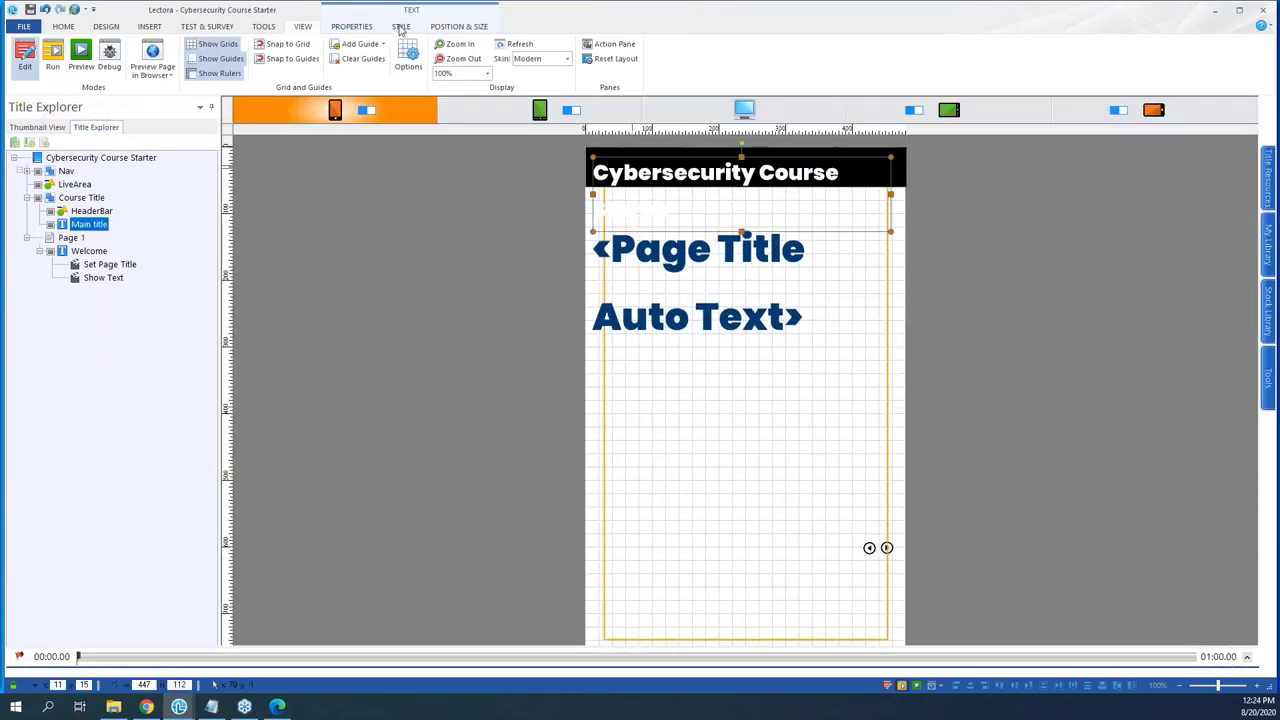
pyautogui.click(373, 28)
pyautogui.click(63, 26)
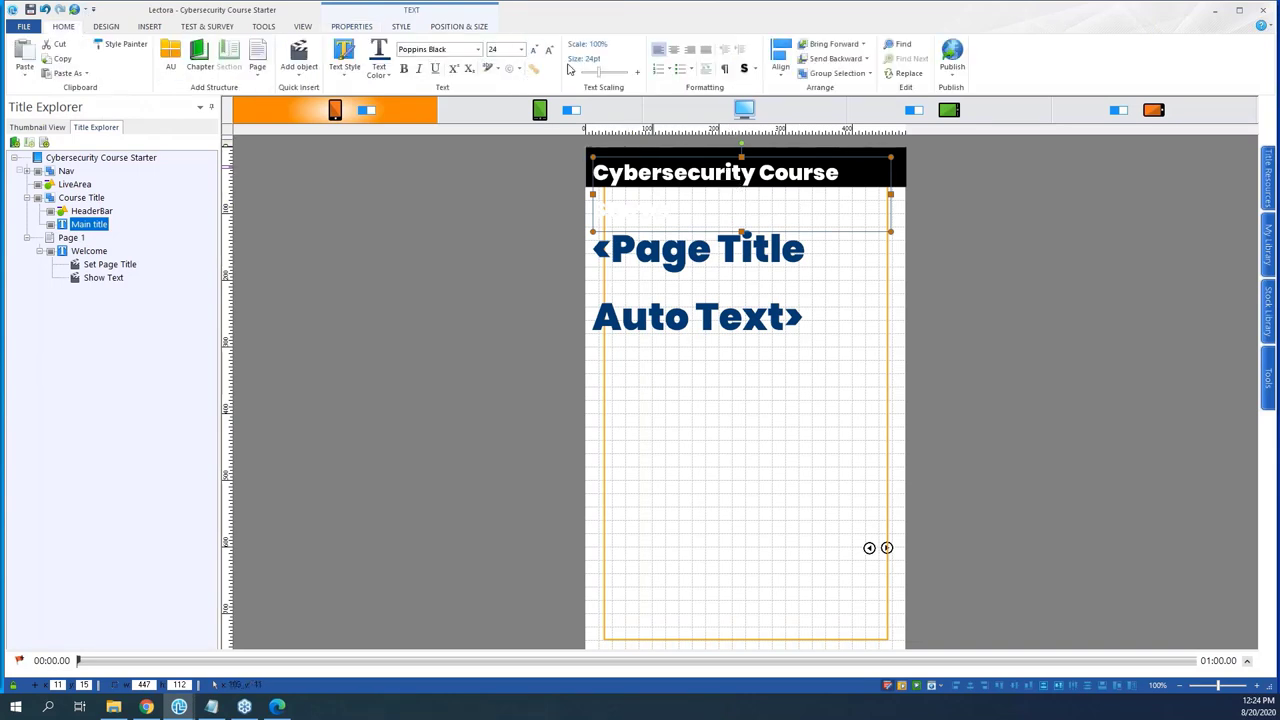
pyautogui.click(577, 73)
pyautogui.click(576, 74)
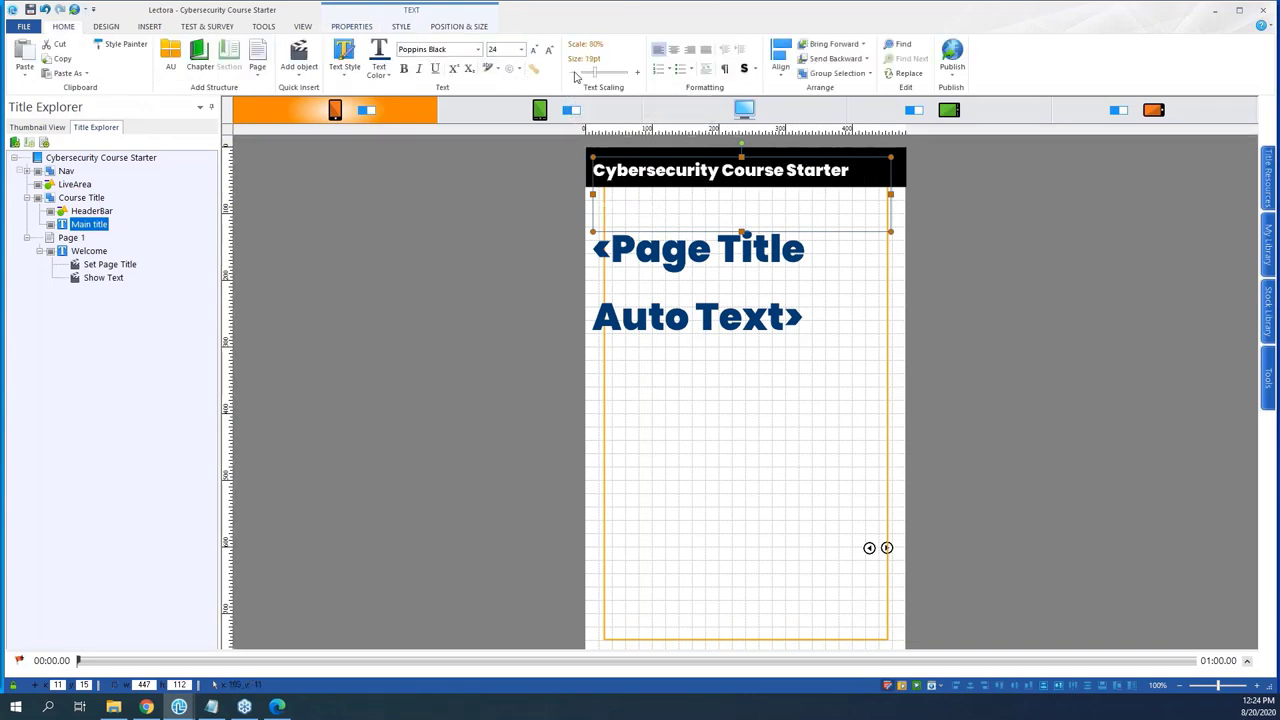
pyautogui.click(983, 264)
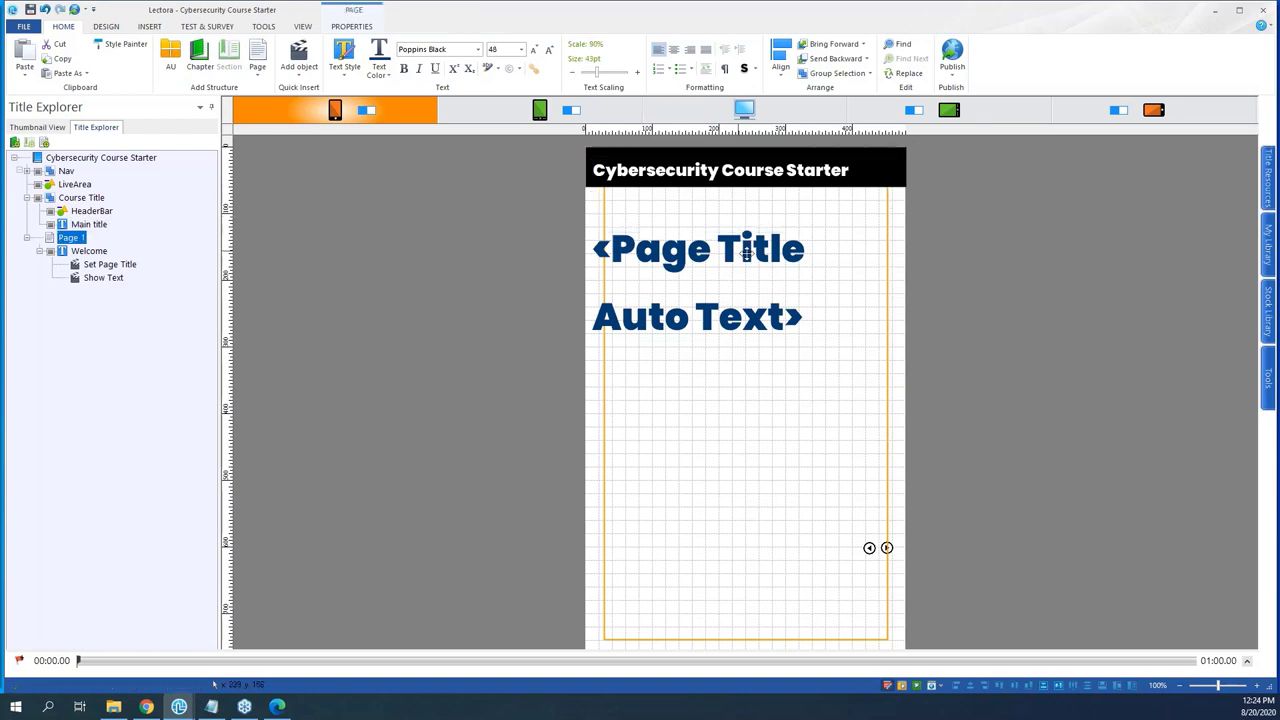
# - Scale the Welcome text to 70% and raise its box's upper edge toward the header, making it about 190 high
pyautogui.click(745, 280)
pyautogui.click(572, 74)
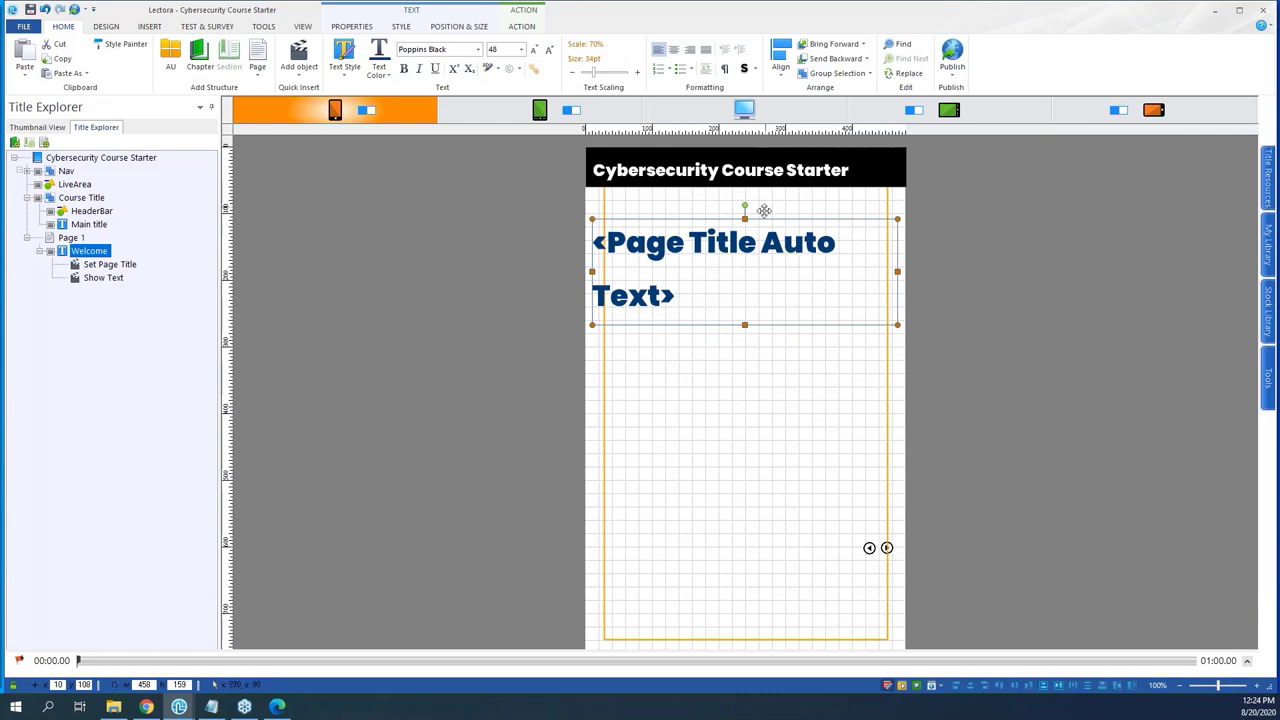
pyautogui.moveTo(744, 218); pyautogui.dragTo(744, 198)
# - Test the rescaled titles in Run mode on the portrait phone size and go back to Edit mode
pyautogui.click(302, 26)
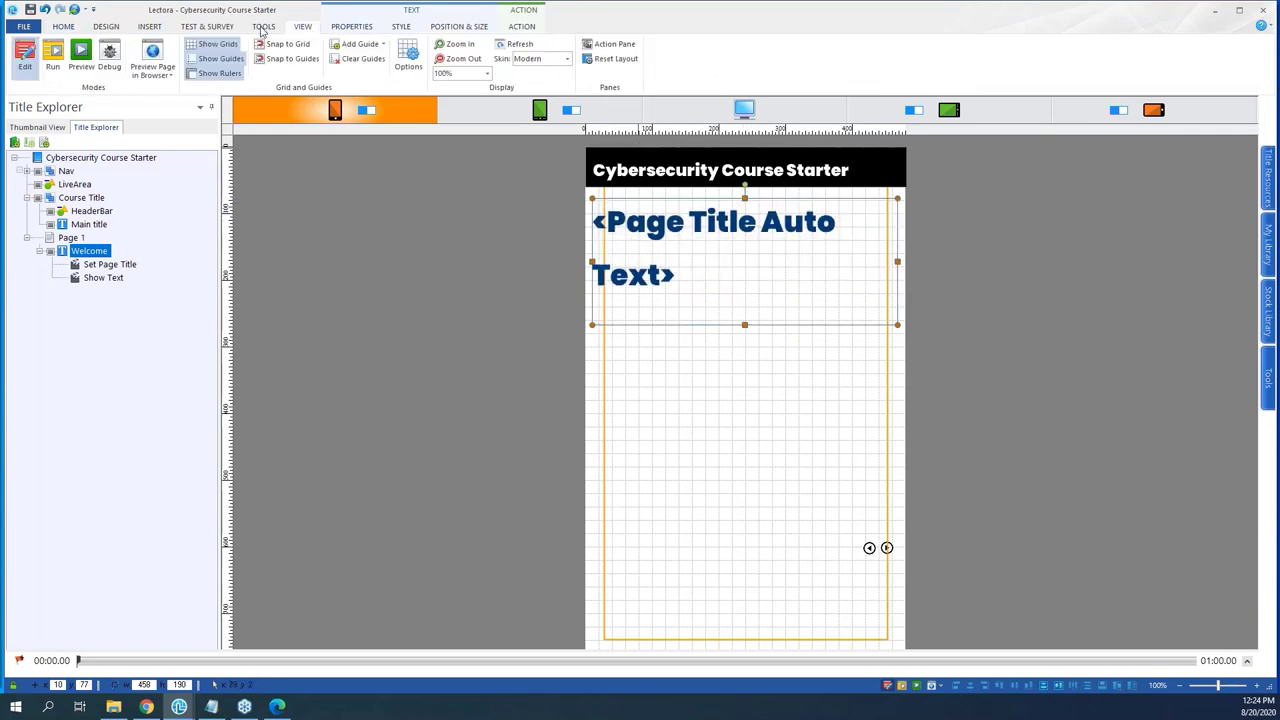
pyautogui.click(50, 56)
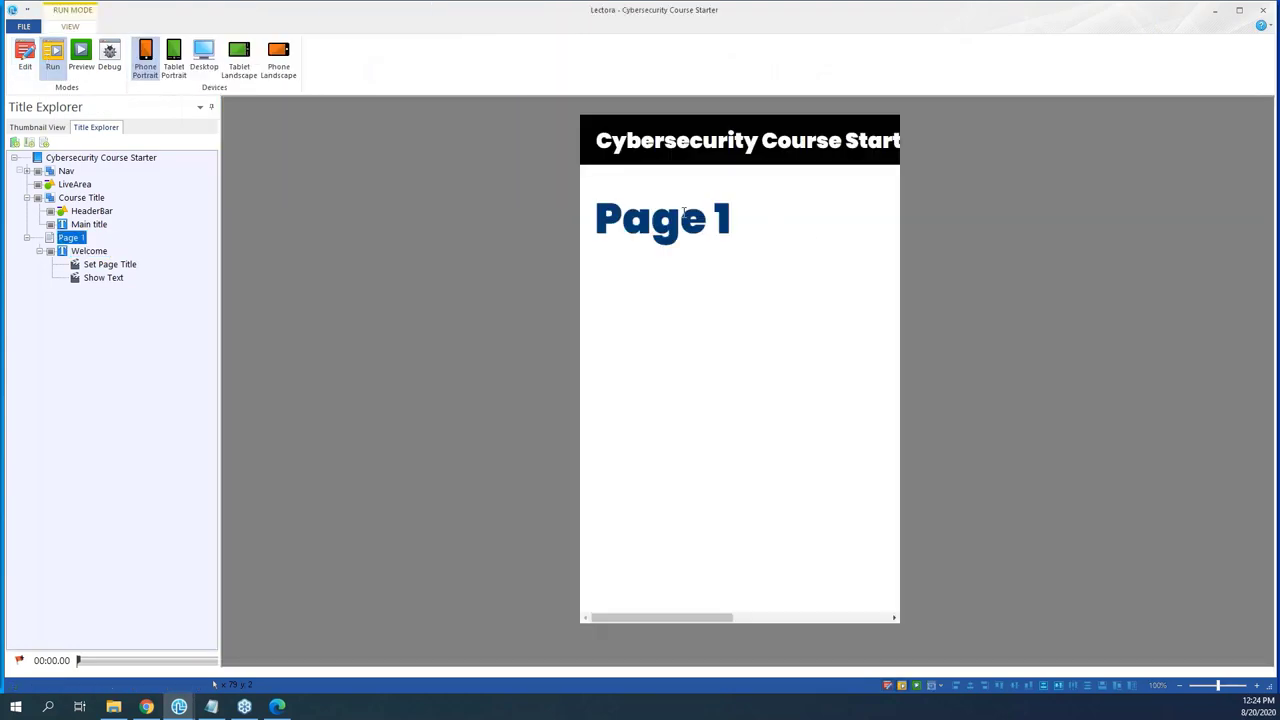
pyautogui.click(25, 56)
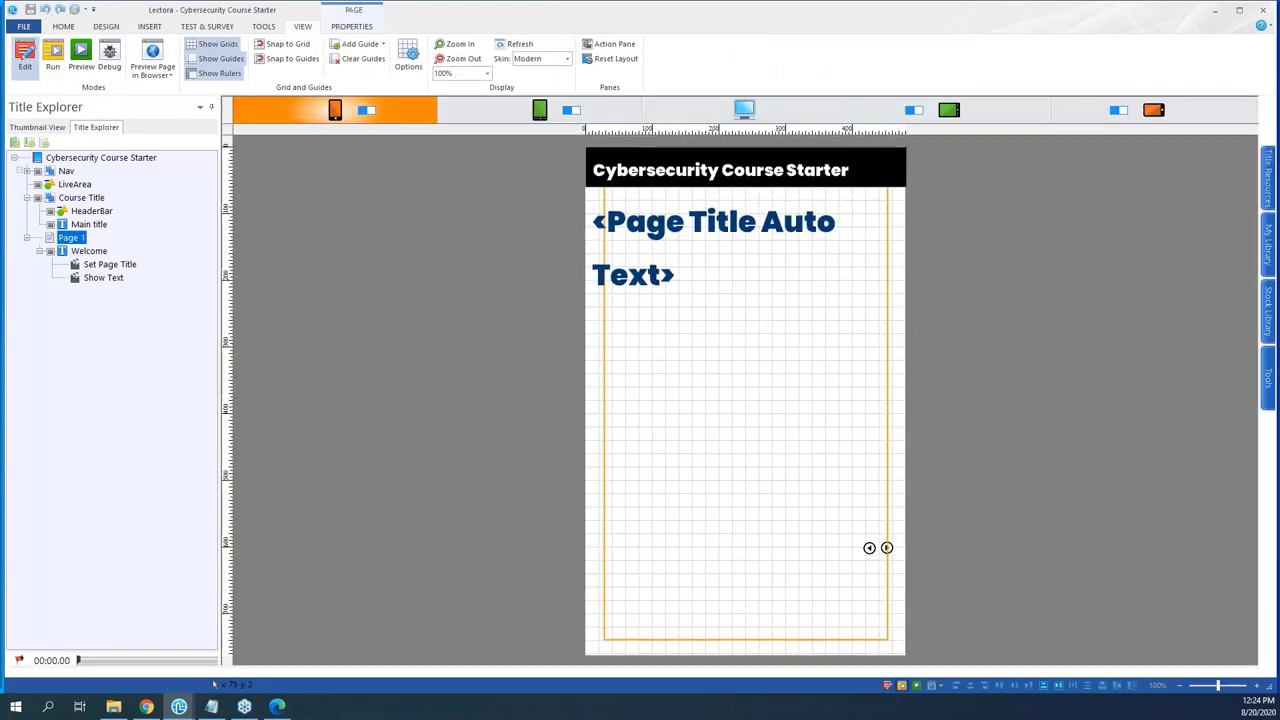
# - Reduce the Welcome text scaling by two more increments so the page title fits on one line
pyautogui.click(664, 256)
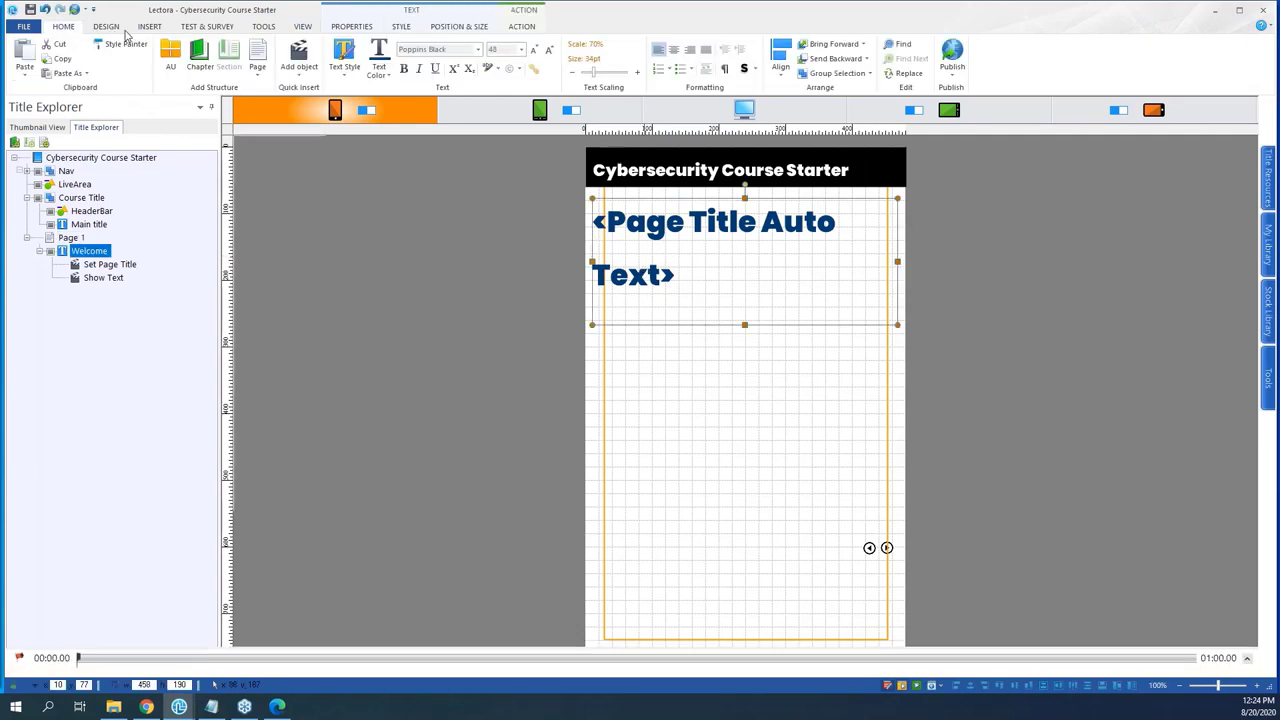
pyautogui.click(573, 74)
pyautogui.click(573, 74)
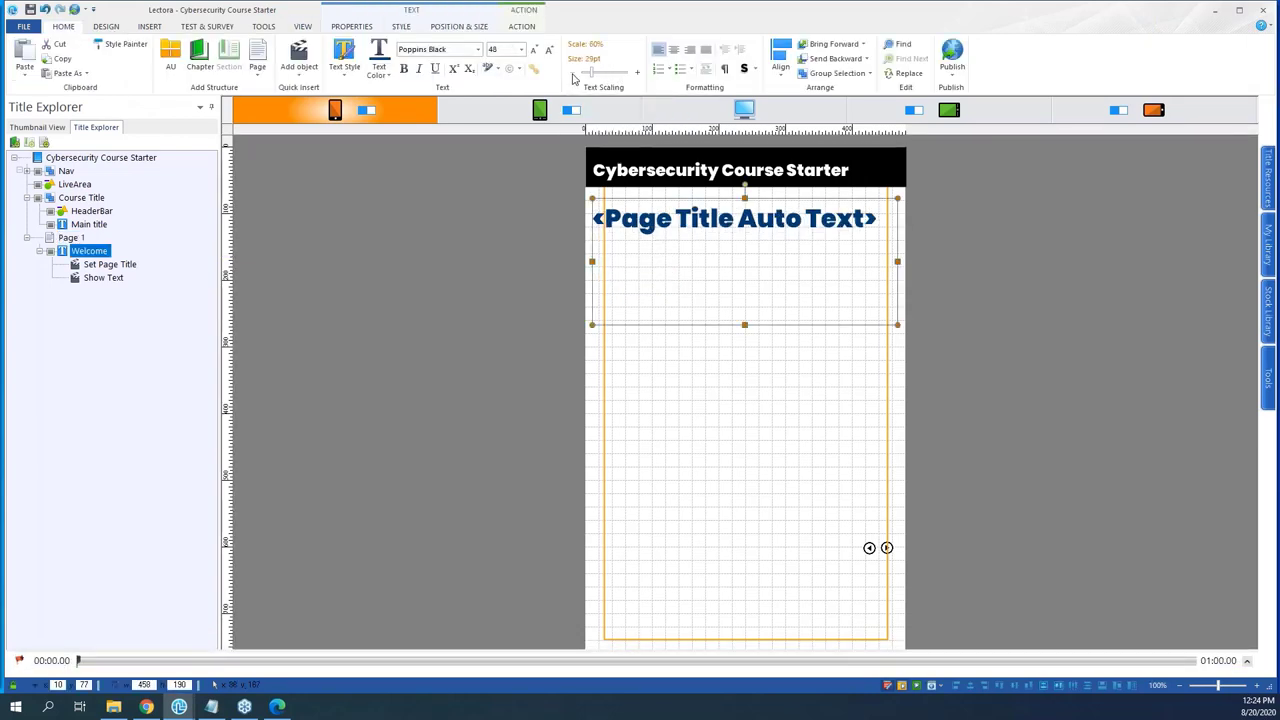
# - Preview and run the page again in the portrait phone size to check the smaller page title, ending in Edit mode
pyautogui.click(302, 26)
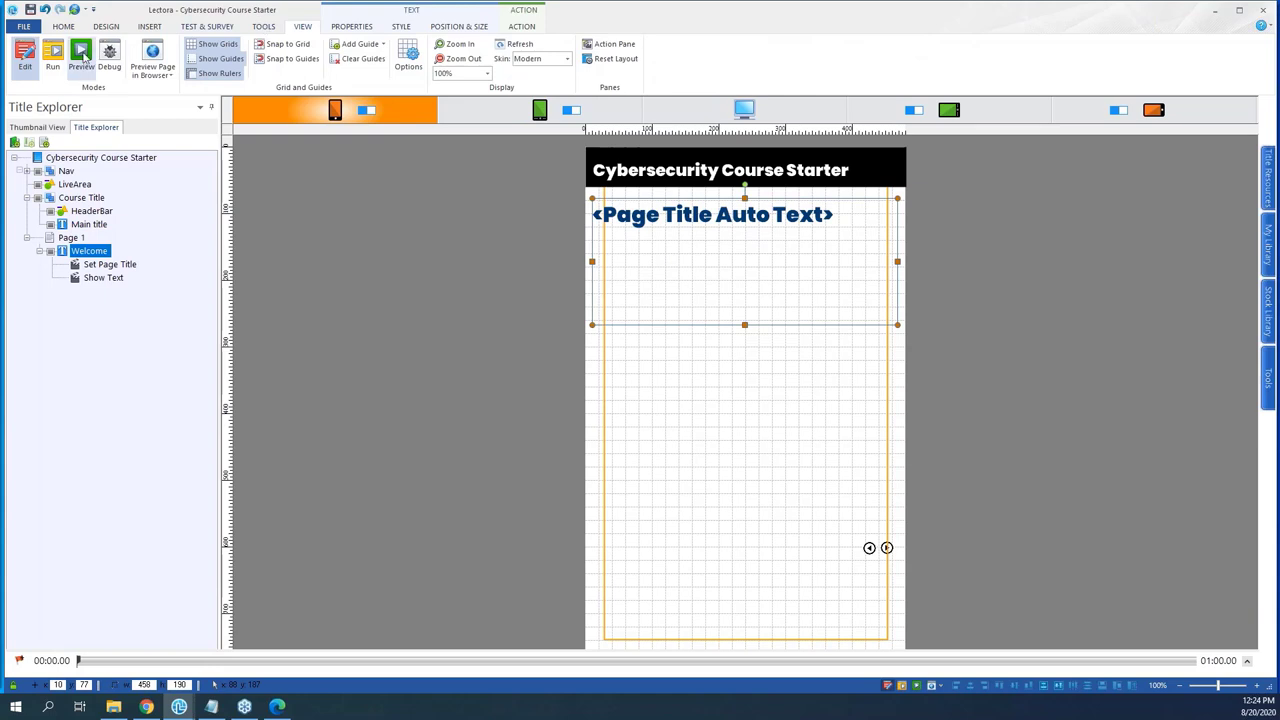
pyautogui.click(80, 56)
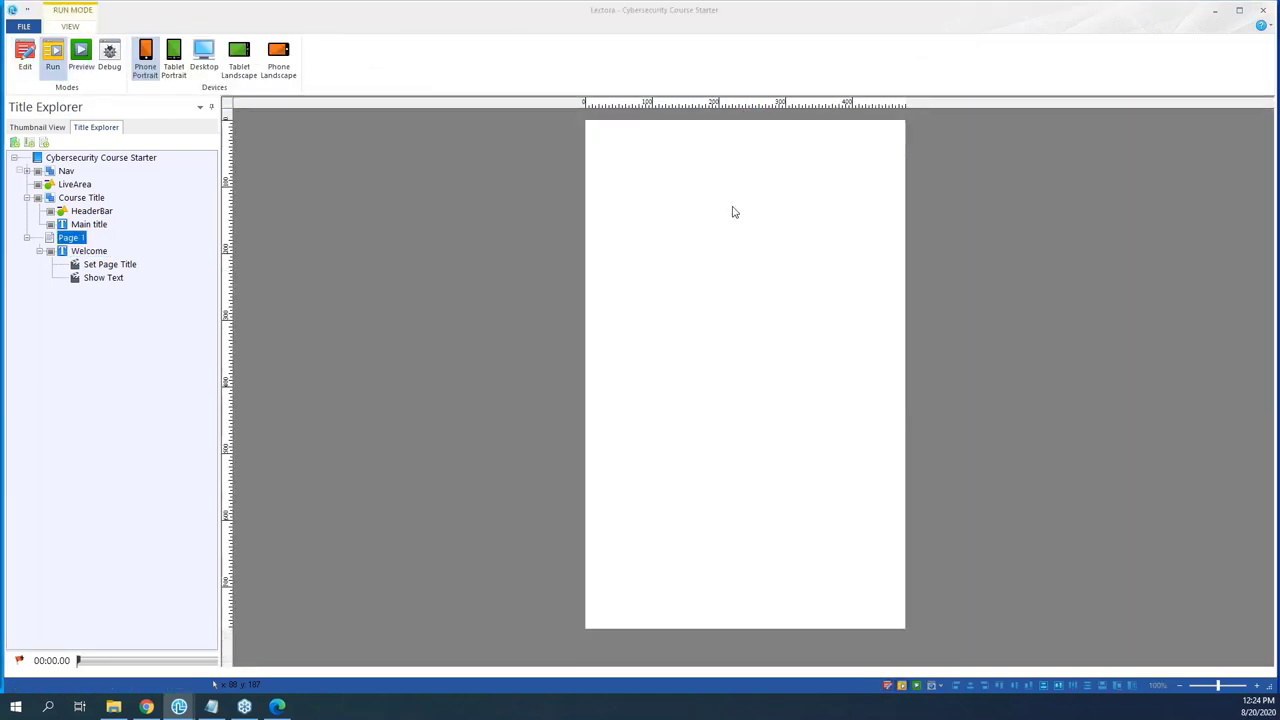
pyautogui.click(30, 55)
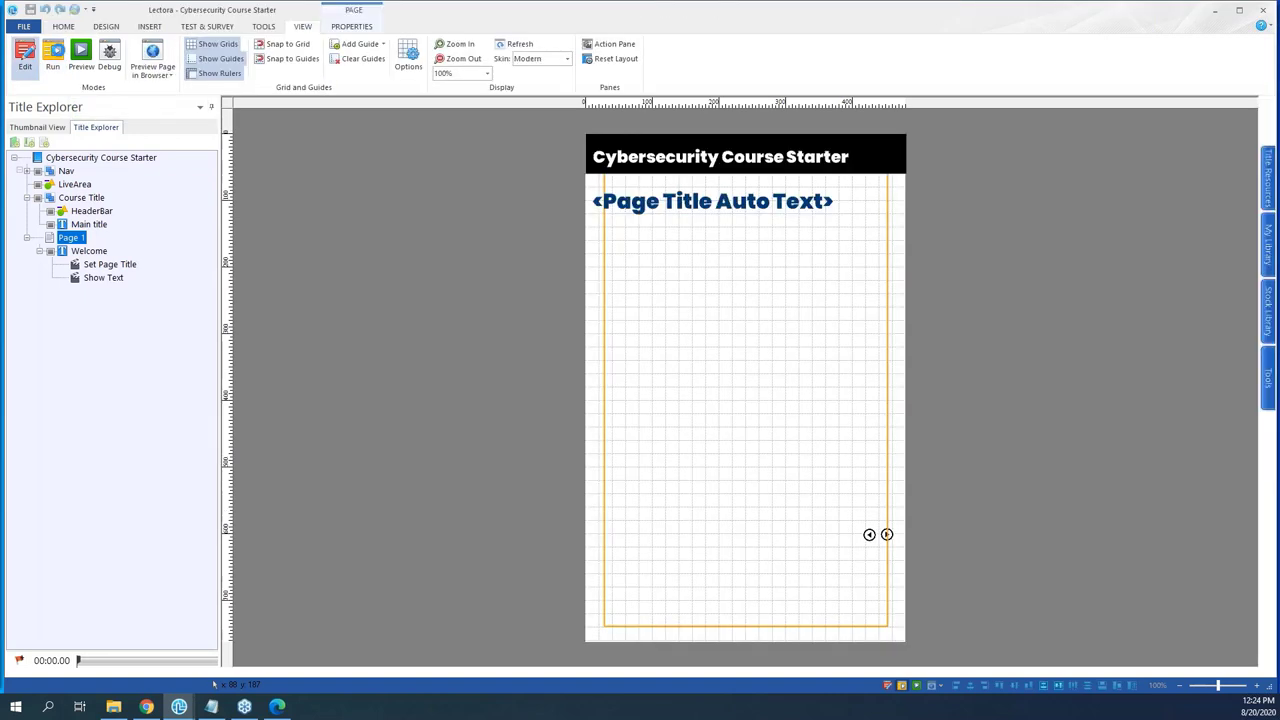
pyautogui.click(58, 55)
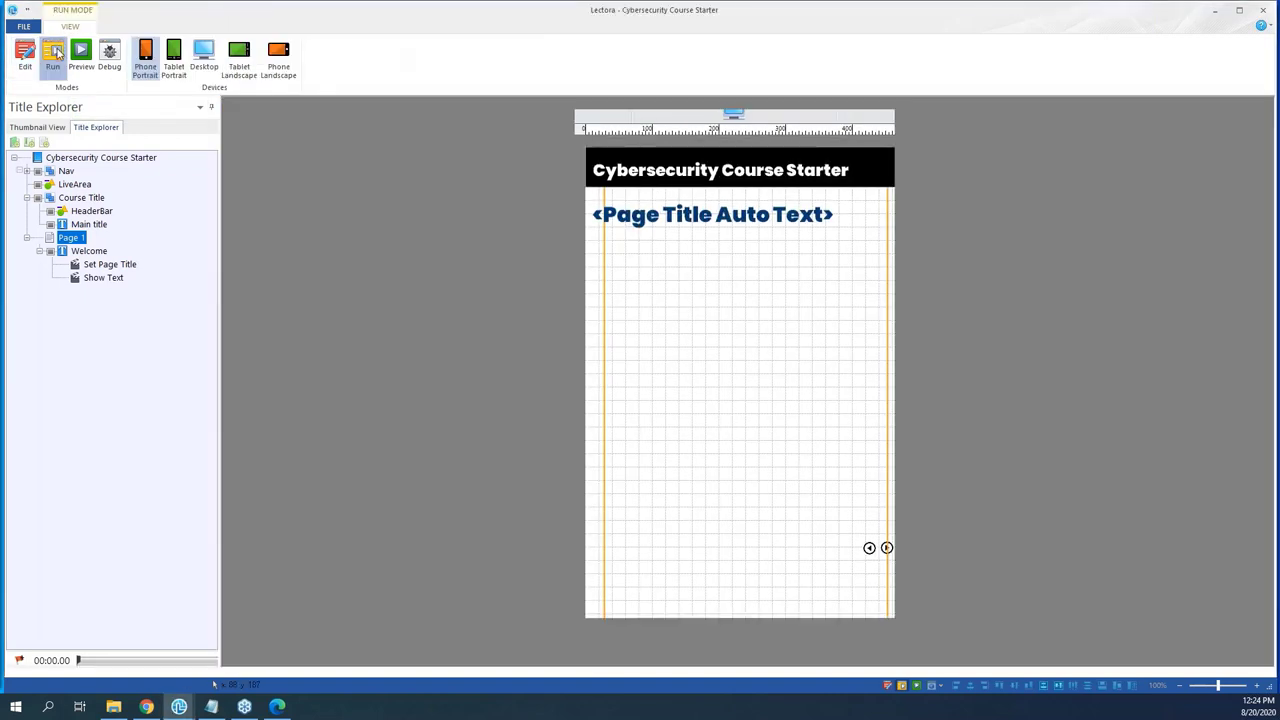
pyautogui.click(25, 55)
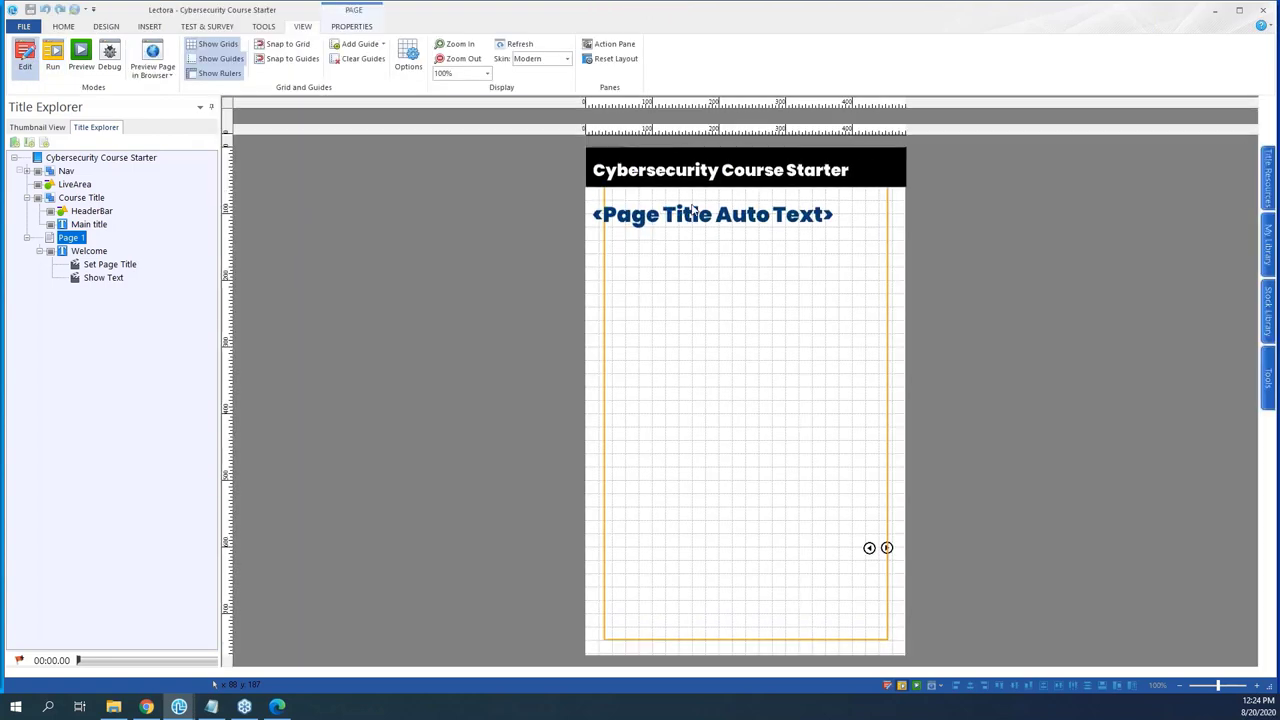
# - Rename Page 1 to Welcome in the title structure
pyautogui.click(90, 238)
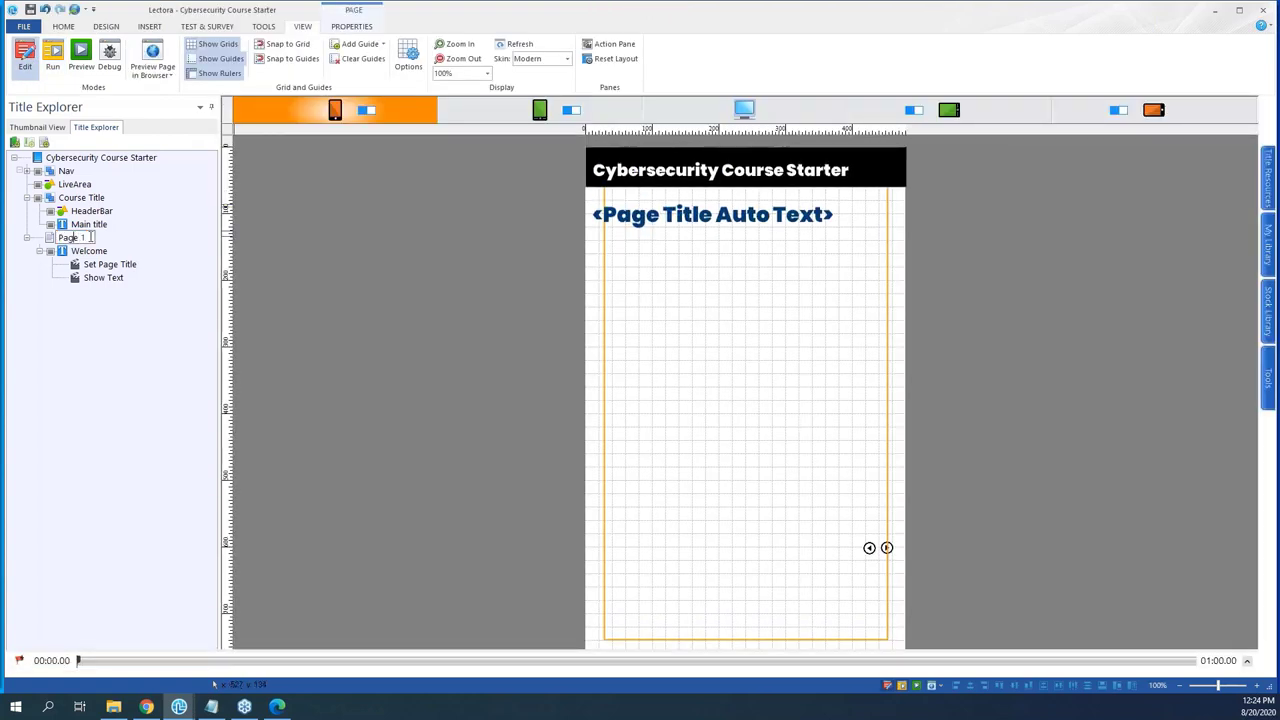
pyautogui.write('Oelcome (')
pyautogui.press('Return')
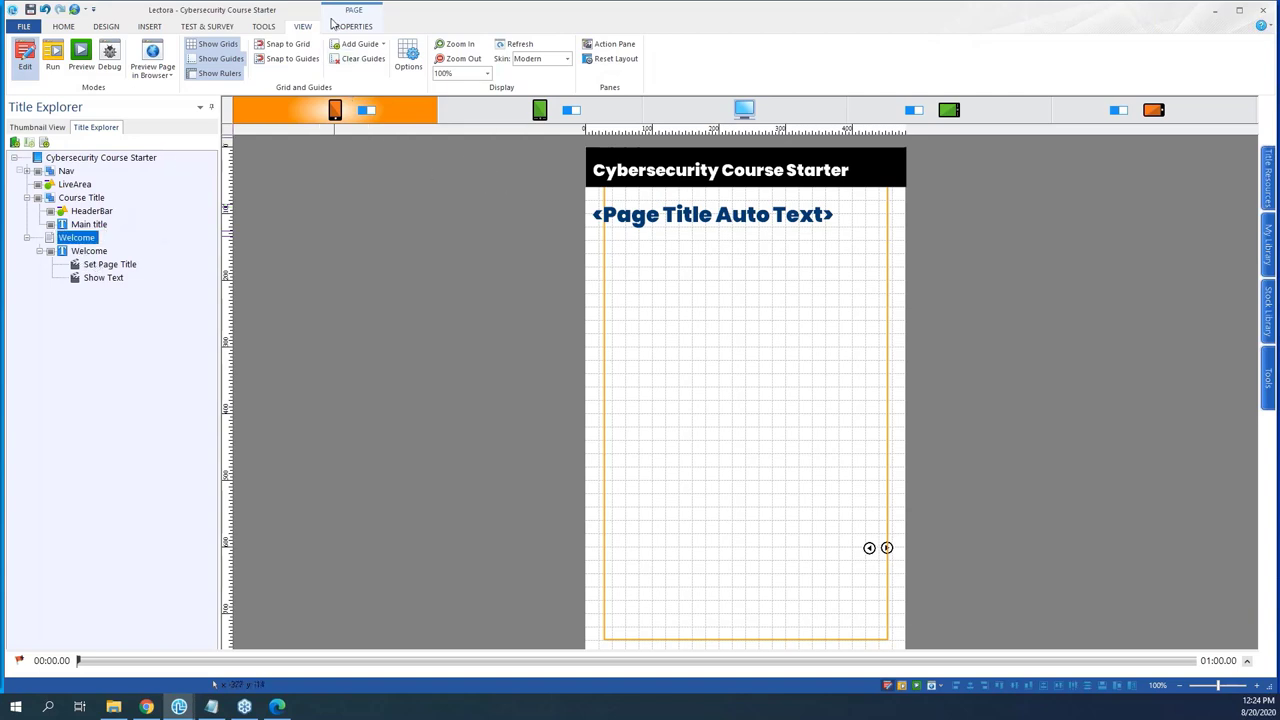
# - Run the renamed page in the portrait phone size to check its title, ending in Edit mode
pyautogui.click(56, 56)
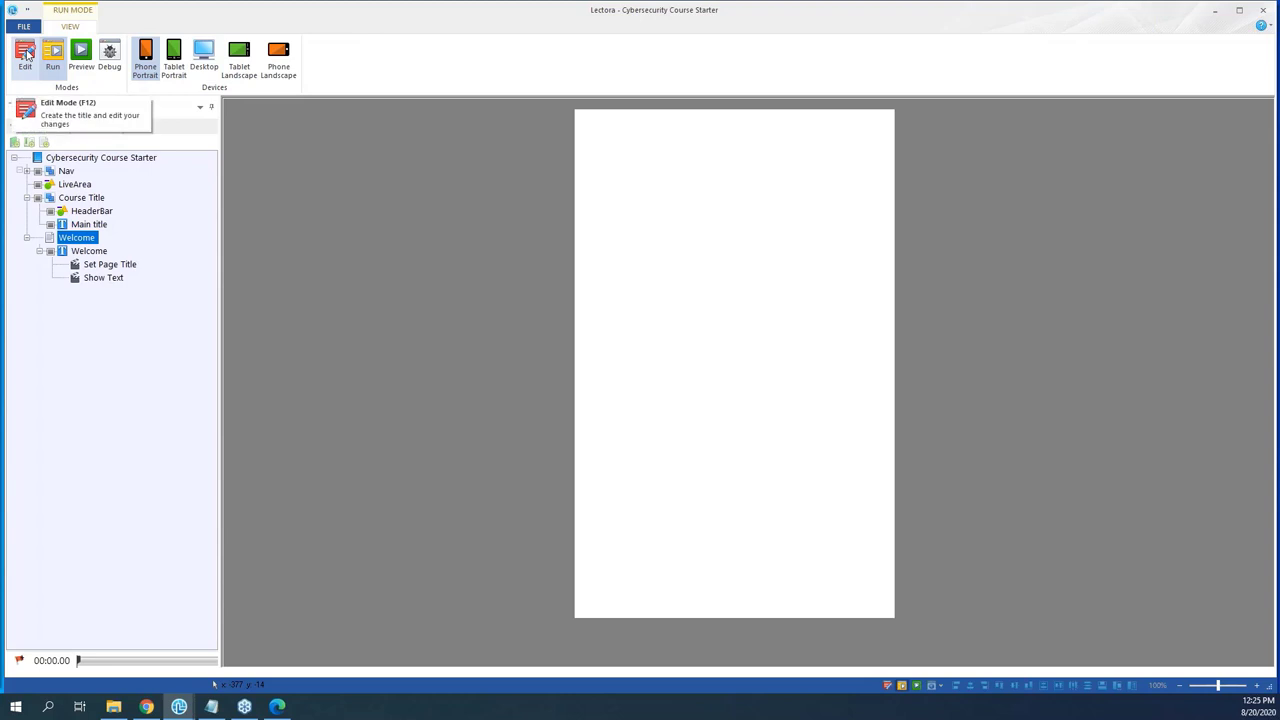
pyautogui.click(25, 55)
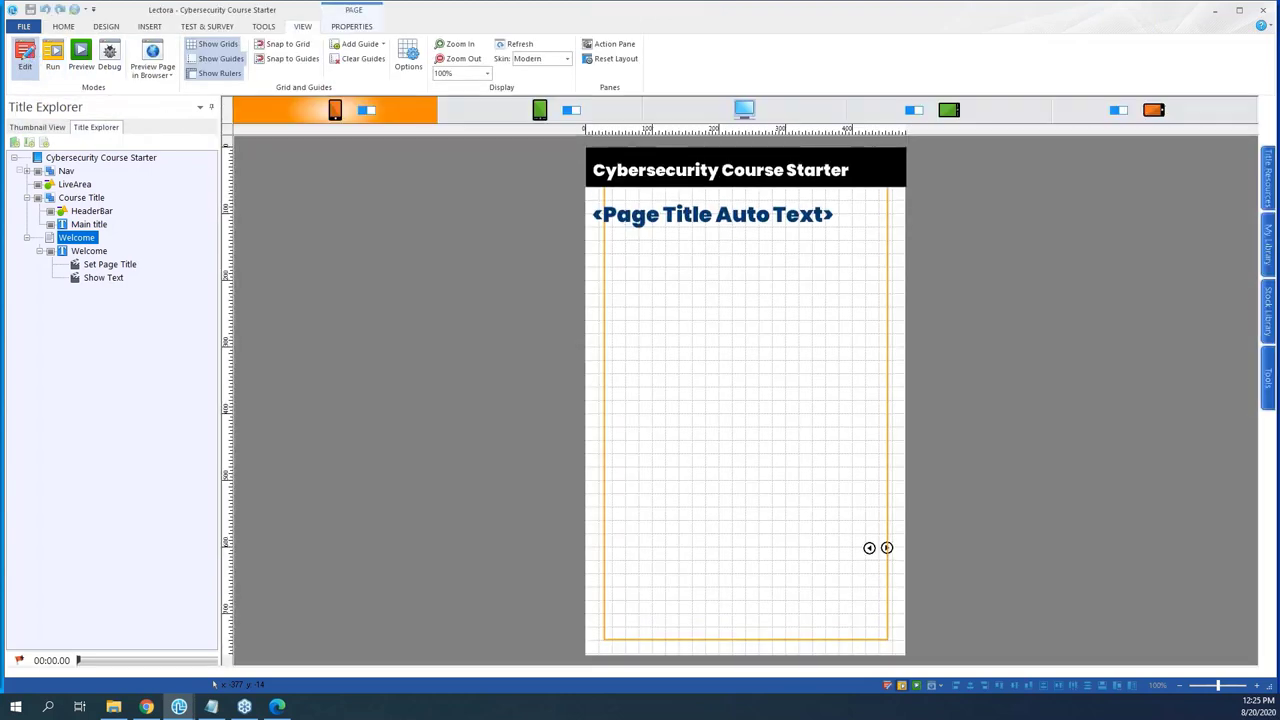
pyautogui.click(53, 55)
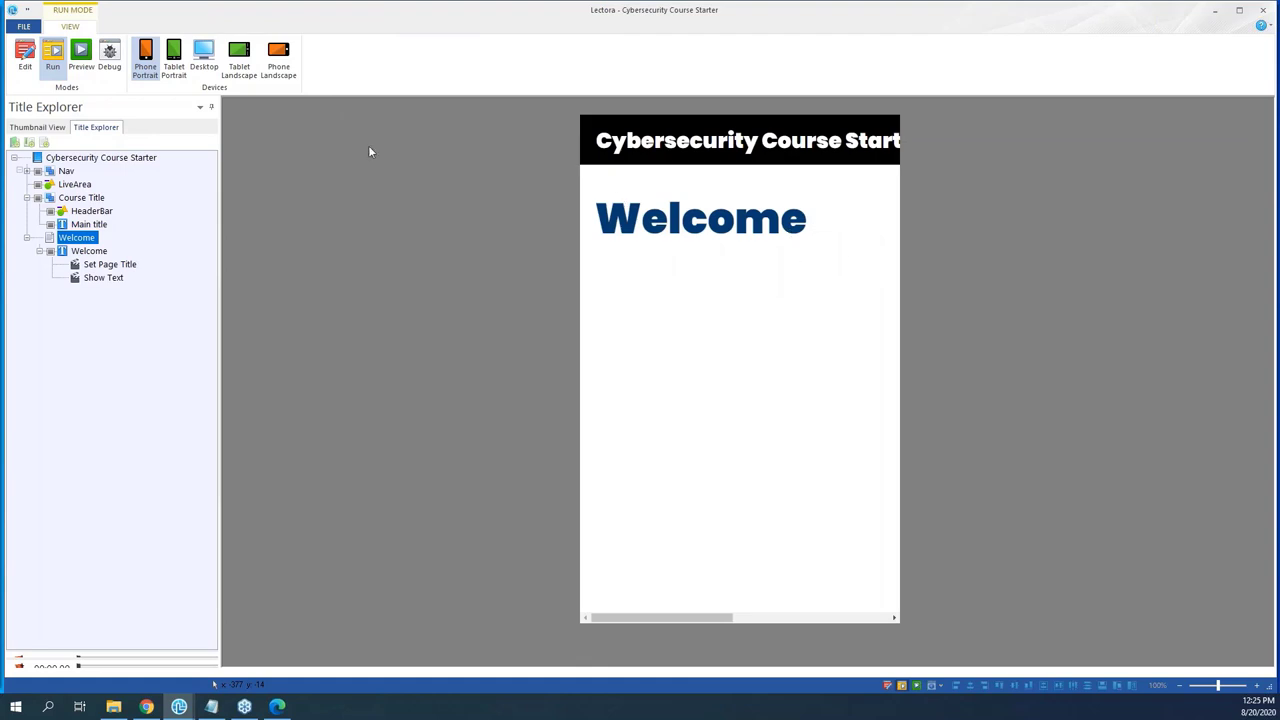
pyautogui.click(26, 55)
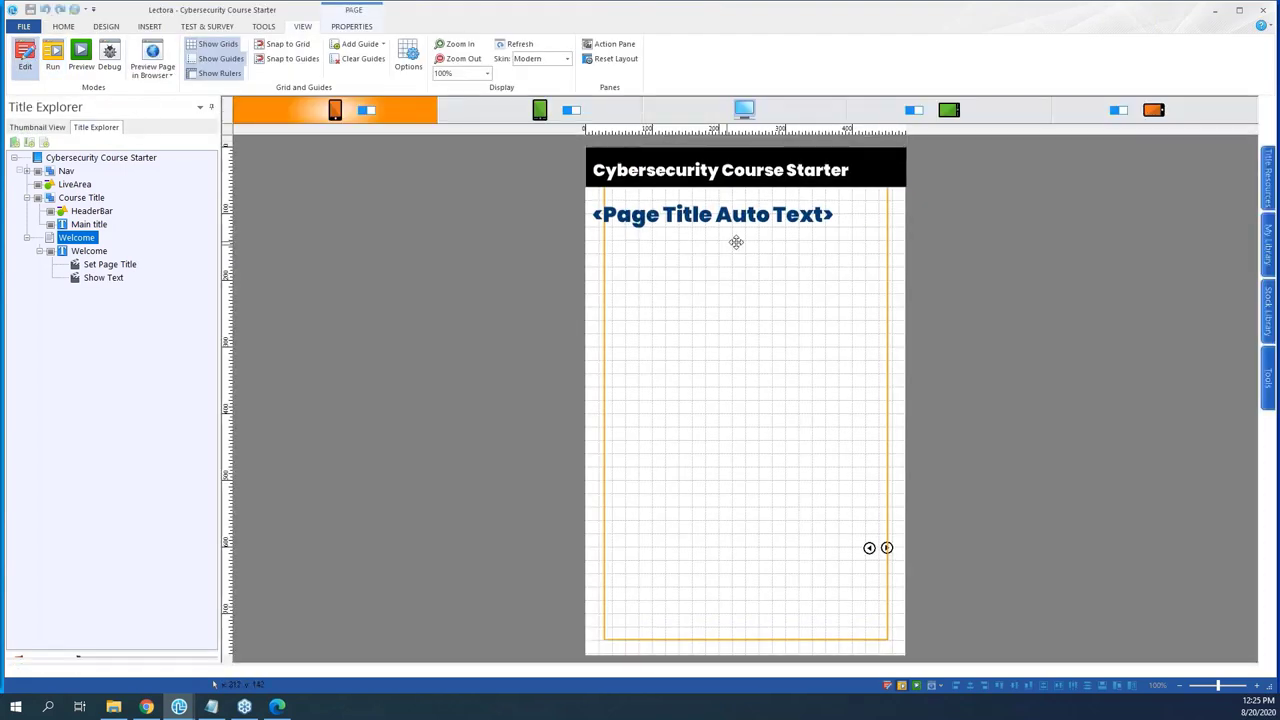
# - In the portrait phone view, fit the page title box's left edge to the guide and lower its upper edge, about 441 by 186
pyautogui.click(731, 226)
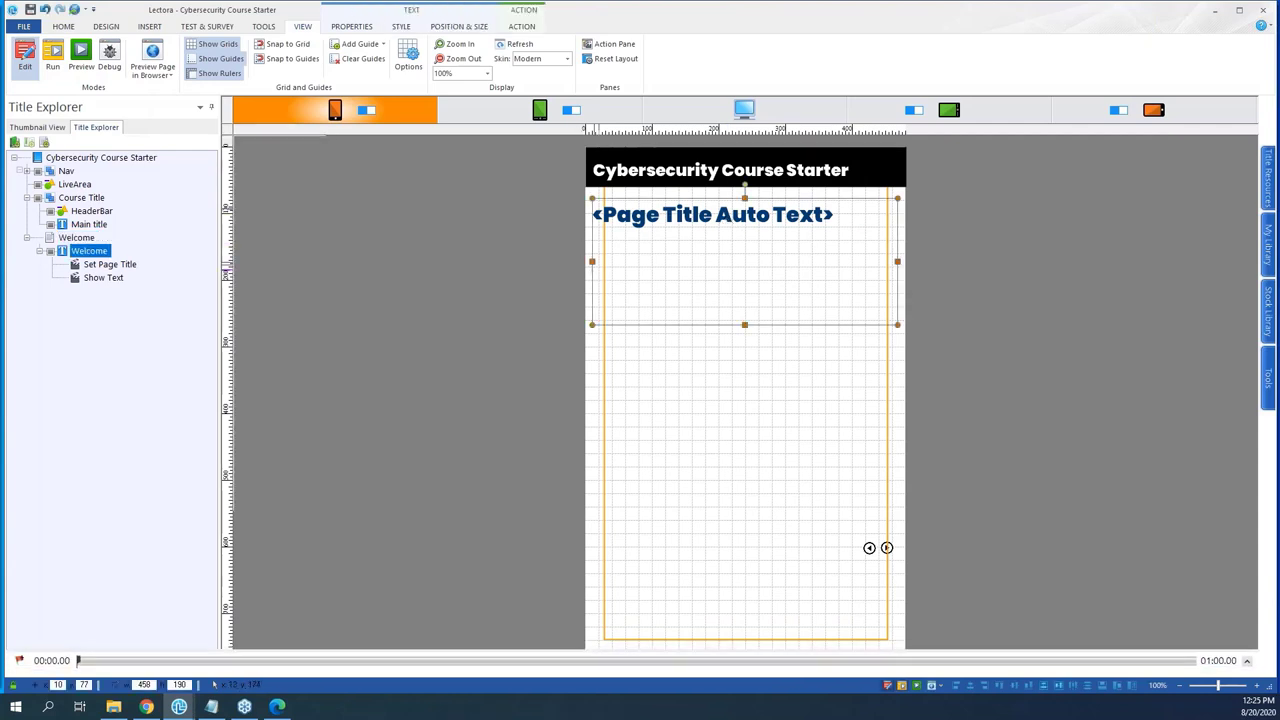
pyautogui.moveTo(594, 261); pyautogui.dragTo(603, 263)
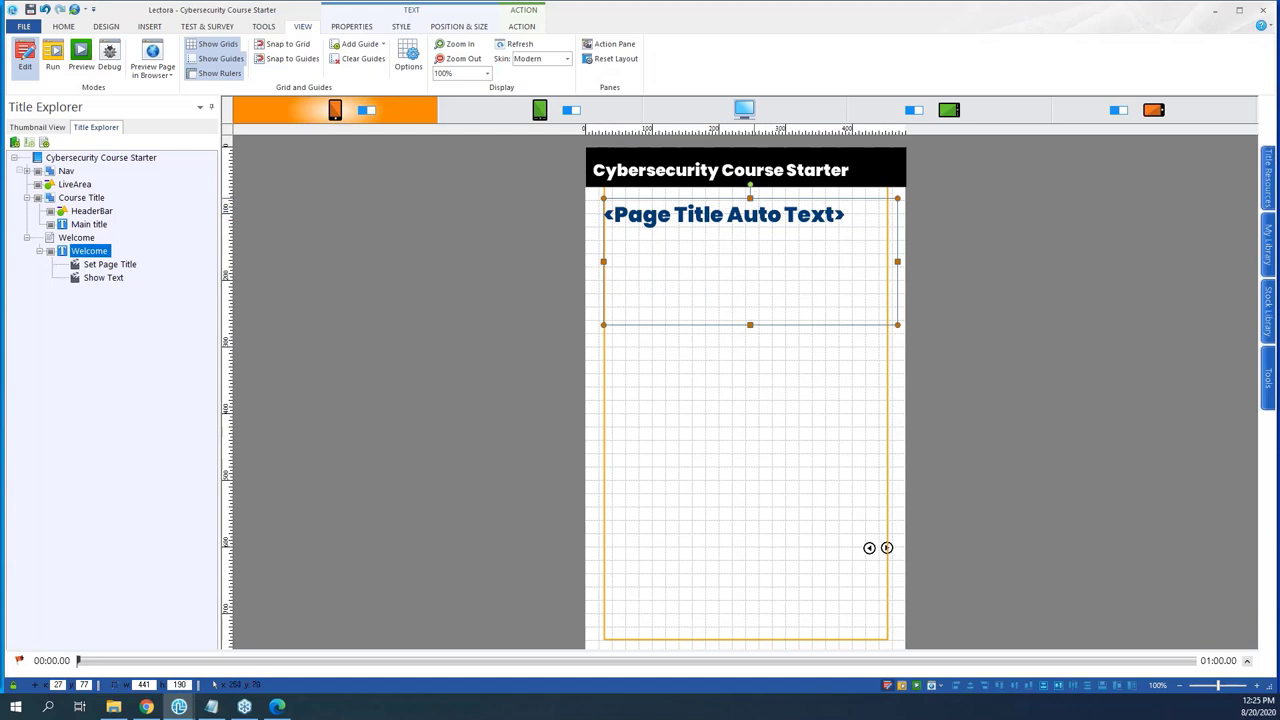
pyautogui.moveTo(751, 196); pyautogui.dragTo(757, 205)
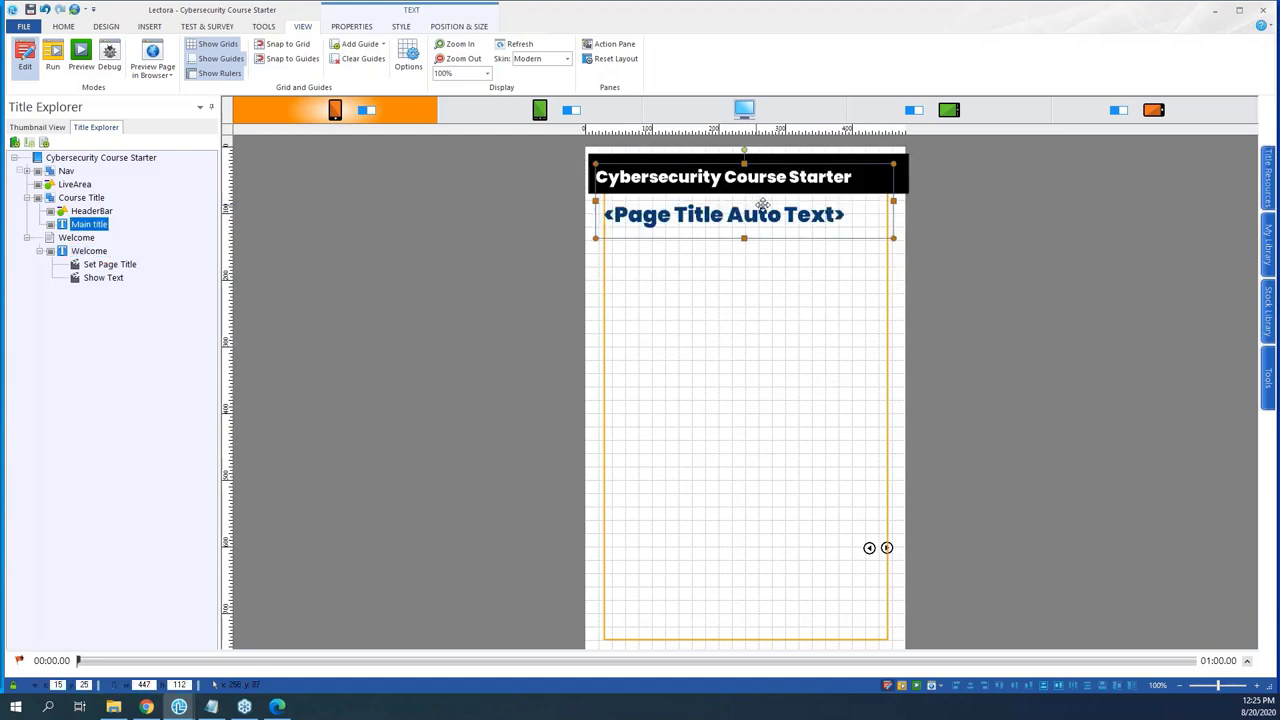
pyautogui.click(1045, 270)
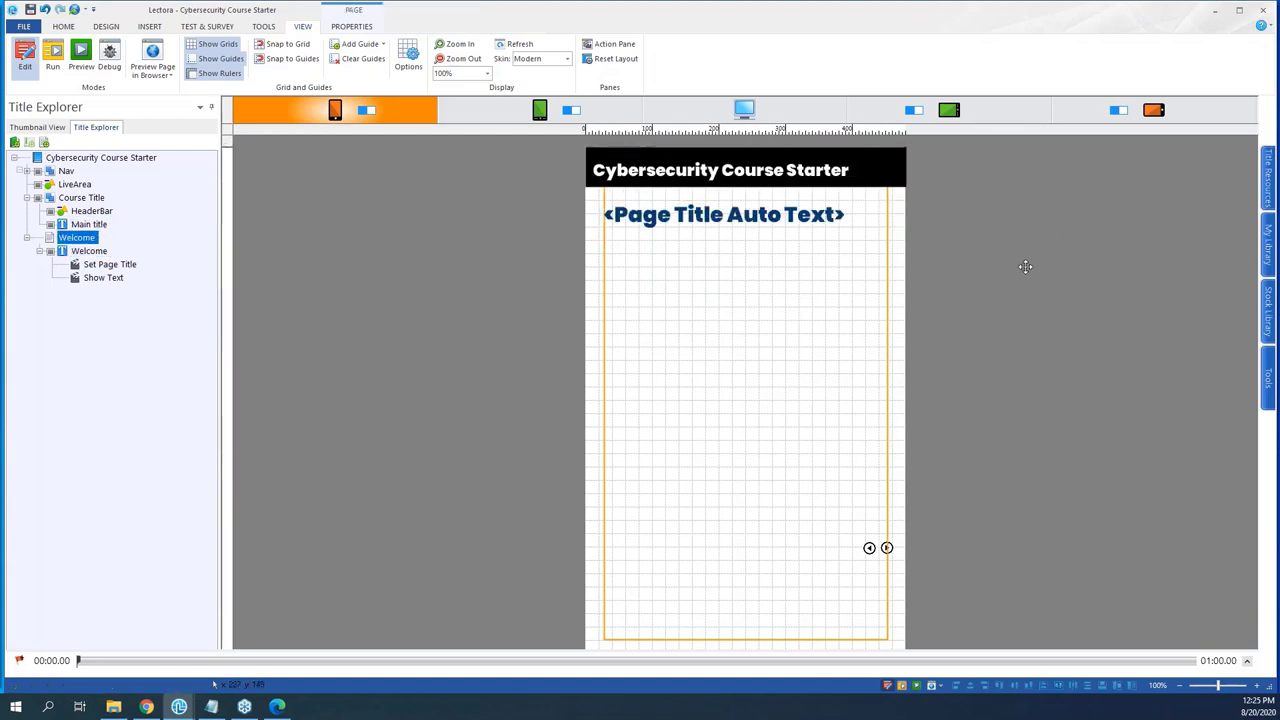
pyautogui.click(737, 225)
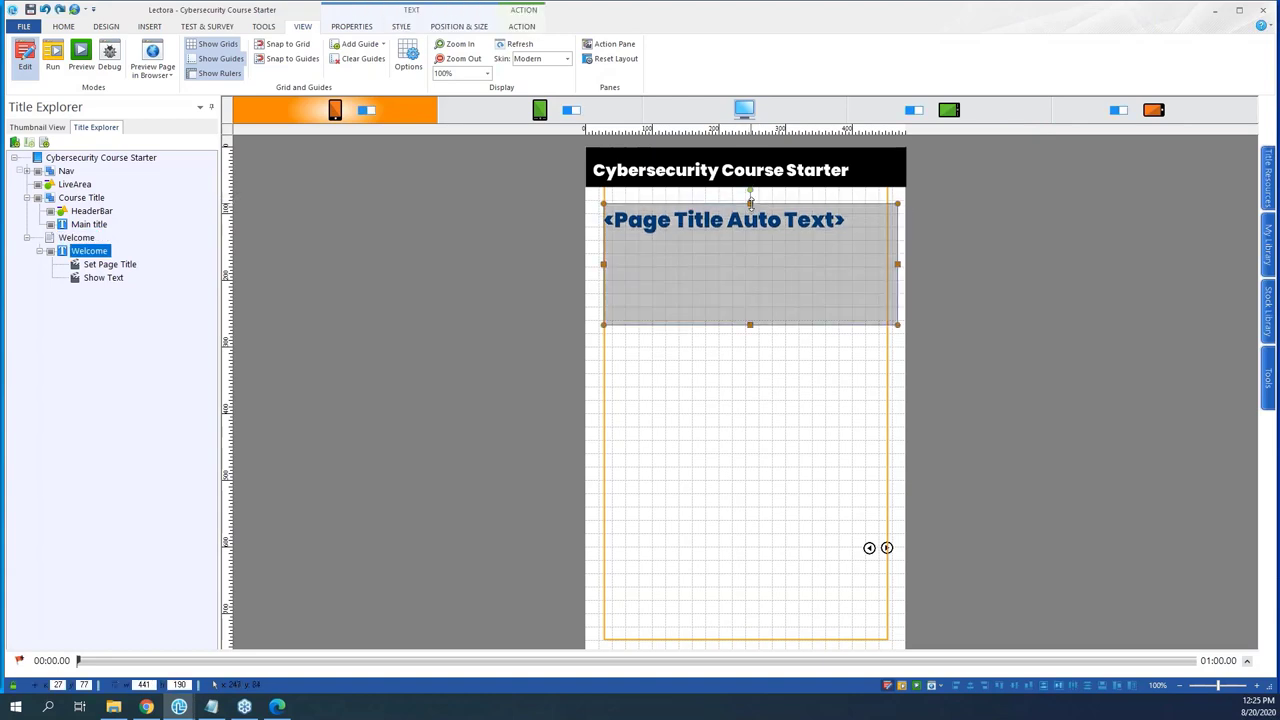
pyautogui.moveTo(750, 196); pyautogui.dragTo(751, 200)
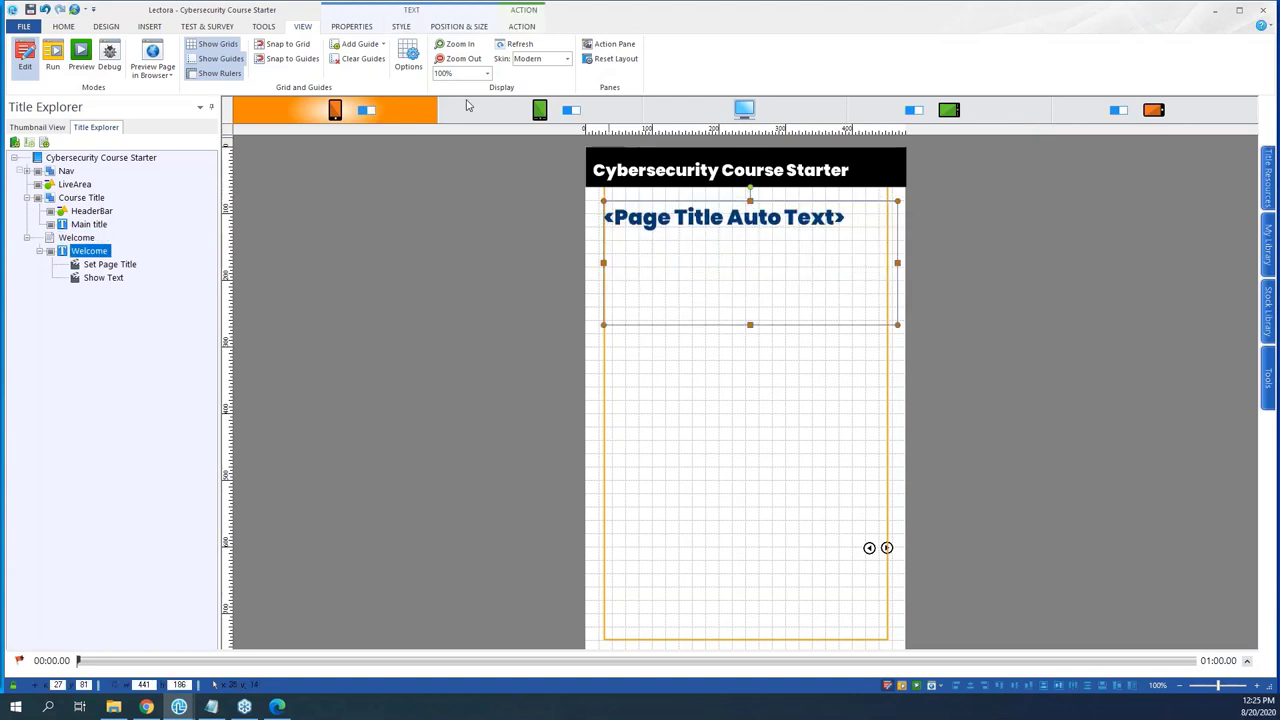
# - Align the page title box's left edge with the guide in the tablet portrait view and nudge the box to X 23 in the desktop view
pyautogui.click(517, 113)
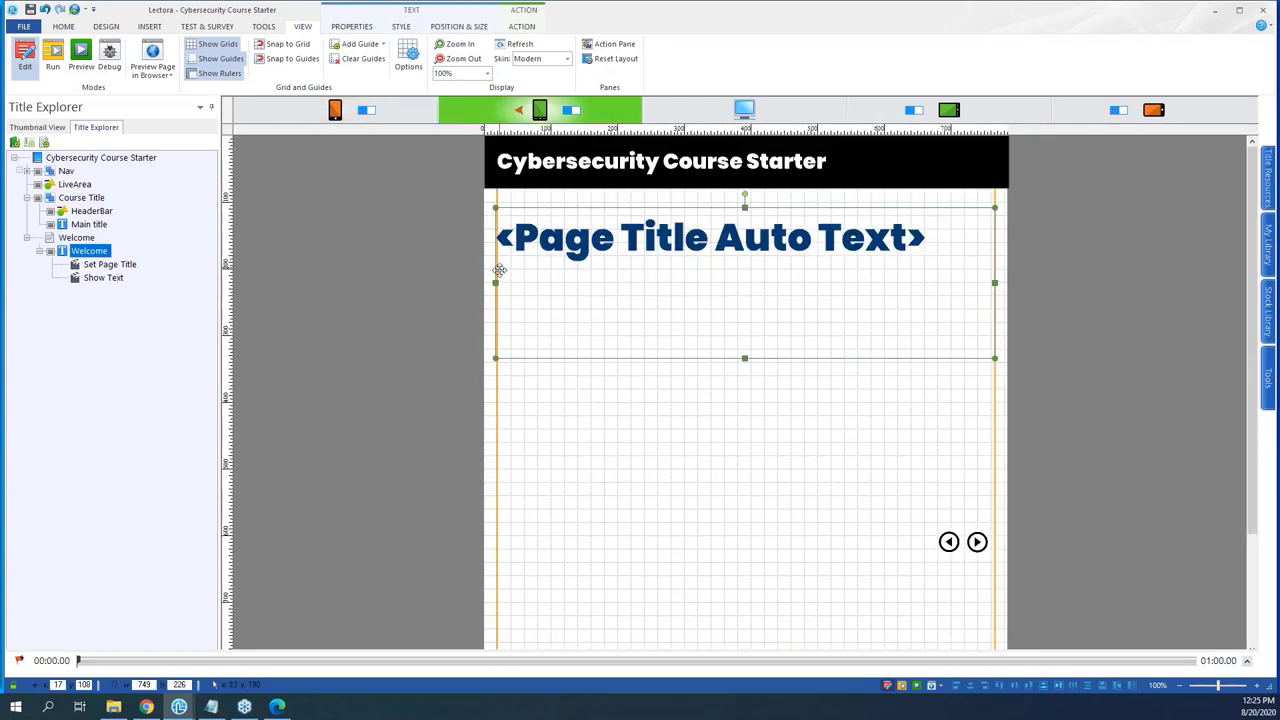
pyautogui.moveTo(499, 282); pyautogui.dragTo(501, 282)
pyautogui.moveTo(746, 207); pyautogui.dragTo(729, 125)
pyautogui.click(729, 120)
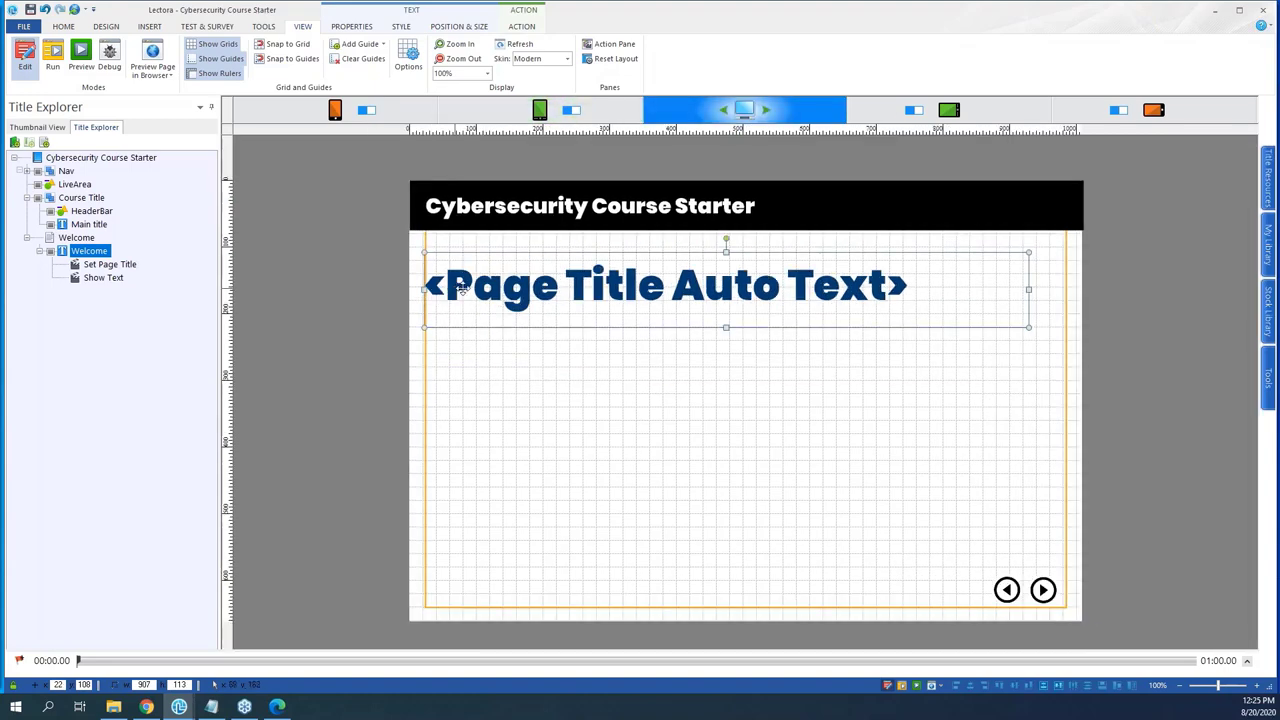
pyautogui.hotkey('alt', 'Right')
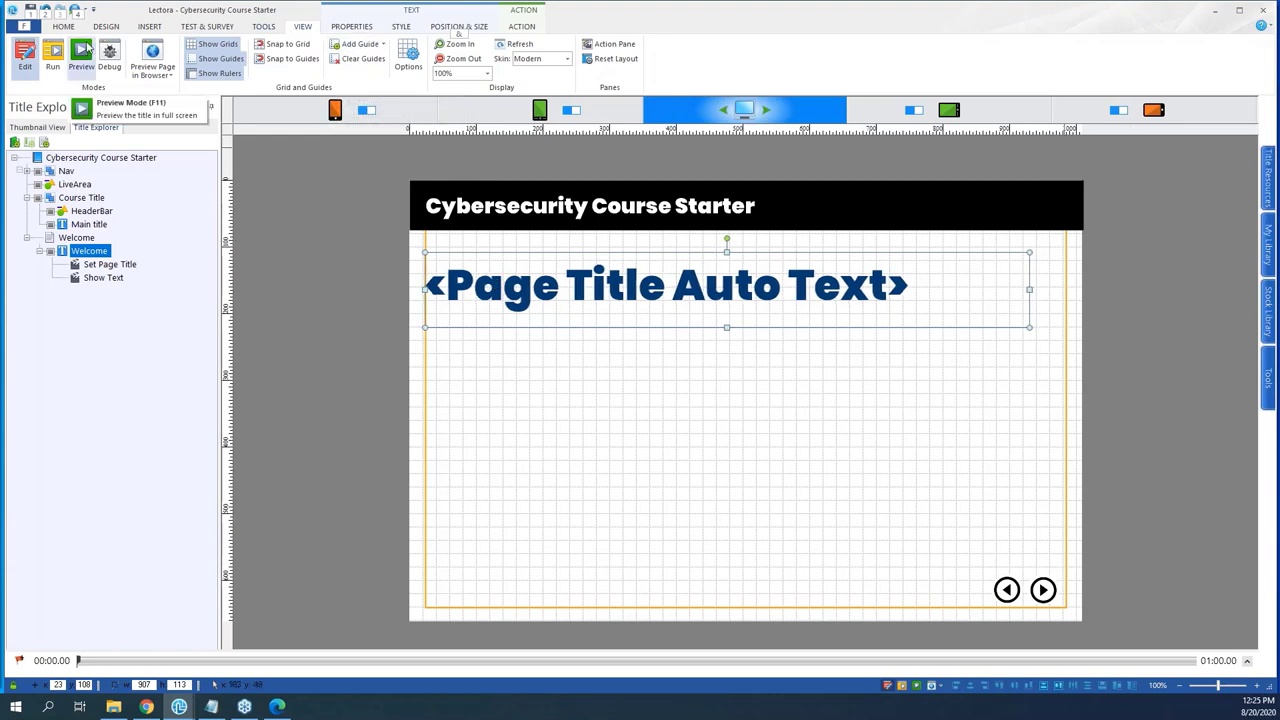
# - Run the page at desktop size and compare it with the welcome layout in LectoraWebinar_Theme.pdf in Edge, ending in Edit mode
pyautogui.click(53, 57)
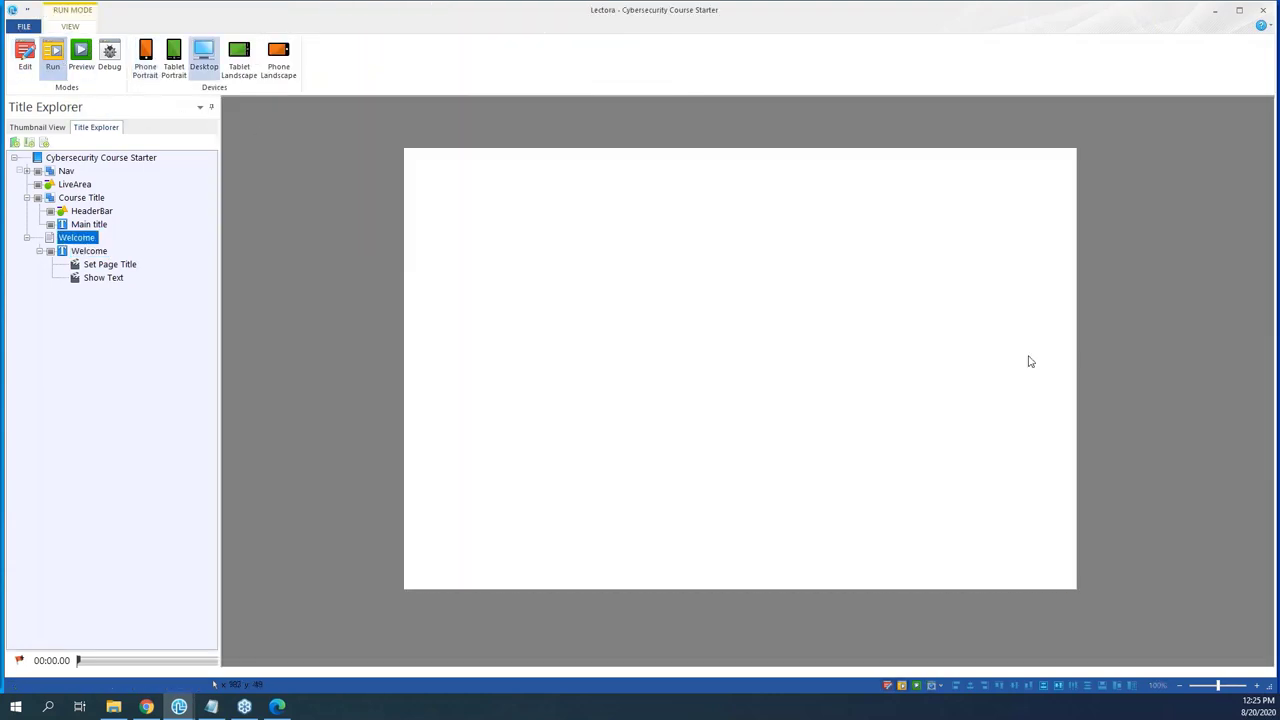
pyautogui.click(275, 707)
pyautogui.scroll(1, 710, 472)
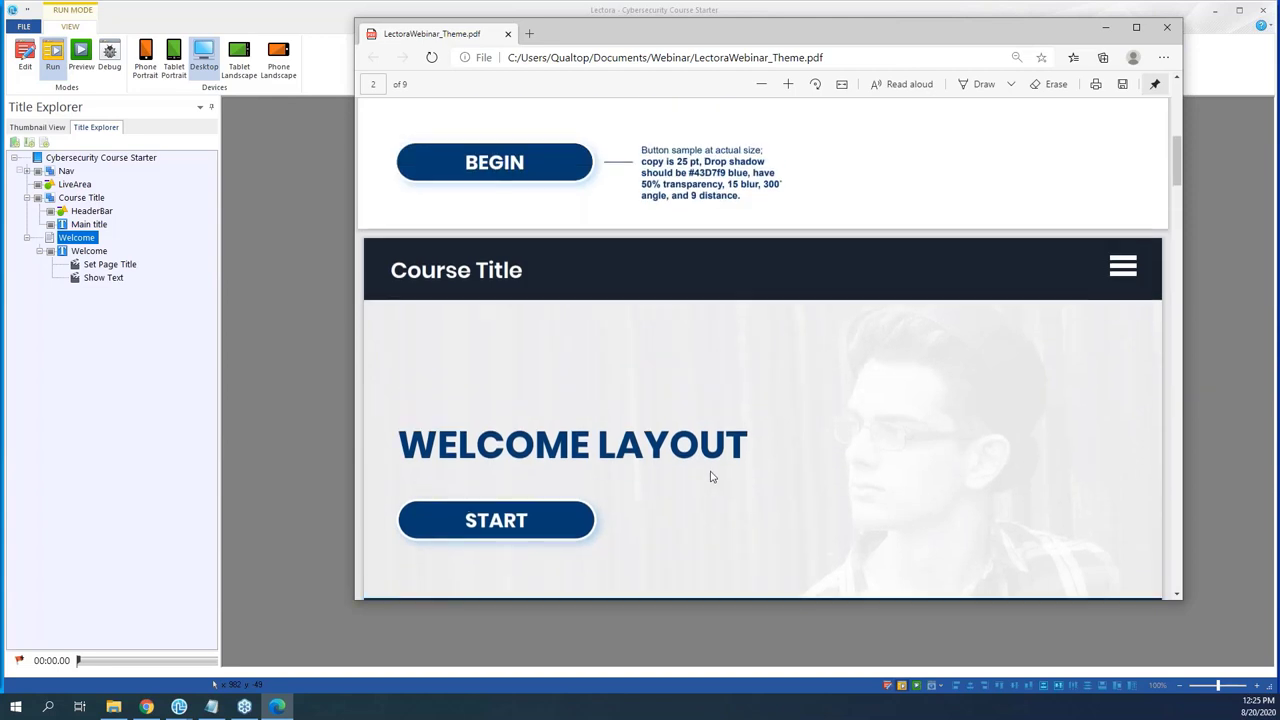
pyautogui.scroll(-2, 700, 477)
pyautogui.scroll(-1, 697, 483)
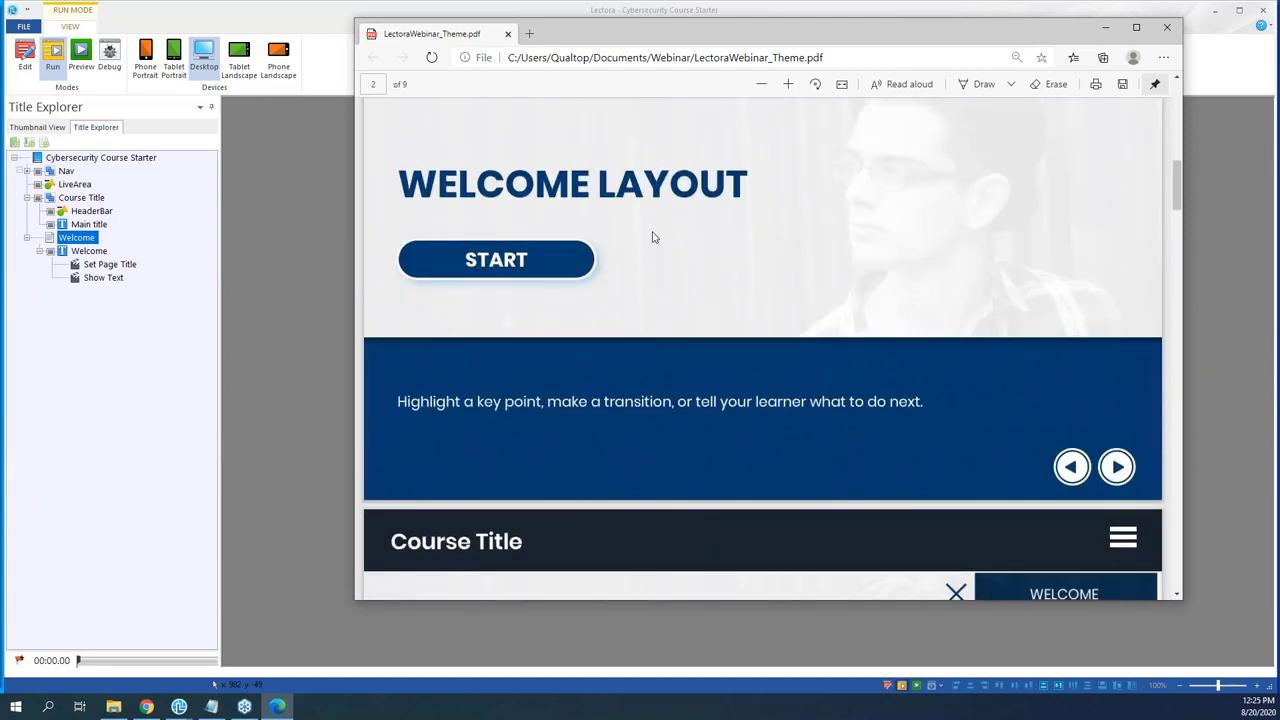
pyautogui.scroll(1, 850, 262)
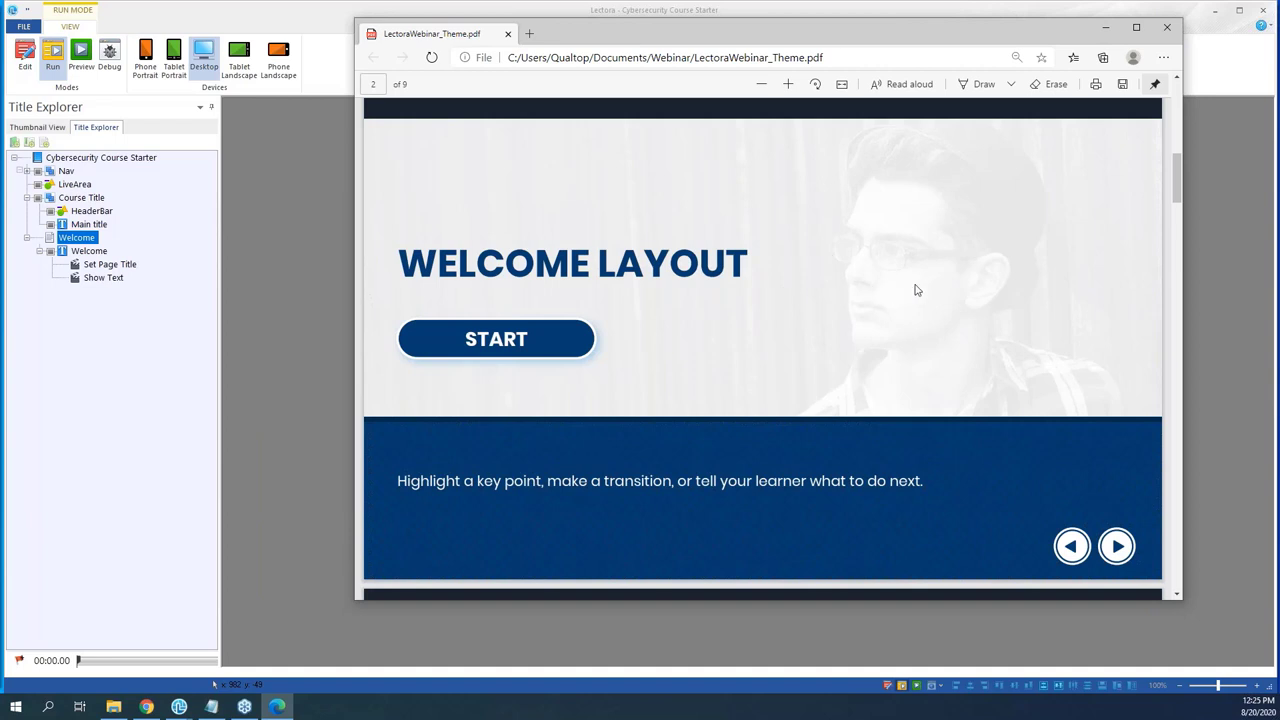
pyautogui.click(280, 256)
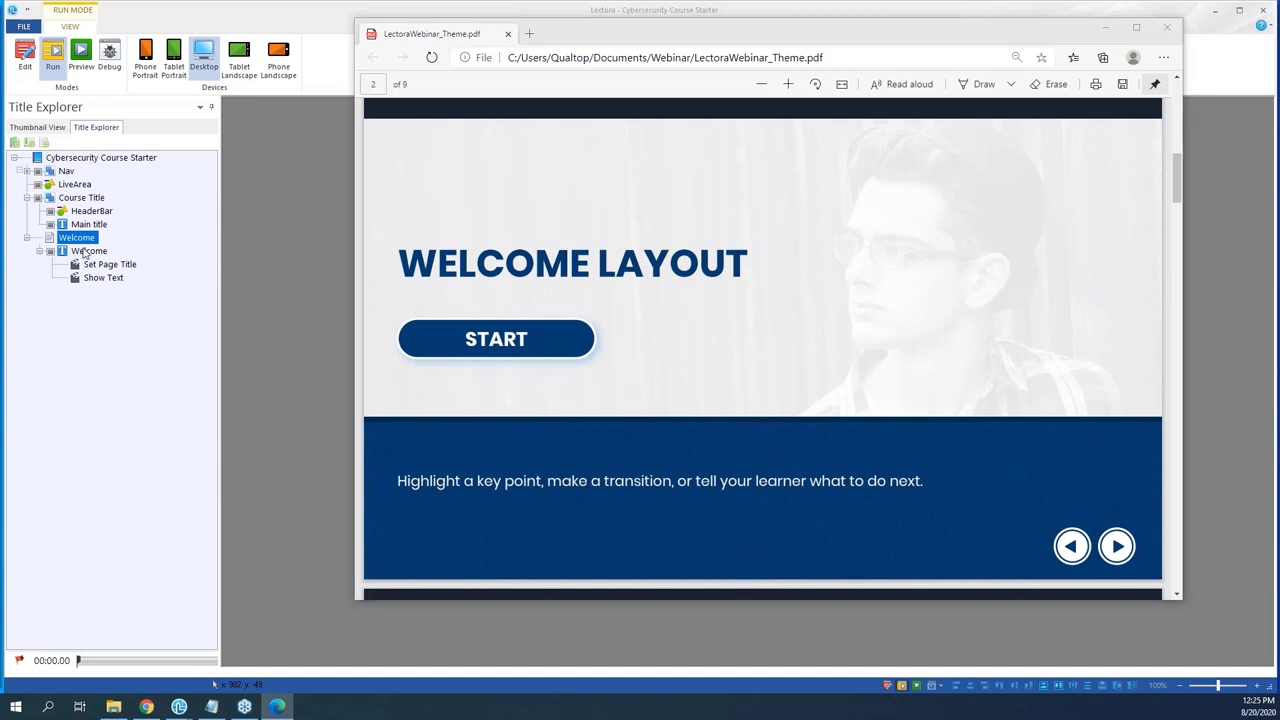
pyautogui.click(1110, 33)
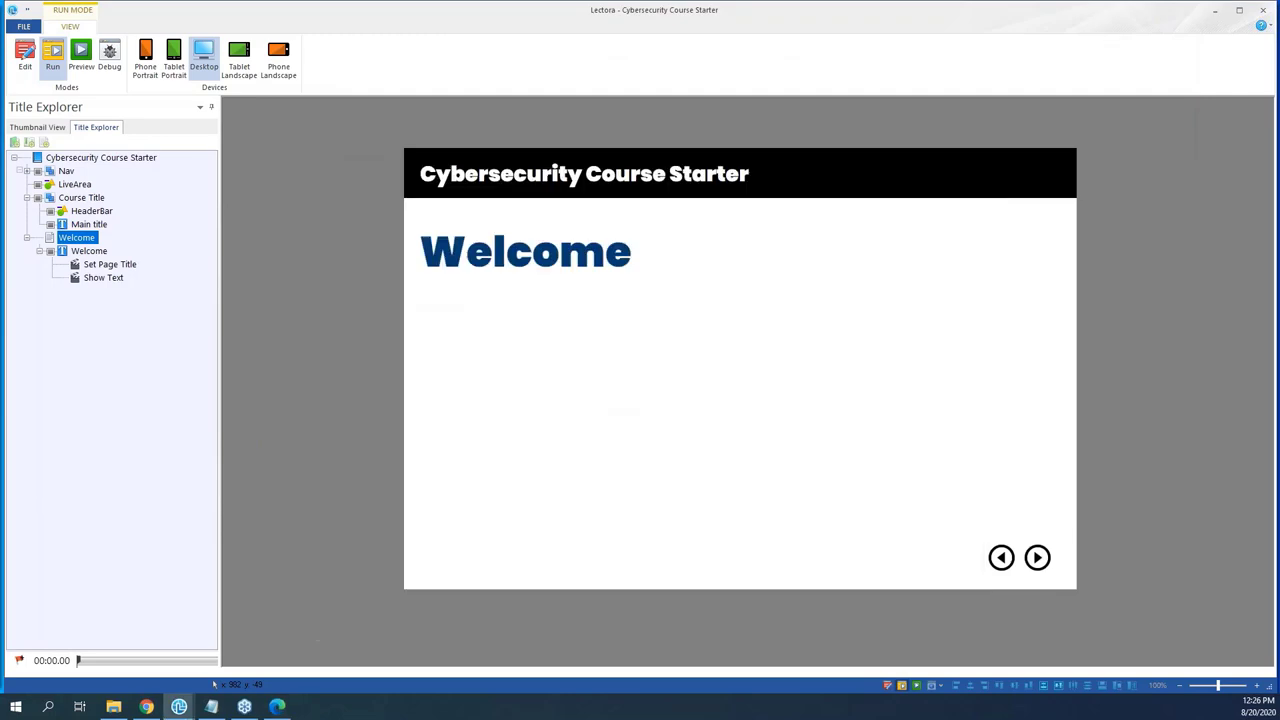
pyautogui.click(25, 55)
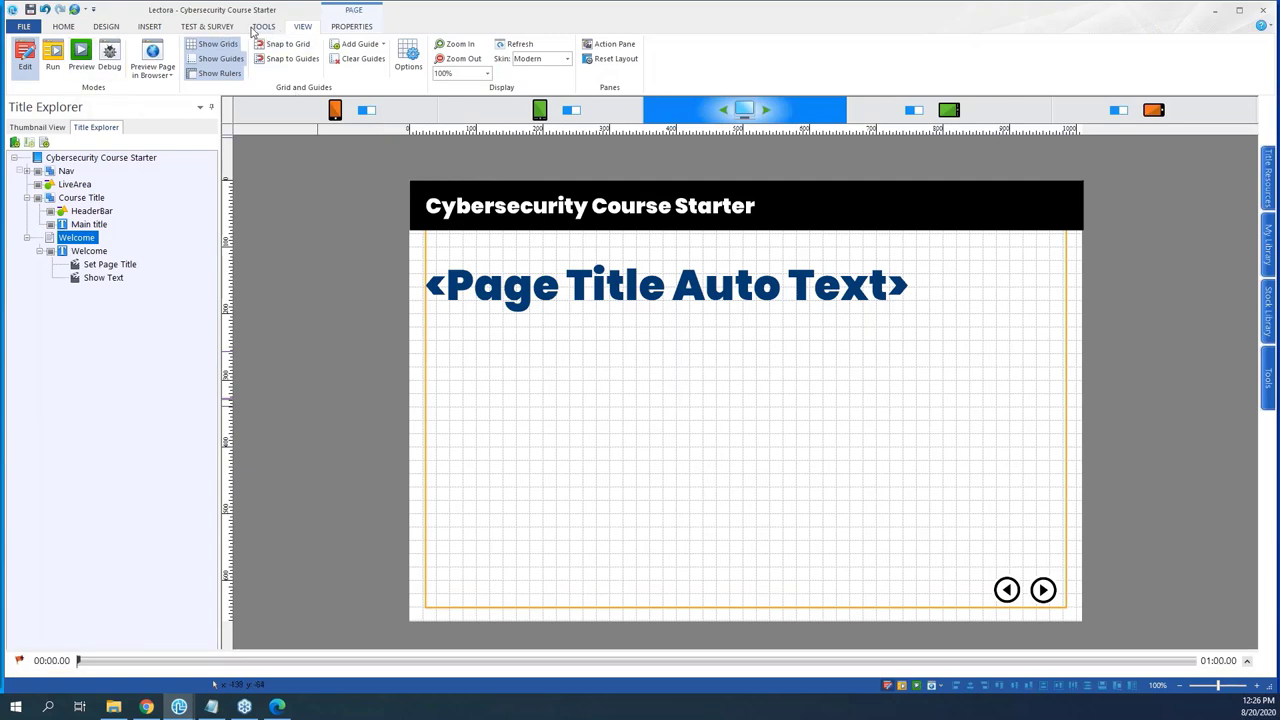
# - Insert the modern-young-man image from the Webinar folder on the Welcome page and enlarge it to about 1010 by 673
pyautogui.click(145, 26)
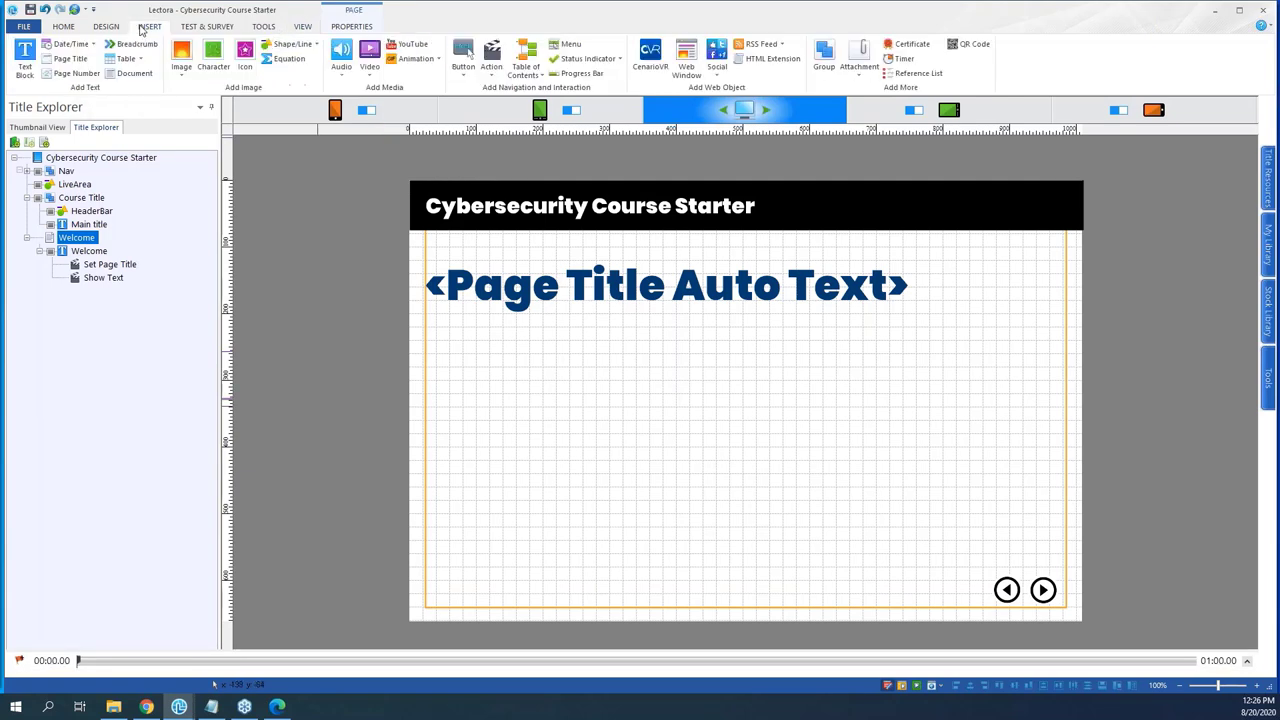
pyautogui.click(174, 52)
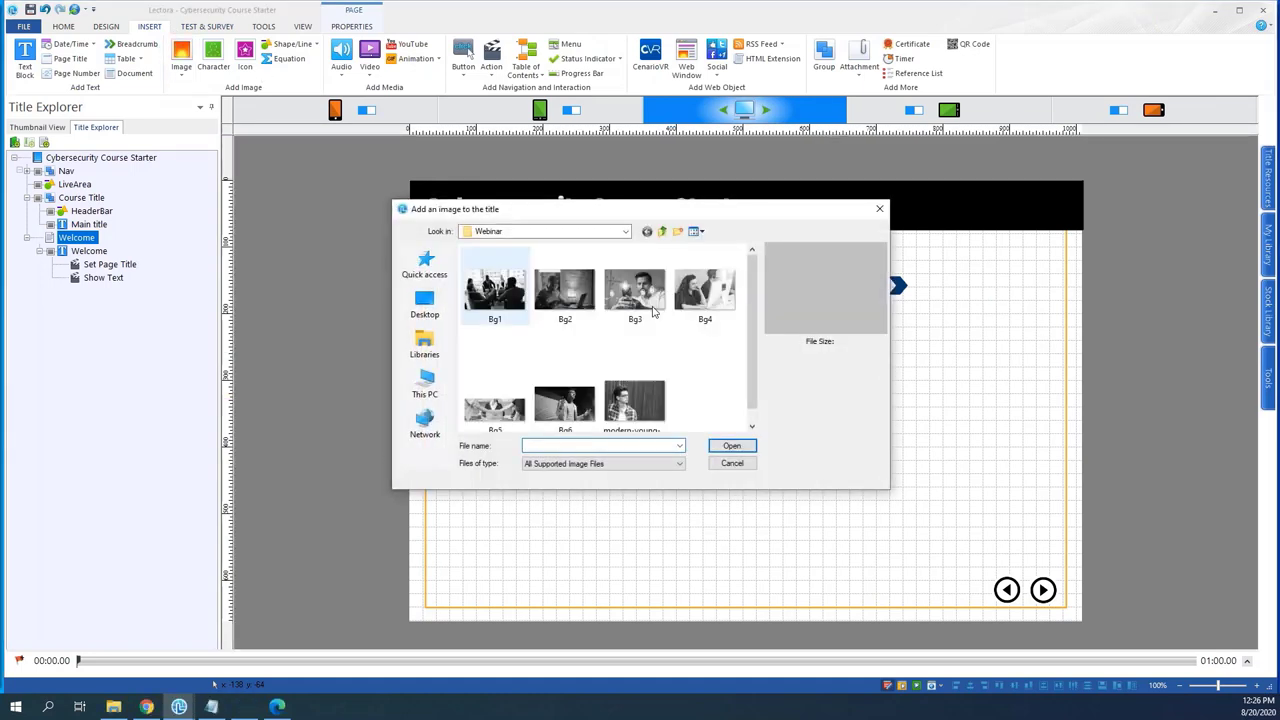
pyautogui.click(733, 446)
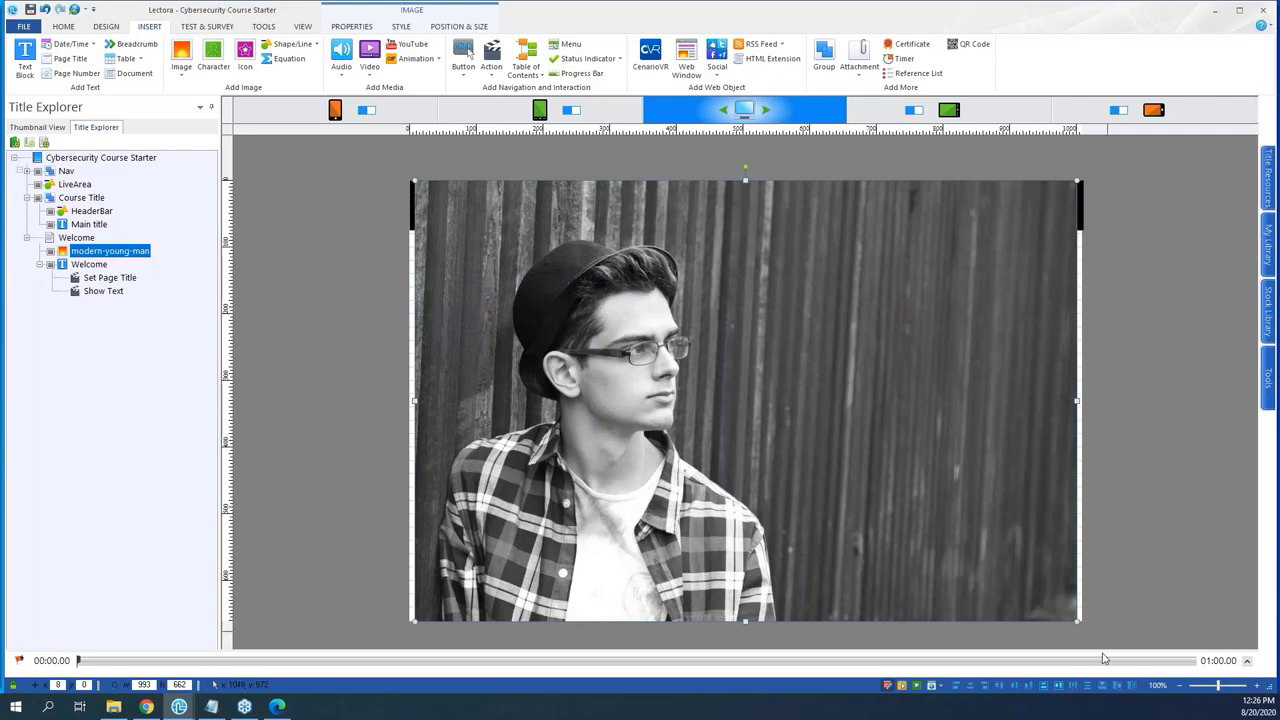
pyautogui.moveTo(1079, 624); pyautogui.dragTo(1088, 629)
# - Center the modern-young-man image on the page horizontally and vertically so it covers the whole desktop page
pyautogui.click(63, 27)
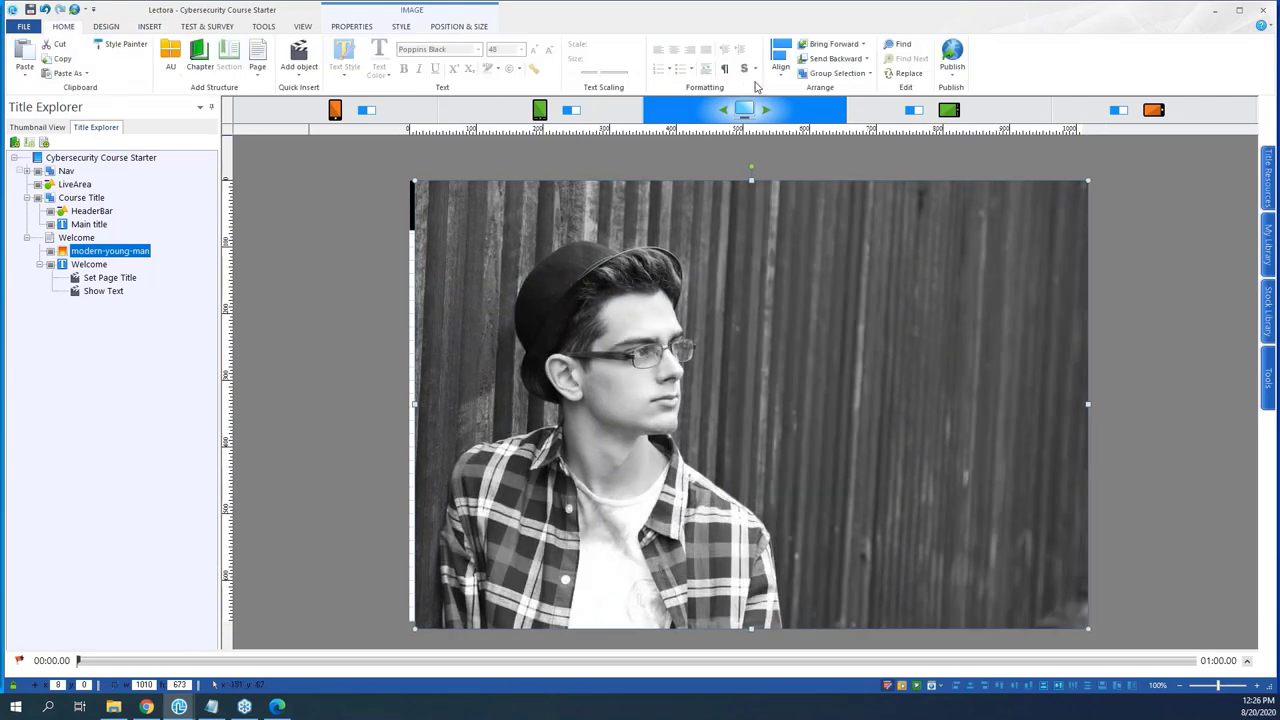
pyautogui.click(780, 58)
pyautogui.click(830, 174)
pyautogui.click(780, 58)
pyautogui.click(834, 189)
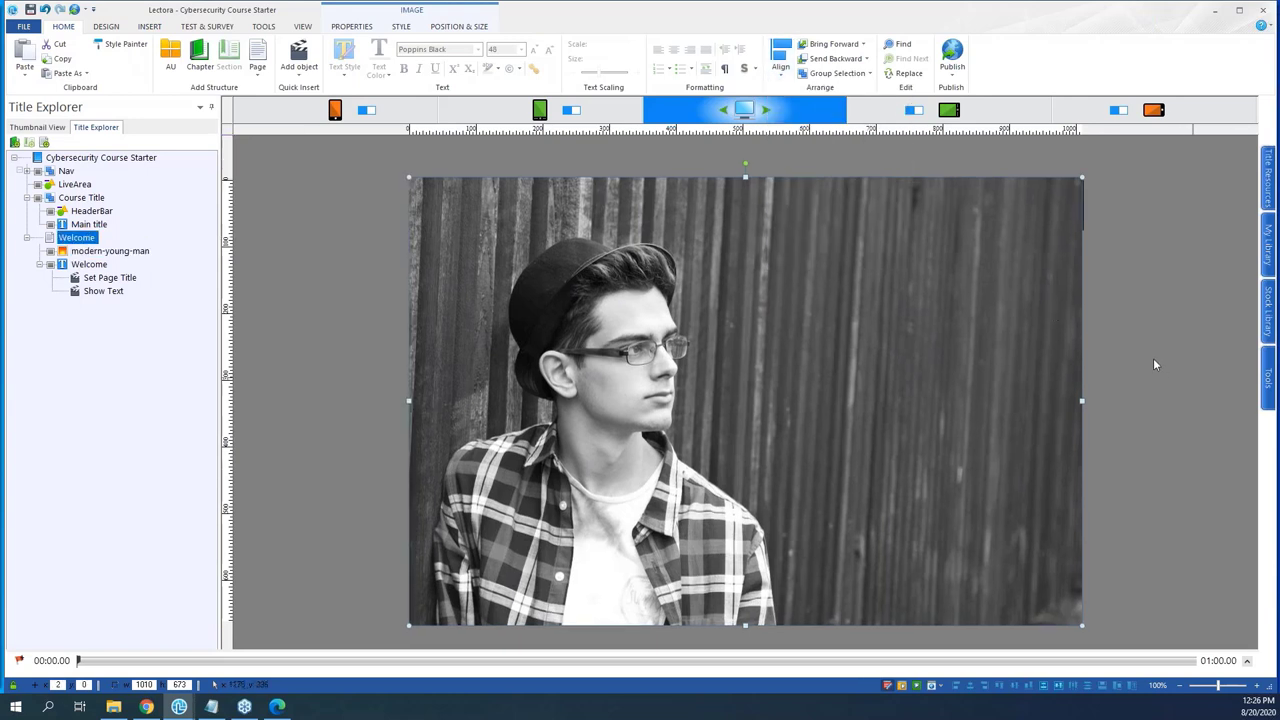
pyautogui.click(1035, 364)
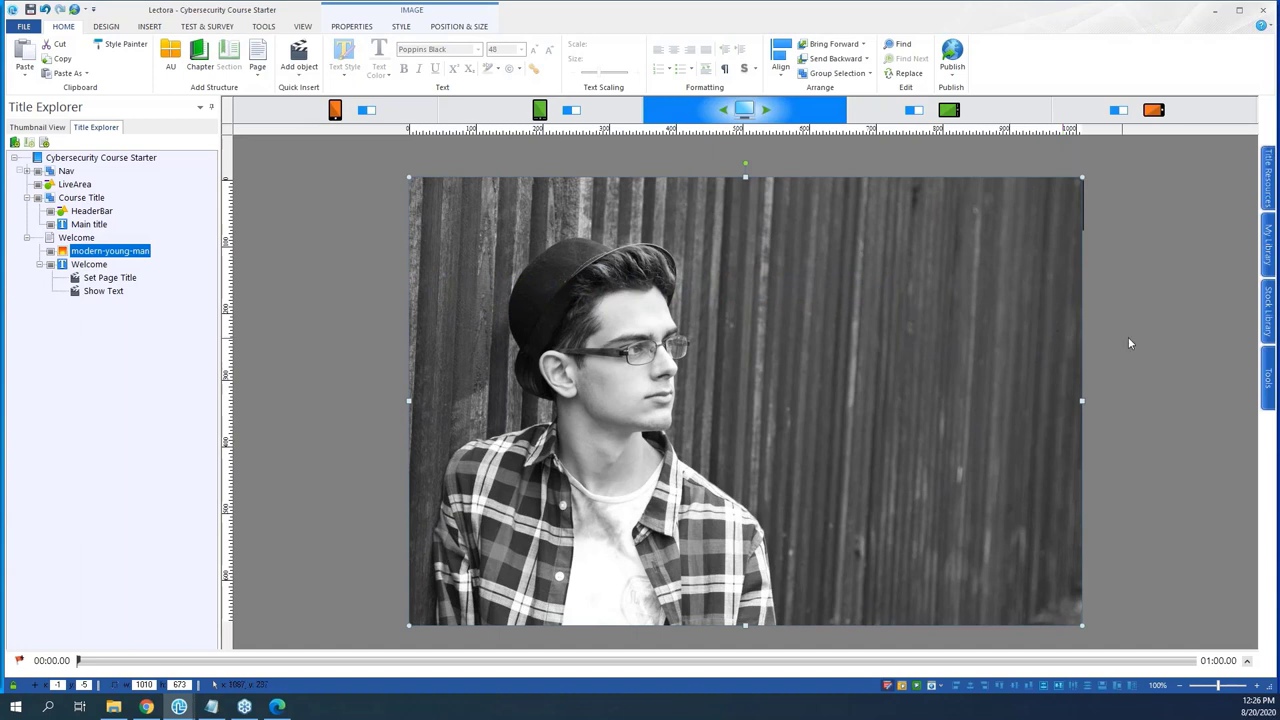
pyautogui.click(364, 275)
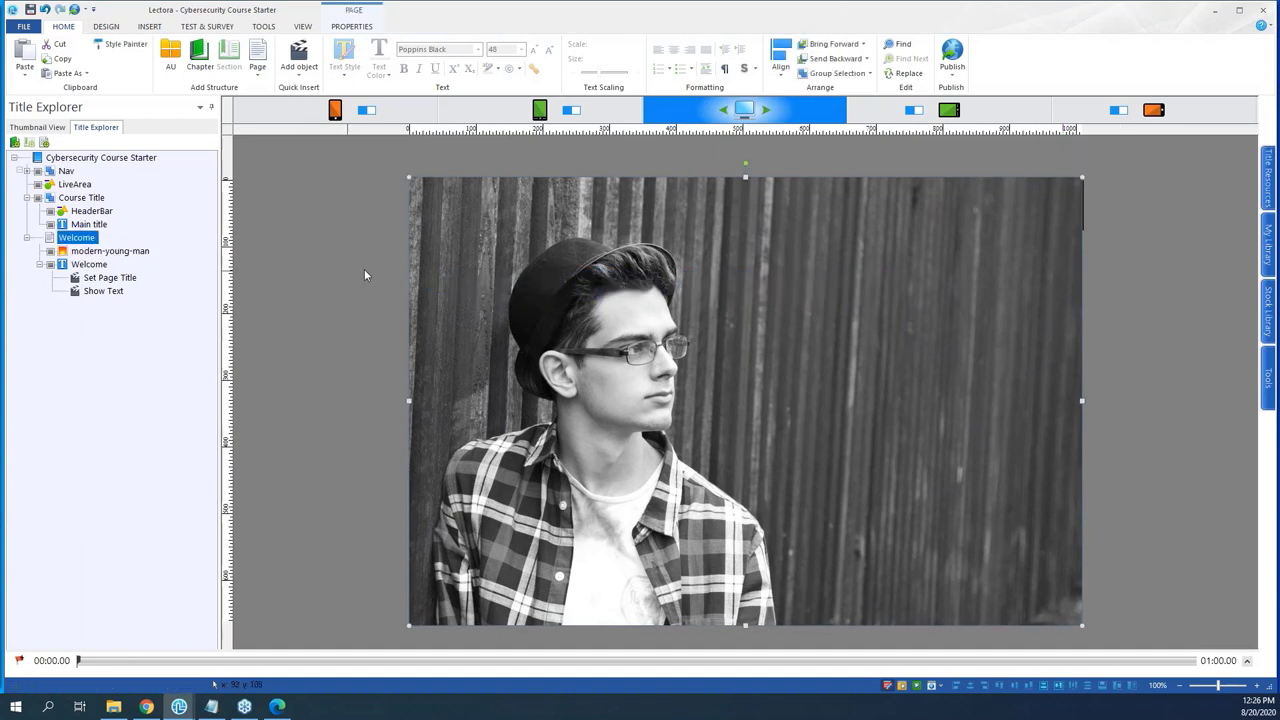
# - Set the modern-young-man image's opacity to 10
pyautogui.click(523, 363)
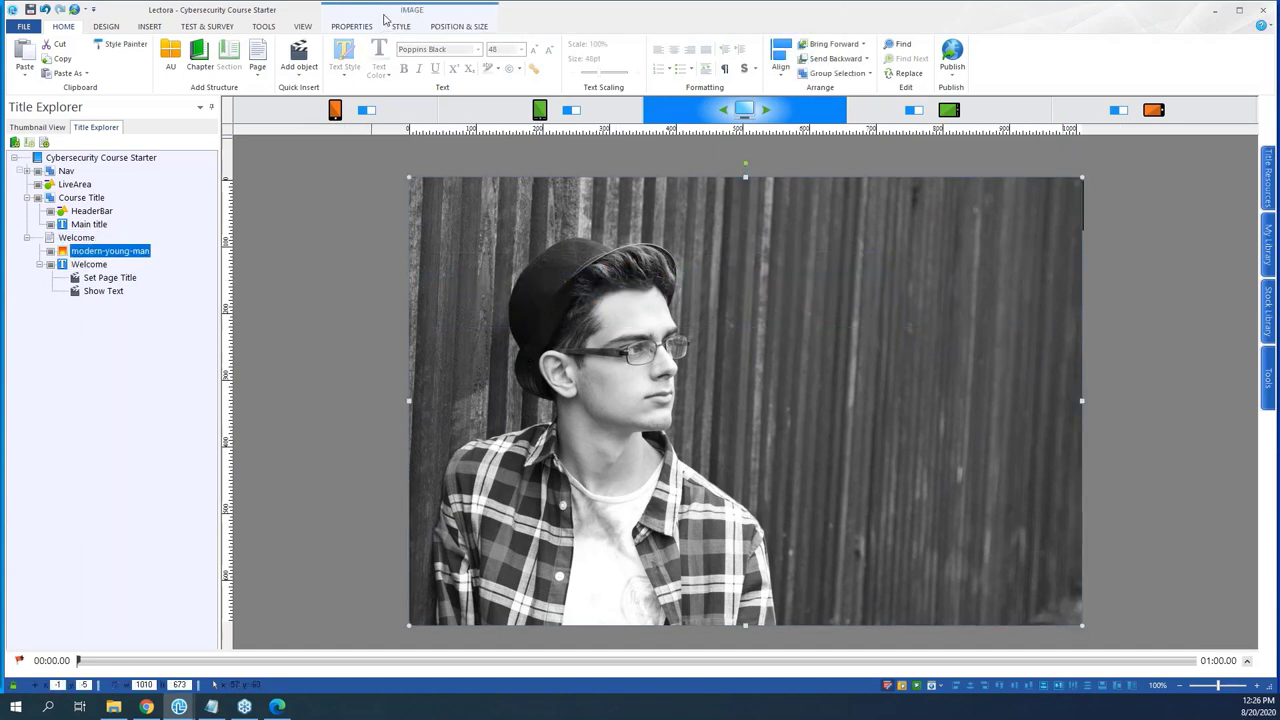
pyautogui.click(400, 27)
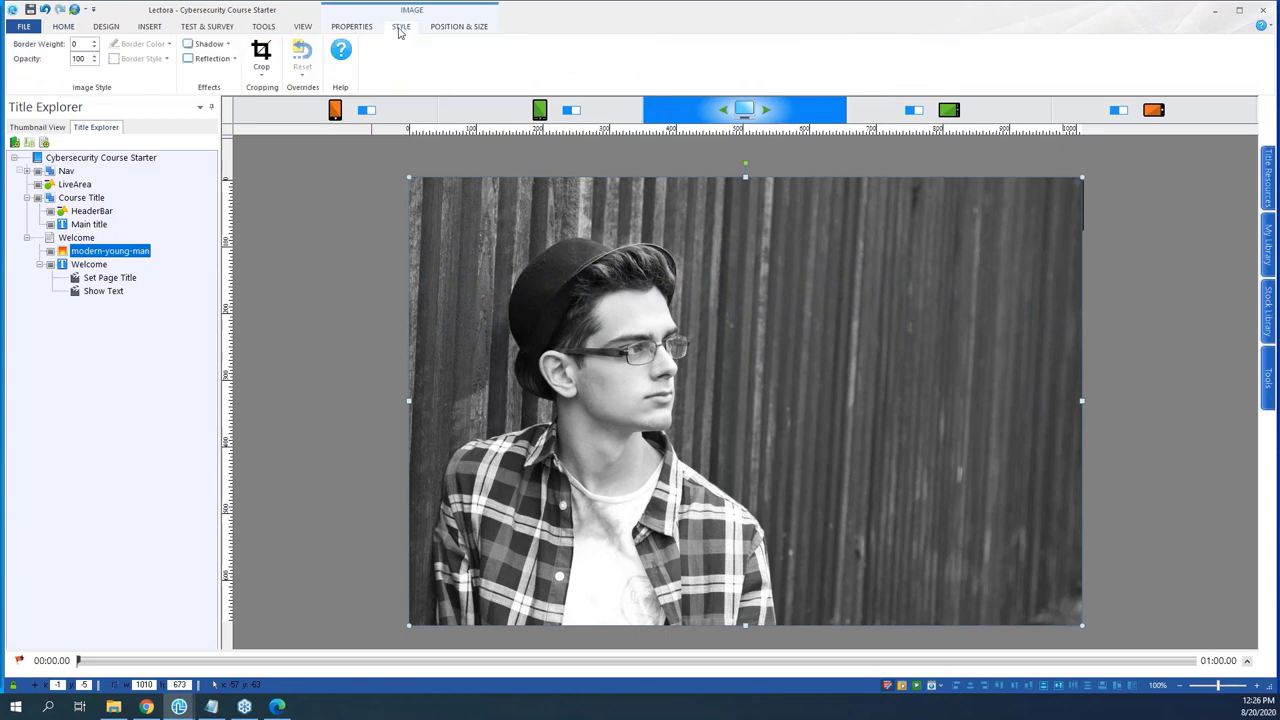
pyautogui.click(364, 270)
pyautogui.click(458, 278)
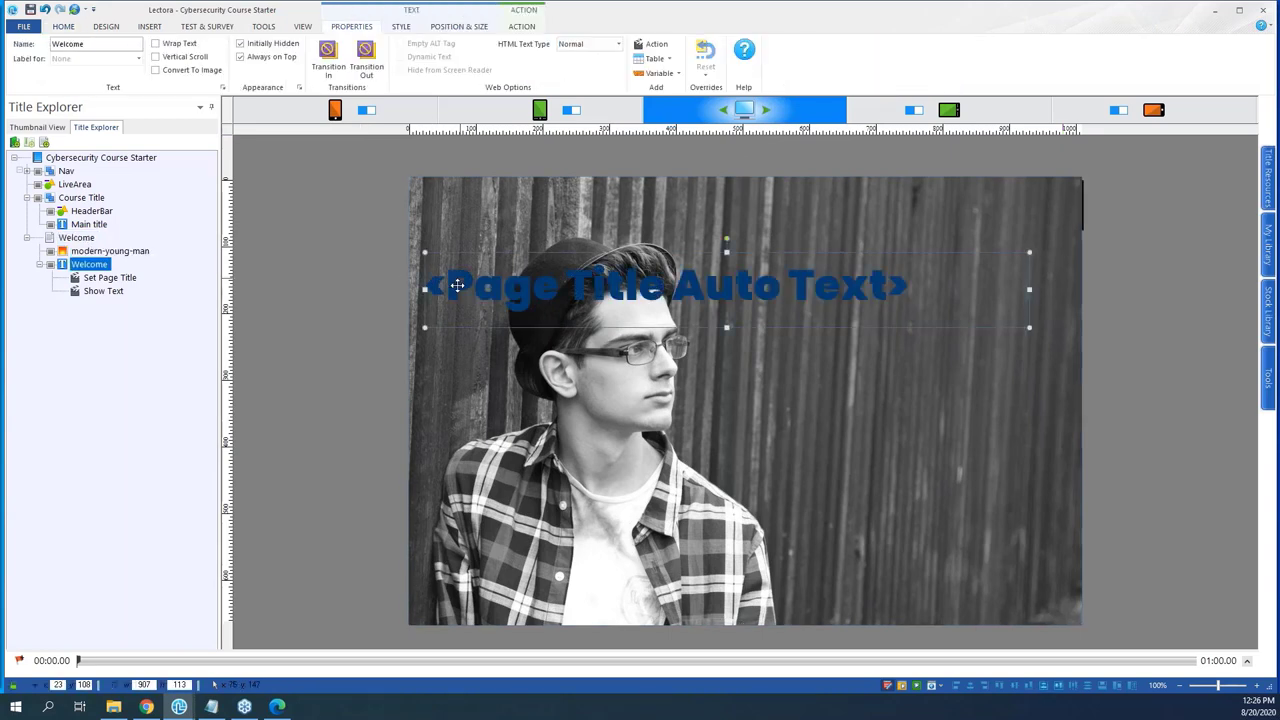
pyautogui.click(401, 27)
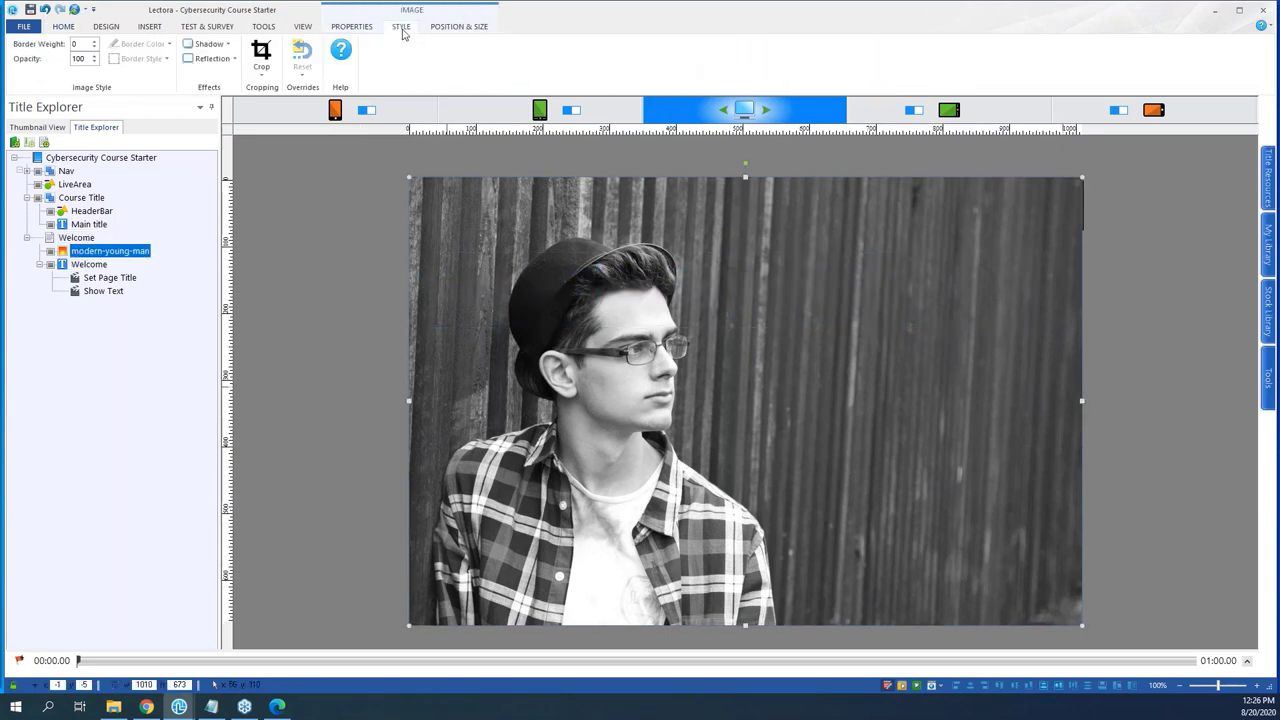
pyautogui.doubleClick(82, 58)
pyautogui.write('10')
pyautogui.press('Return')
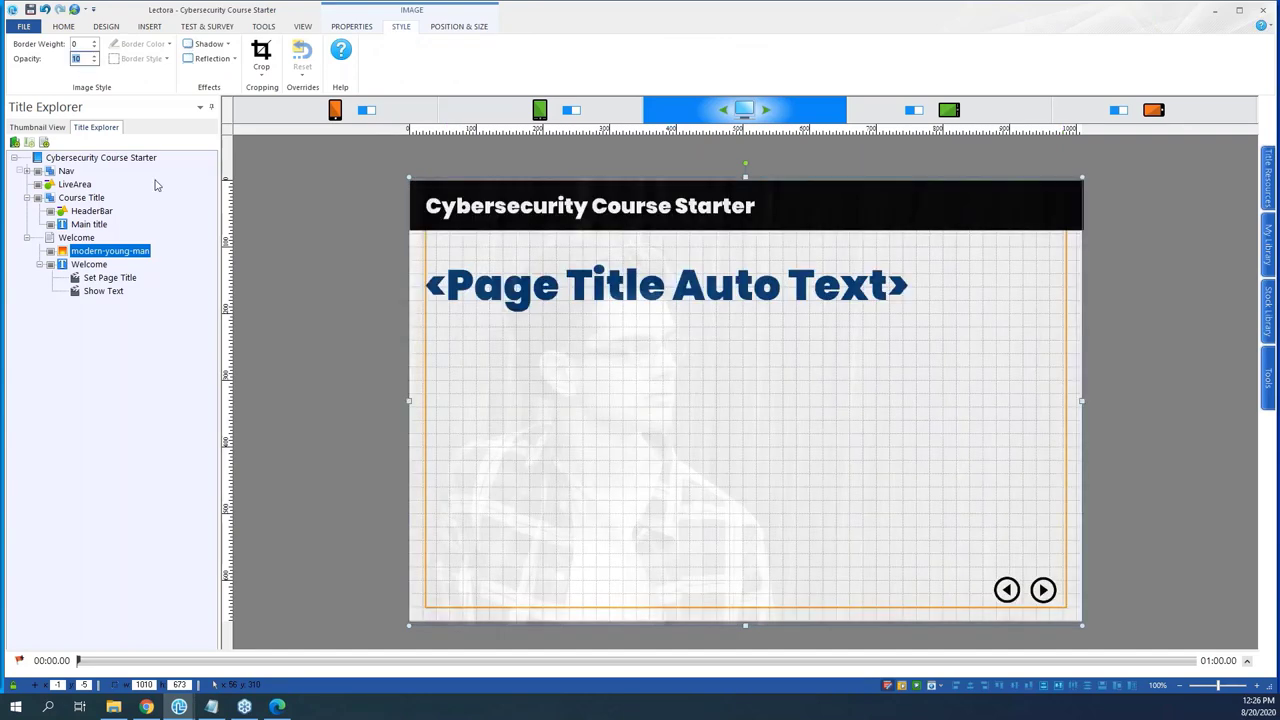
pyautogui.click(367, 367)
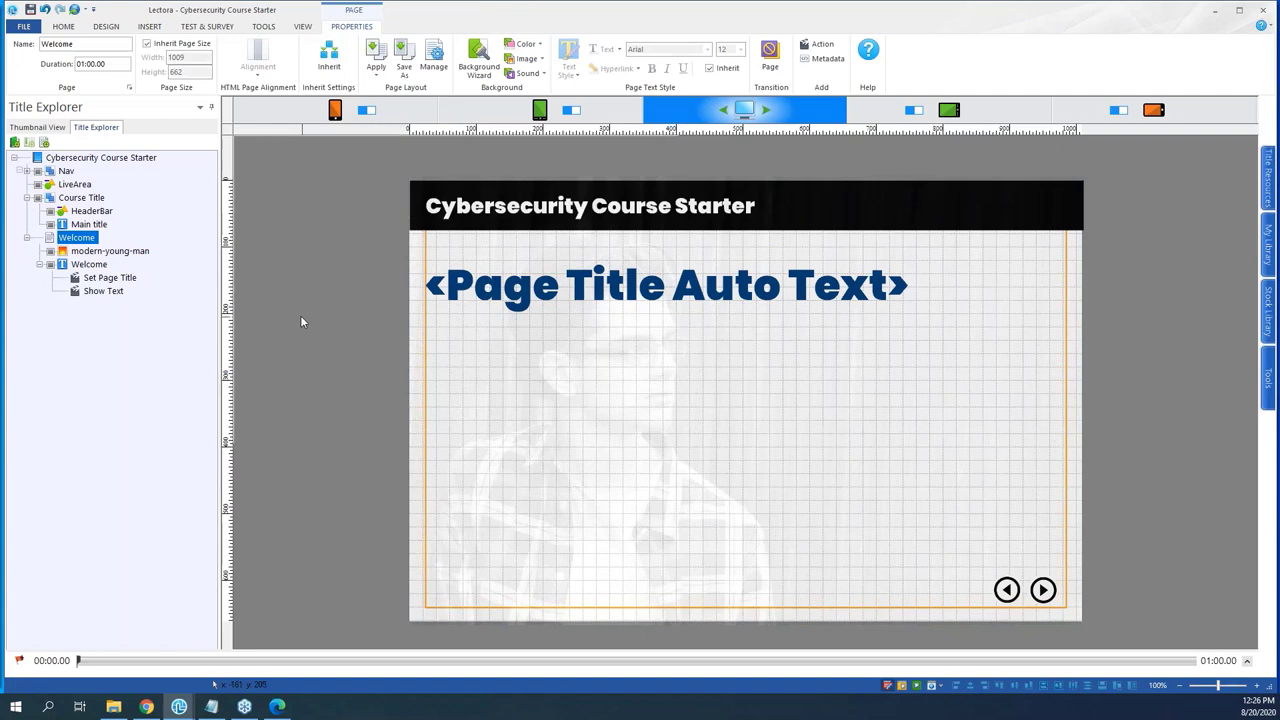
# - Try cyan as the Welcome page's background color, and set the background to white
pyautogui.click(100, 251)
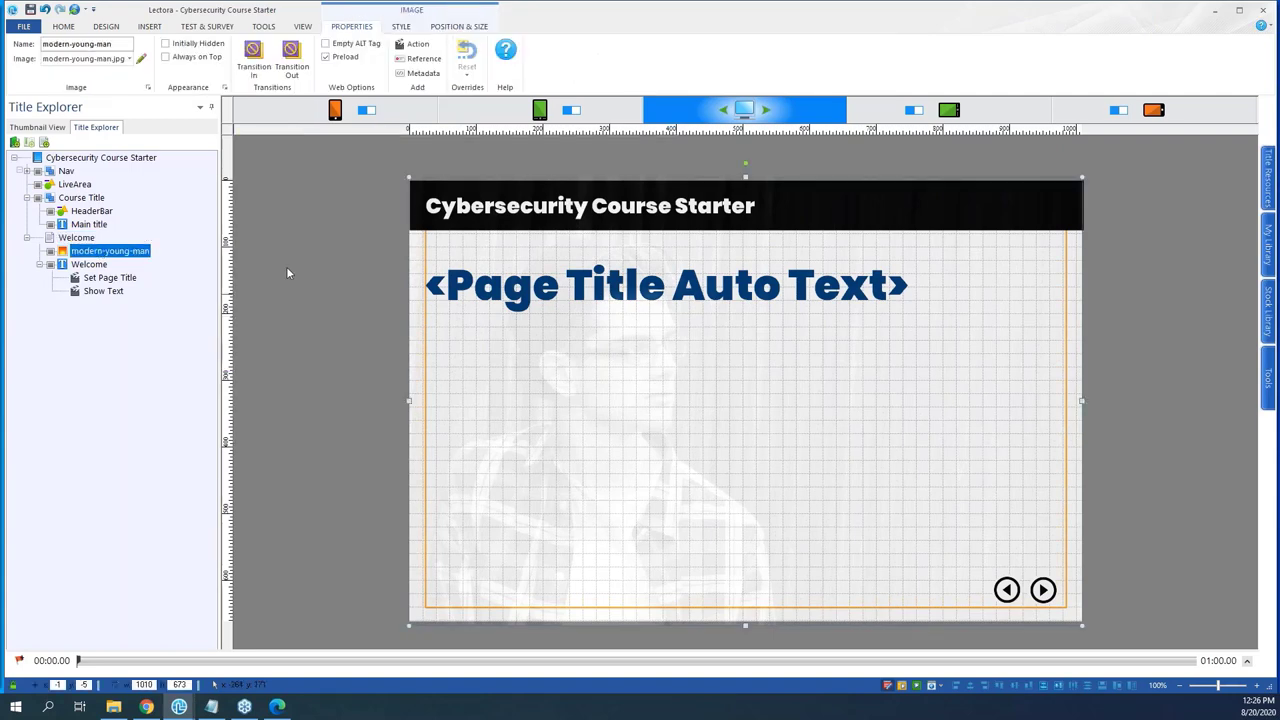
pyautogui.click(400, 27)
pyautogui.click(352, 26)
pyautogui.click(374, 196)
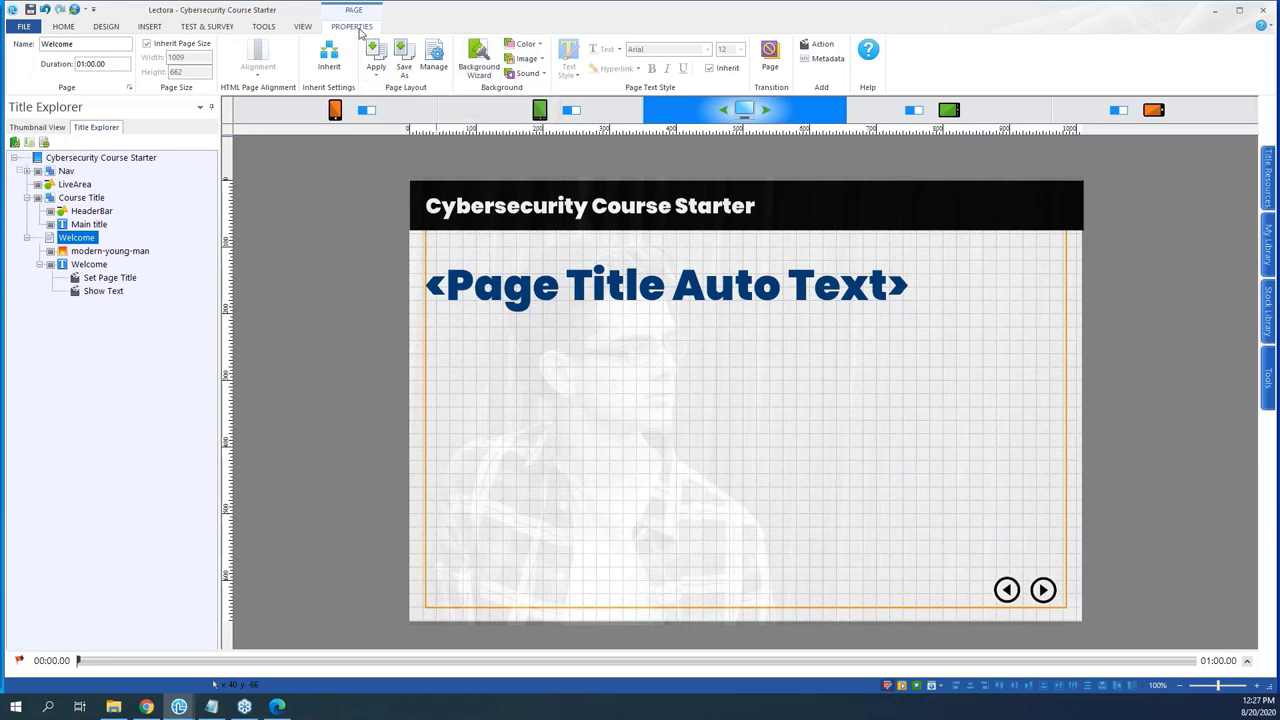
pyautogui.click(533, 44)
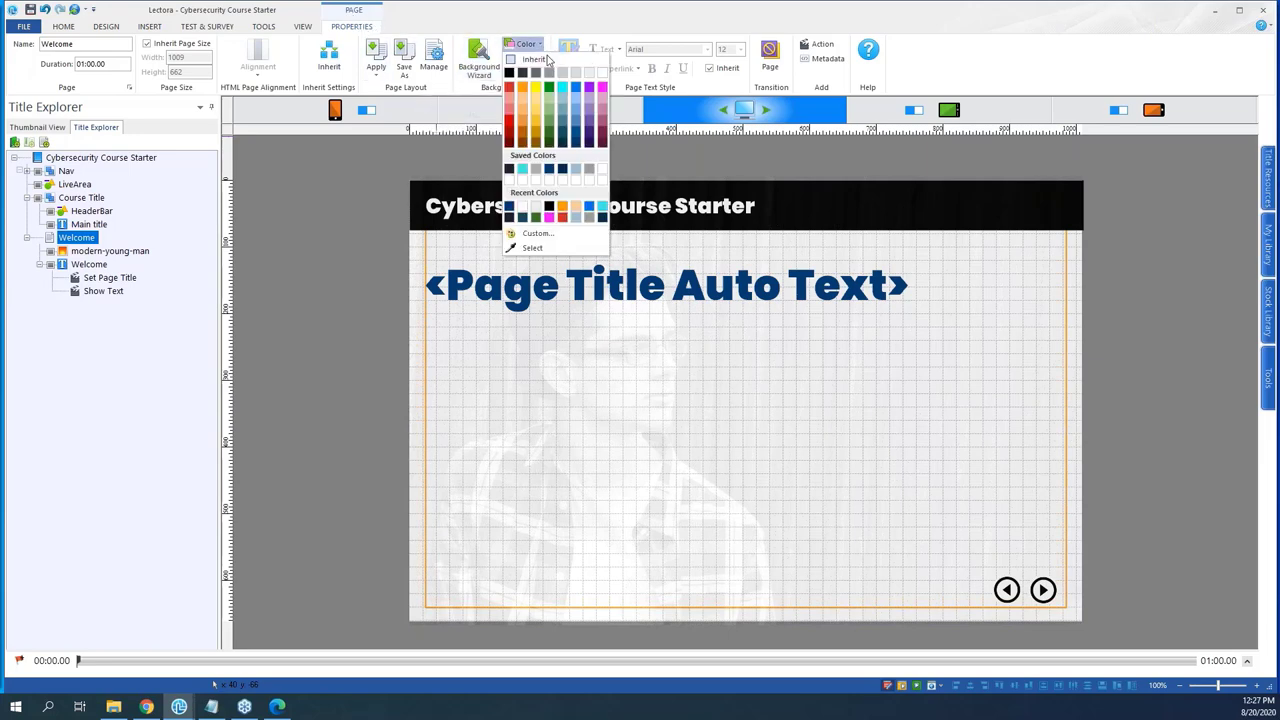
pyautogui.click(563, 92)
pyautogui.click(540, 46)
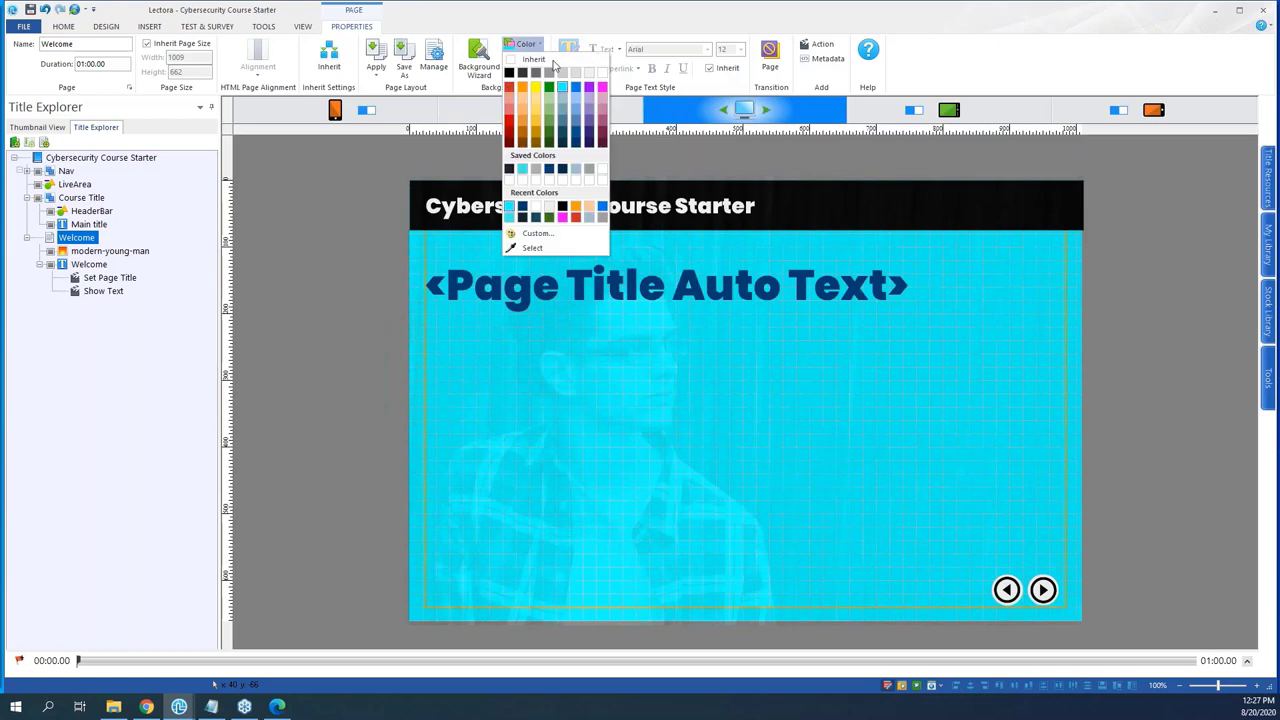
pyautogui.click(603, 73)
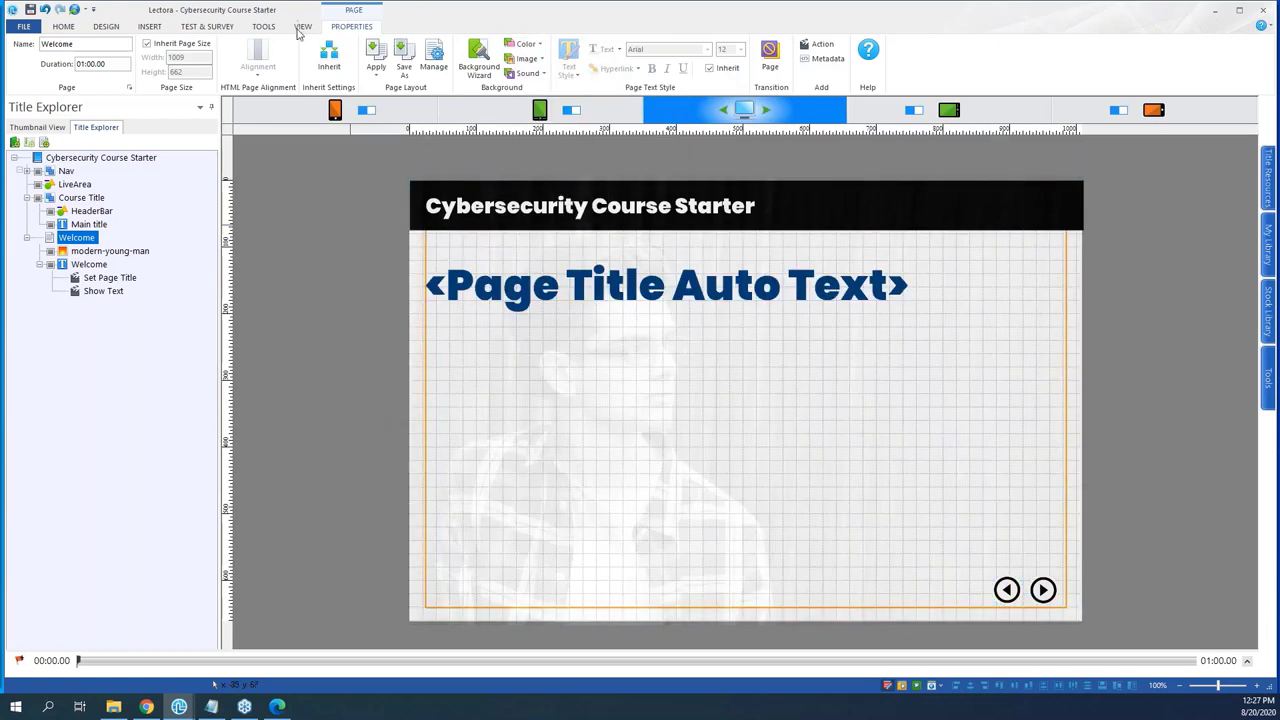
# - Run the page to check the faded image, return to Edit mode, and compare it with the welcome layout in LectoraWebinar_Theme.pdf in Edge
pyautogui.click(302, 26)
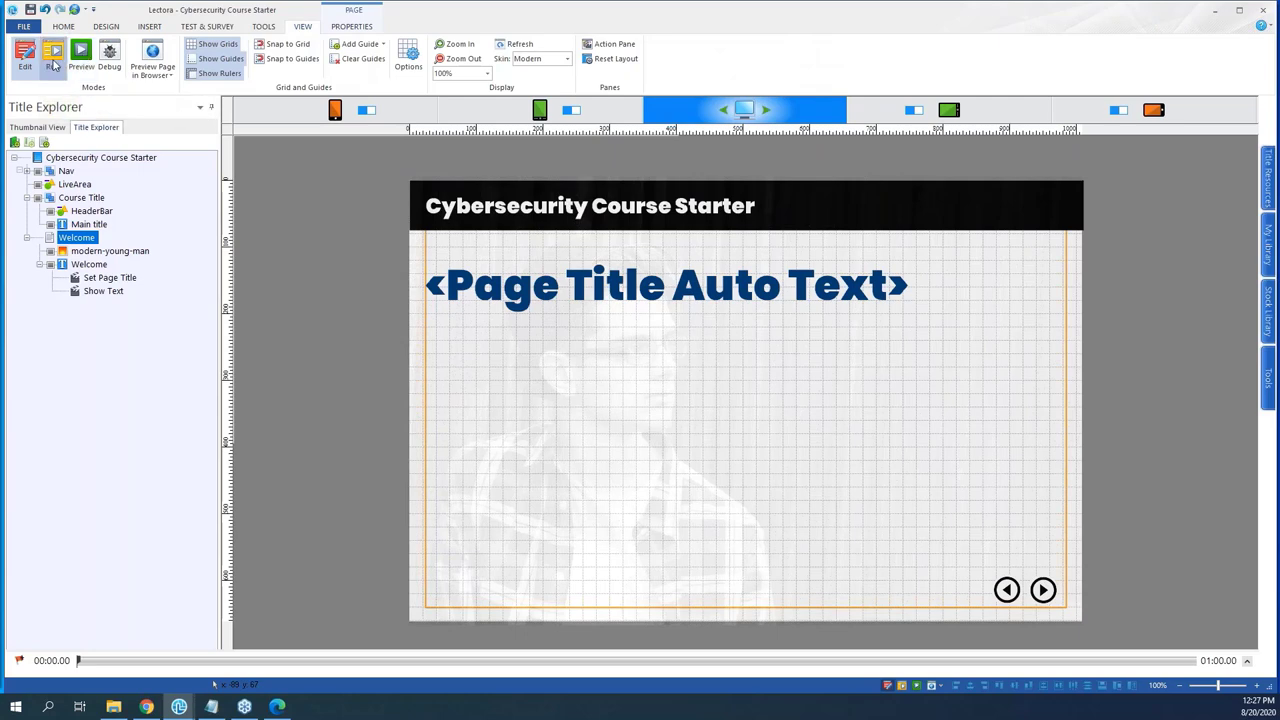
pyautogui.click(53, 60)
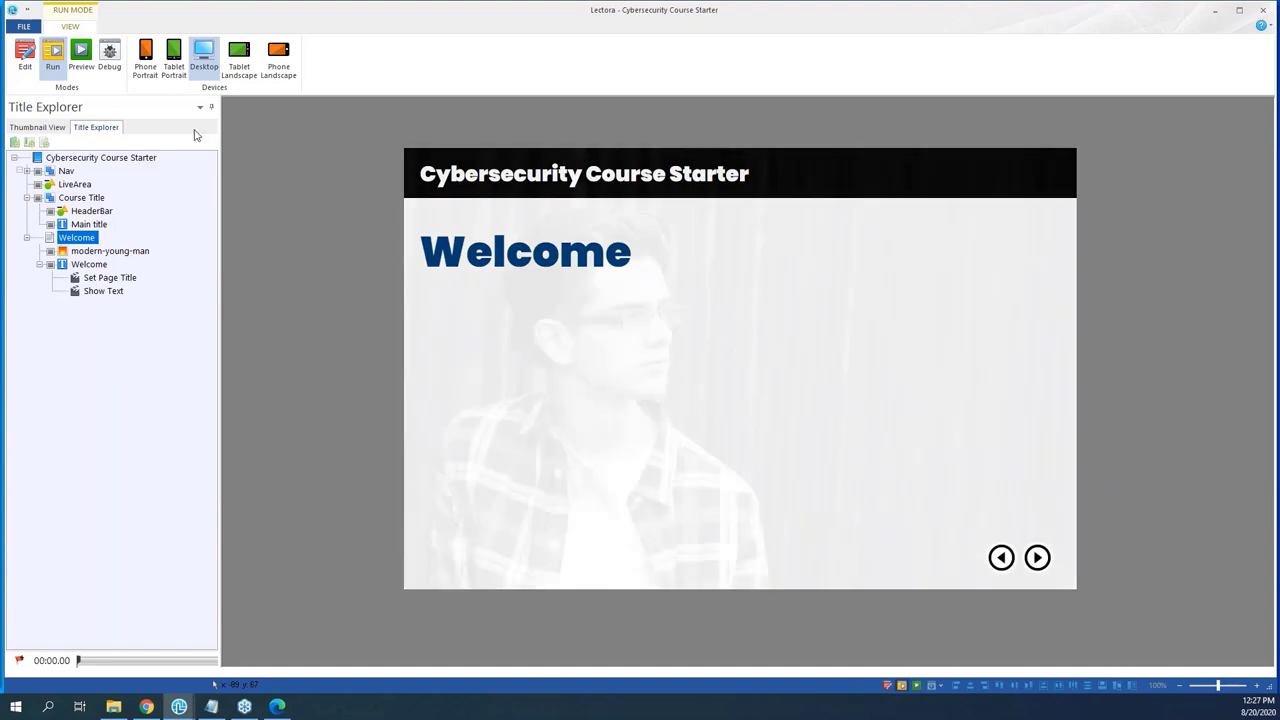
pyautogui.click(24, 53)
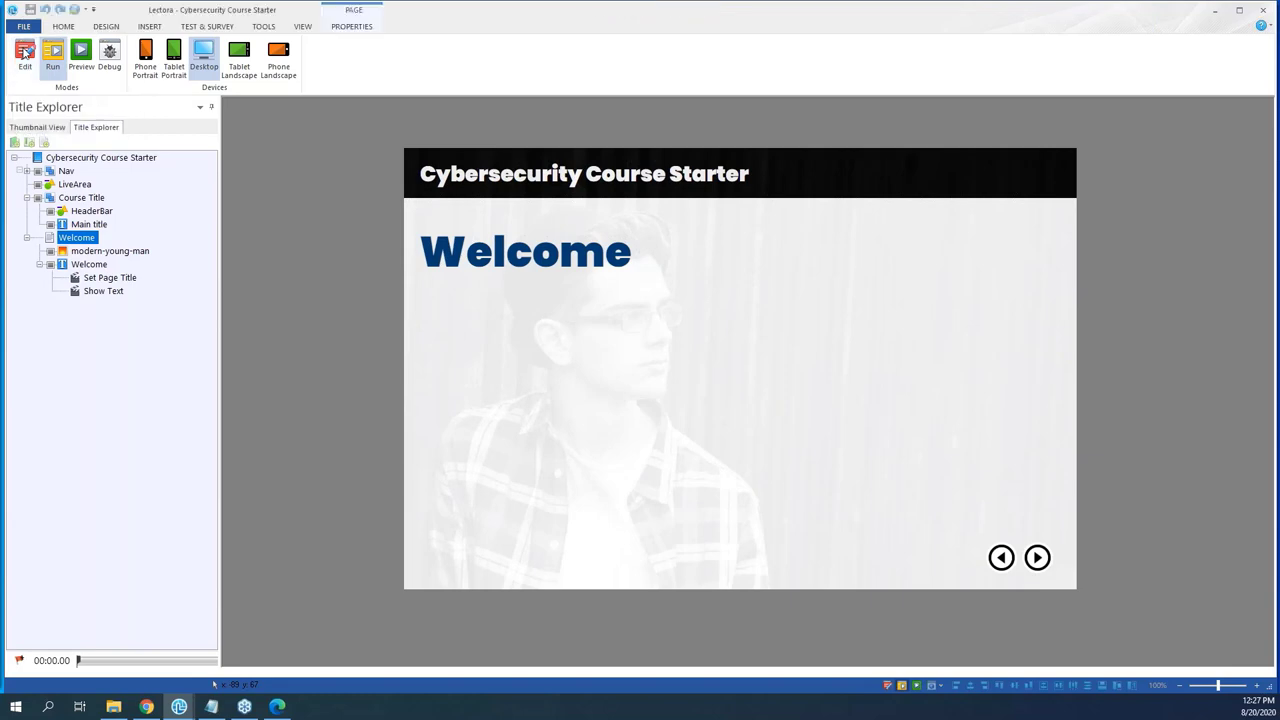
pyautogui.click(277, 707)
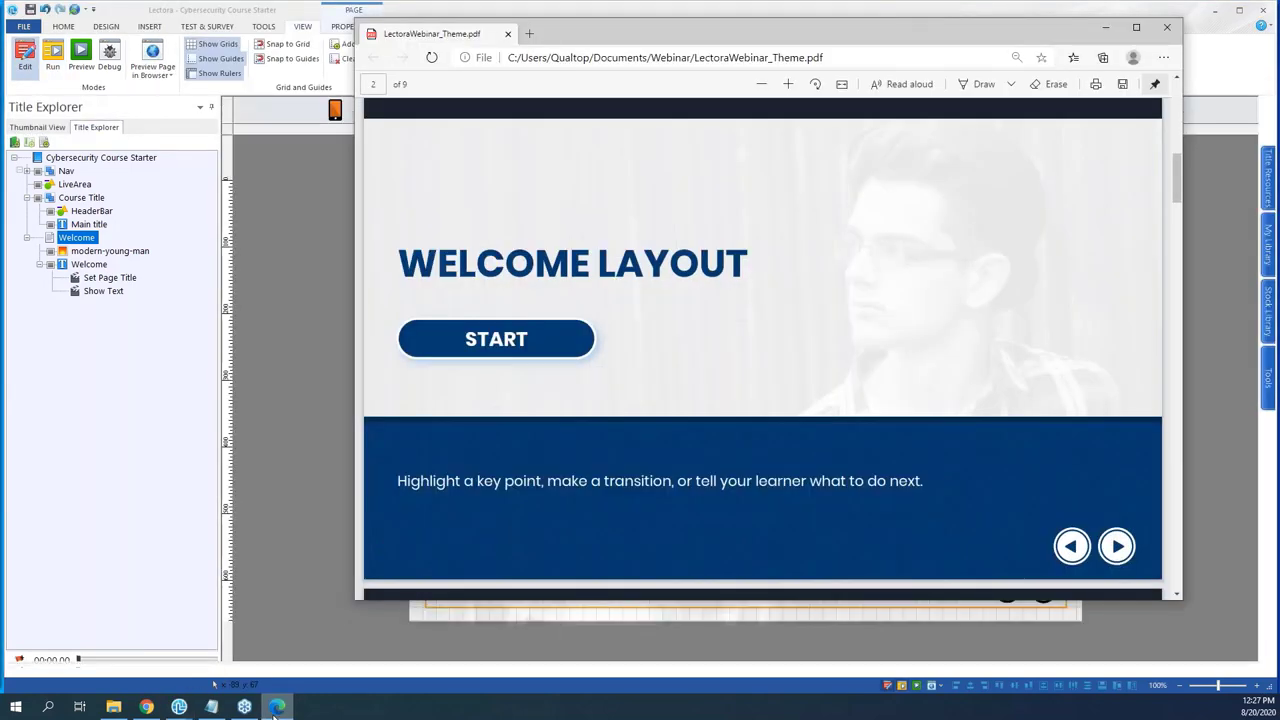
pyautogui.click(276, 708)
# - Draw a rectangle about 1010 by 243 across the full width of the lower part of the Welcome page
pyautogui.scroll(3, 255, 35)
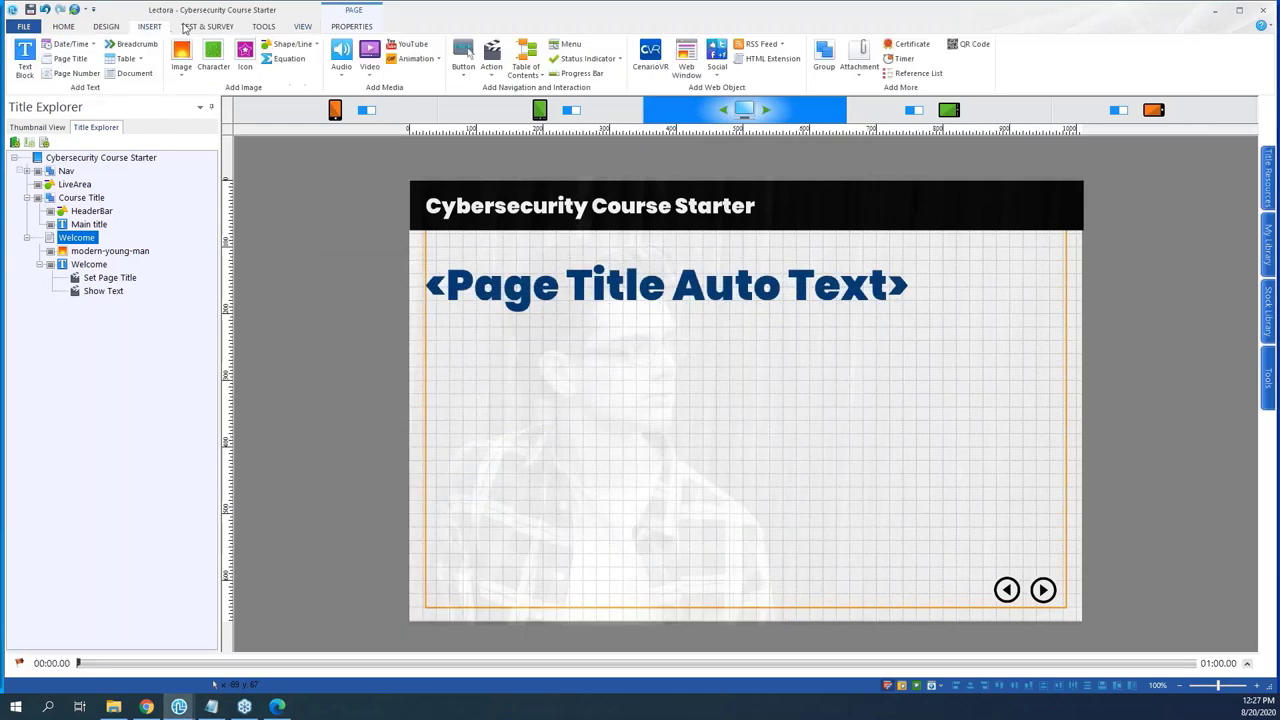
pyautogui.click(304, 30)
pyautogui.scroll(4, 173, 32)
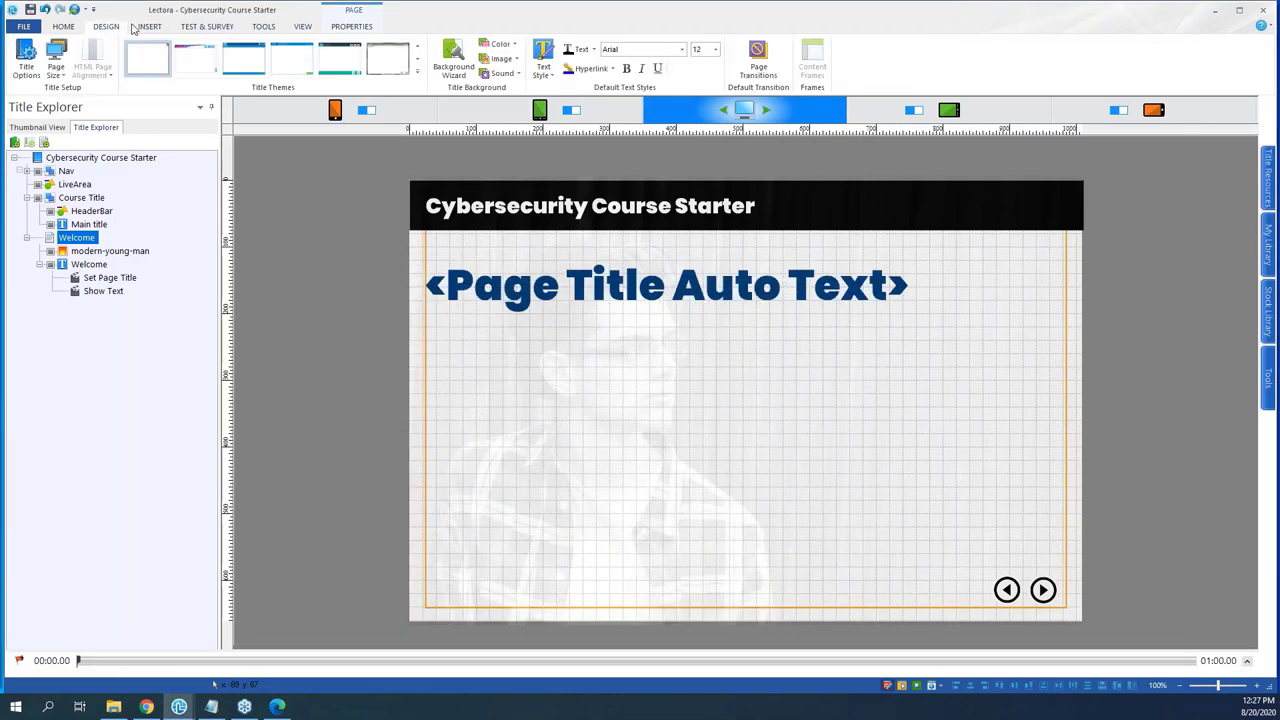
pyautogui.scroll(-1, 140, 32)
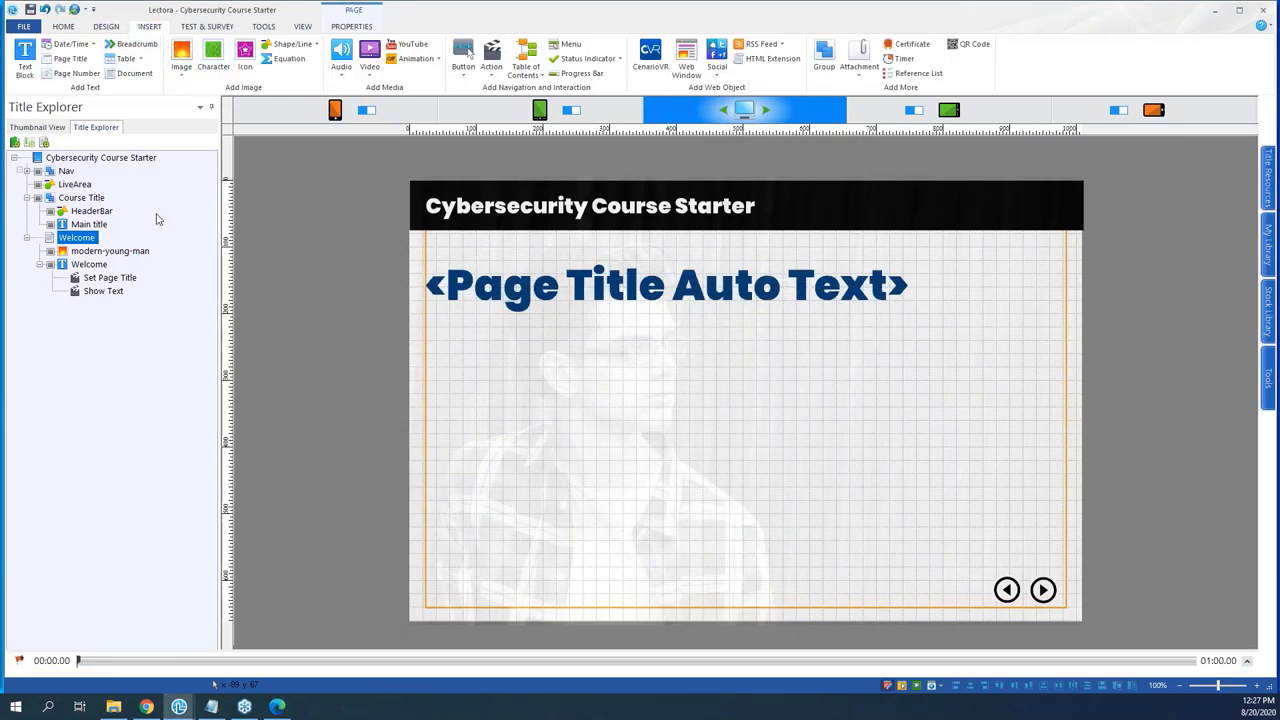
pyautogui.click(290, 44)
pyautogui.click(273, 60)
pyautogui.click(289, 44)
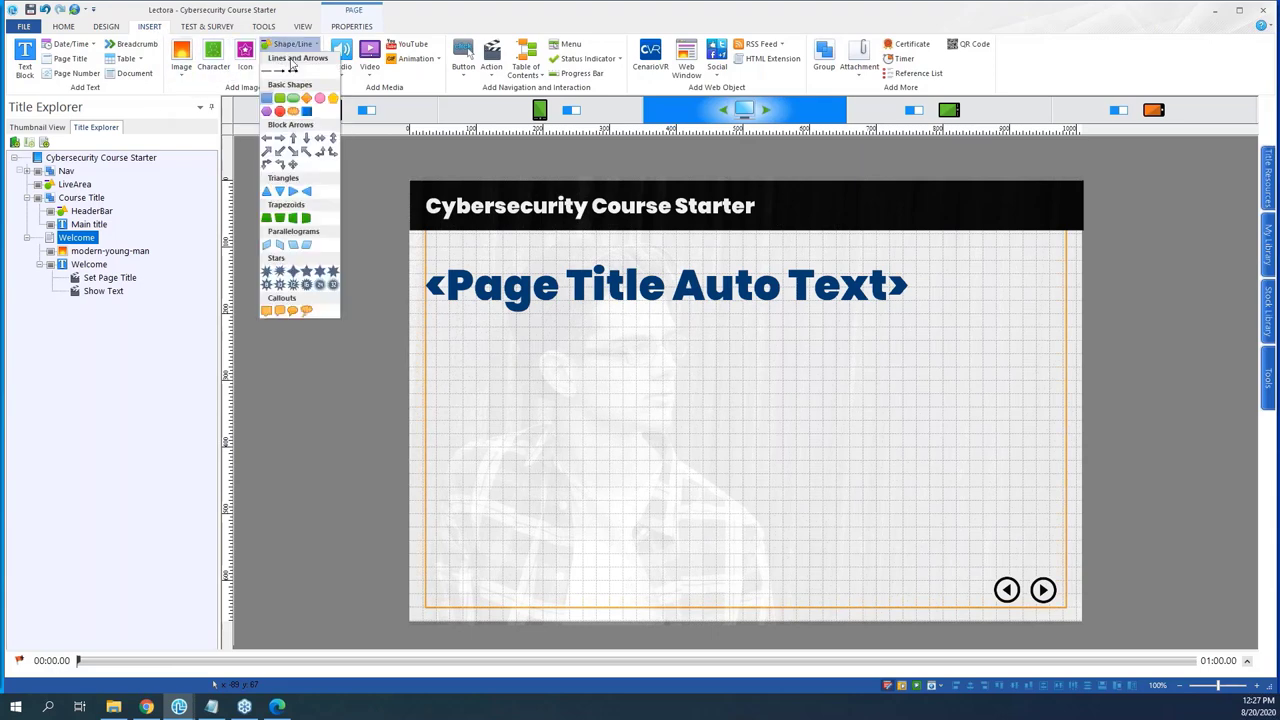
pyautogui.click(269, 98)
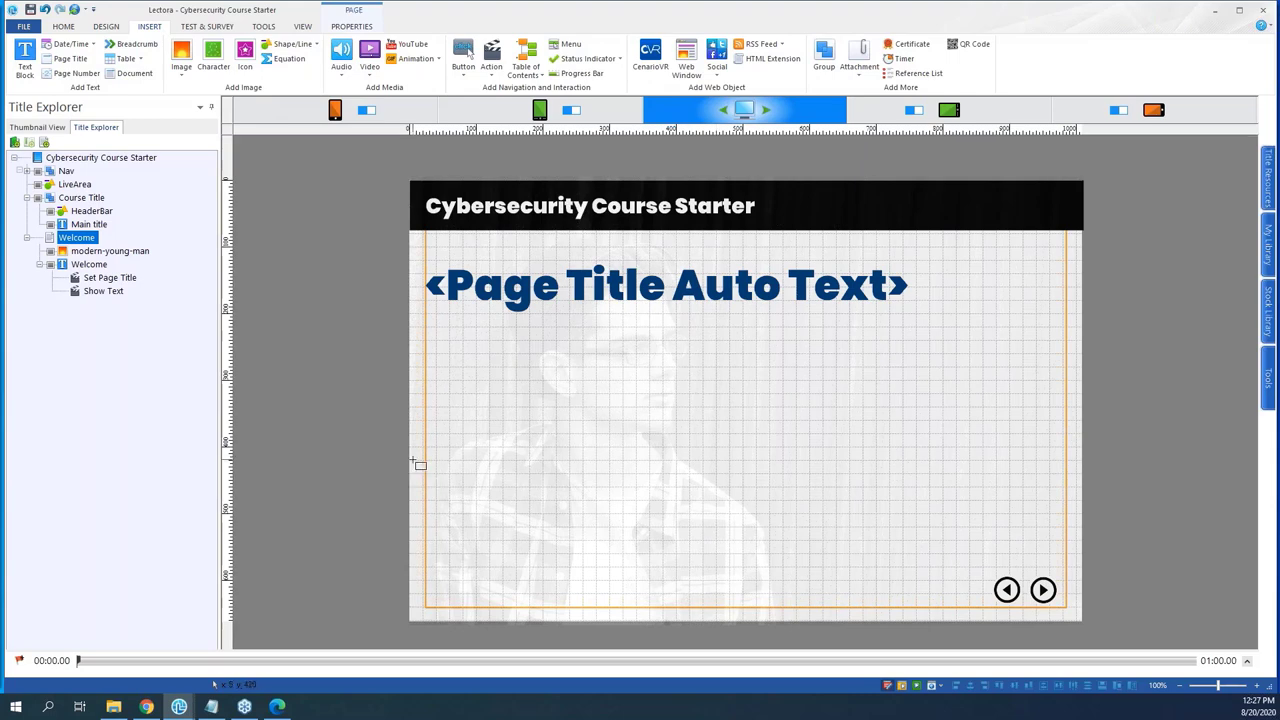
pyautogui.moveTo(410, 462); pyautogui.dragTo(1082, 624)
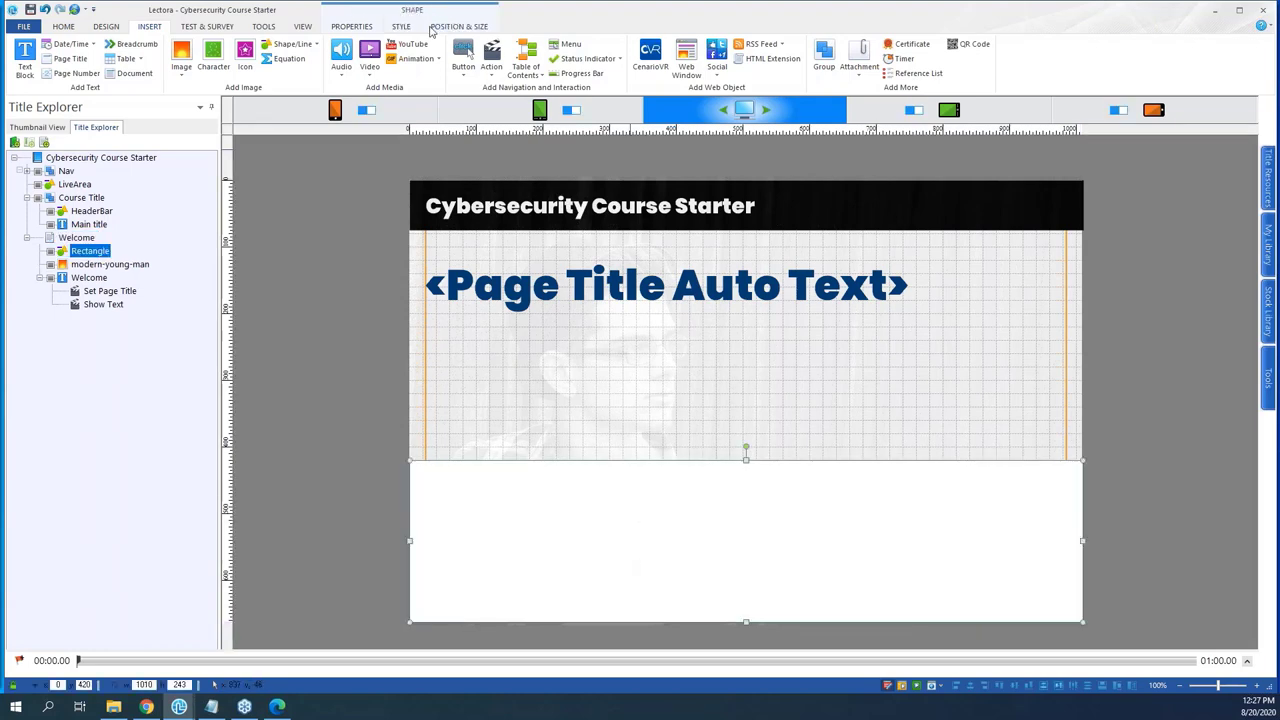
# - Fill the new rectangle with the saved dark blue brand color
pyautogui.click(403, 27)
pyautogui.click(76, 44)
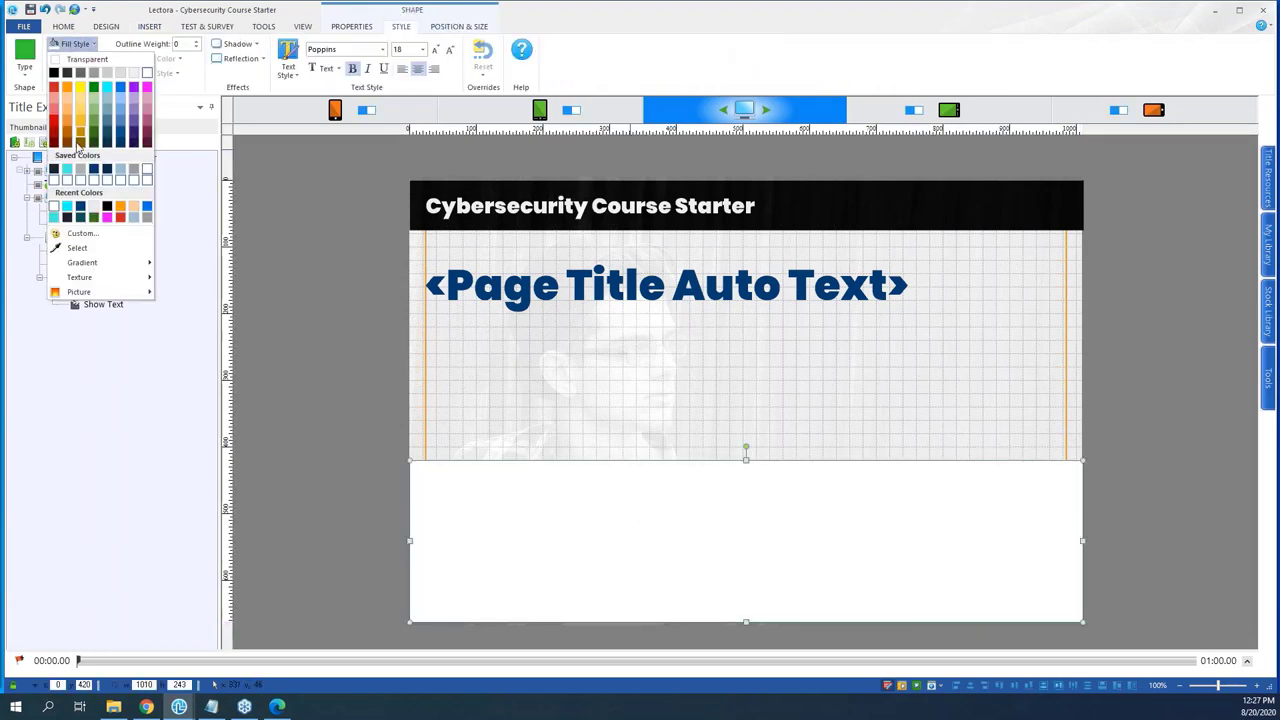
pyautogui.click(95, 170)
pyautogui.click(352, 364)
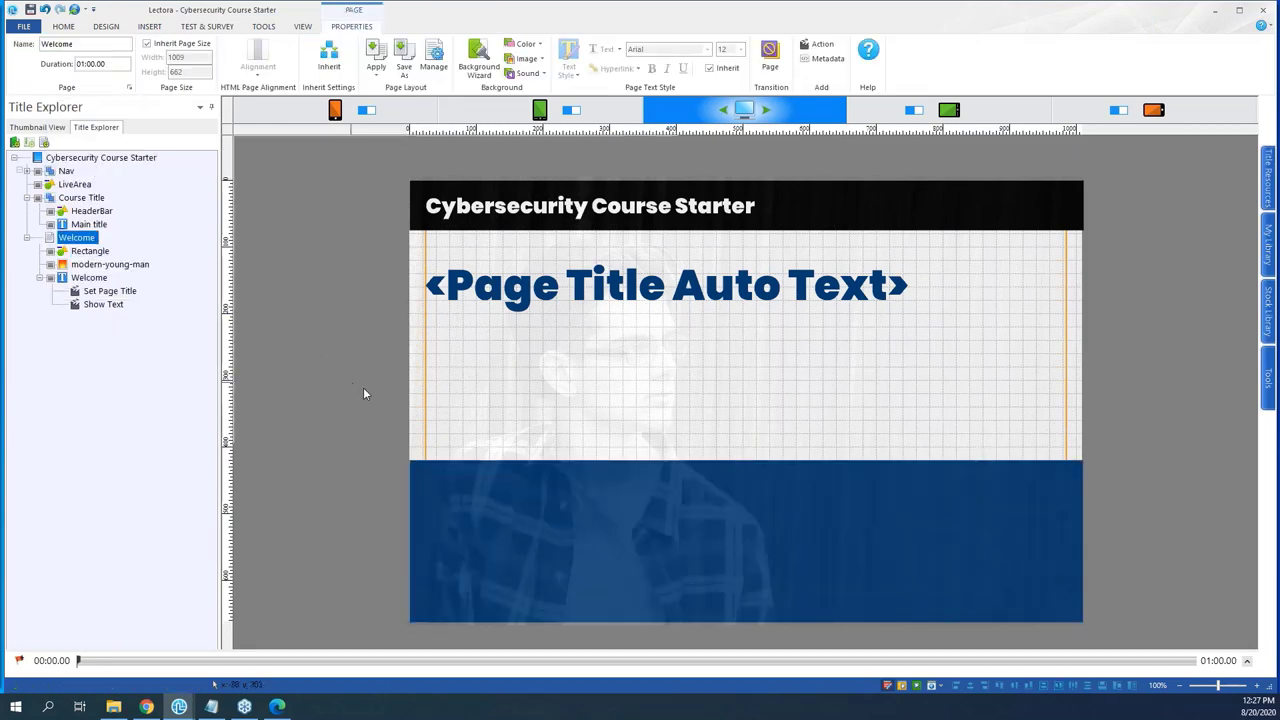
# - Run the Welcome page to check how the faded image overlaps the blue rectangle, and return to Edit mode
pyautogui.click(463, 491)
pyautogui.click(40, 277)
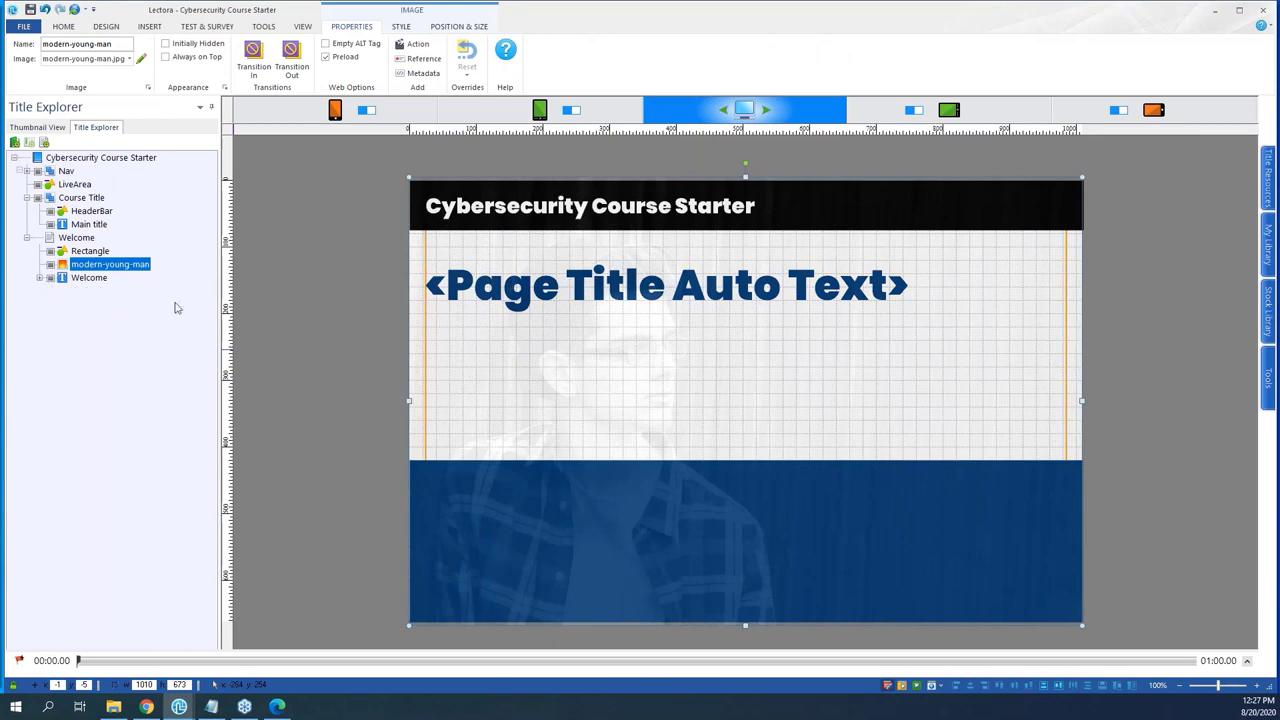
pyautogui.click(304, 327)
pyautogui.click(419, 472)
pyautogui.click(361, 417)
pyautogui.click(302, 26)
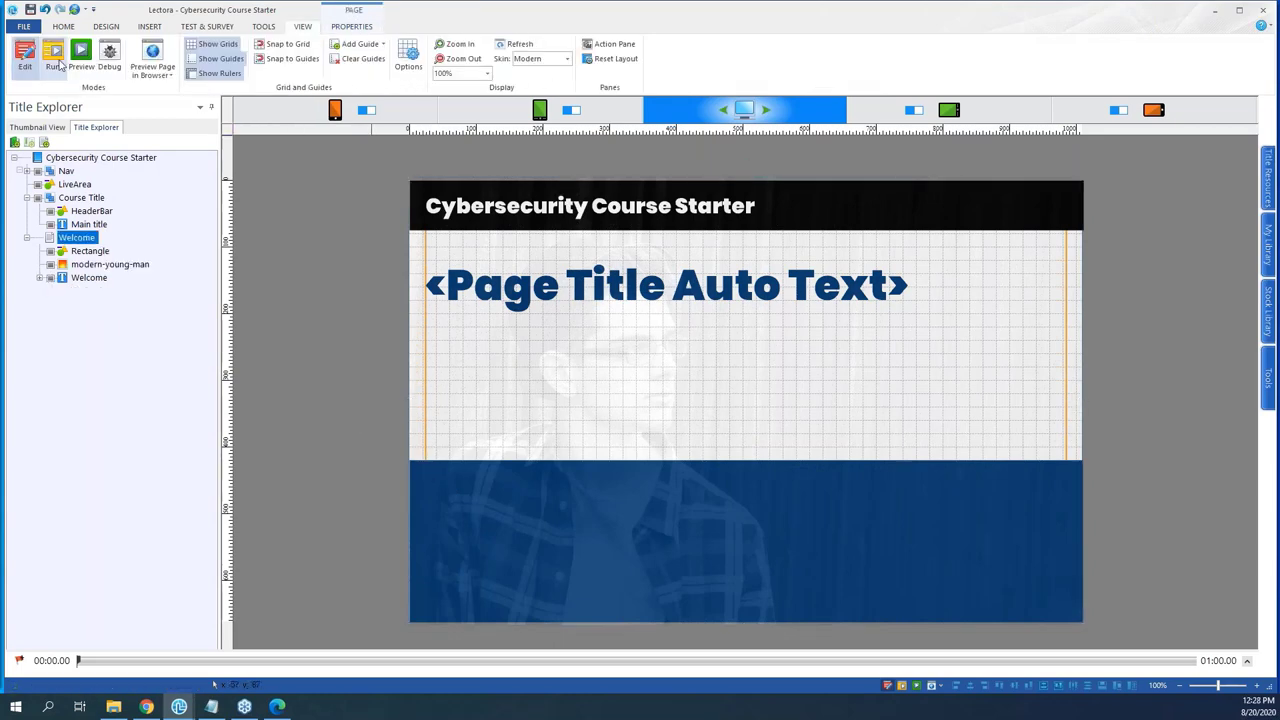
pyautogui.click(53, 56)
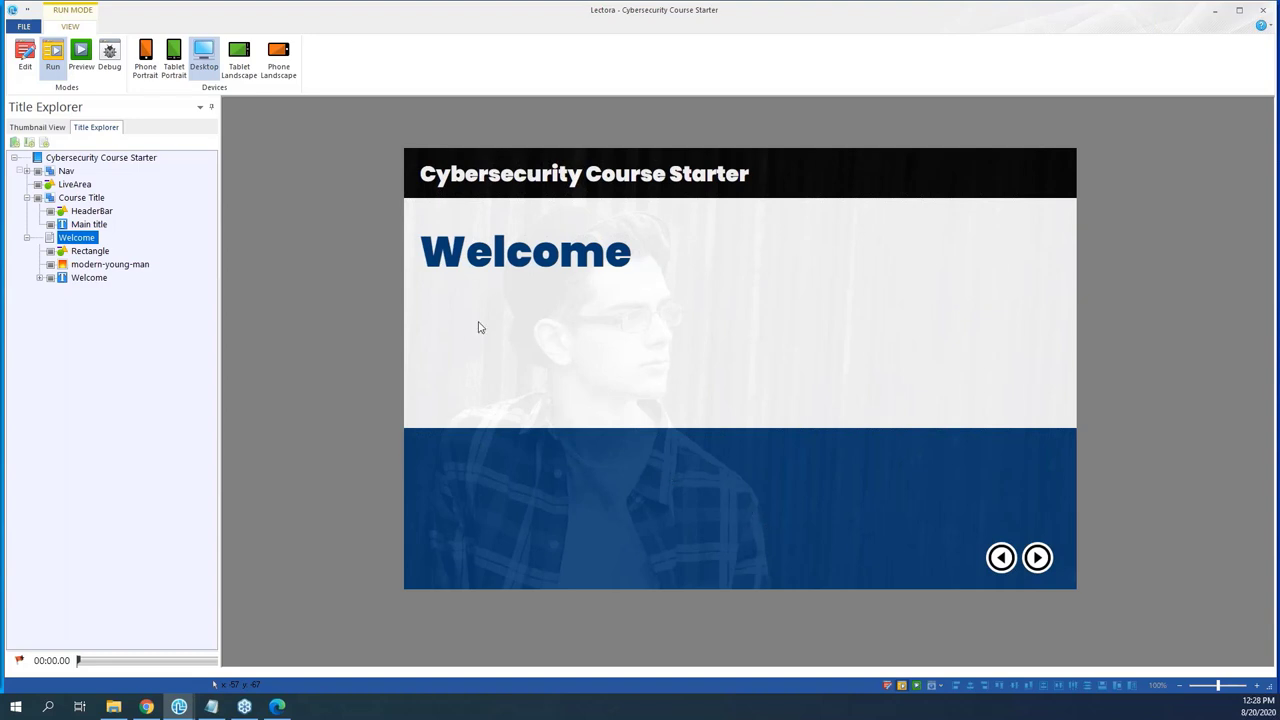
pyautogui.click(25, 55)
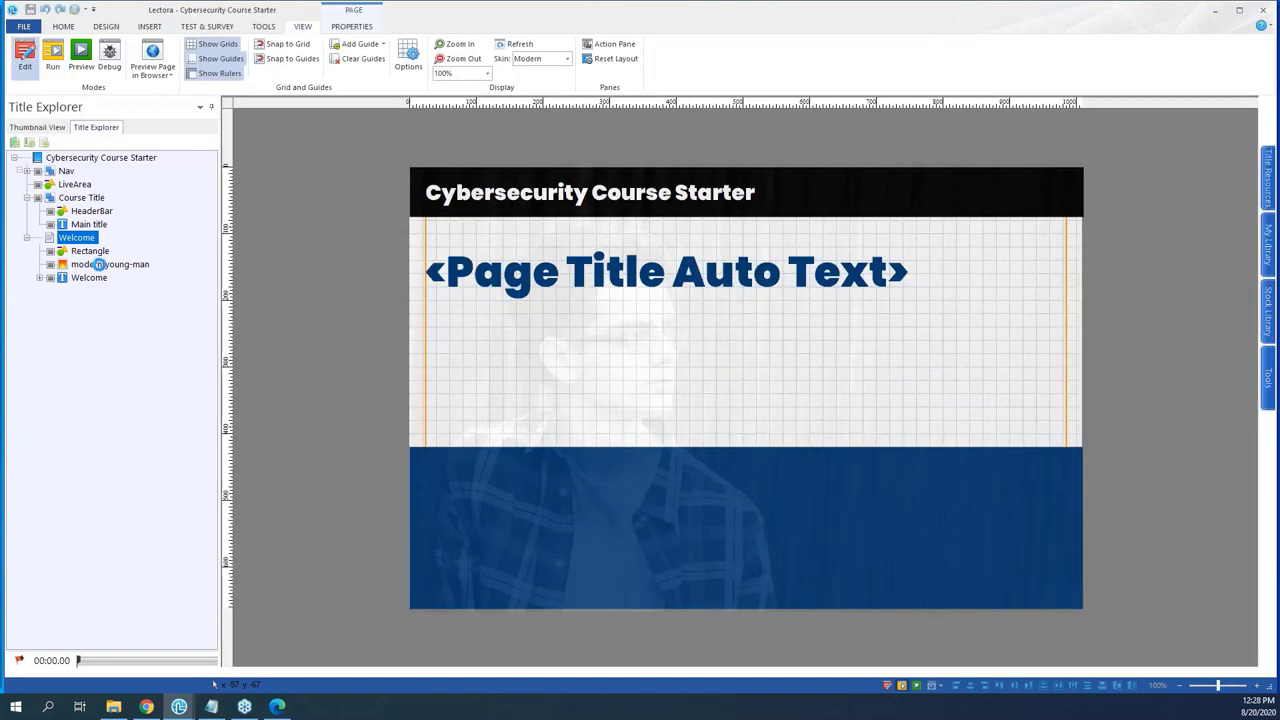
# - Try placing the rectangle after the modern-young-man image in the page's object order, and run the page to check it
pyautogui.click(88, 252)
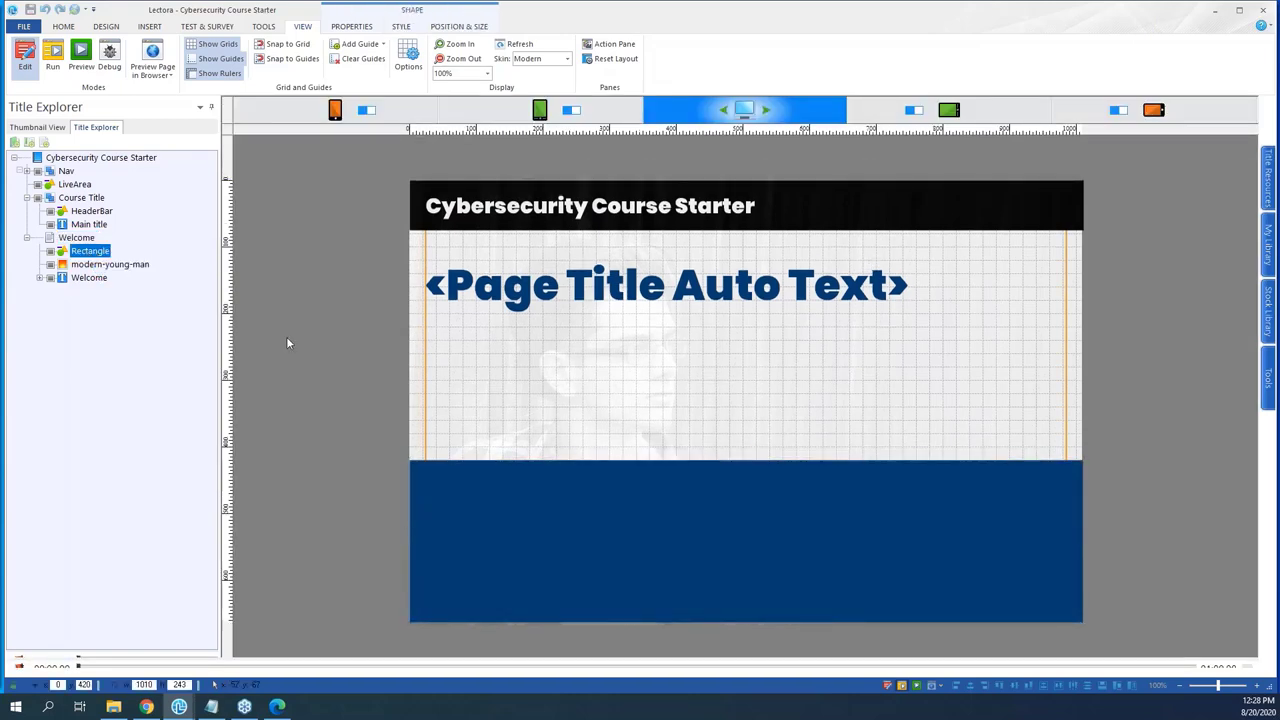
pyautogui.click(315, 368)
pyautogui.click(52, 57)
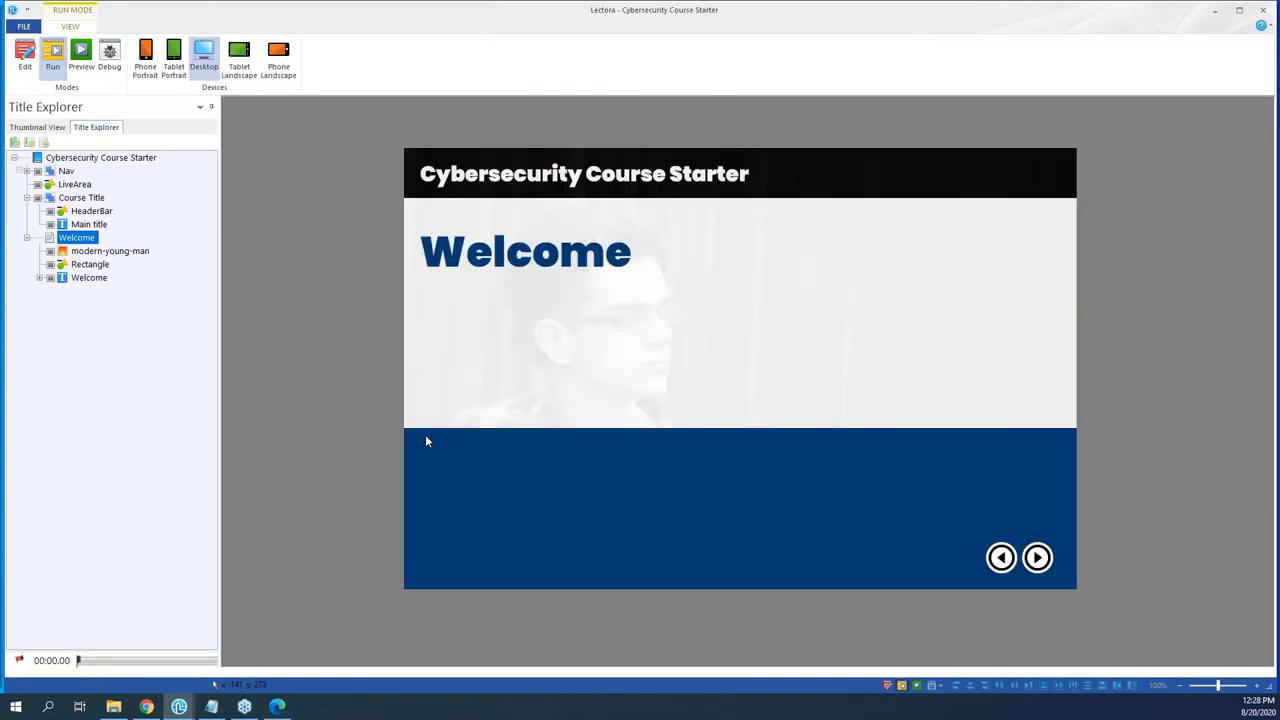
pyautogui.click(25, 55)
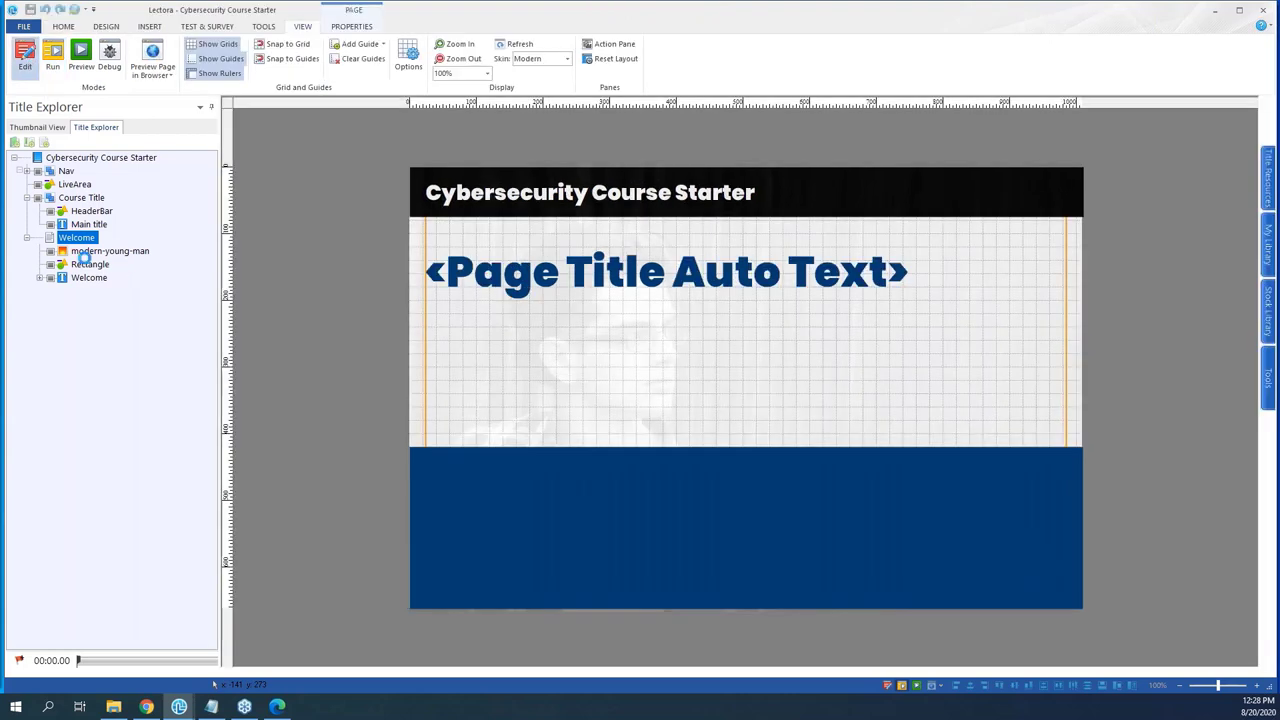
# - Move the modern-young-man image back below the rectangle in the Welcome page's object list
pyautogui.click(100, 251)
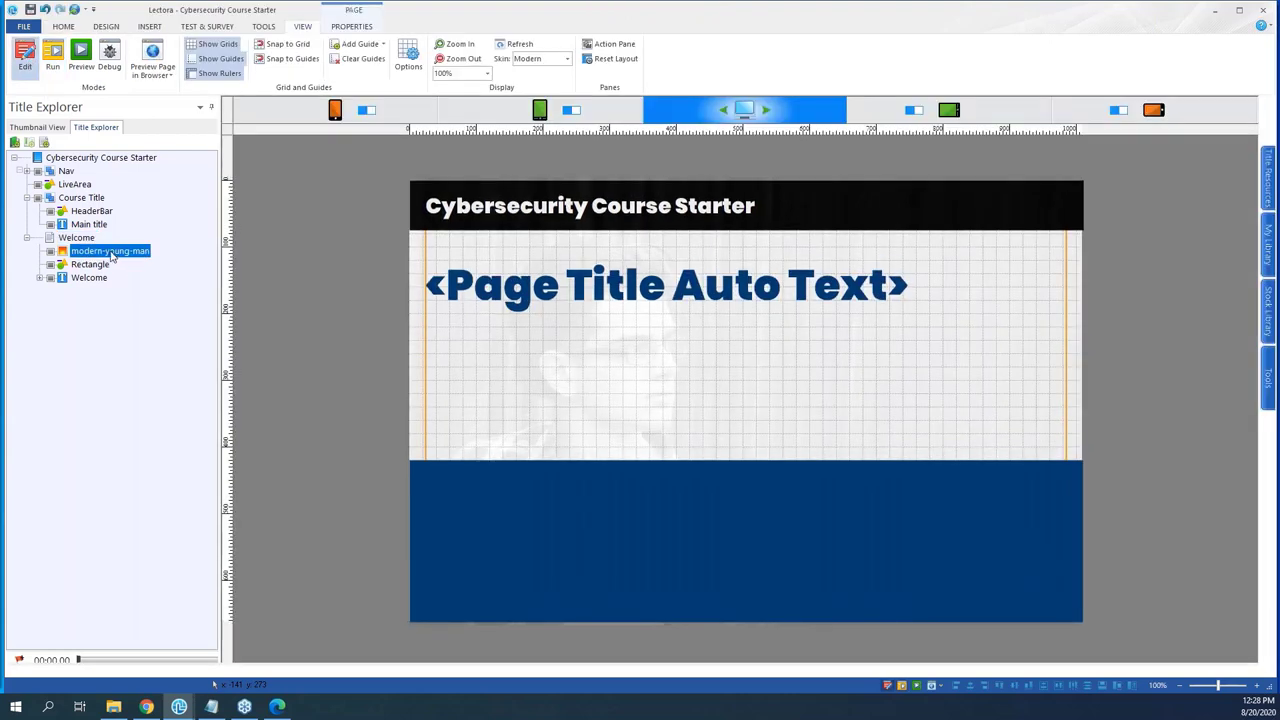
pyautogui.moveTo(115, 265); pyautogui.dragTo(115, 272)
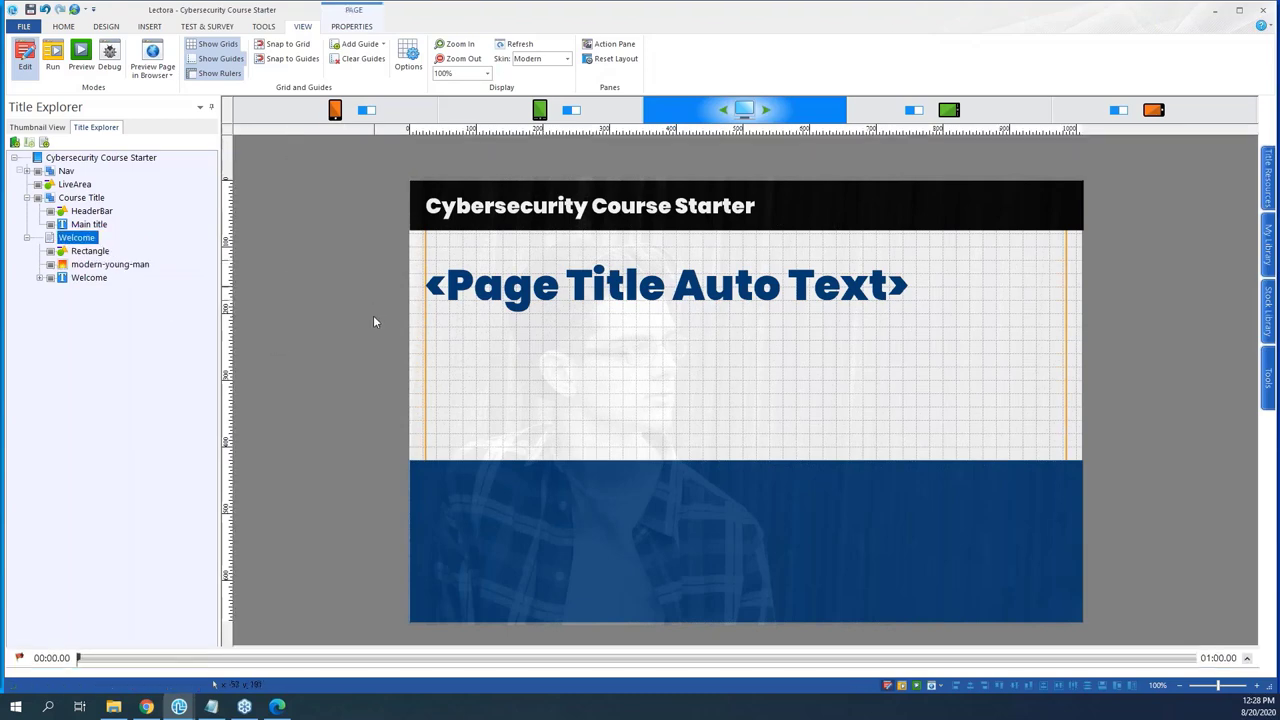
# - Draw a second rectangle about 1008 by 242 directly over the blue rectangle on the Welcome page
pyautogui.click(150, 27)
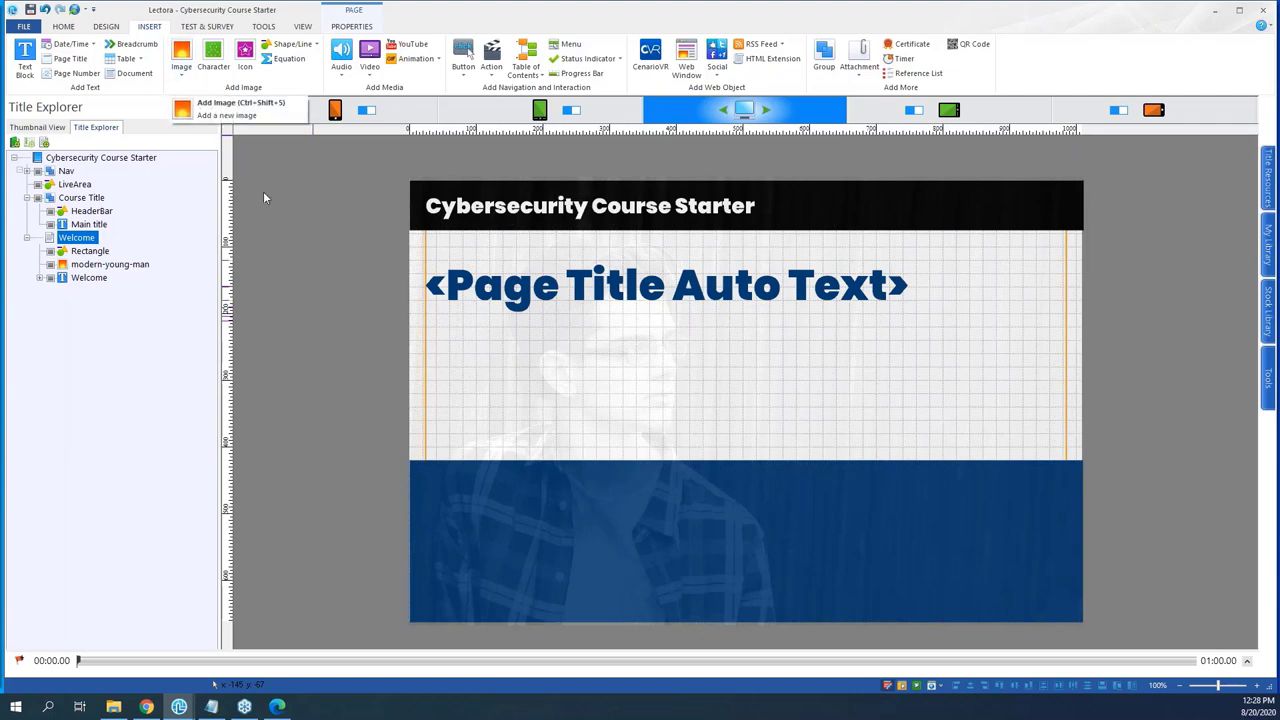
pyautogui.click(183, 77)
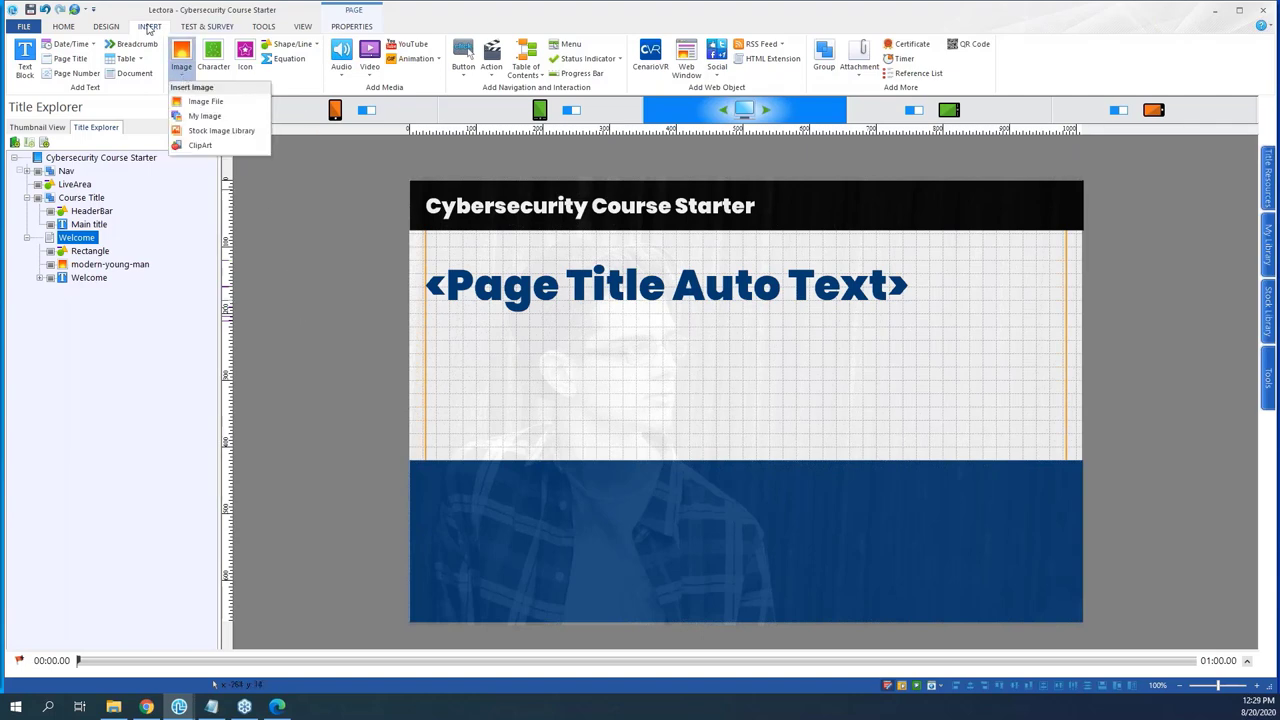
pyautogui.click(110, 30)
pyautogui.click(152, 32)
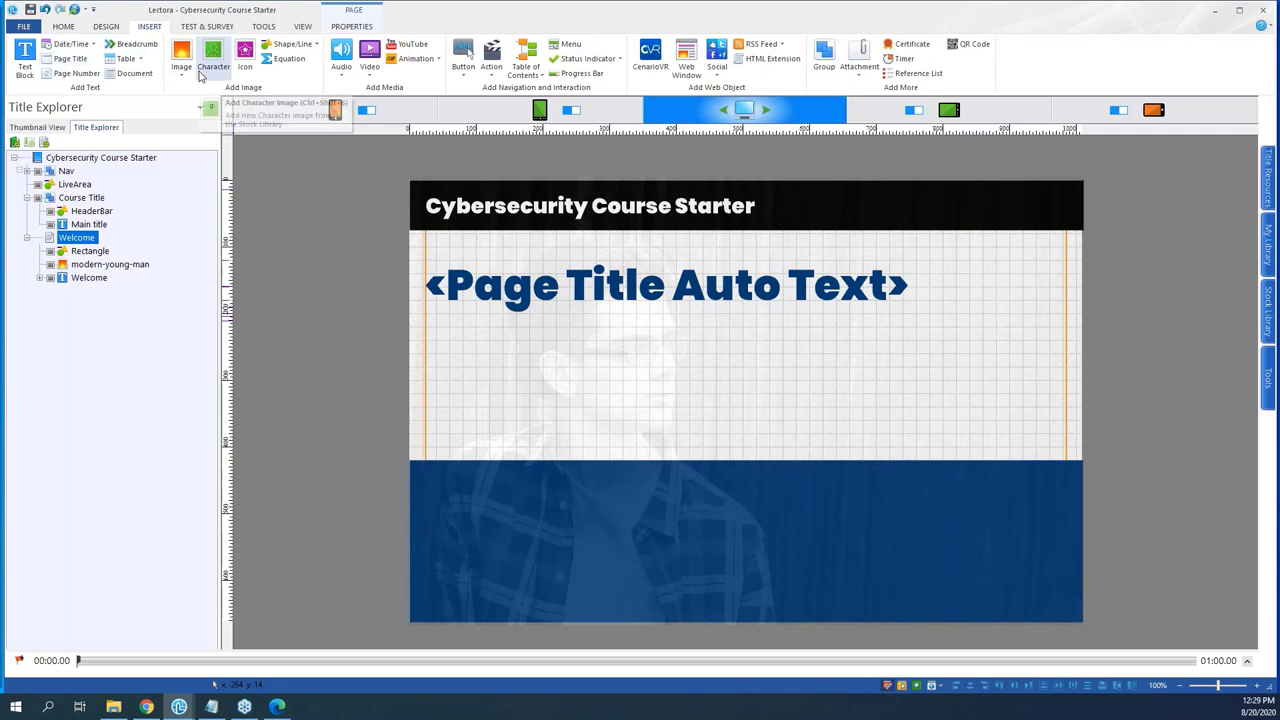
pyautogui.click(271, 50)
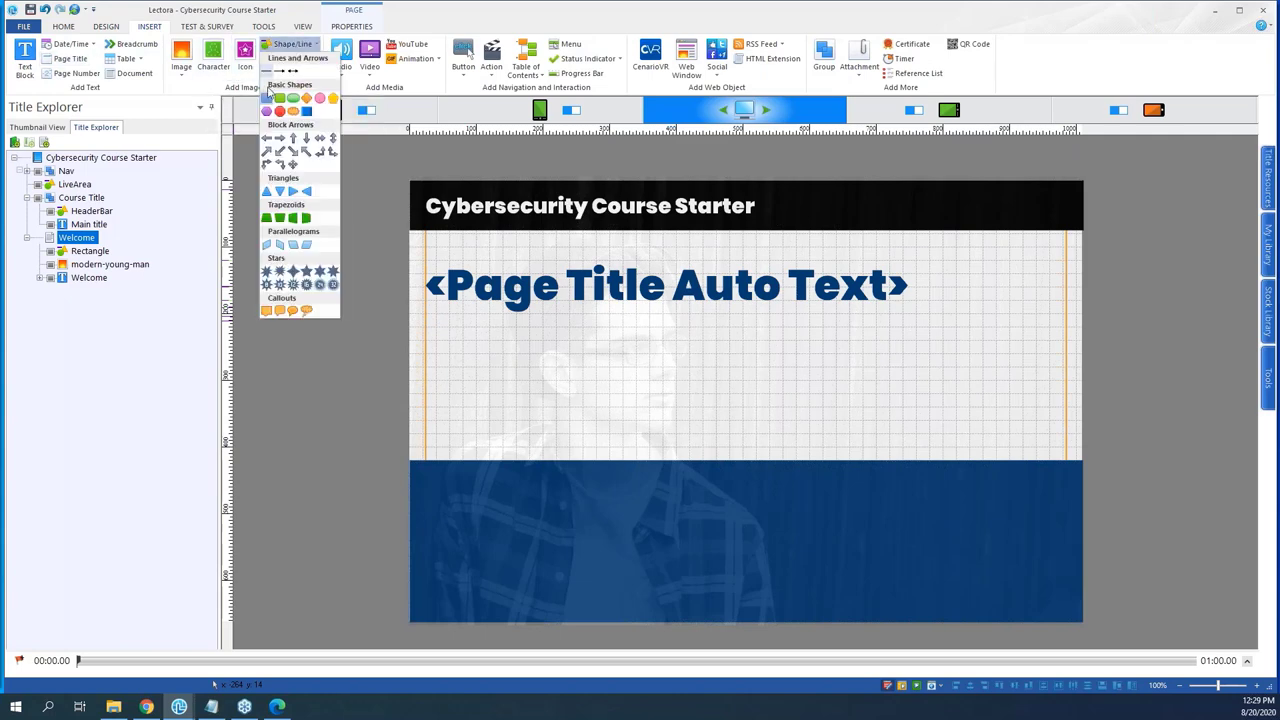
pyautogui.click(266, 105)
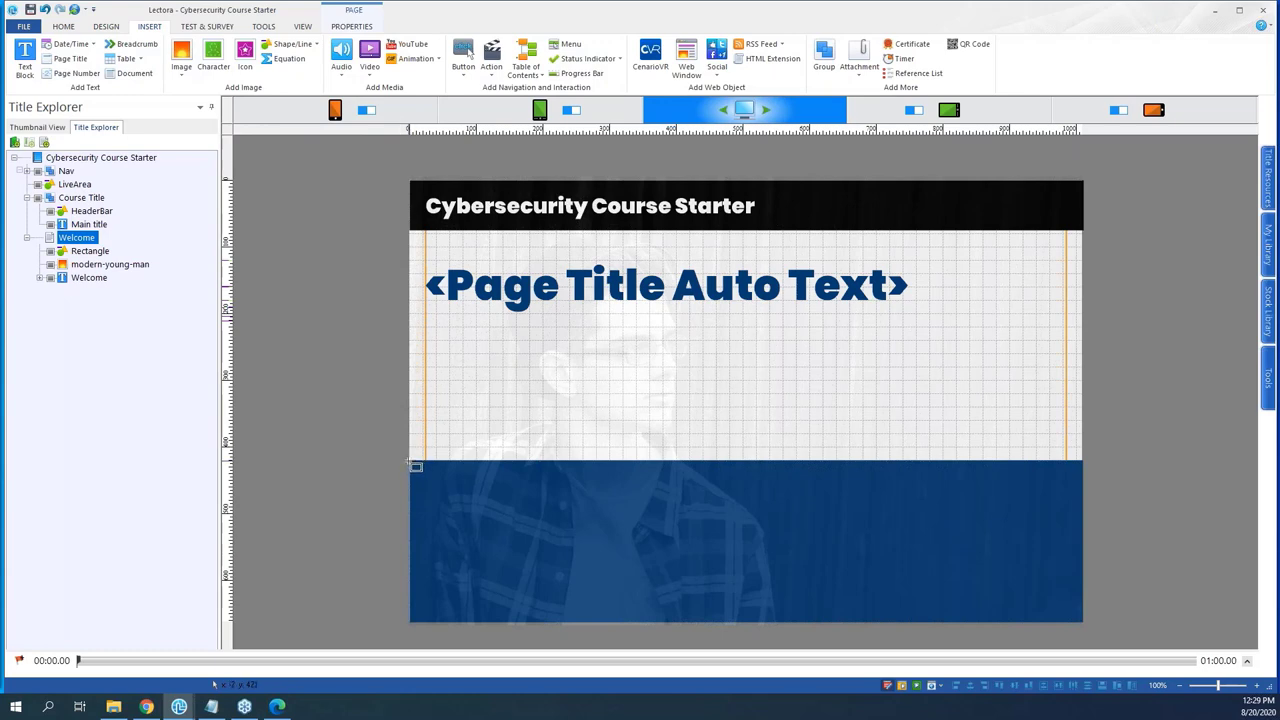
pyautogui.moveTo(410, 462); pyautogui.dragTo(1088, 628)
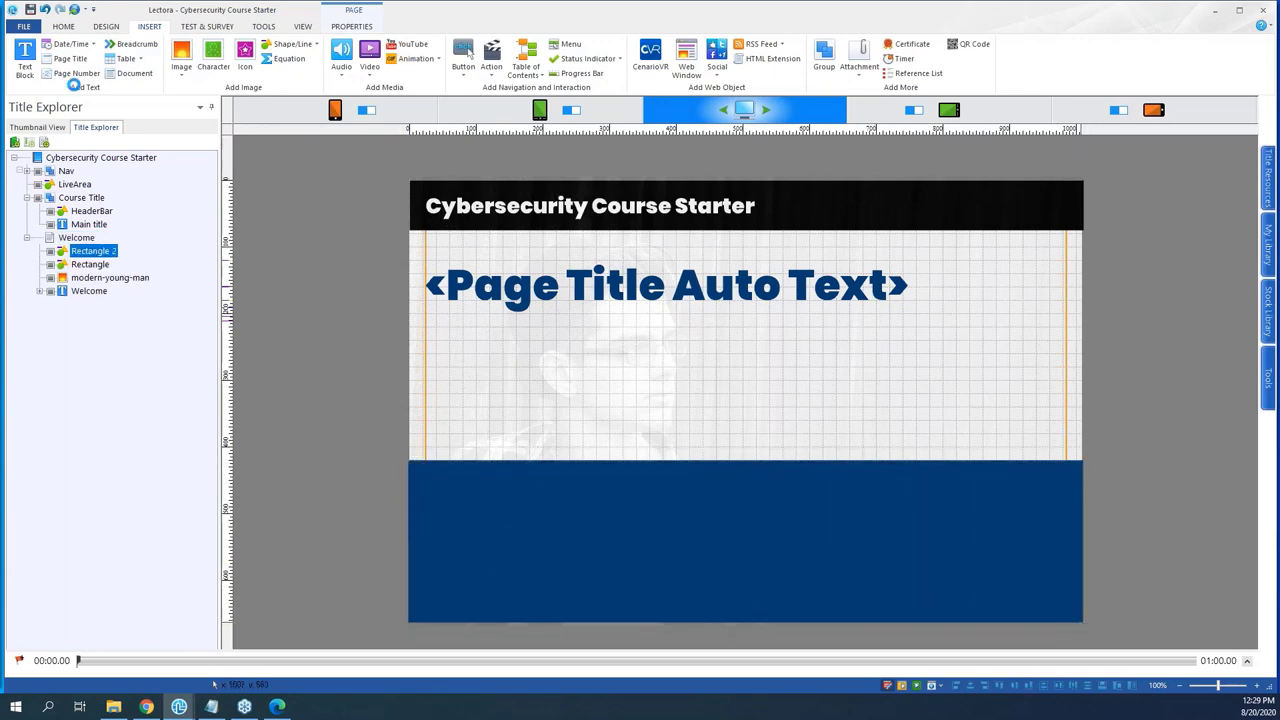
# - Select the second blue rectangle in the Welcome page's object list
pyautogui.click(303, 27)
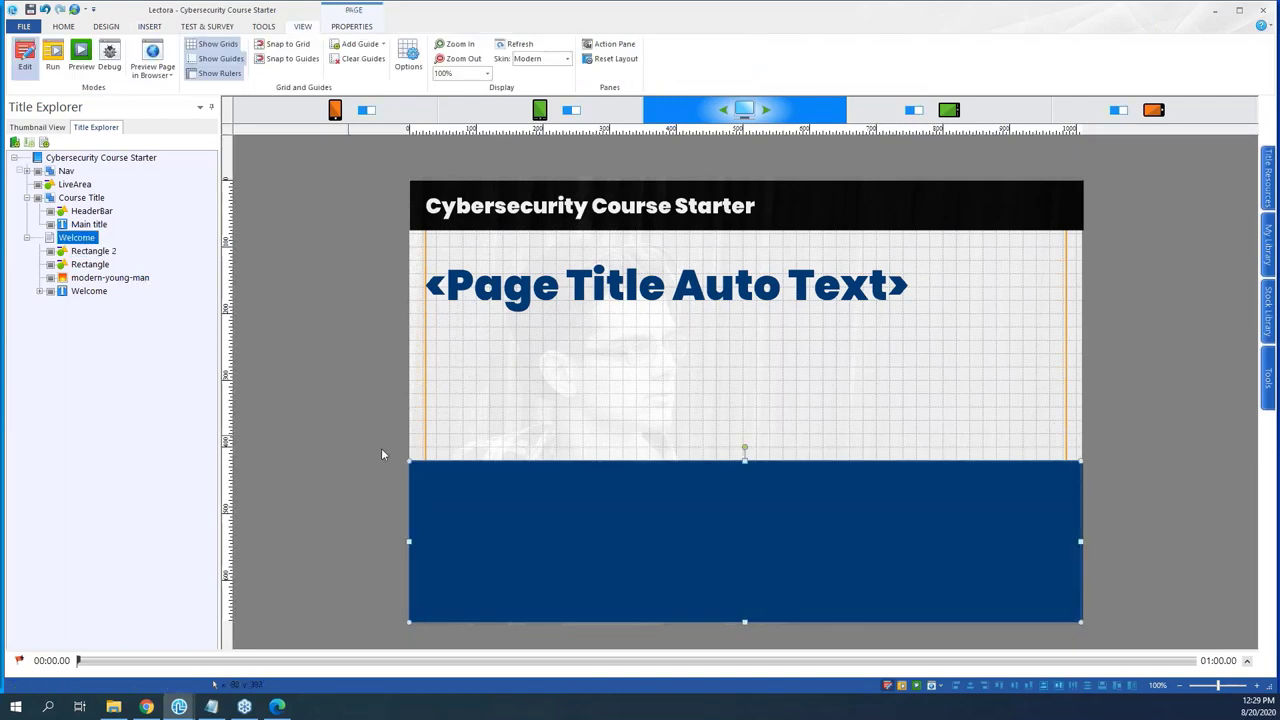
pyautogui.click(451, 491)
pyautogui.click(92, 264)
pyautogui.click(92, 251)
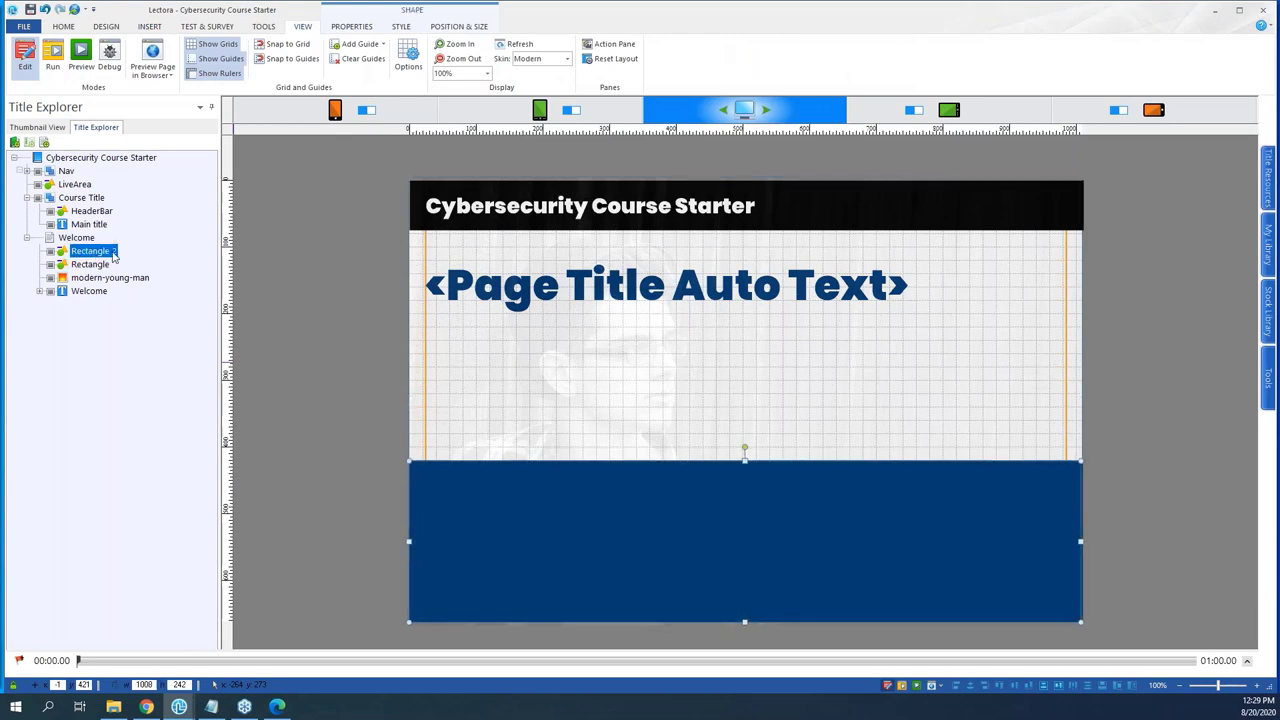
# - Reorder Rectangle 2 to sit after modern-young-man on the Welcome page and fill it with the TicTacToe texture
pyautogui.moveTo(115, 279); pyautogui.dragTo(108, 279)
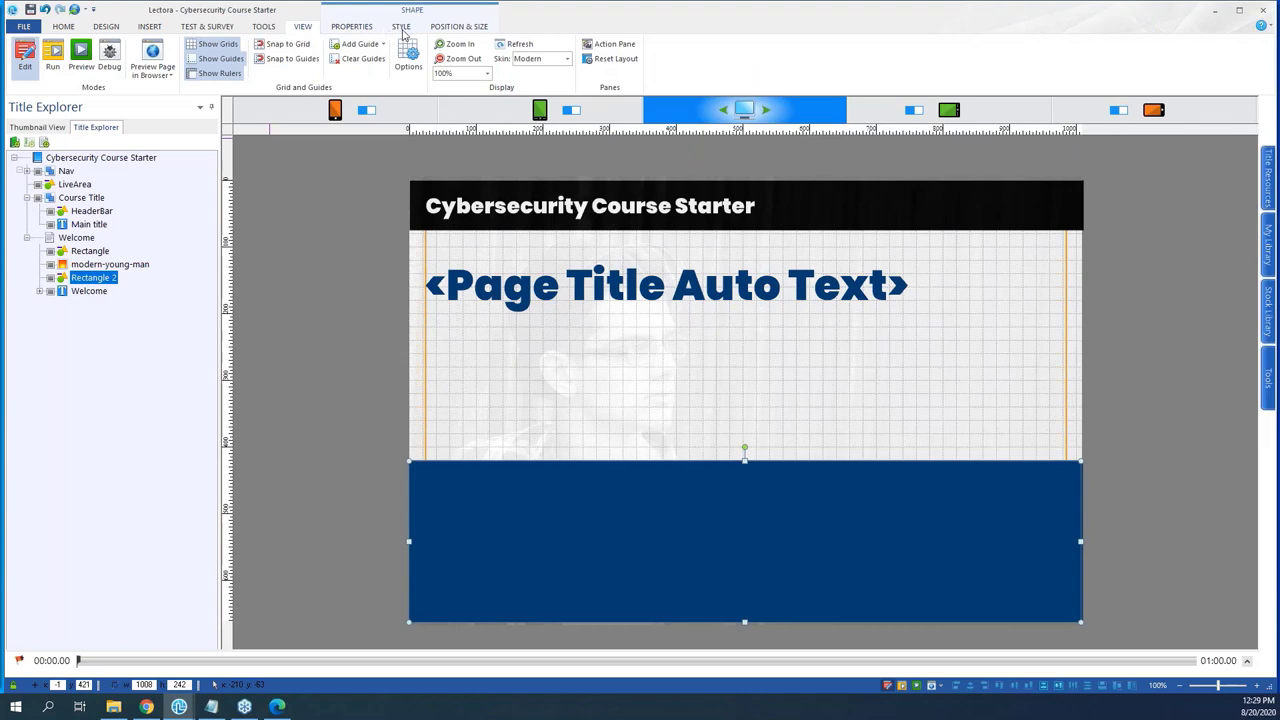
pyautogui.click(401, 27)
pyautogui.click(94, 46)
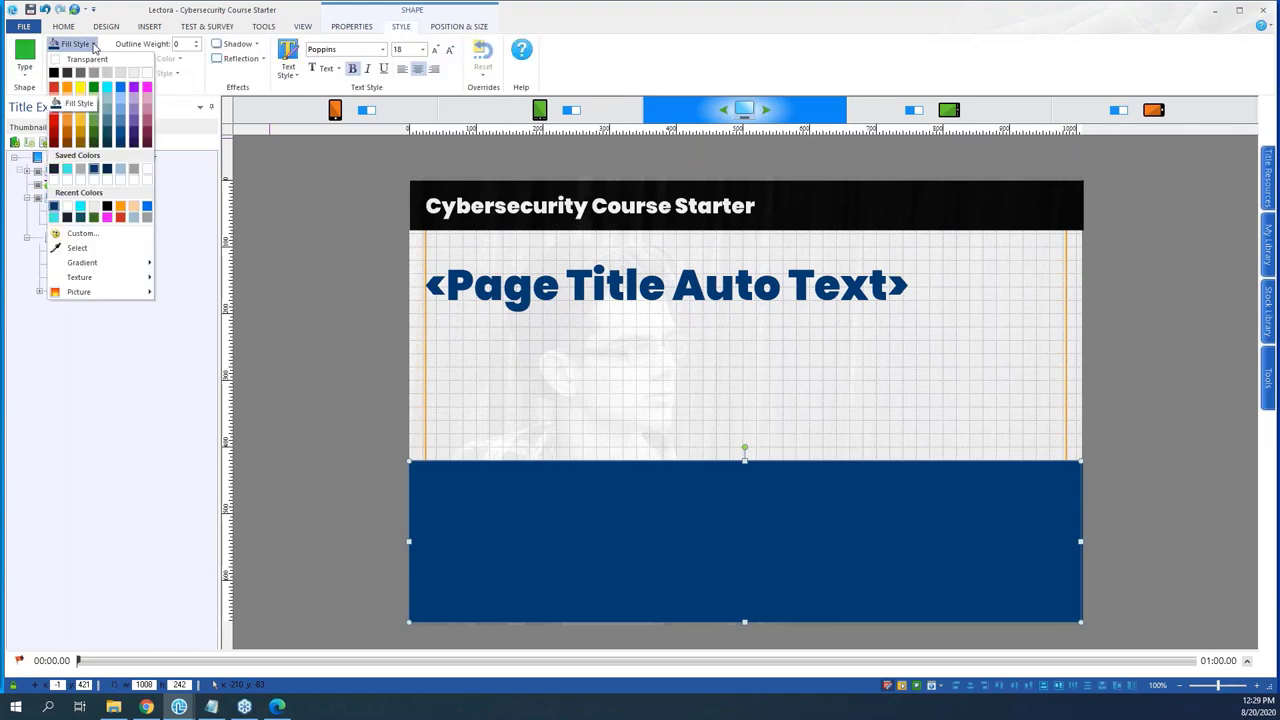
pyautogui.moveTo(121, 284)
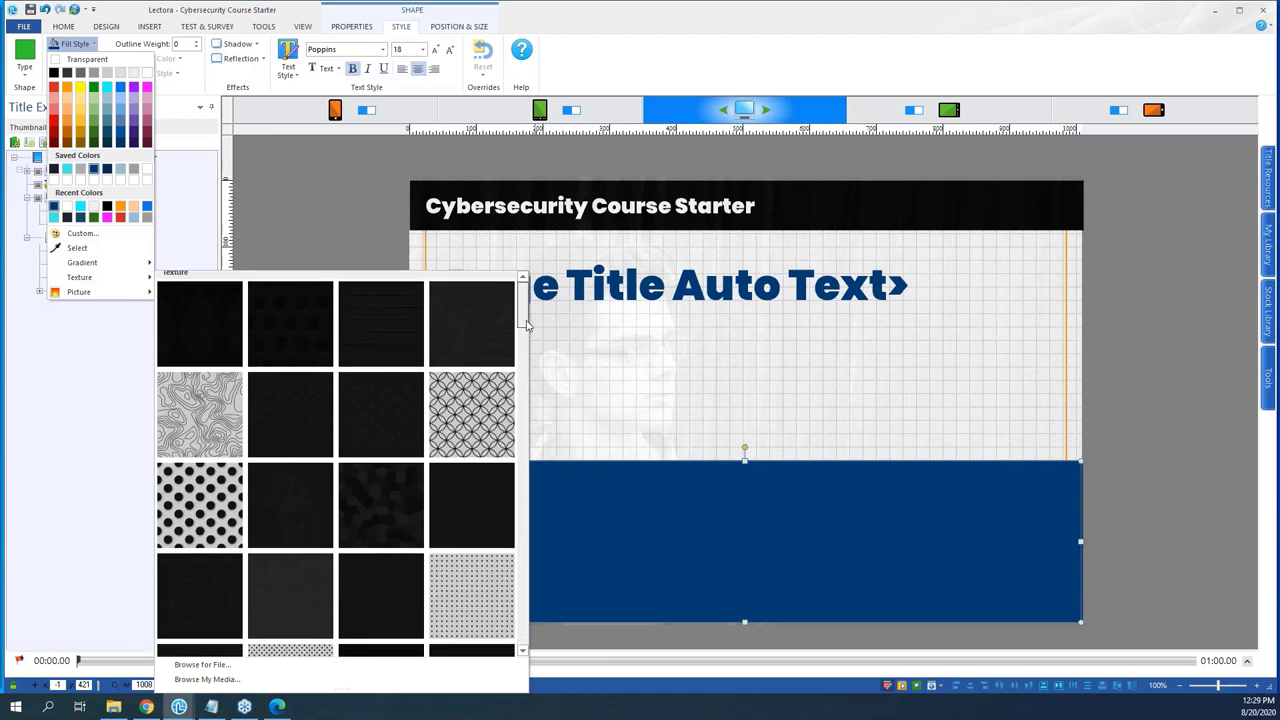
pyautogui.scroll(-3, 530, 345)
pyautogui.moveTo(530, 345); pyautogui.dragTo(530, 447)
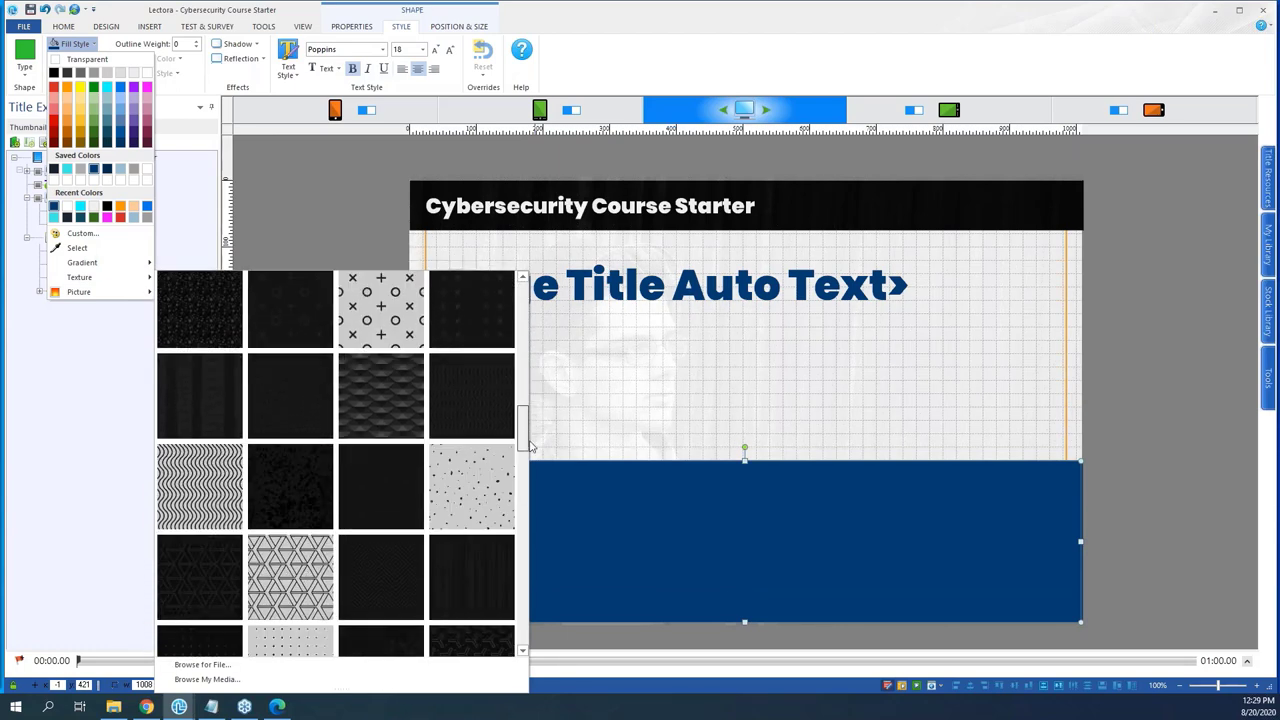
pyautogui.click(407, 343)
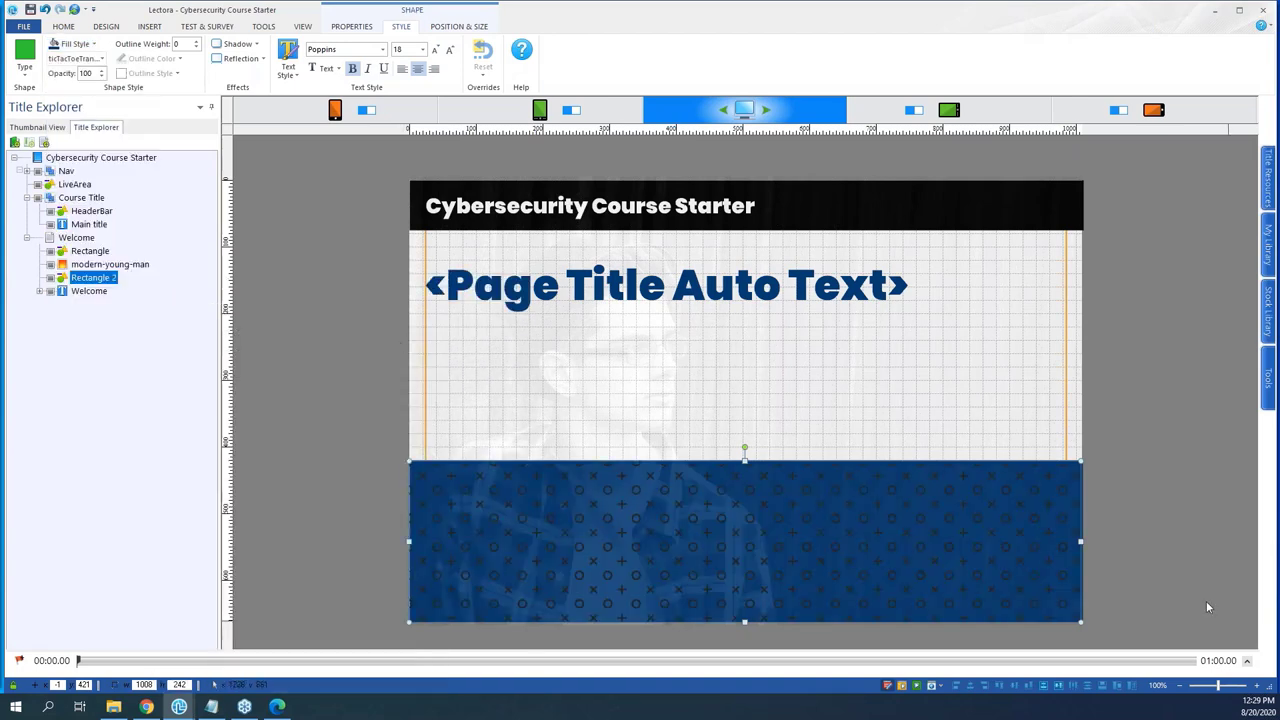
pyautogui.click(1094, 551)
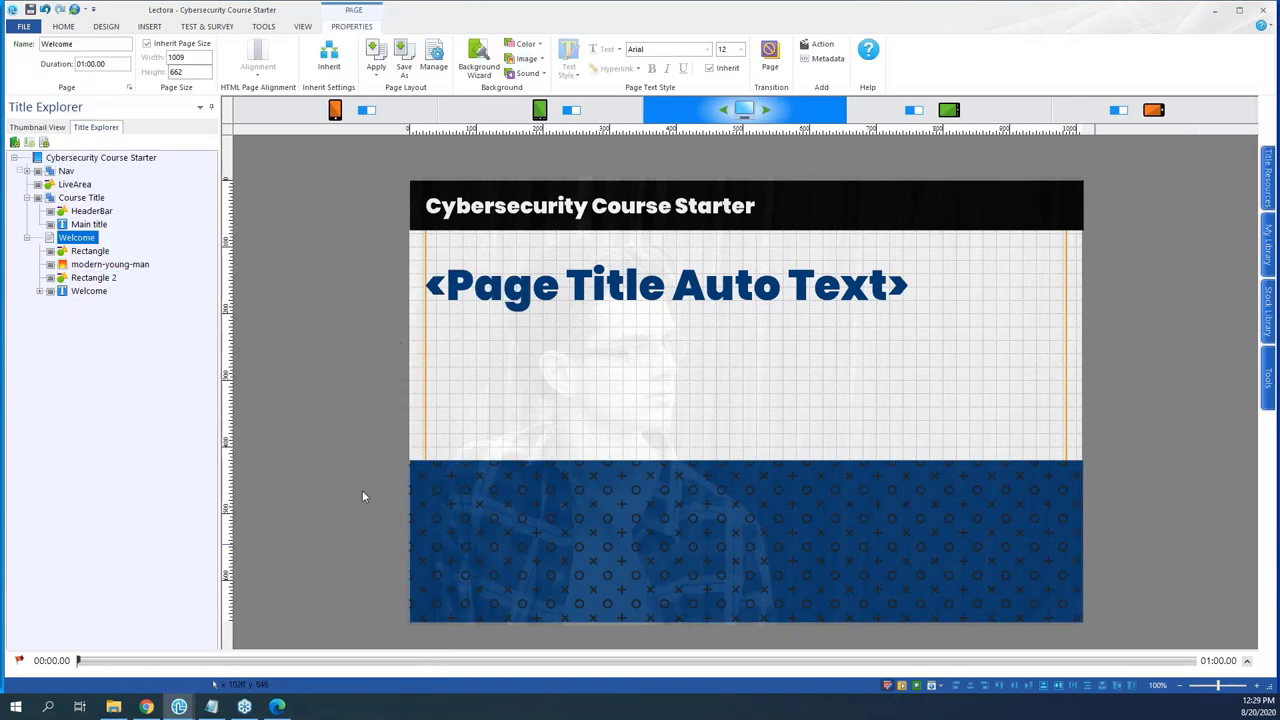
# - Set the opacity of the textured Rectangle 2 to 15
pyautogui.click(432, 495)
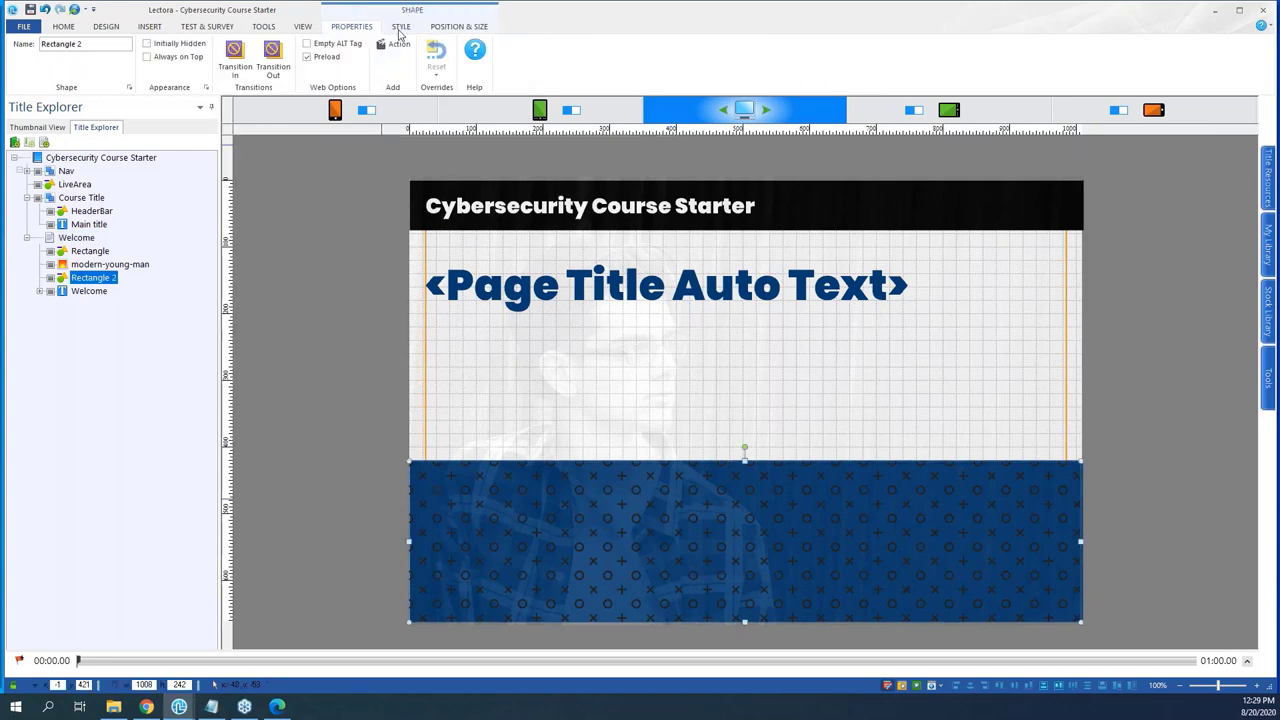
pyautogui.click(400, 27)
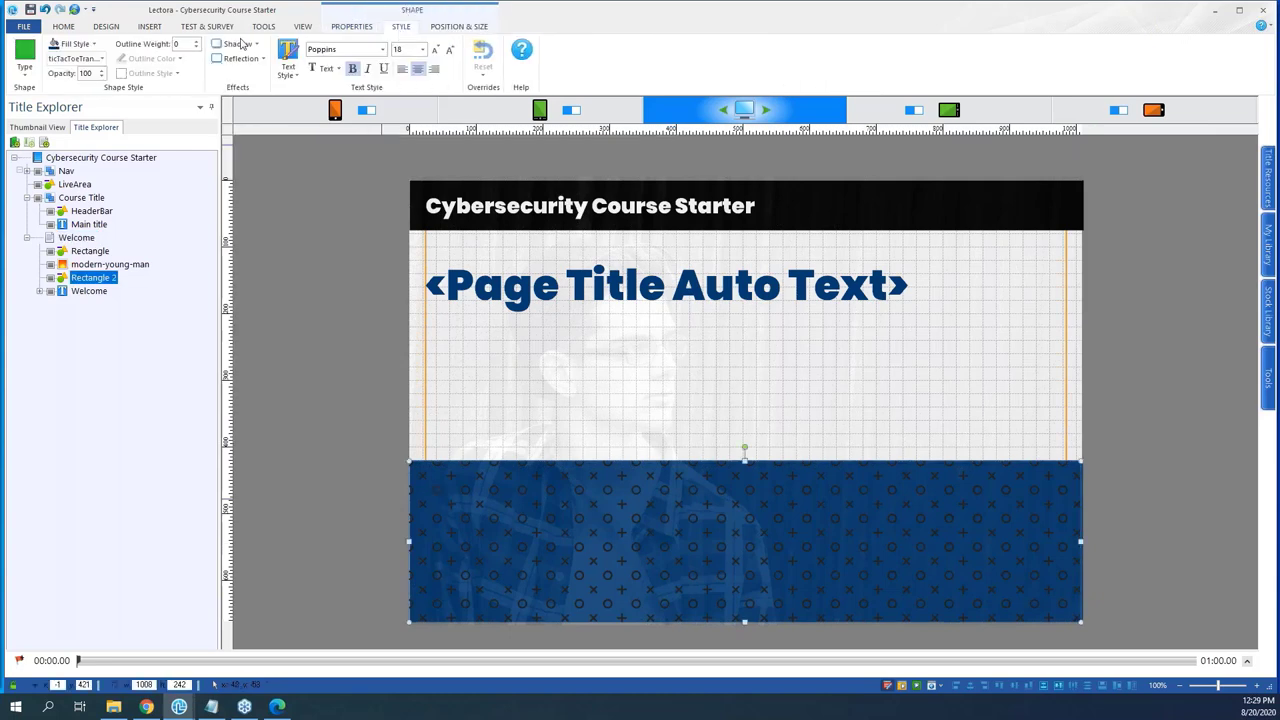
pyautogui.click(98, 59)
pyautogui.click(98, 59)
pyautogui.moveTo(92, 73); pyautogui.dragTo(73, 73)
pyautogui.write('10')
pyautogui.press('Return')
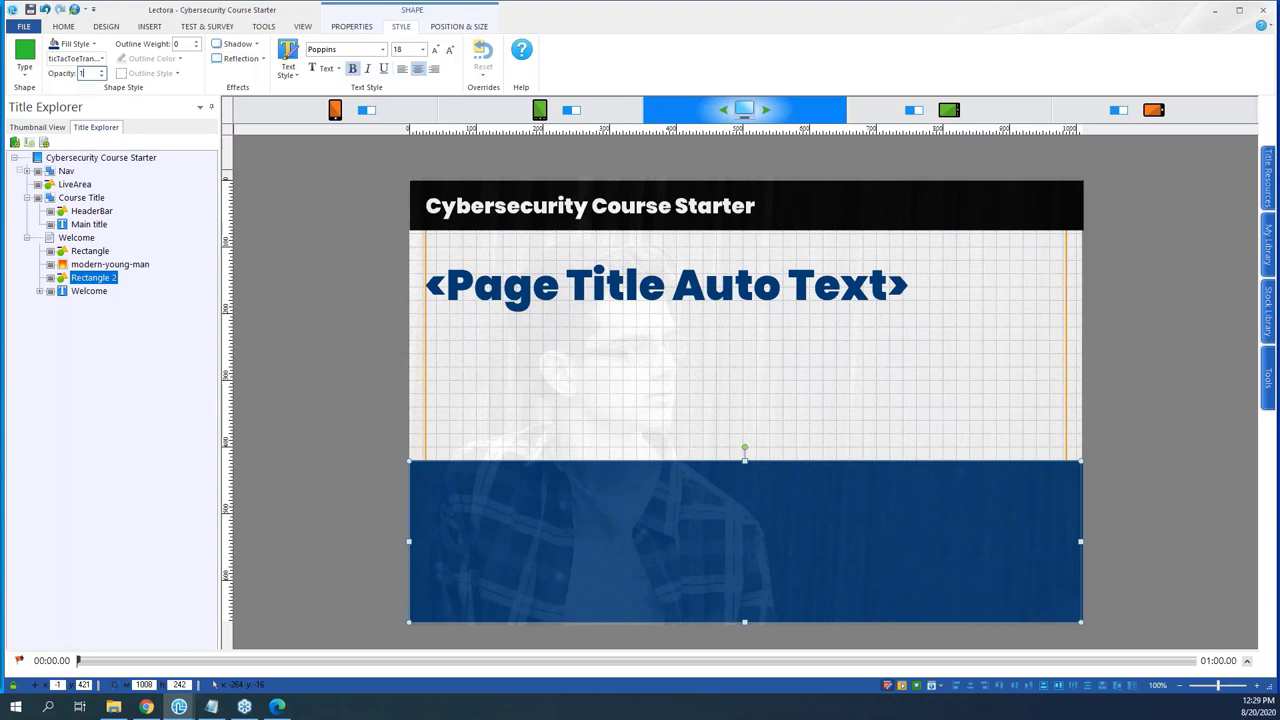
pyautogui.press('Return')
pyautogui.click(76, 237)
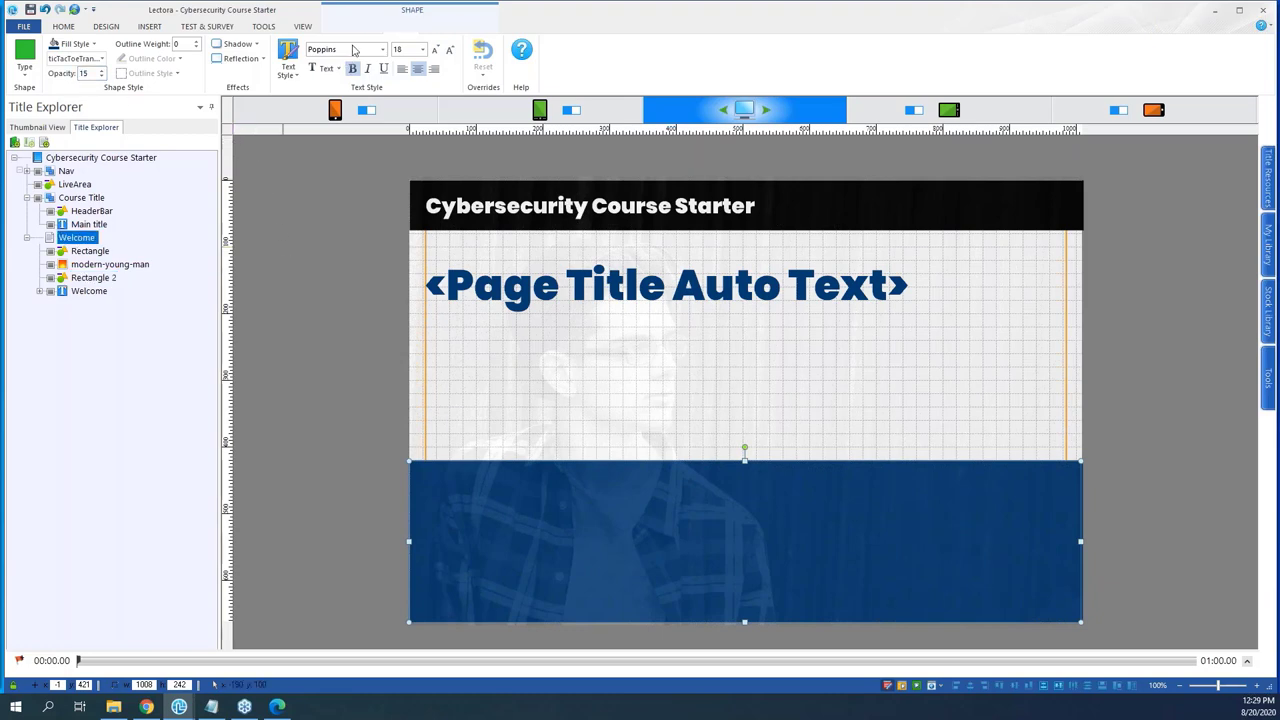
# - Preview the Welcome page in Run mode and check how its background rectangle and photo are layered in Edit mode
pyautogui.click(302, 26)
pyautogui.click(53, 58)
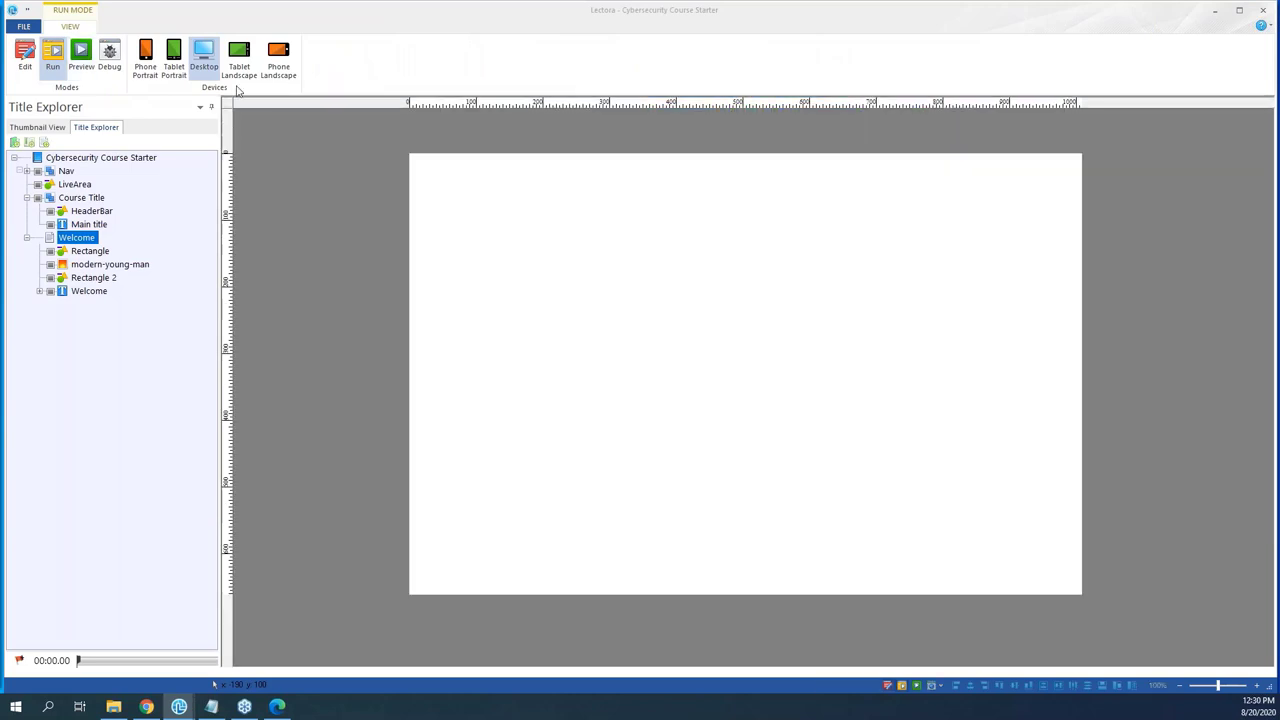
pyautogui.click(52, 58)
pyautogui.click(25, 56)
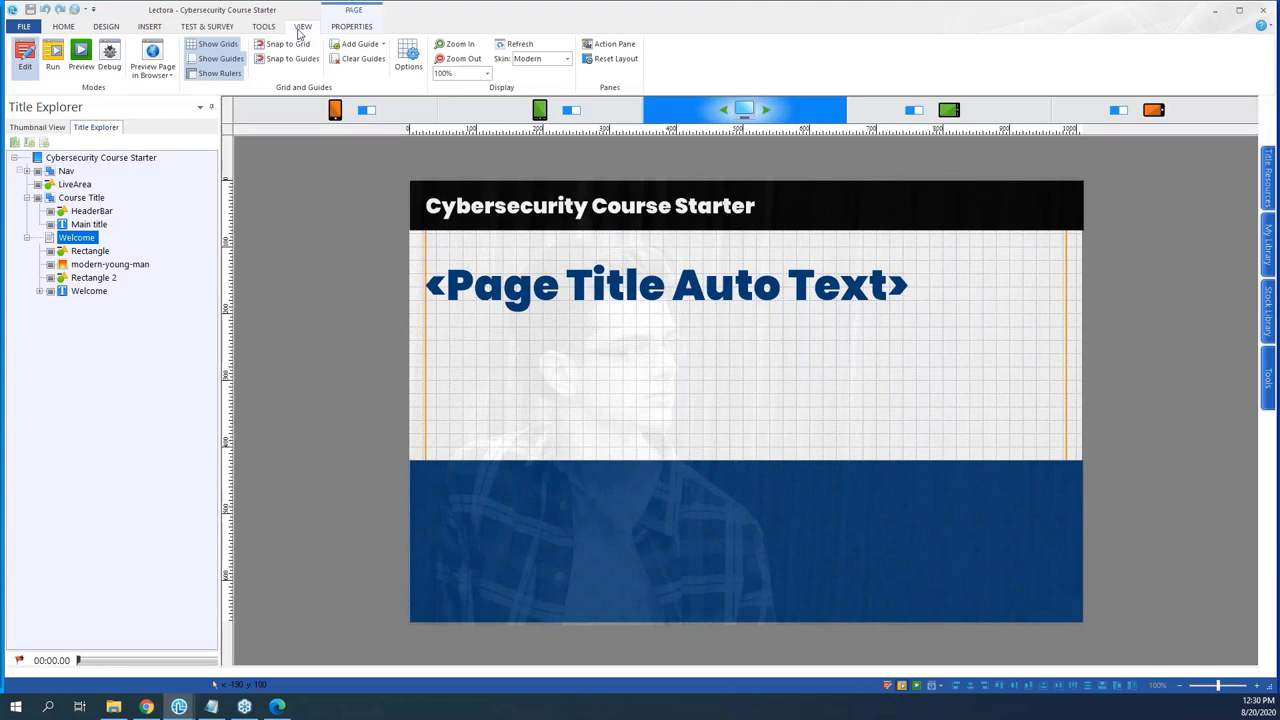
pyautogui.click(52, 55)
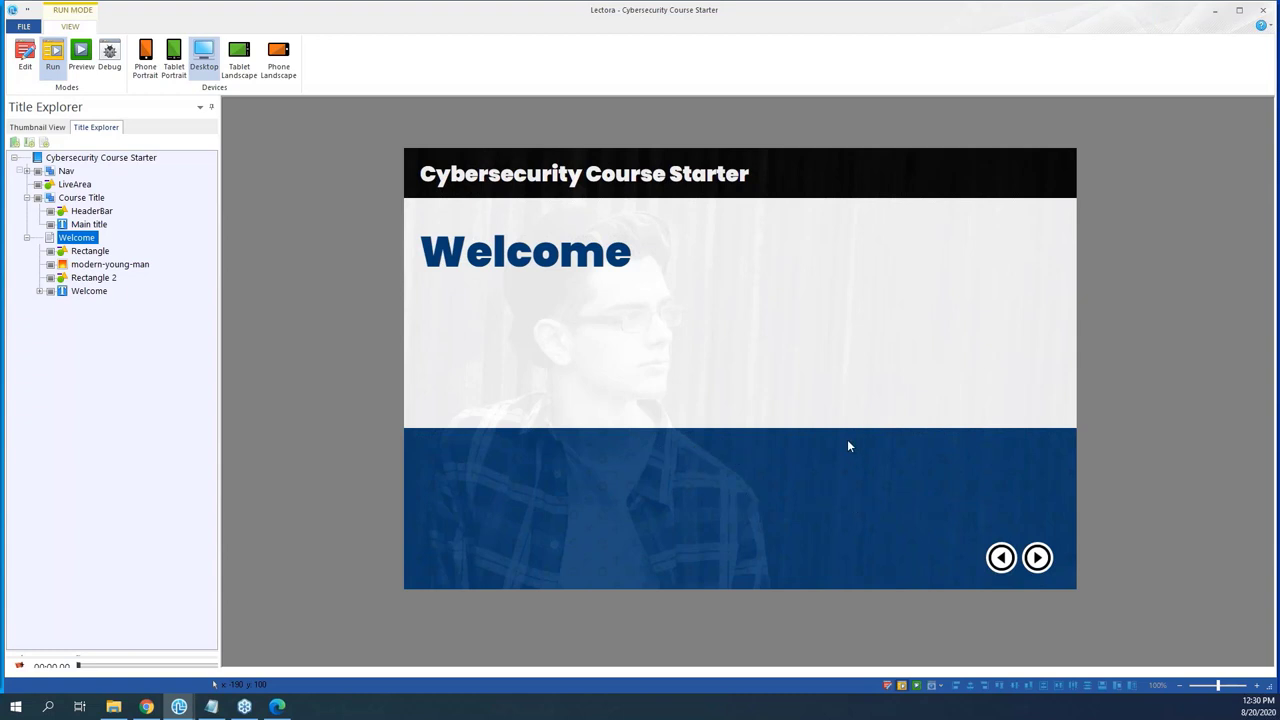
pyautogui.click(25, 55)
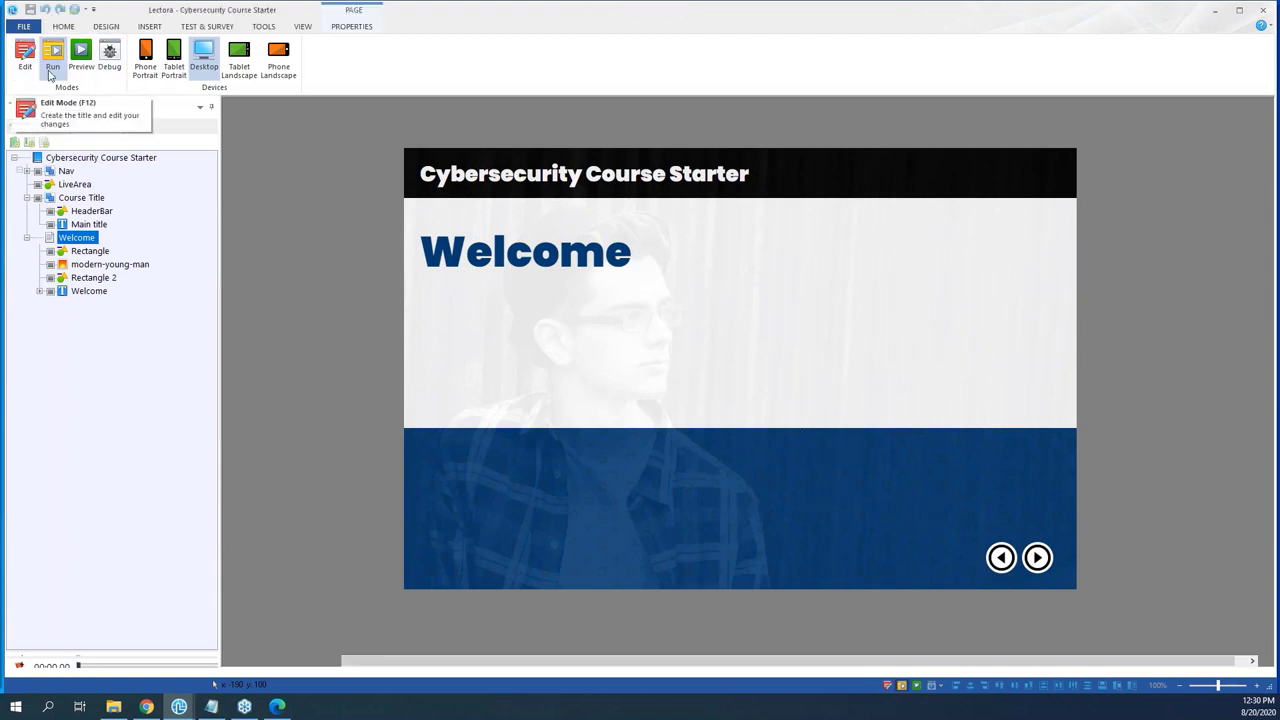
pyautogui.click(90, 251)
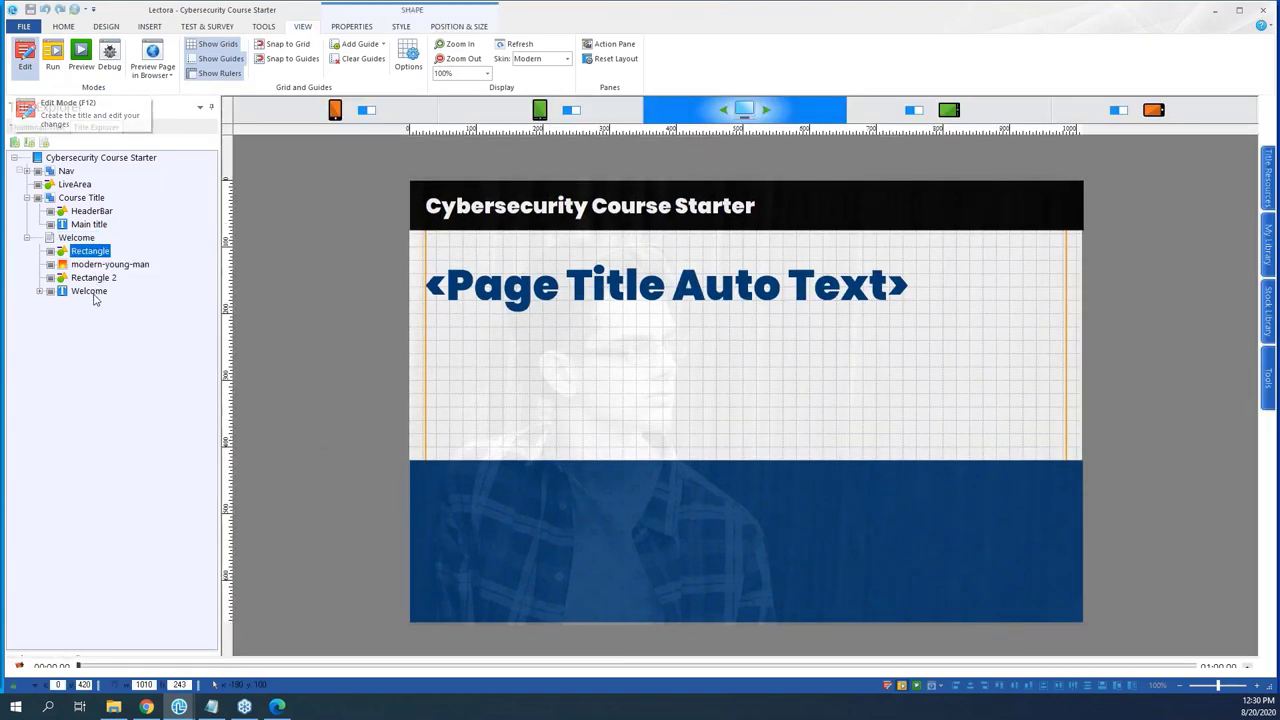
pyautogui.click(92, 292)
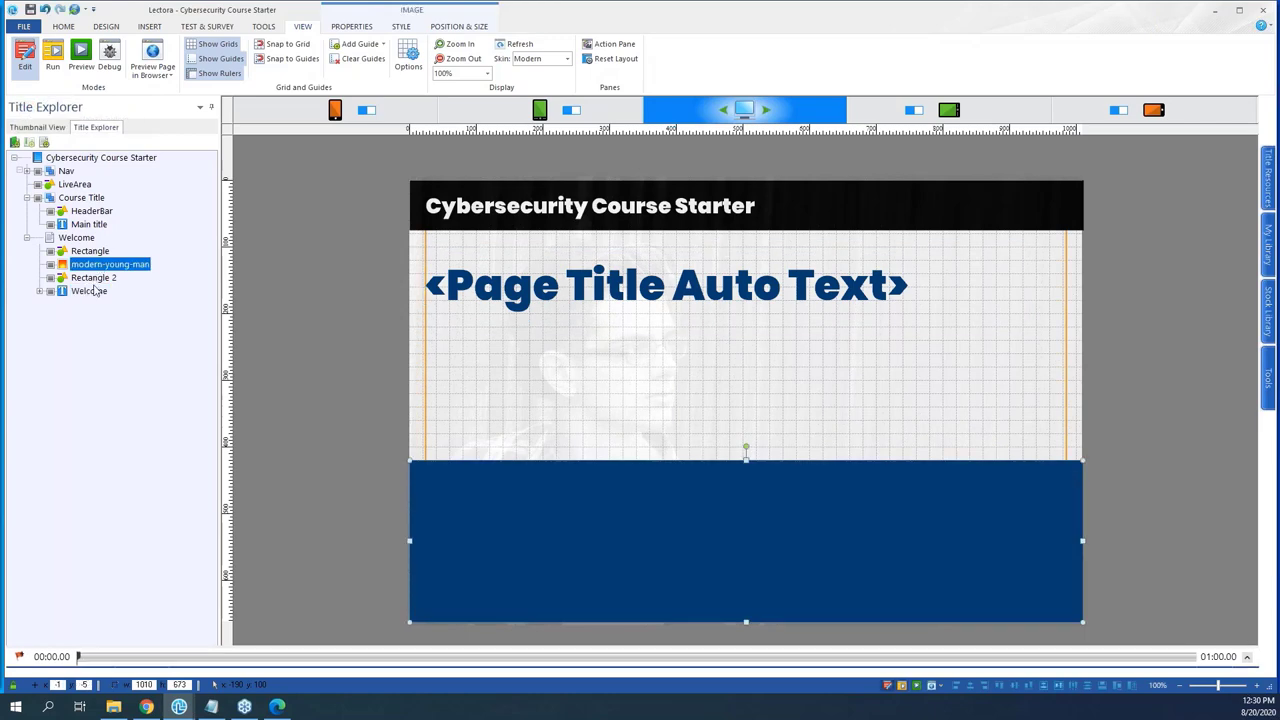
pyautogui.click(90, 251)
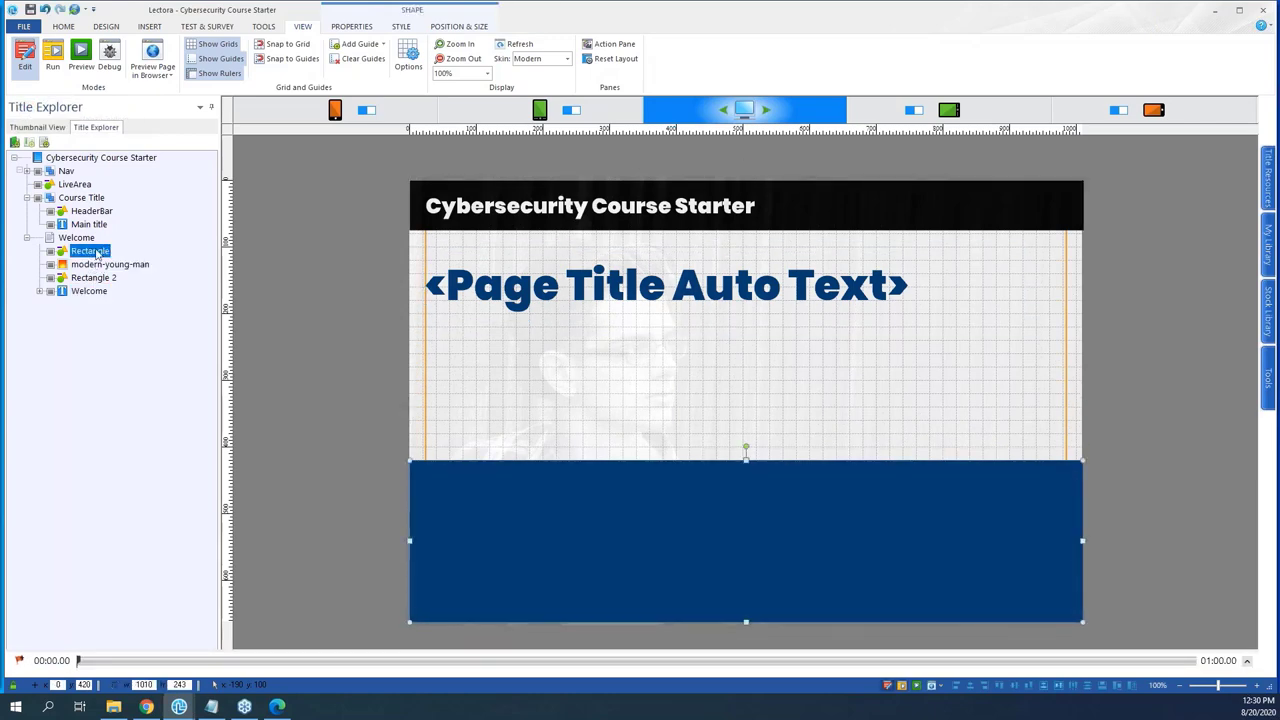
pyautogui.click(105, 265)
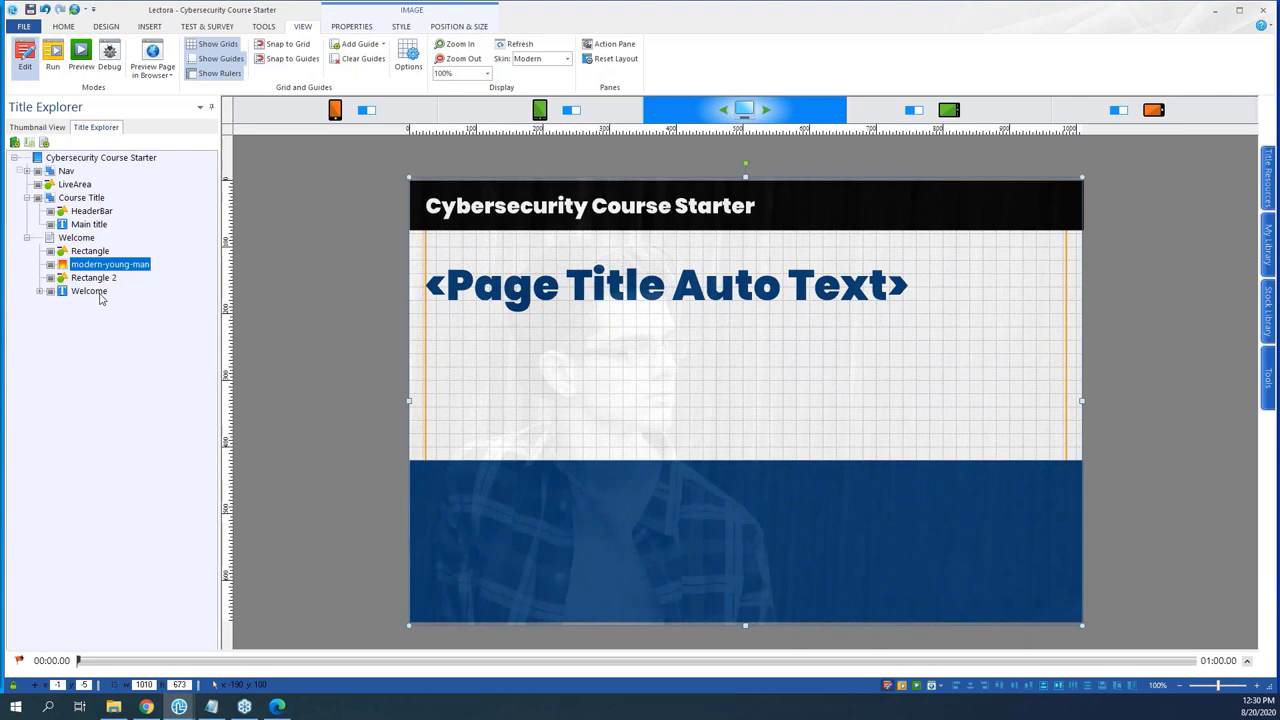
# - Draw a horizontal line about 1035 px wide along the upper edge of the blue rectangle on the Welcome page
pyautogui.click(263, 253)
pyautogui.click(149, 26)
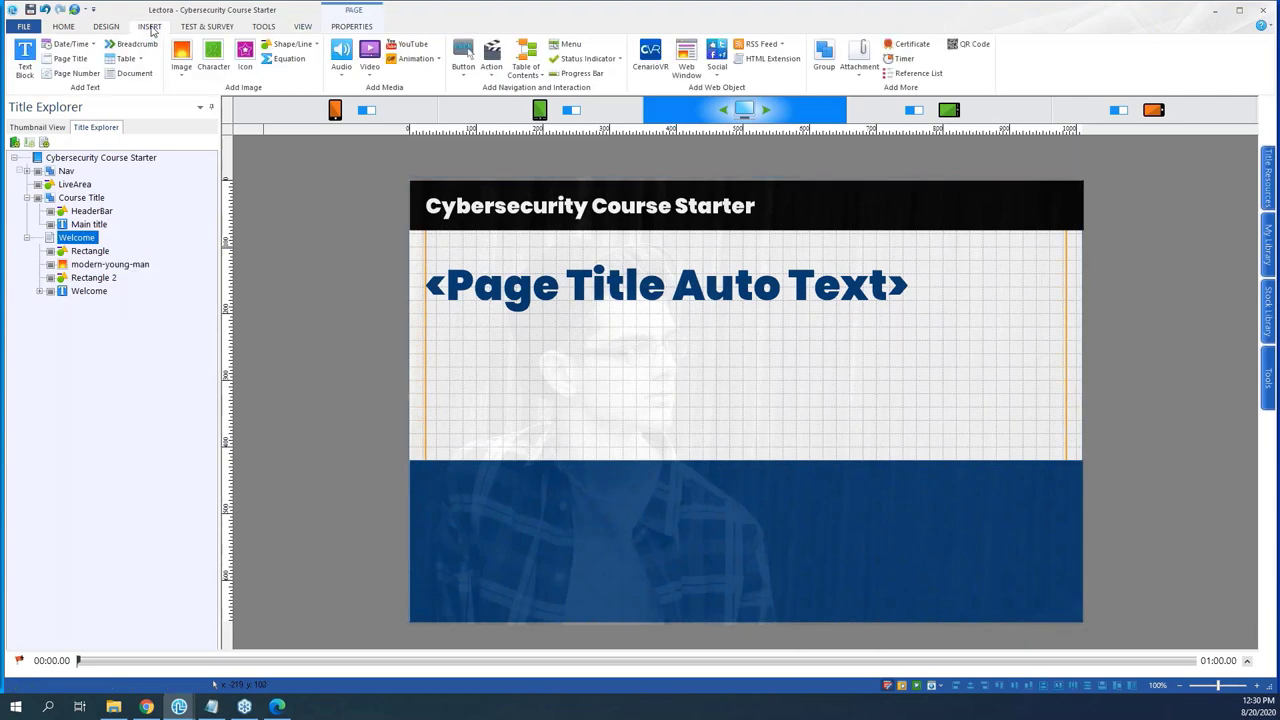
pyautogui.click(311, 48)
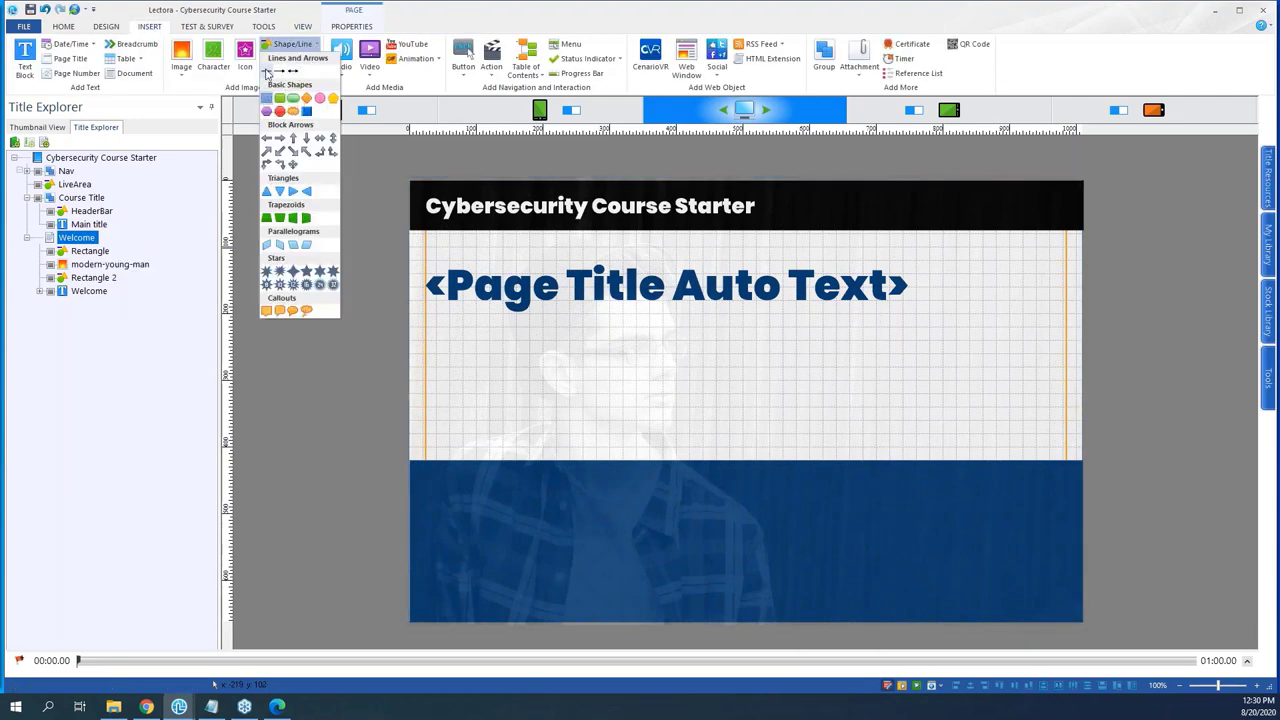
pyautogui.click(277, 73)
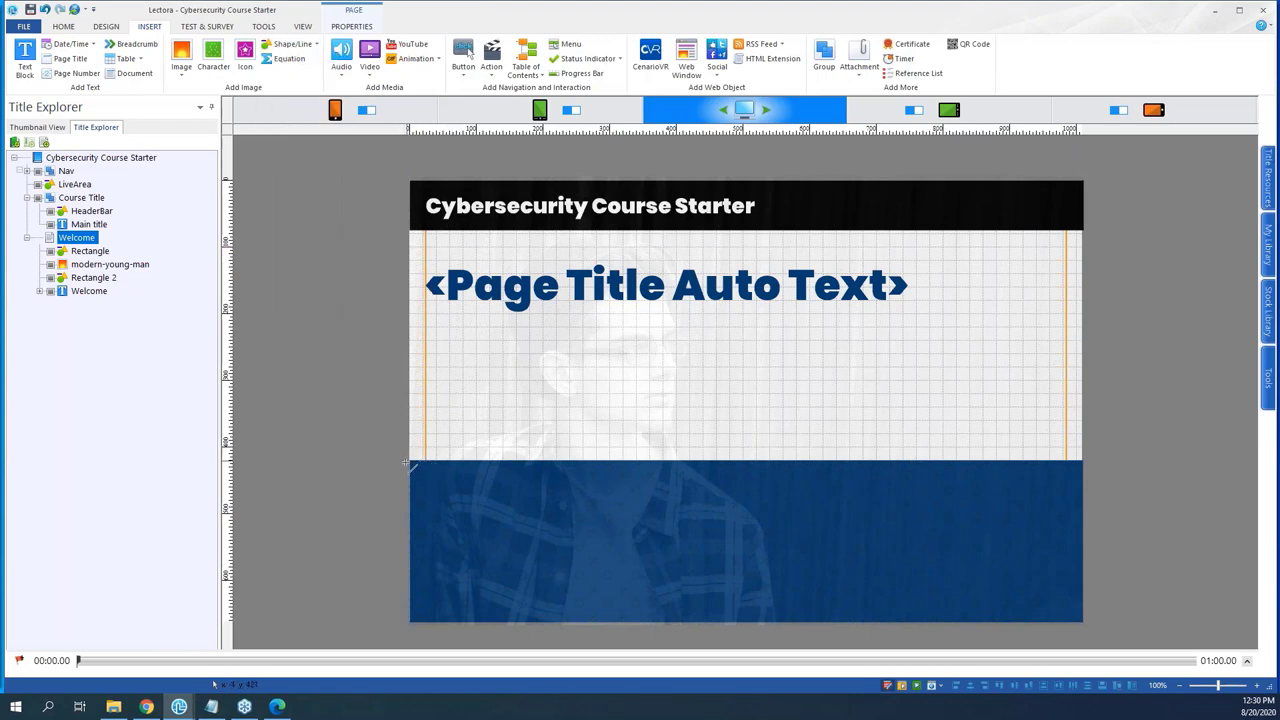
pyautogui.moveTo(410, 458)
pyautogui.mouseDown()
pyautogui.moveTo(1130, 492)
pyautogui.moveTo(1102, 490)
pyautogui.mouseUp()
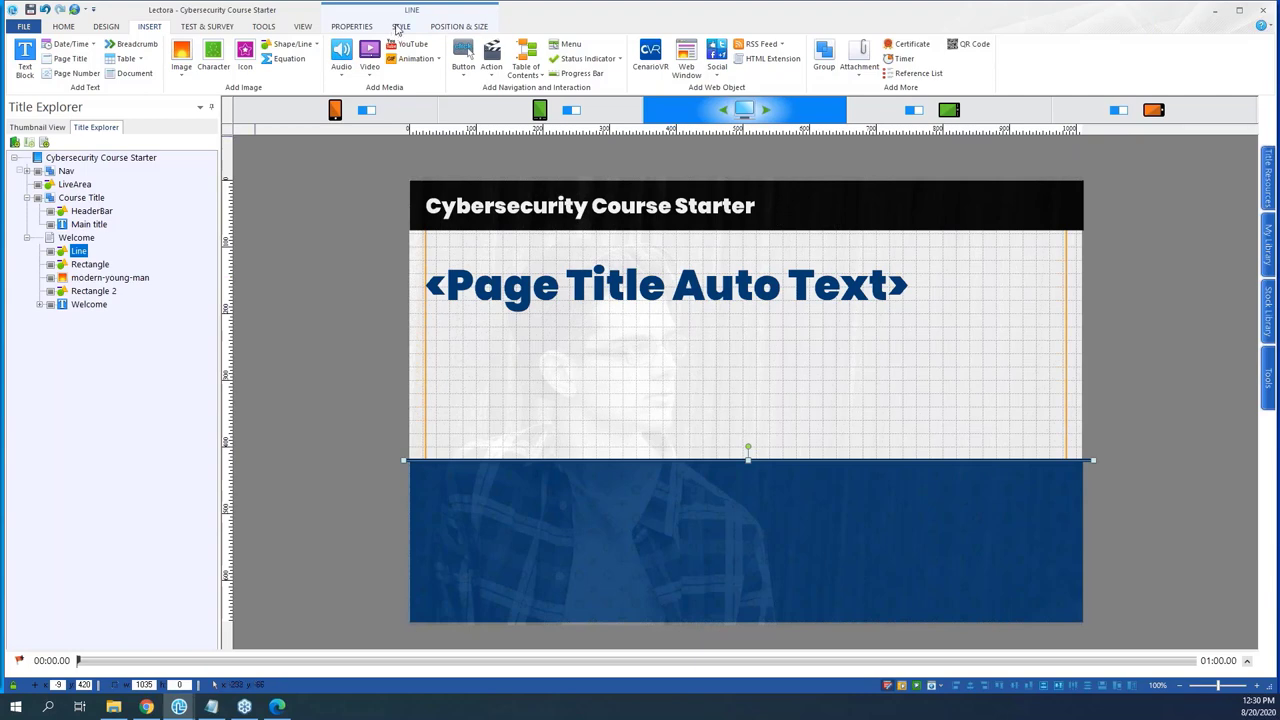
pyautogui.click(399, 28)
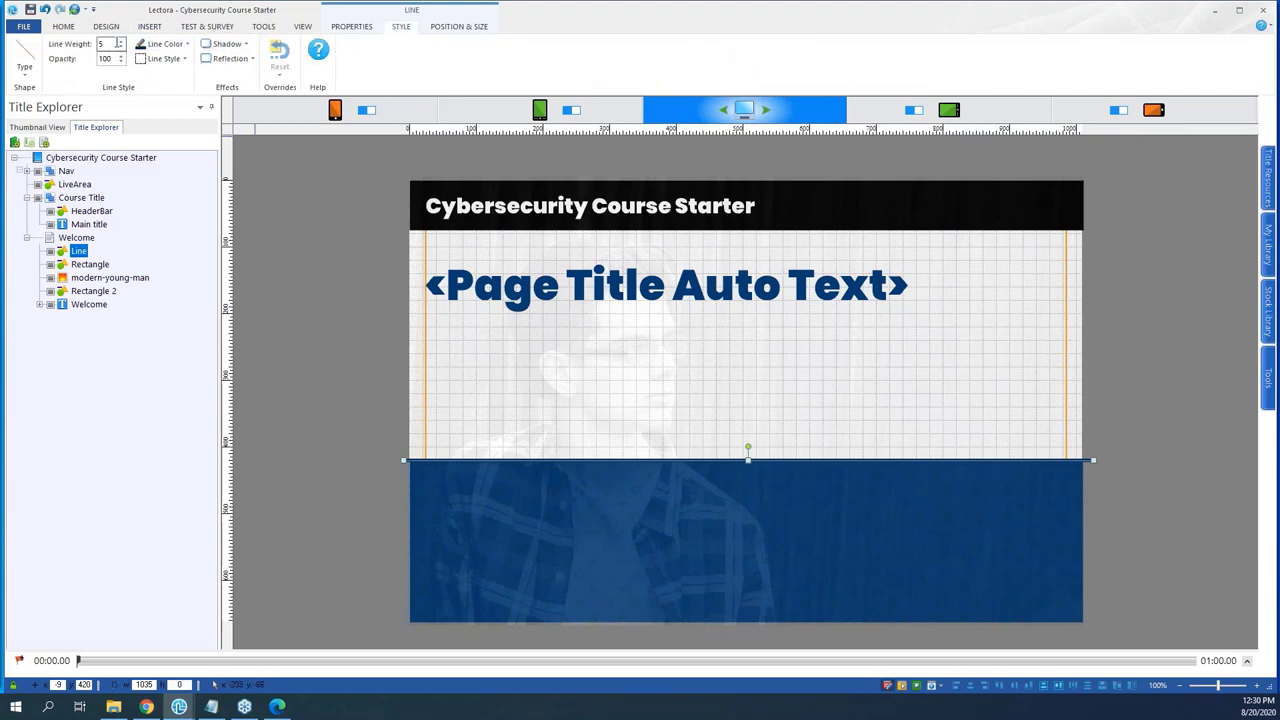
pyautogui.click(355, 472)
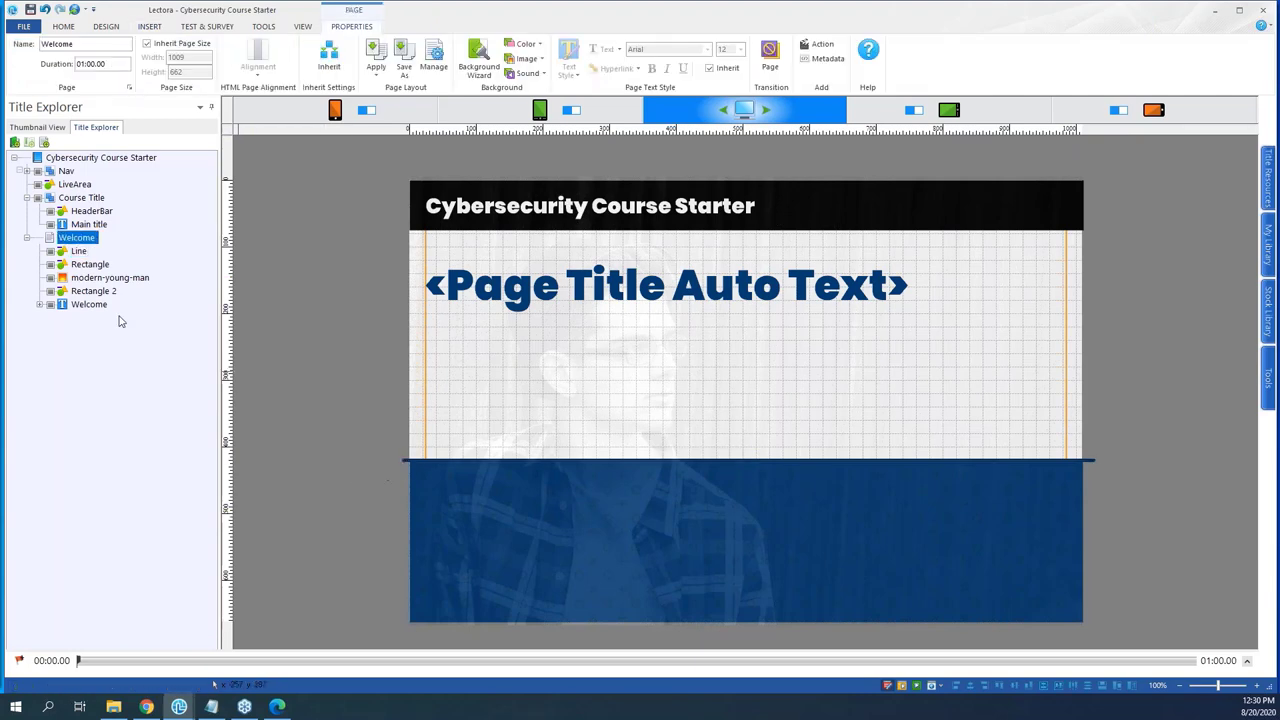
# - Group the Line, Rectangle, modern-young-man image and Rectangle 2 on the Welcome page
pyautogui.click(77, 251)
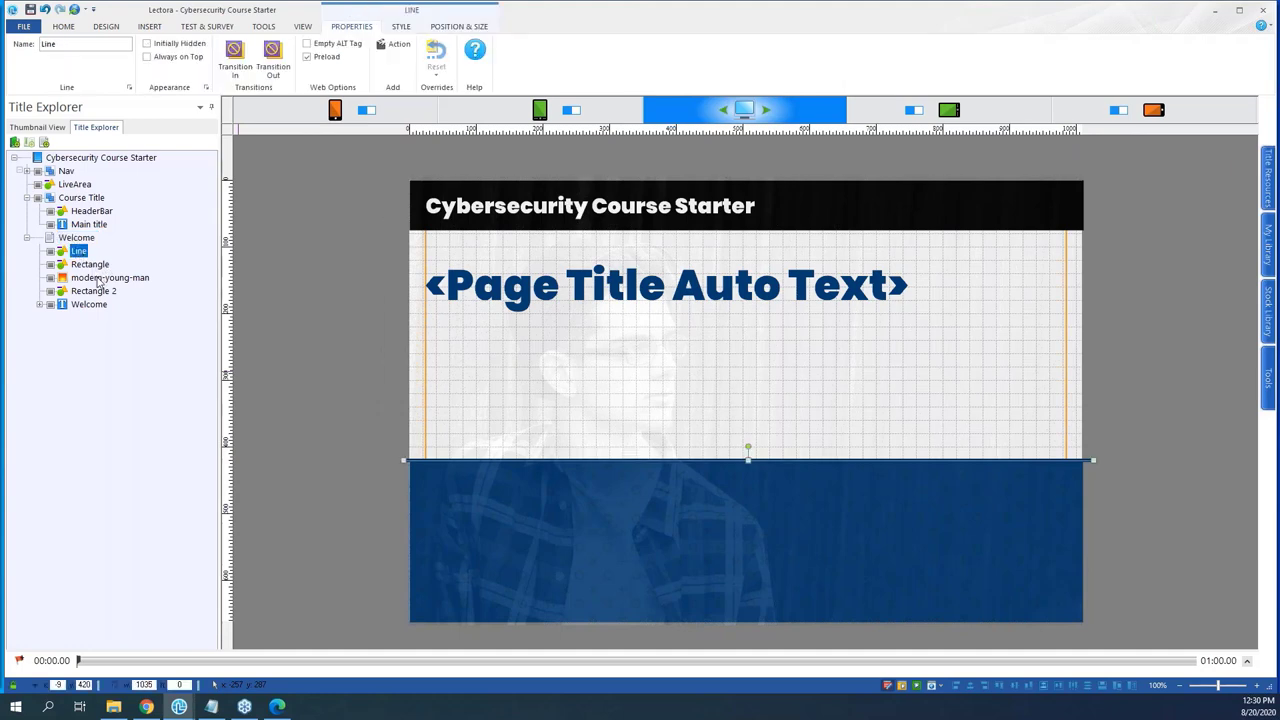
pyautogui.click(95, 291)
pyautogui.keyDown('shift'); pyautogui.click(80, 252); pyautogui.keyUp('shift')
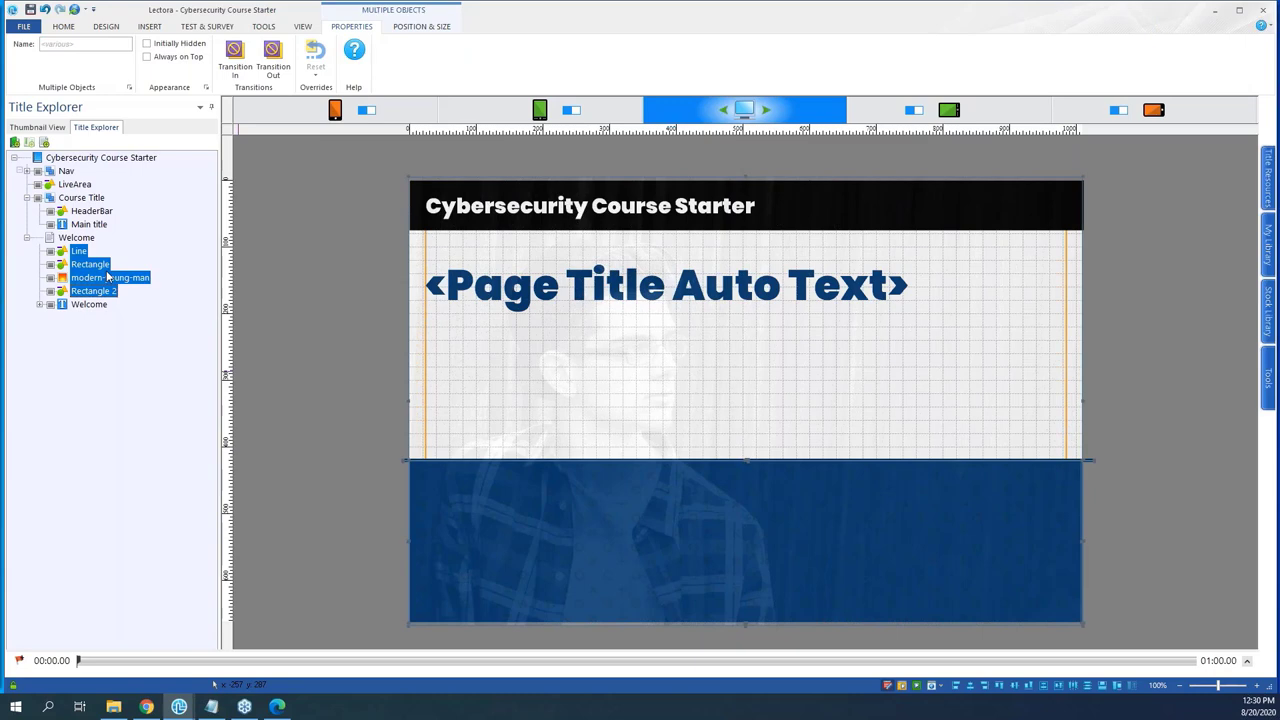
pyautogui.rightClick(107, 280)
pyautogui.click(130, 329)
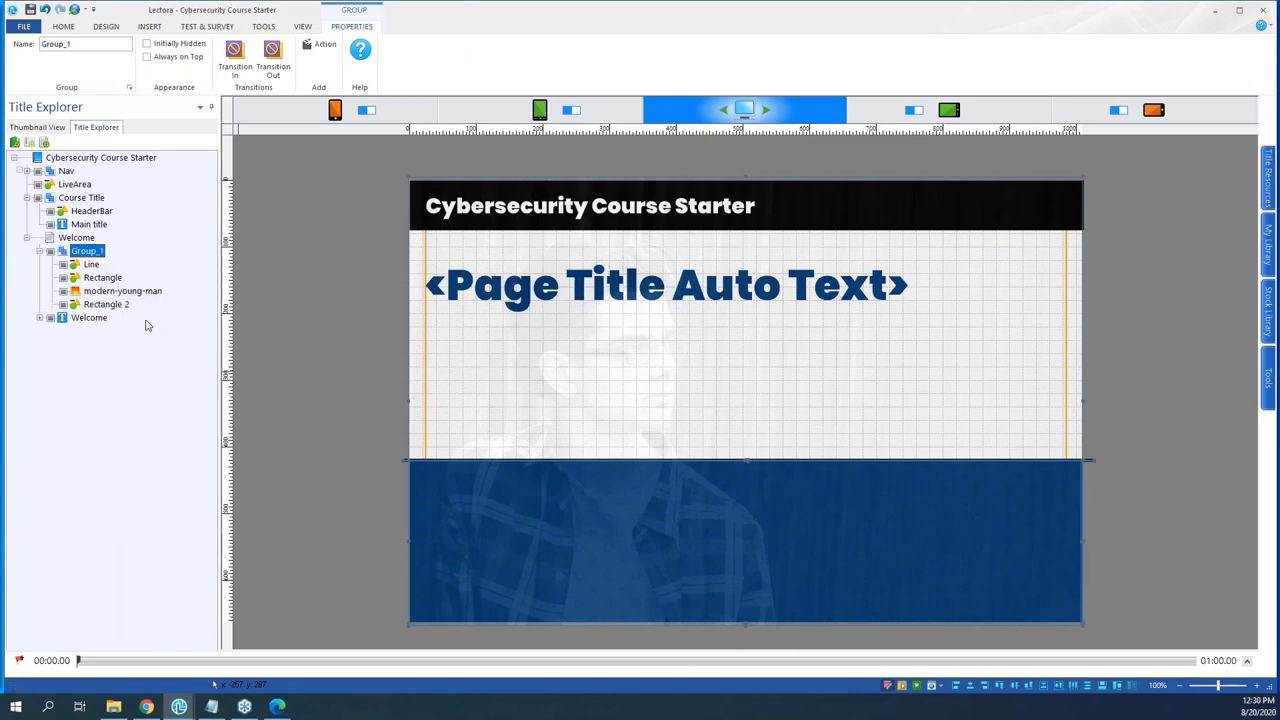
# - Rename the new group as "Background elements" and collapse it in the title tree
pyautogui.click(86, 251)
pyautogui.doubleClick(98, 251)
pyautogui.write('Background elements')
pyautogui.press('Return')
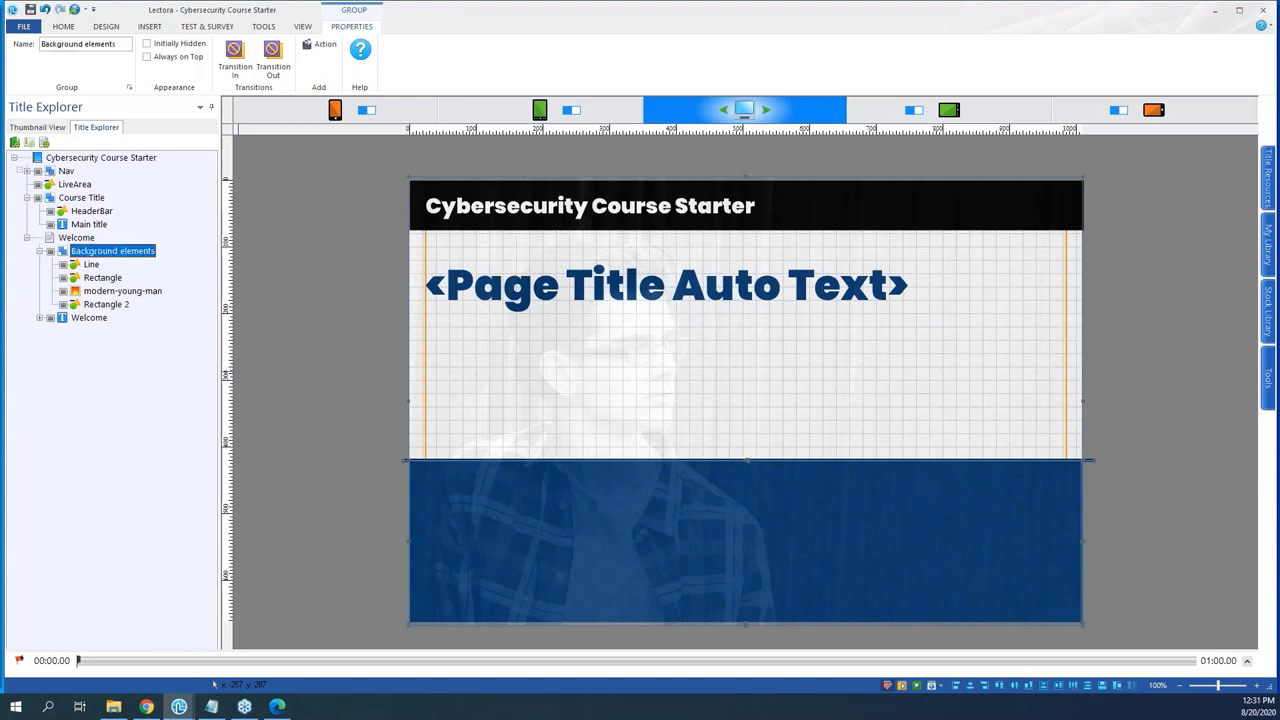
pyautogui.click(39, 251)
pyautogui.click(339, 328)
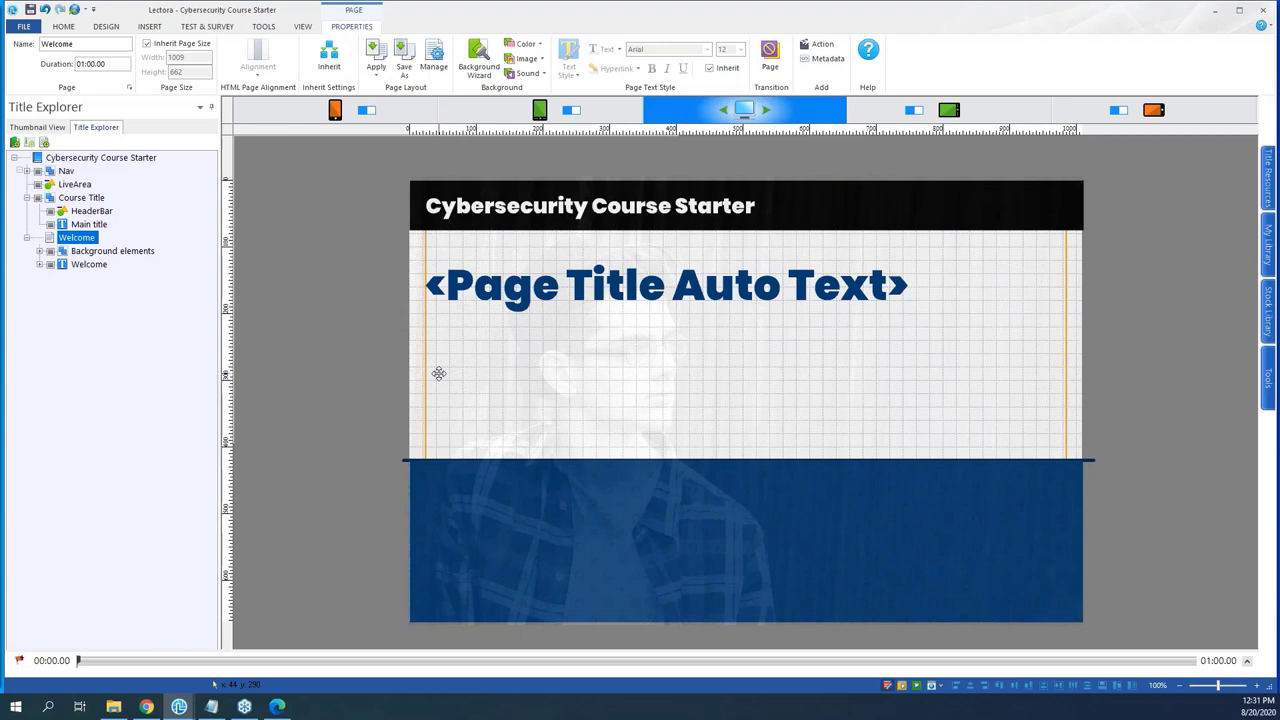
pyautogui.click(404, 461)
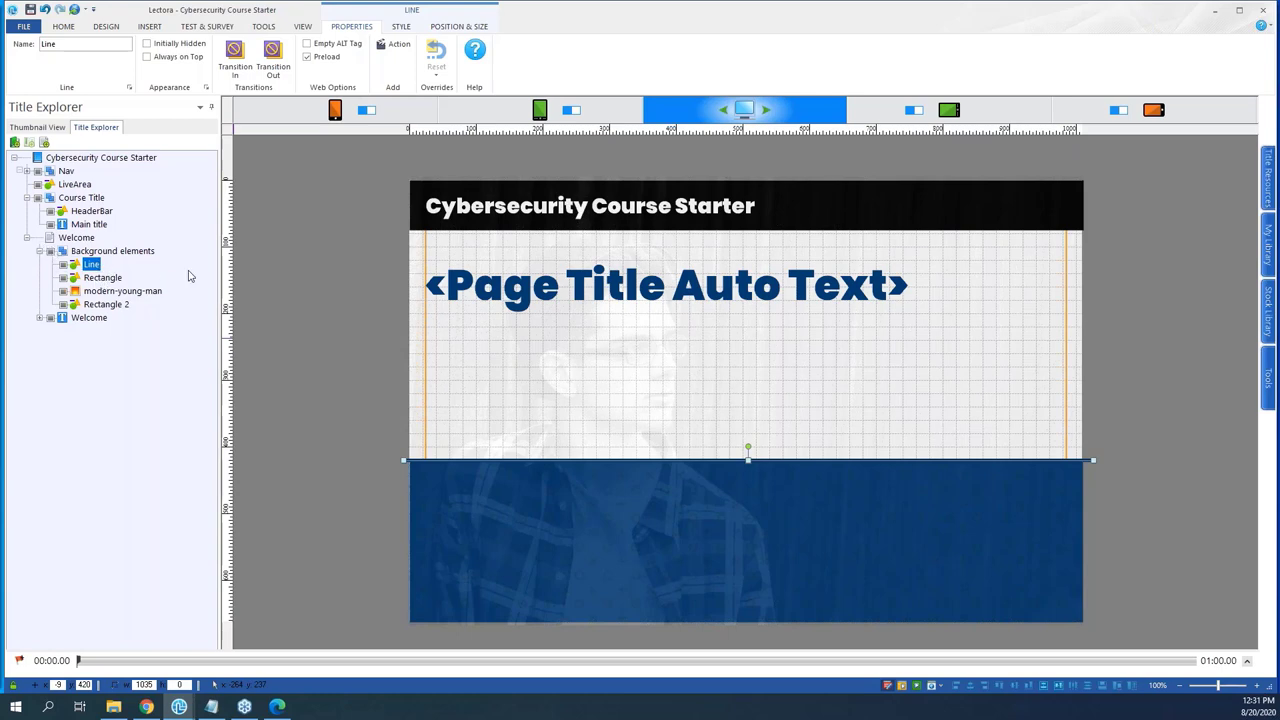
pyautogui.click(76, 237)
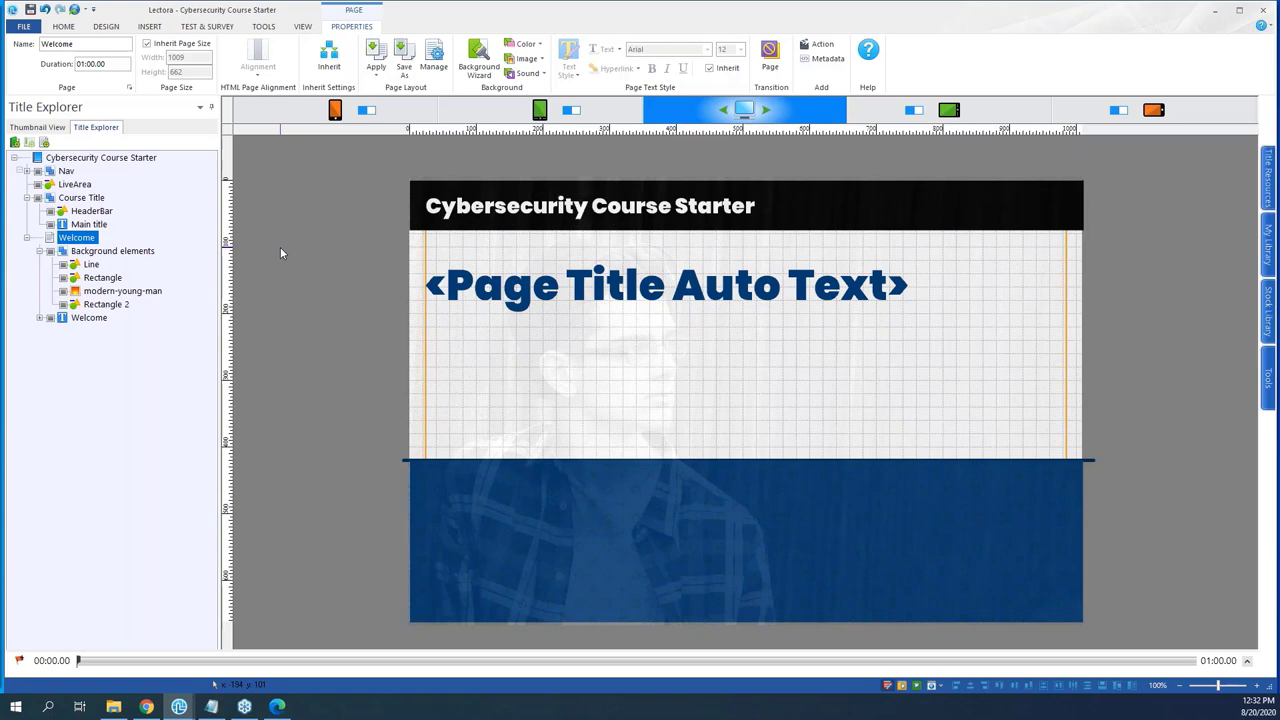
pyautogui.click(504, 282)
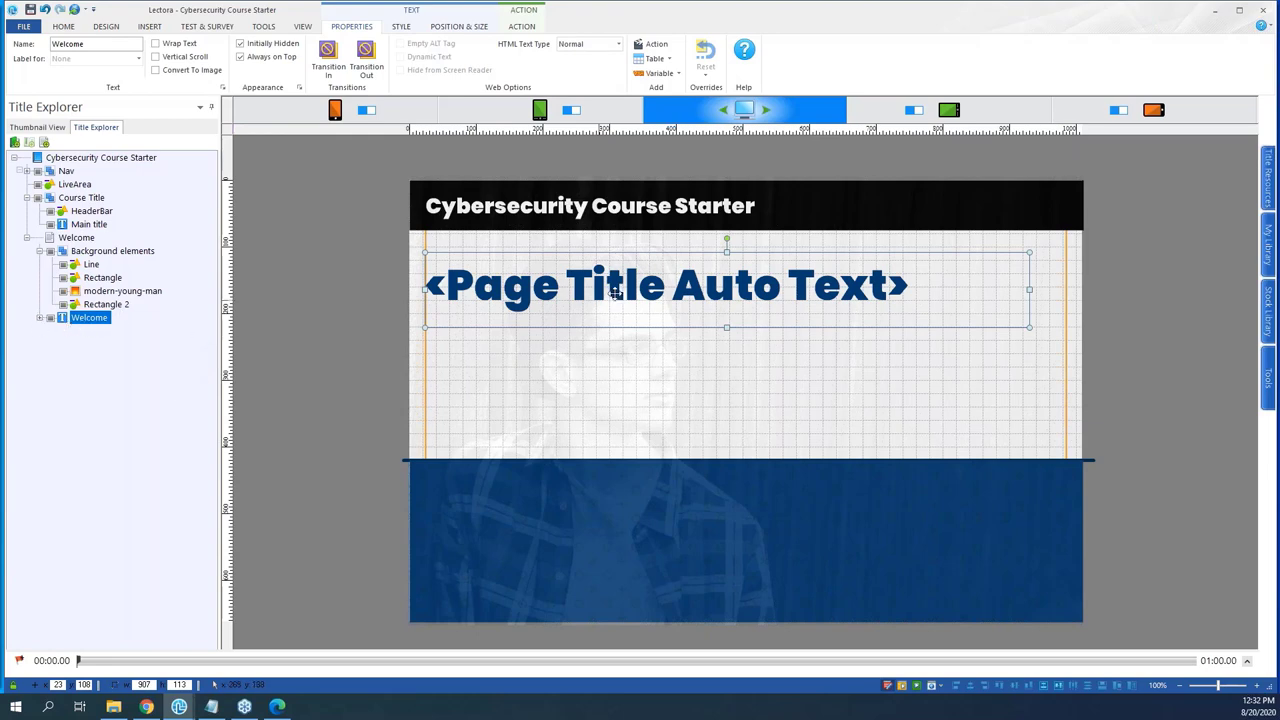
pyautogui.click(368, 268)
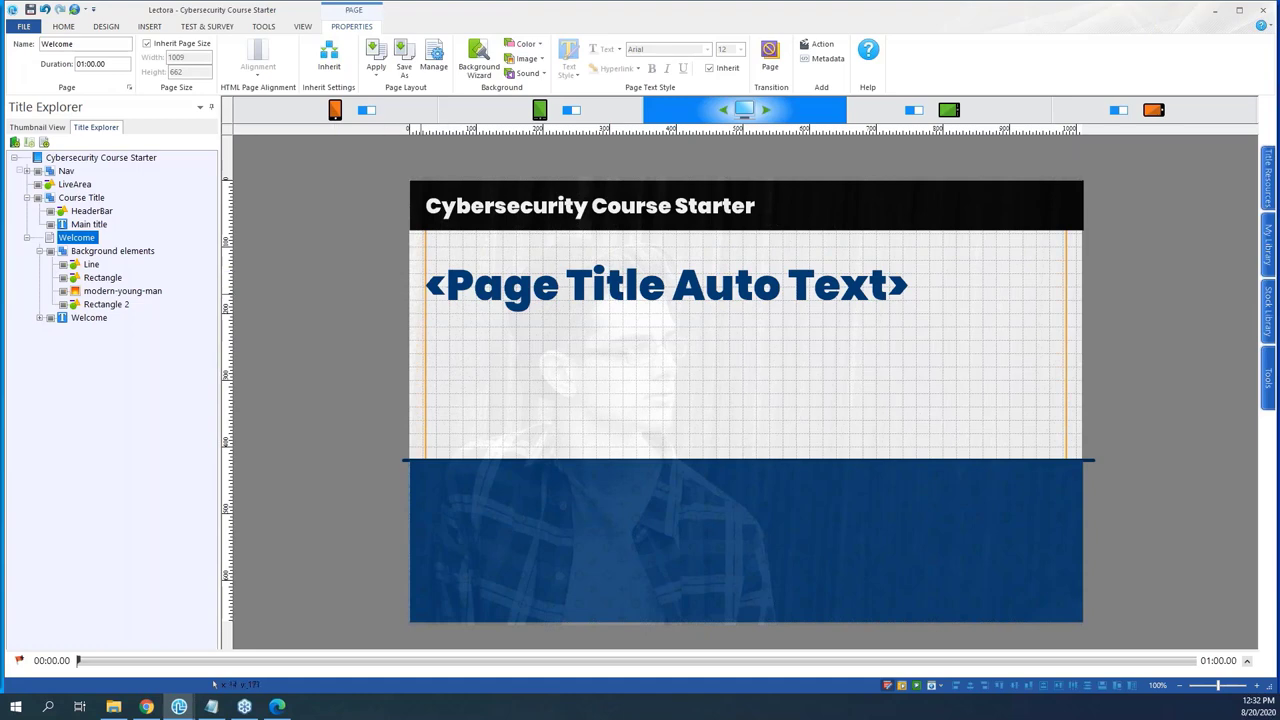
pyautogui.click(480, 293)
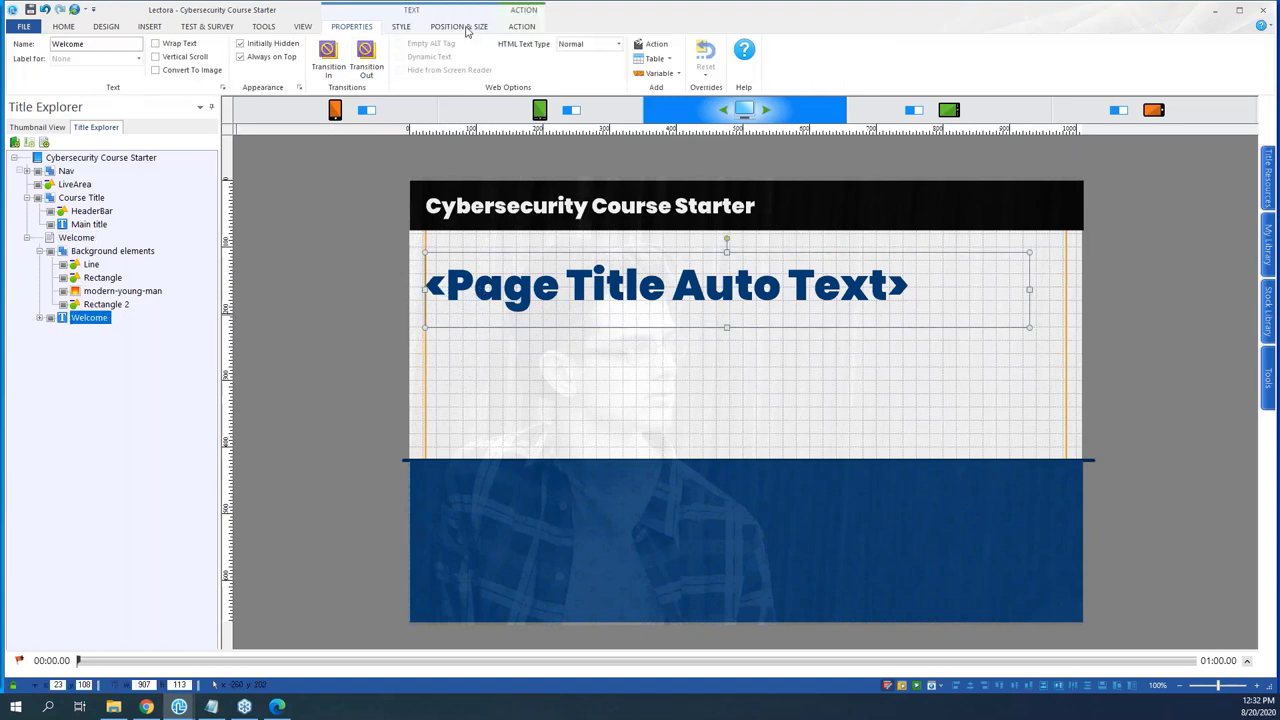
pyautogui.click(92, 266)
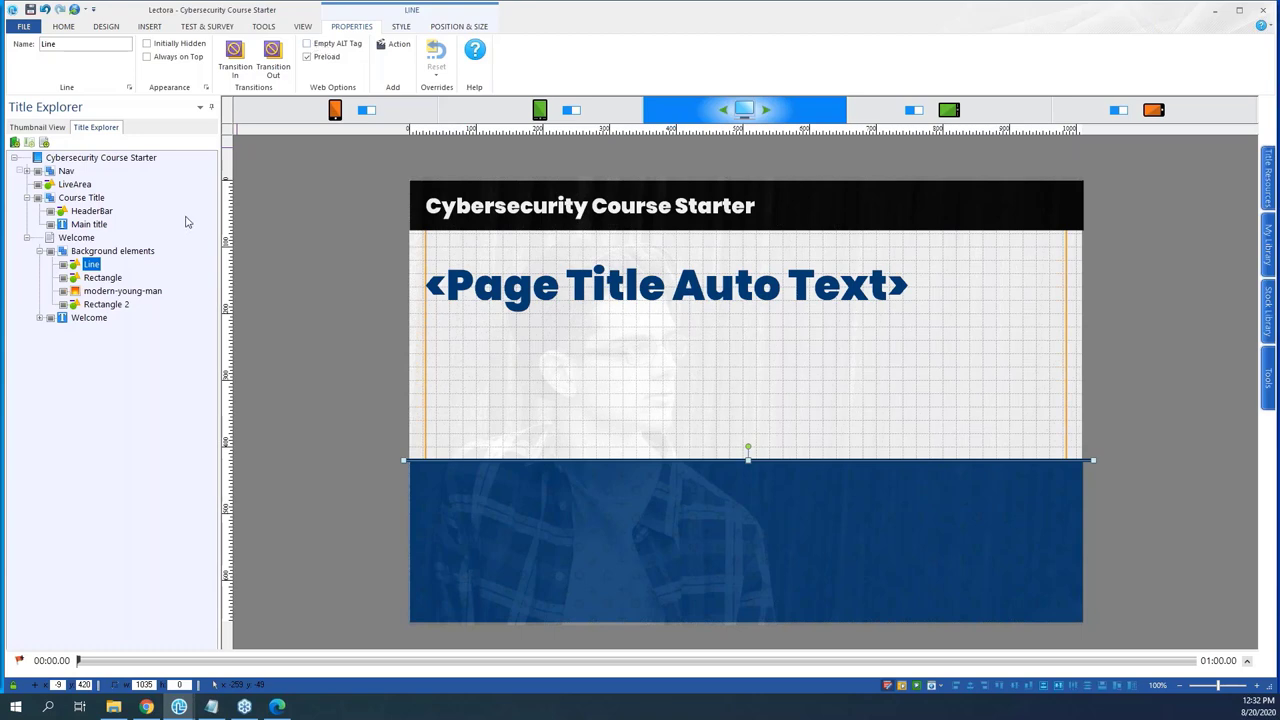
# - Set an empty ALT tag on the Line, Rectangle, modern-young-man image and Rectangle 2 in the Background elements group
pyautogui.click(100, 278)
pyautogui.click(104, 291)
pyautogui.click(103, 304)
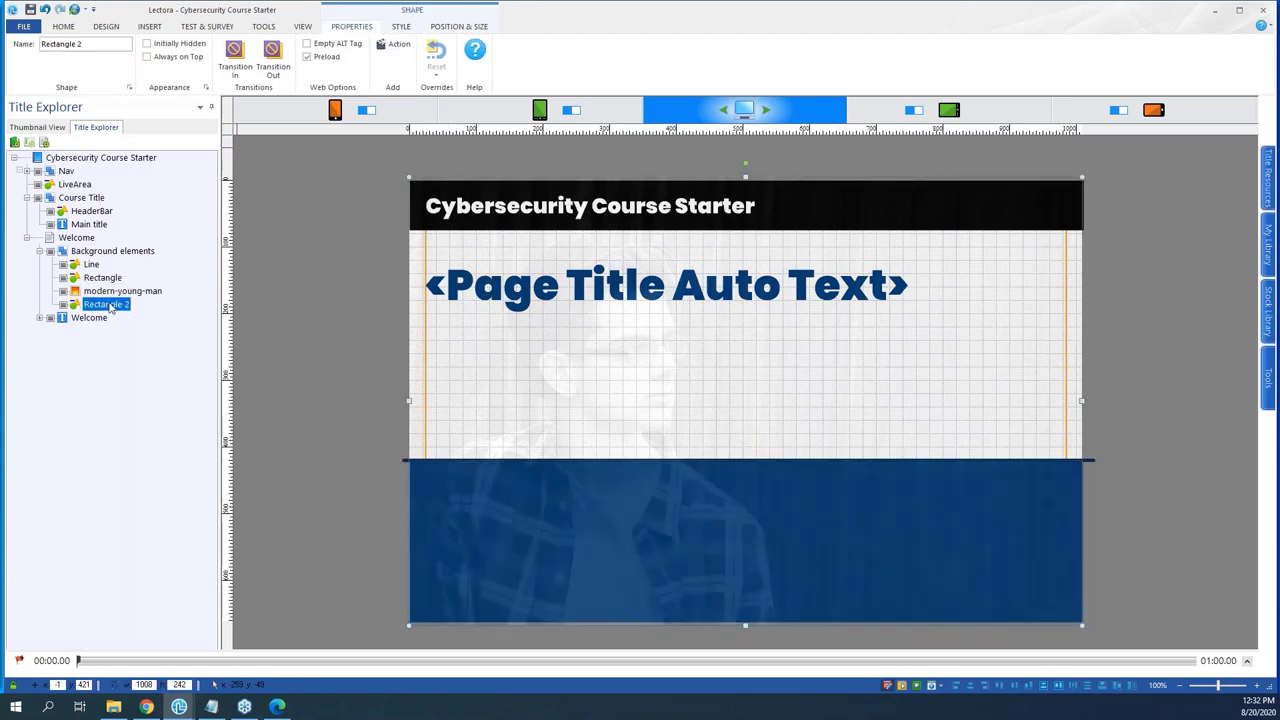
pyautogui.click(92, 318)
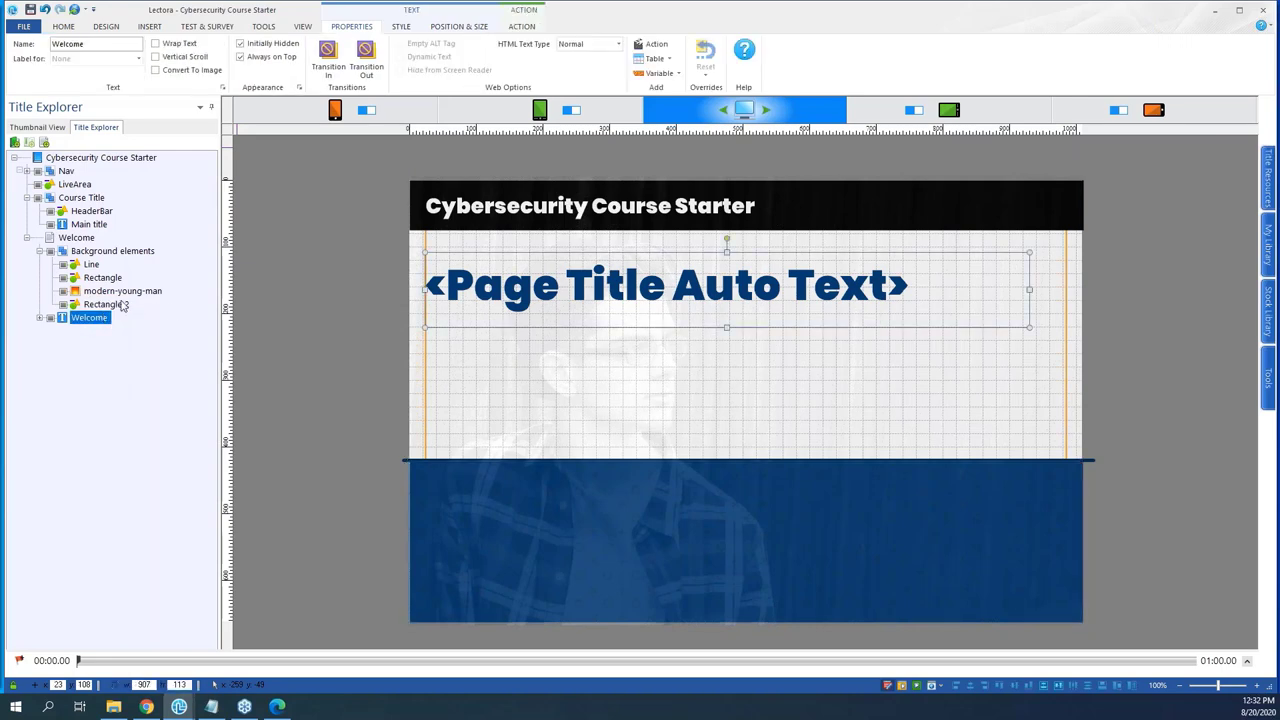
pyautogui.click(338, 326)
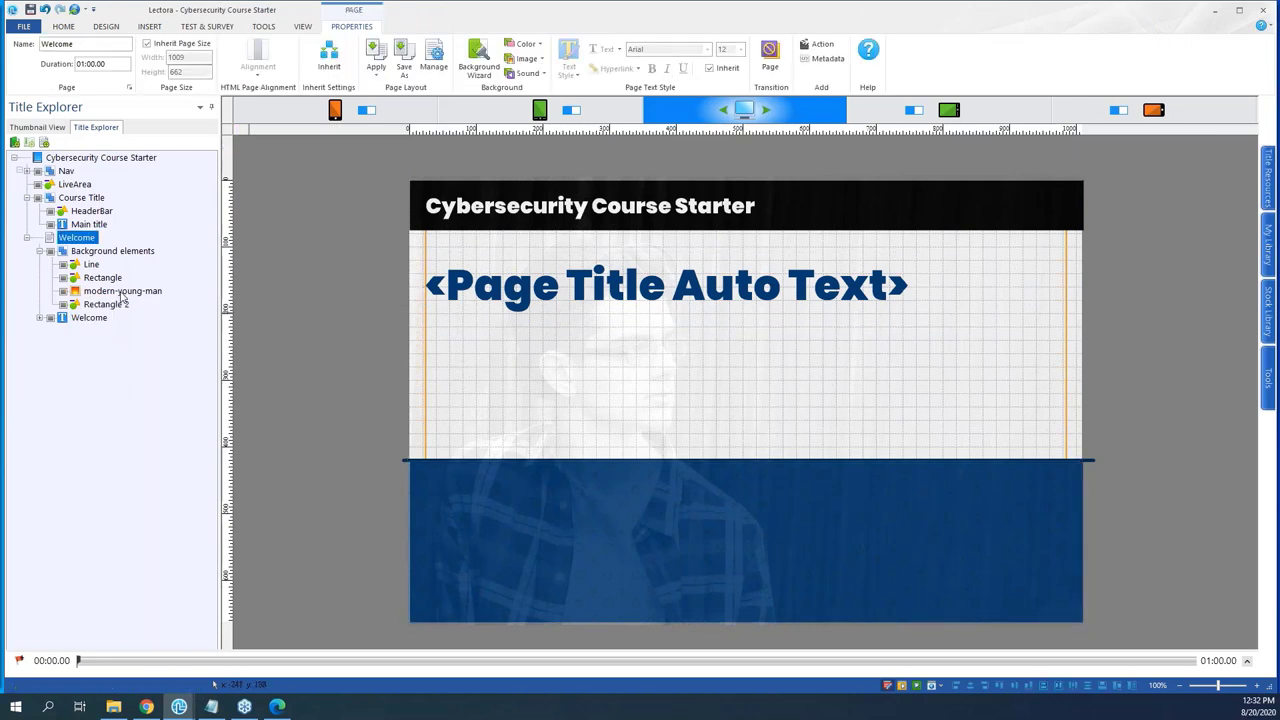
pyautogui.click(89, 264)
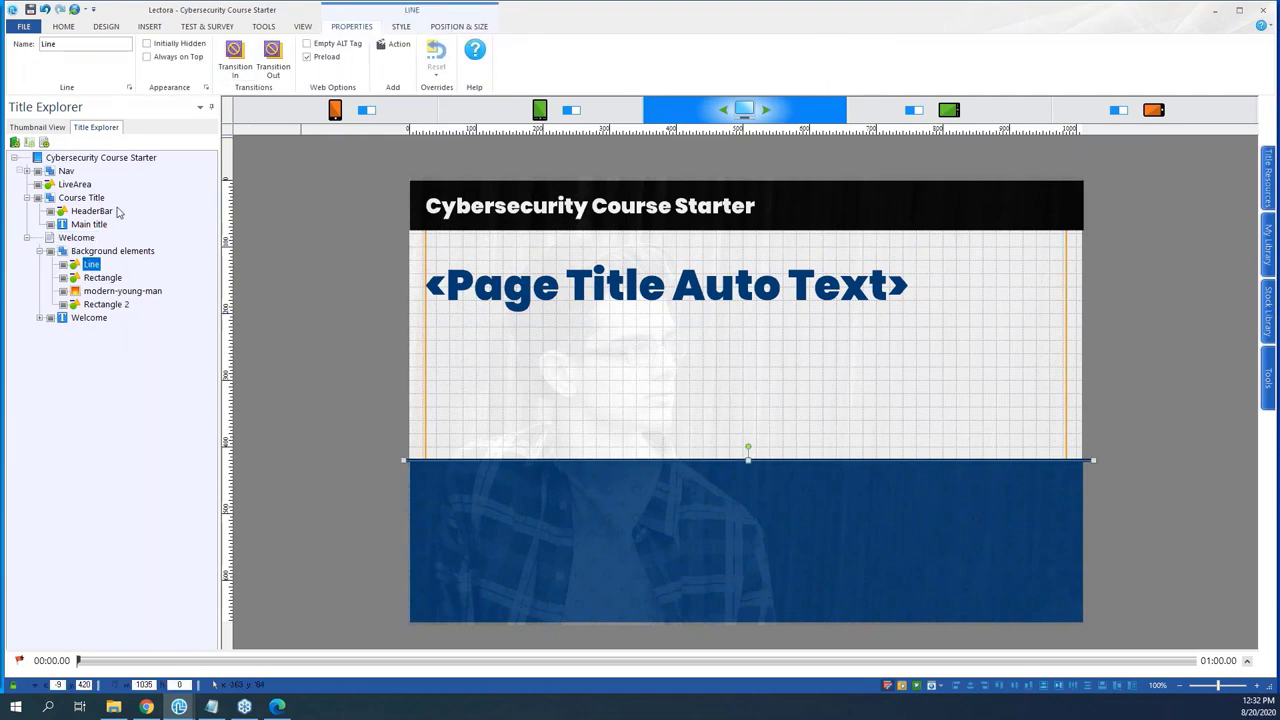
pyautogui.click(102, 277)
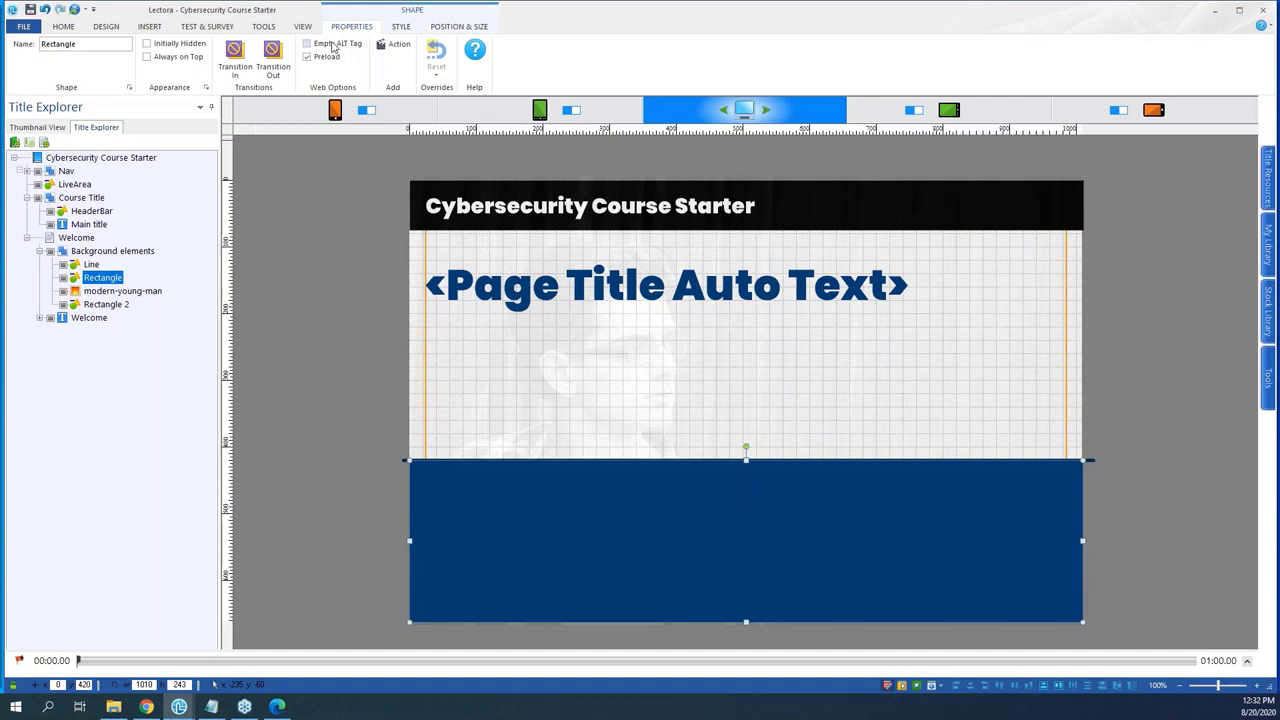
pyautogui.click(118, 291)
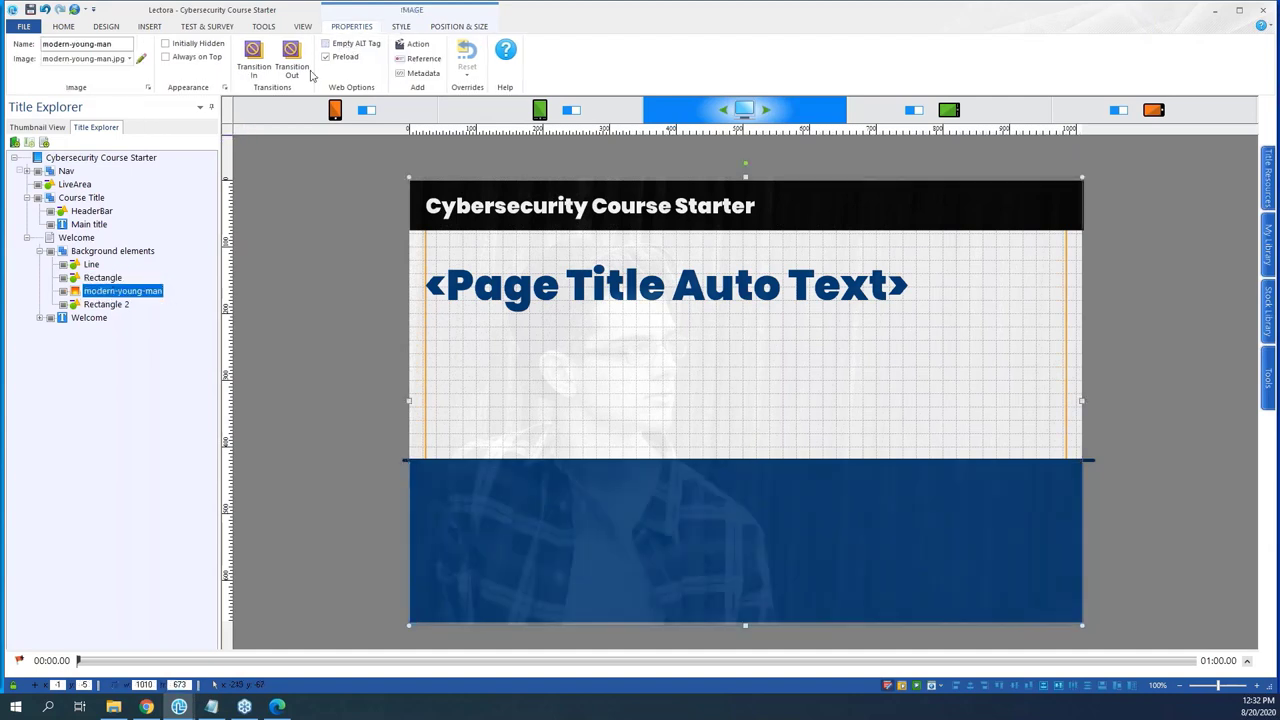
pyautogui.click(108, 304)
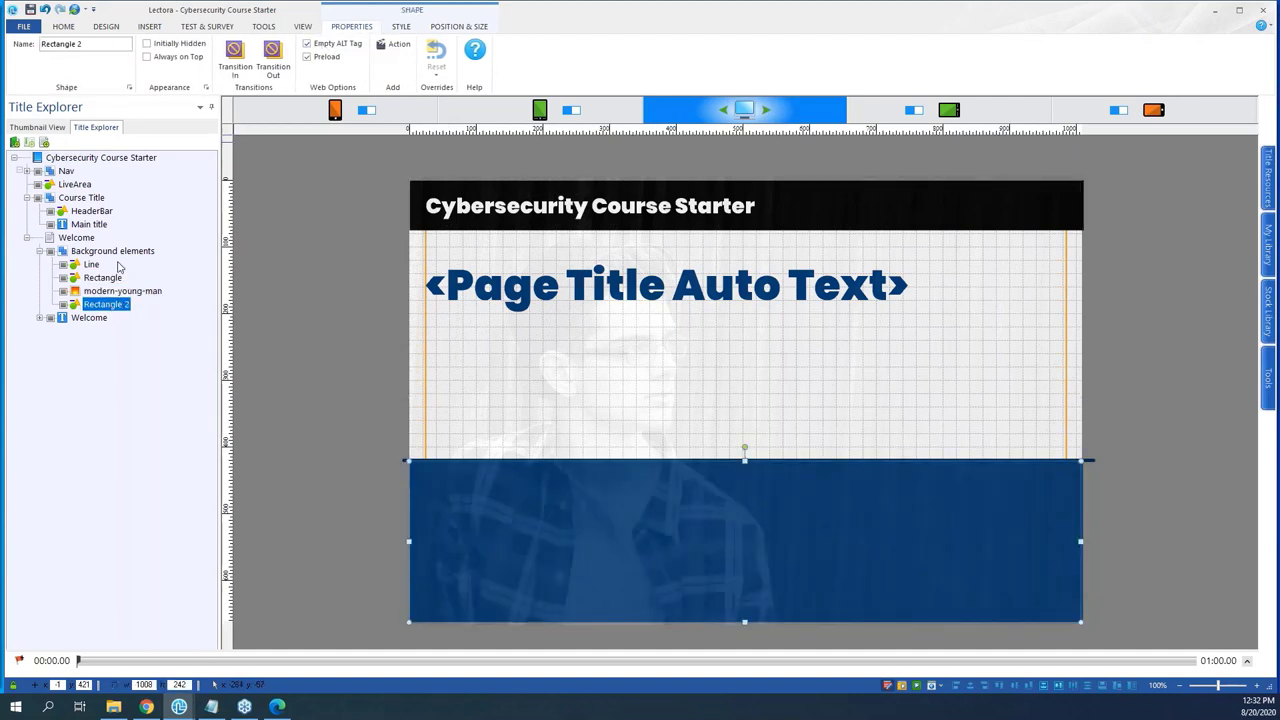
# - Collapse the Background elements group in the title tree and select the Welcome text block
pyautogui.click(103, 320)
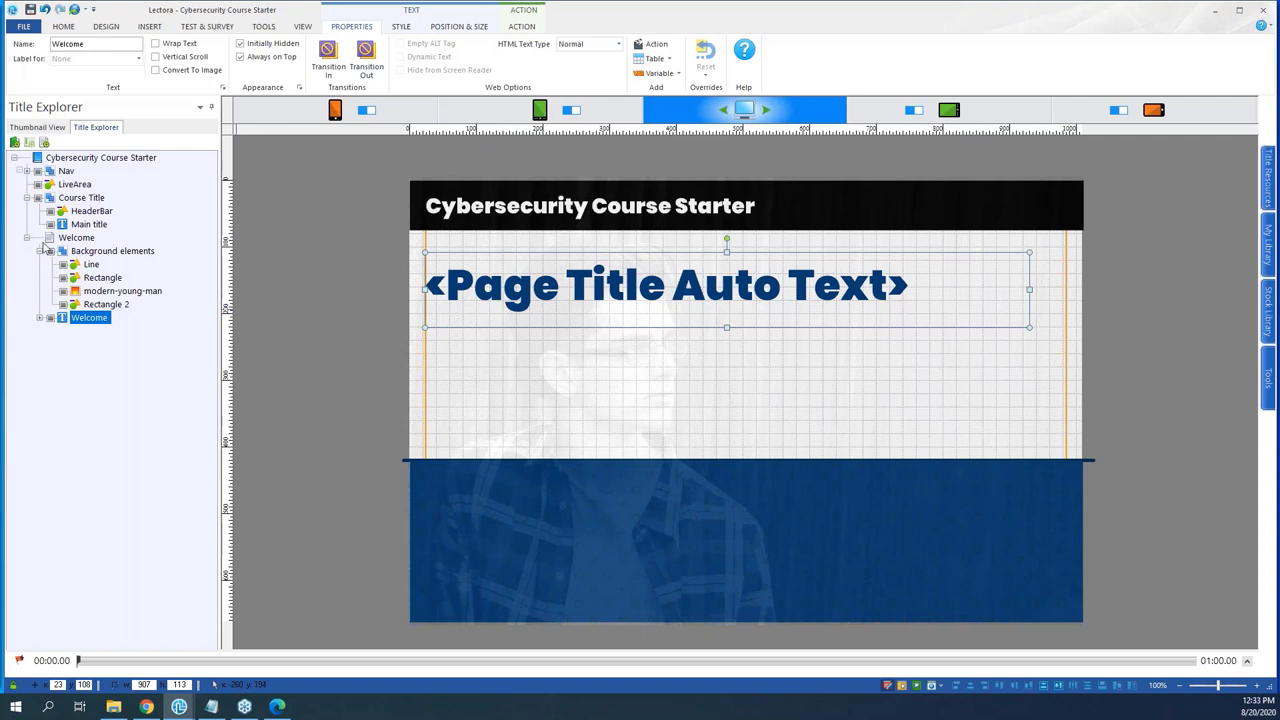
pyautogui.click(40, 251)
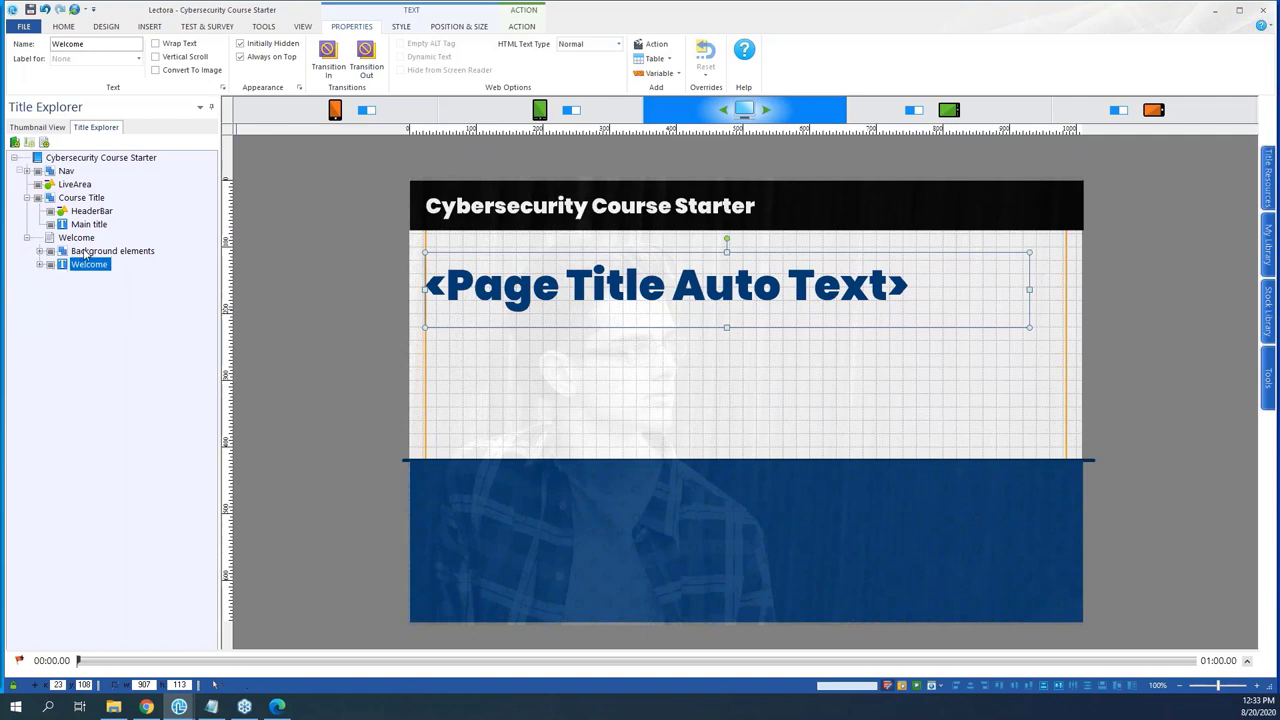
pyautogui.click(84, 251)
pyautogui.click(78, 264)
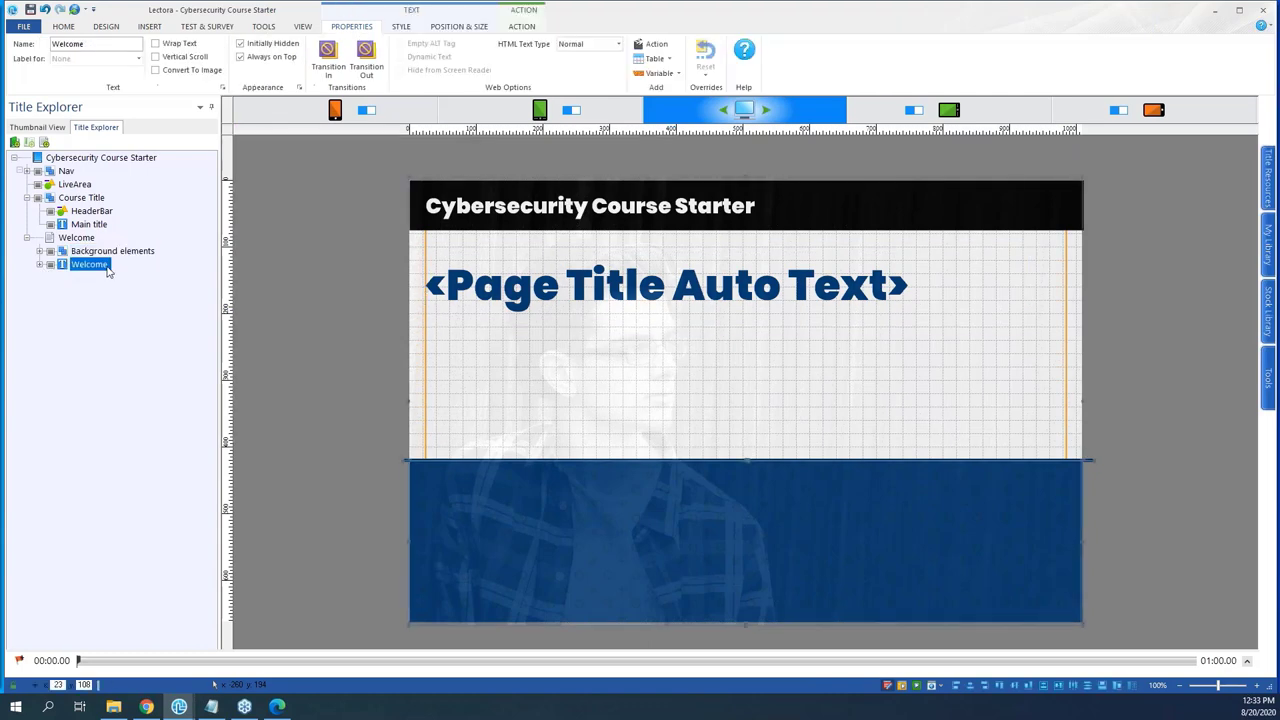
pyautogui.click(40, 265)
pyautogui.click(40, 265)
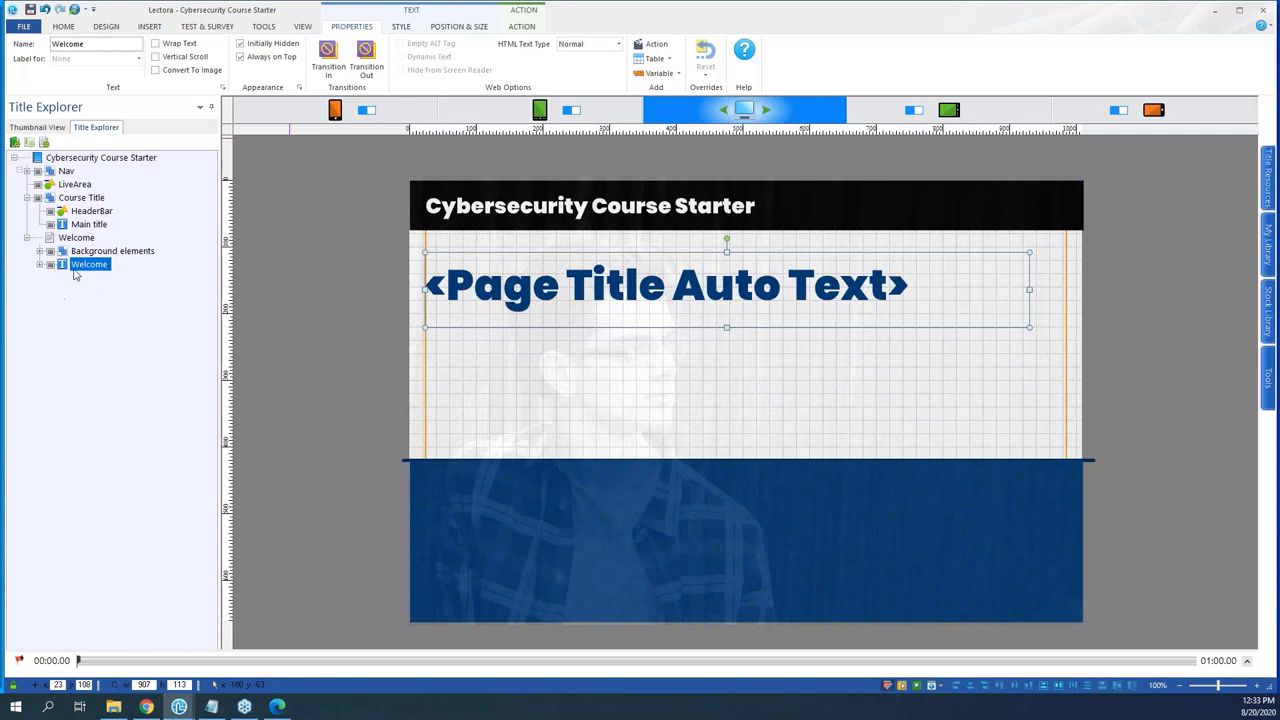
# - Insert a transparent button on the Welcome page, widen it to about 294 px and place it below the page title along the left guide
pyautogui.click(303, 27)
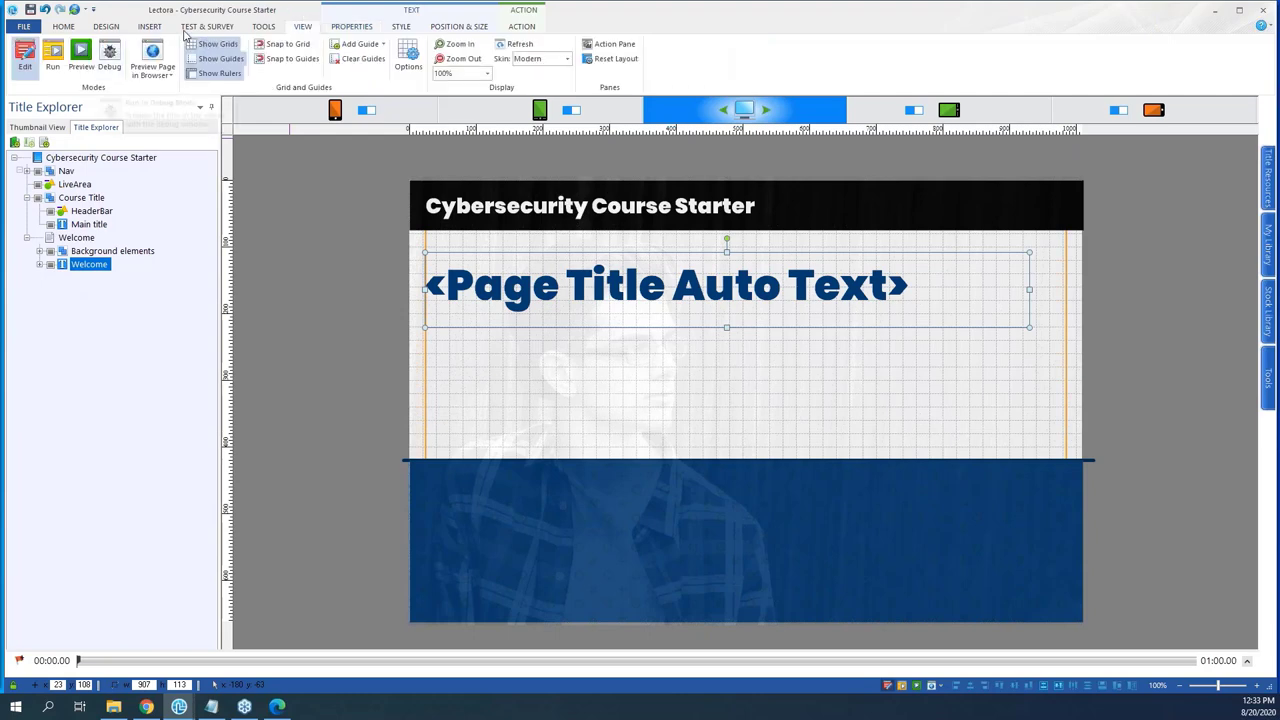
pyautogui.click(148, 27)
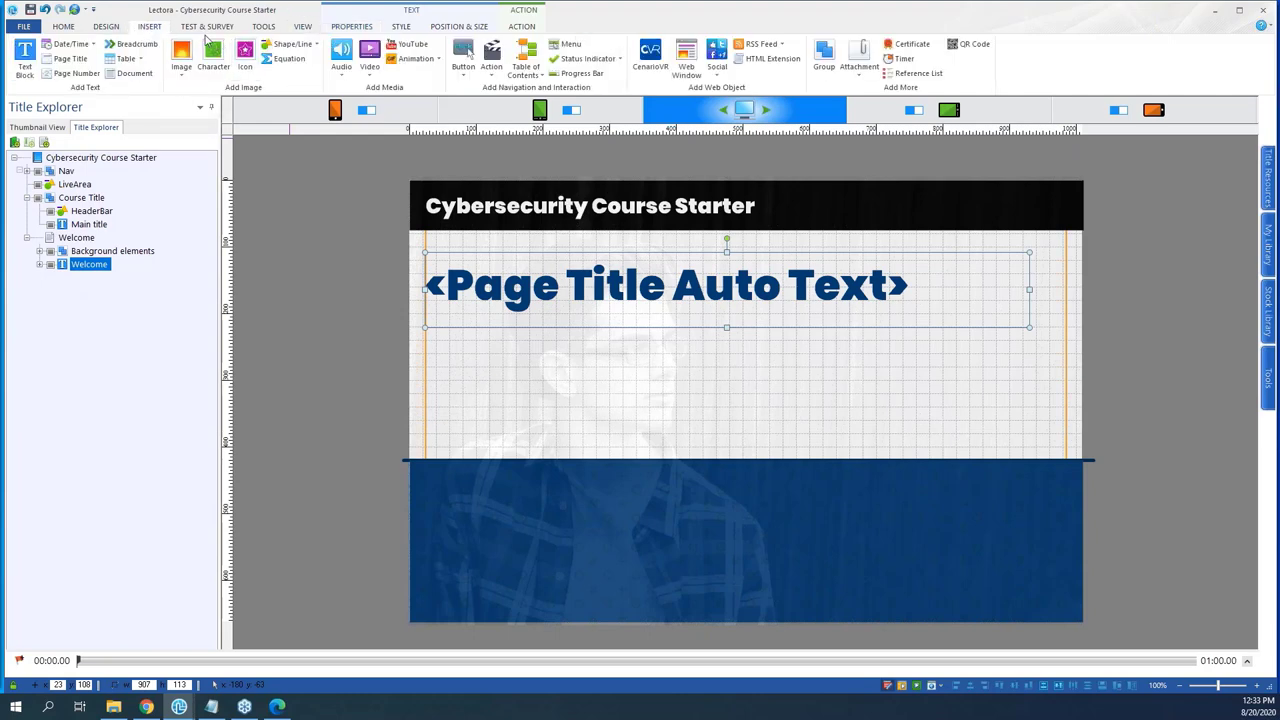
pyautogui.click(290, 44)
pyautogui.click(160, 28)
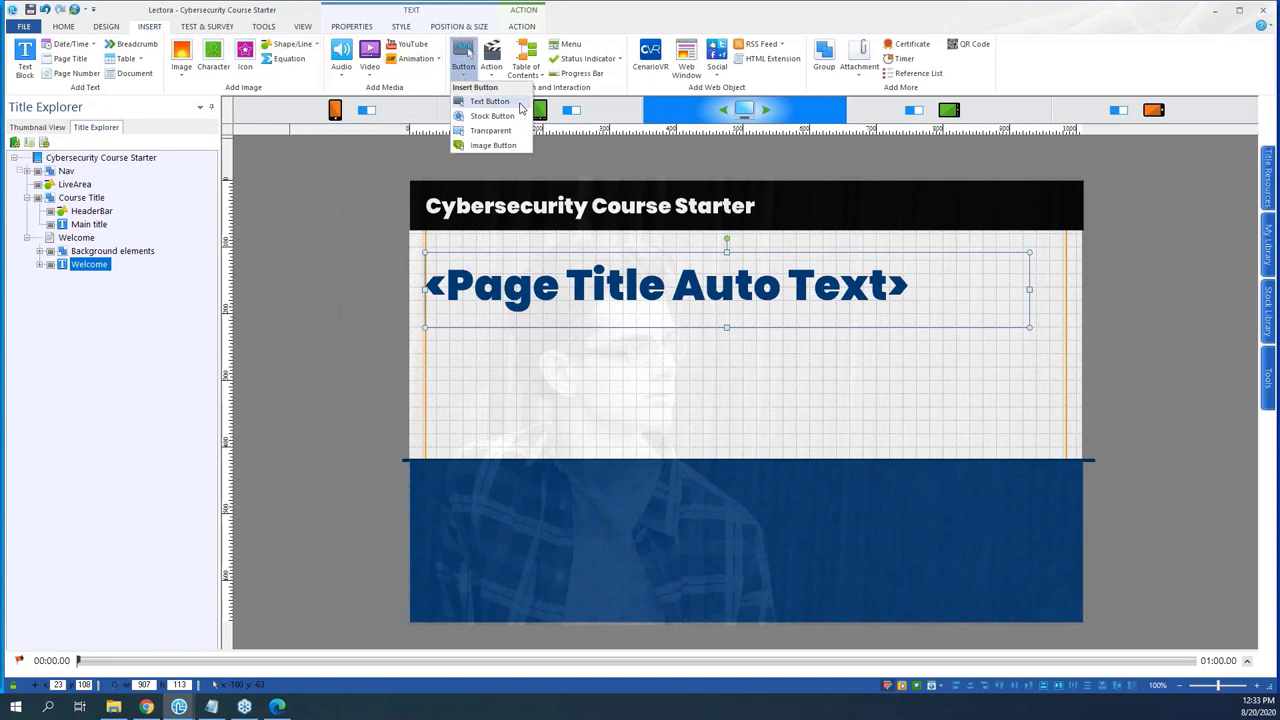
pyautogui.click(477, 135)
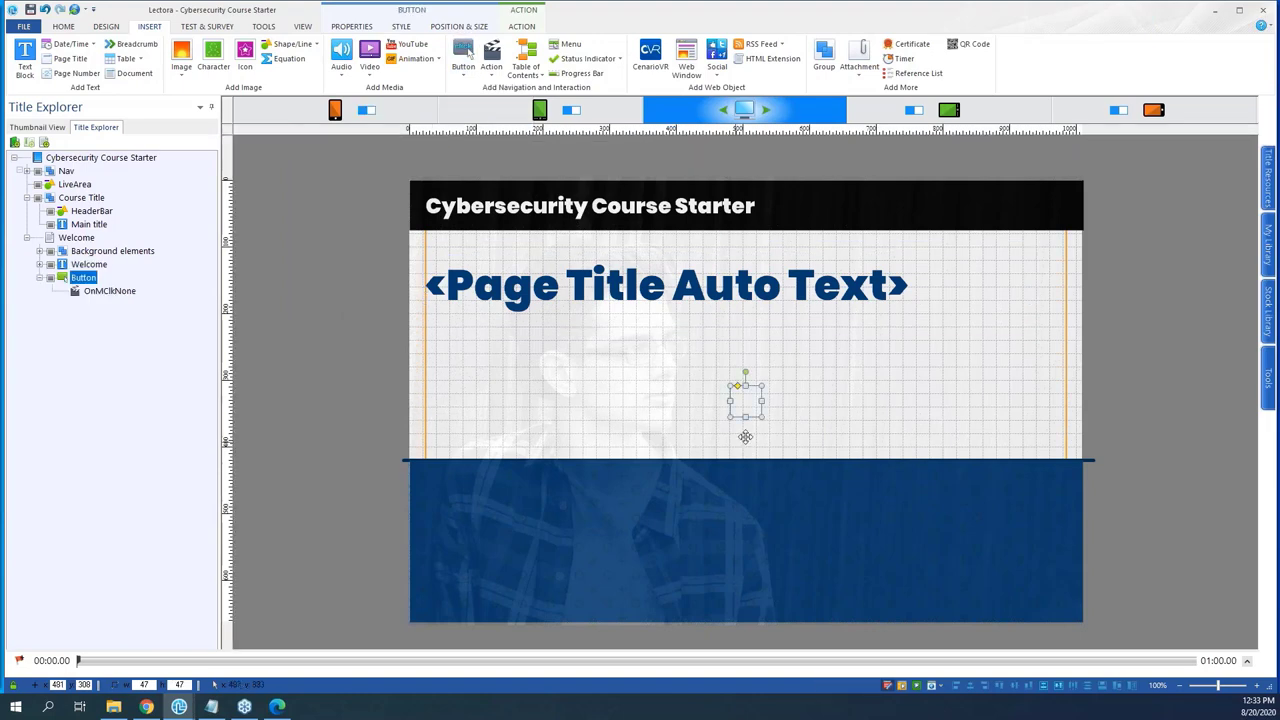
pyautogui.moveTo(761, 401); pyautogui.dragTo(926, 401)
pyautogui.moveTo(841, 399); pyautogui.dragTo(522, 382)
# - Set the button's opacity to 100 and fill it with the saved dark blue color
pyautogui.click(400, 27)
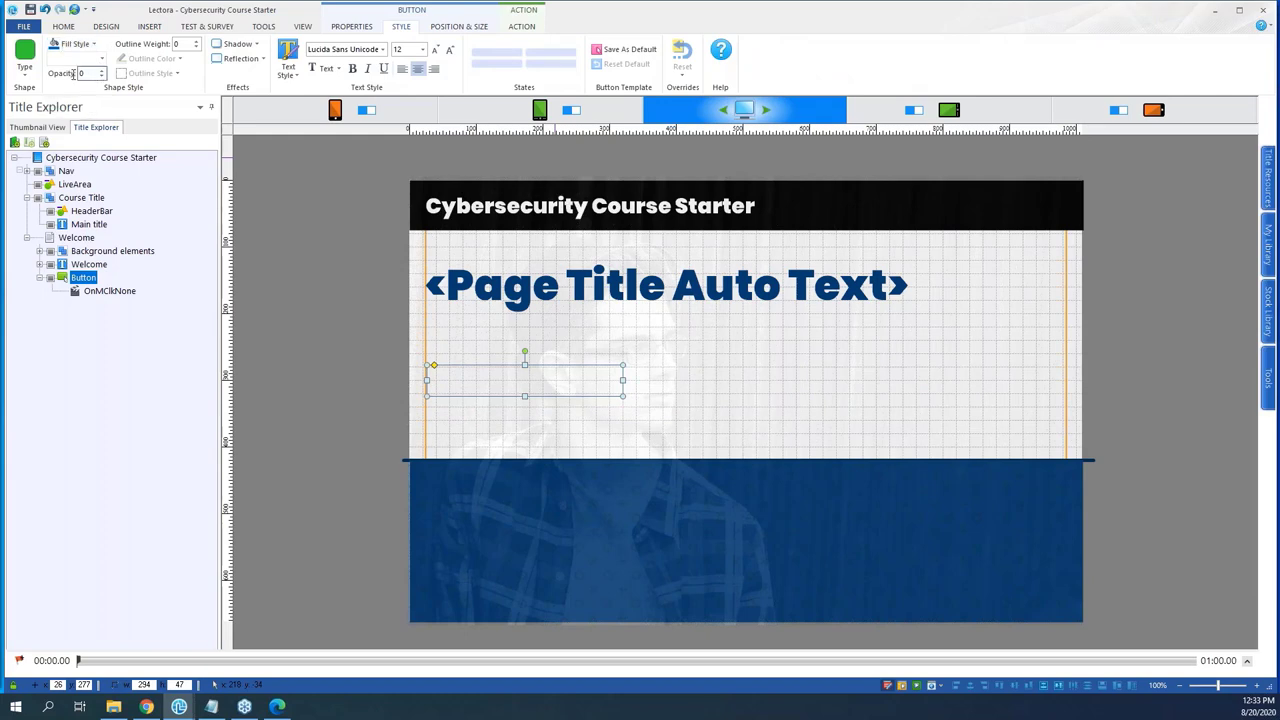
pyautogui.write('0')
pyautogui.press('Return')
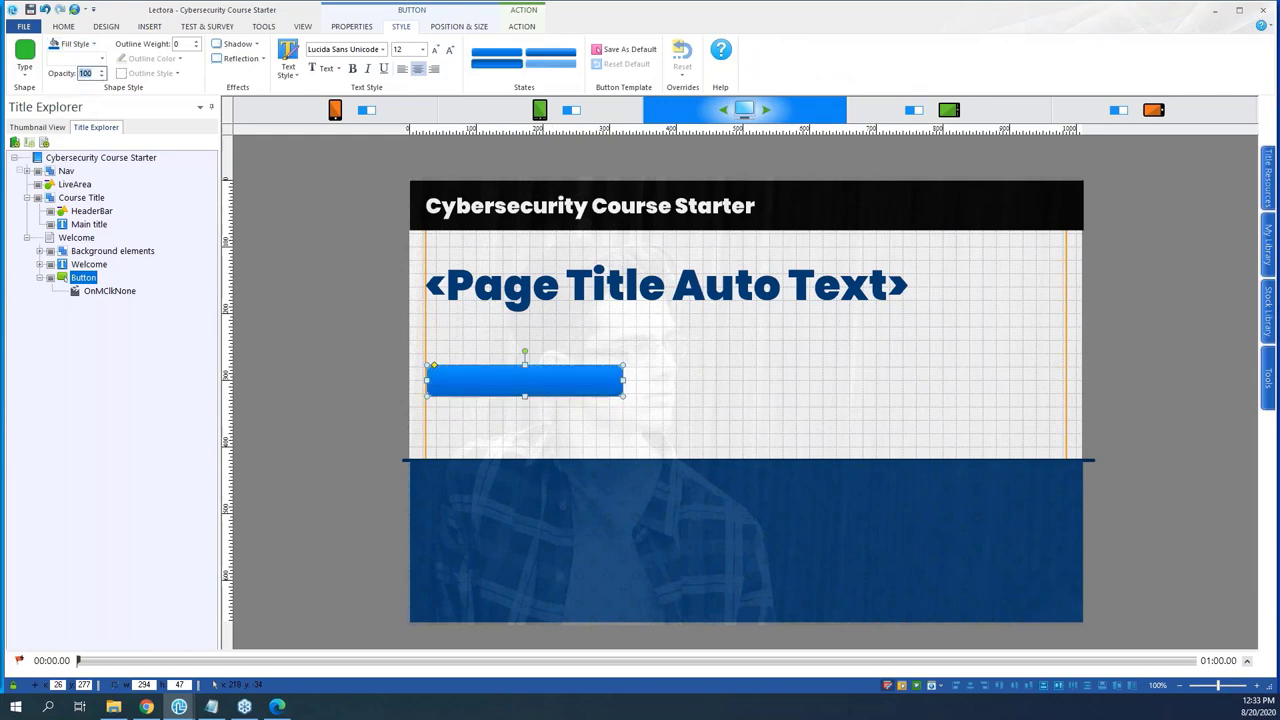
pyautogui.click(75, 44)
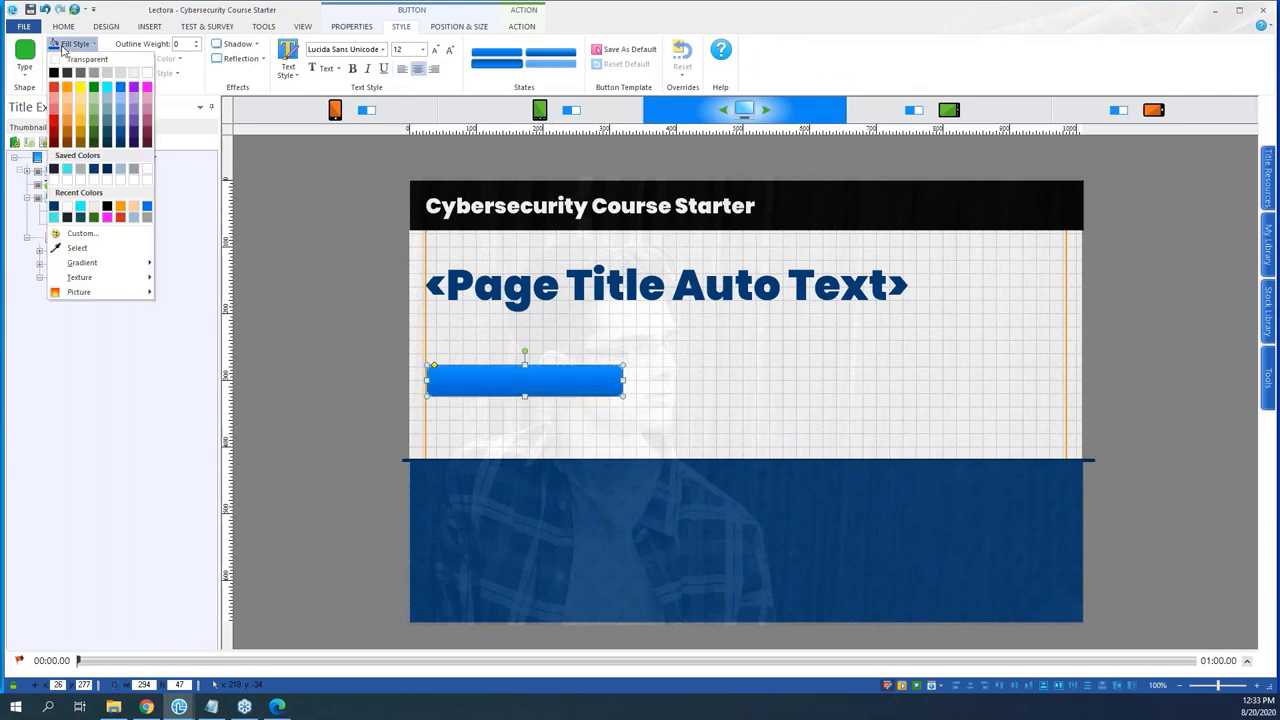
pyautogui.click(95, 169)
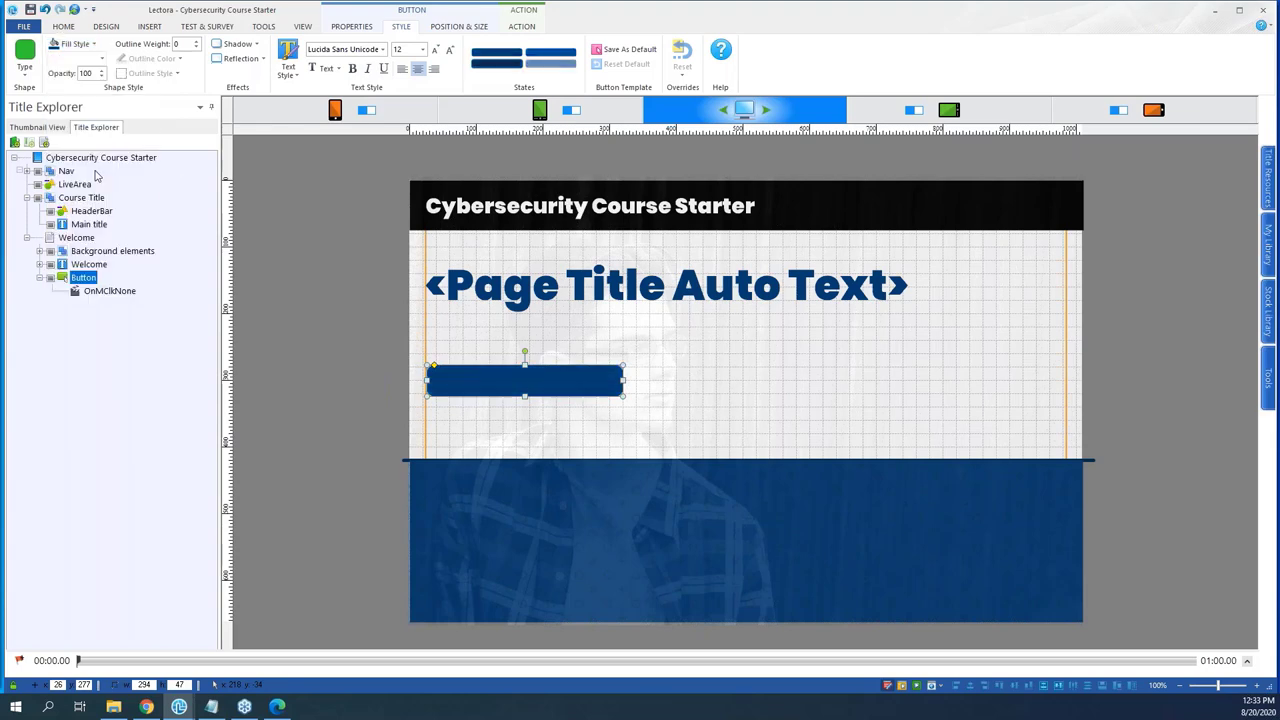
# - Try the glossy pill shape on the button and return it to the rounded rectangle
pyautogui.click(24, 55)
pyautogui.click(45, 100)
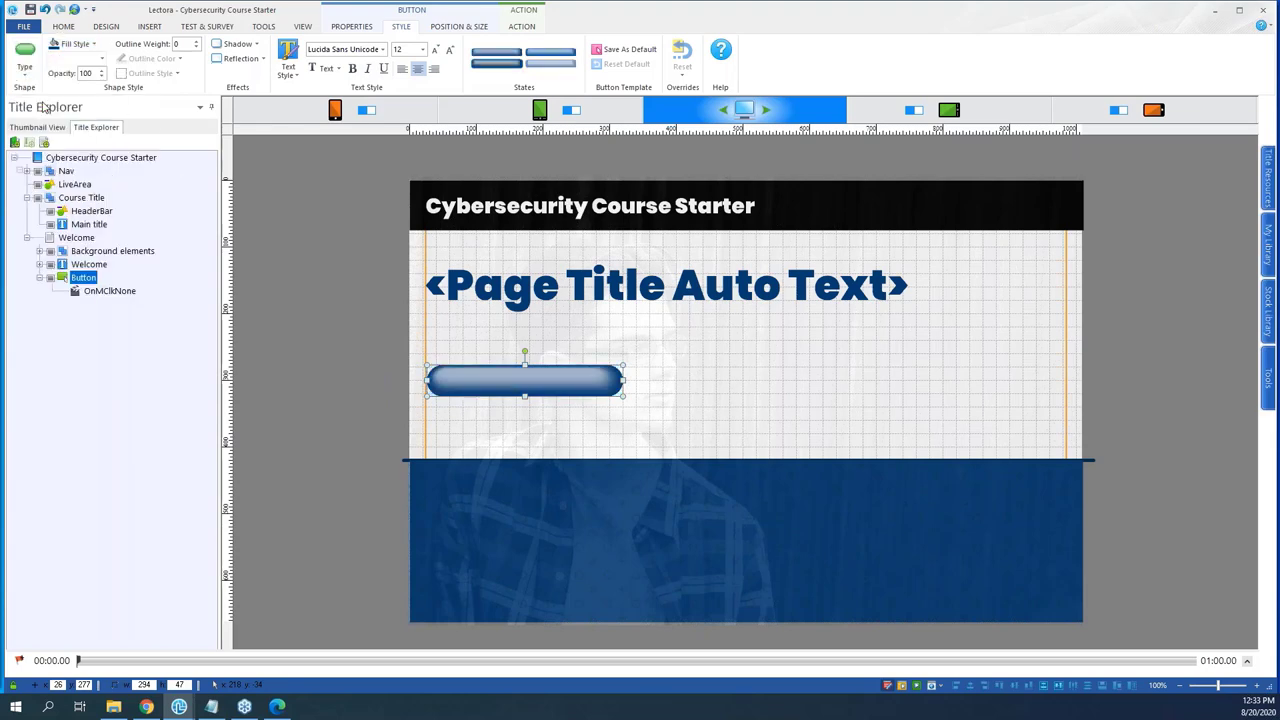
pyautogui.click(28, 62)
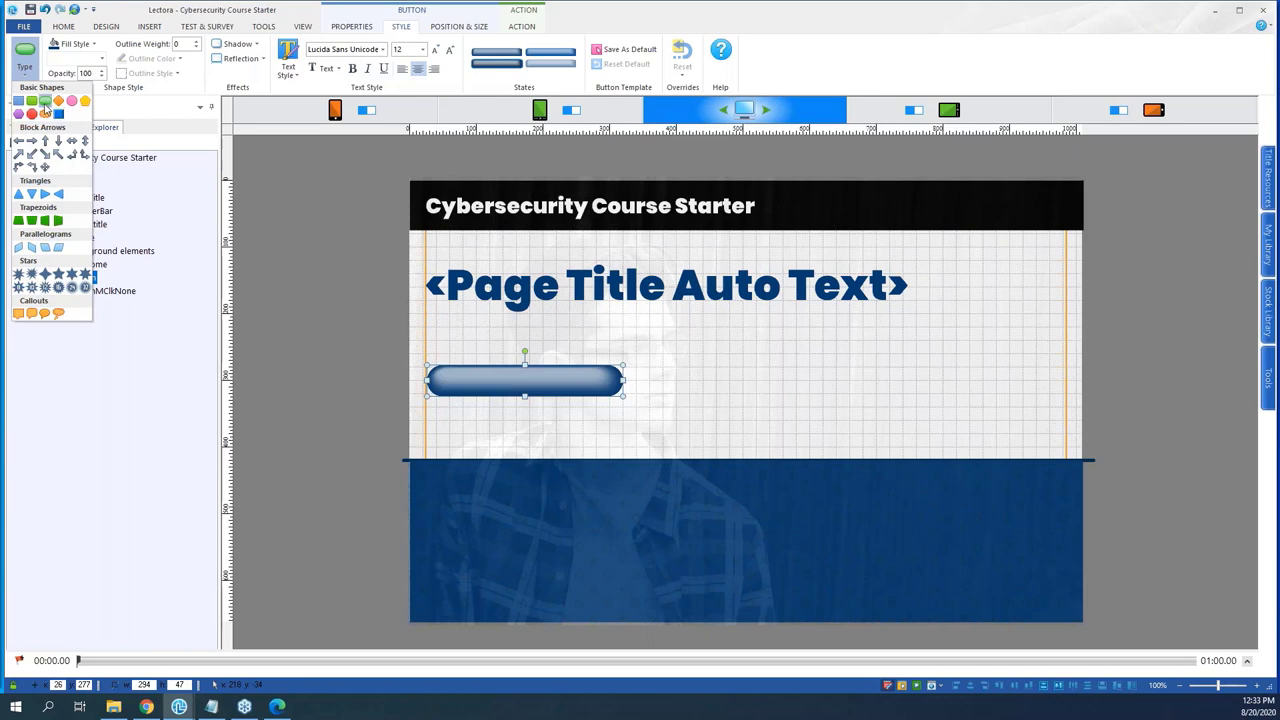
pyautogui.click(44, 104)
pyautogui.click(24, 60)
pyautogui.click(30, 102)
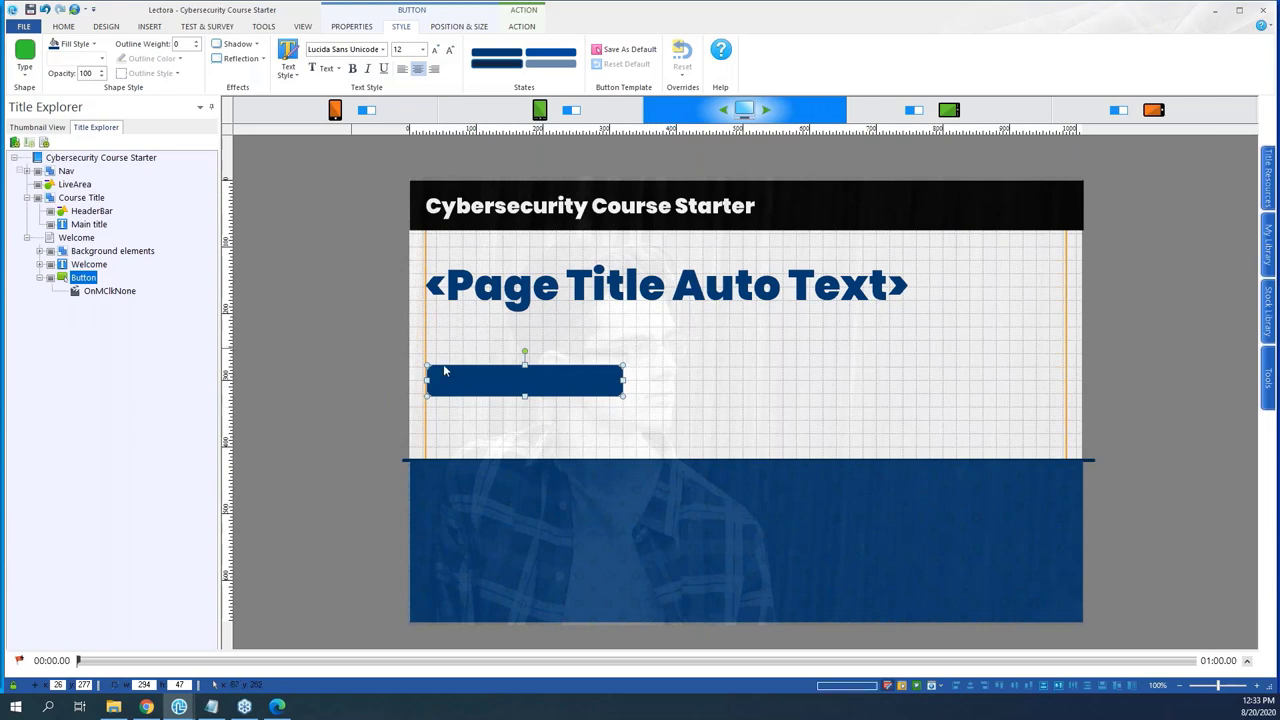
# - Round the button's corners fully into a pill shape and narrow it to about 194 px wide
pyautogui.click(505, 356)
pyautogui.click(465, 378)
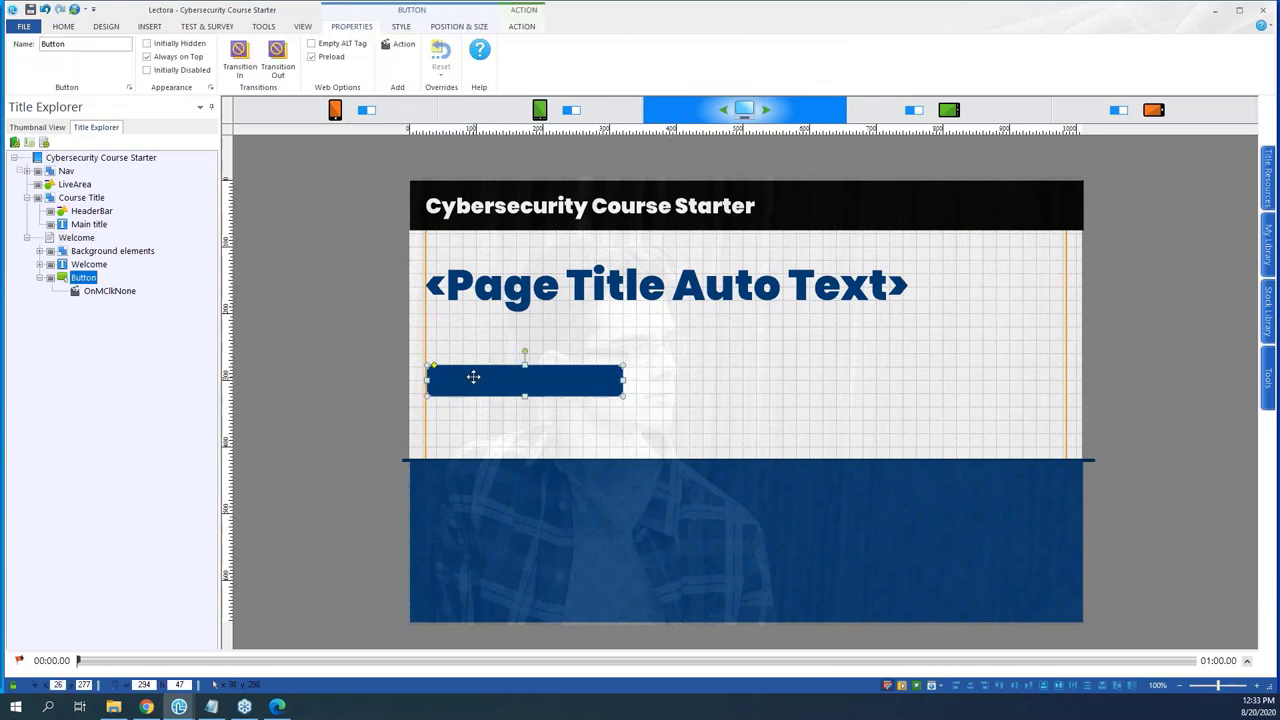
pyautogui.click(356, 366)
pyautogui.click(462, 376)
pyautogui.moveTo(441, 366); pyautogui.dragTo(442, 368)
pyautogui.keyDown('ctrl'); pyautogui.click(541, 386); pyautogui.keyUp('ctrl')
pyautogui.click(520, 383)
pyautogui.moveTo(611, 378); pyautogui.dragTo(556, 381)
pyautogui.click(360, 355)
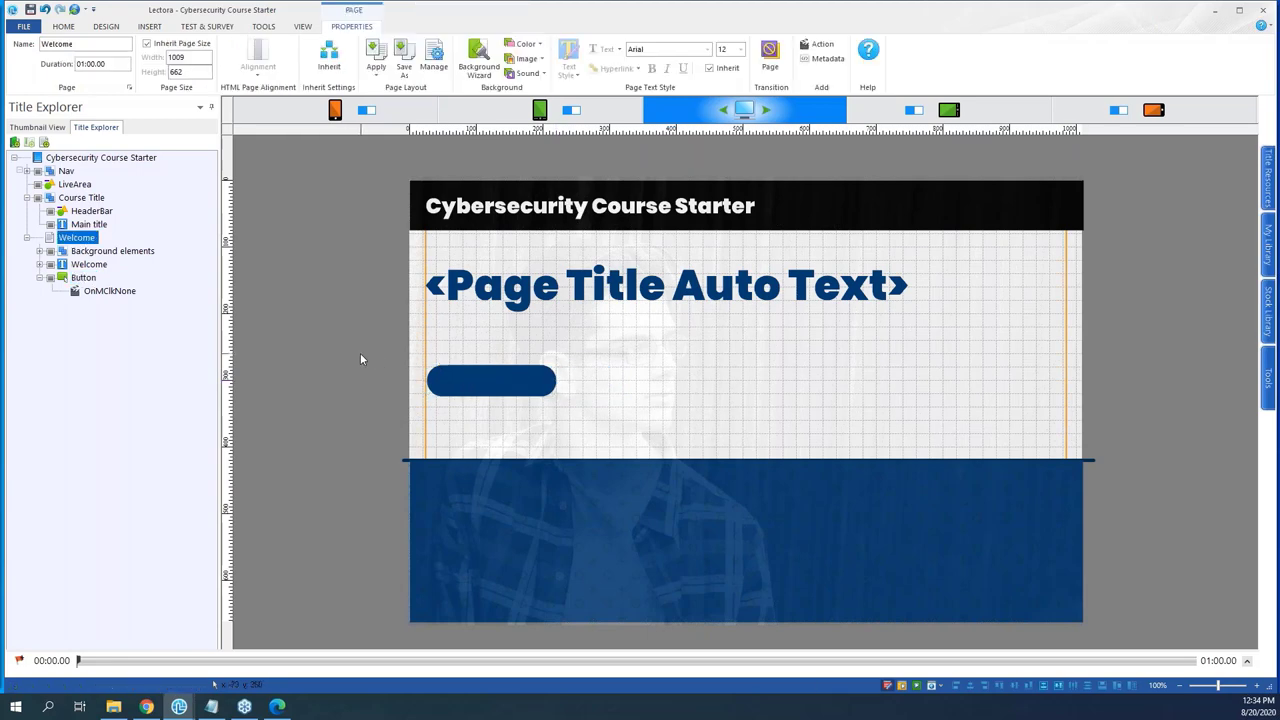
# - Examine the button's Normal, Over, Down and Disabled states without changing them
pyautogui.click(505, 380)
pyautogui.click(396, 27)
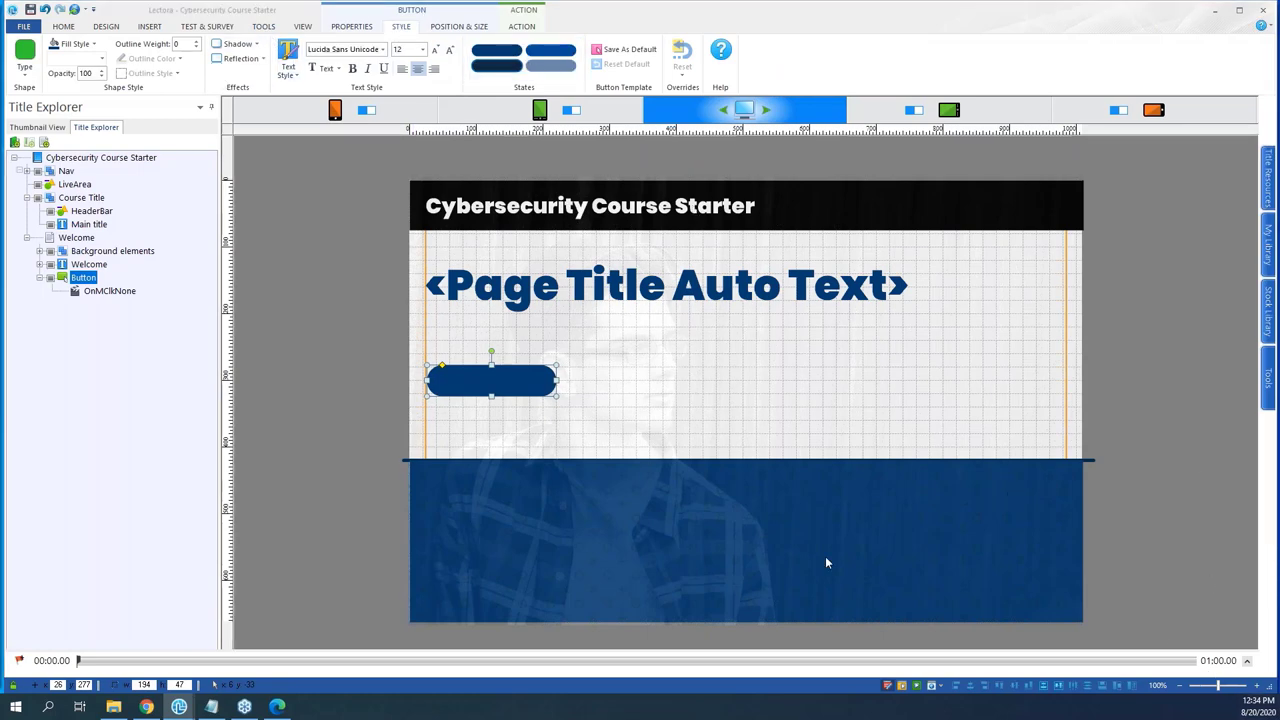
pyautogui.doubleClick(491, 380)
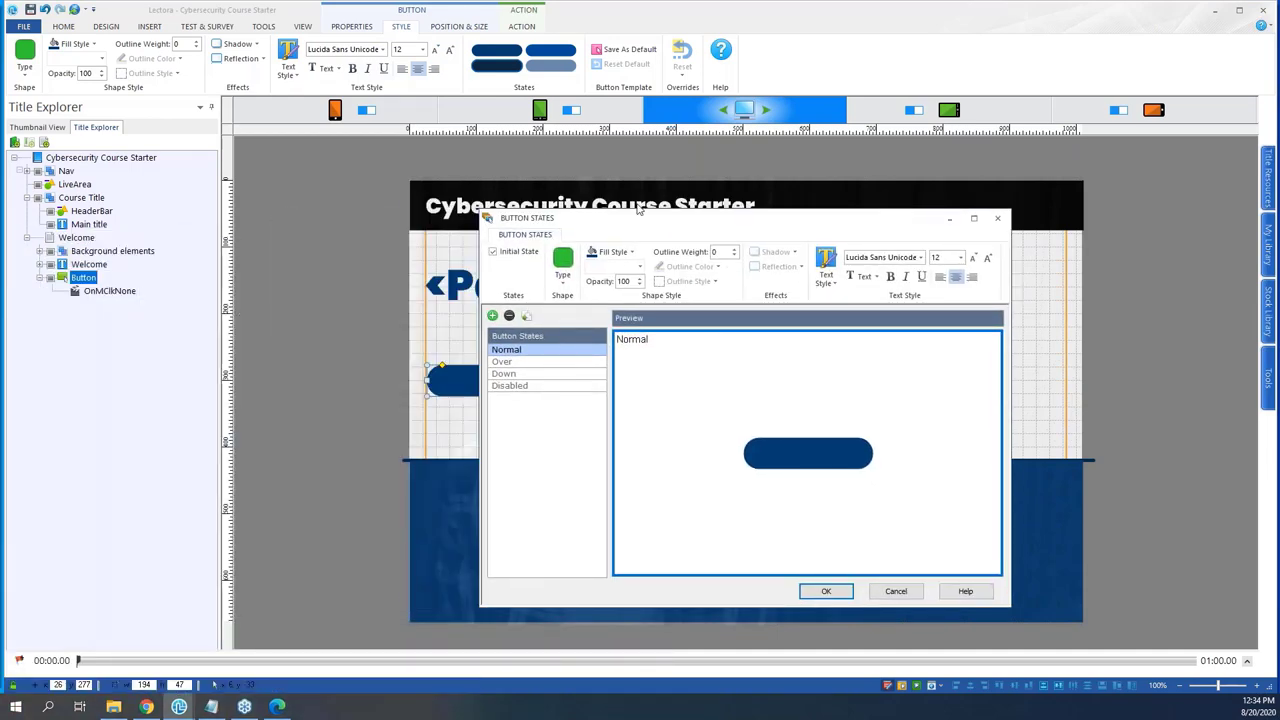
pyautogui.moveTo(746, 211); pyautogui.dragTo(902, 139)
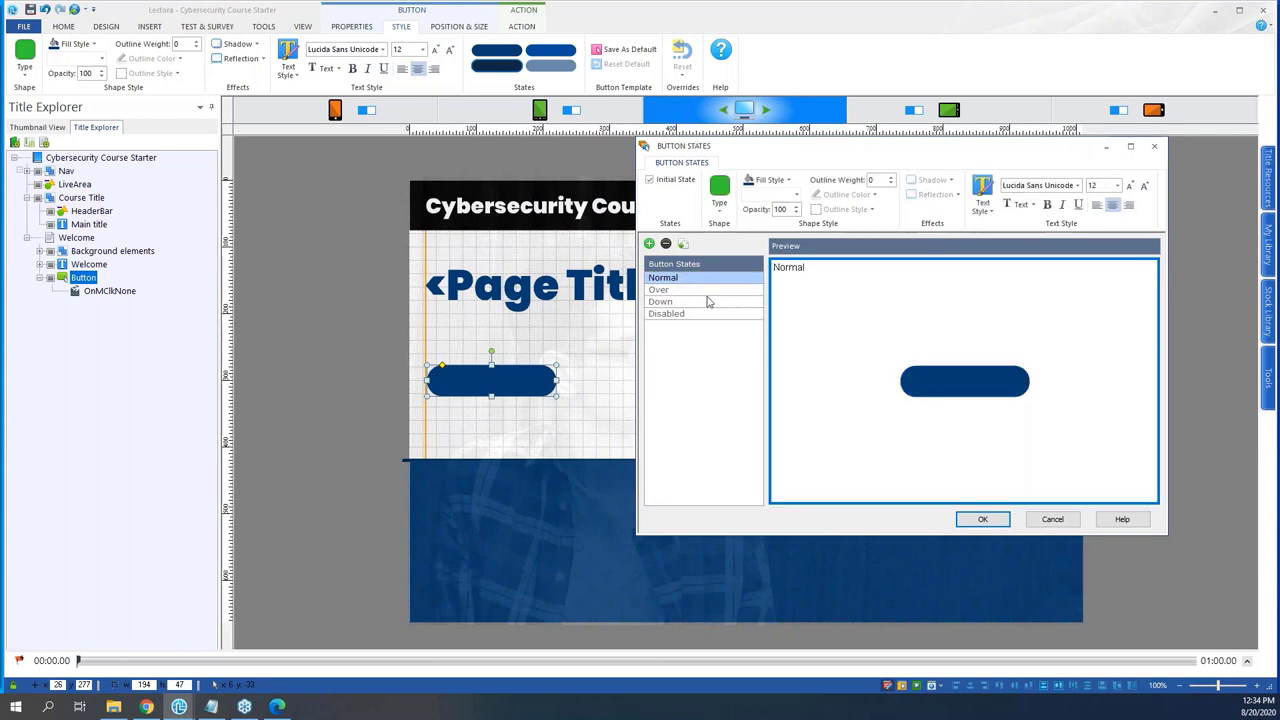
pyautogui.click(1053, 520)
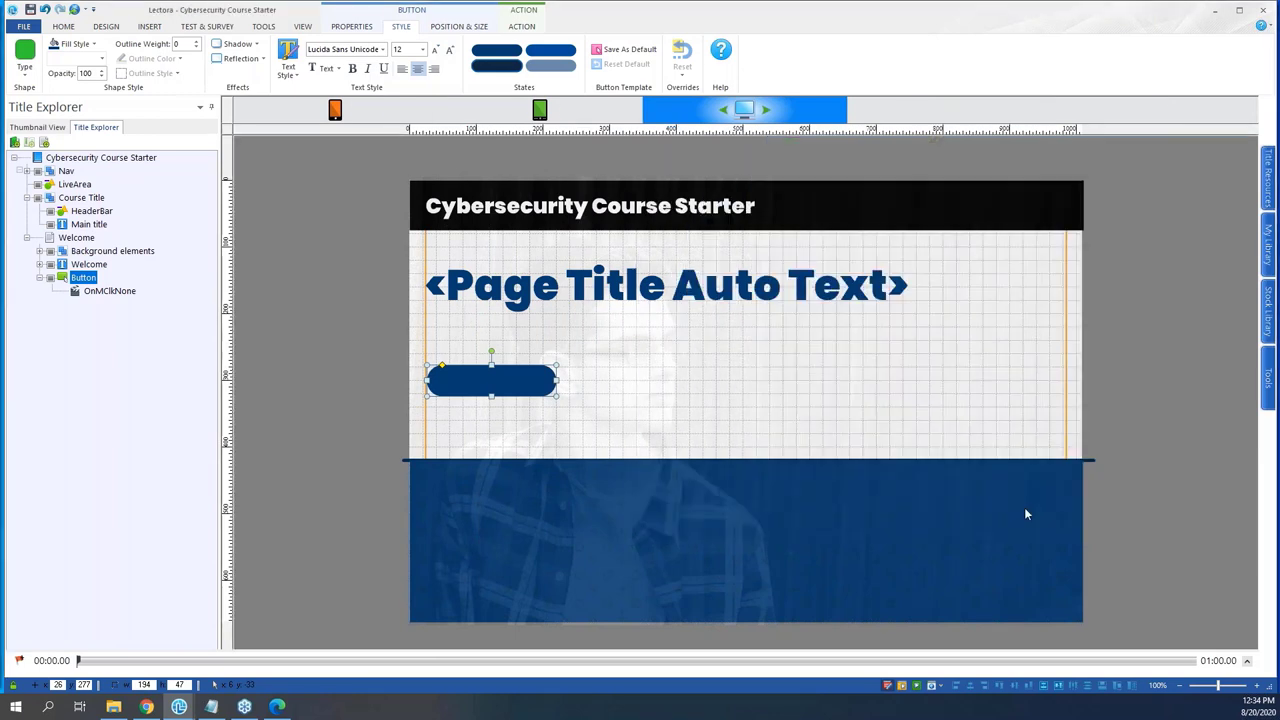
# - Label the button "Welcome"
pyautogui.doubleClick(474, 379)
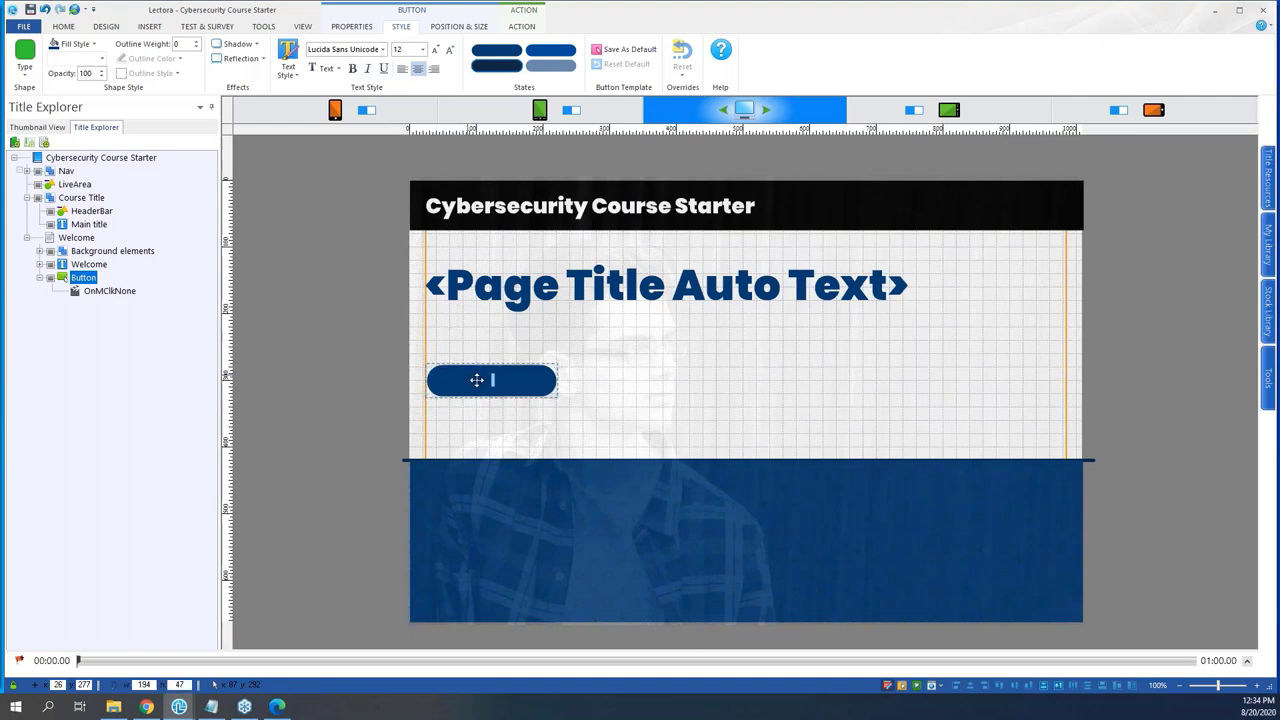
pyautogui.write('Welcome')
pyautogui.hotkey('ctrl', 'a')
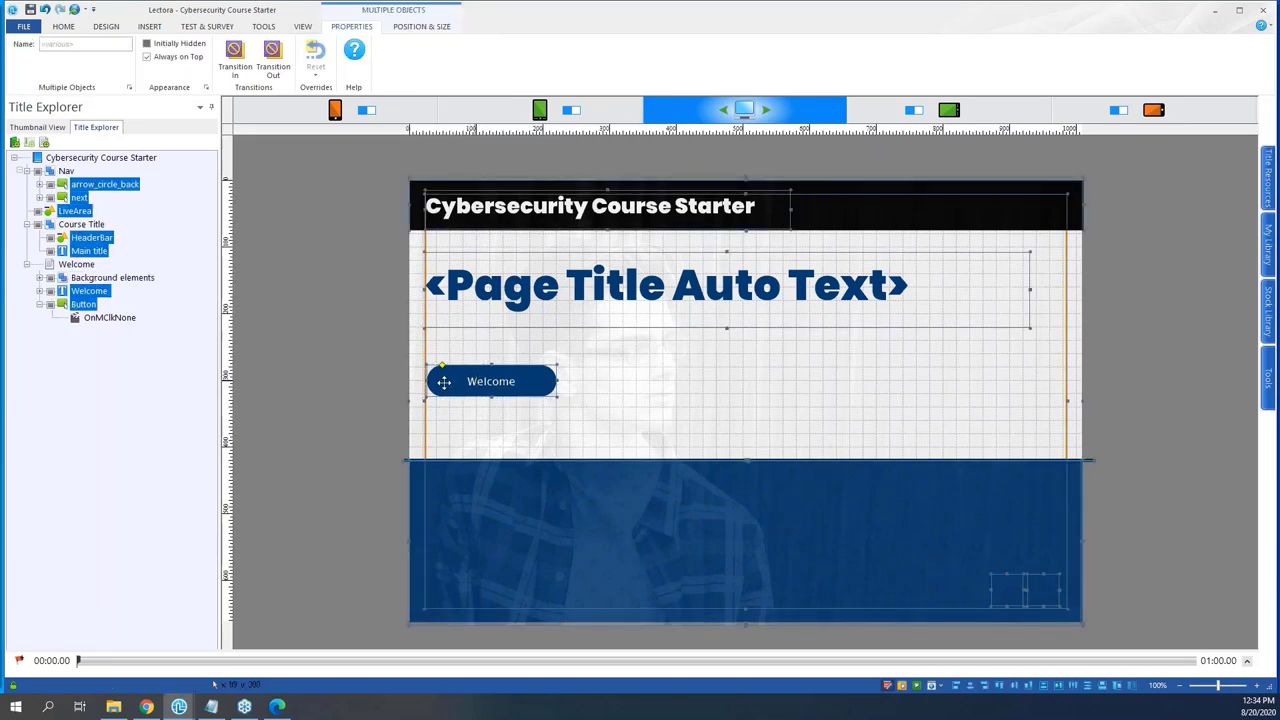
pyautogui.click(362, 372)
# - Replace the button's label with "Begin"
pyautogui.click(466, 377)
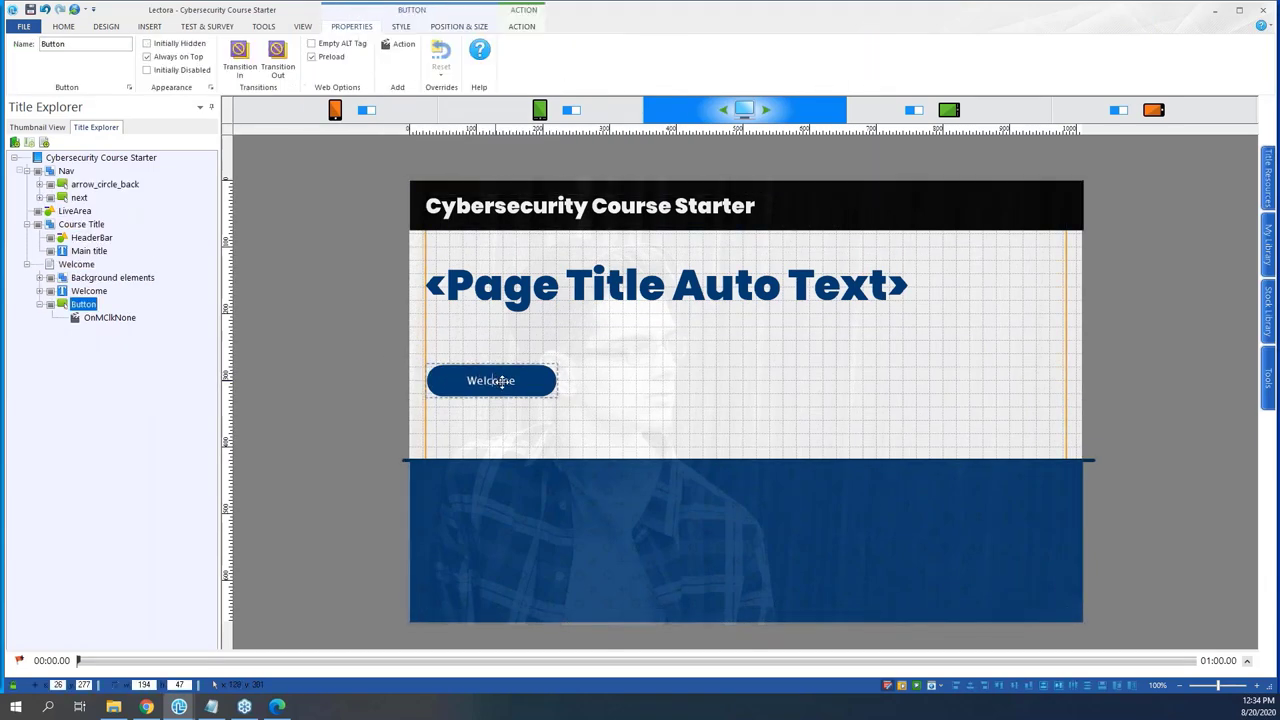
pyautogui.hotkey('shift', 'Left')
pyautogui.hotkey('shift', 'Left')
pyautogui.hotkey('shift', 'Left')
pyautogui.hotkey('shift', 'Left')
pyautogui.write('Begin')
# - Shift the Begin button to the right and move it back against the left guide
pyautogui.click(506, 392)
pyautogui.moveTo(507, 391); pyautogui.dragTo(540, 392)
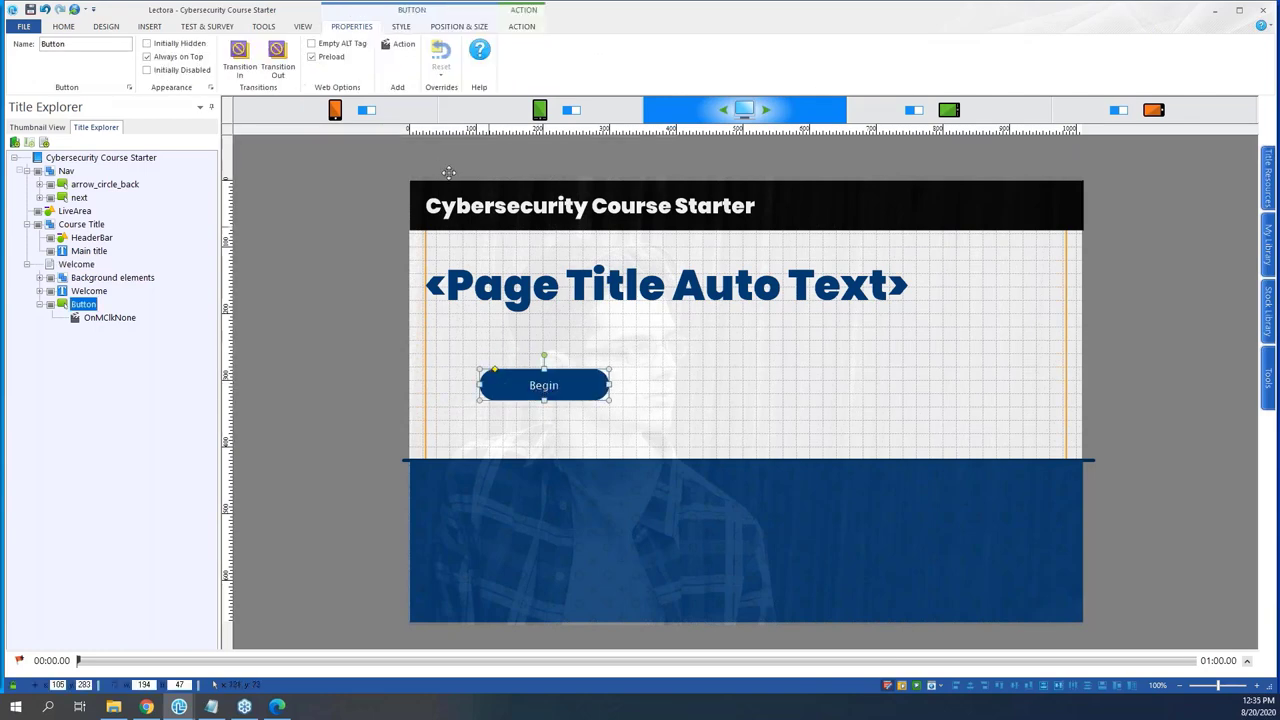
pyautogui.click(372, 372)
pyautogui.click(587, 386)
pyautogui.moveTo(587, 386); pyautogui.dragTo(537, 382)
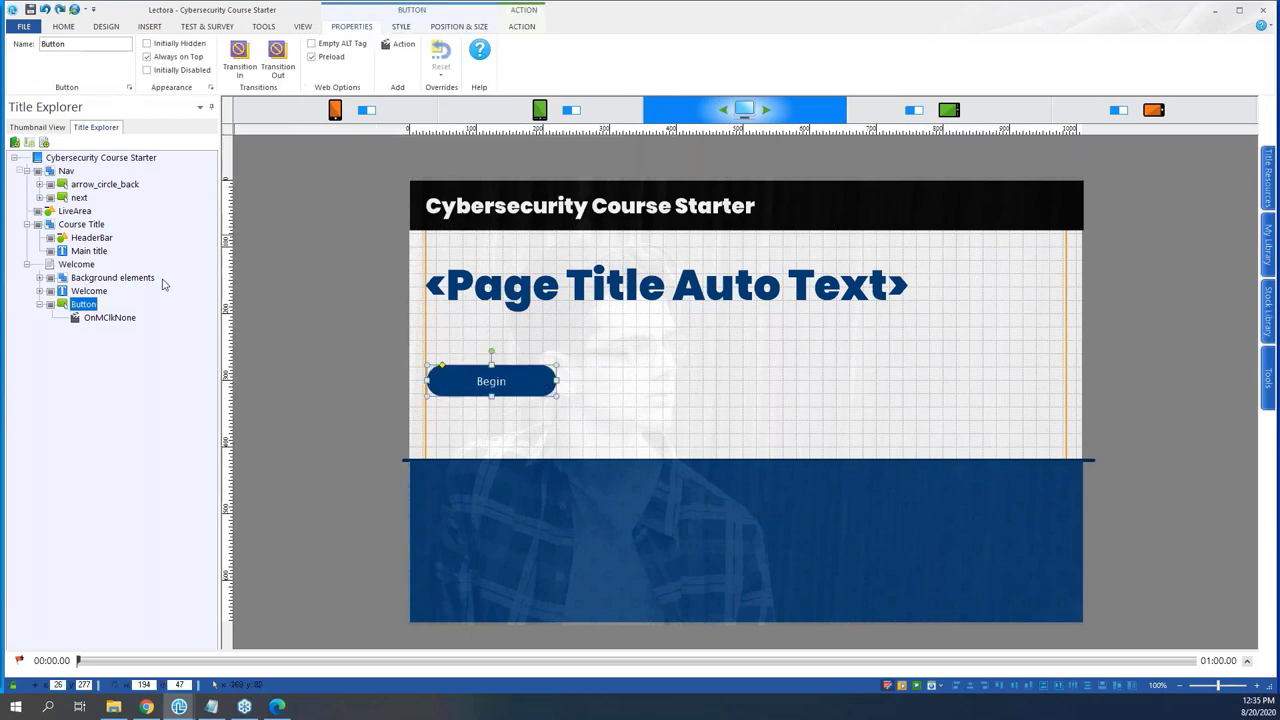
# - Collapse the Button entry in the title tree and select the Background elements group
pyautogui.click(40, 305)
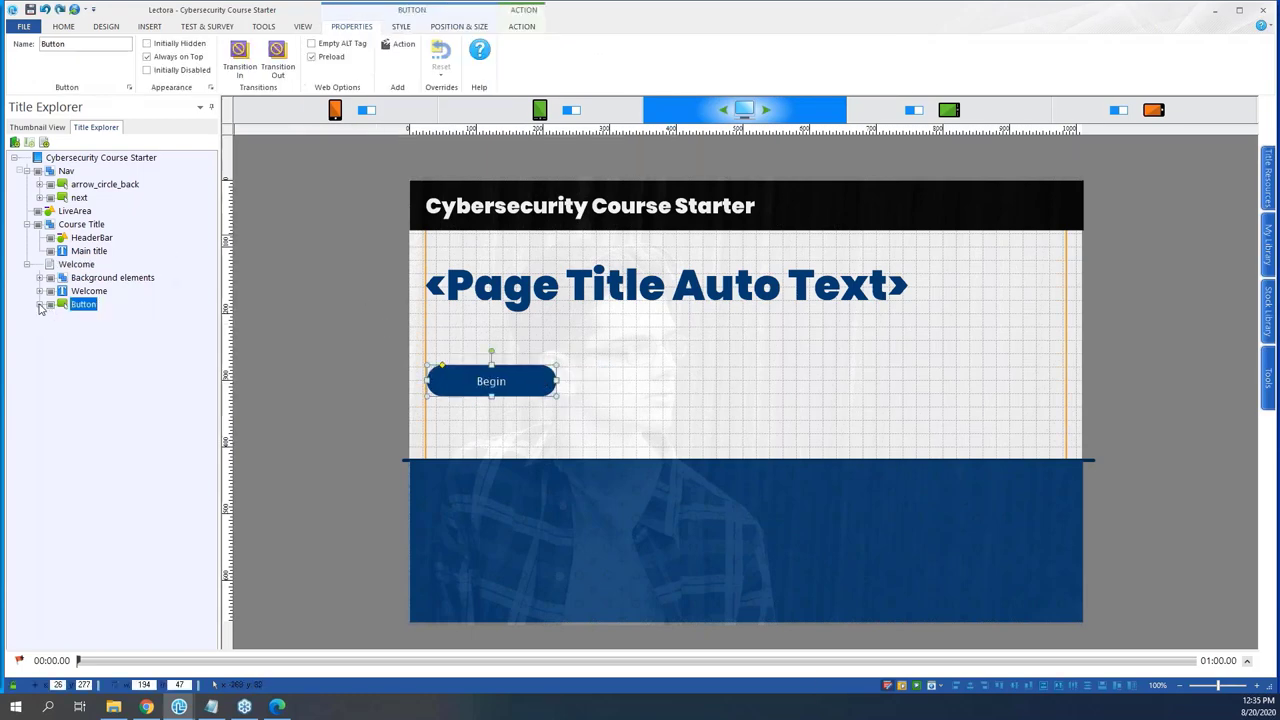
pyautogui.click(120, 278)
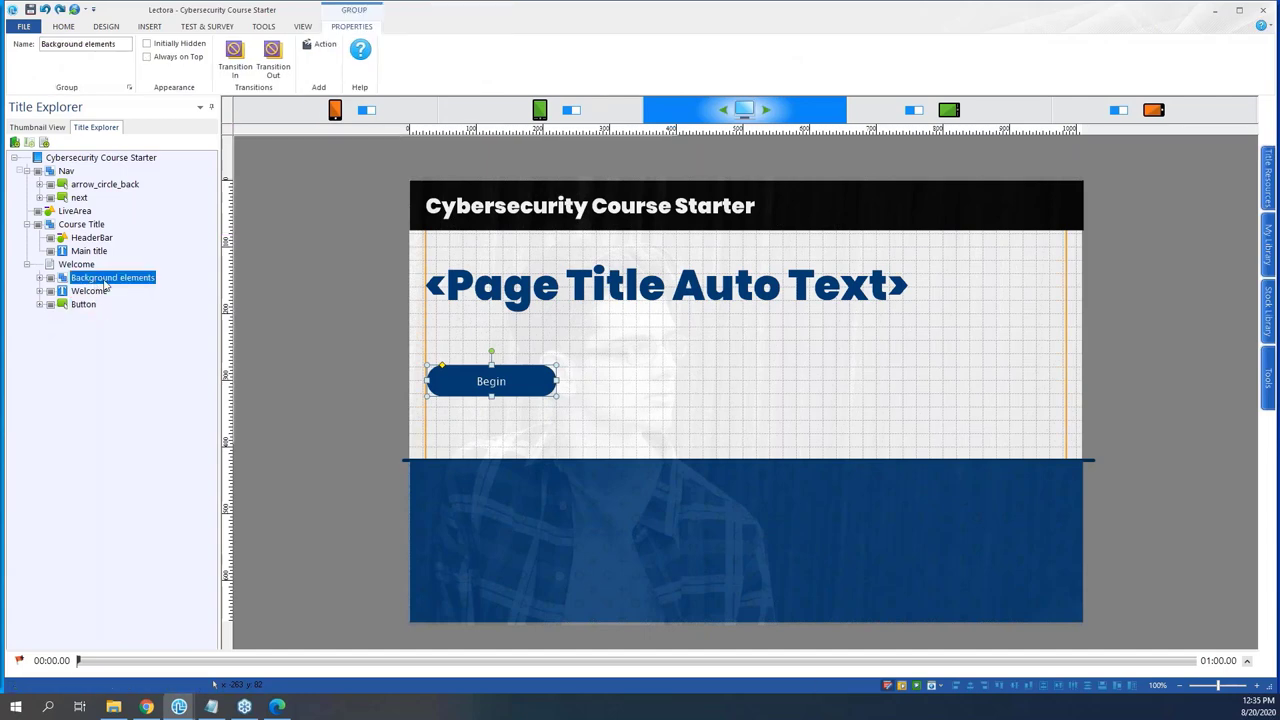
# - Select the Background elements group and expand it in the title tree
pyautogui.click(329, 312)
pyautogui.click(113, 277)
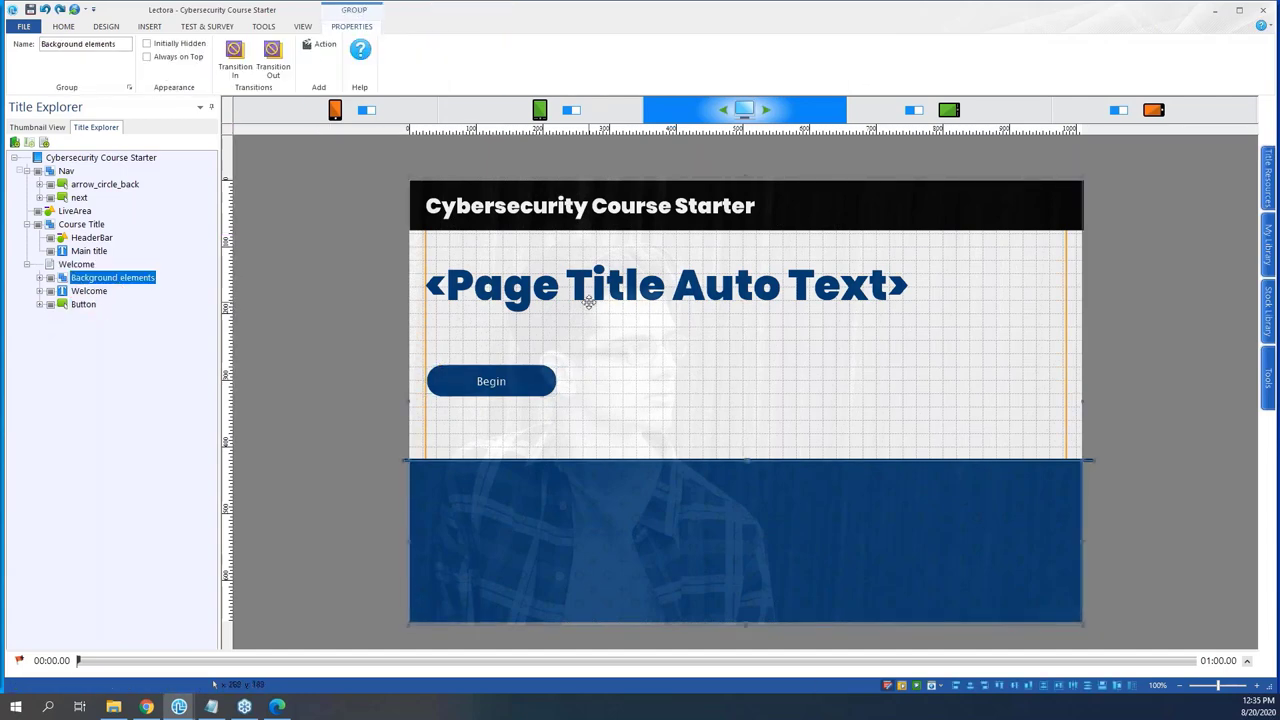
pyautogui.click(39, 278)
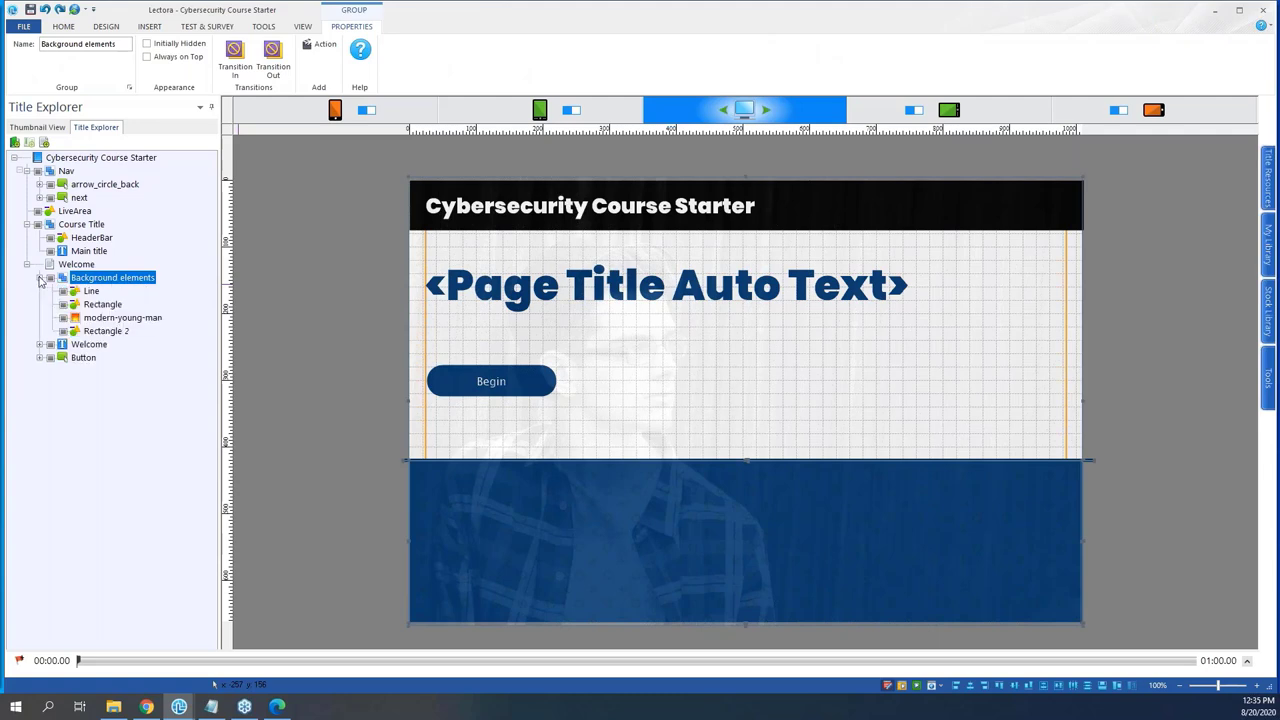
# - Try shifting the blue Rectangle in the Background elements group to the right, and restore its original position
pyautogui.click(100, 305)
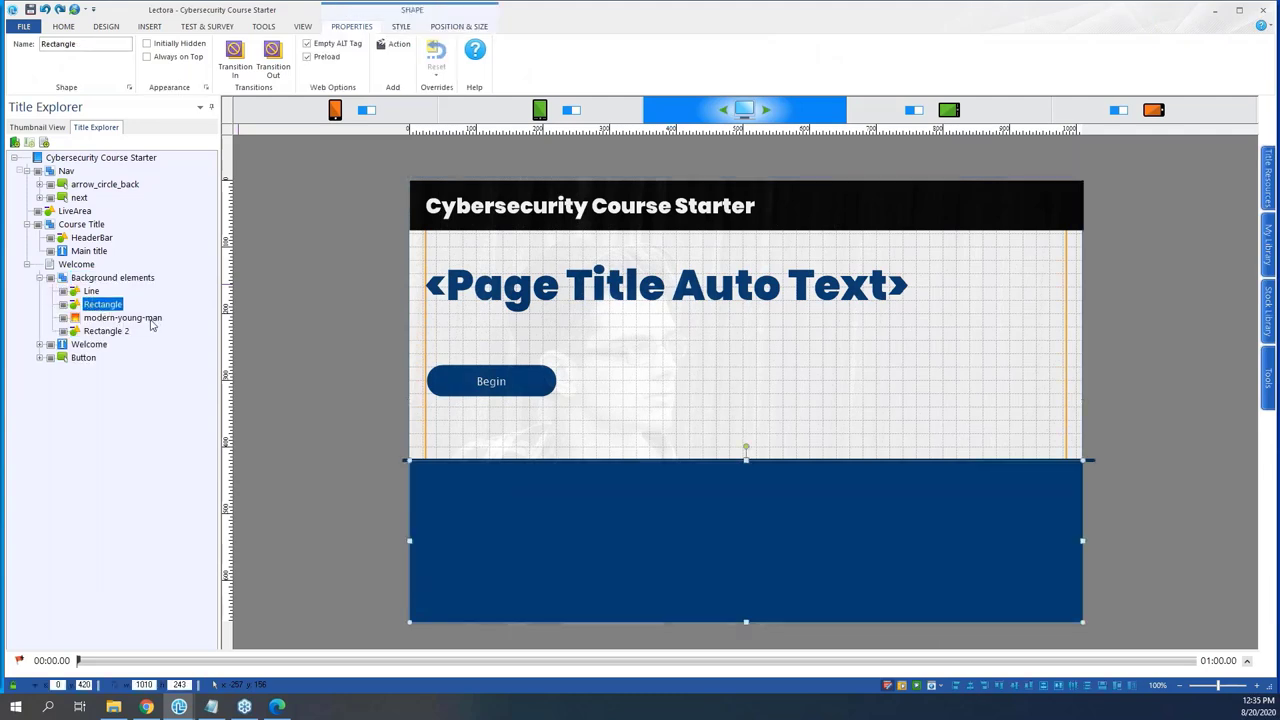
pyautogui.moveTo(593, 551); pyautogui.dragTo(678, 549)
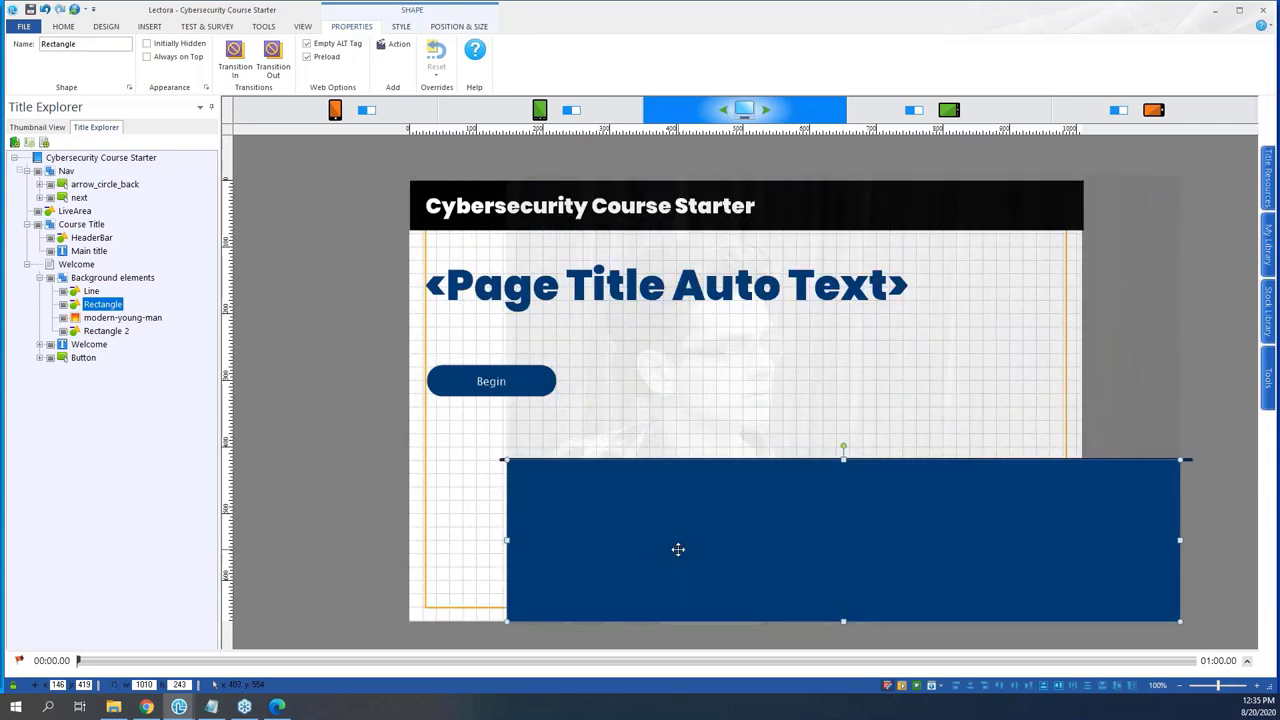
pyautogui.click(338, 512)
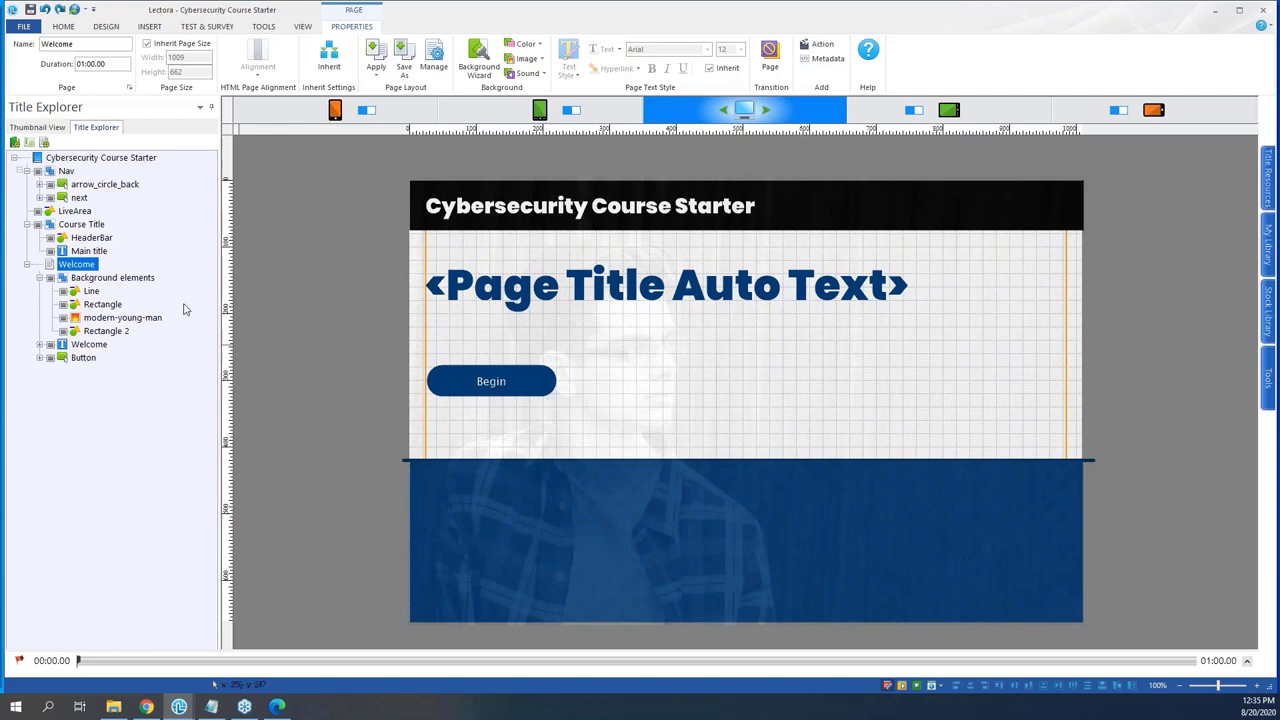
# - Try moving the modern-young-man image to the right across the page, and undo the move
pyautogui.click(102, 318)
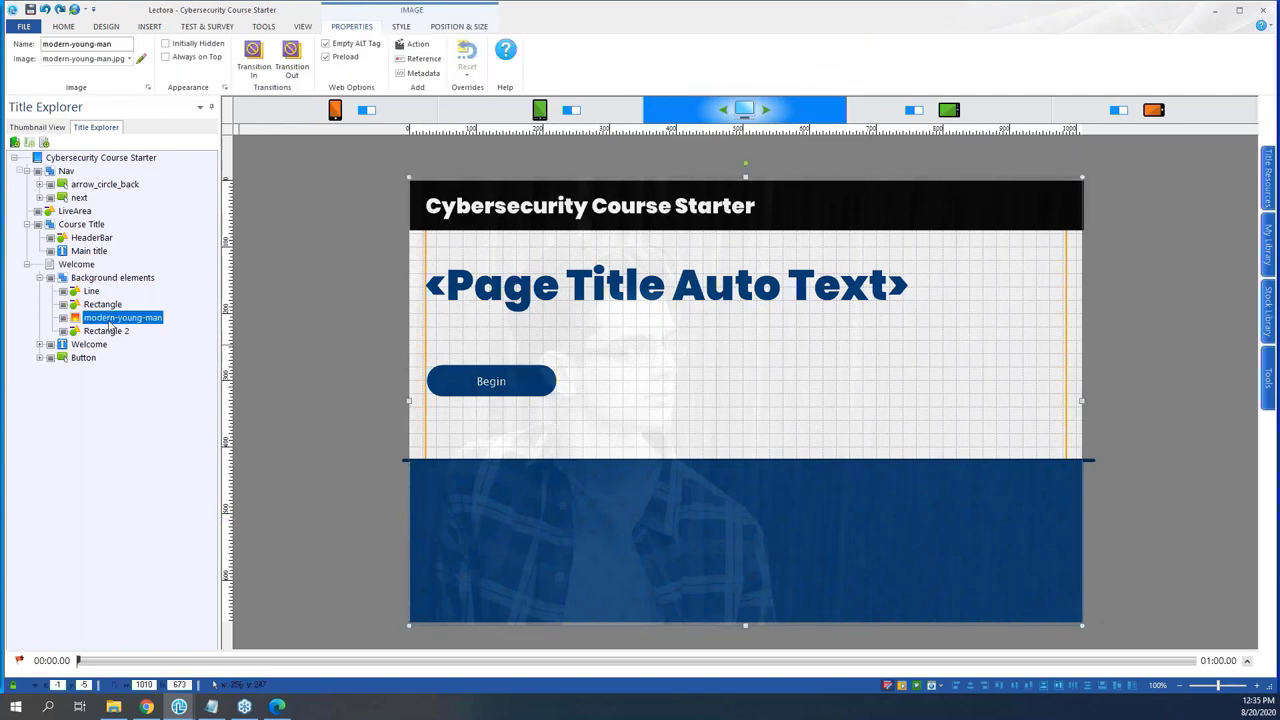
pyautogui.press('alt')
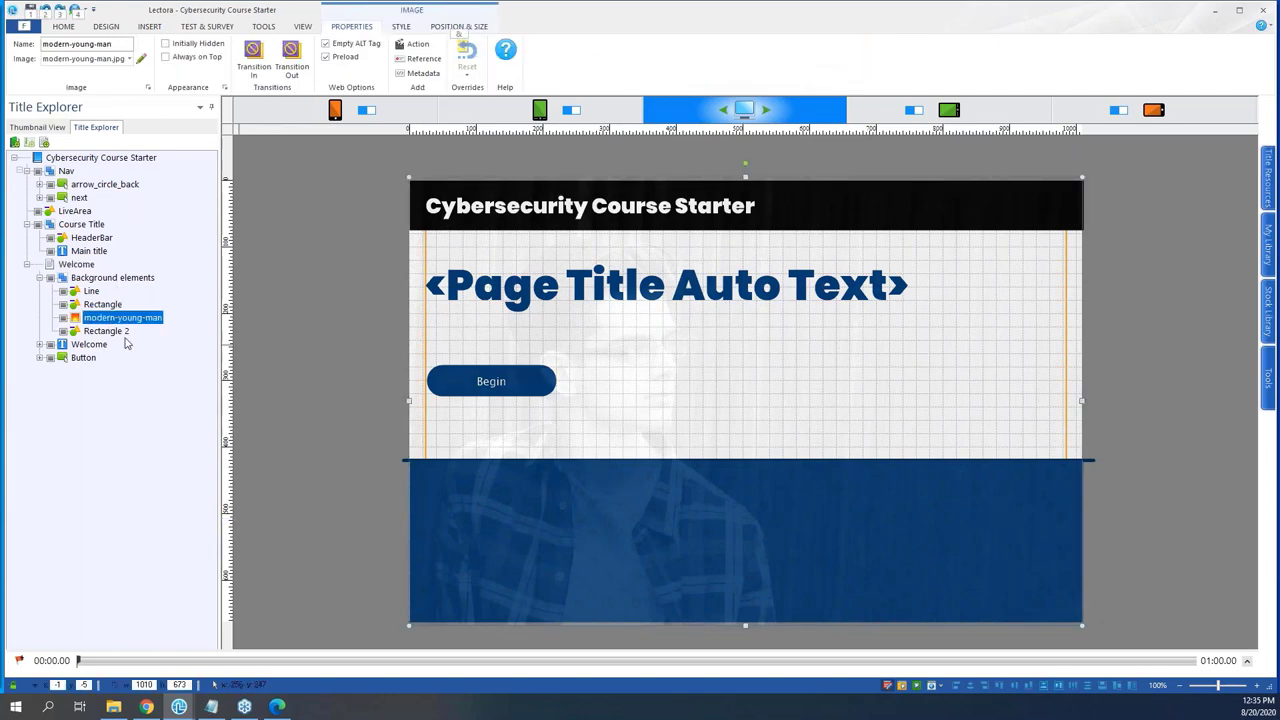
pyautogui.moveTo(428, 507); pyautogui.dragTo(802, 507)
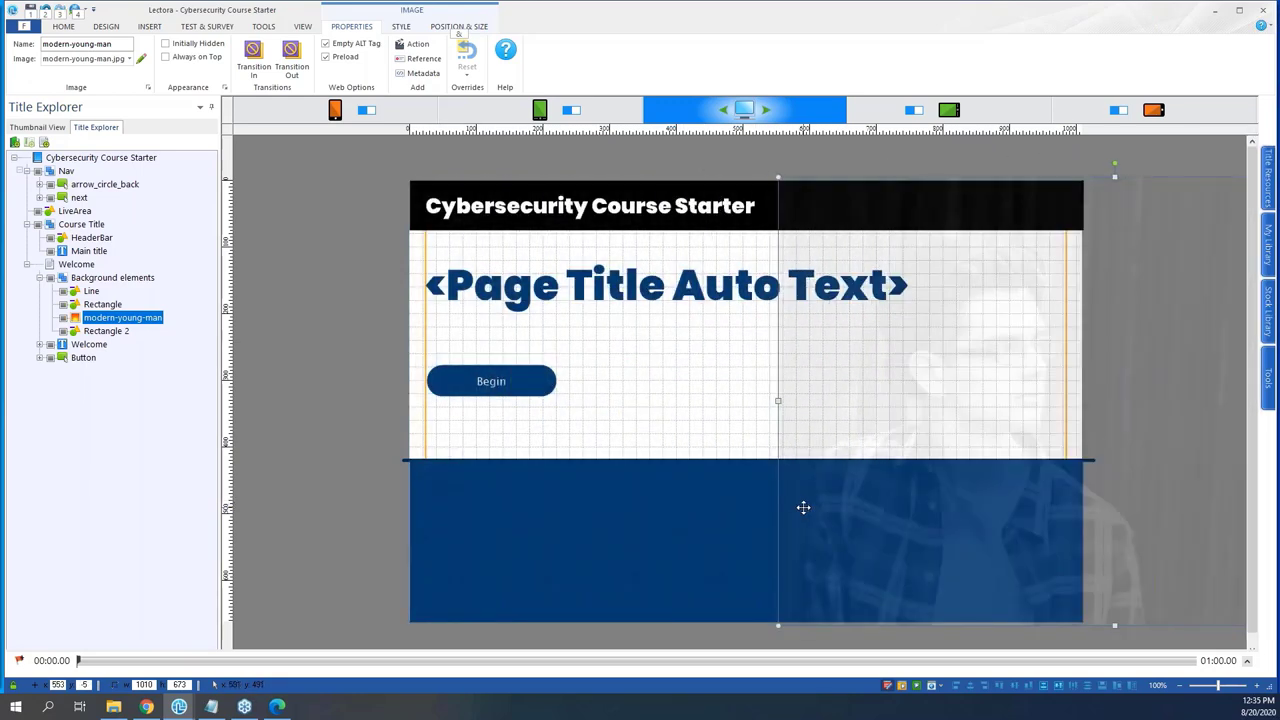
pyautogui.hotkey('ctrl', 'z')
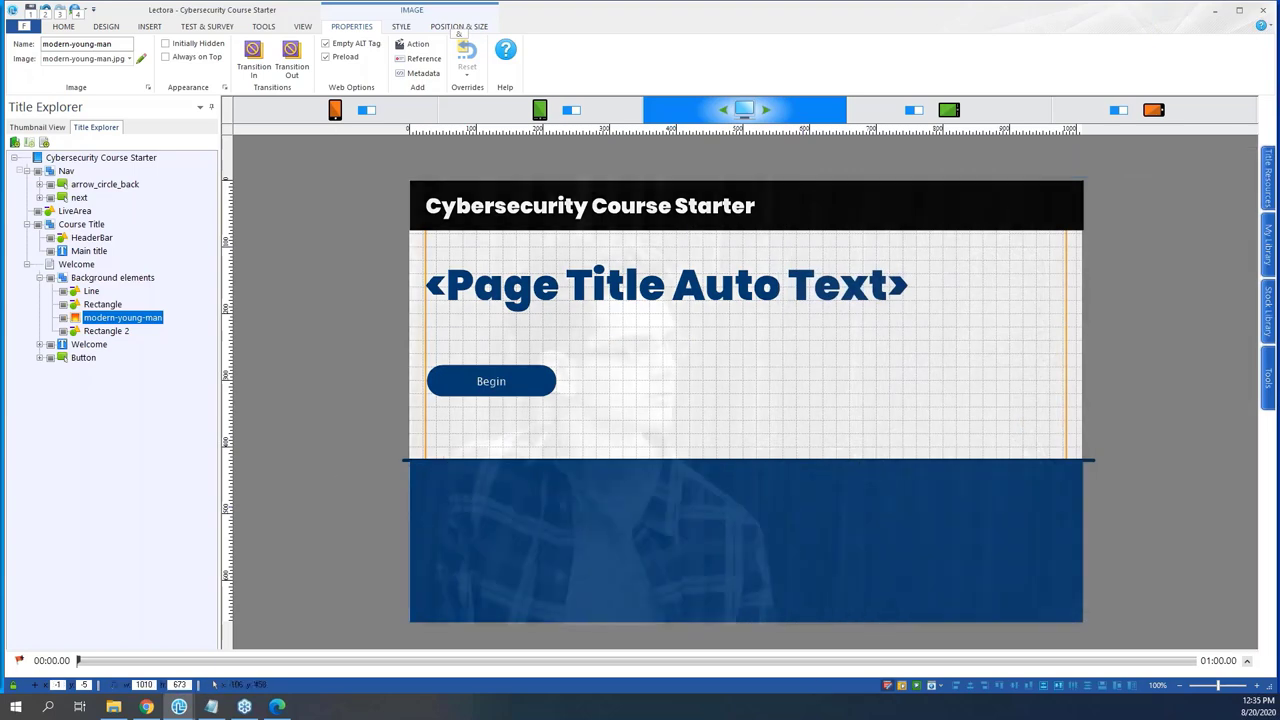
pyautogui.click(356, 510)
# - Try moving the patterned Rectangle 2 overlay to the right, and put it back in place
pyautogui.click(446, 500)
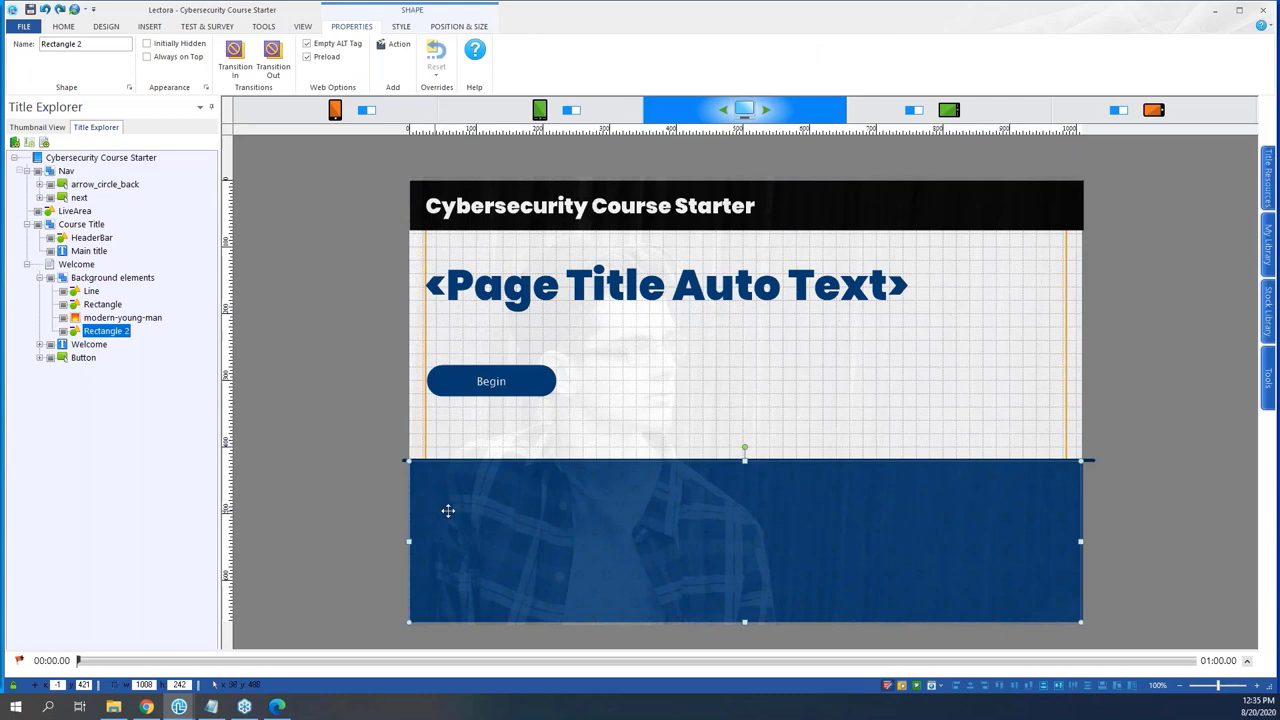
pyautogui.moveTo(456, 510); pyautogui.dragTo(786, 508)
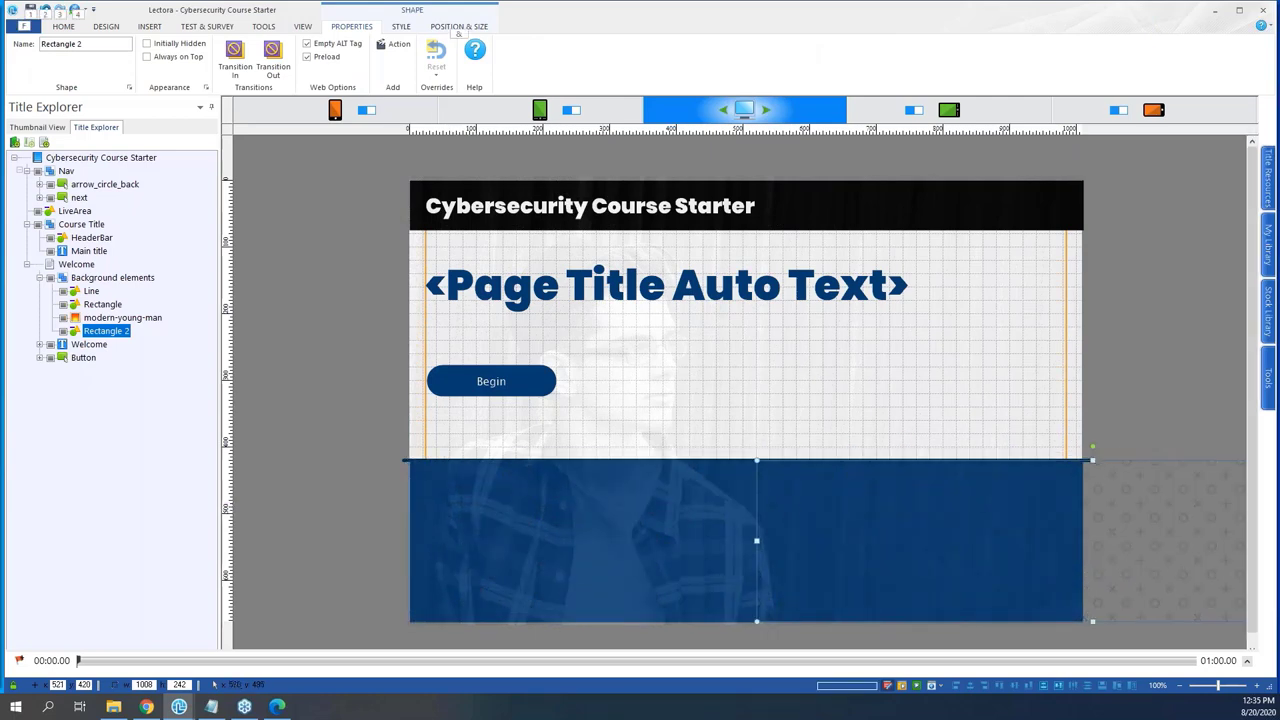
pyautogui.click(88, 346)
# - Set the Begin button's label font to Poppins
pyautogui.click(90, 360)
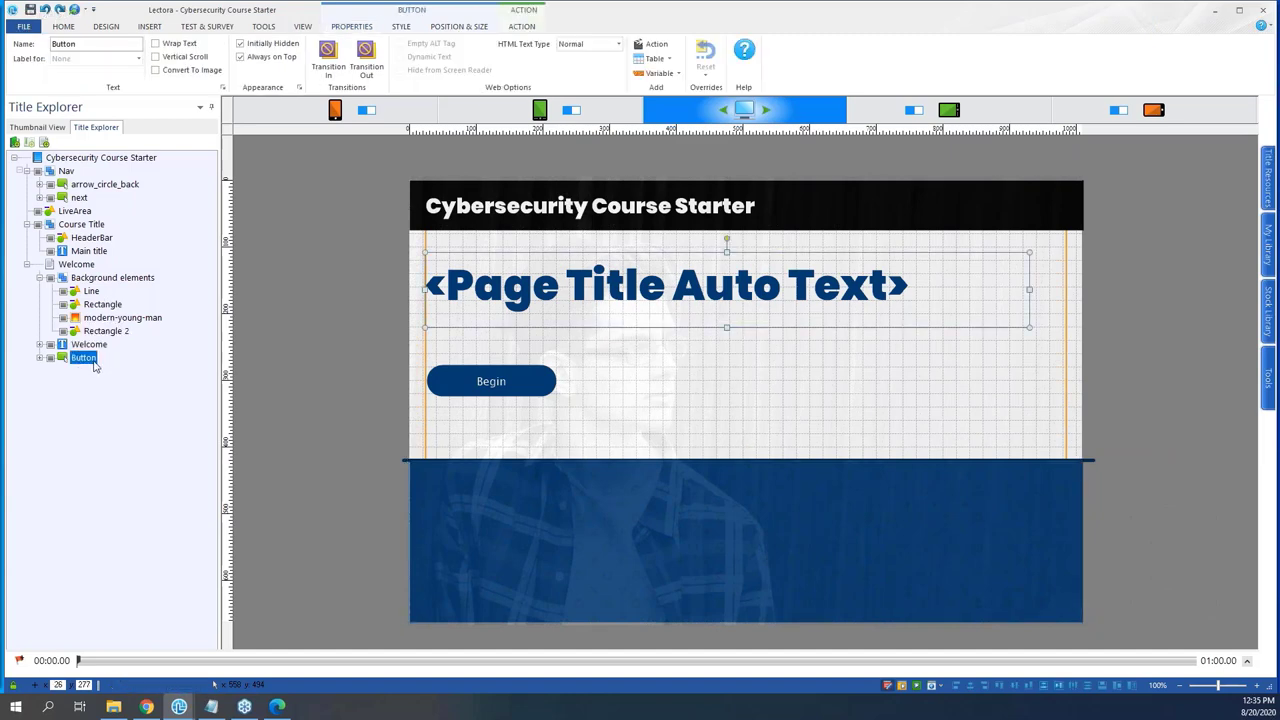
pyautogui.click(396, 30)
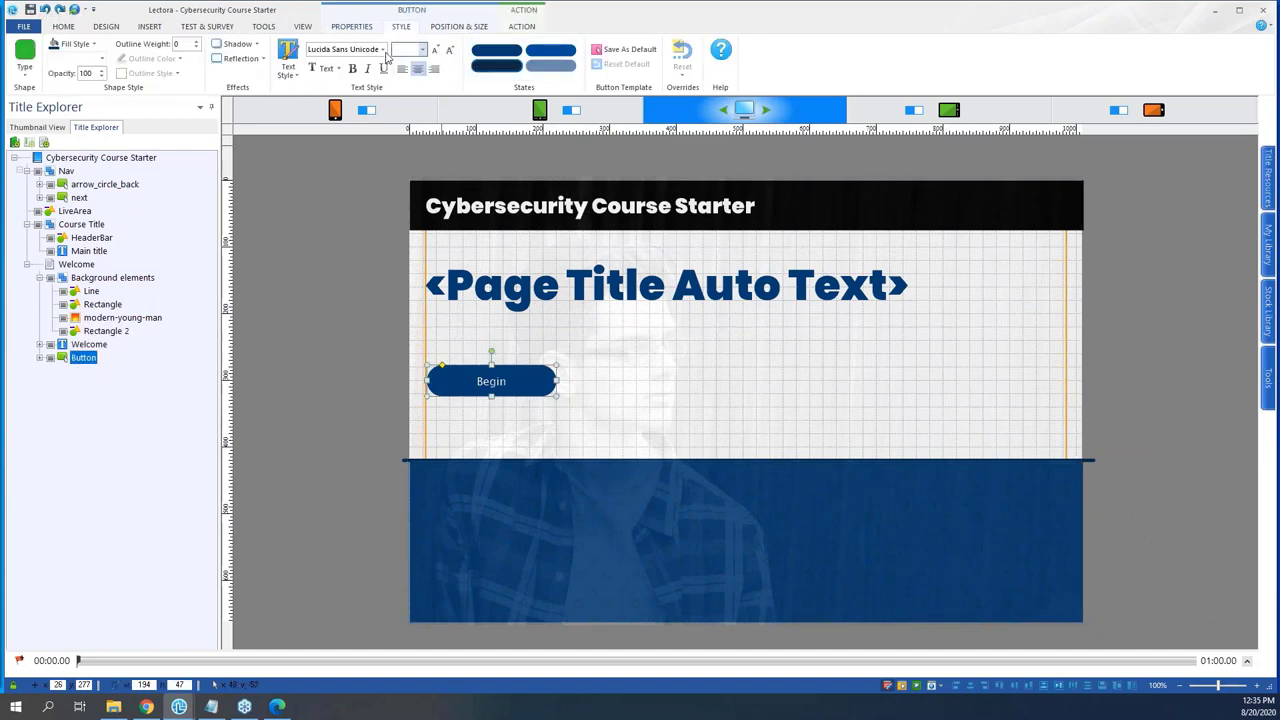
pyautogui.click(372, 52)
pyautogui.write('Poor Richard')
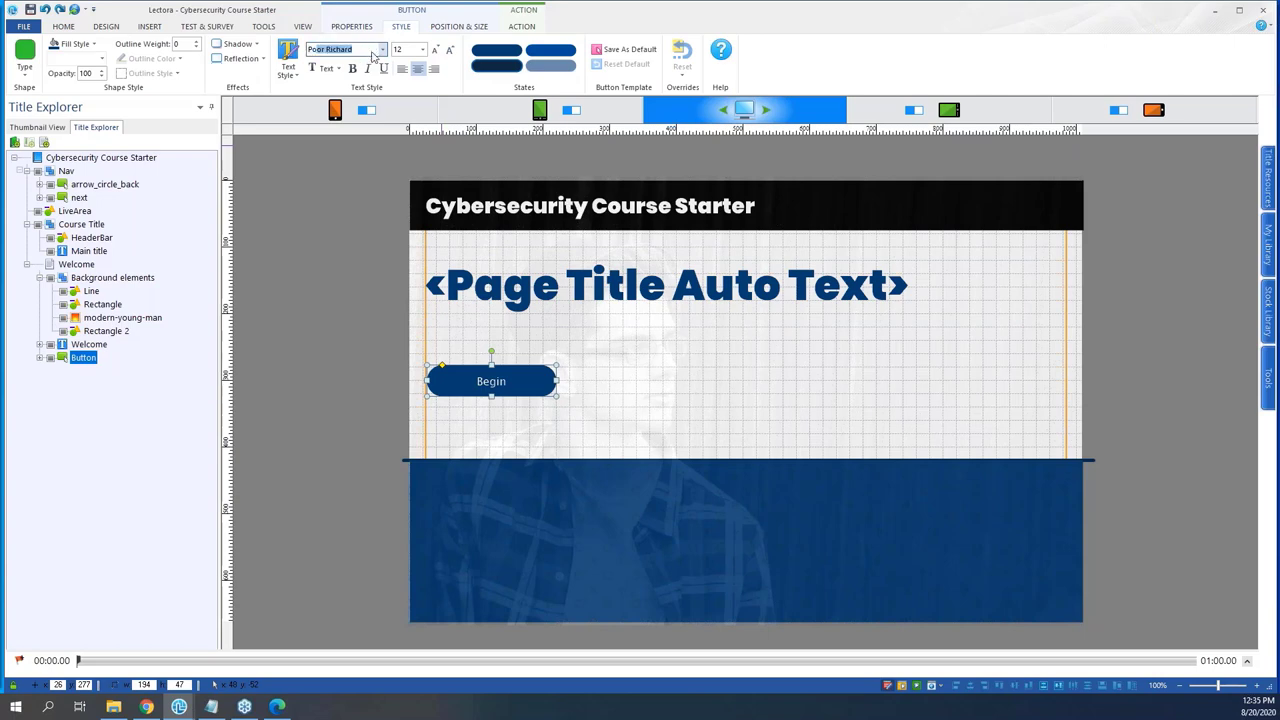
pyautogui.click(382, 52)
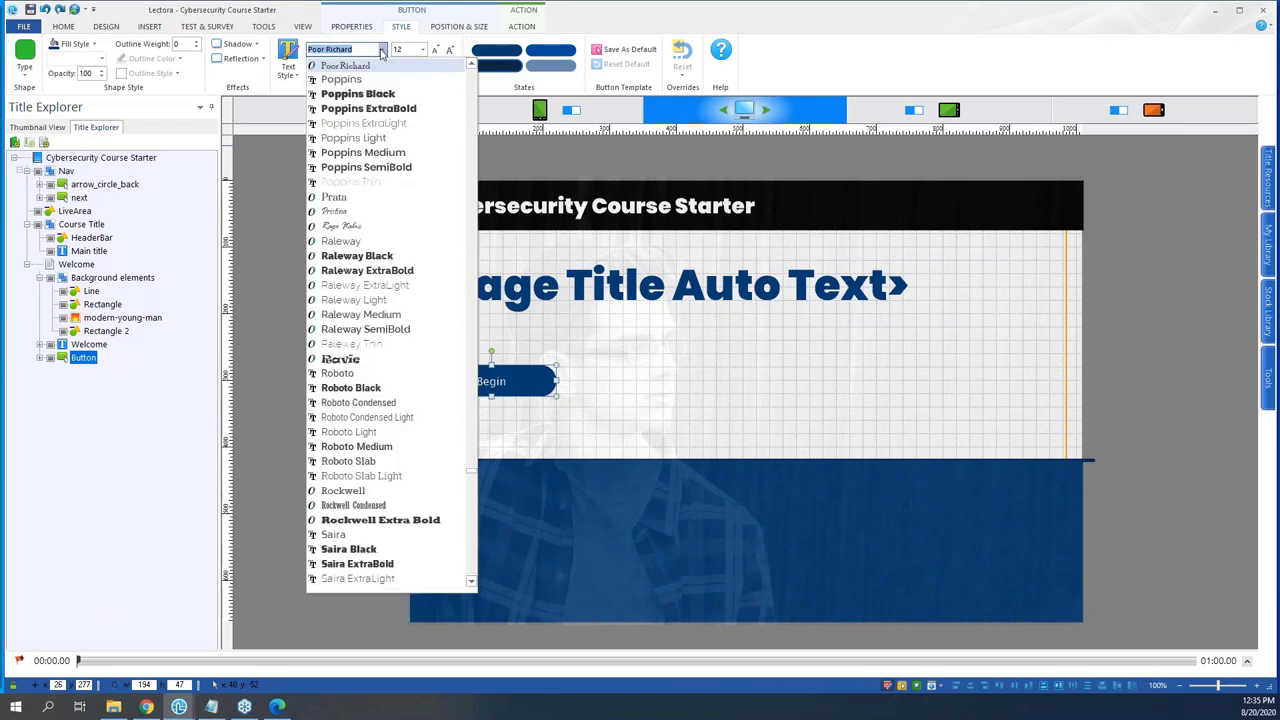
pyautogui.click(387, 82)
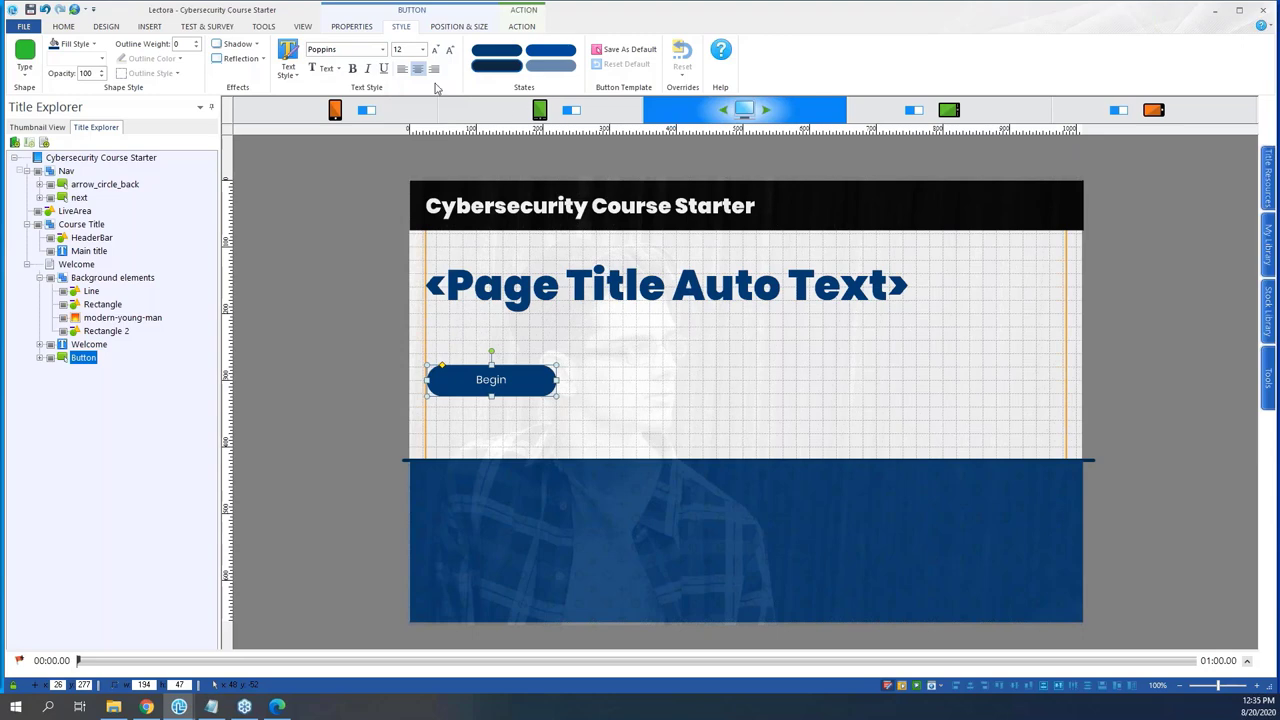
# - Make the Begin button's label bold and set its font size to 14
pyautogui.click(352, 68)
pyautogui.click(423, 50)
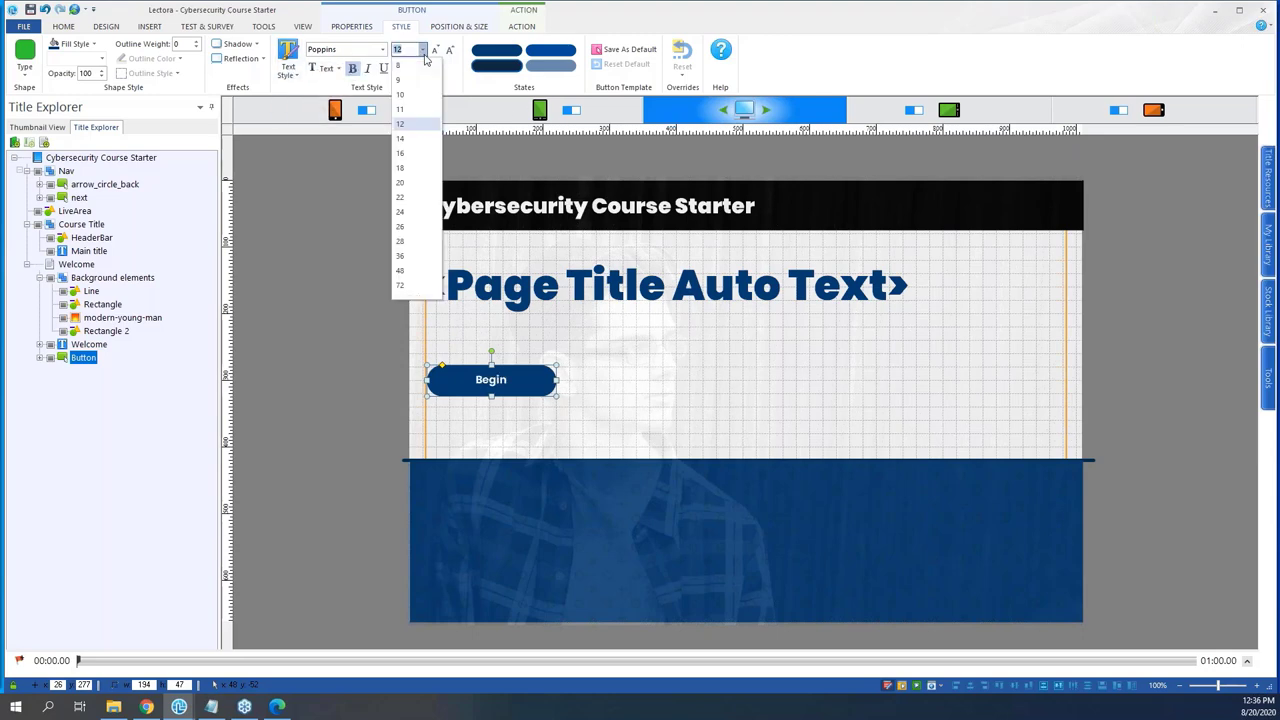
pyautogui.click(406, 139)
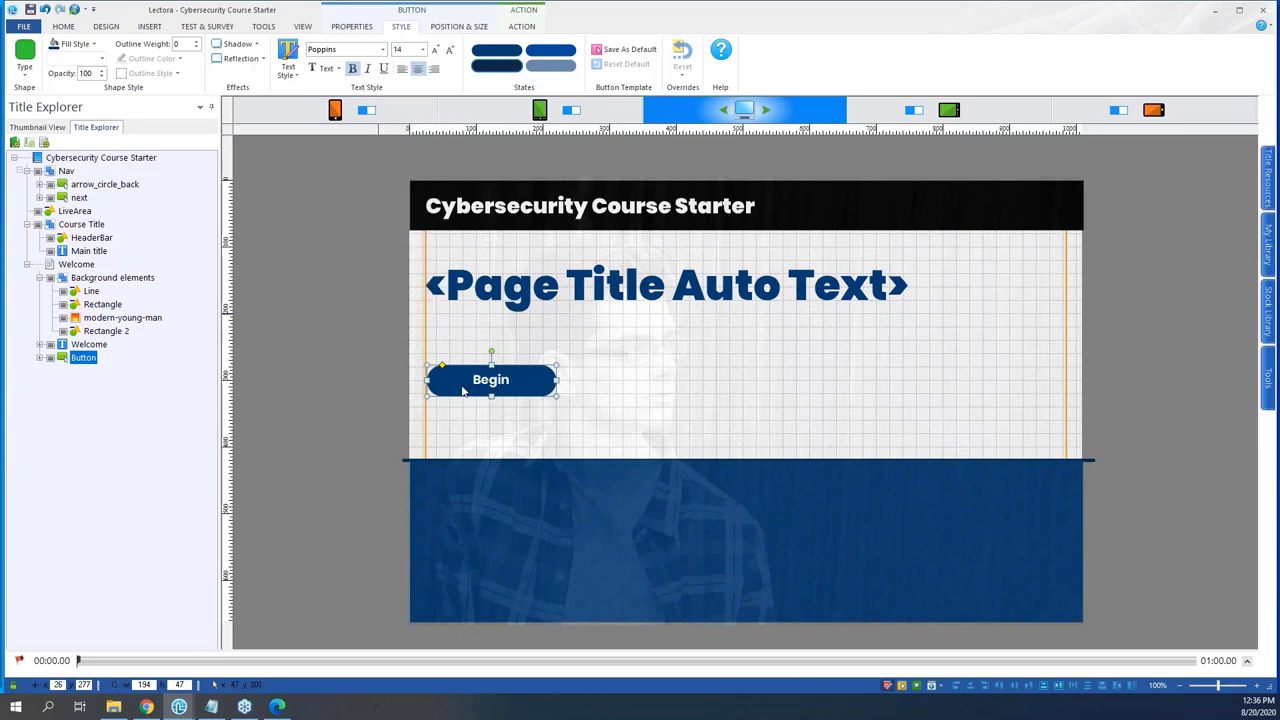
# - Open the Begin button's states and give the Over state a custom fill in the saved light grey-blue colour
pyautogui.click(364, 365)
pyautogui.click(444, 381)
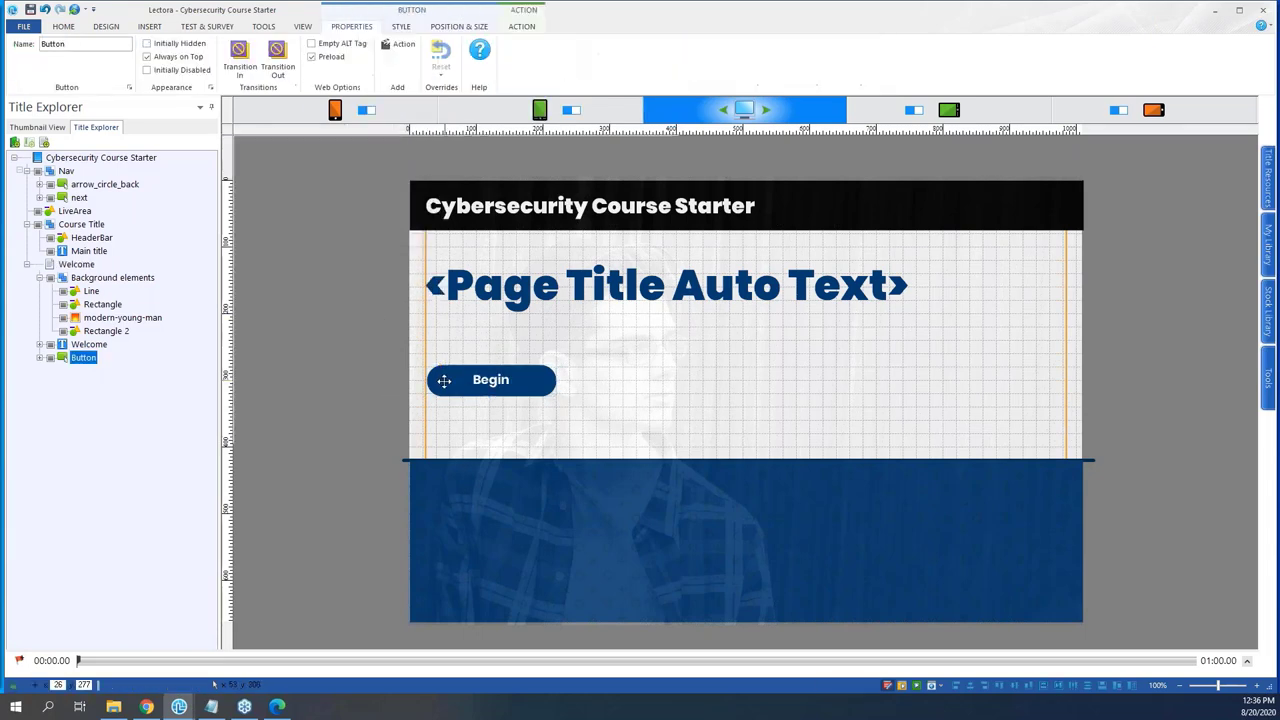
pyautogui.click(400, 26)
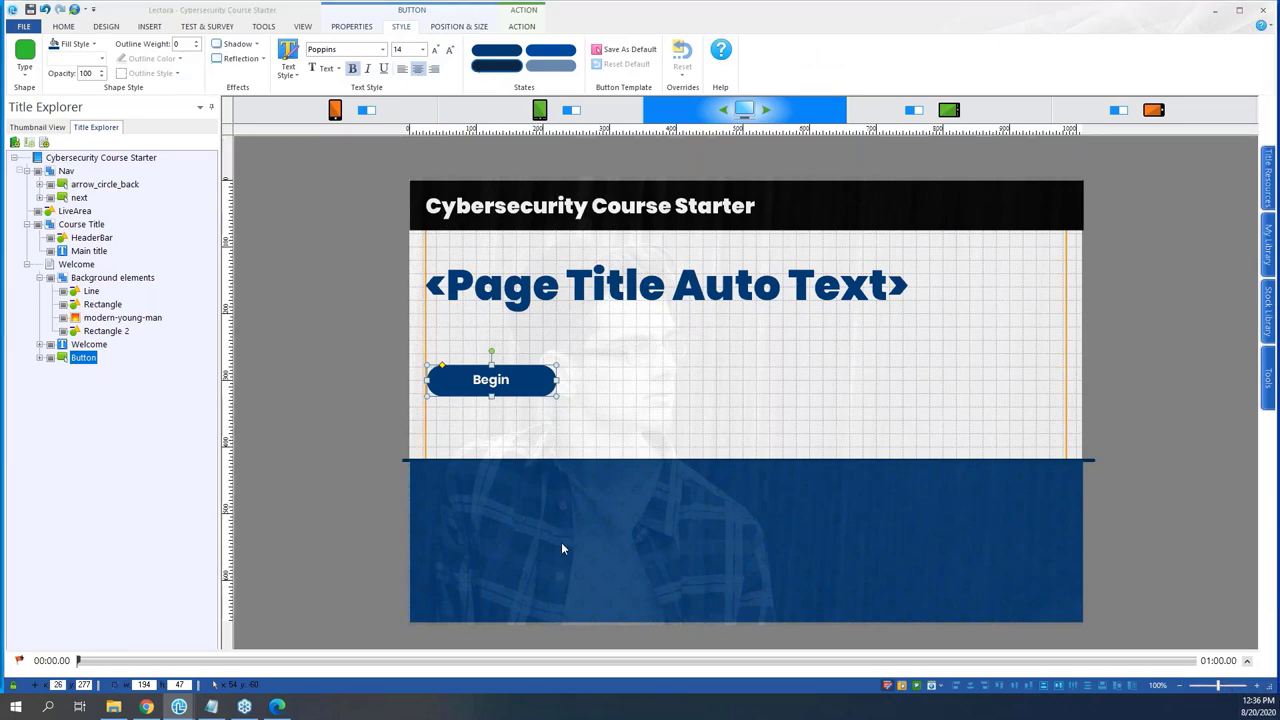
pyautogui.click(578, 66)
pyautogui.moveTo(345, 231); pyautogui.dragTo(844, 204)
pyautogui.click(727, 348)
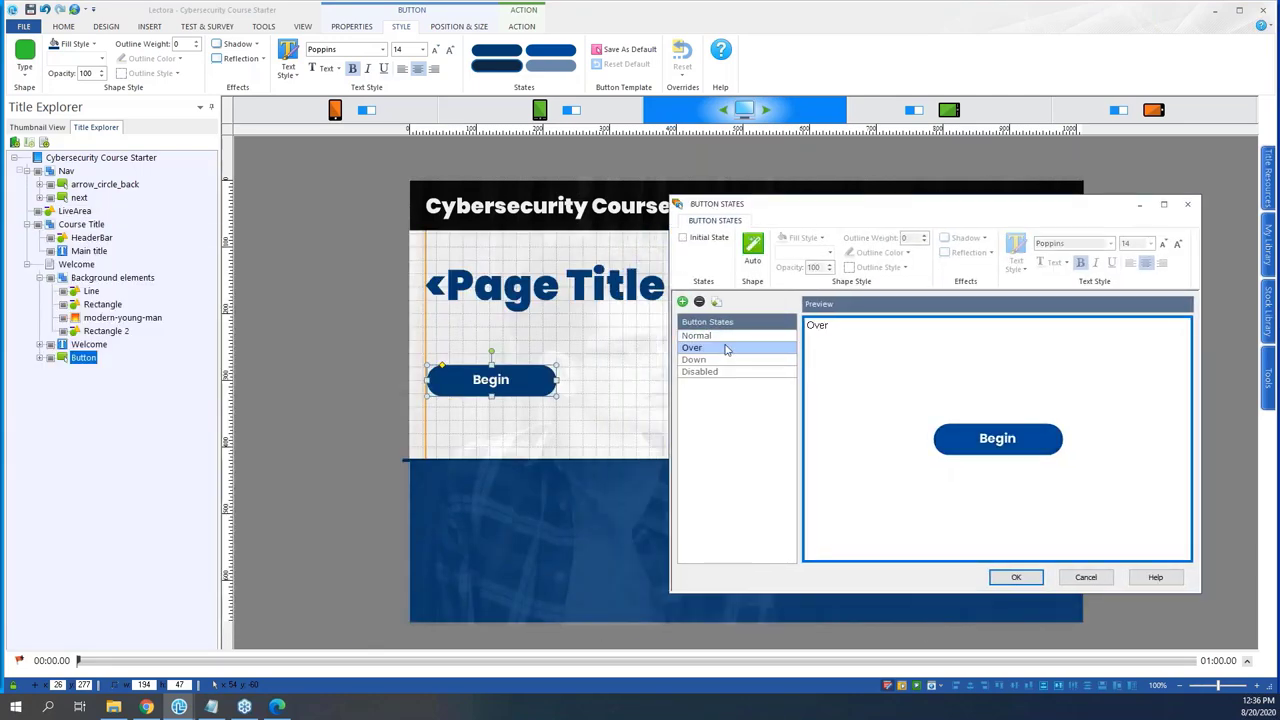
pyautogui.click(754, 248)
pyautogui.click(803, 237)
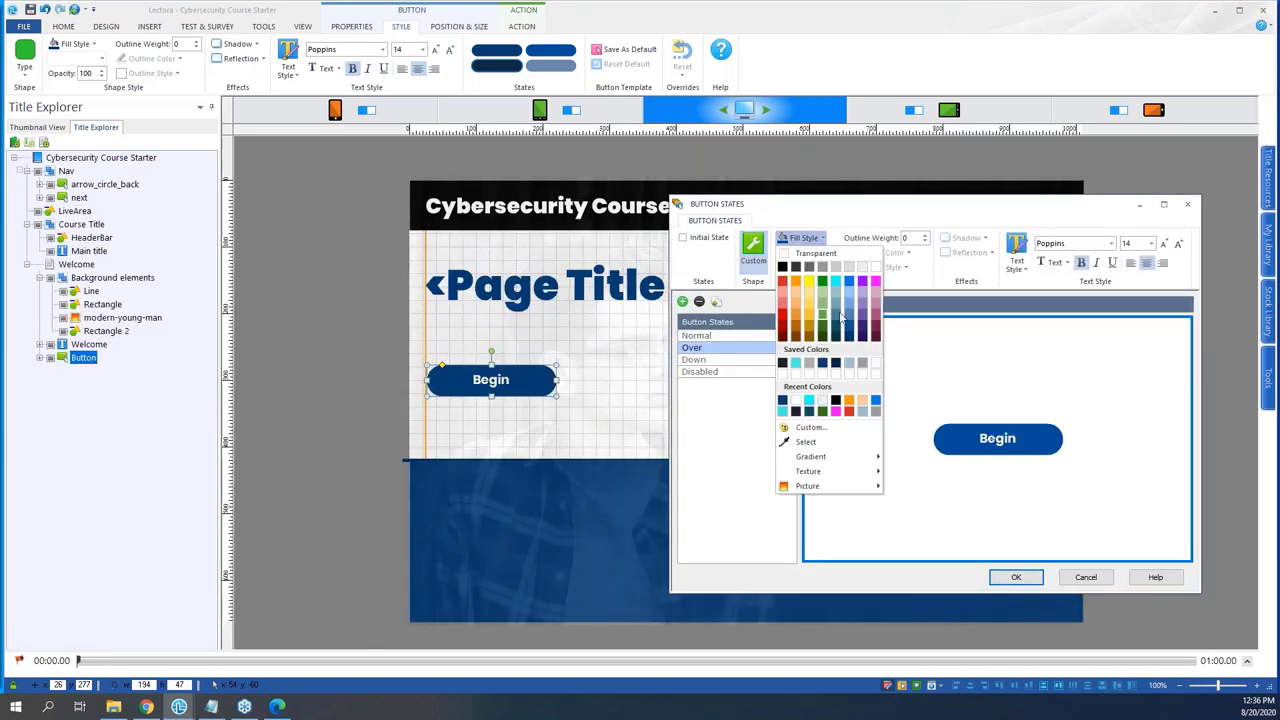
pyautogui.click(849, 363)
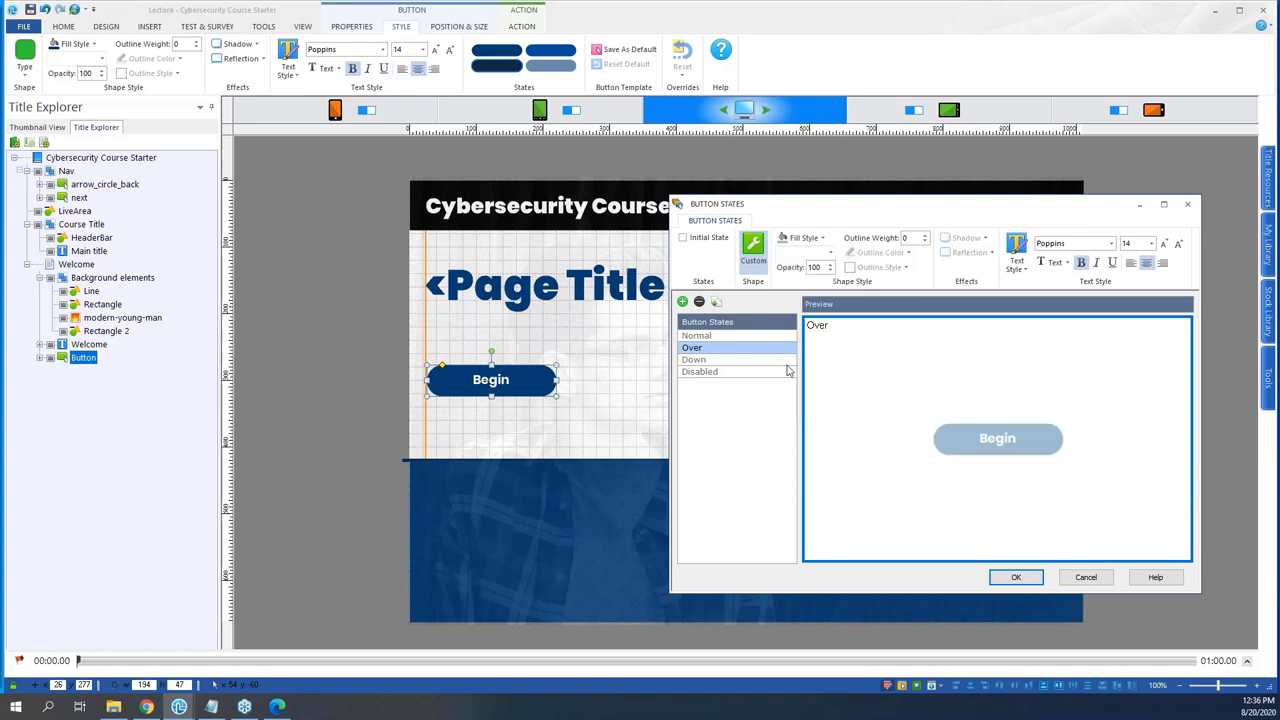
# - Switch the button's Down state to a custom style and fill it with the saved dark navy colour
pyautogui.click(757, 359)
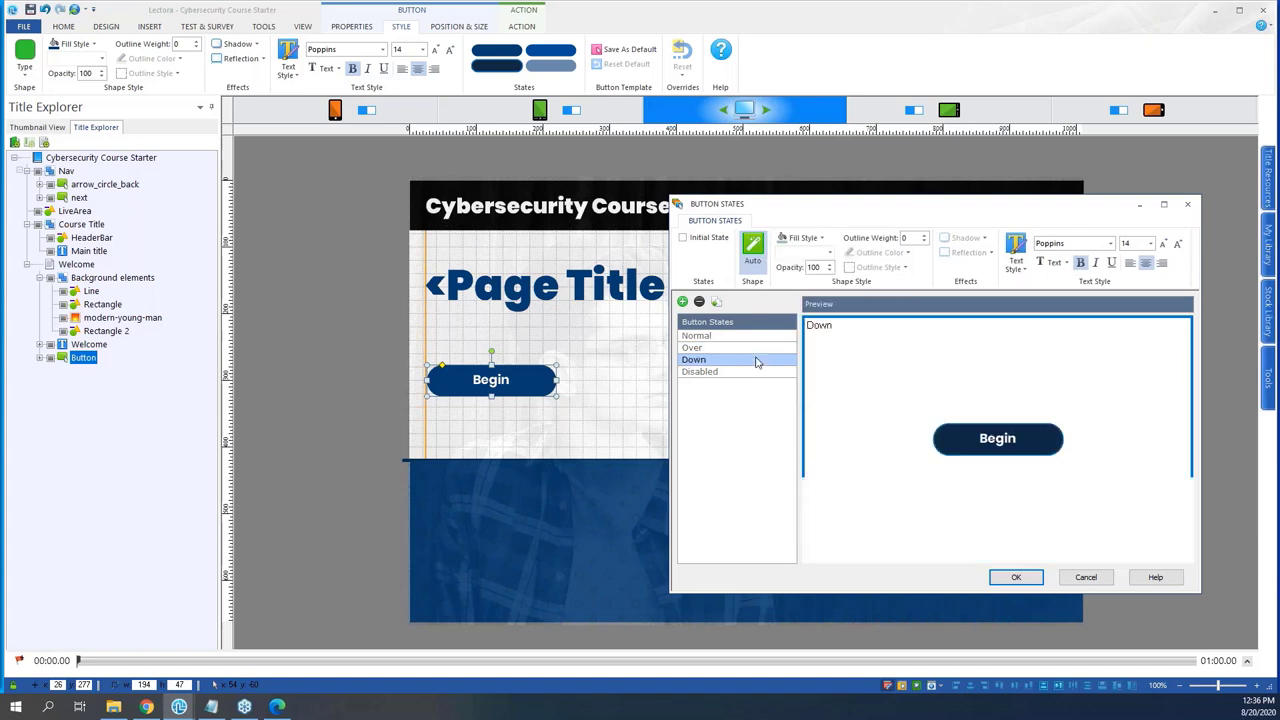
pyautogui.click(752, 252)
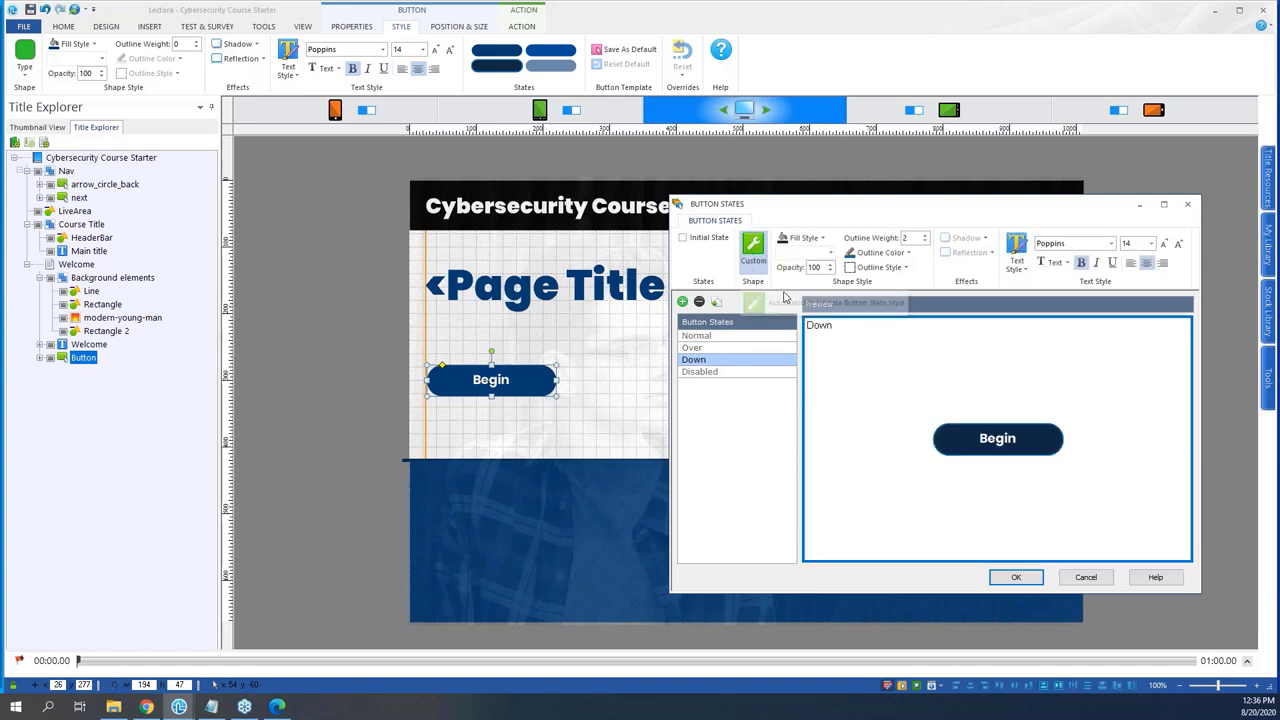
pyautogui.click(802, 240)
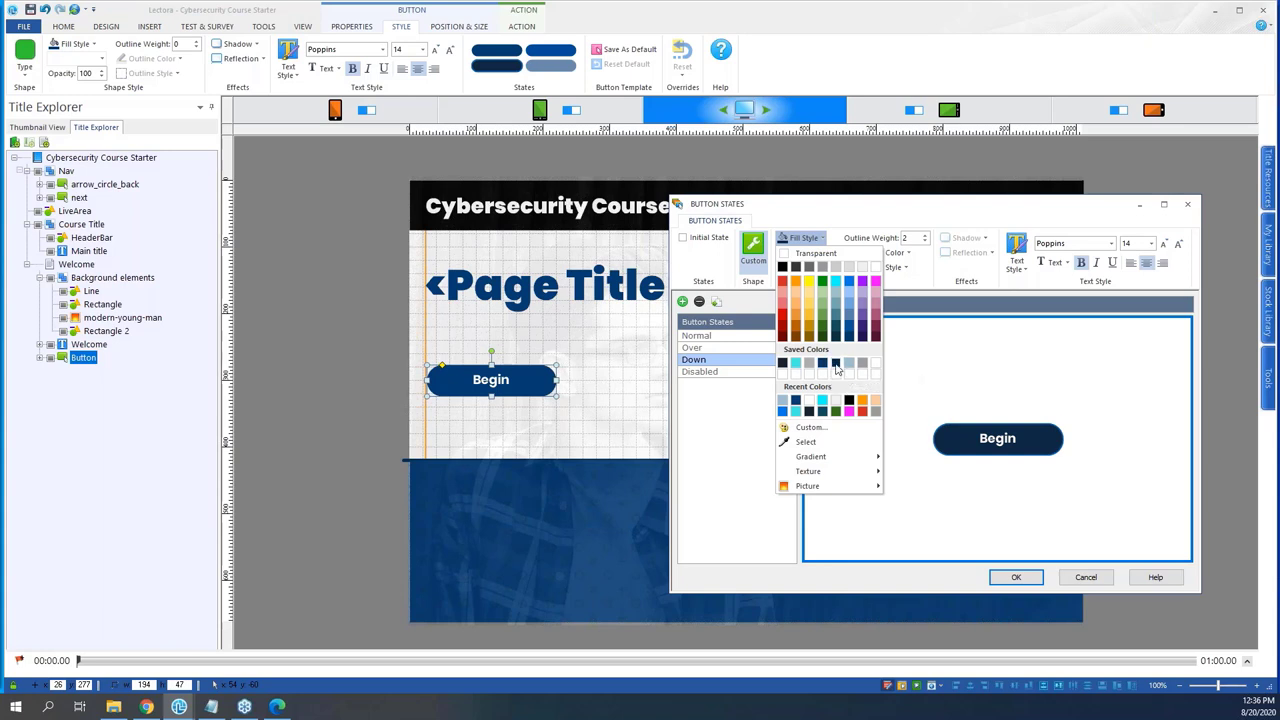
pyautogui.click(836, 366)
# - Review the Normal, Over and Down previews and apply the button state changes
pyautogui.click(744, 336)
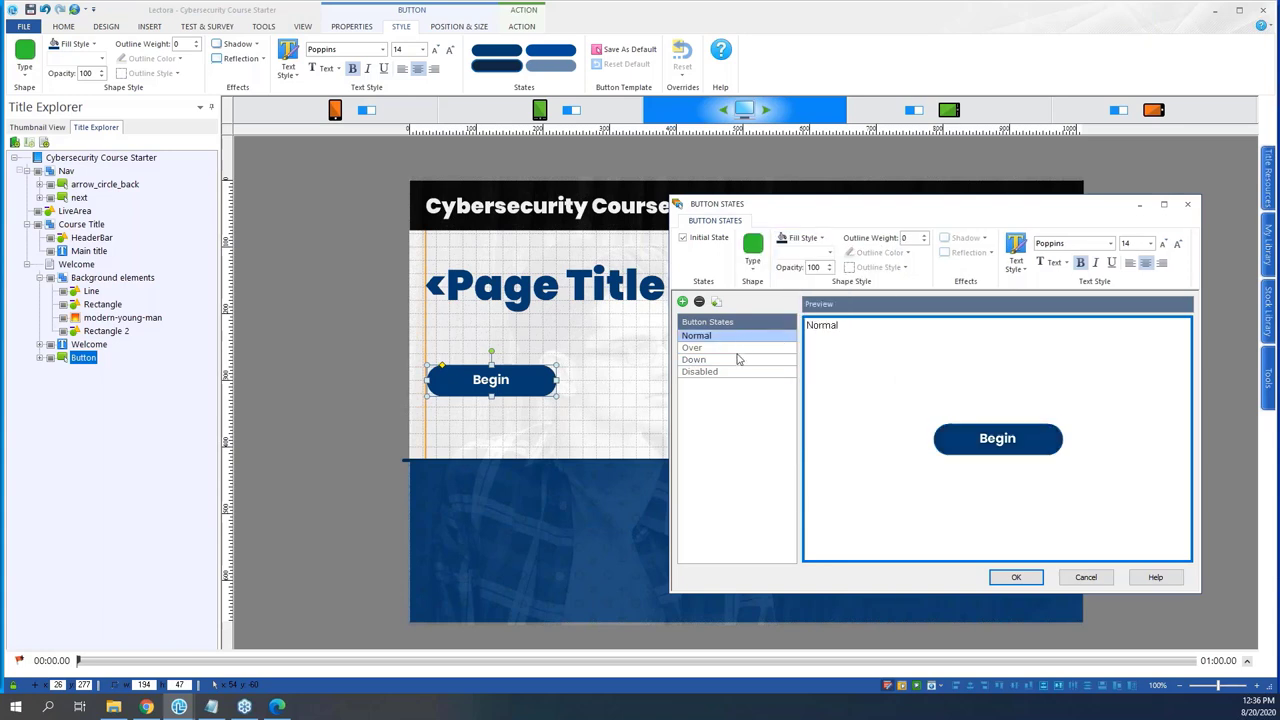
pyautogui.click(742, 347)
pyautogui.click(740, 360)
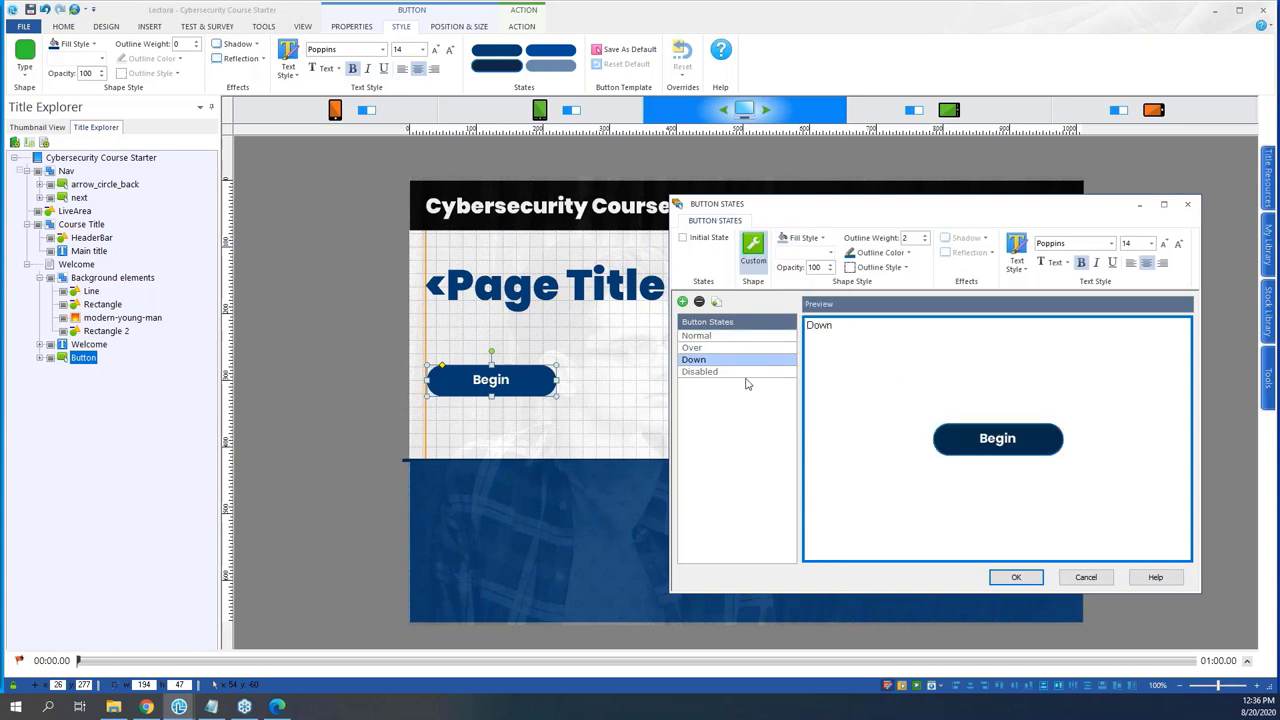
pyautogui.click(1005, 579)
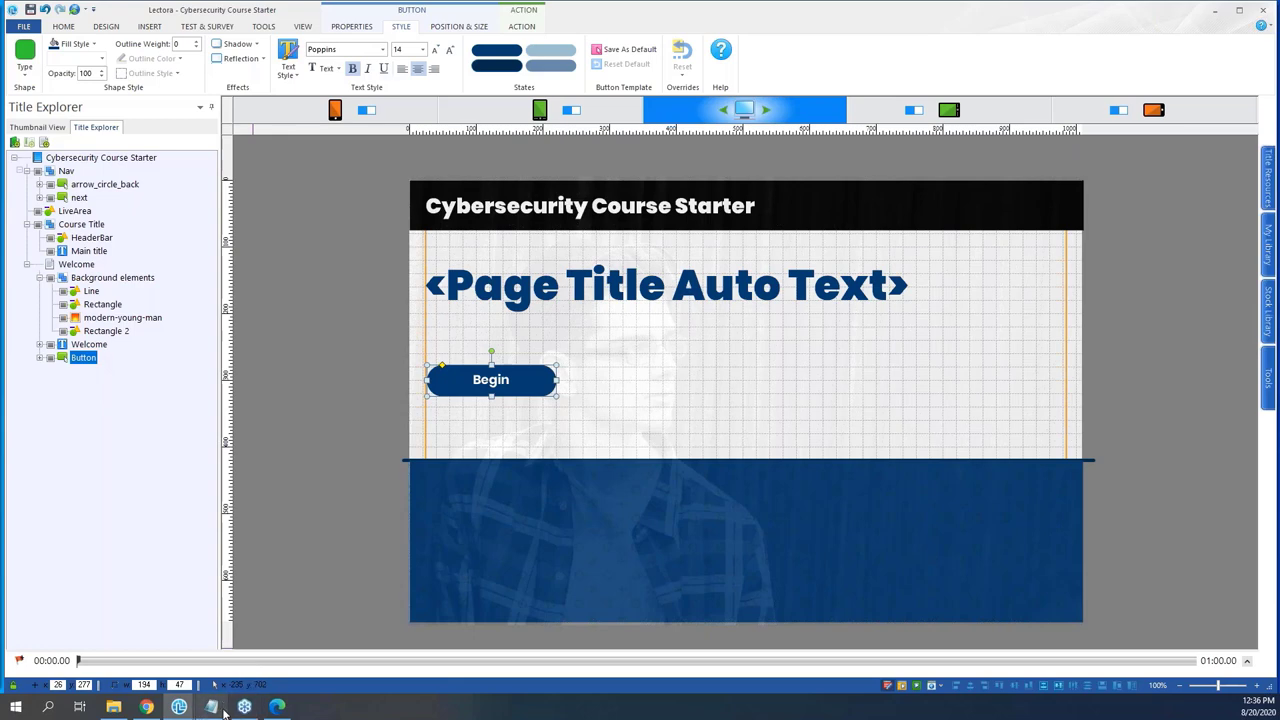
# - Switch to LectoraWebinar_Theme.pdf in Edge, examine the Welcome layout with its lower text area, and return to Lectora
pyautogui.click(275, 707)
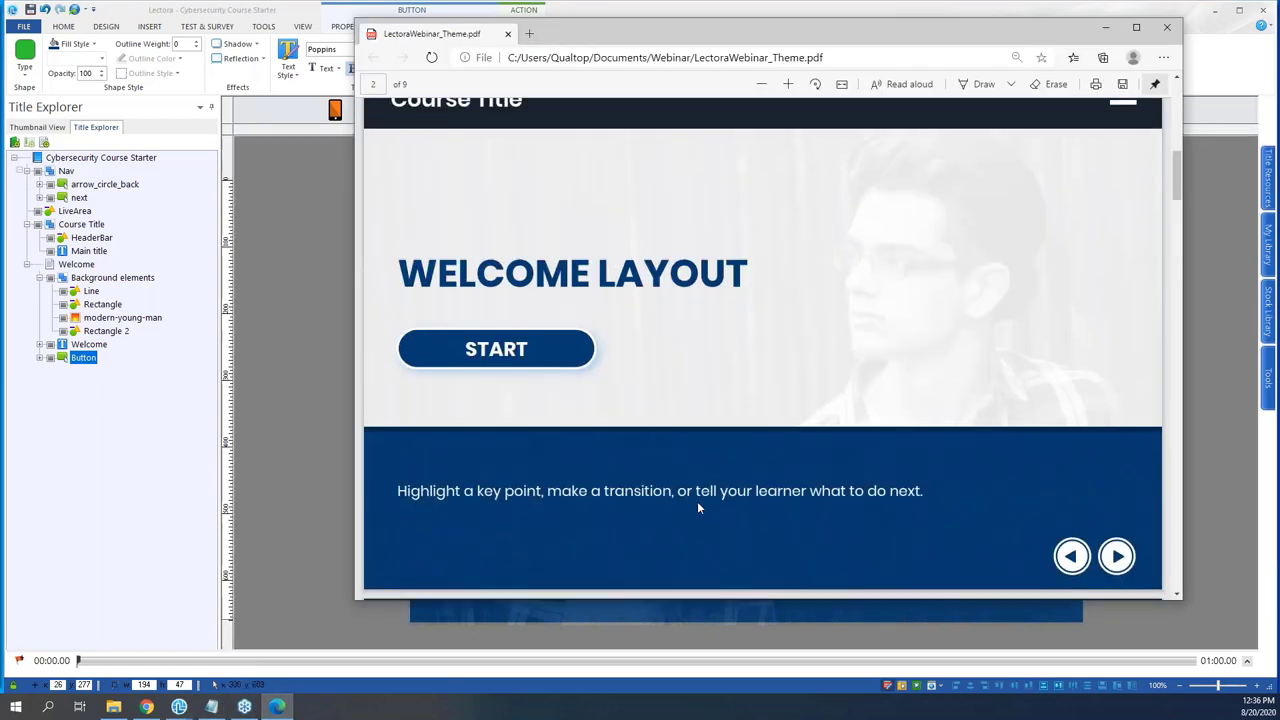
pyautogui.scroll(-1, 668, 467)
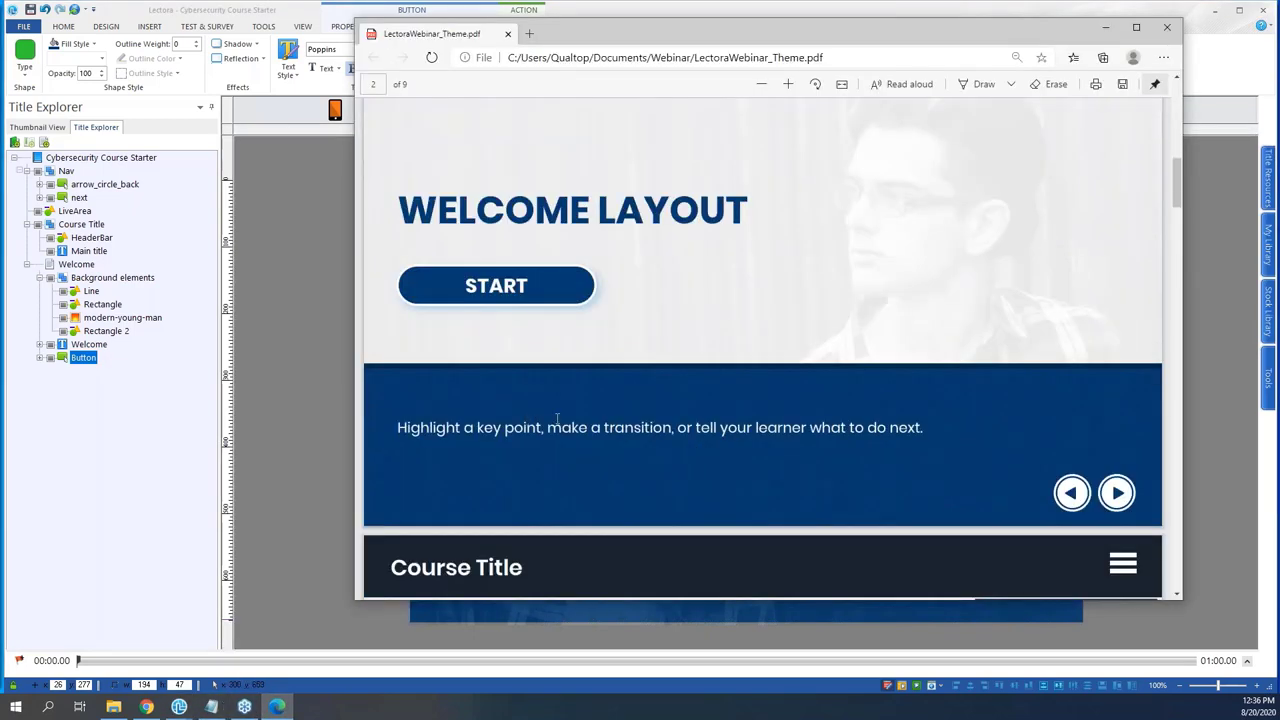
pyautogui.click(330, 415)
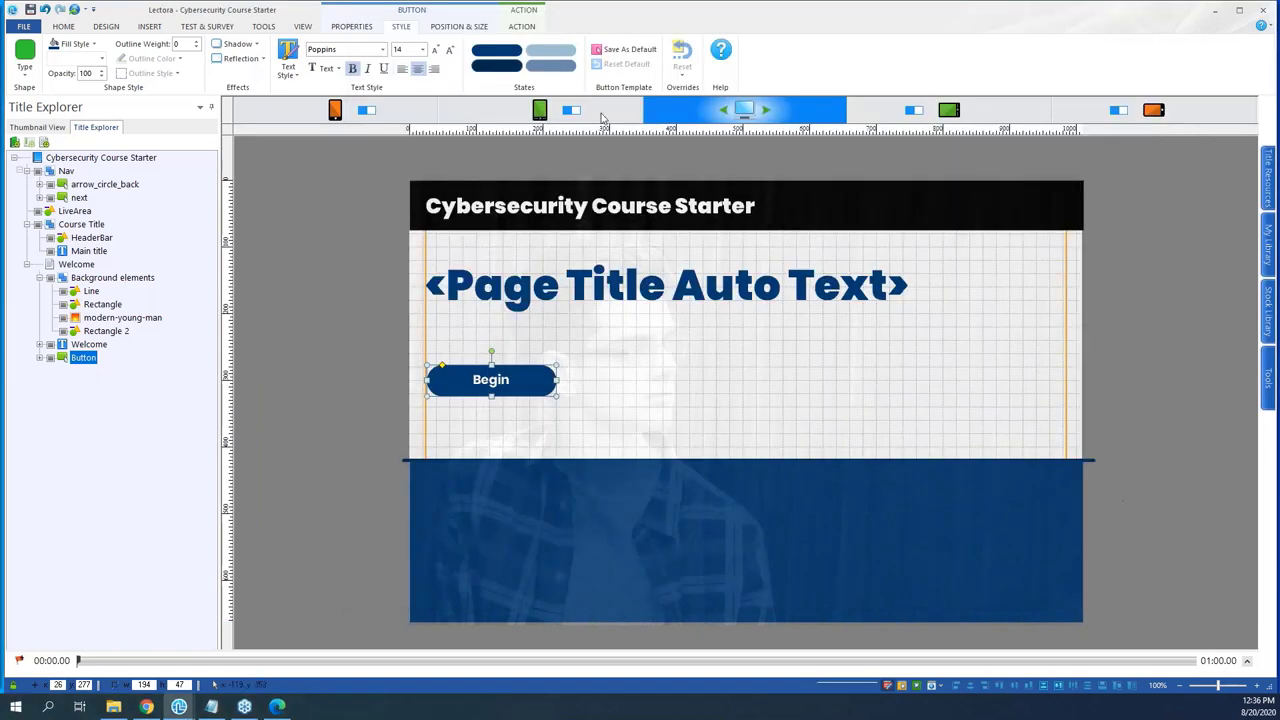
# - Run the Welcome page to check its desktop appearance, and return to edit mode
pyautogui.press('Escape')
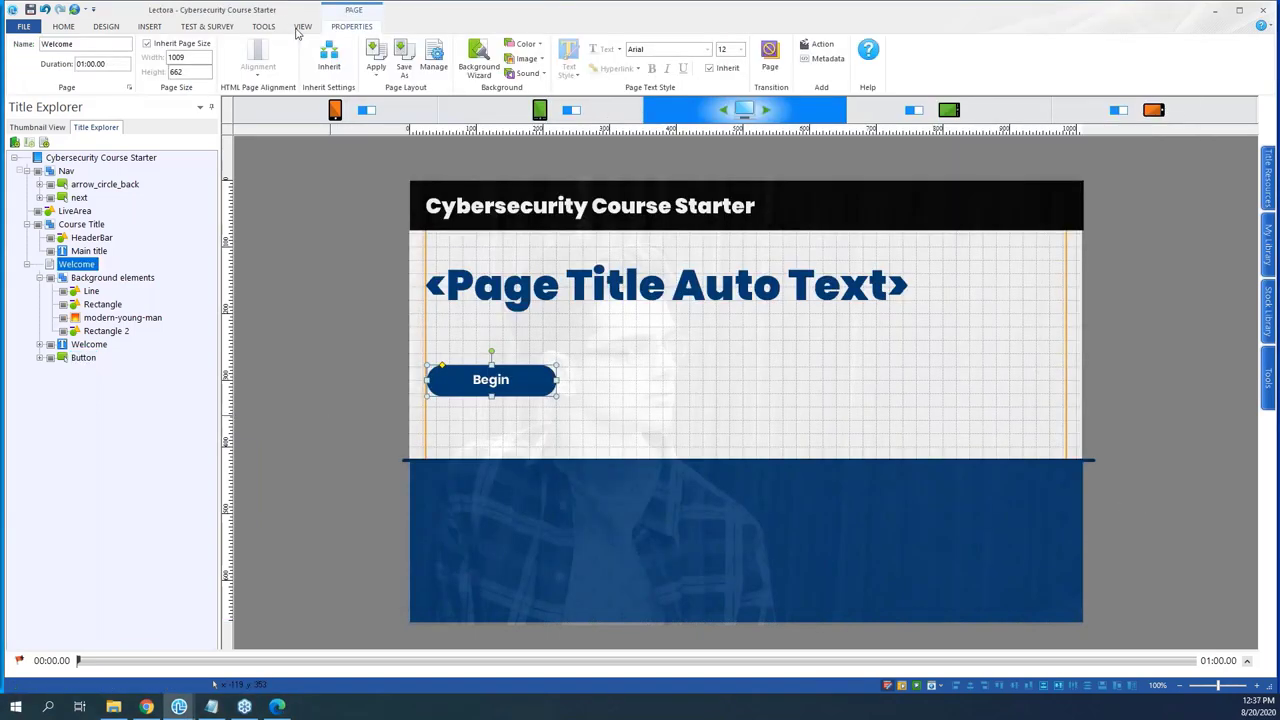
pyautogui.click(302, 27)
pyautogui.click(53, 57)
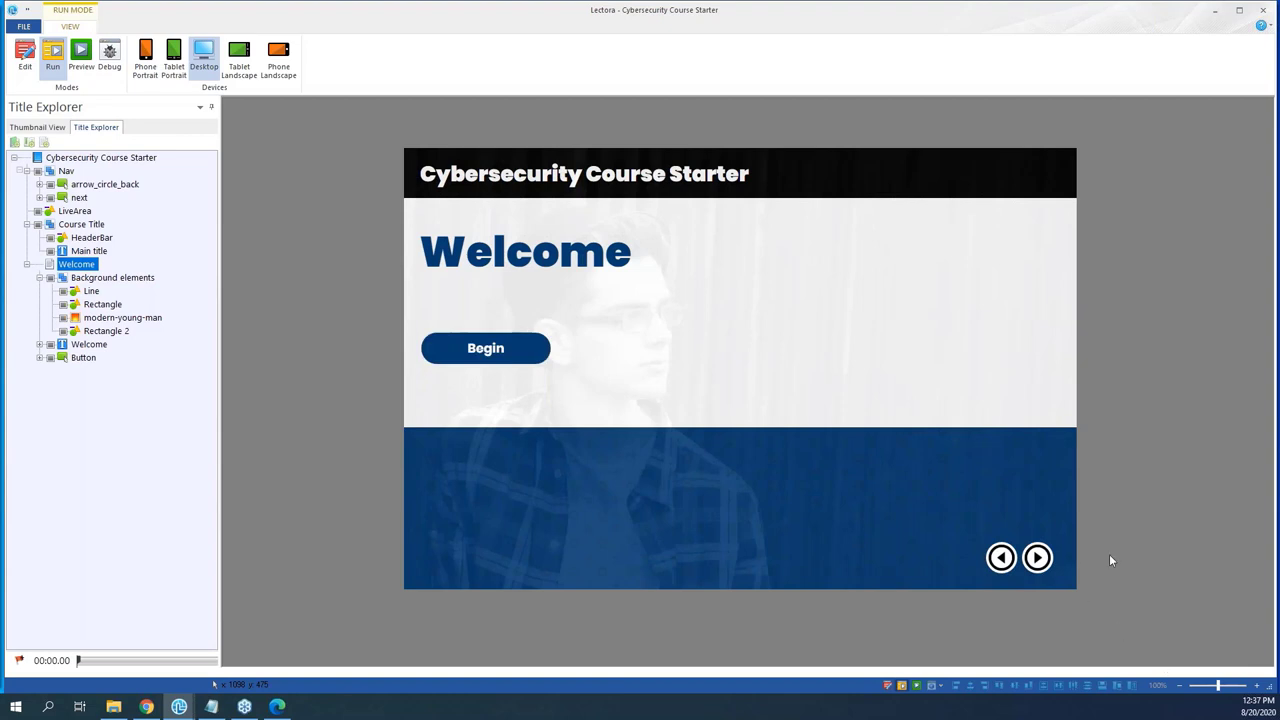
pyautogui.click(25, 55)
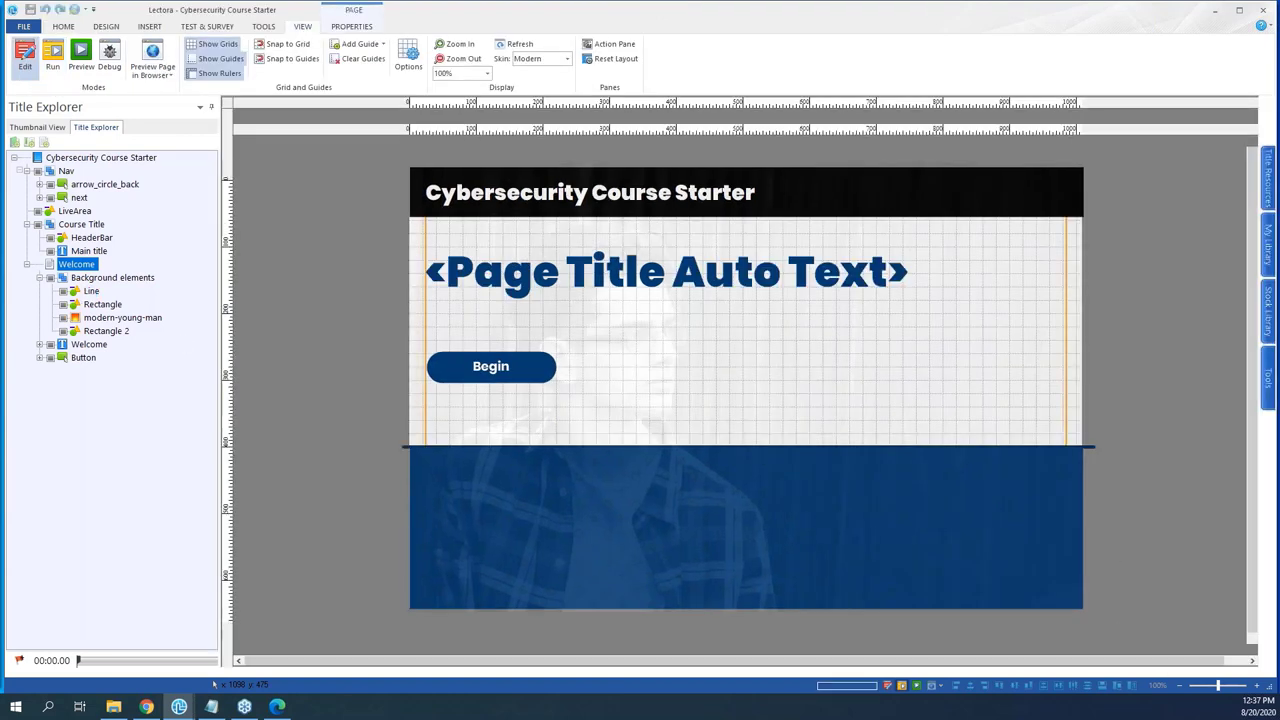
# - Move the Line below Rectangle 2 in the Background elements group and briefly run the page
pyautogui.click(91, 291)
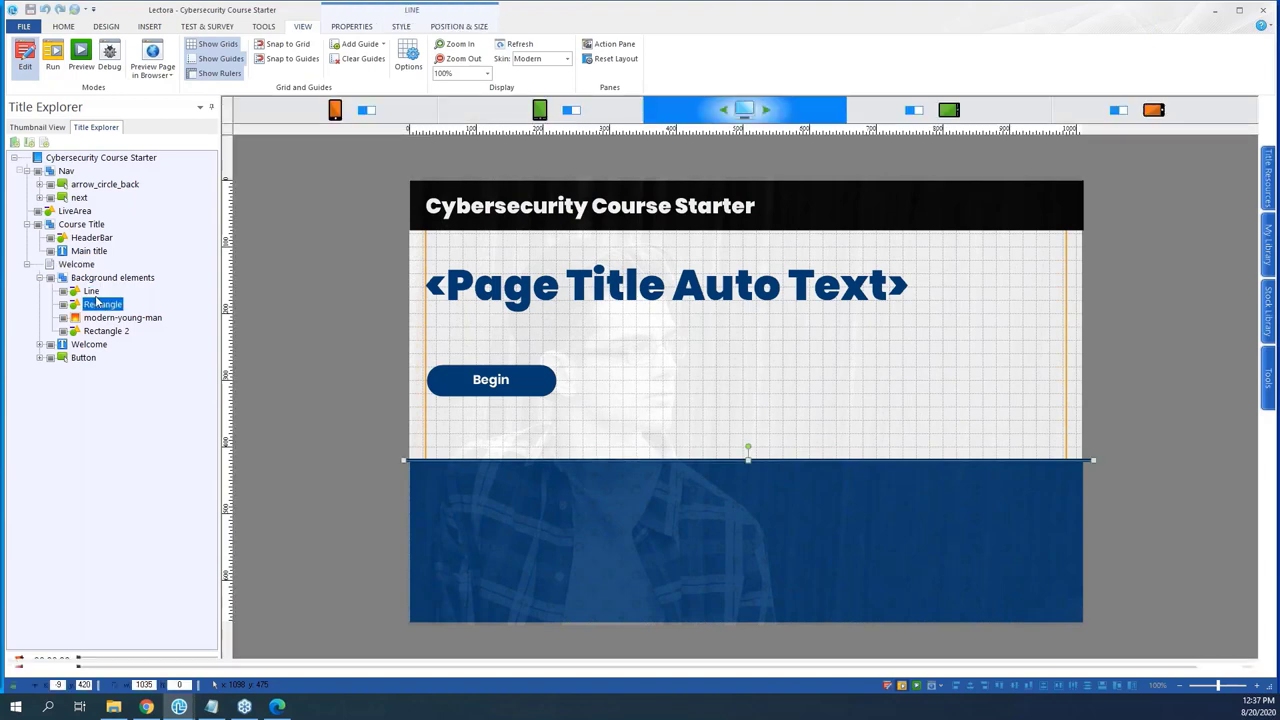
pyautogui.moveTo(97, 309); pyautogui.dragTo(116, 341)
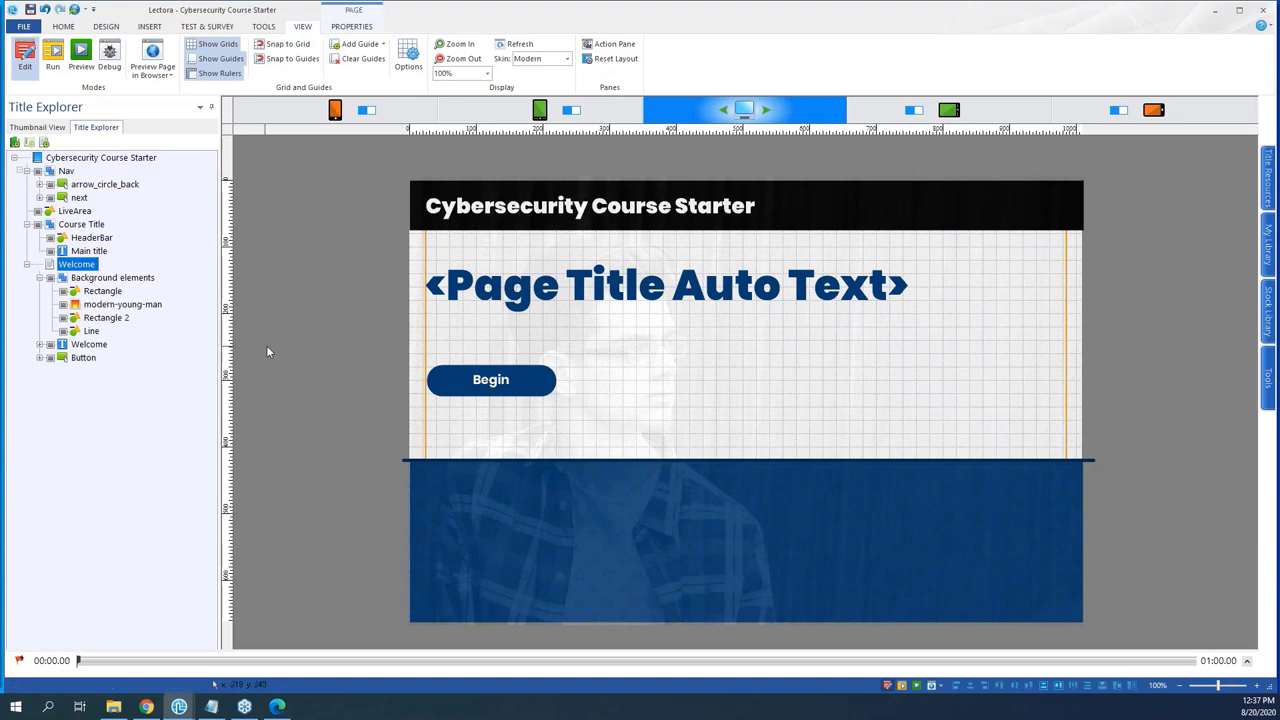
pyautogui.click(53, 58)
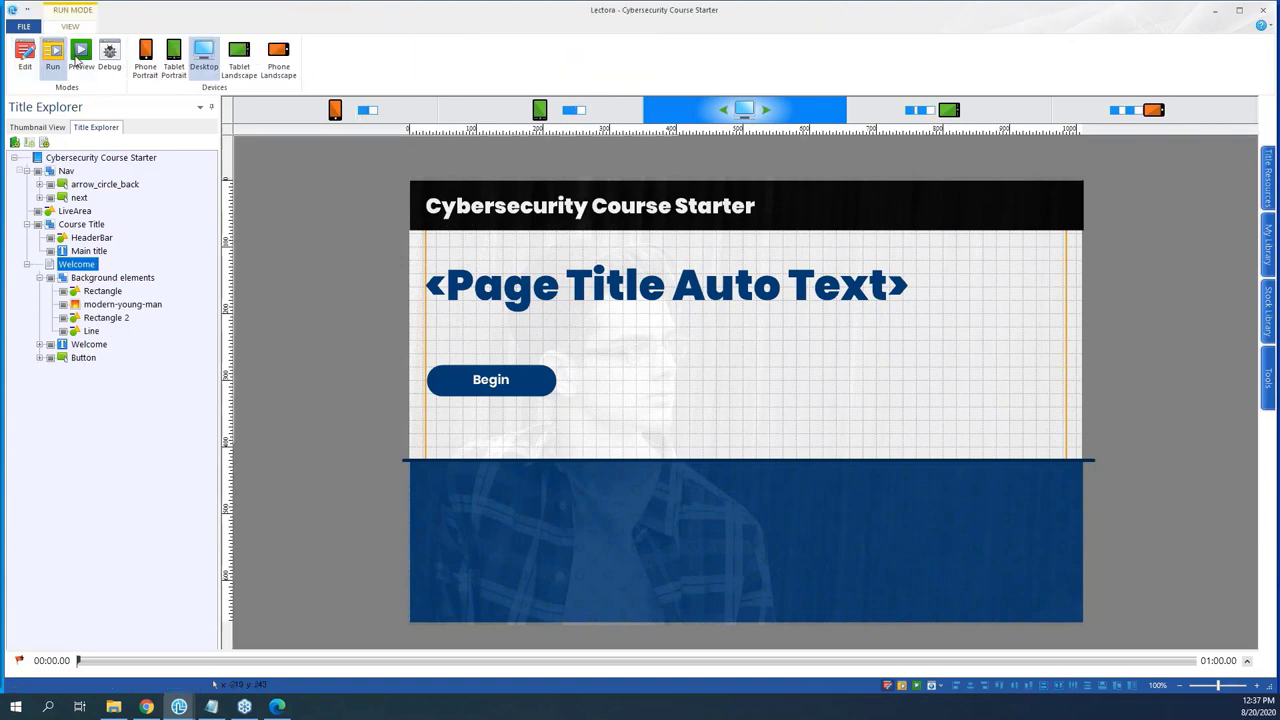
pyautogui.click(25, 58)
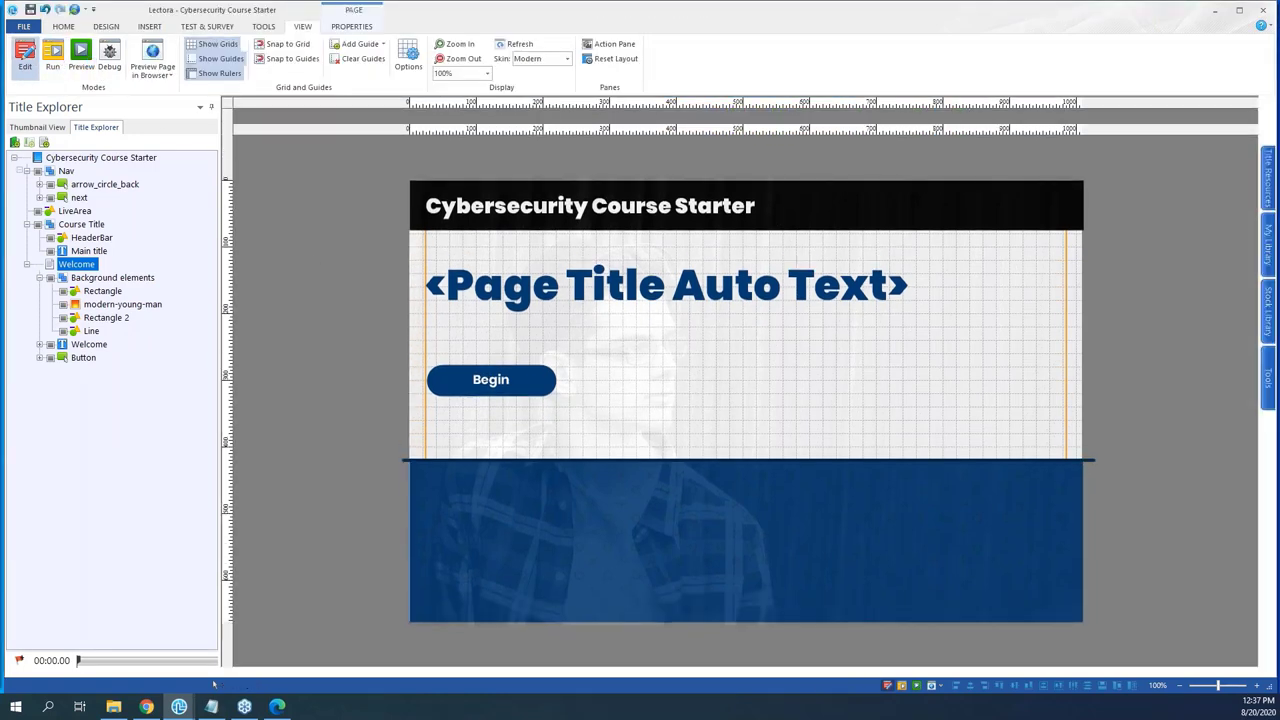
# - Run the Welcome page and compare its appearance in the tablet and phone views, portrait and landscape, scrolling across the phone landscape view
pyautogui.click(53, 58)
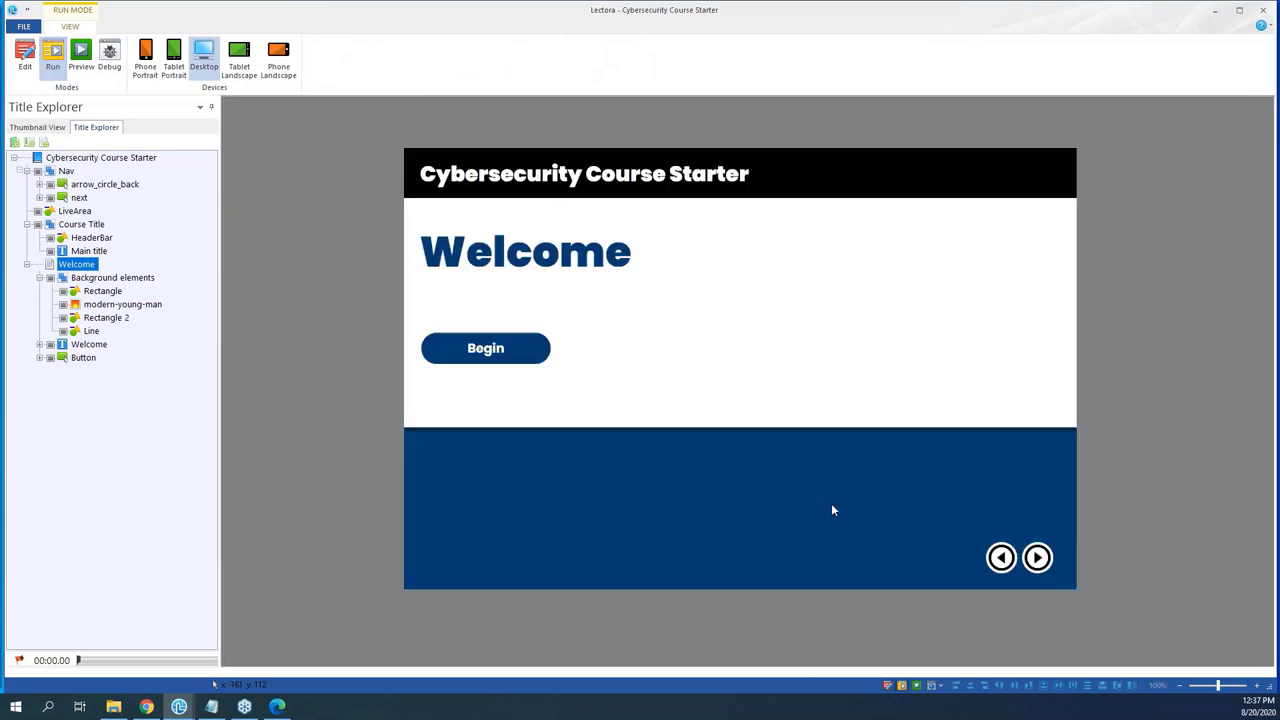
pyautogui.click(172, 60)
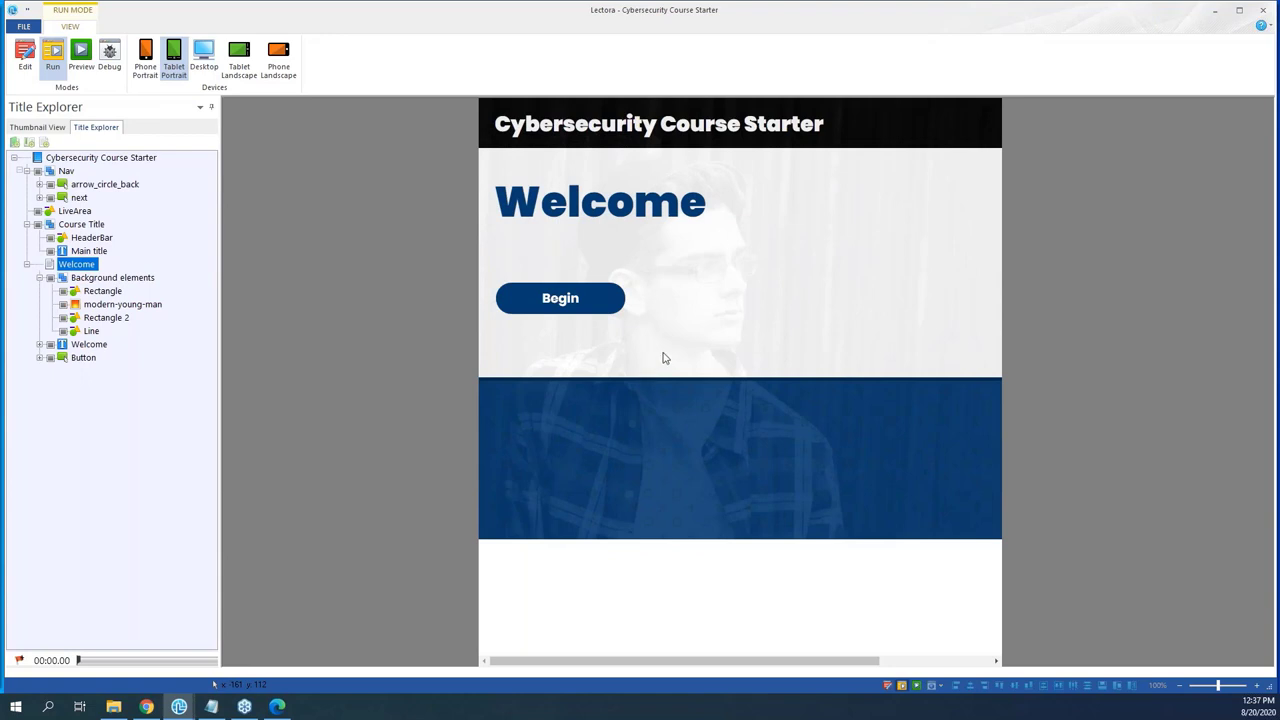
pyautogui.click(145, 58)
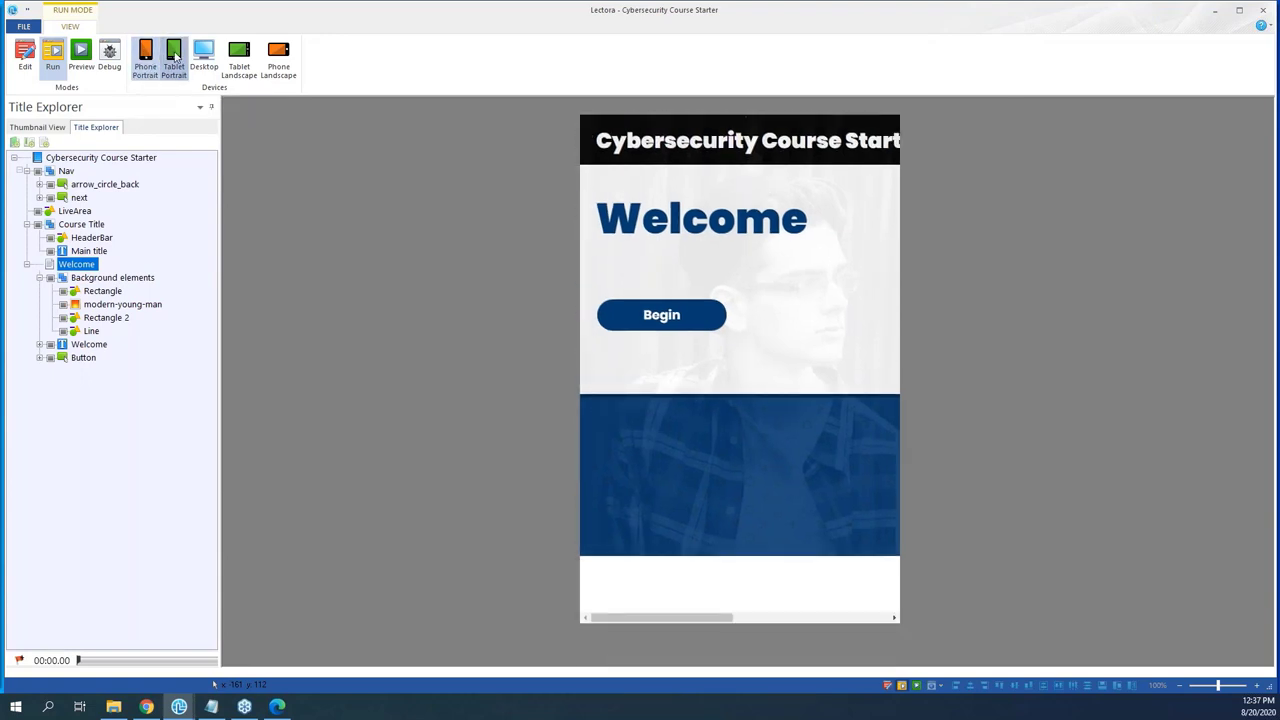
pyautogui.click(175, 58)
pyautogui.click(204, 56)
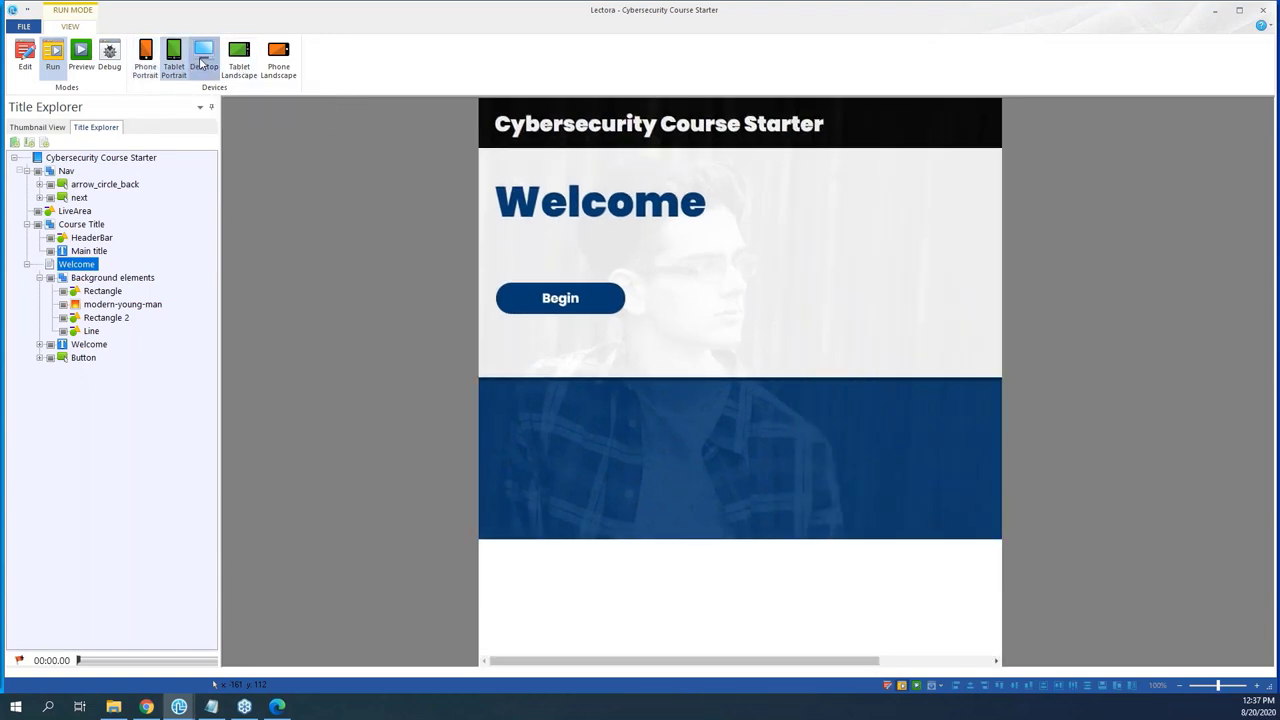
pyautogui.click(239, 58)
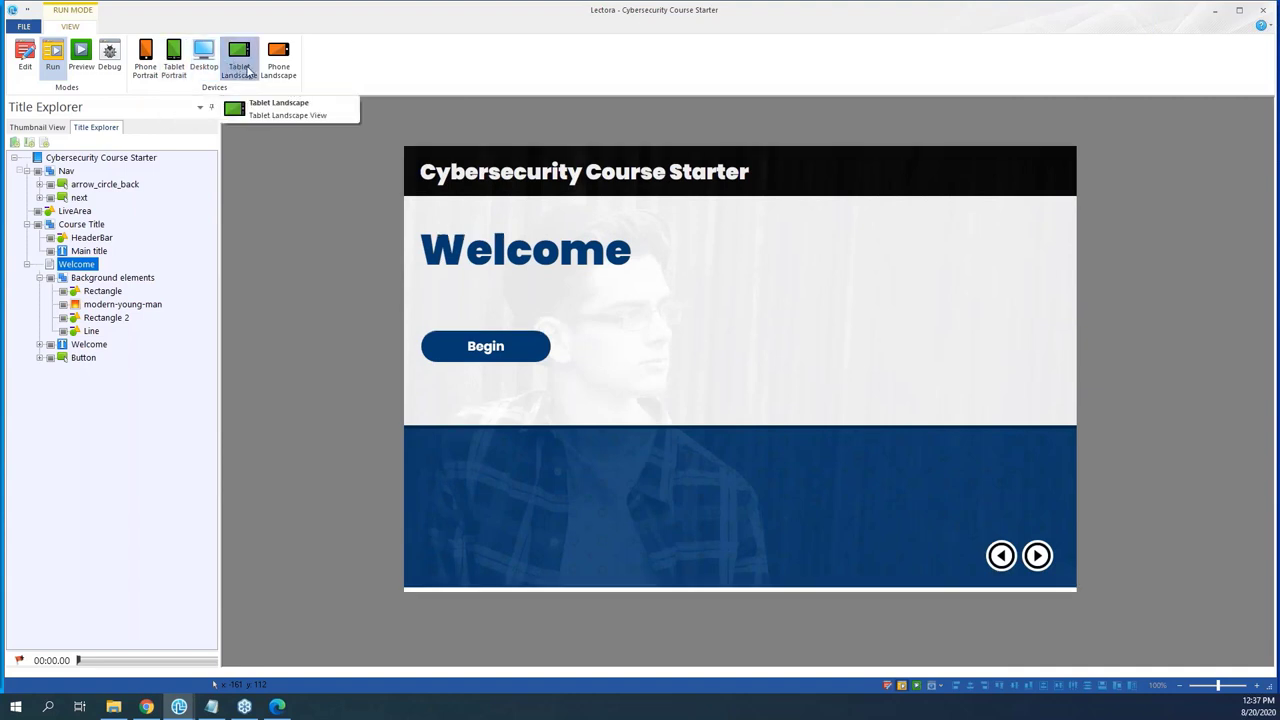
pyautogui.click(282, 62)
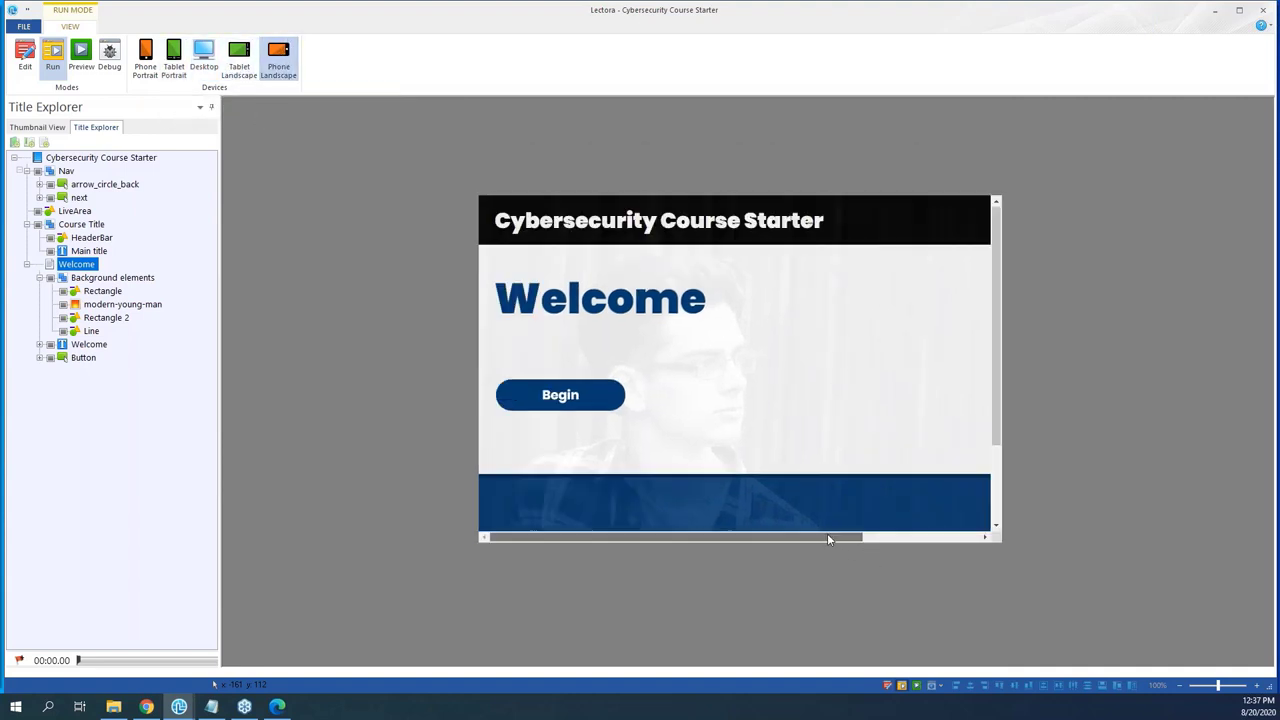
pyautogui.click(882, 537)
pyautogui.moveTo(882, 536); pyautogui.dragTo(761, 536)
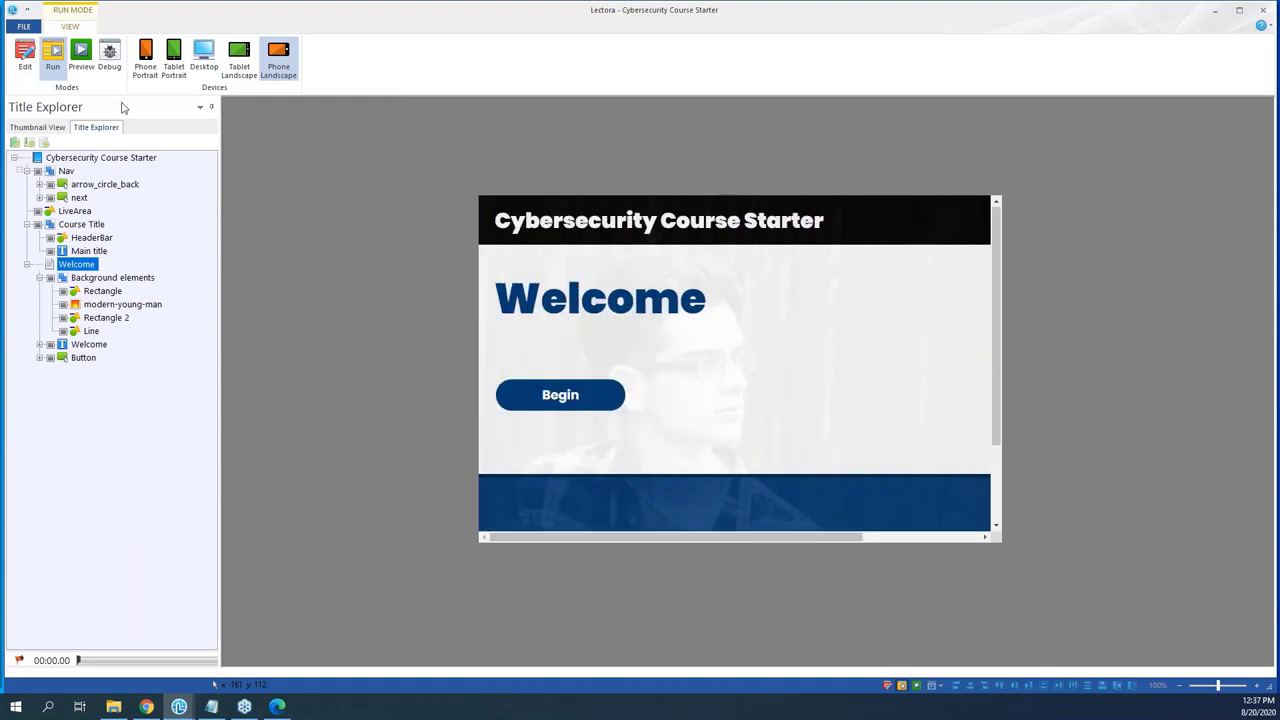
# - Return to edit mode and check the page layout in the desktop, tablet landscape and phone landscape views
pyautogui.click(25, 56)
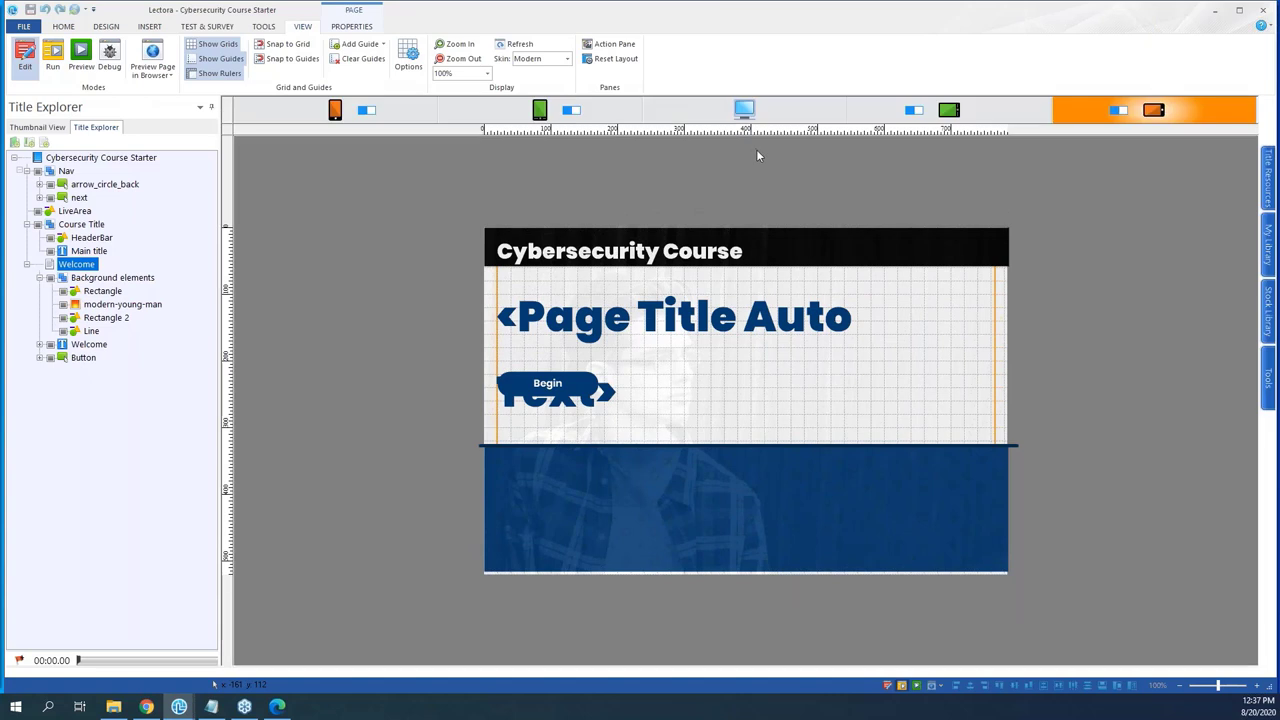
pyautogui.click(744, 110)
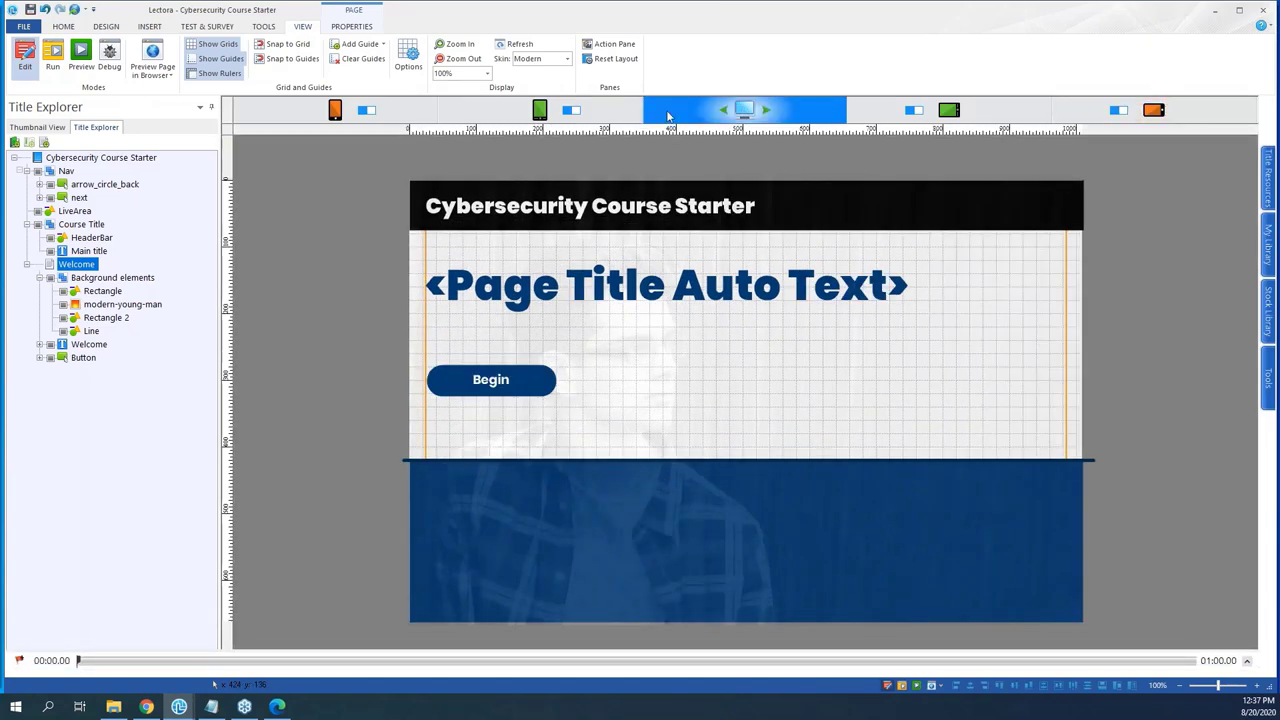
pyautogui.click(955, 112)
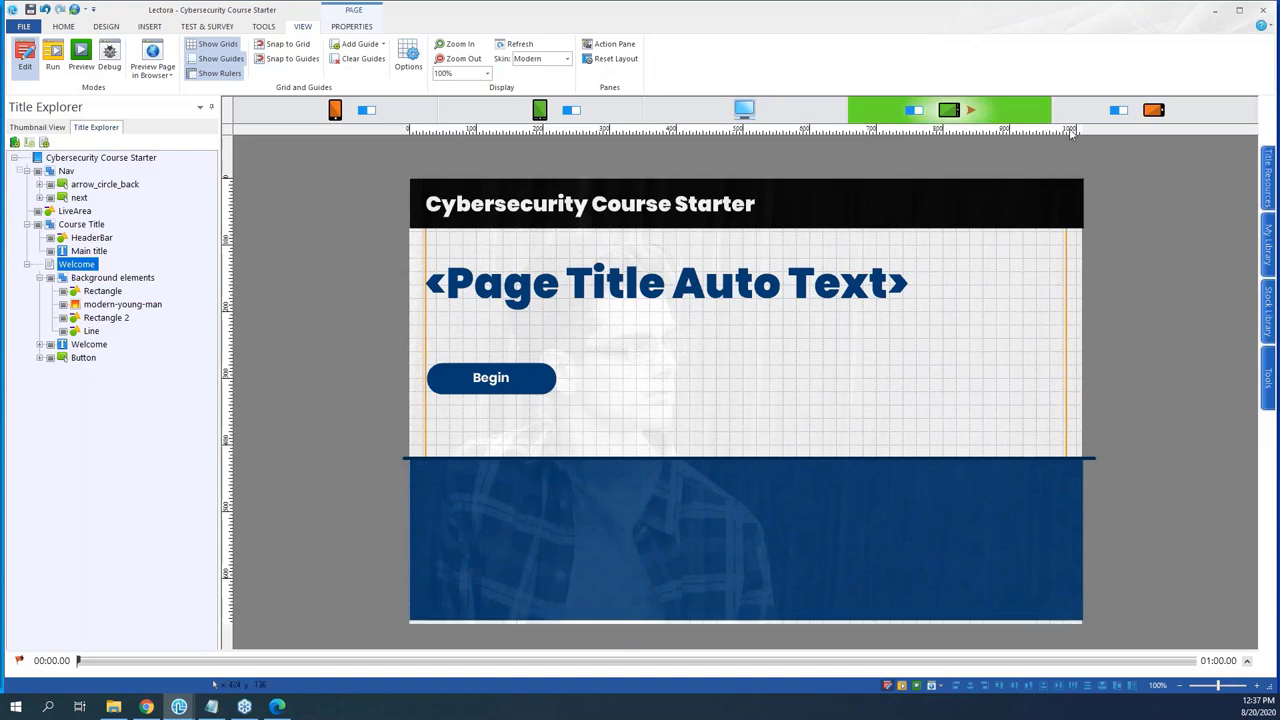
pyautogui.click(1153, 112)
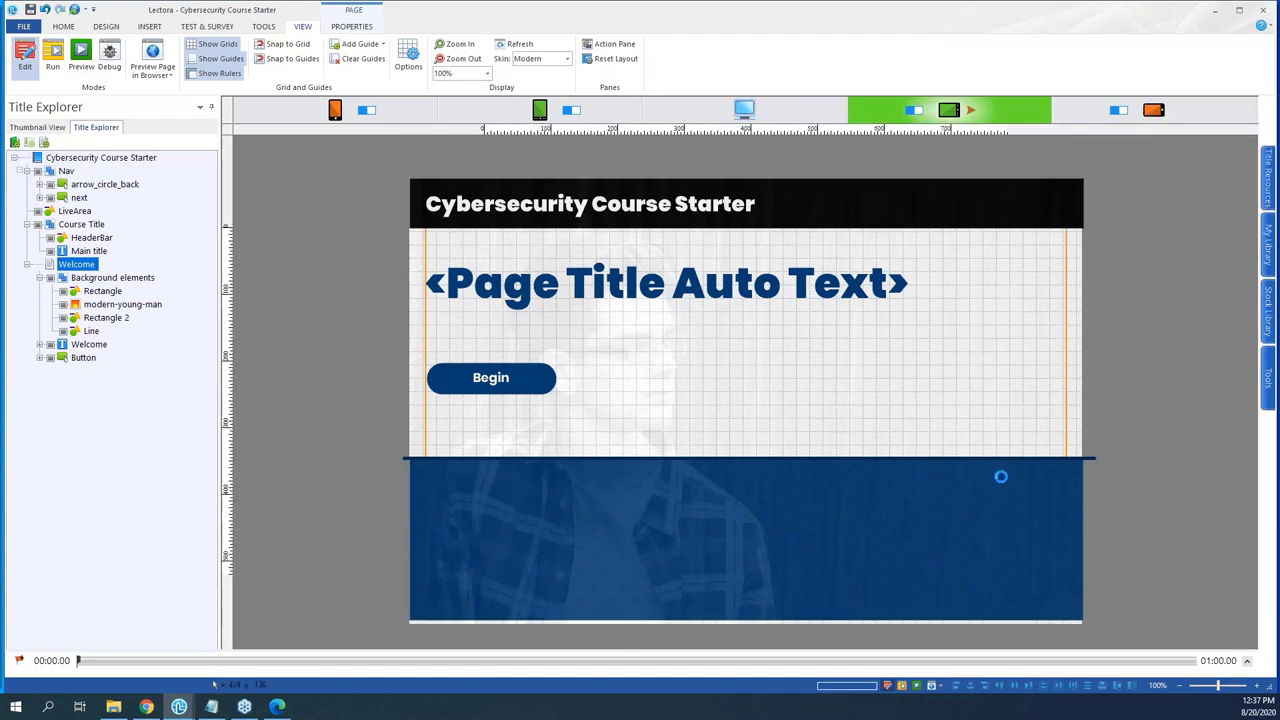
pyautogui.click(752, 114)
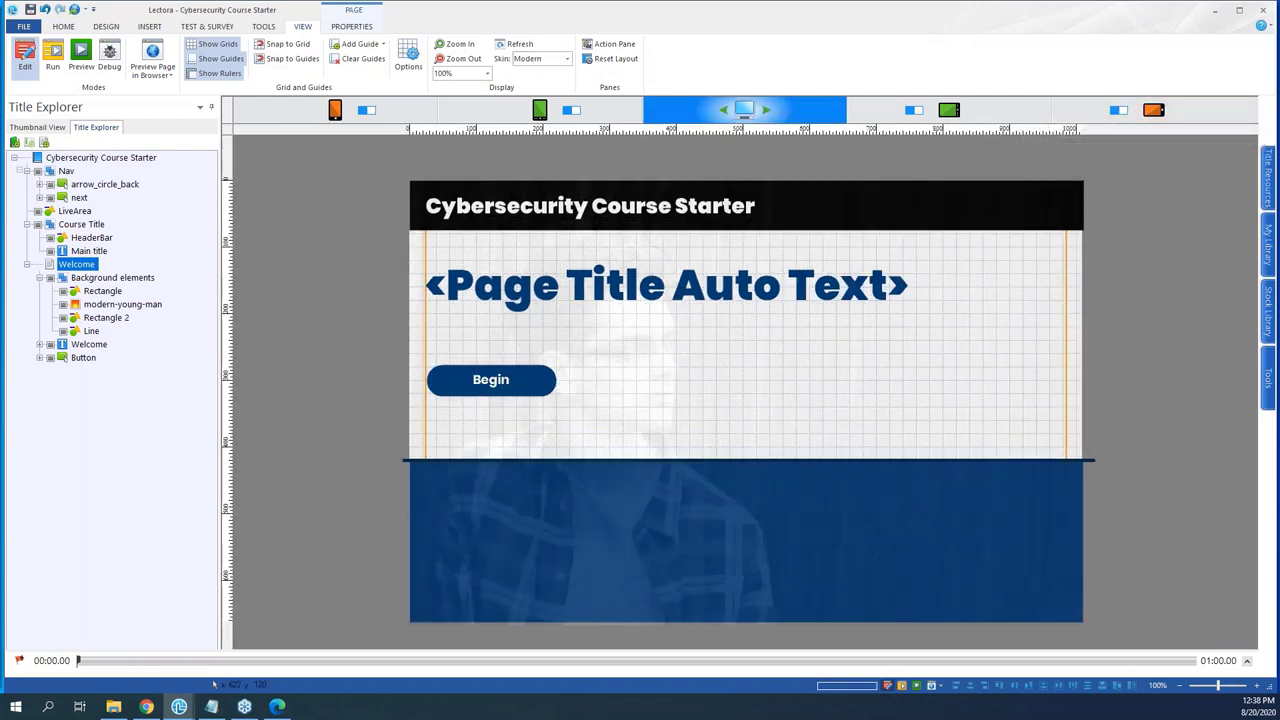
# - In tablet portrait, stretch Rectangle 2 and the navy Rectangle down to the page's bottom edge, and switch to the phone portrait layout
pyautogui.click(540, 110)
pyautogui.scroll(-3, 727, 373)
pyautogui.click(727, 373)
pyautogui.moveTo(740, 418)
pyautogui.mouseDown()
pyautogui.moveTo(789, 597)
pyautogui.moveTo(792, 664)
pyautogui.moveTo(803, 665)
pyautogui.mouseUp()
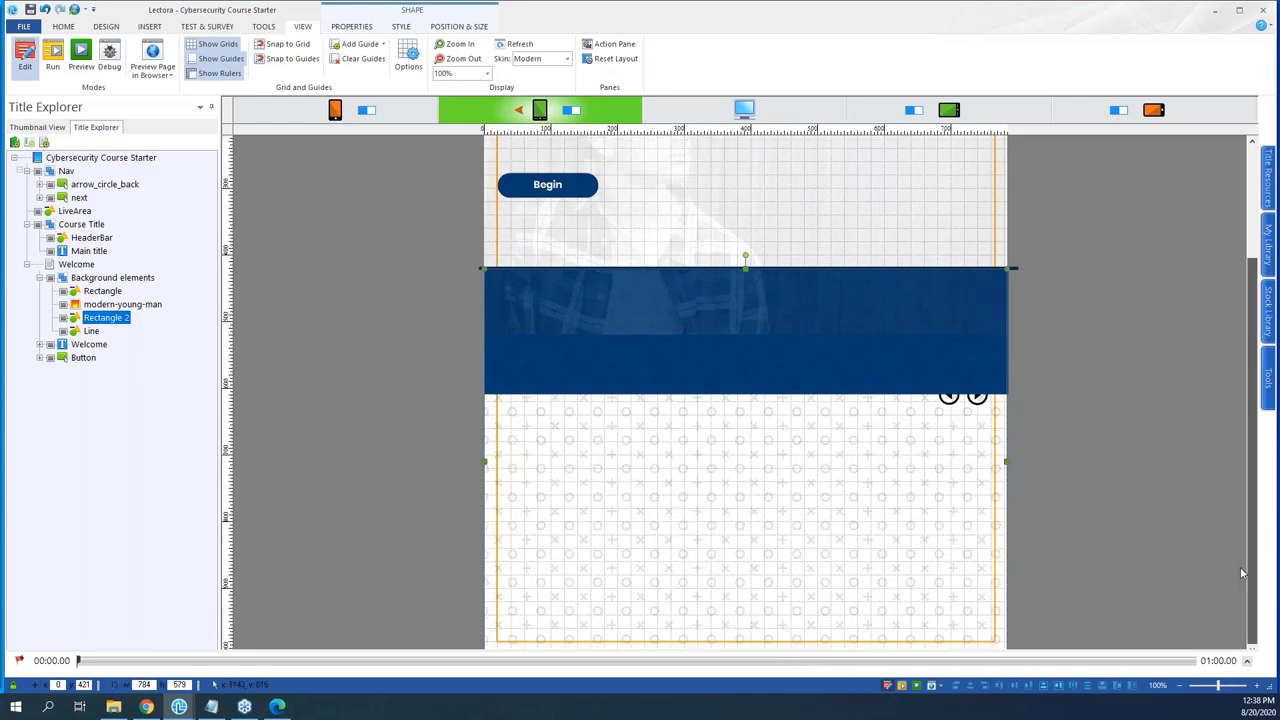
pyautogui.click(102, 290)
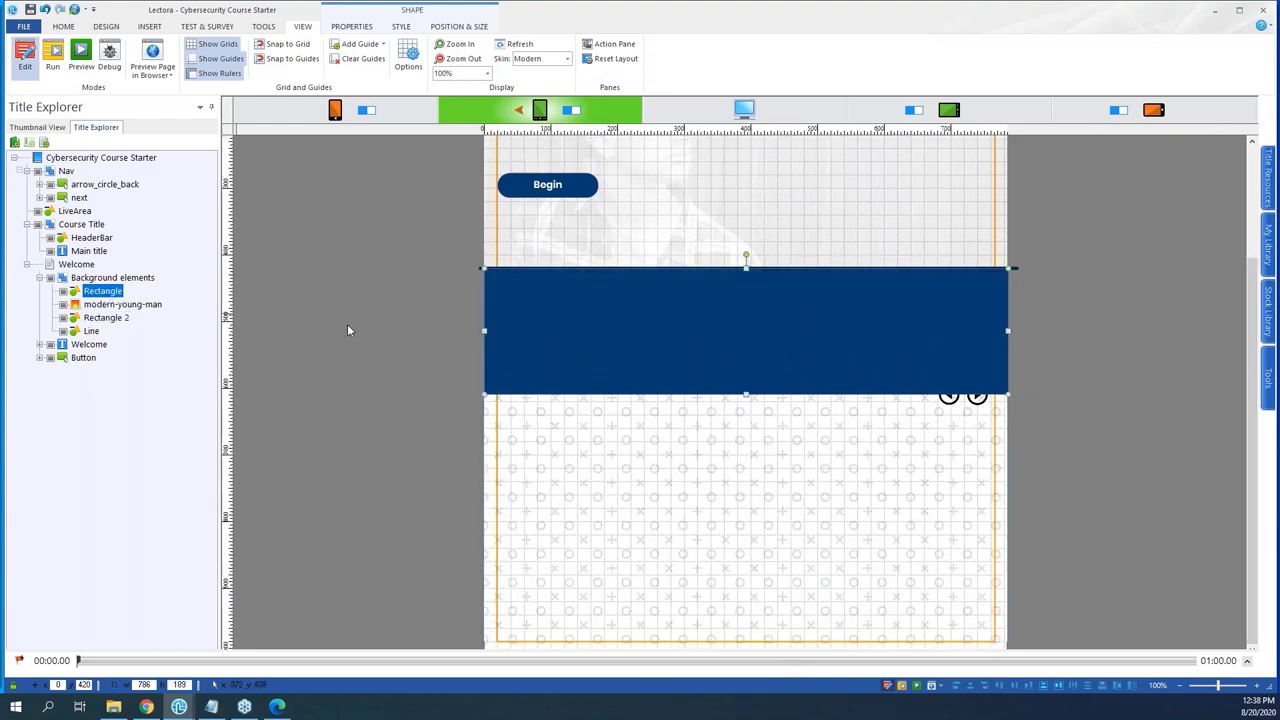
pyautogui.moveTo(746, 397); pyautogui.dragTo(792, 655)
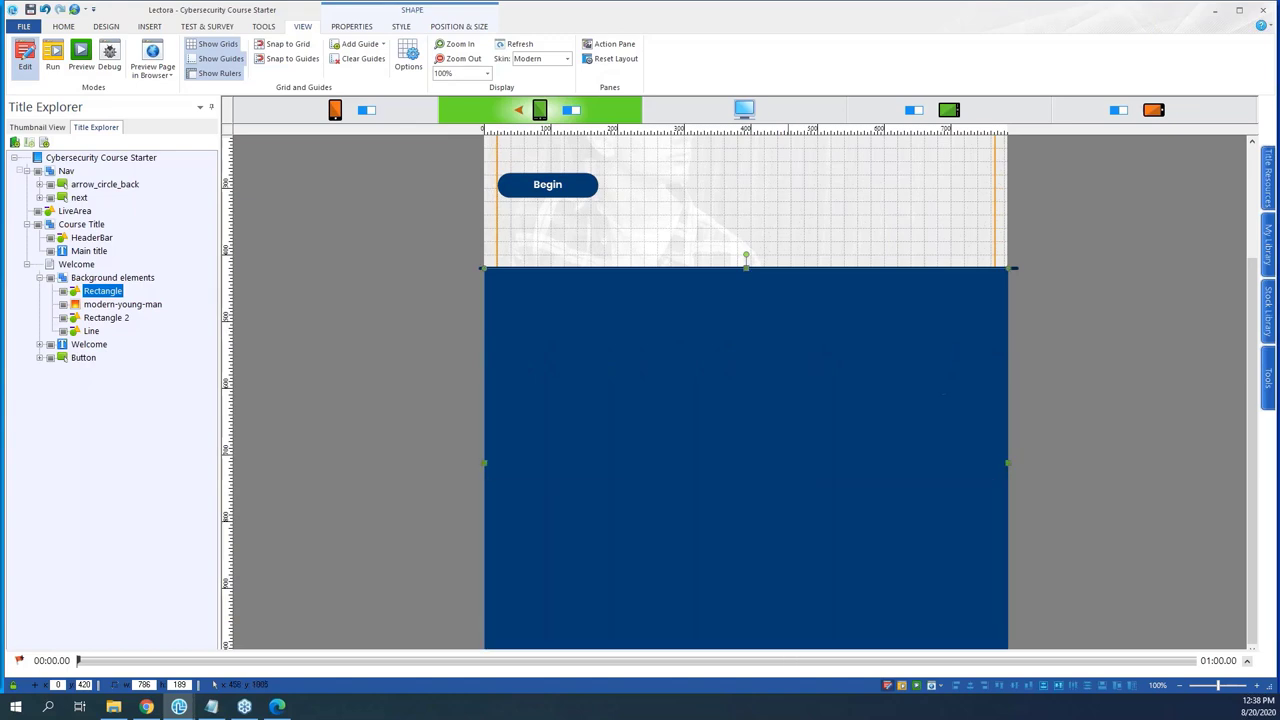
pyautogui.click(1057, 463)
pyautogui.scroll(3, 1250, 373)
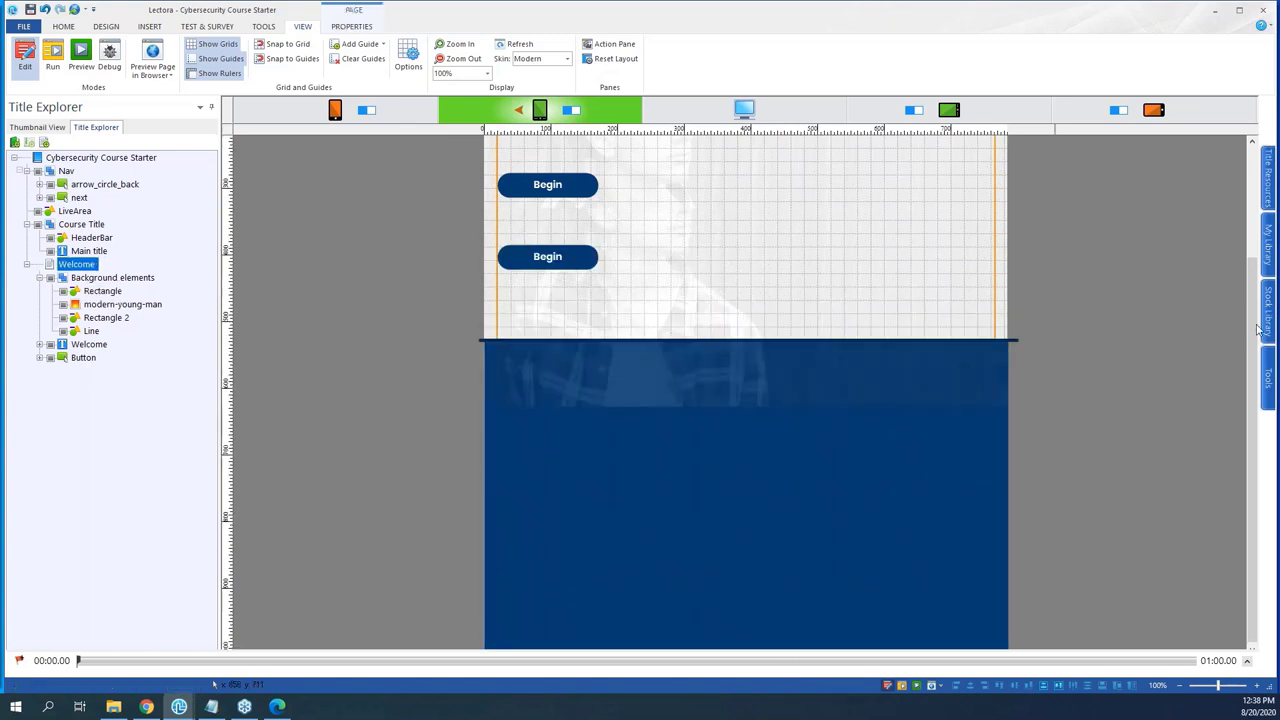
pyautogui.click(335, 110)
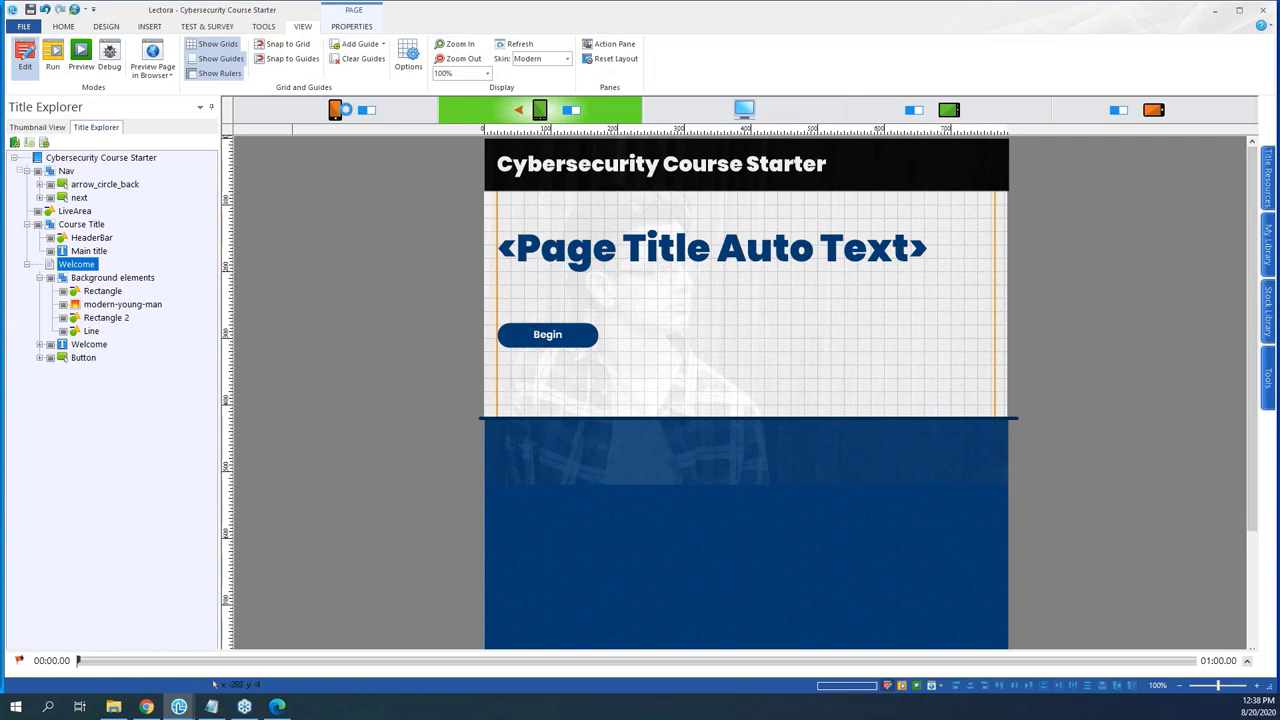
pyautogui.click(820, 335)
pyautogui.moveTo(898, 350); pyautogui.dragTo(1113, 549)
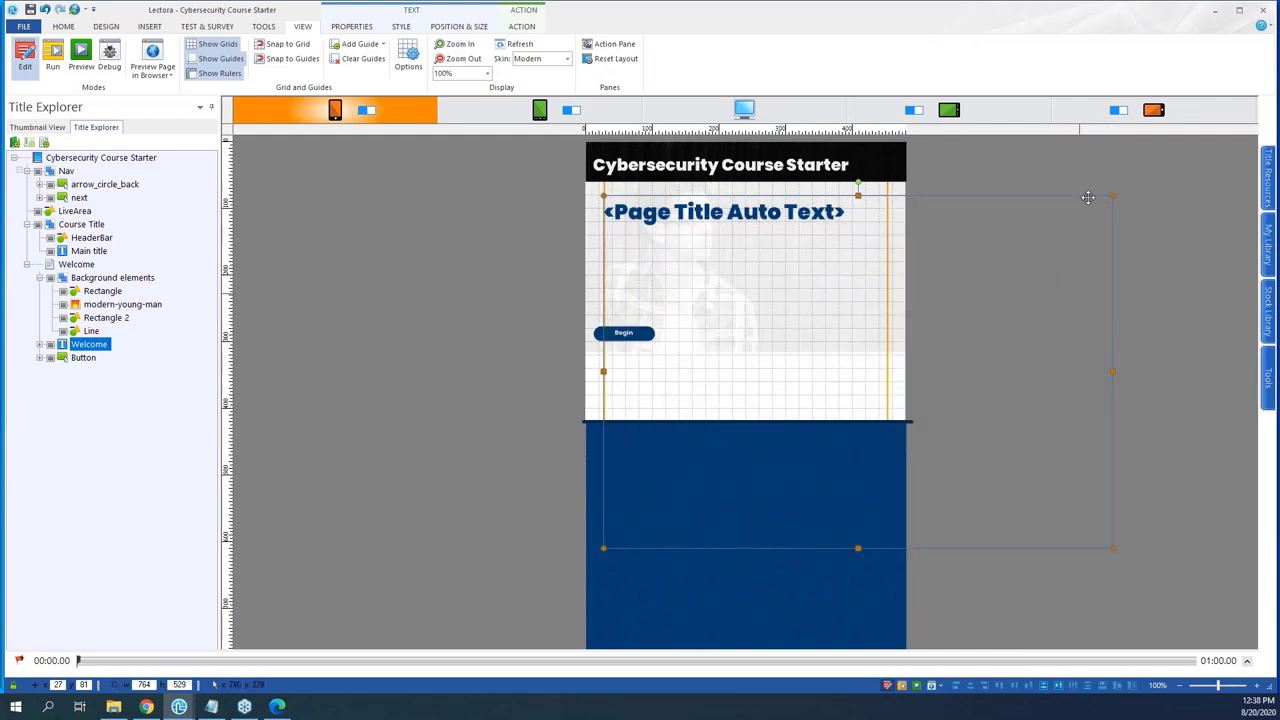
pyautogui.click(978, 181)
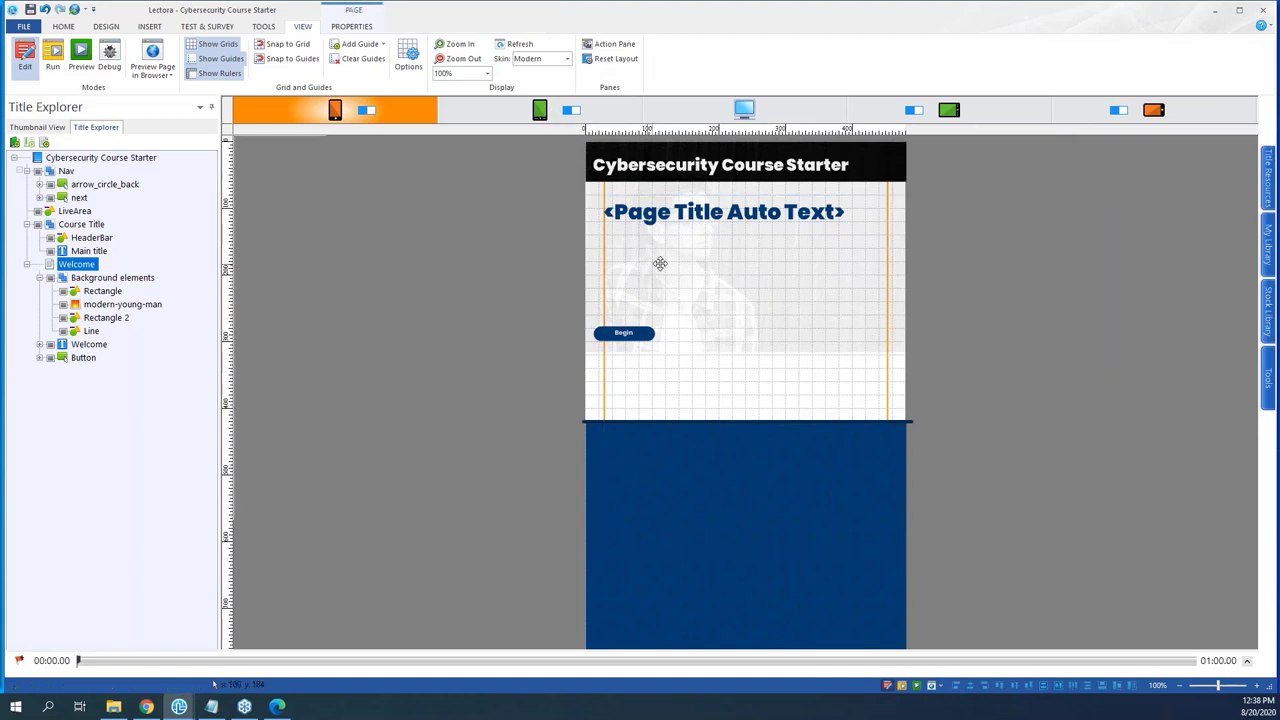
pyautogui.click(906, 318)
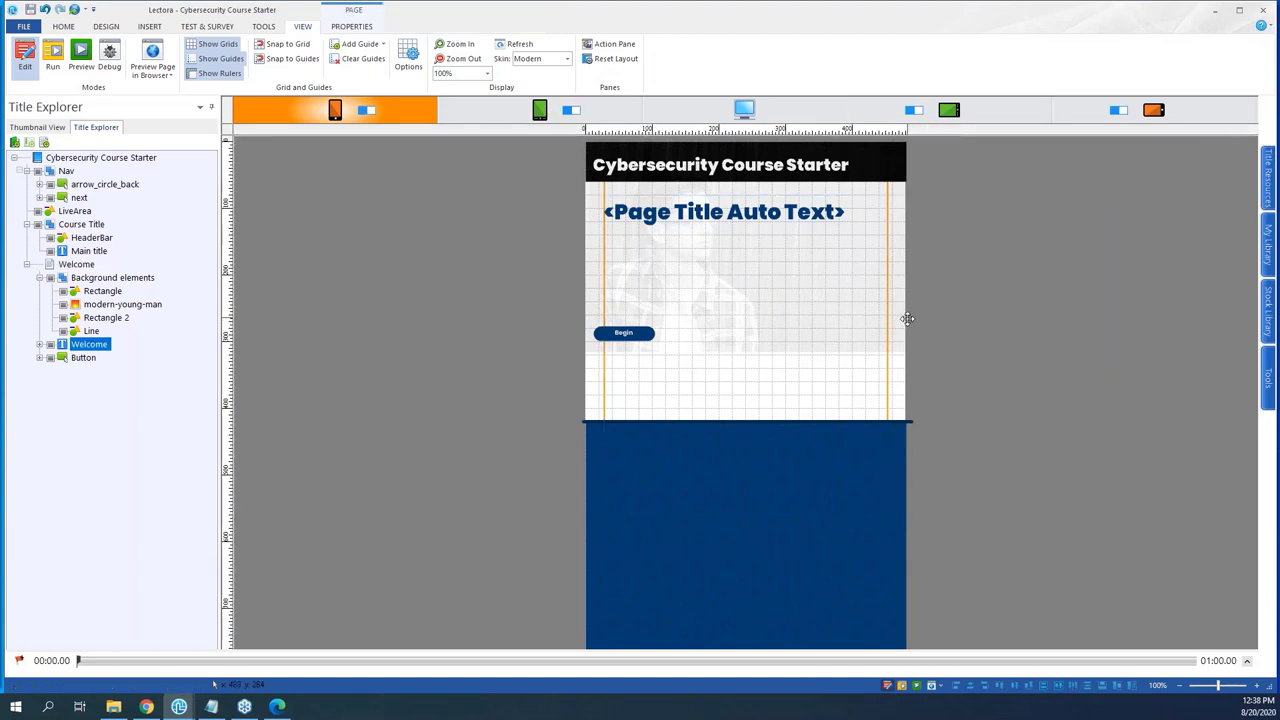
pyautogui.moveTo(908, 317); pyautogui.dragTo(1099, 512)
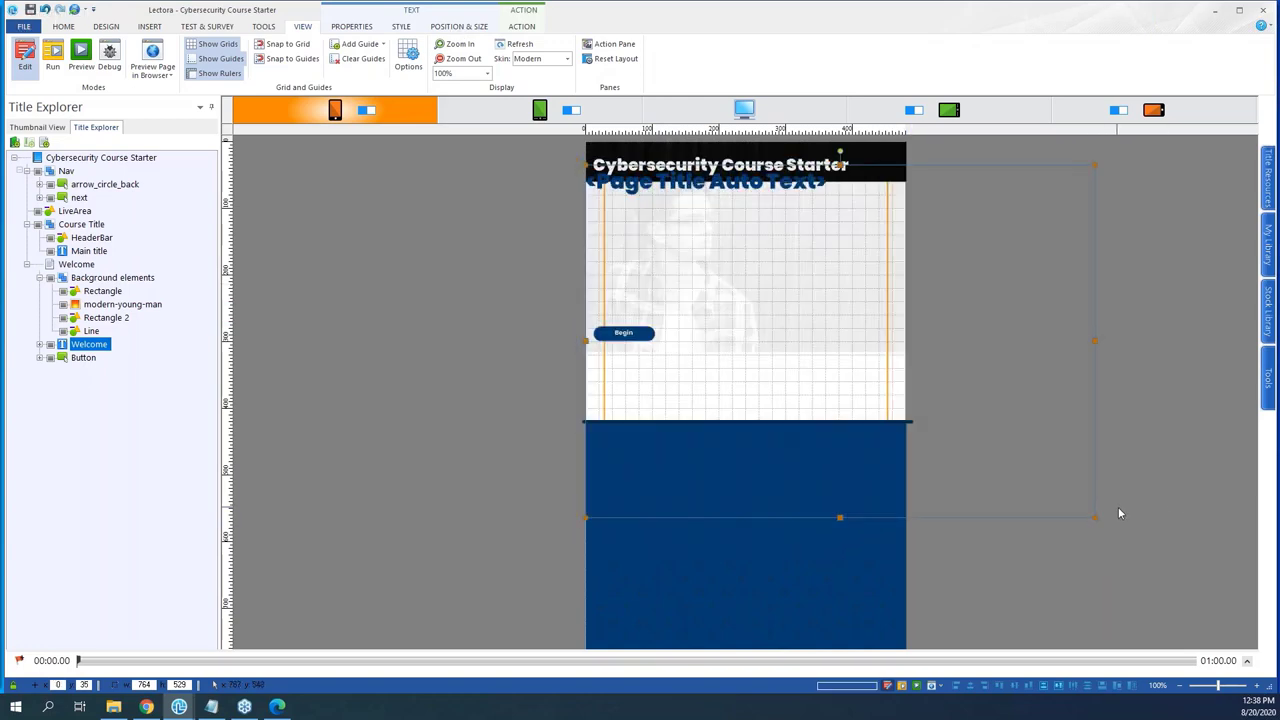
pyautogui.click(686, 243)
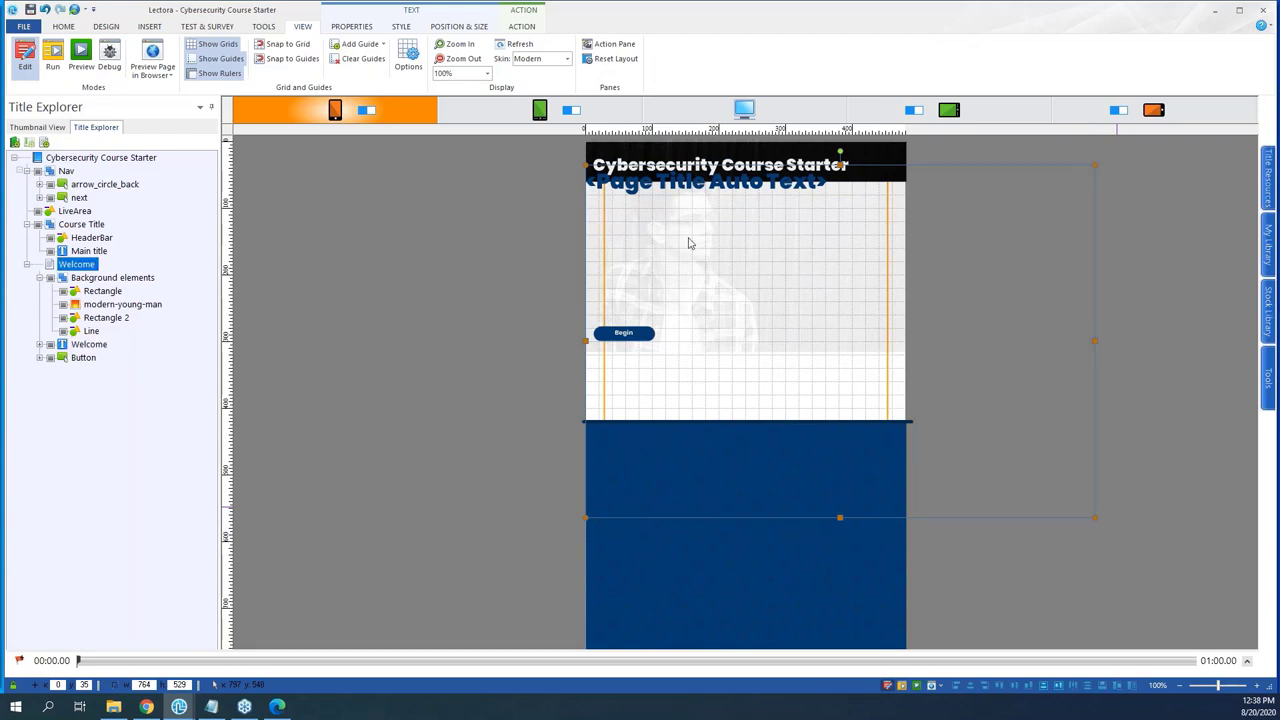
# - Shrink the Welcome page title's text box to about 417 by 65 in the phone portrait layout
pyautogui.click(672, 181)
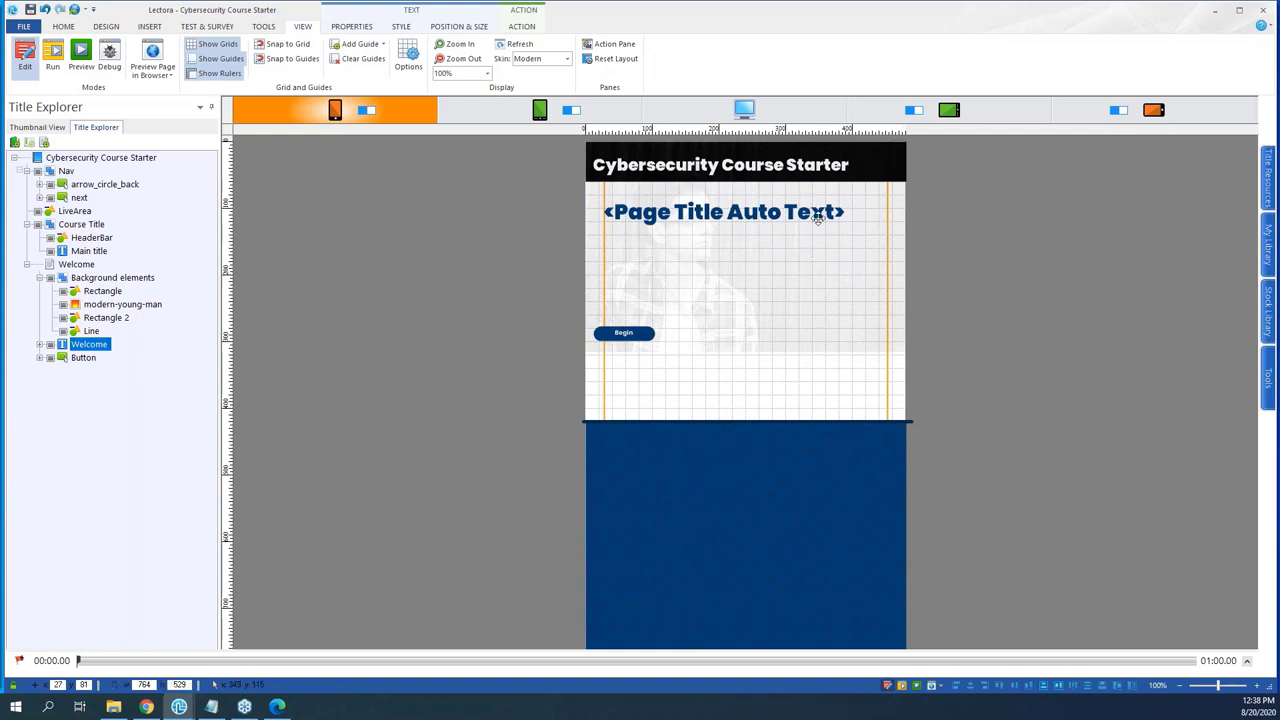
pyautogui.moveTo(897, 360); pyautogui.dragTo(881, 238)
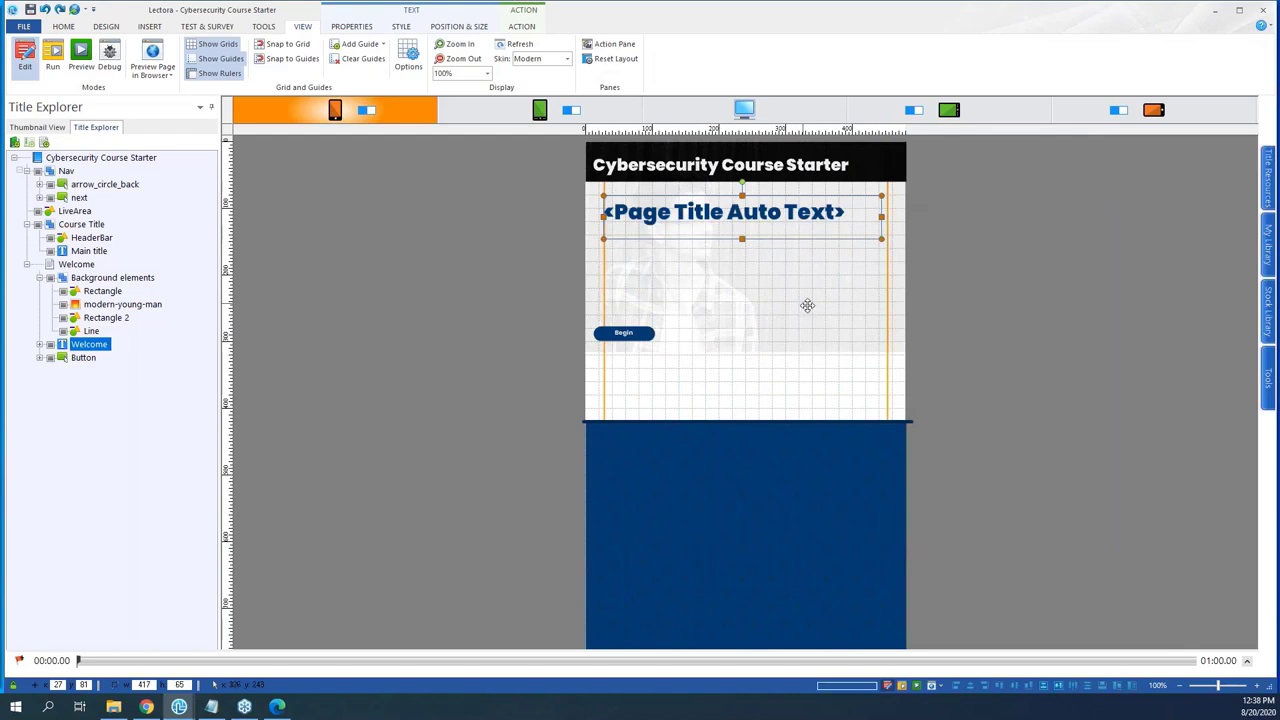
# - Enlarge the modern-young-man background image to about 1150 by 767 so it extends behind the navy area of the phone page
pyautogui.click(838, 338)
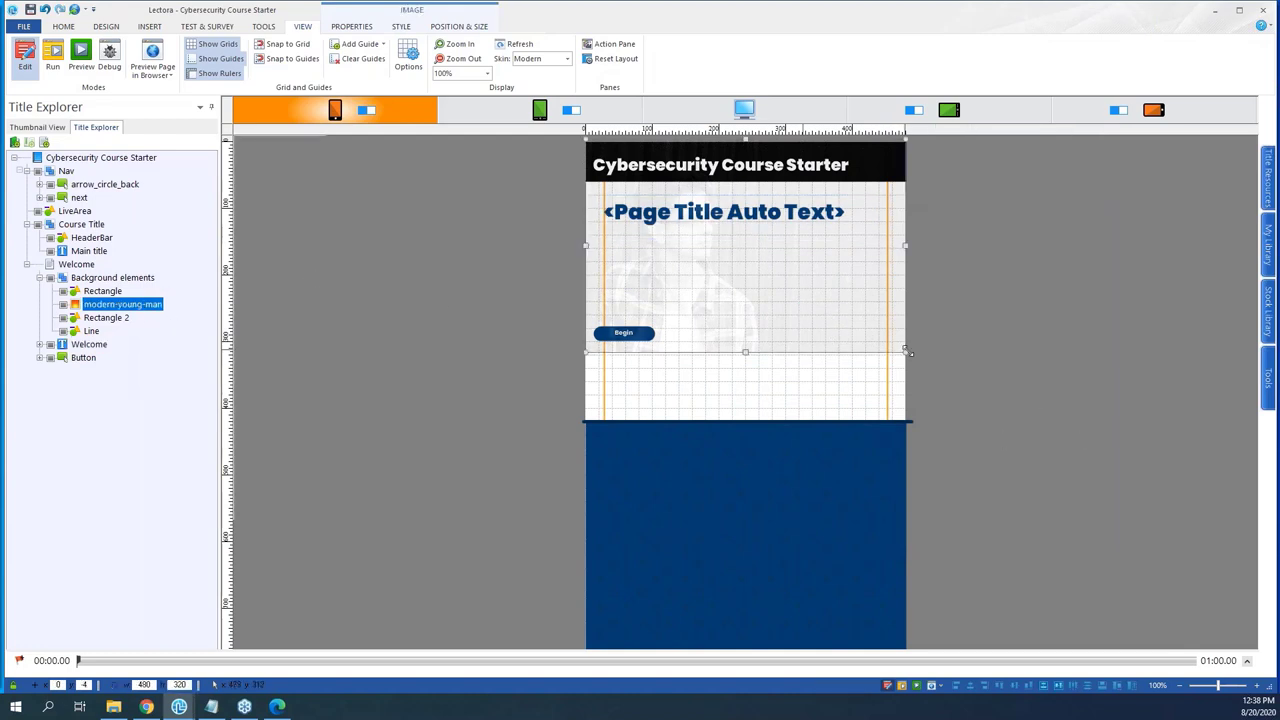
pyautogui.click(960, 398)
pyautogui.click(908, 350)
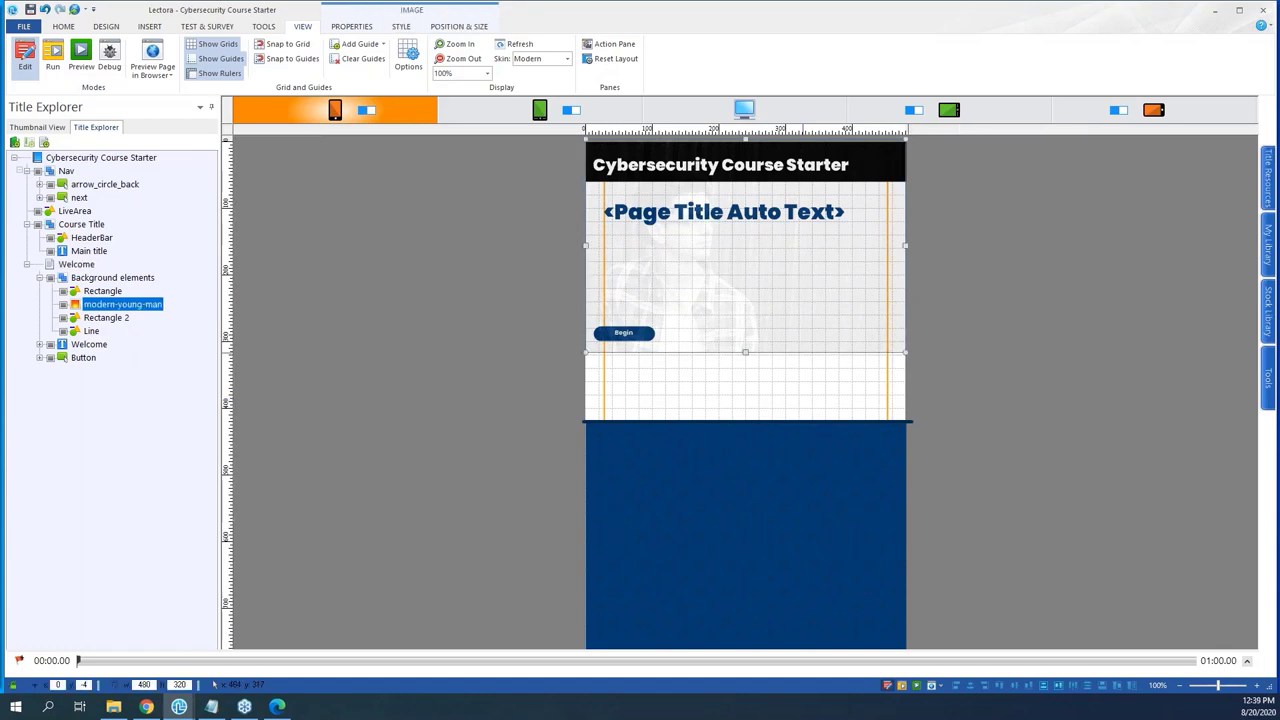
pyautogui.moveTo(958, 399); pyautogui.dragTo(1256, 650)
pyautogui.click(466, 426)
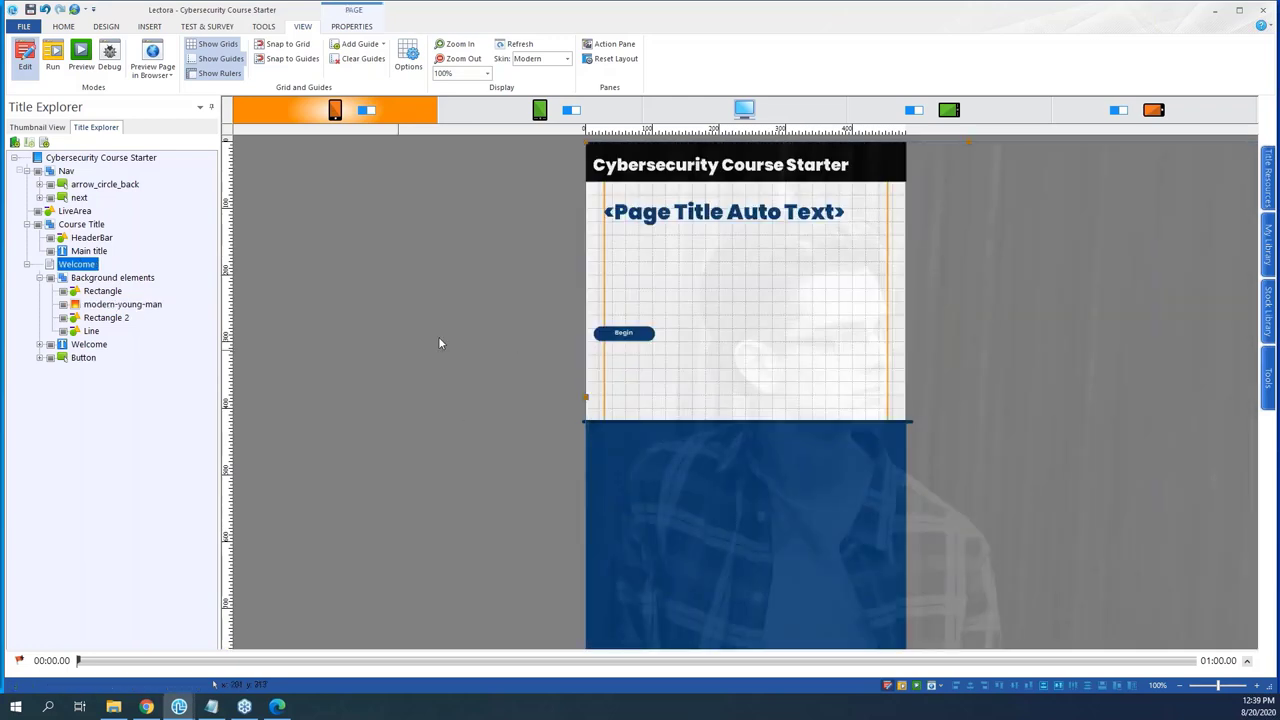
pyautogui.click(1054, 374)
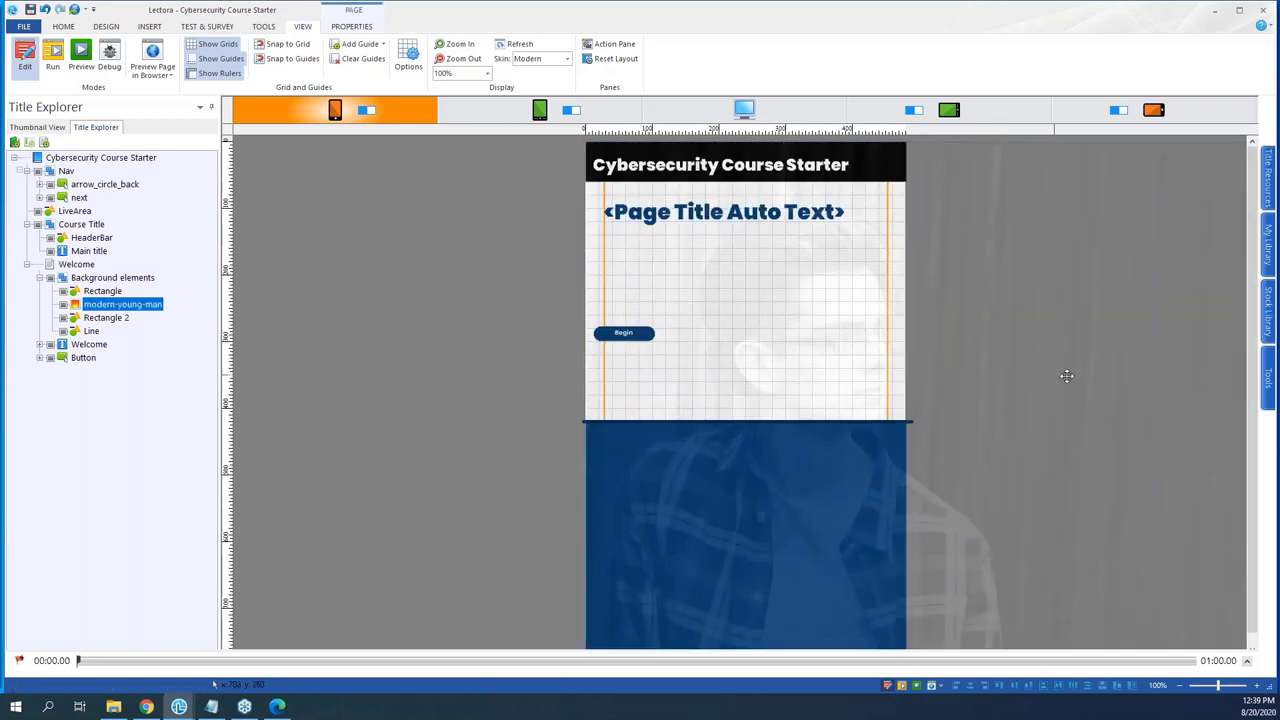
pyautogui.moveTo(1080, 372); pyautogui.dragTo(882, 371)
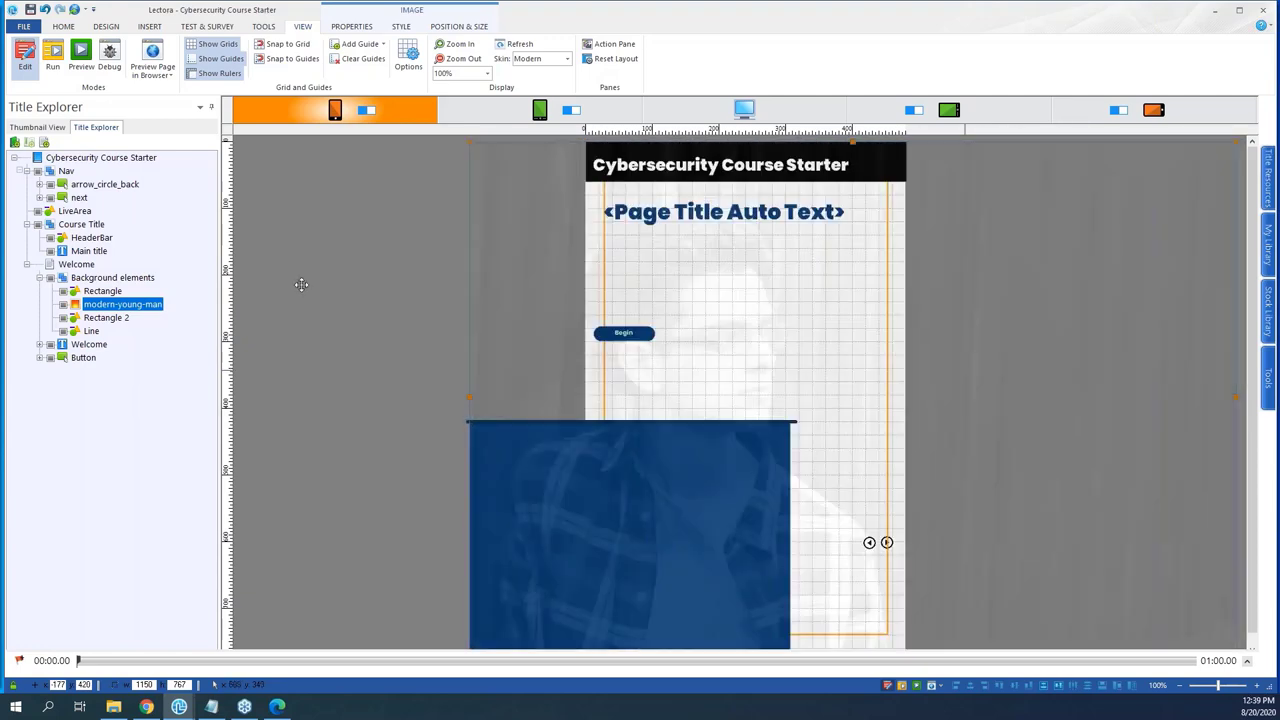
pyautogui.click(421, 308)
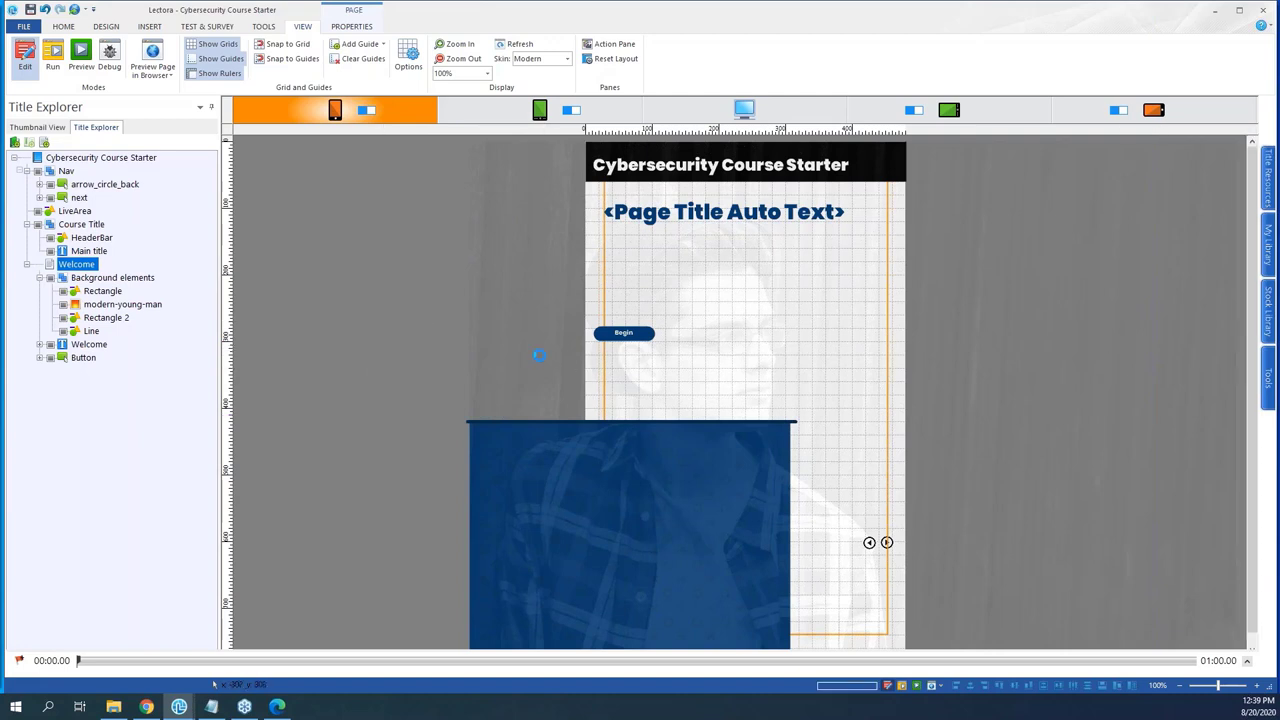
# - Shift the modern-young-man background image left to about x -181, y 0 so the man's face sits within the phone page
pyautogui.click(1046, 415)
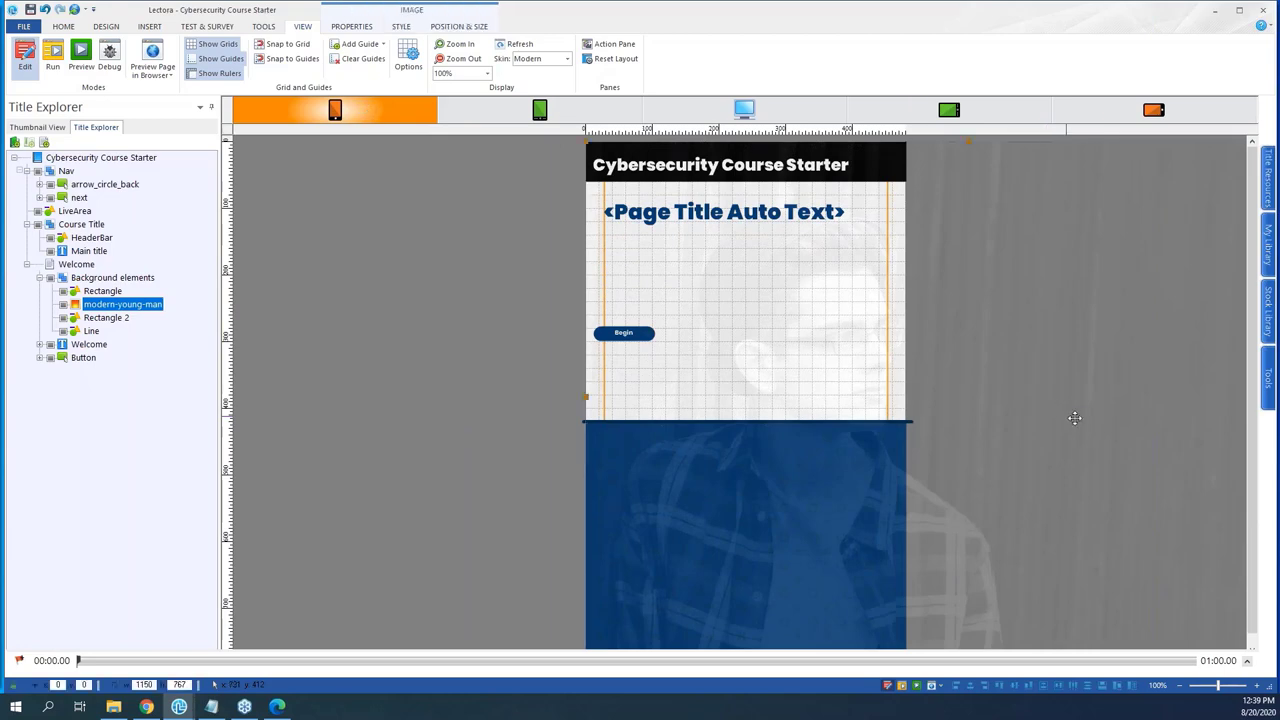
pyautogui.moveTo(1088, 421); pyautogui.dragTo(957, 423)
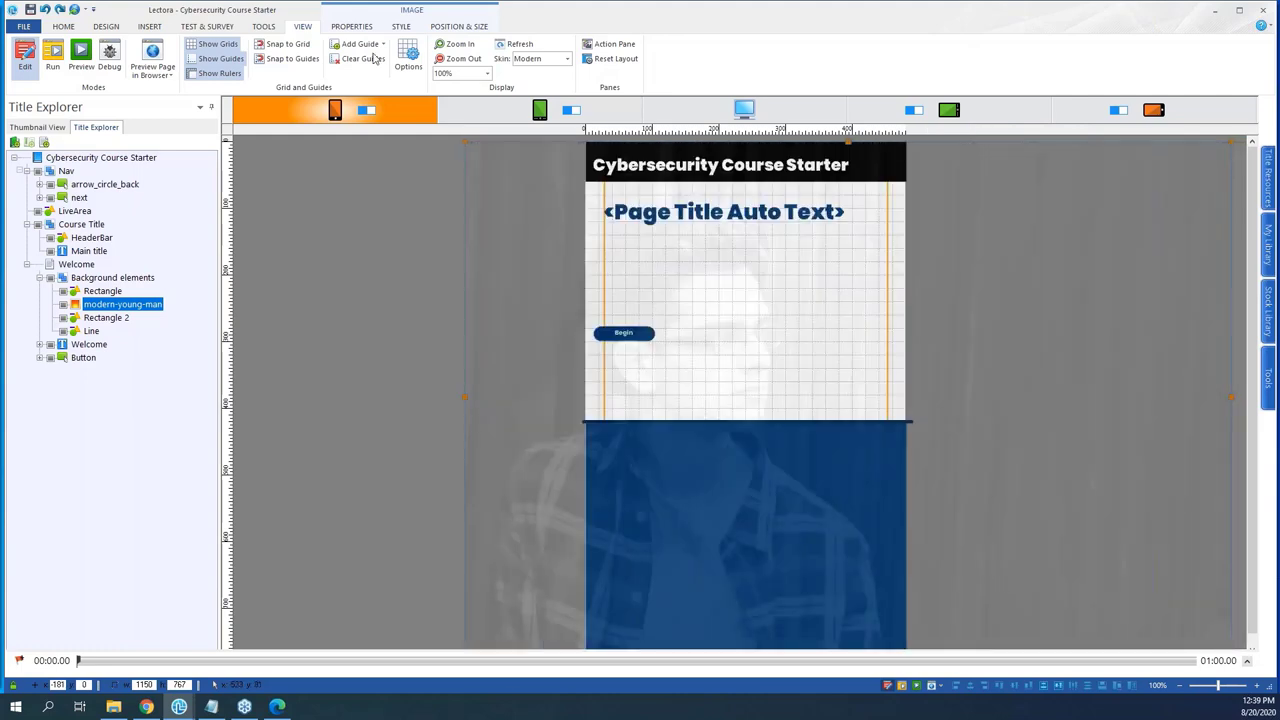
# - Run the Welcome page to check its phone portrait layout against the tablet portrait and desktop views, and return to edit mode
pyautogui.click(55, 57)
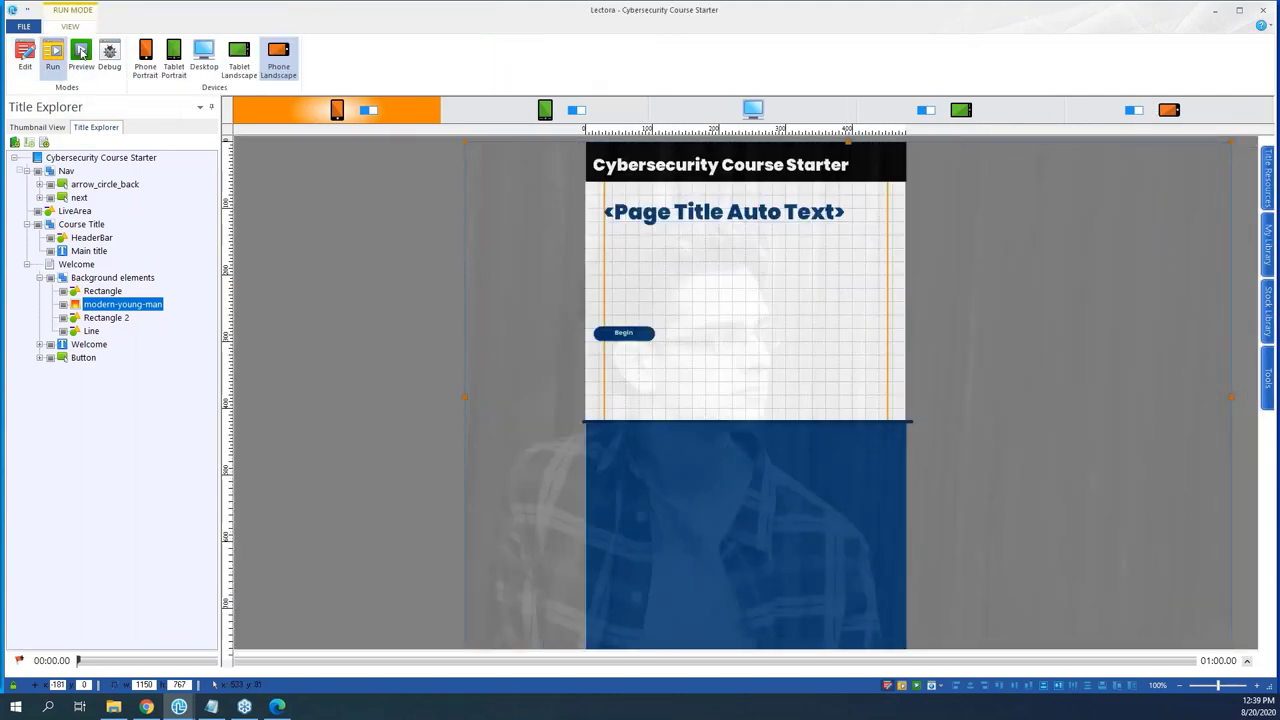
pyautogui.click(82, 52)
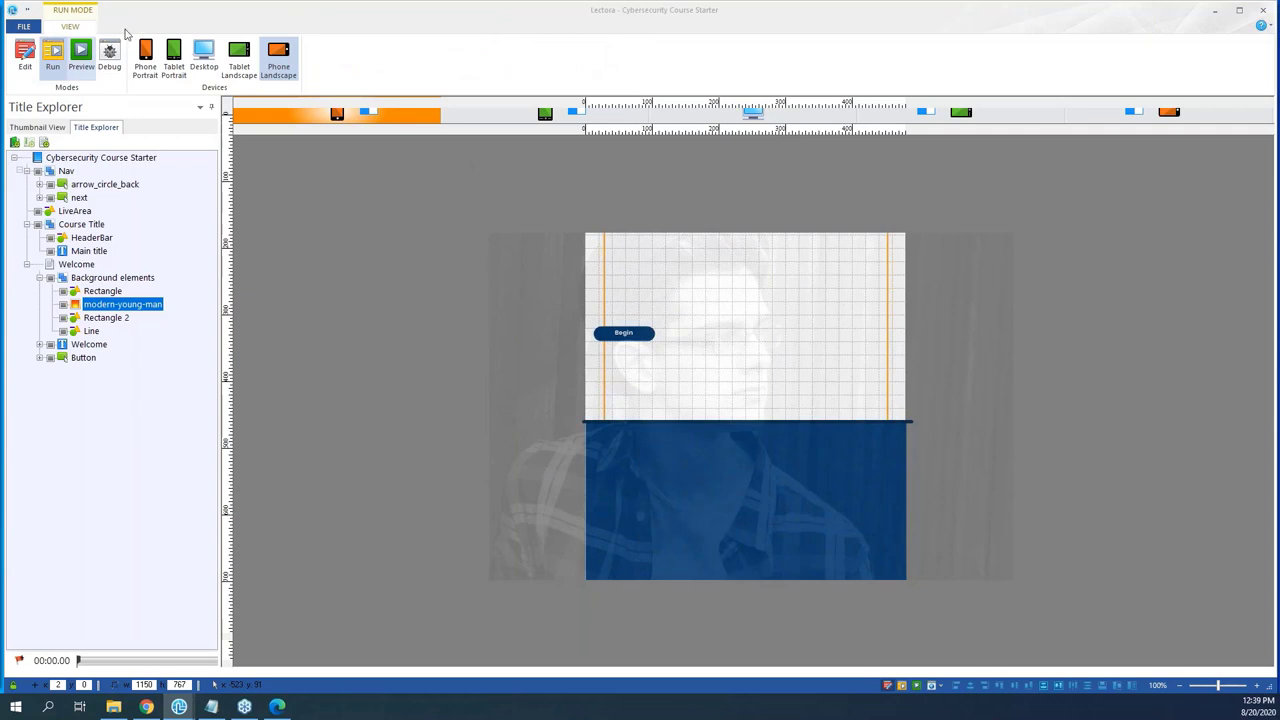
pyautogui.click(25, 55)
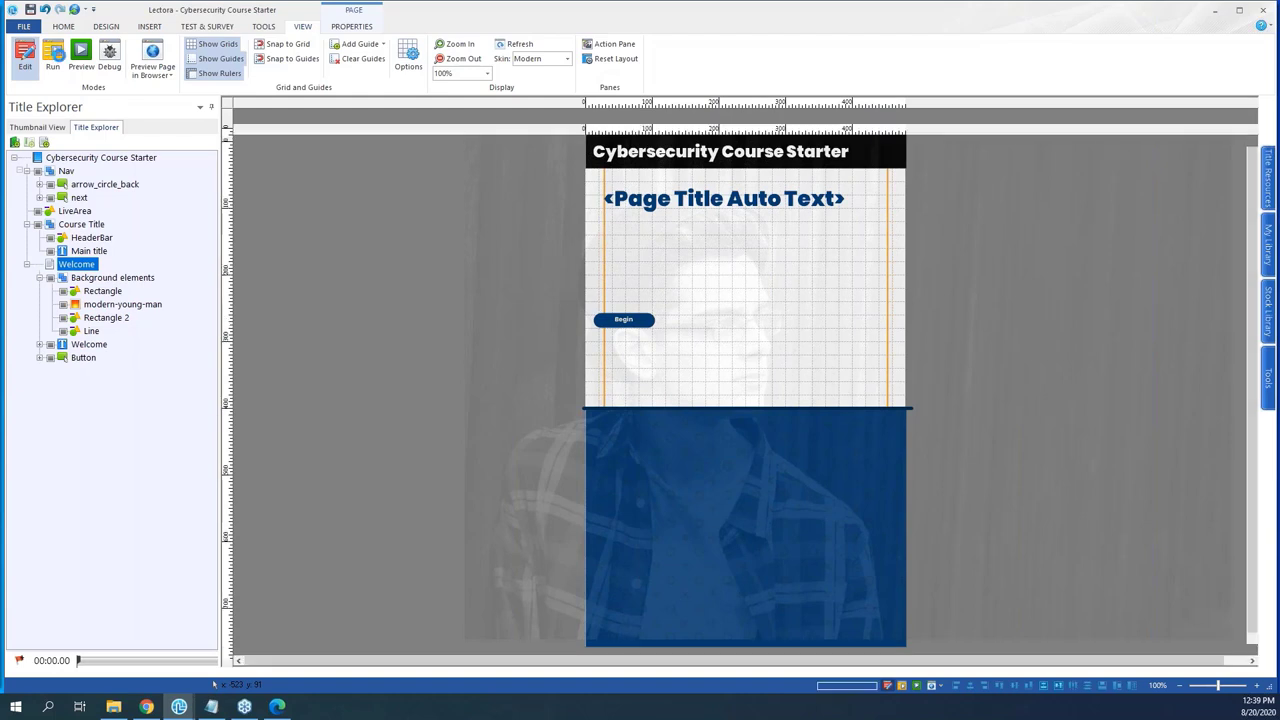
pyautogui.click(53, 58)
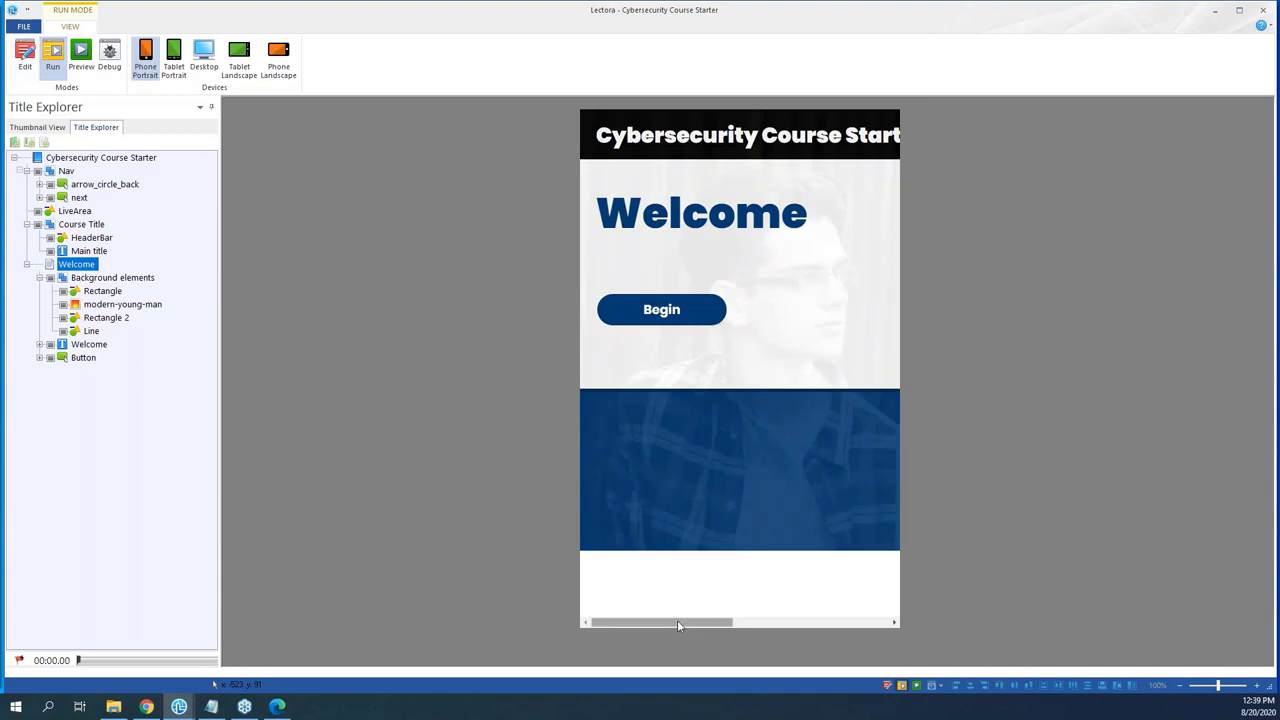
pyautogui.moveTo(718, 619)
pyautogui.mouseDown()
pyautogui.moveTo(873, 620)
pyautogui.moveTo(716, 620)
pyautogui.mouseUp()
pyautogui.click(180, 66)
pyautogui.click(30, 55)
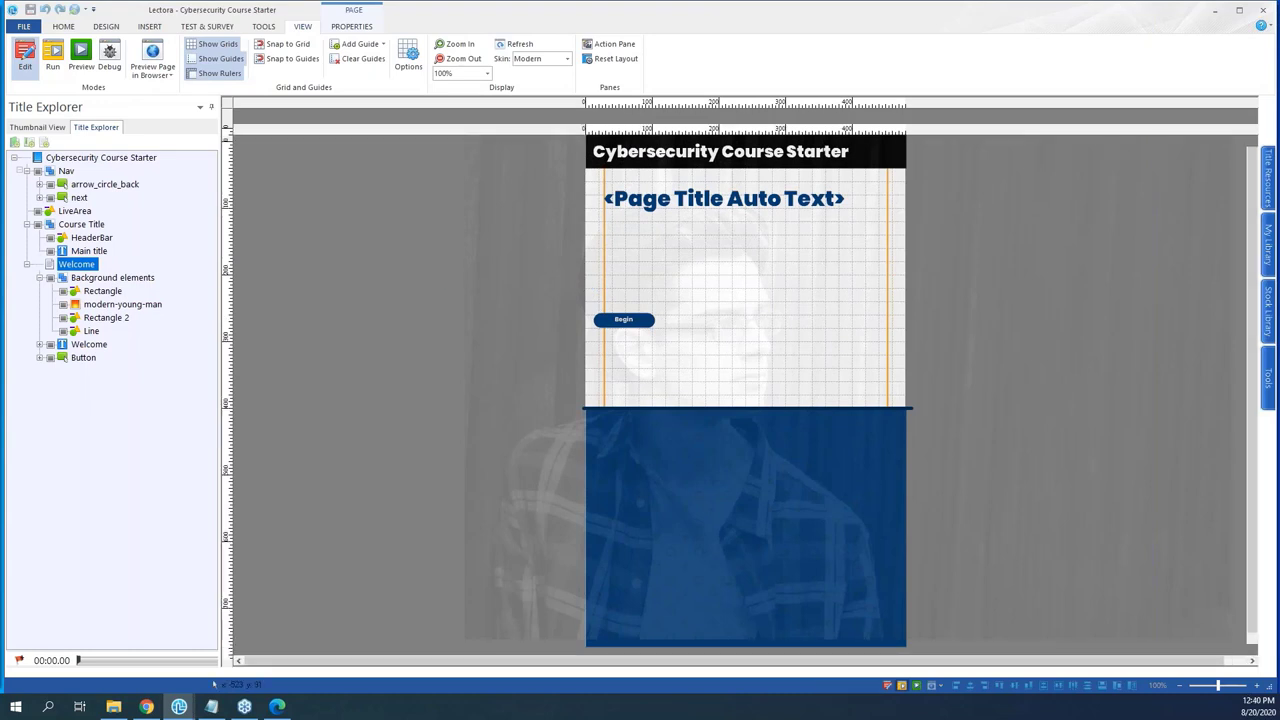
pyautogui.click(55, 63)
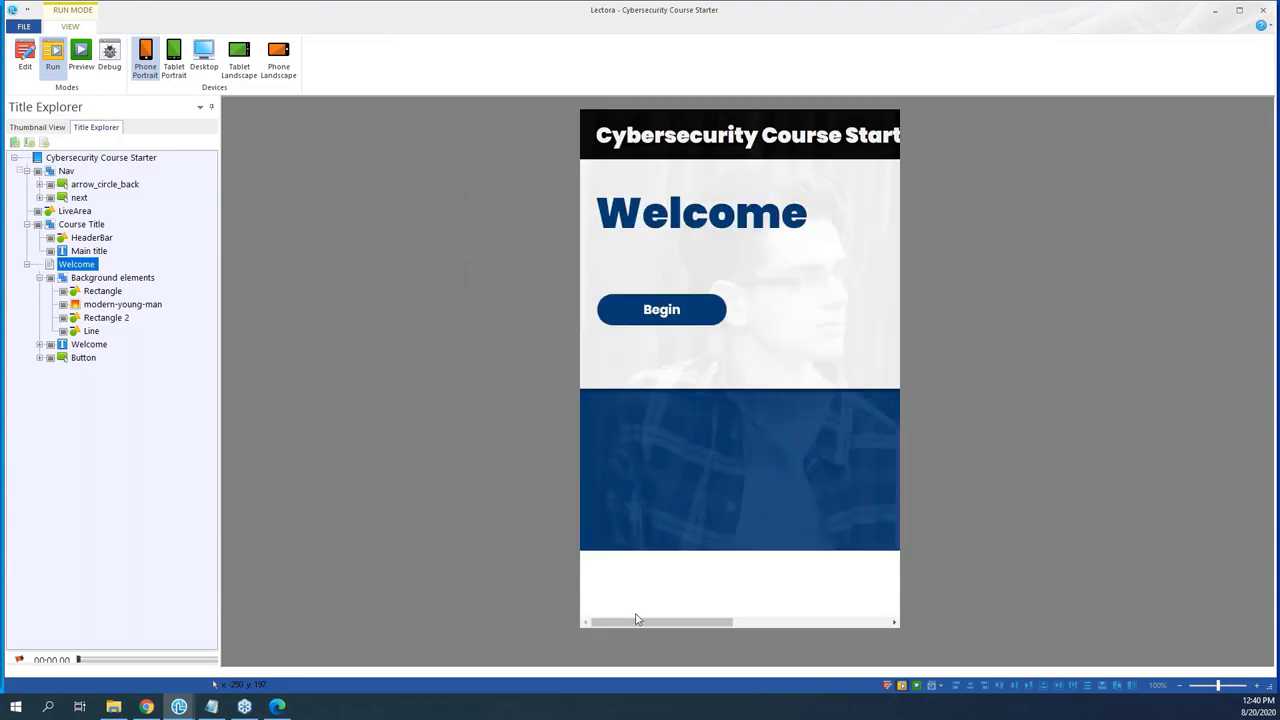
pyautogui.moveTo(702, 627)
pyautogui.mouseDown()
pyautogui.moveTo(862, 630)
pyautogui.moveTo(702, 627)
pyautogui.mouseUp()
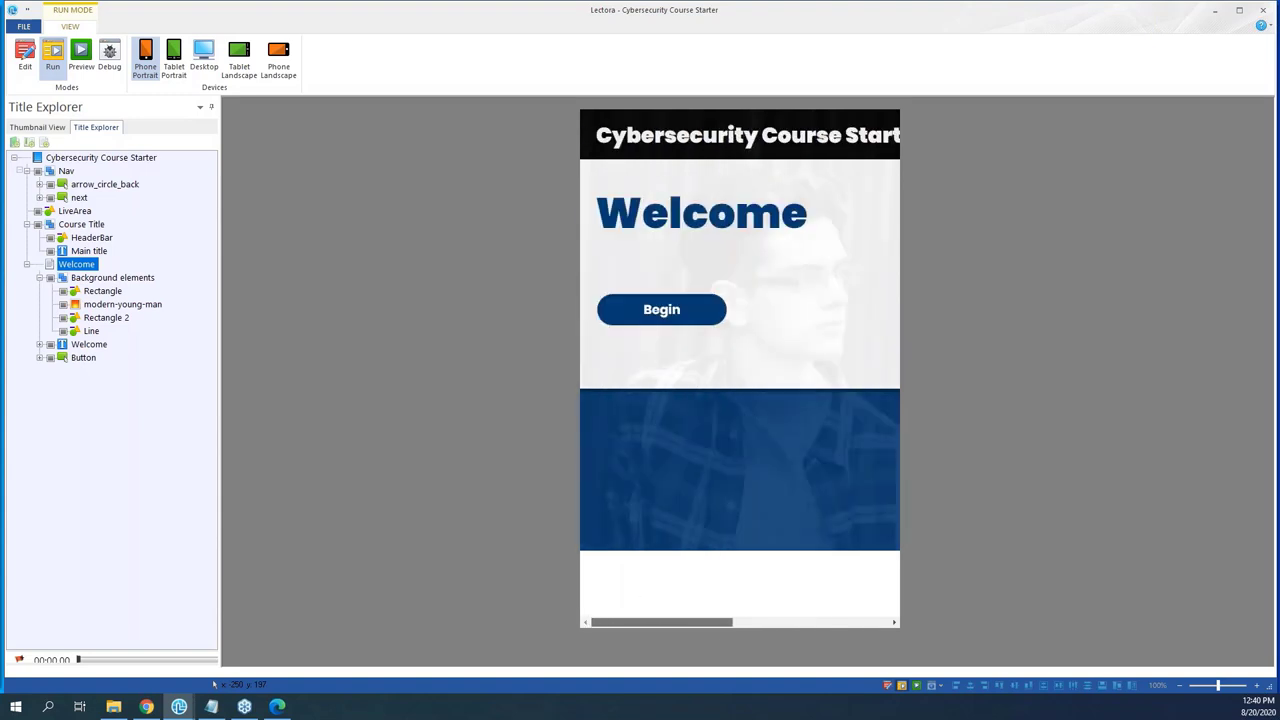
pyautogui.click(148, 57)
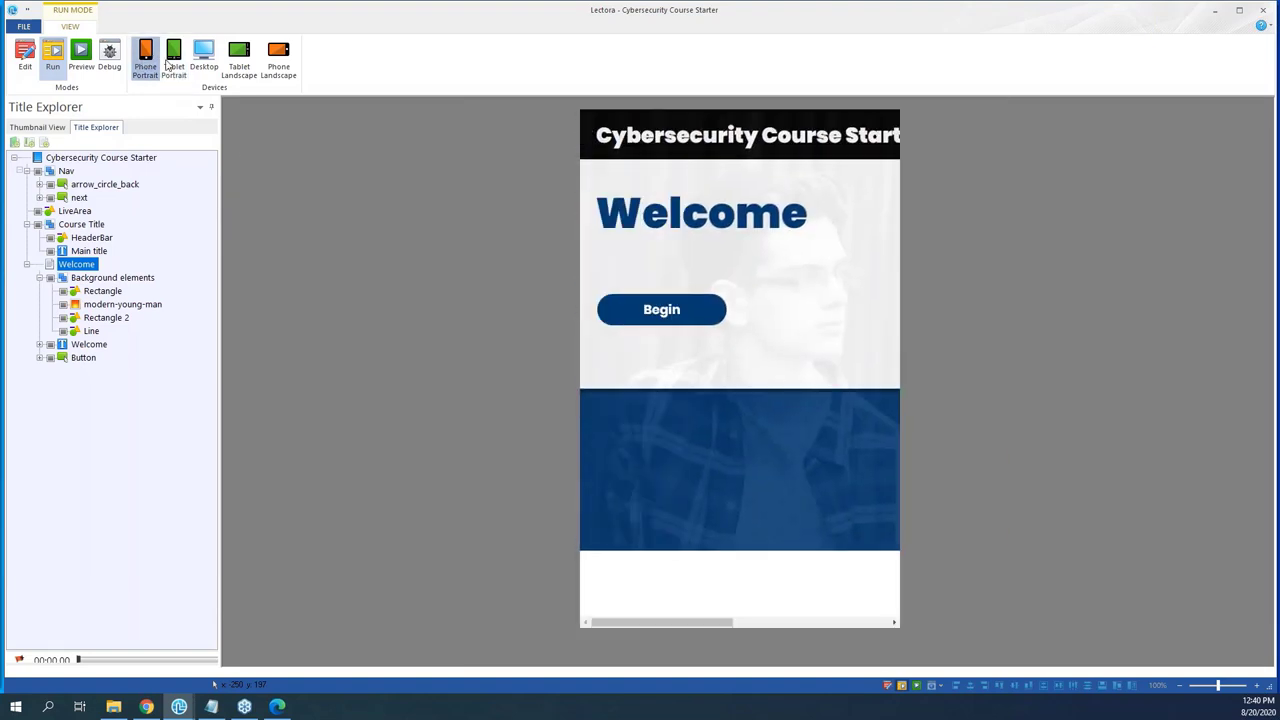
pyautogui.click(204, 57)
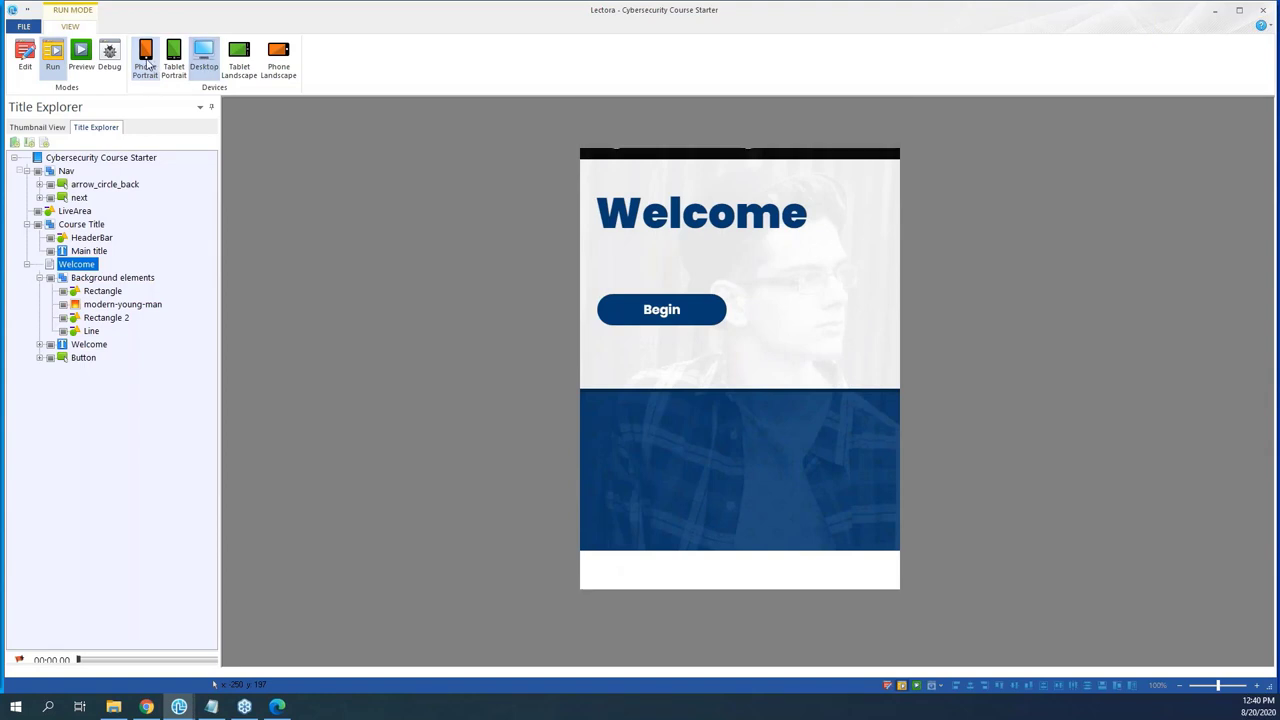
pyautogui.click(25, 55)
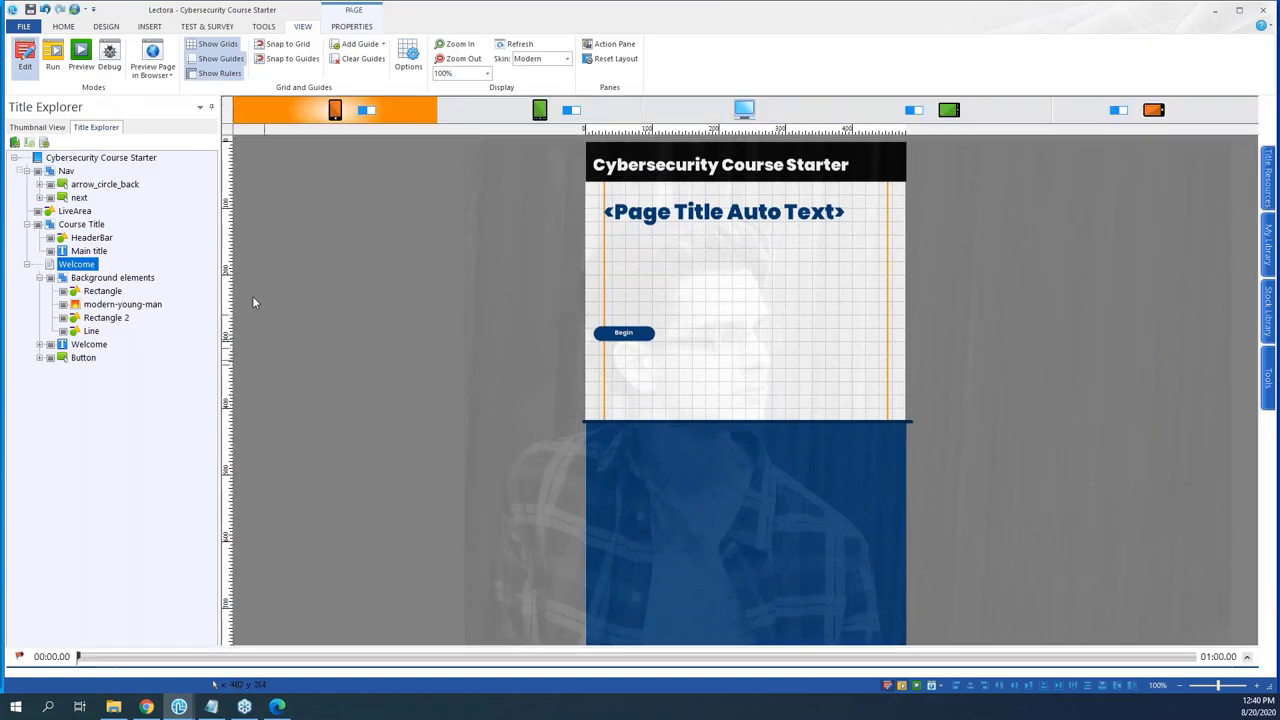
# - Align the Begin button with the left guide at about x 31 and enlarge it to about 190 by 47
pyautogui.click(624, 332)
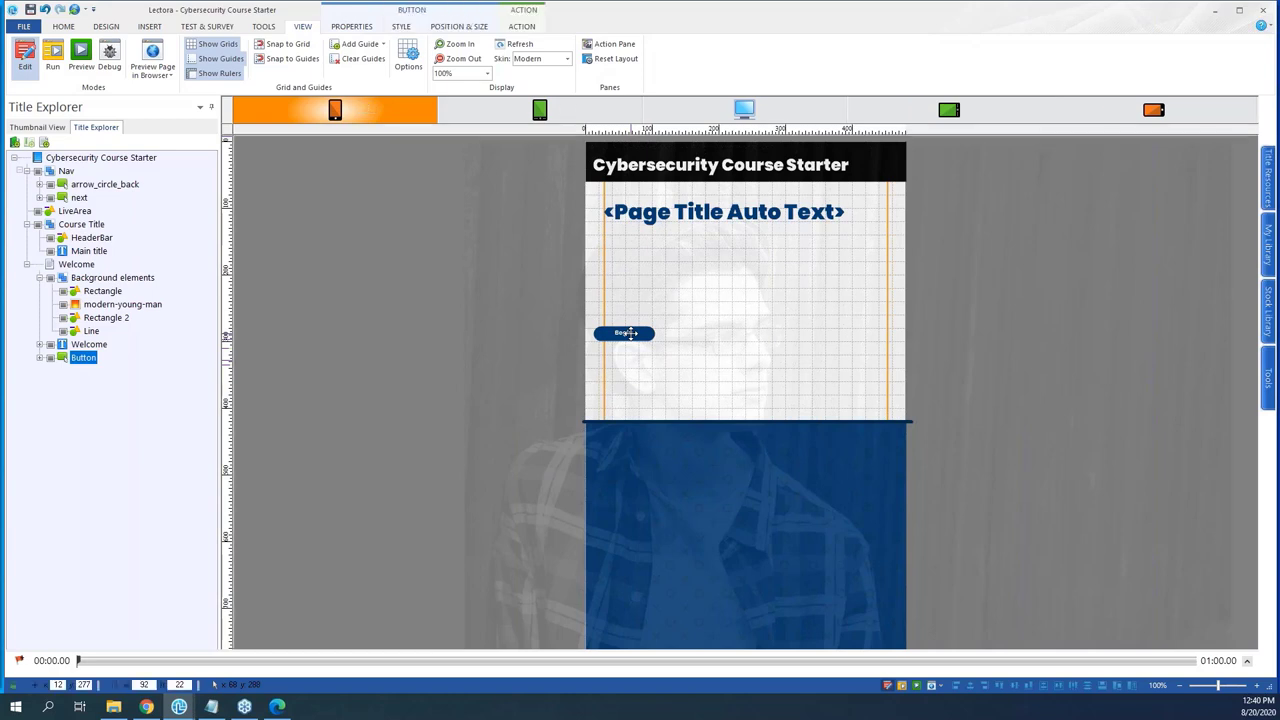
pyautogui.press('Right')
pyautogui.press('Right')
pyautogui.press('Right')
pyautogui.press('Right')
pyautogui.press('Right')
pyautogui.press('Right')
pyautogui.press('Right')
pyautogui.press('Right')
pyautogui.press('Right')
pyautogui.press('Right')
pyautogui.press('Right')
pyautogui.press('Right')
pyautogui.press('Right')
pyautogui.press('Right')
pyautogui.press('Right')
pyautogui.press('Right')
pyautogui.press('Right')
pyautogui.press('Right')
pyautogui.press('Right')
pyautogui.press('Right')
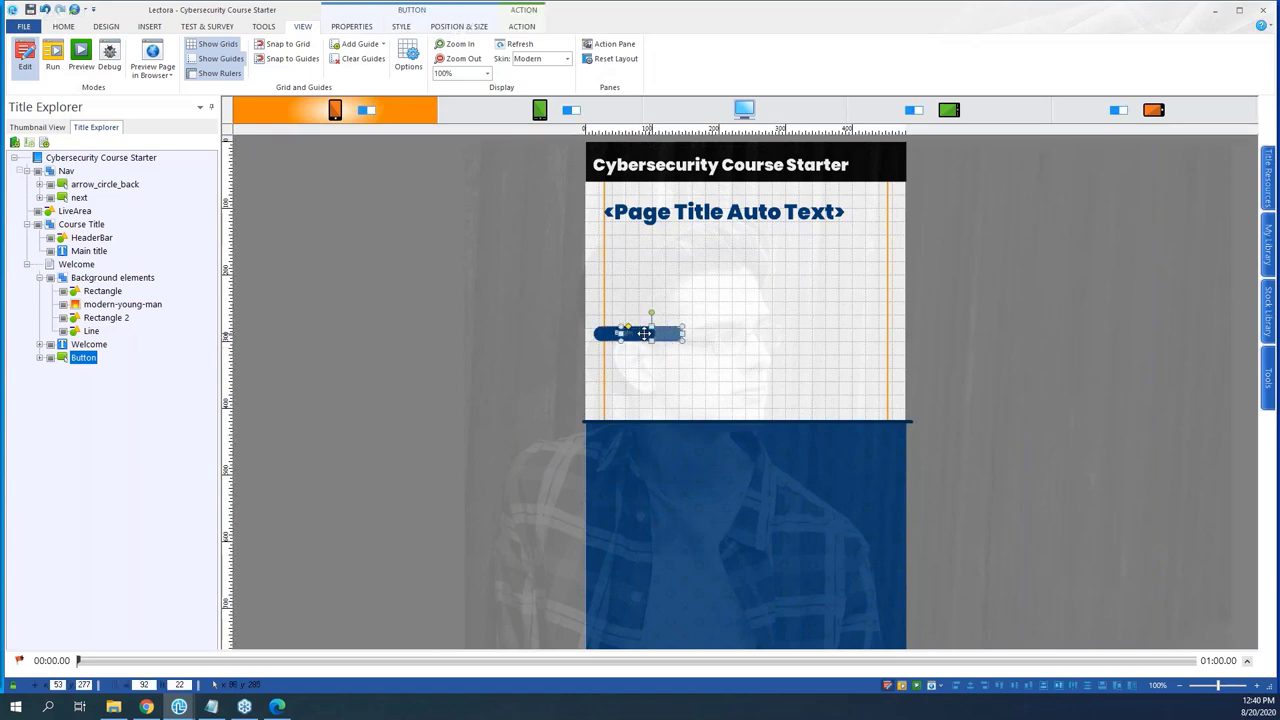
pyautogui.moveTo(636, 334); pyautogui.dragTo(734, 357)
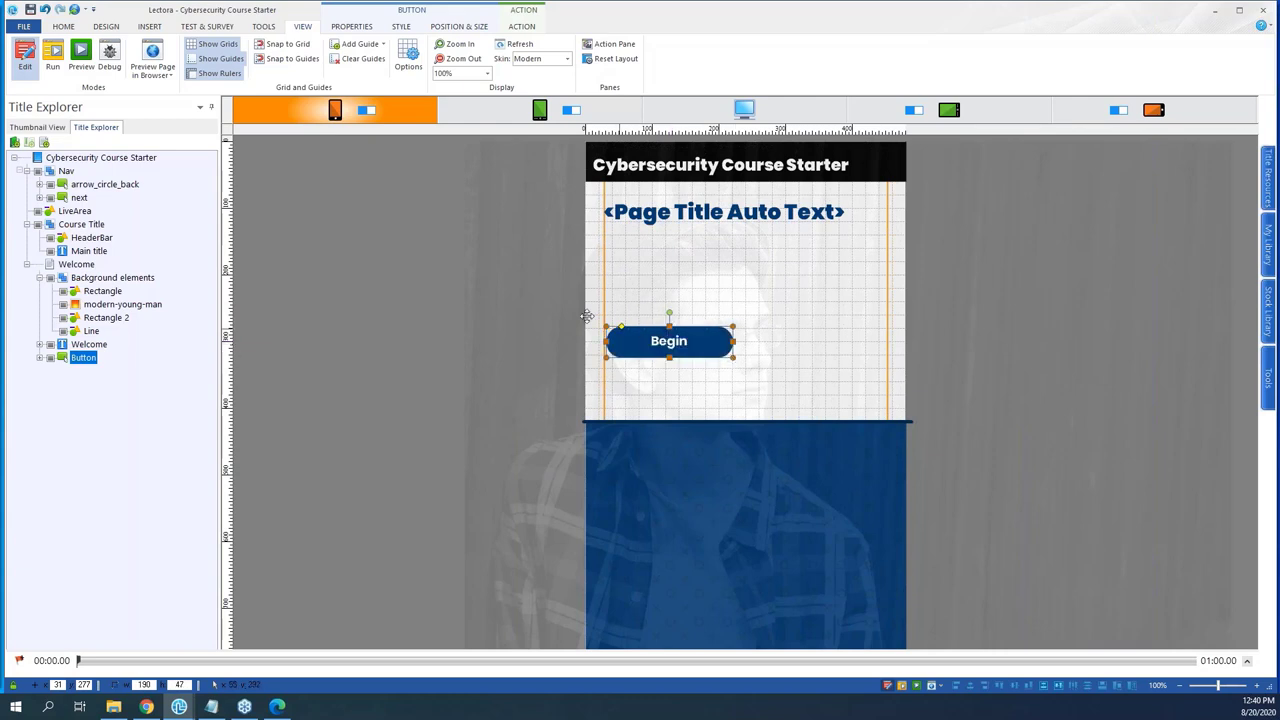
# - Stretch the Begin button between the two guides to about 422 by 80 and lower it to about y 316
pyautogui.click(672, 343)
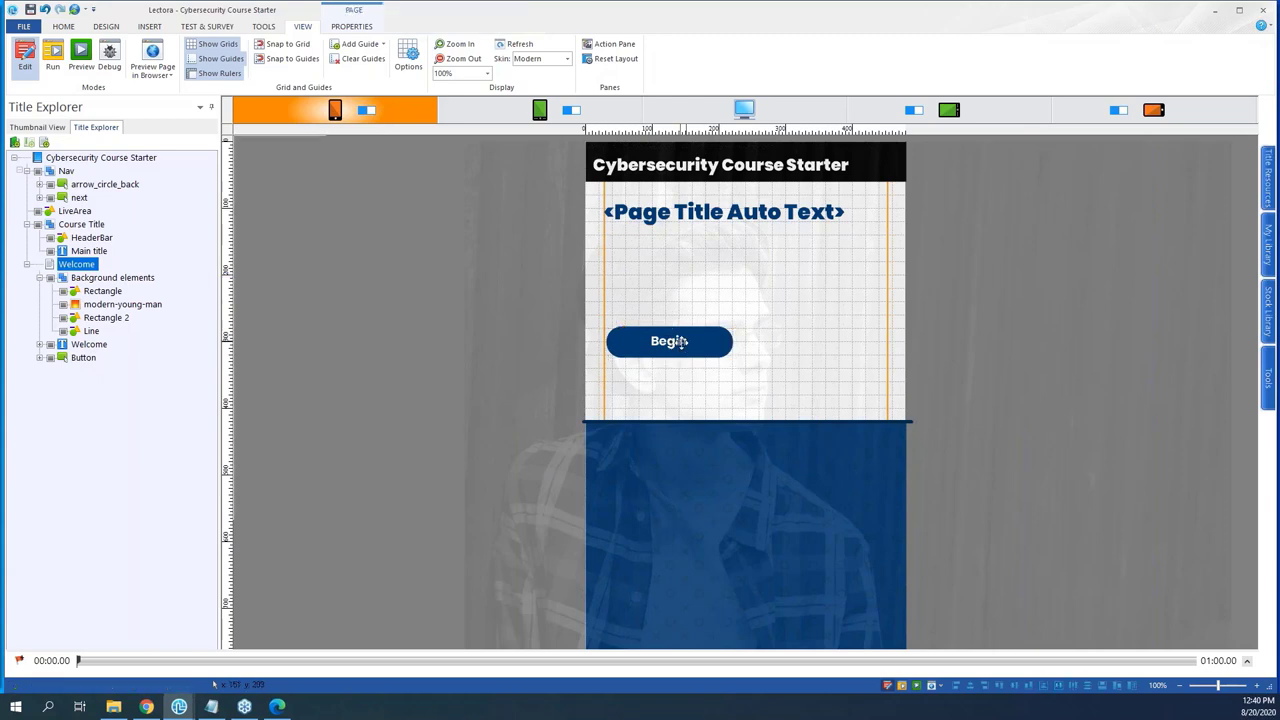
pyautogui.click(680, 343)
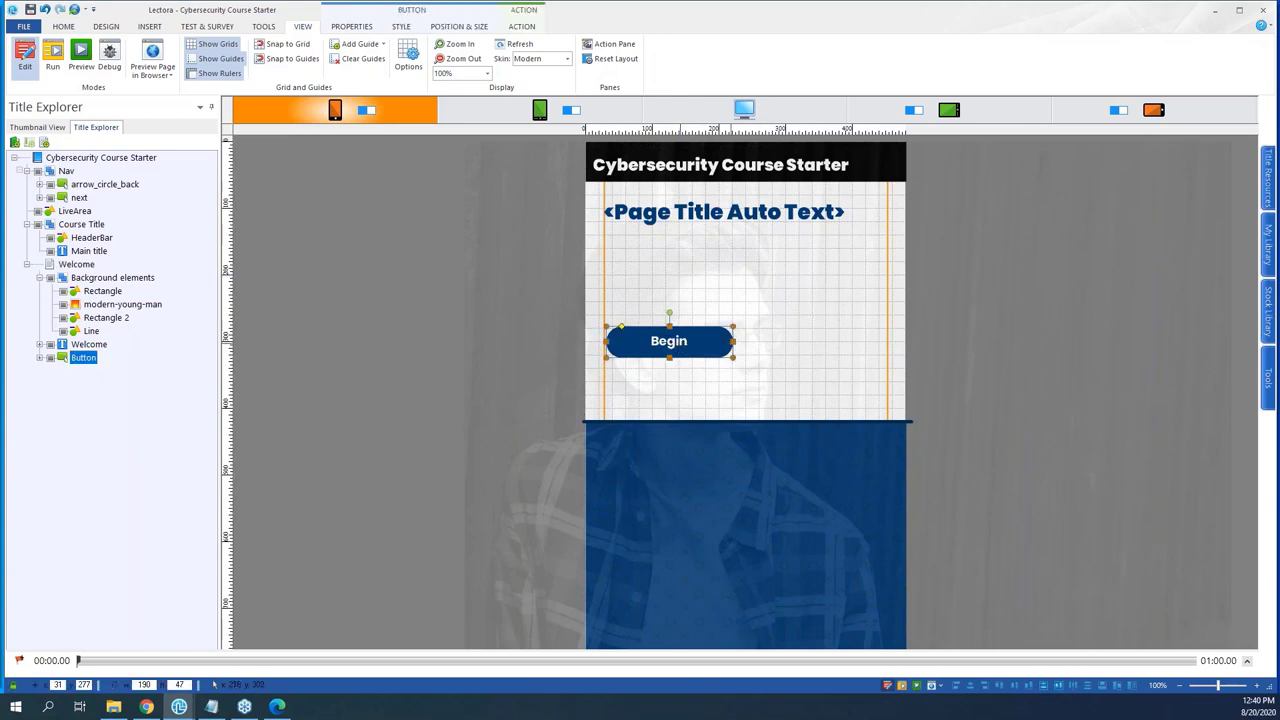
pyautogui.moveTo(750, 343); pyautogui.dragTo(887, 357)
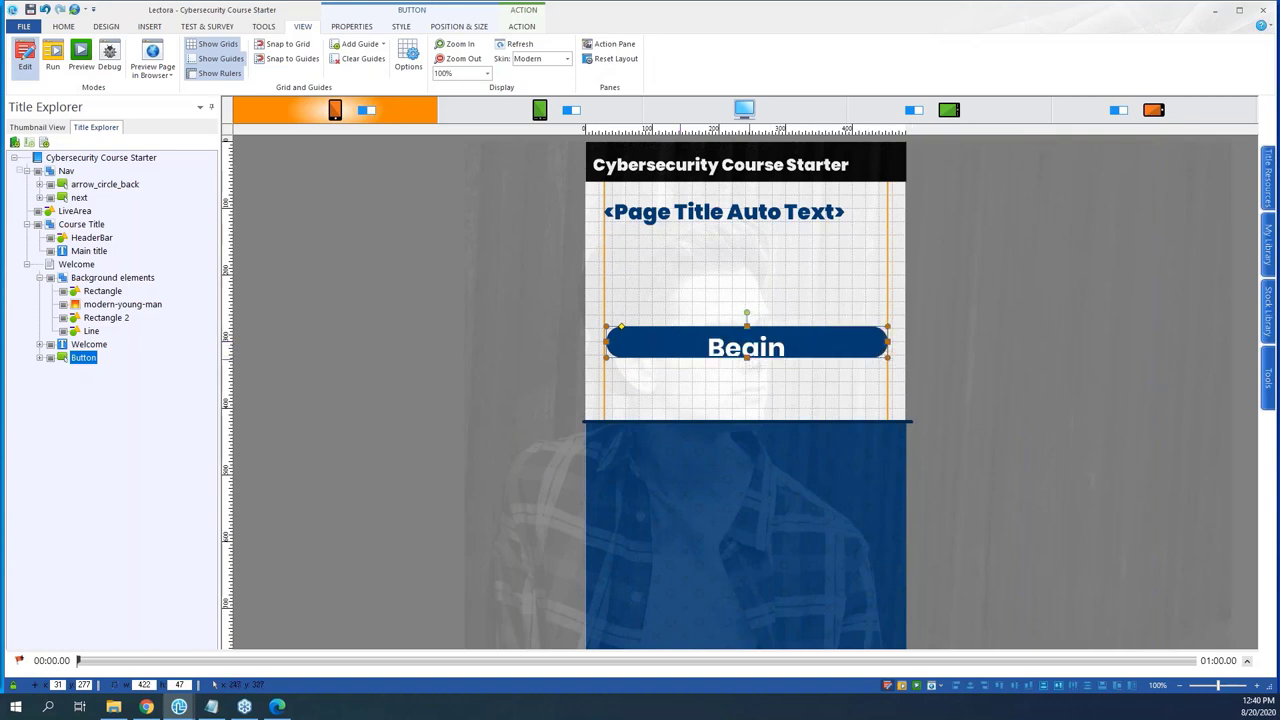
pyautogui.moveTo(747, 362); pyautogui.dragTo(786, 378)
pyautogui.click(737, 218)
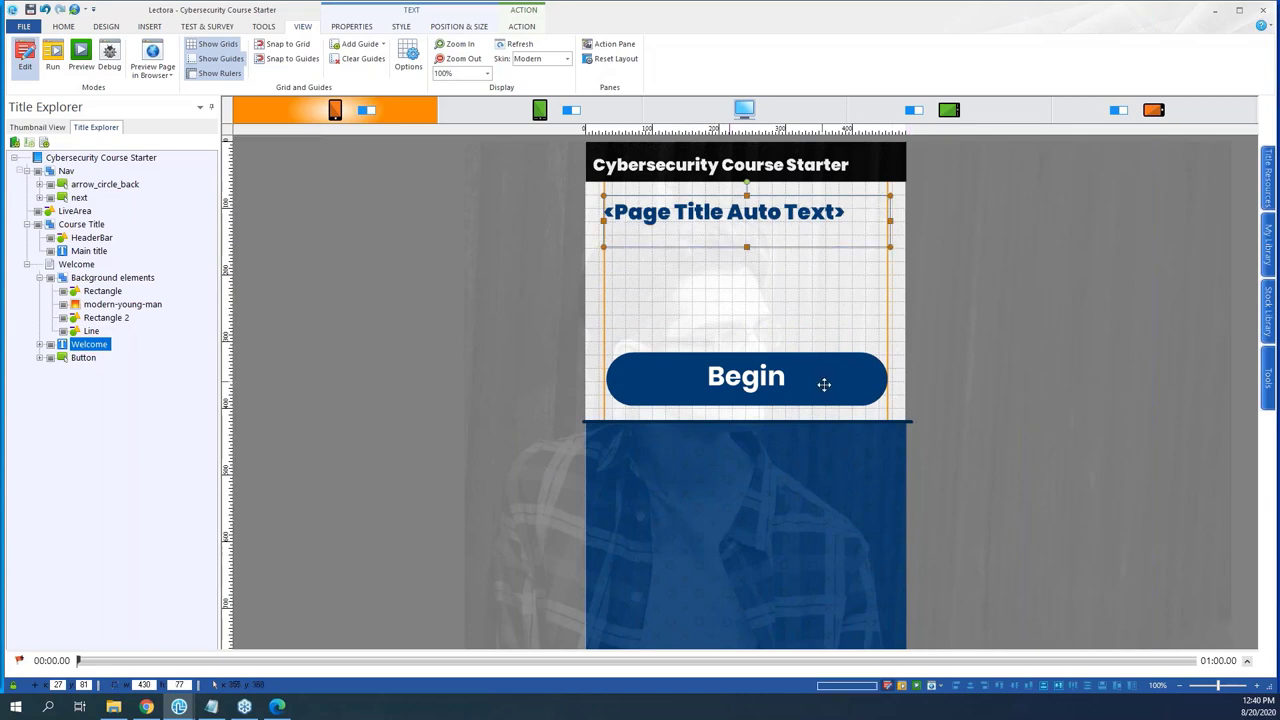
pyautogui.click(874, 400)
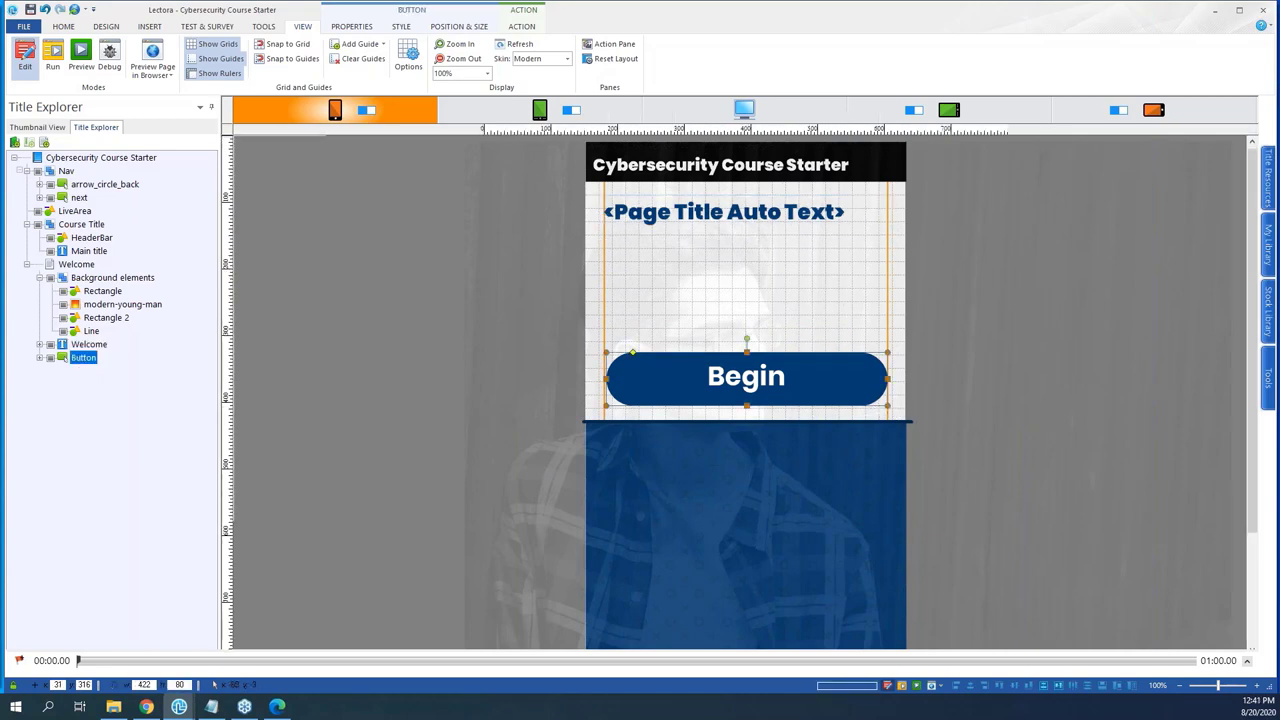
# - Compare the Begin button in the tablet portrait, desktop and phone portrait layouts, return to desktop and collapse the Welcome page's object list
pyautogui.click(540, 109)
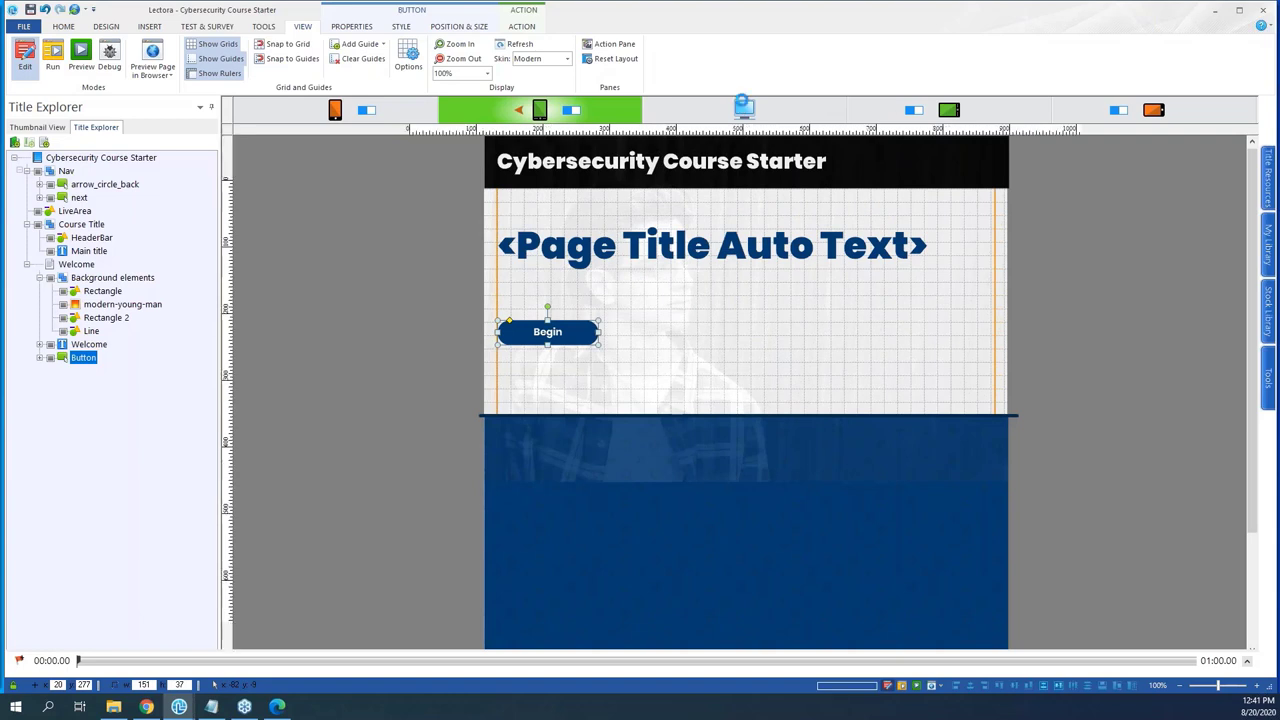
pyautogui.click(744, 106)
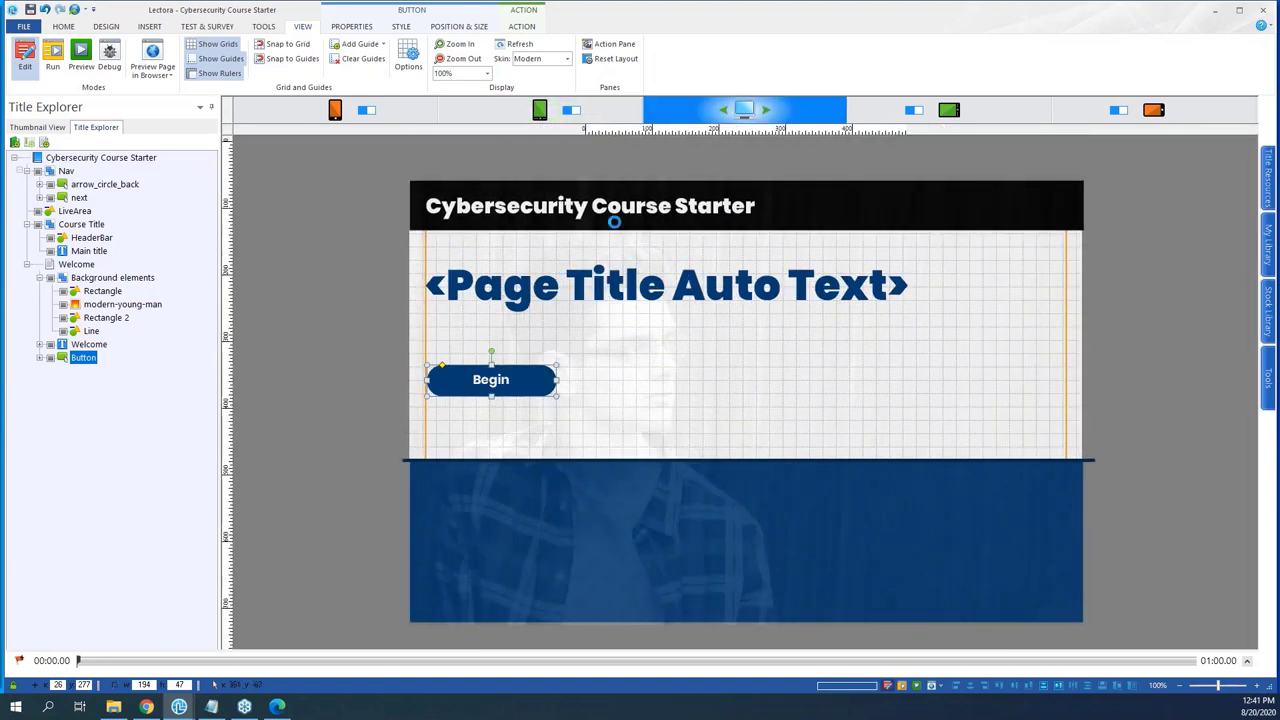
pyautogui.click(430, 117)
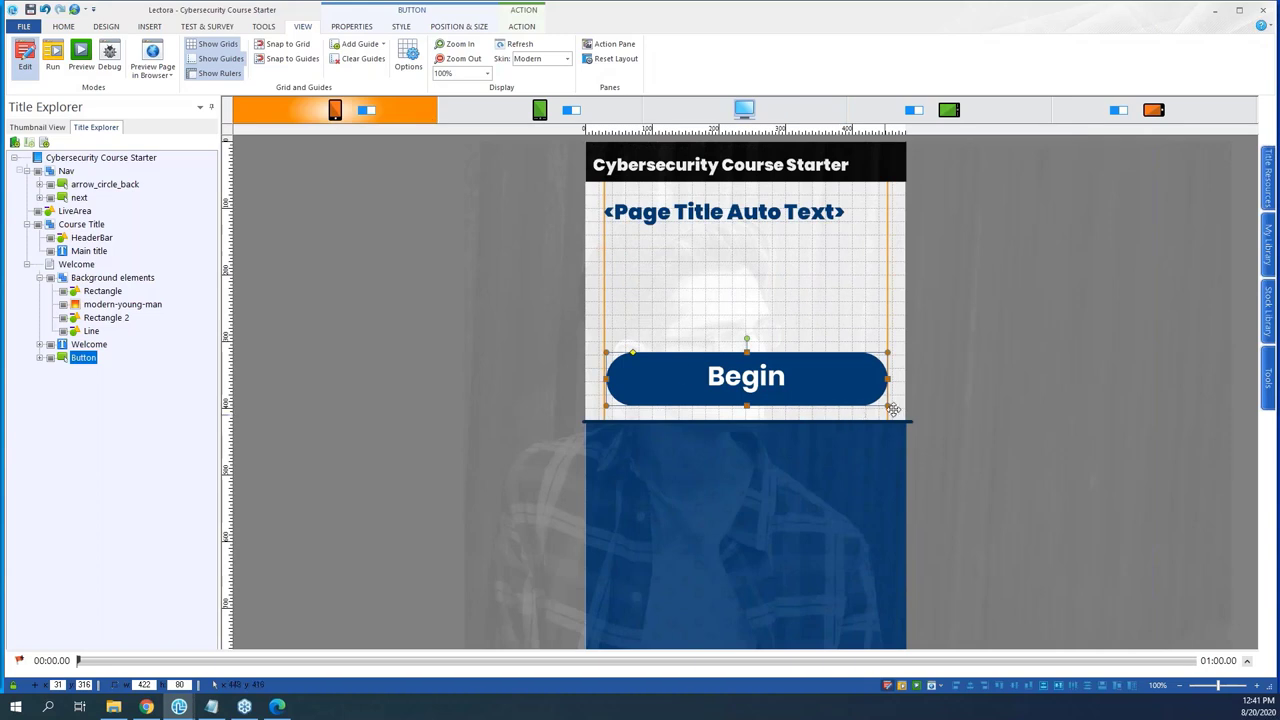
pyautogui.click(576, 152)
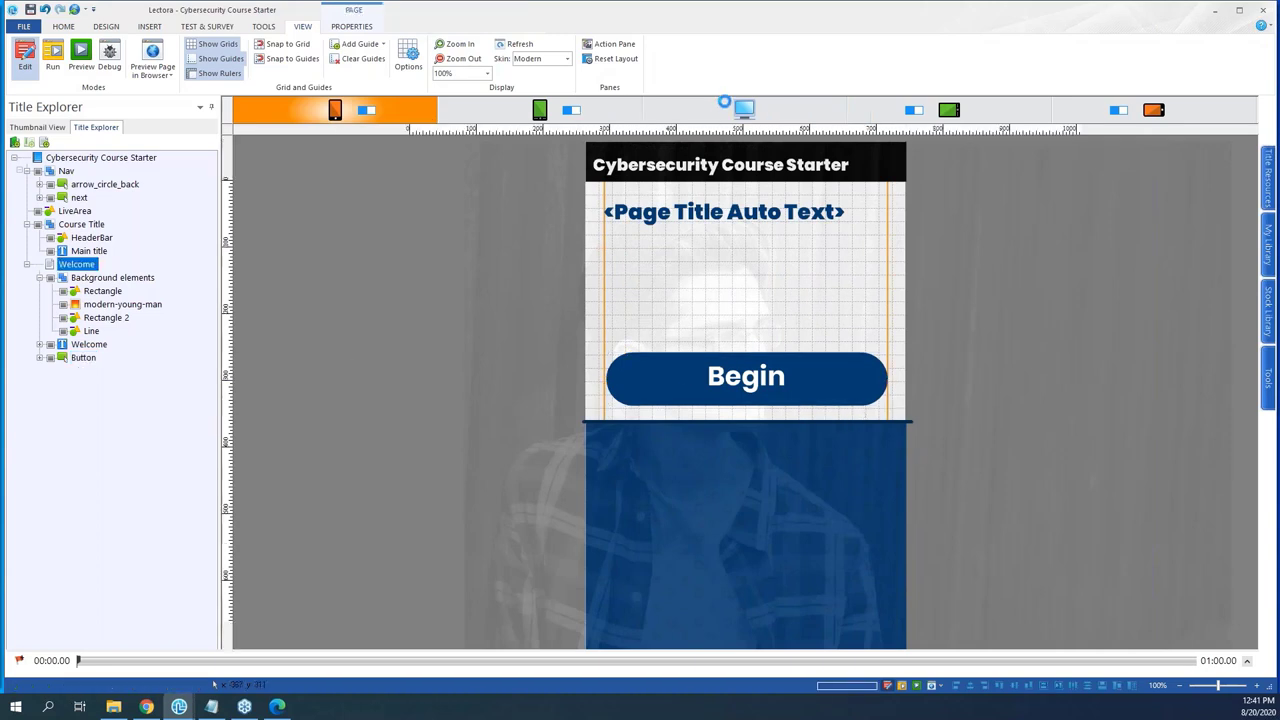
pyautogui.click(26, 265)
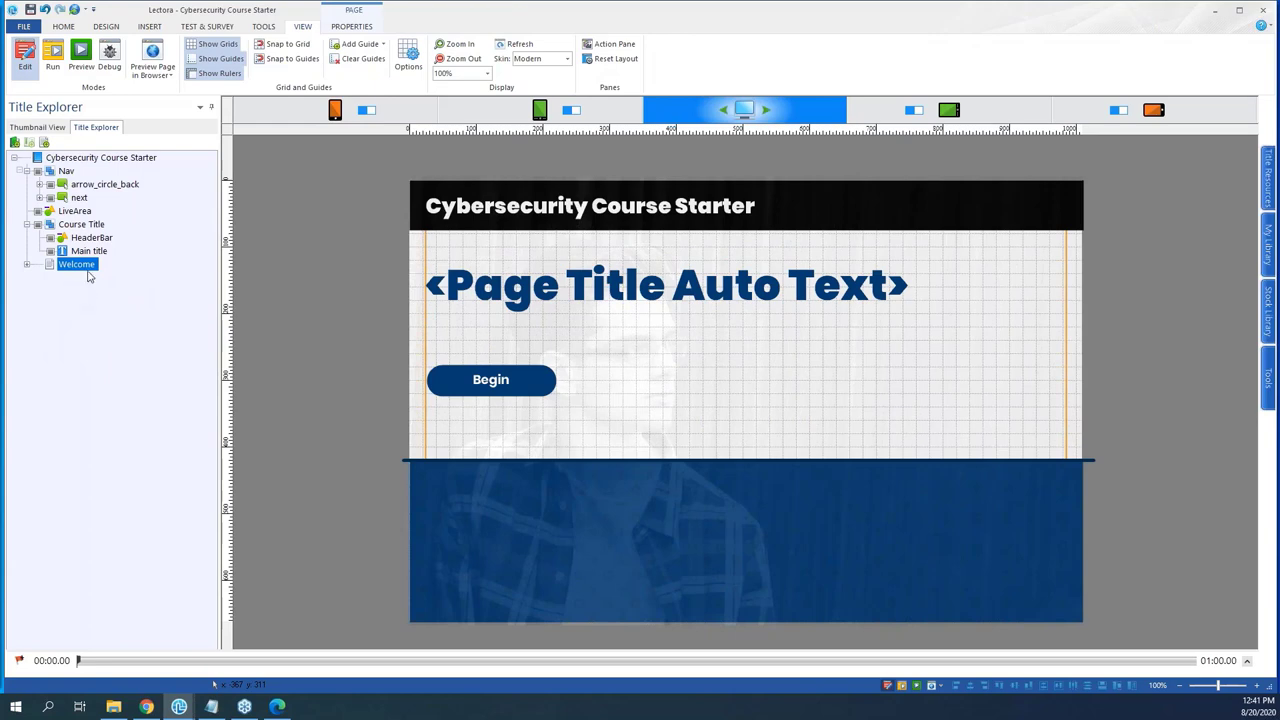
pyautogui.click(65, 27)
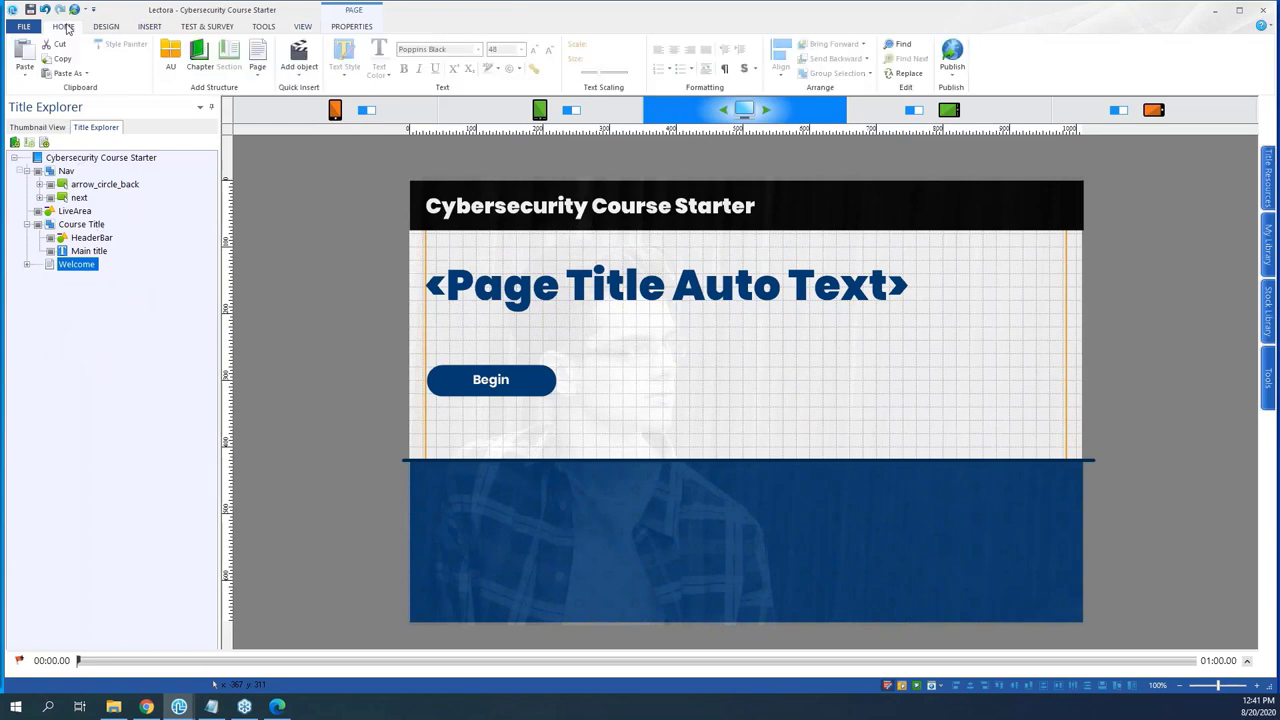
pyautogui.click(107, 27)
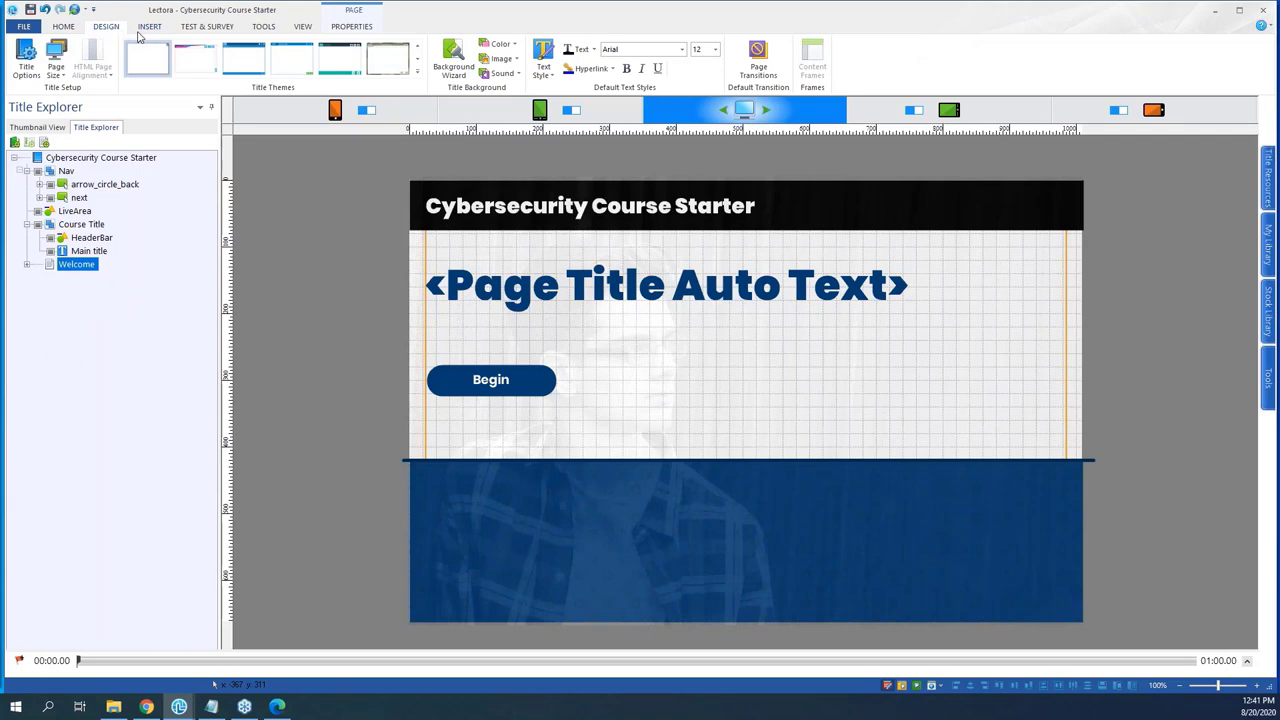
pyautogui.click(148, 27)
pyautogui.click(209, 30)
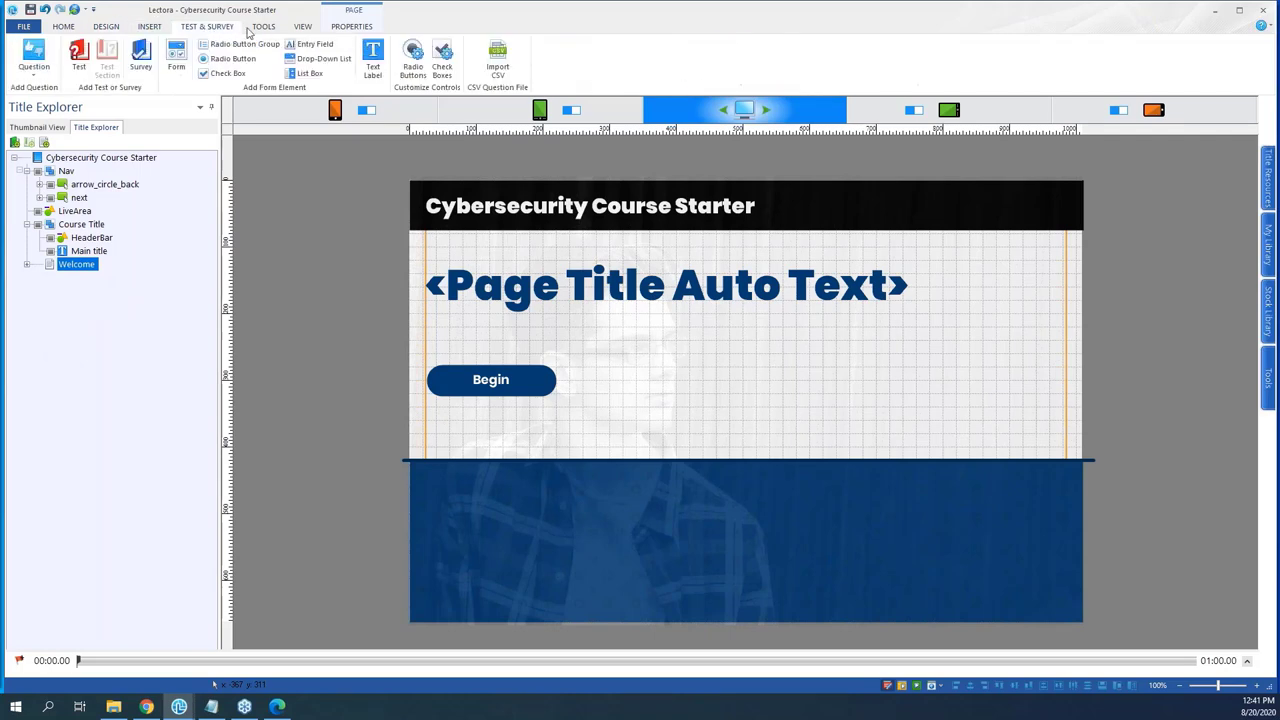
pyautogui.click(265, 28)
pyautogui.click(351, 27)
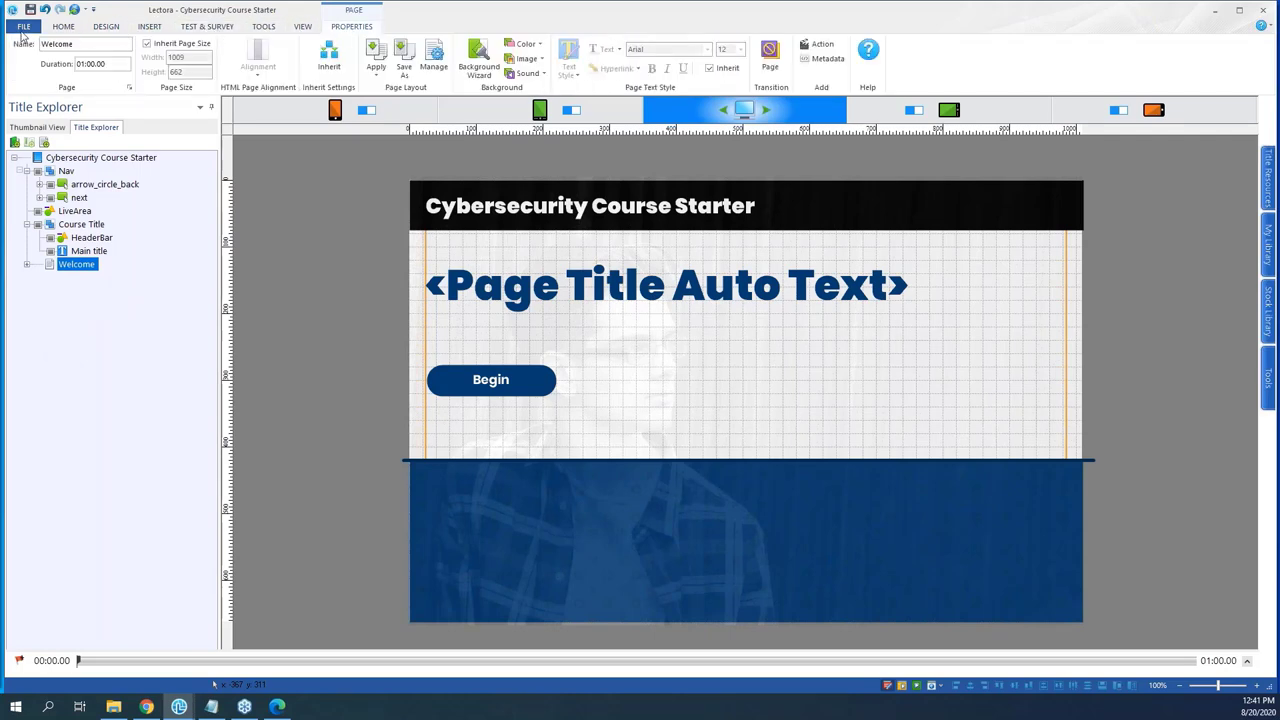
# - Add a new page after the Welcome page and select it
pyautogui.click(44, 143)
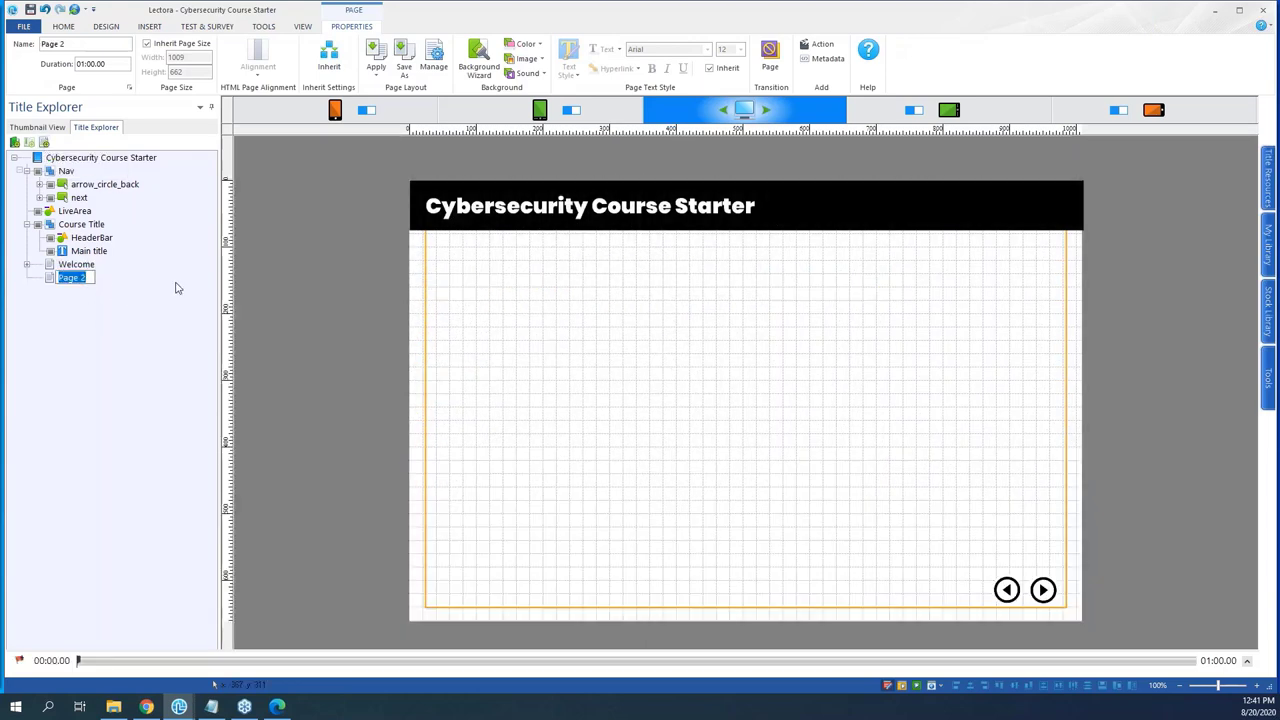
pyautogui.click(86, 266)
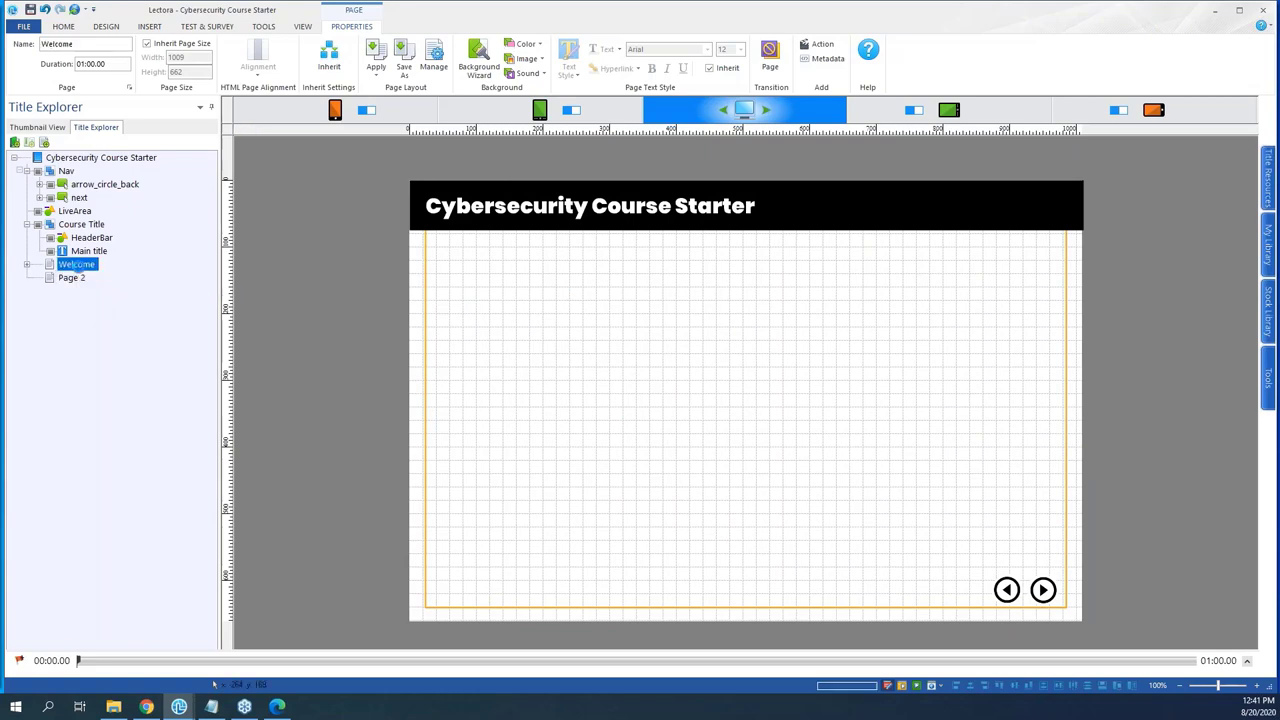
pyautogui.click(70, 279)
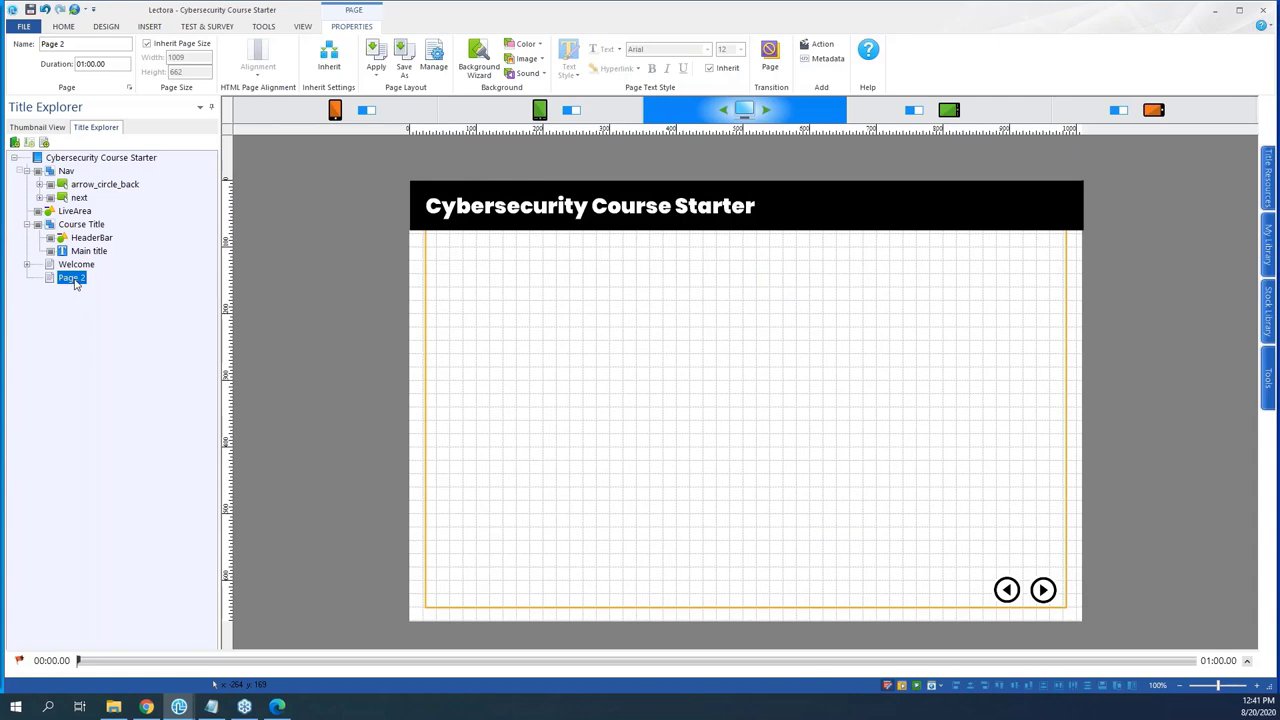
# - Compare the new page with the Welcome page, view the Objectives layout in LectoraWebinar_Theme.pdf, and return to Page 2 in Lectora
pyautogui.click(1022, 592)
pyautogui.click(70, 277)
pyautogui.click(1022, 592)
pyautogui.click(70, 277)
pyautogui.click(72, 264)
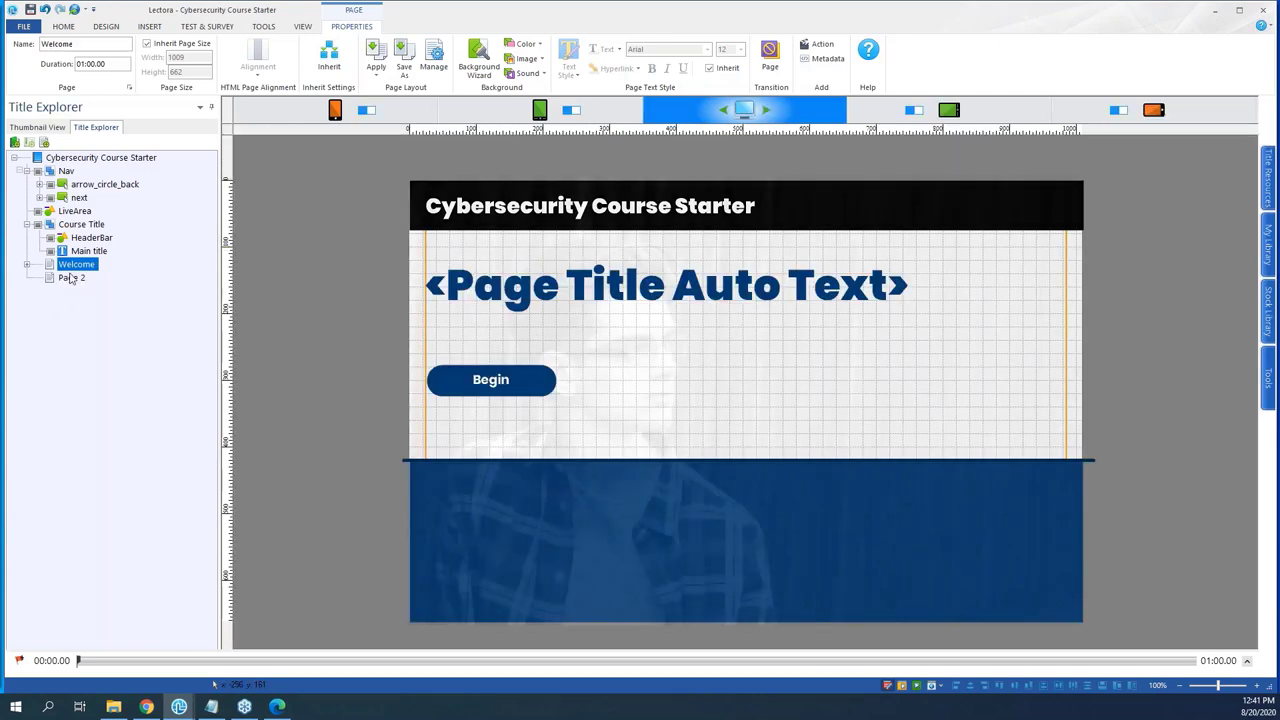
pyautogui.click(277, 706)
pyautogui.moveTo(1176, 192); pyautogui.dragTo(1137, 331)
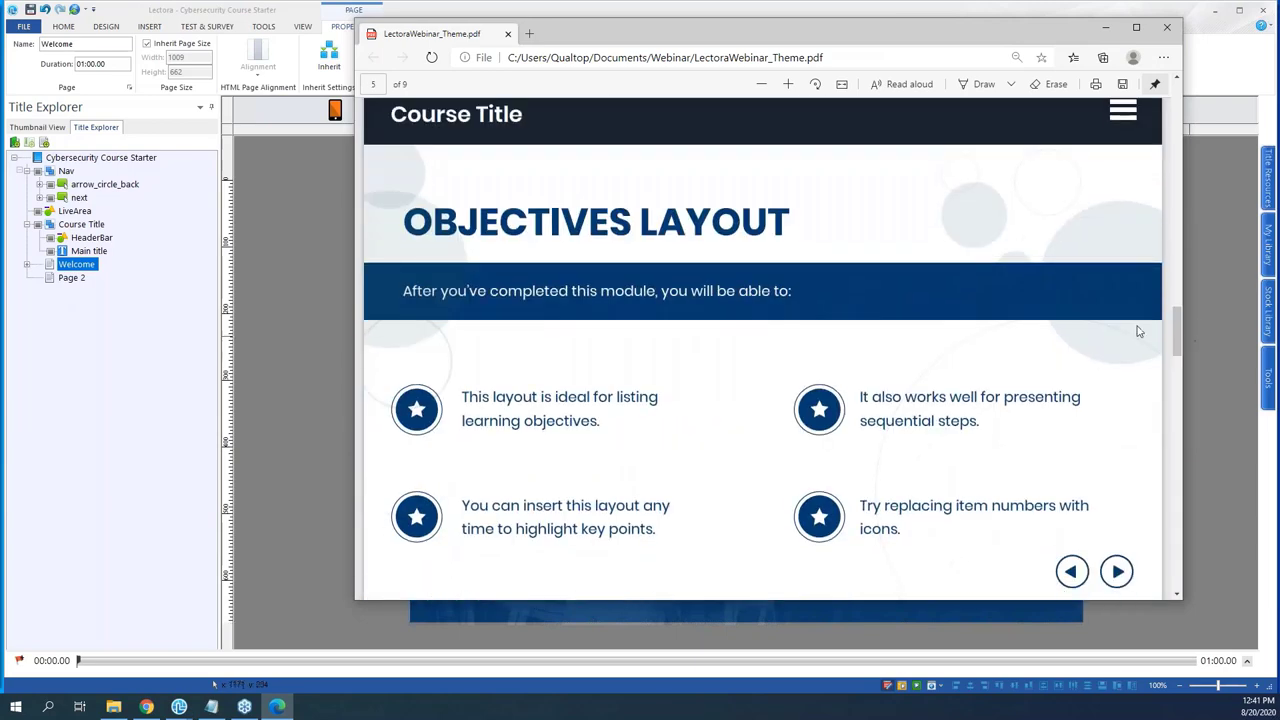
pyautogui.click(258, 266)
pyautogui.click(68, 278)
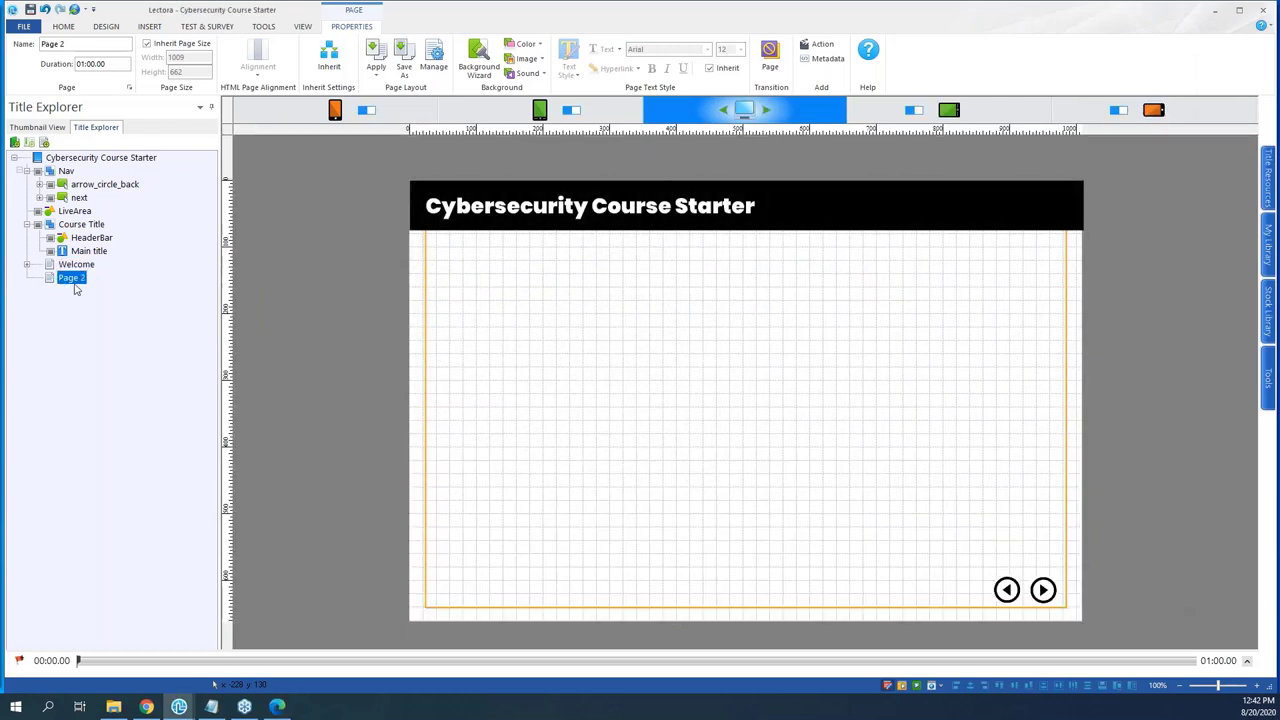
# - Insert a text block on Page 2, move it below the header to about x 23, y 121, and open its text for editing
pyautogui.click(302, 27)
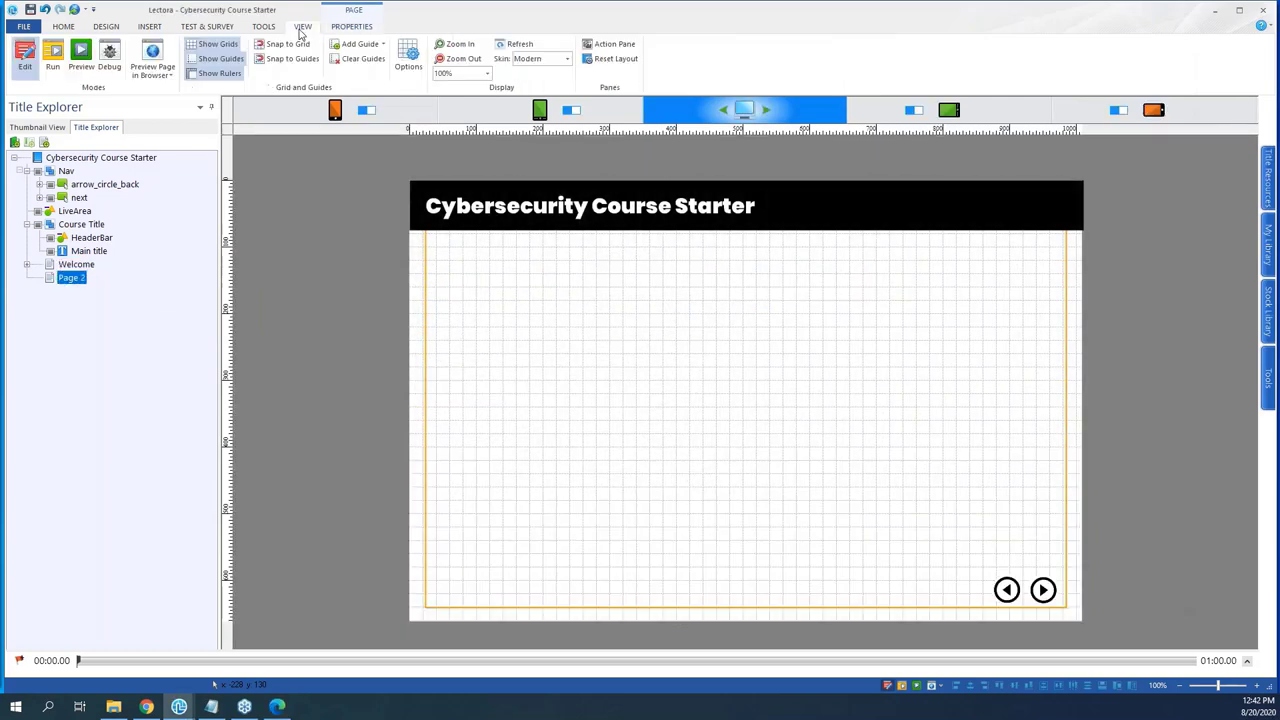
pyautogui.click(150, 27)
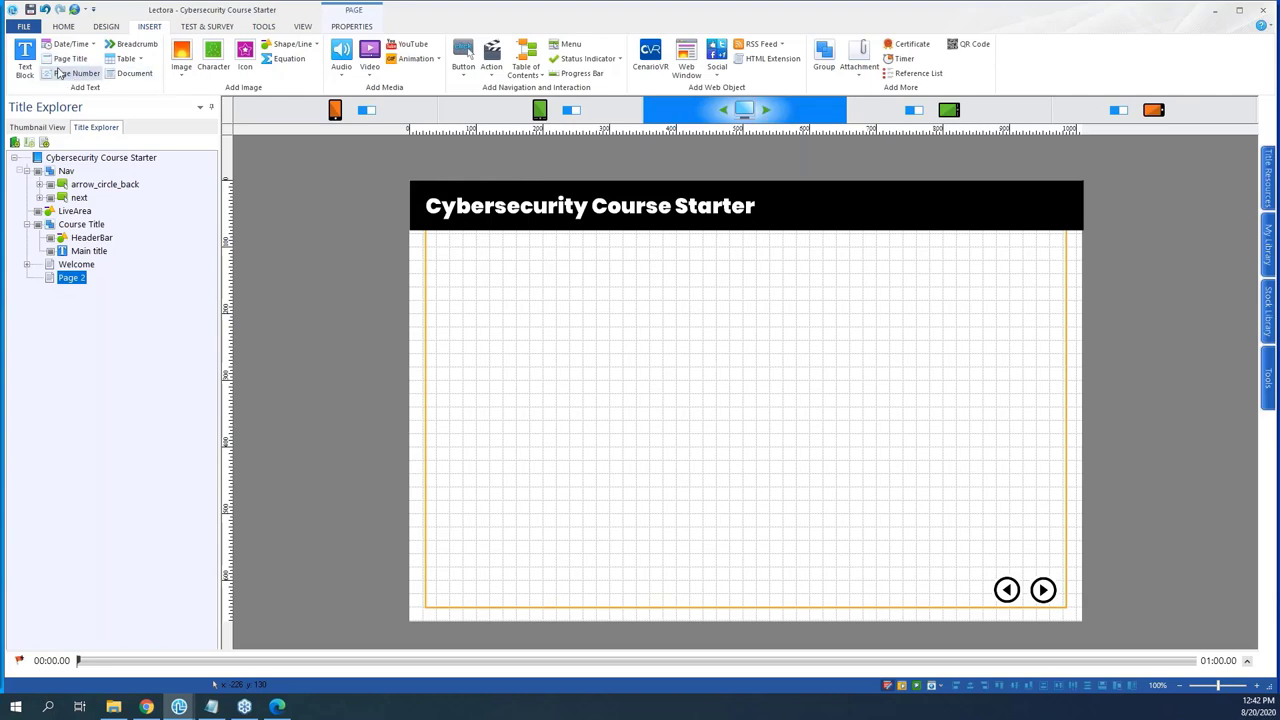
pyautogui.click(24, 55)
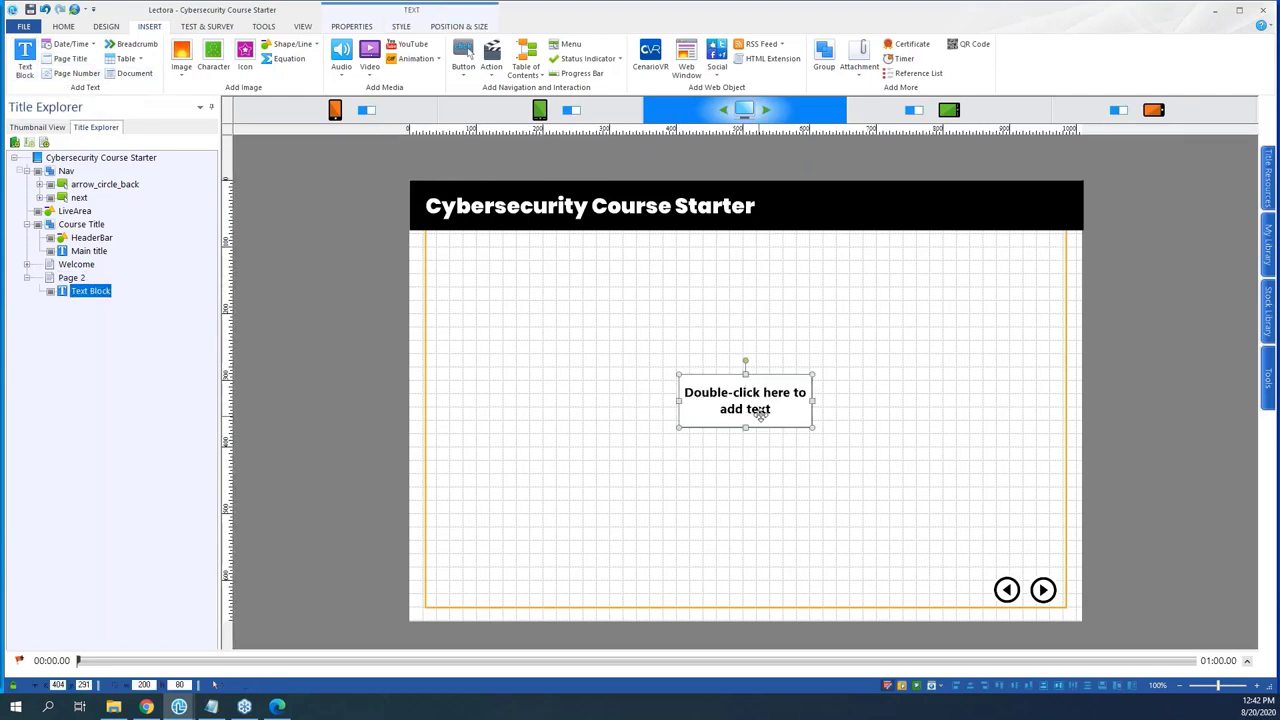
pyautogui.moveTo(754, 406); pyautogui.dragTo(502, 293)
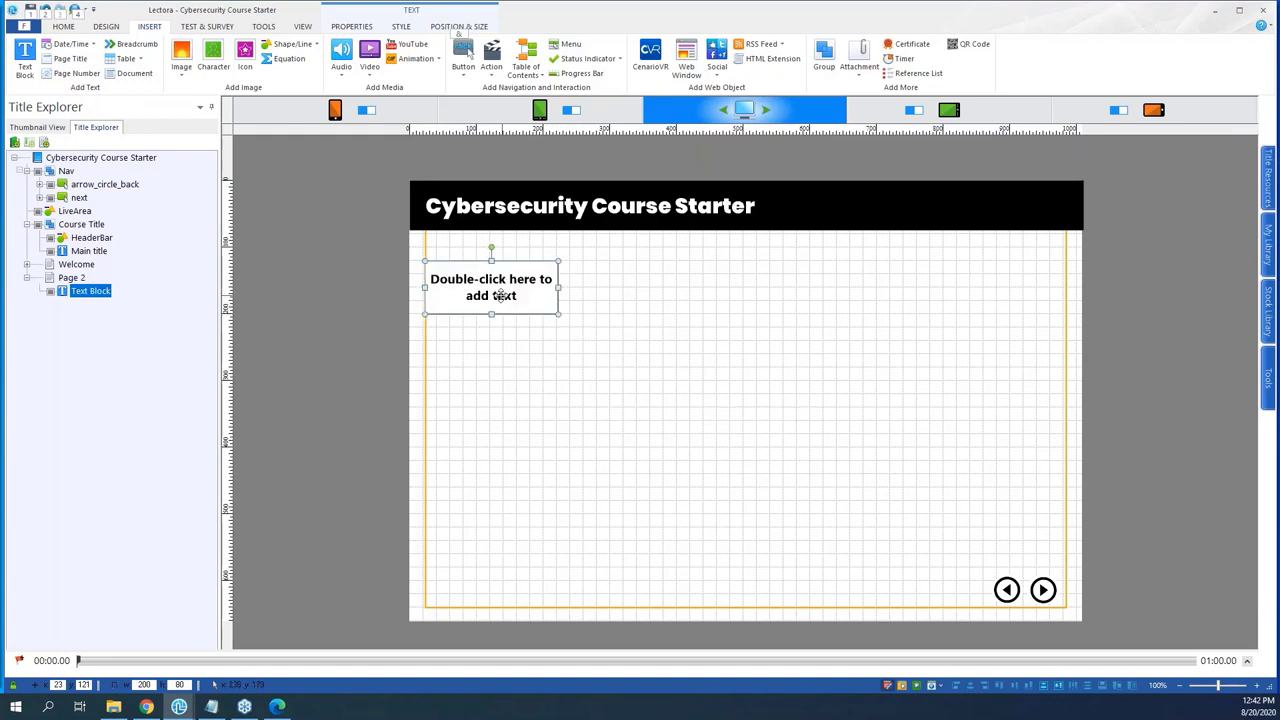
pyautogui.doubleClick(494, 296)
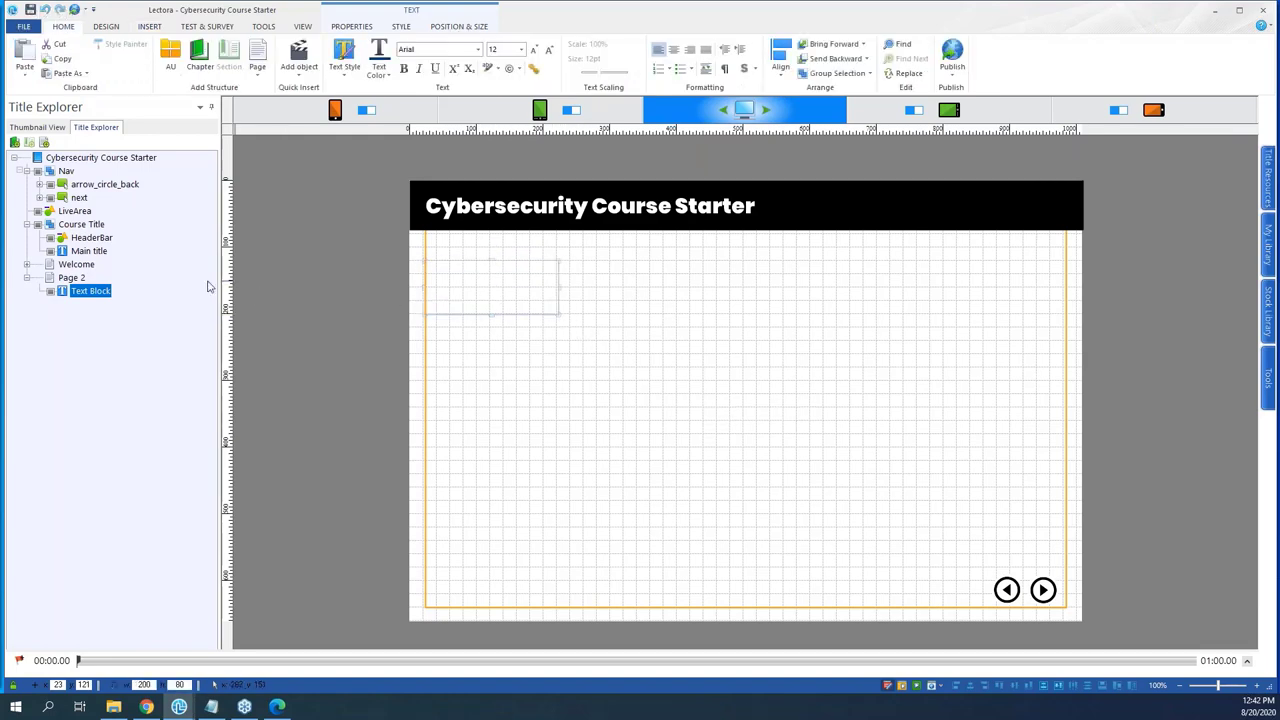
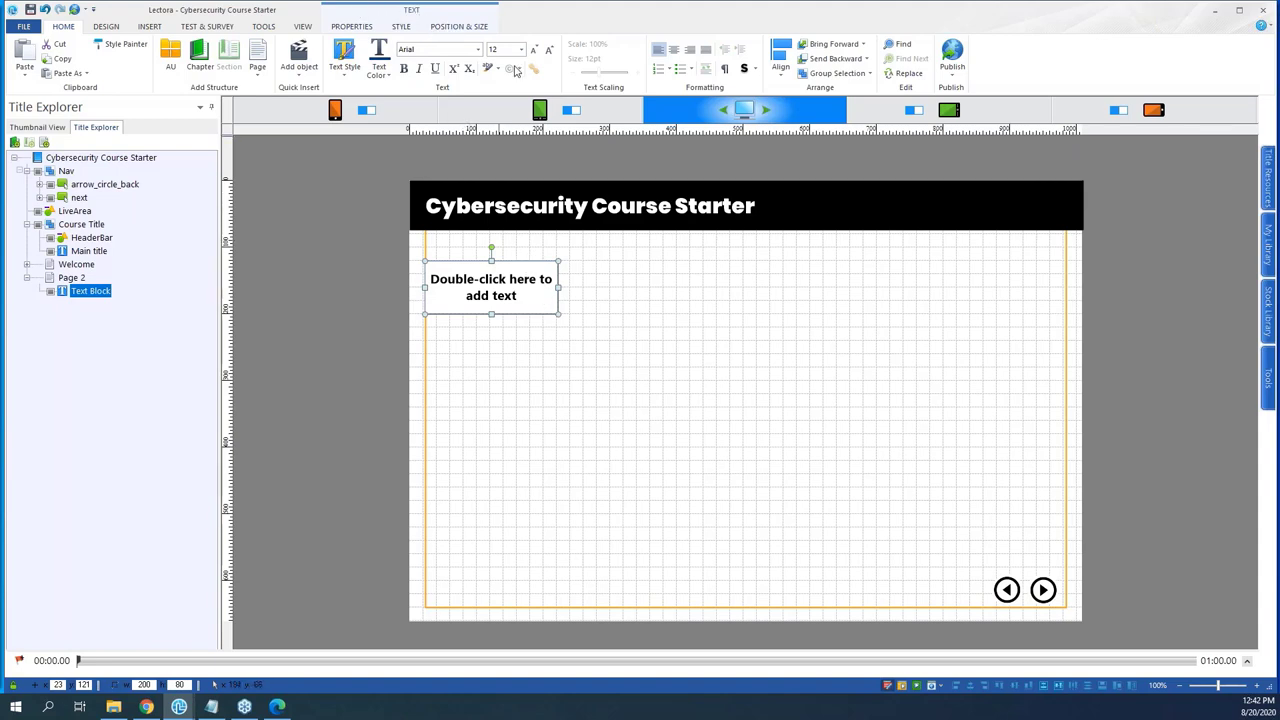
# - Redefine the Title text style as Poppins Bold 48 pt and update all matching text in the course
pyautogui.click(478, 50)
pyautogui.click(355, 72)
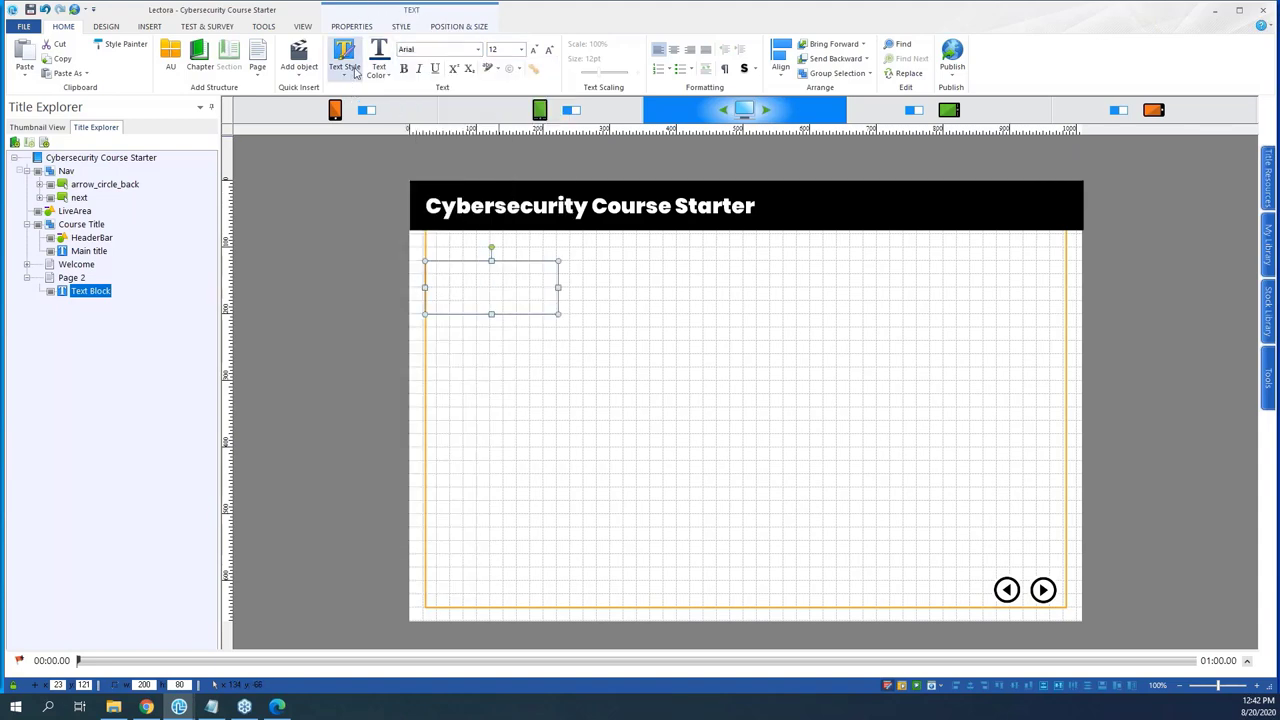
pyautogui.click(345, 60)
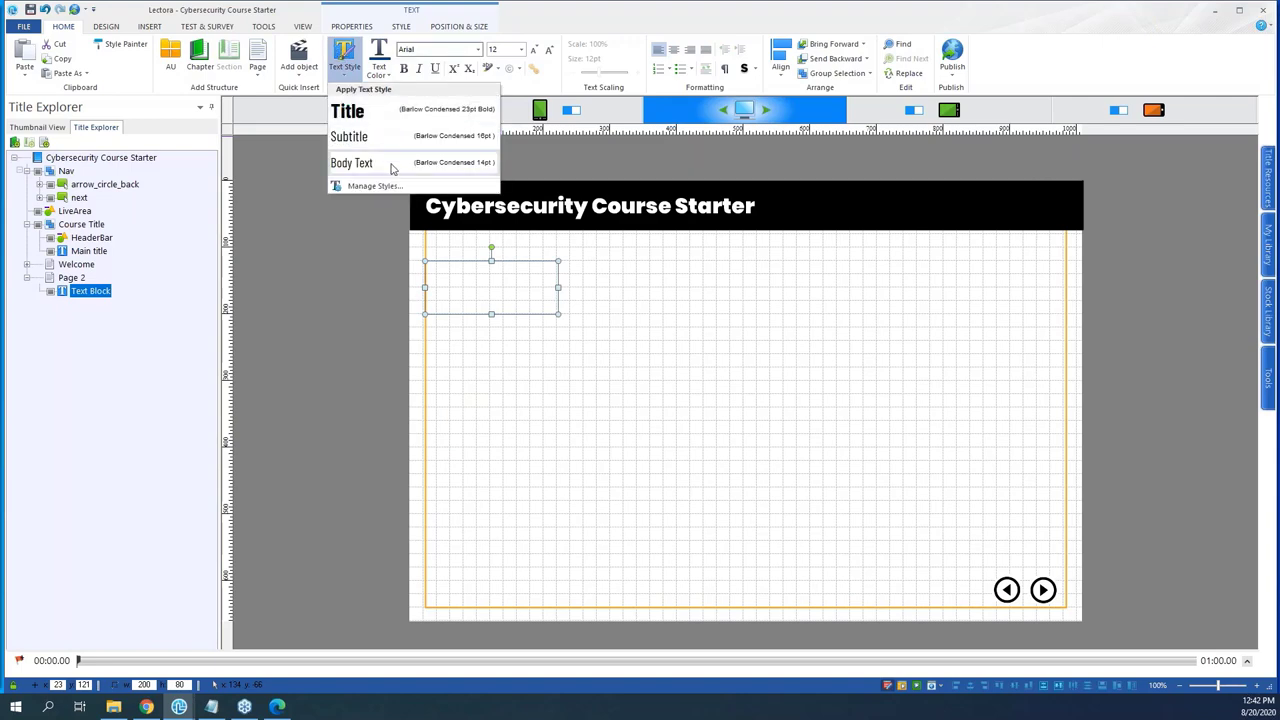
pyautogui.click(380, 185)
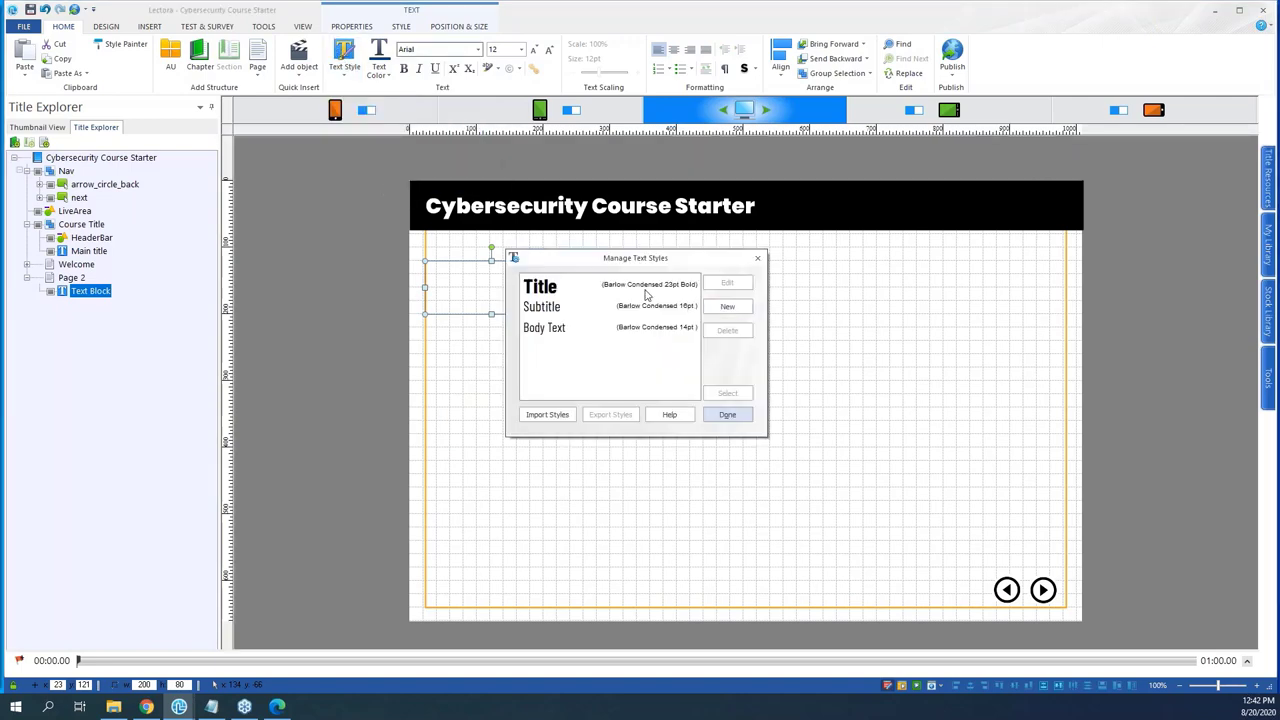
pyautogui.click(646, 289)
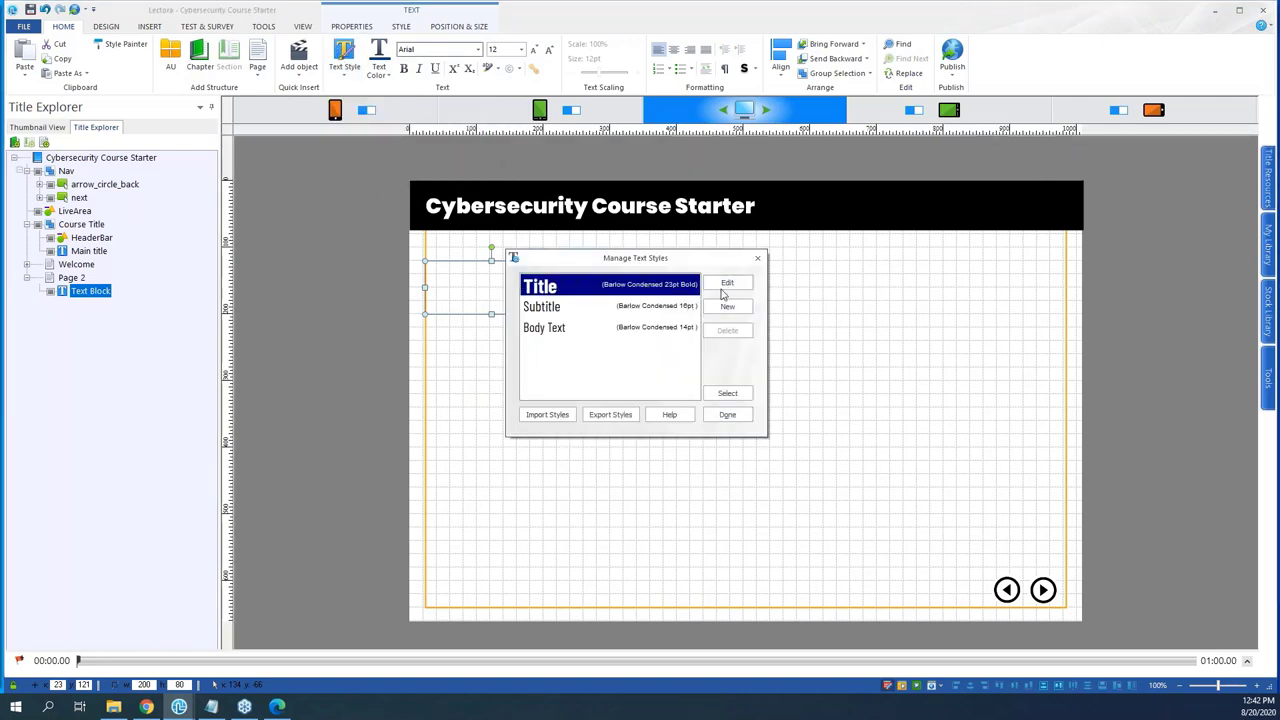
pyautogui.click(727, 283)
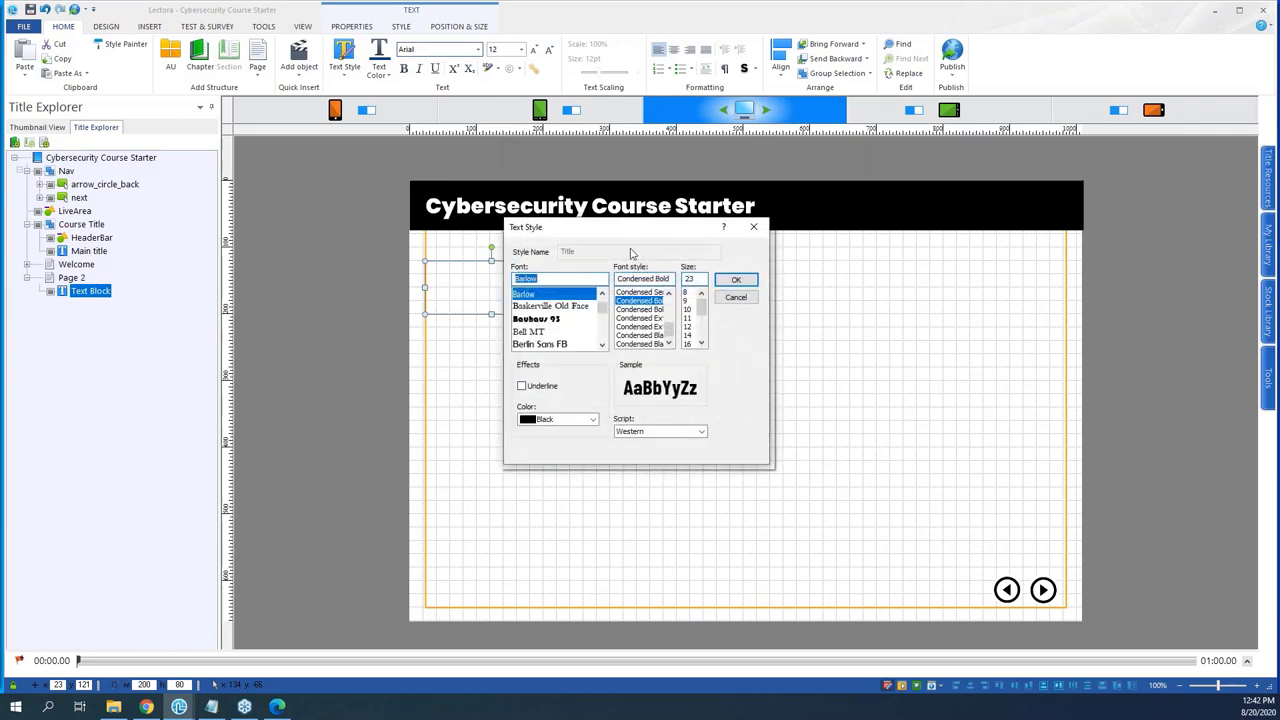
pyautogui.write('pop')
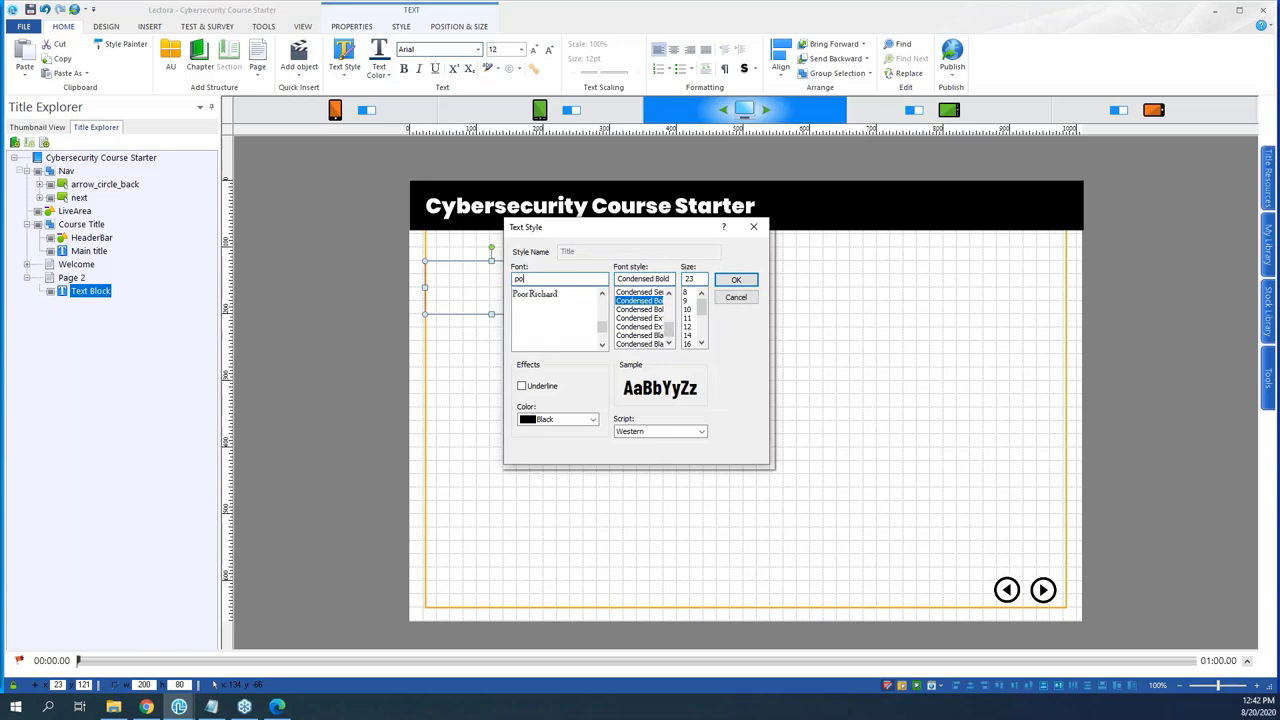
pyautogui.click(571, 296)
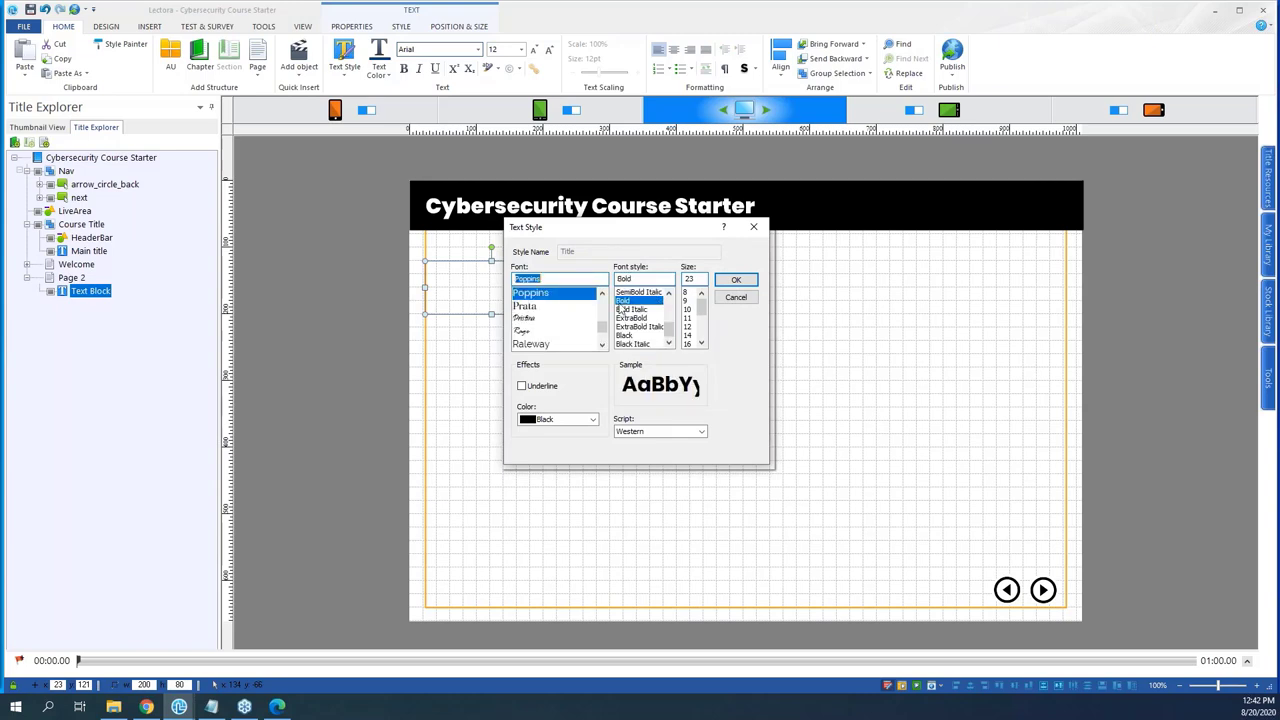
pyautogui.scroll(-3, 700, 320)
pyautogui.click(688, 335)
pyautogui.click(736, 280)
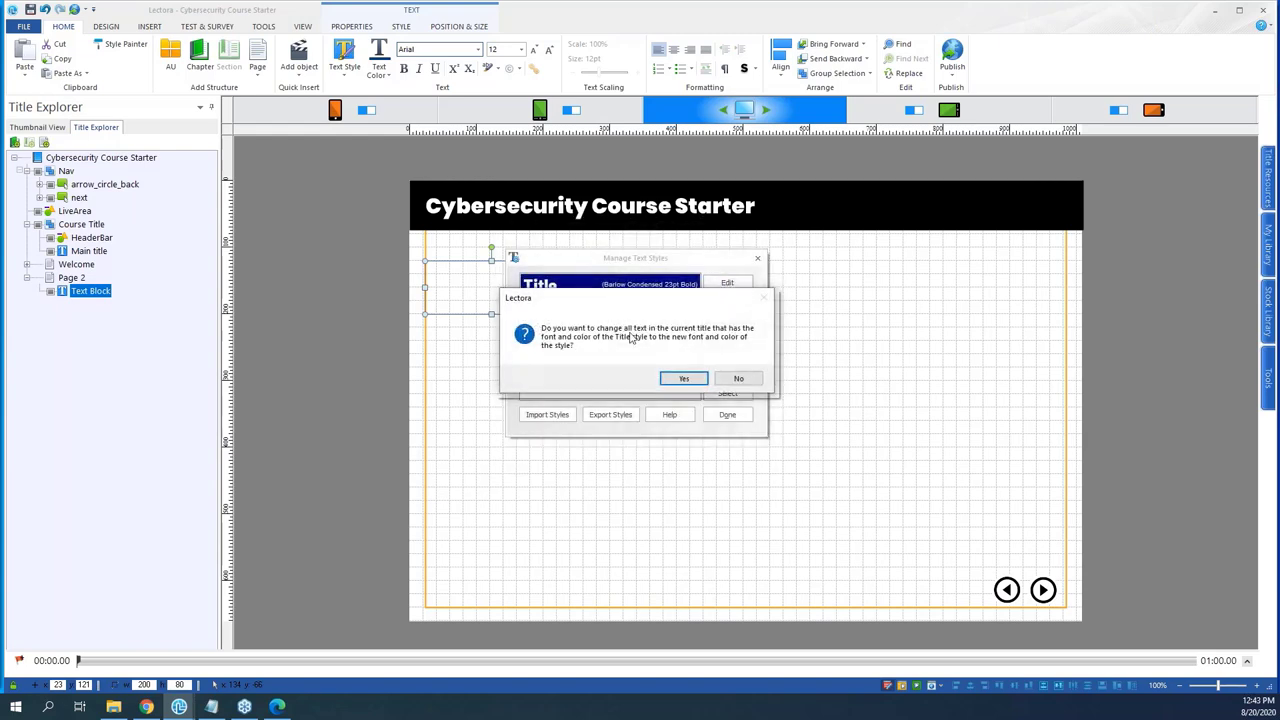
pyautogui.click(694, 377)
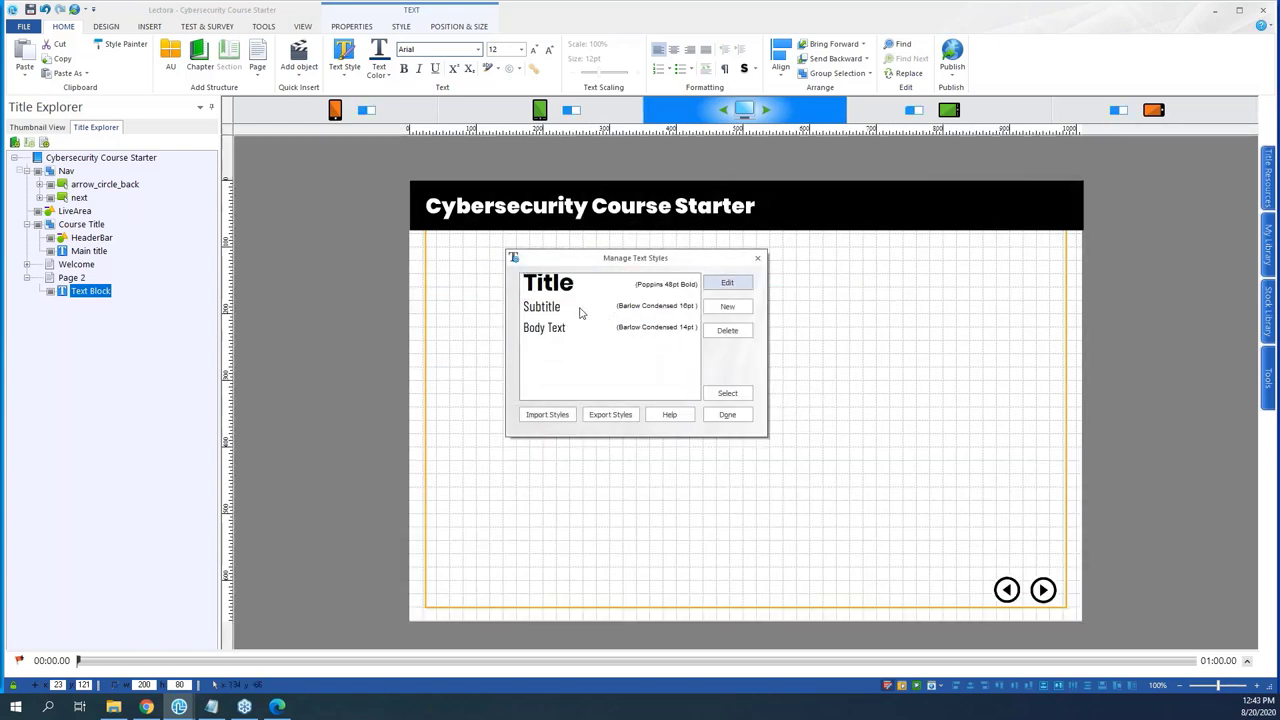
# - Redefine the Subtitle text style as Poppins Bold 16 pt and update all matching text in the course
pyautogui.click(580, 313)
pyautogui.click(727, 283)
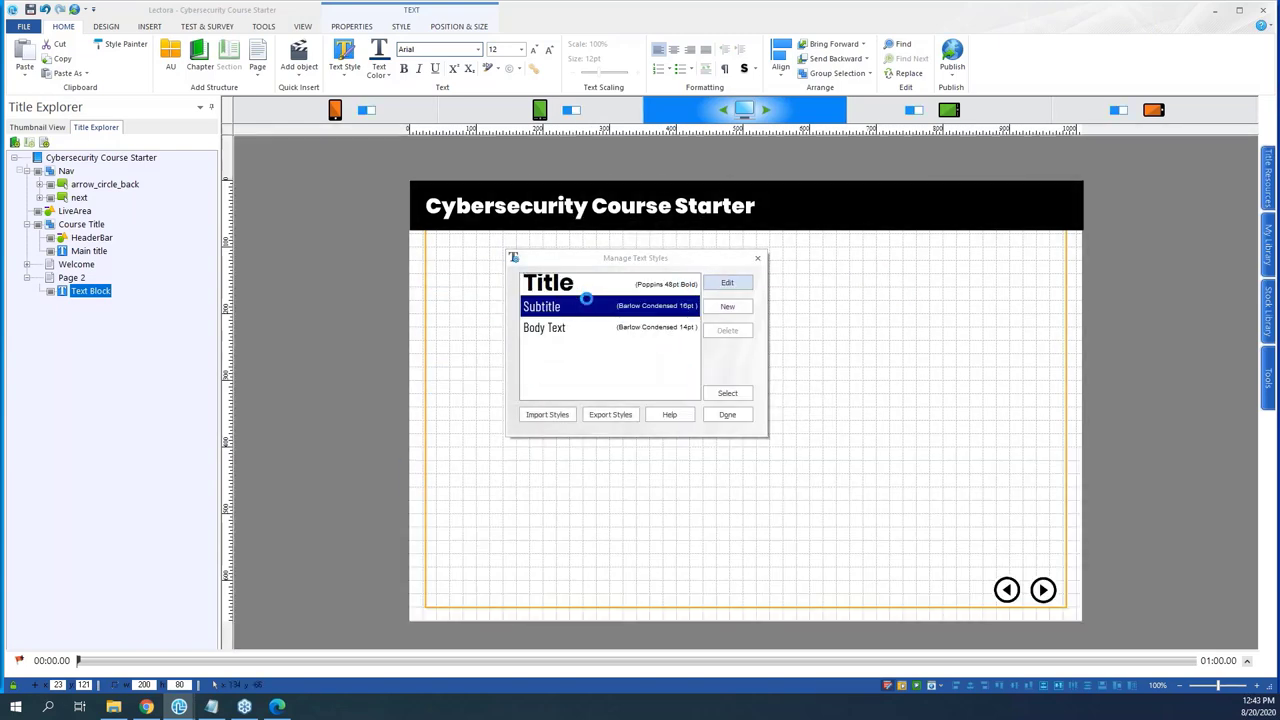
pyautogui.write('pop')
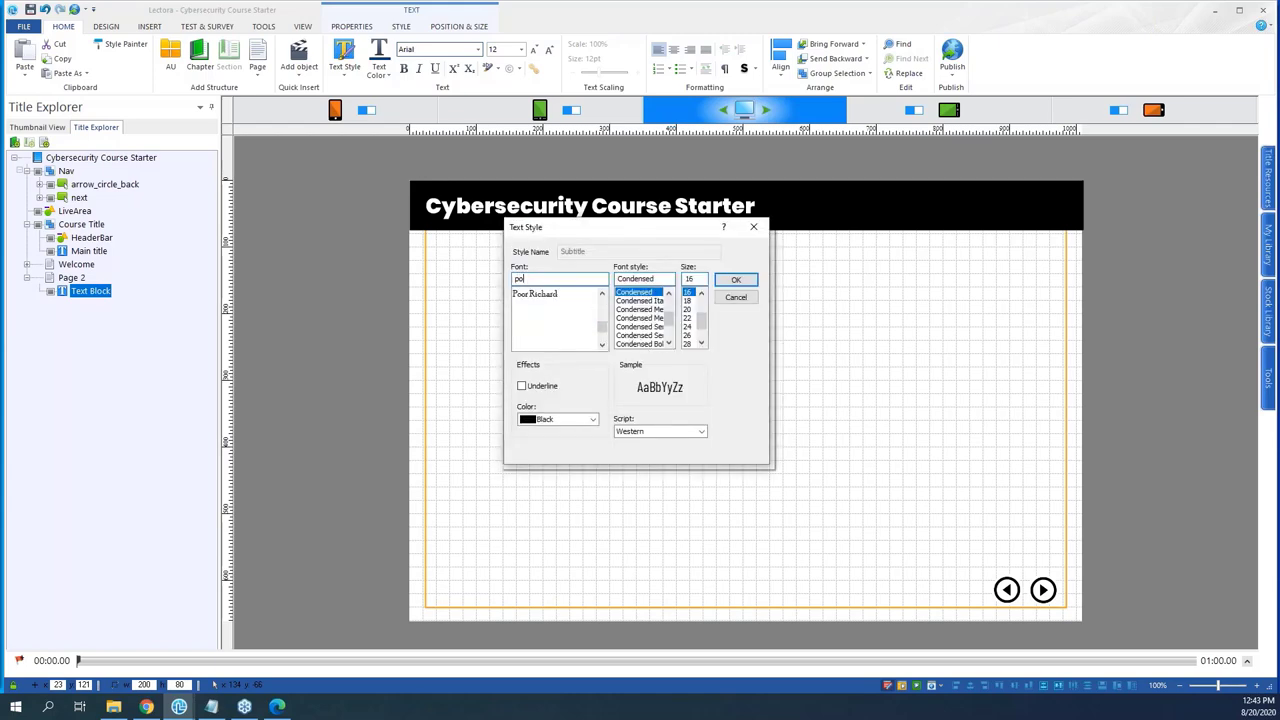
pyautogui.click(559, 294)
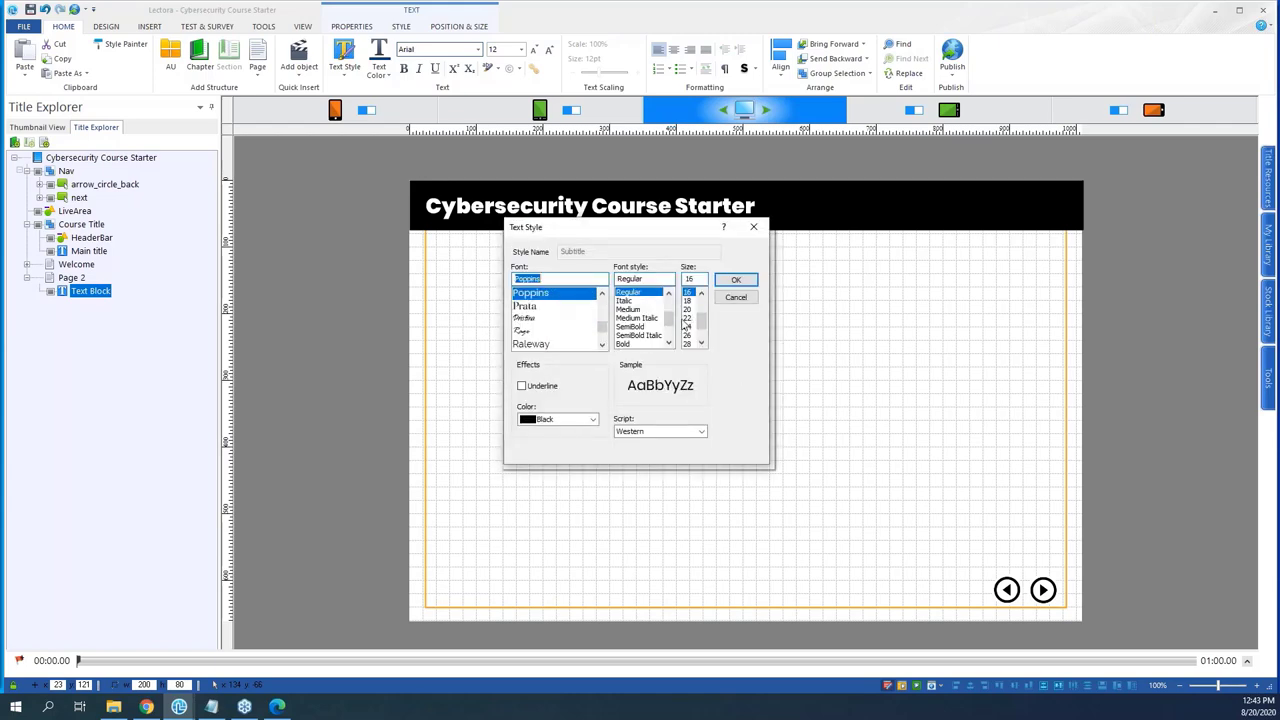
pyautogui.click(624, 344)
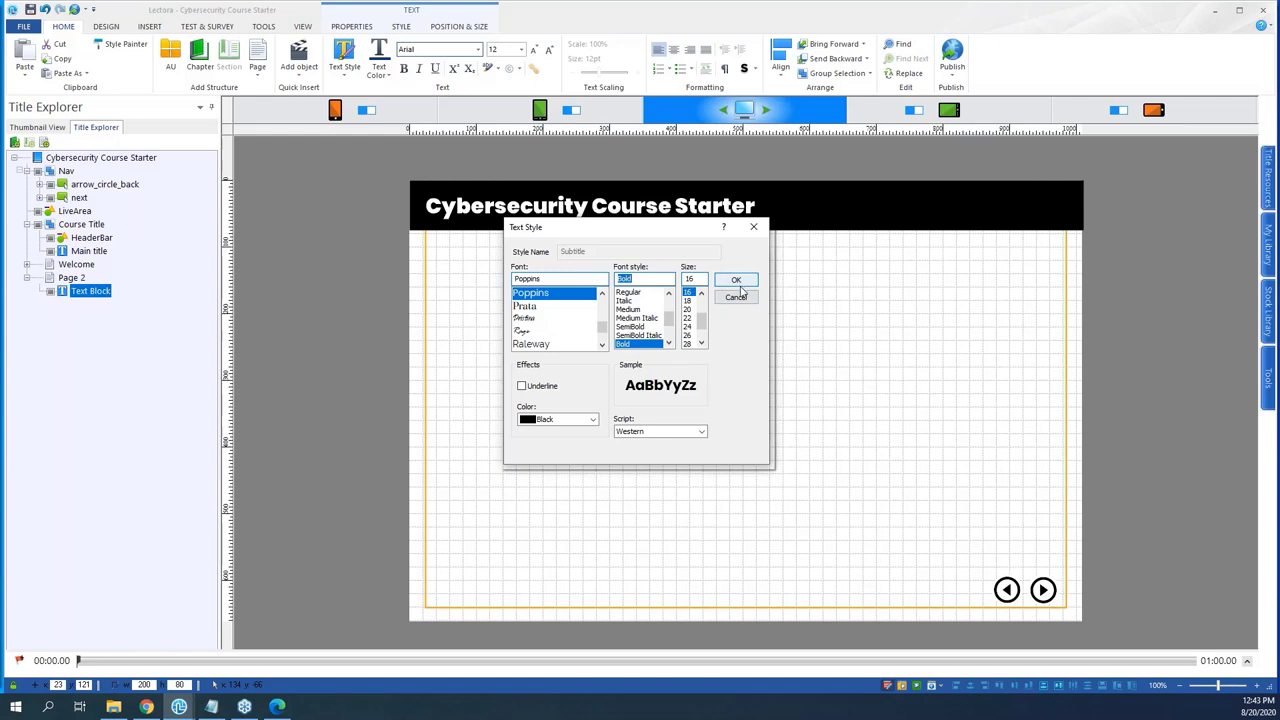
pyautogui.click(735, 280)
pyautogui.press('Return')
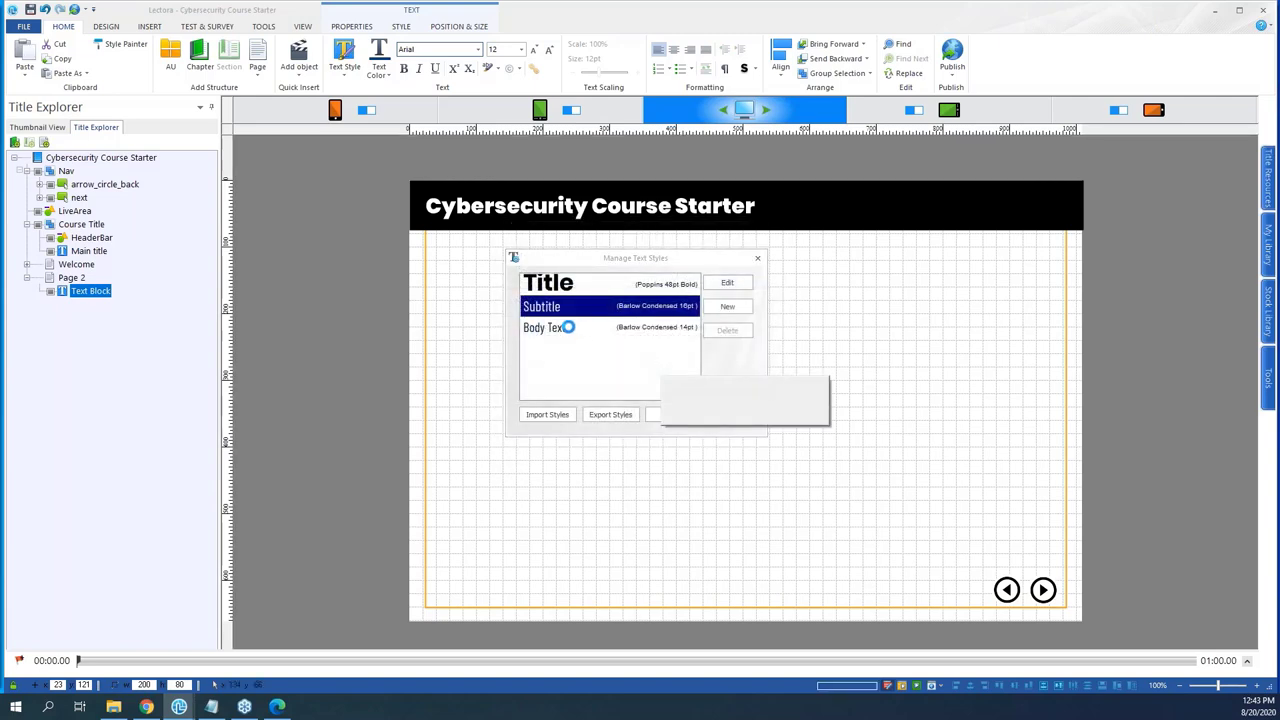
# - Redefine the Body Text style as Poppins Regular 14 pt and update all matching text in the course
pyautogui.click(565, 330)
pyautogui.click(727, 283)
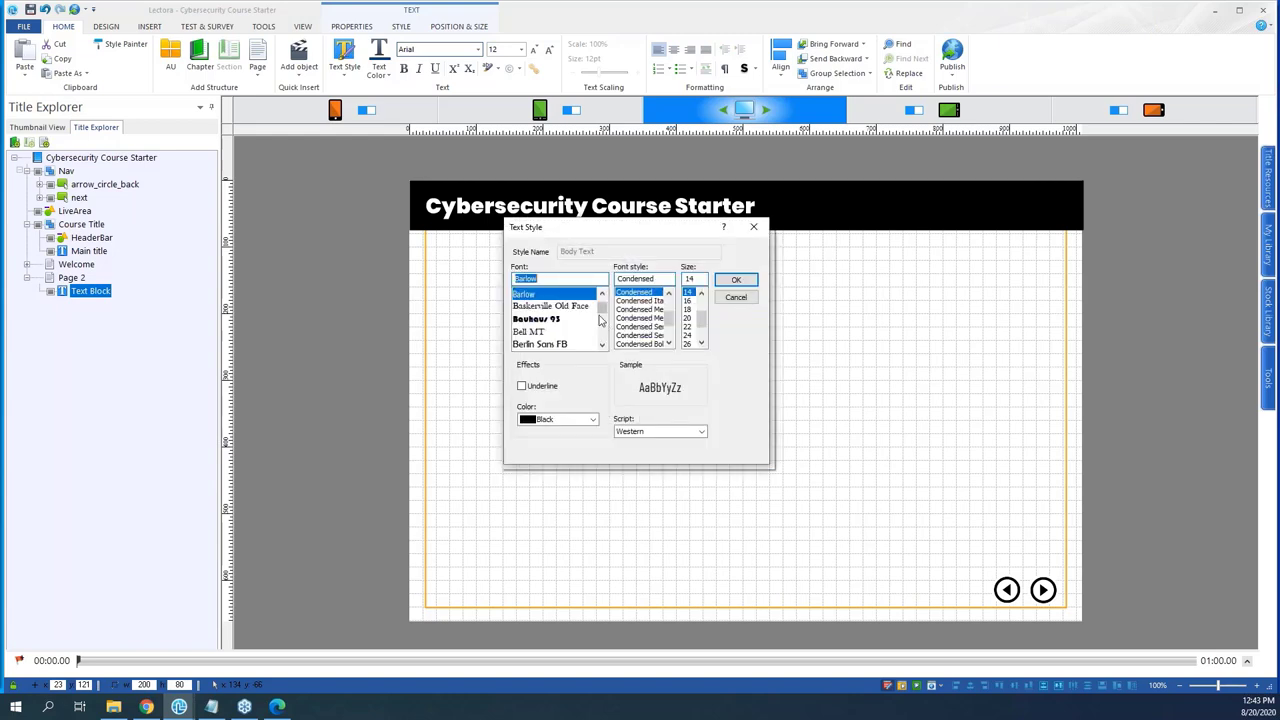
pyautogui.write('pop')
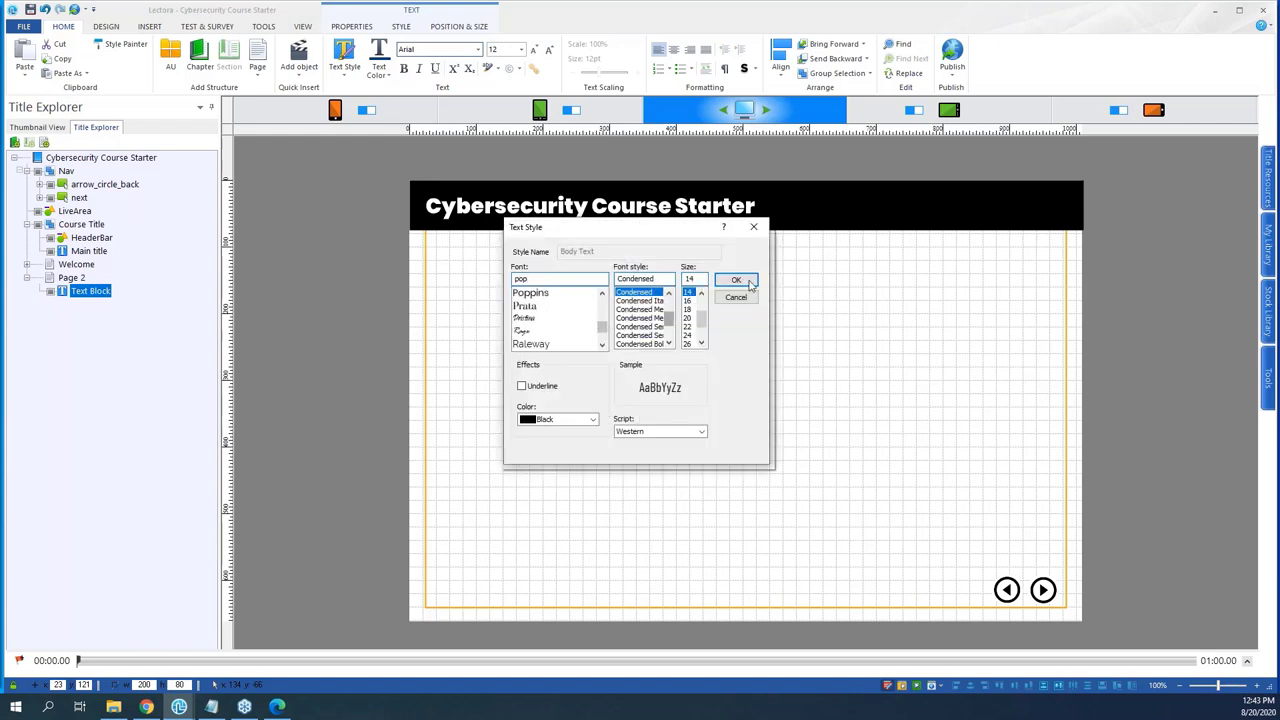
pyautogui.click(558, 294)
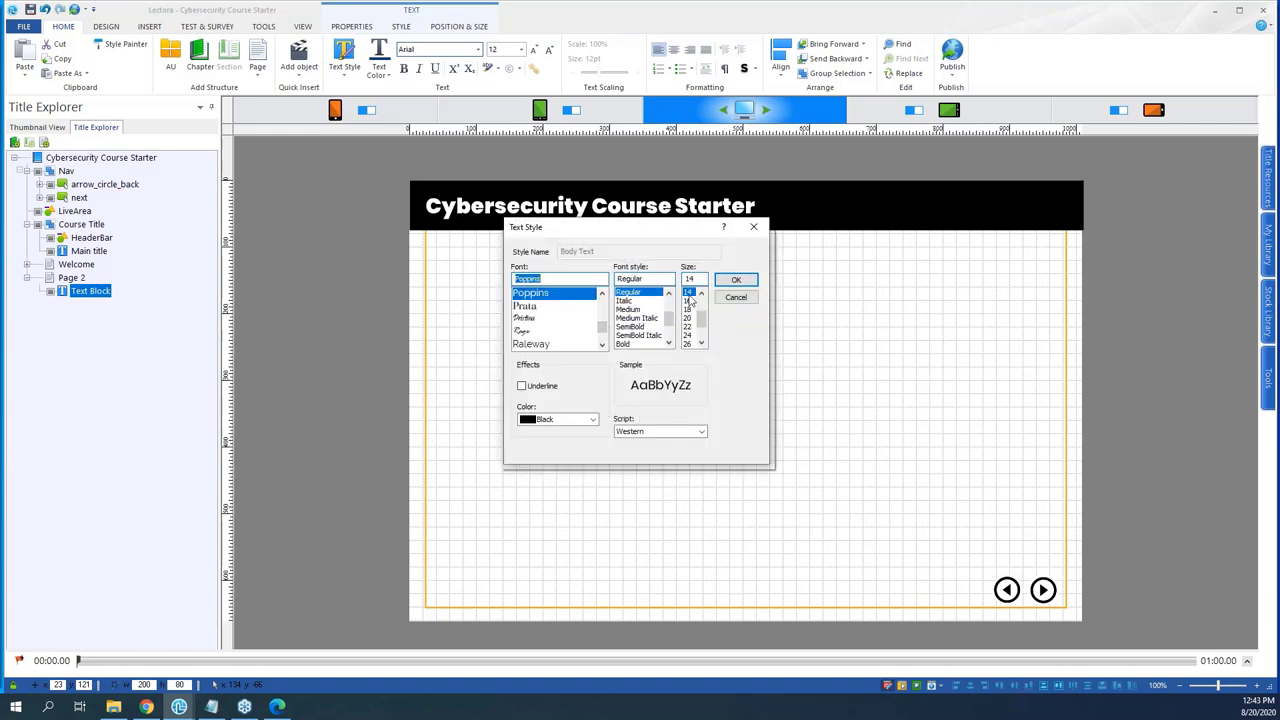
pyautogui.click(736, 280)
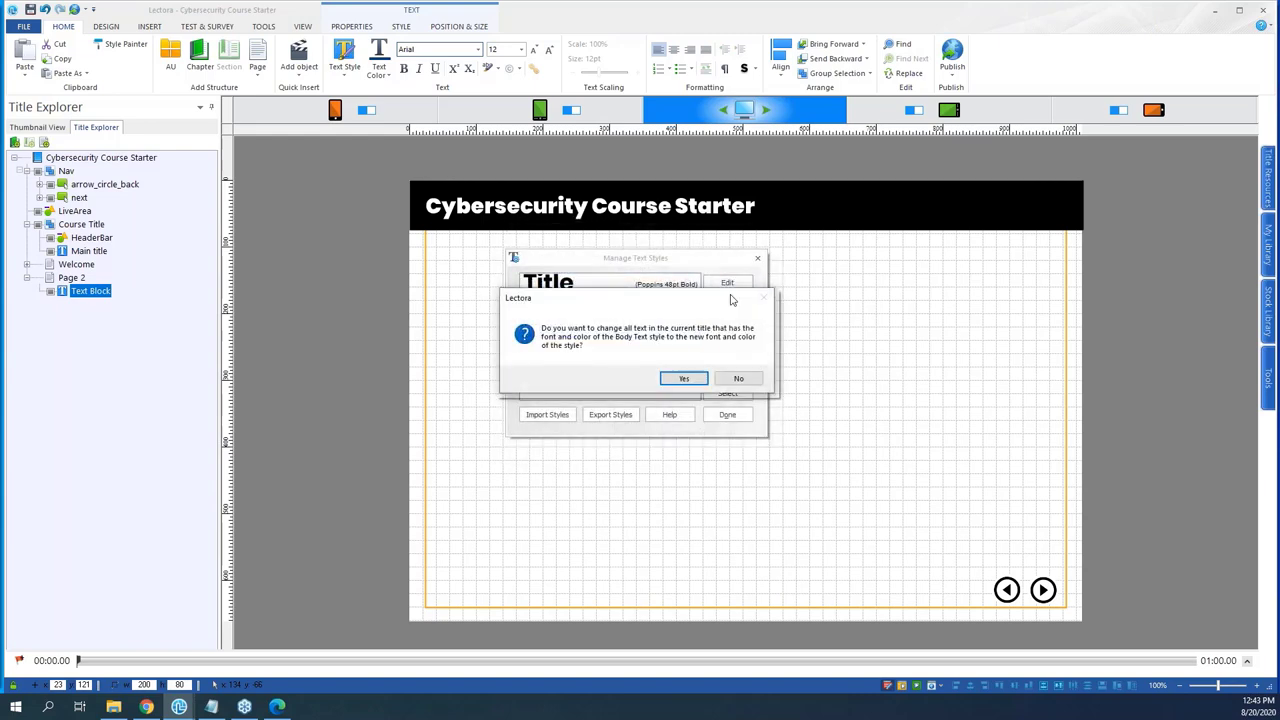
pyautogui.click(688, 378)
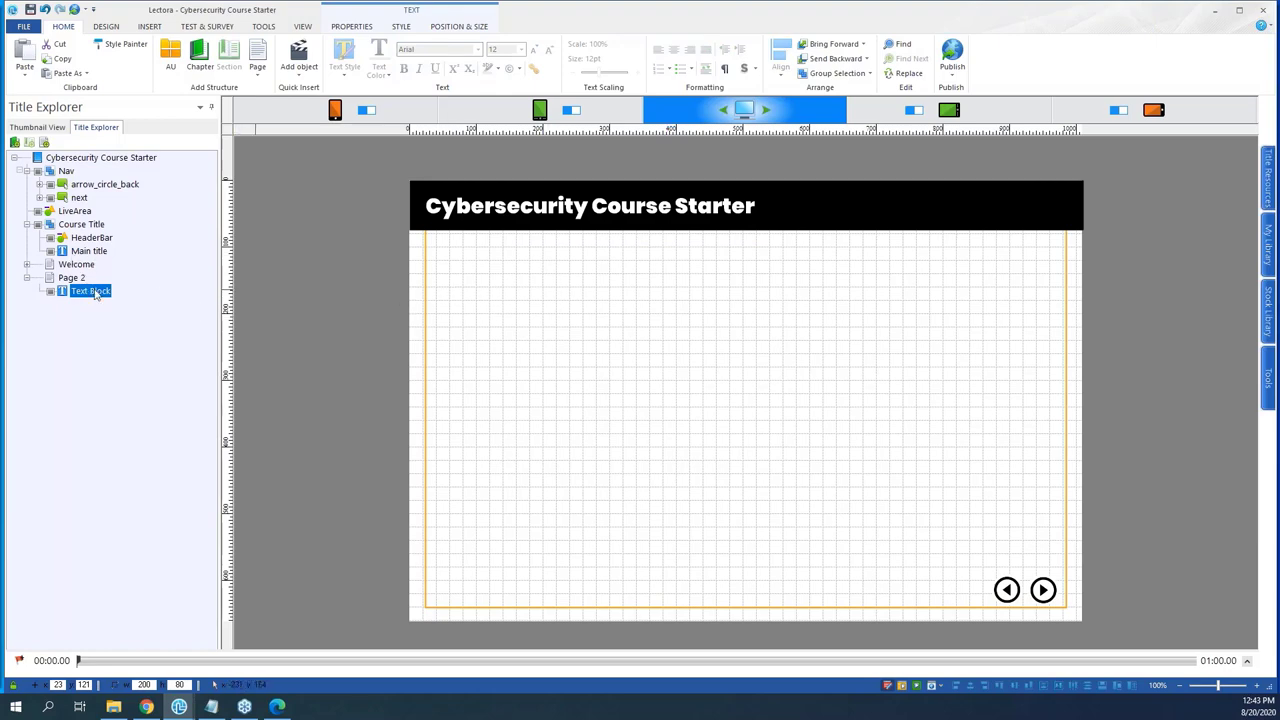
# - Enter "Objectives" in Page 2's text block and select the block
pyautogui.click(444, 283)
pyautogui.click(446, 284)
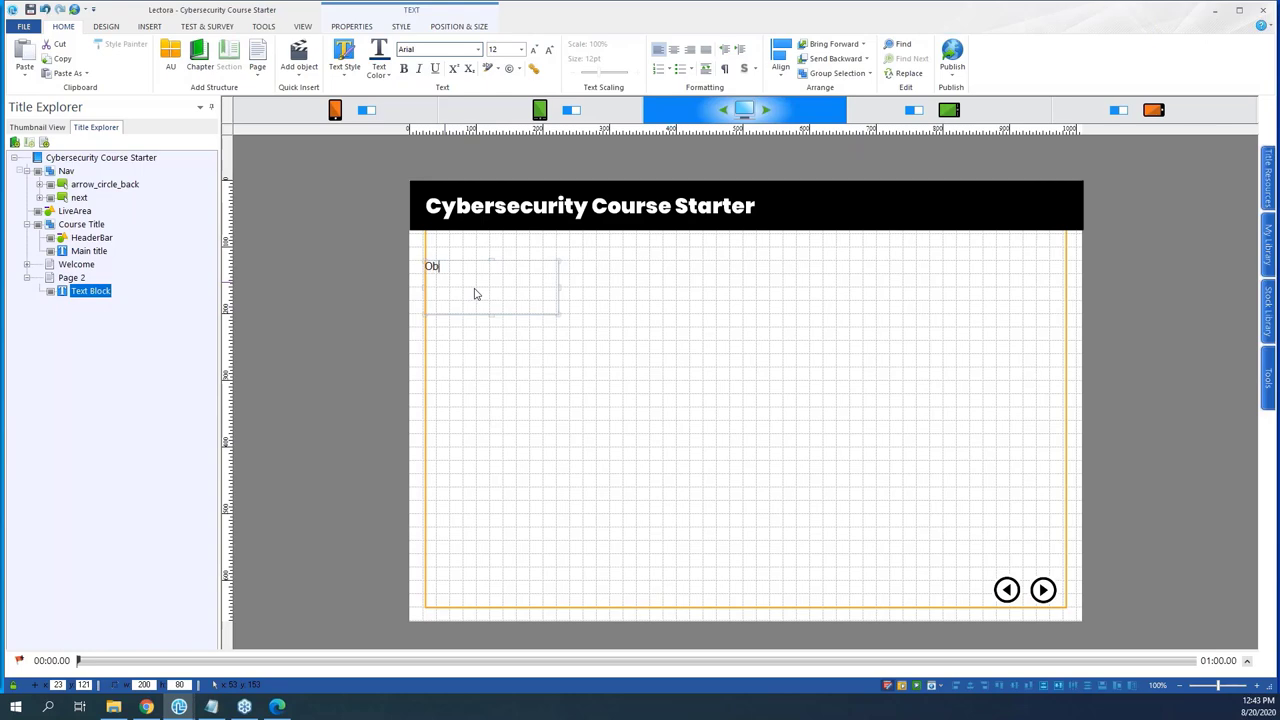
pyautogui.click(477, 254)
pyautogui.click(492, 261)
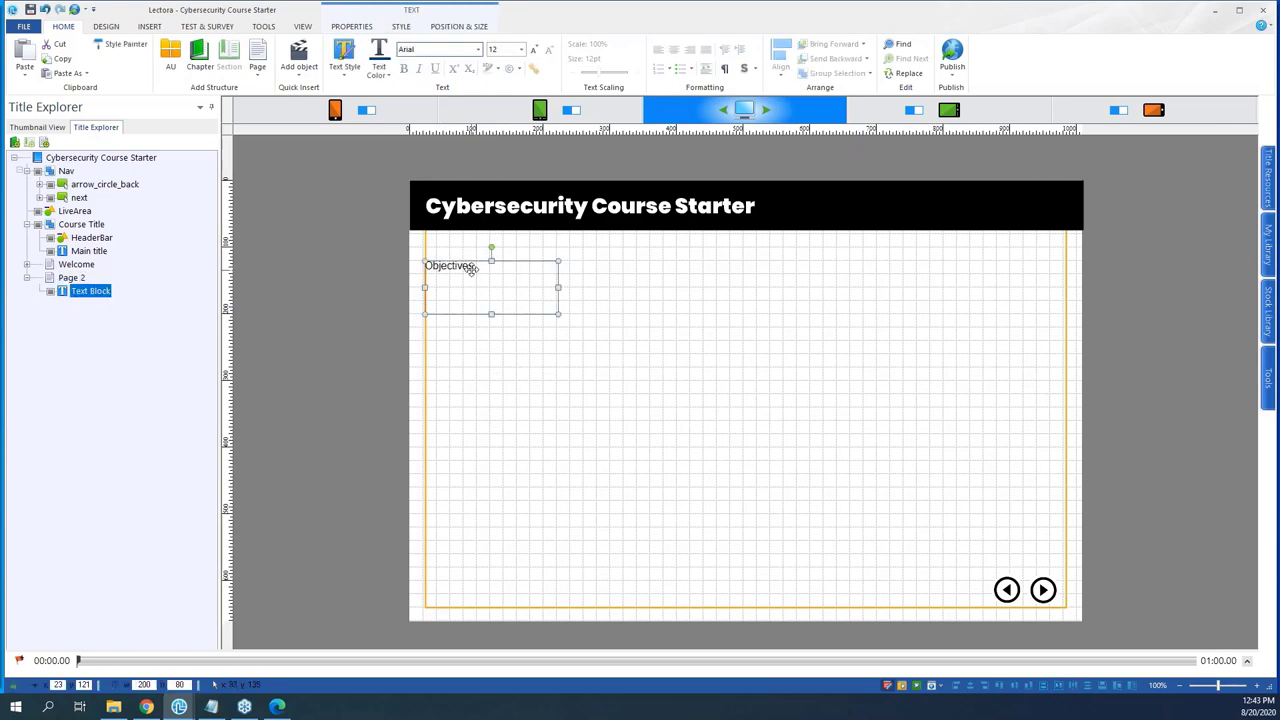
# - Apply the Title text style to the Objectives text block and widen the block to about 475
pyautogui.click(478, 49)
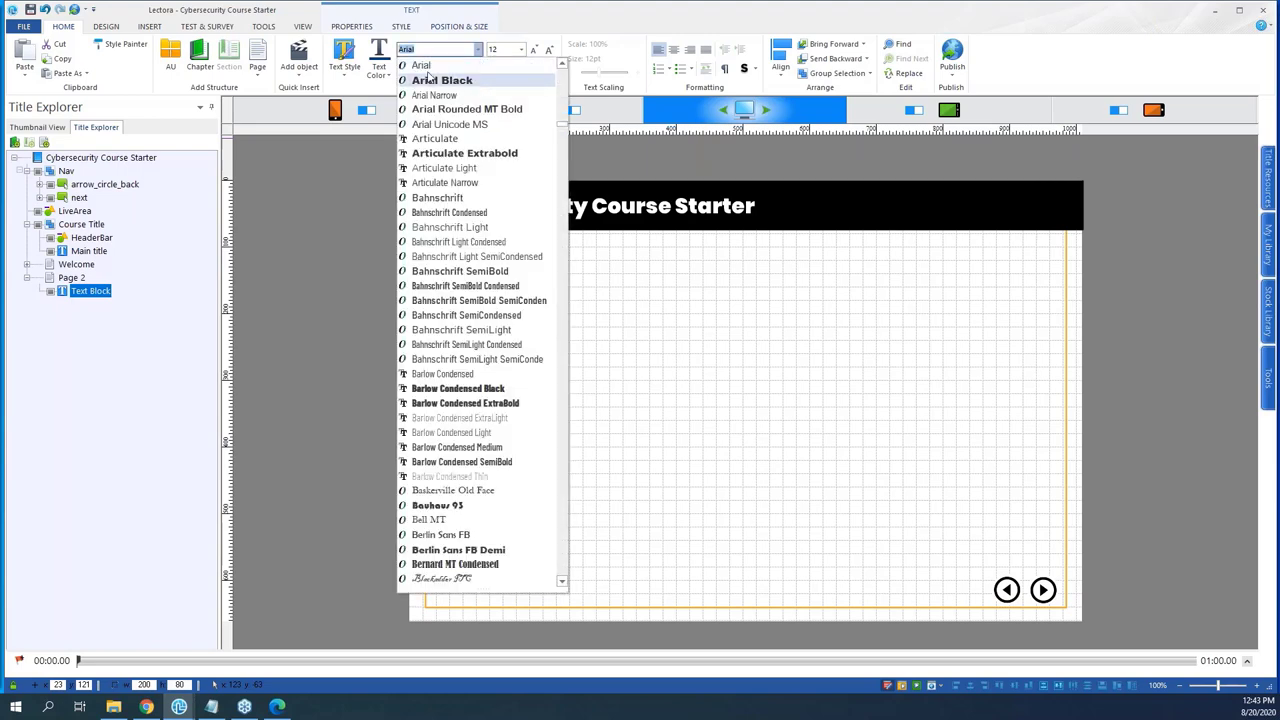
pyautogui.click(348, 76)
pyautogui.click(350, 105)
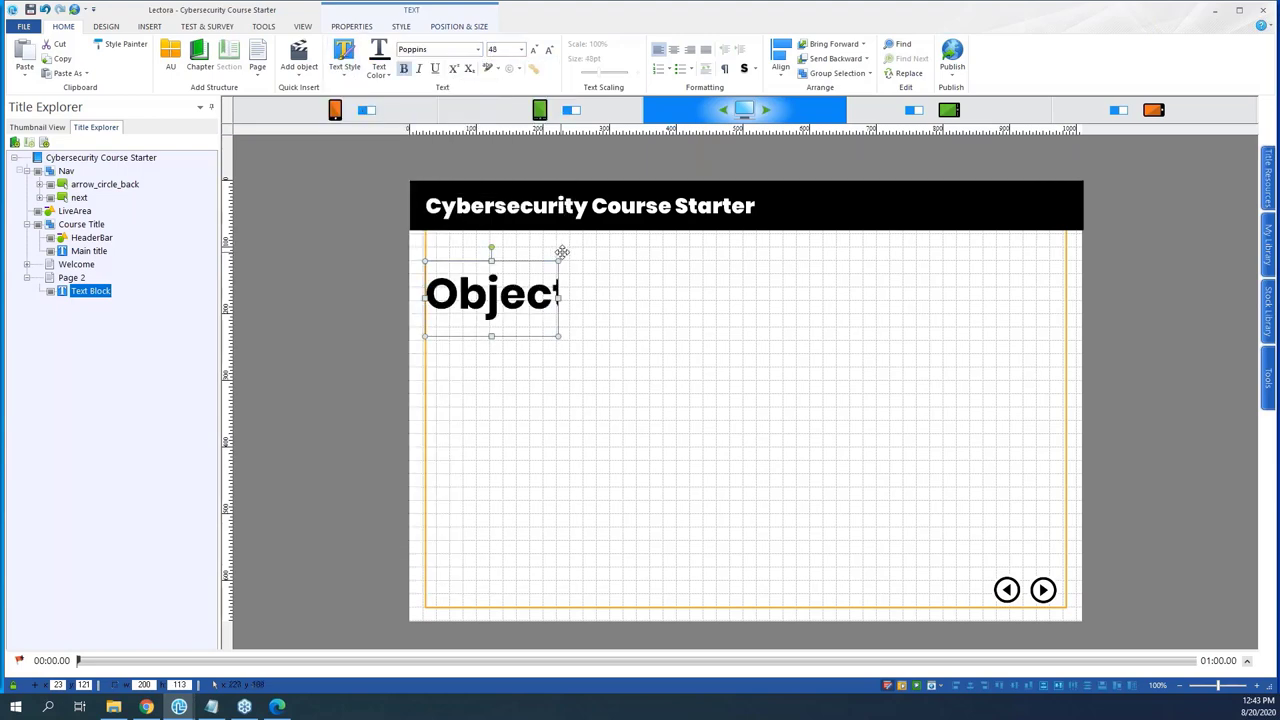
pyautogui.moveTo(557, 294)
pyautogui.mouseDown()
pyautogui.moveTo(806, 298)
pyautogui.moveTo(742, 297)
pyautogui.mouseUp()
# - Recolor the Objectives title text with the dark blue from the saved colors
pyautogui.click(344, 58)
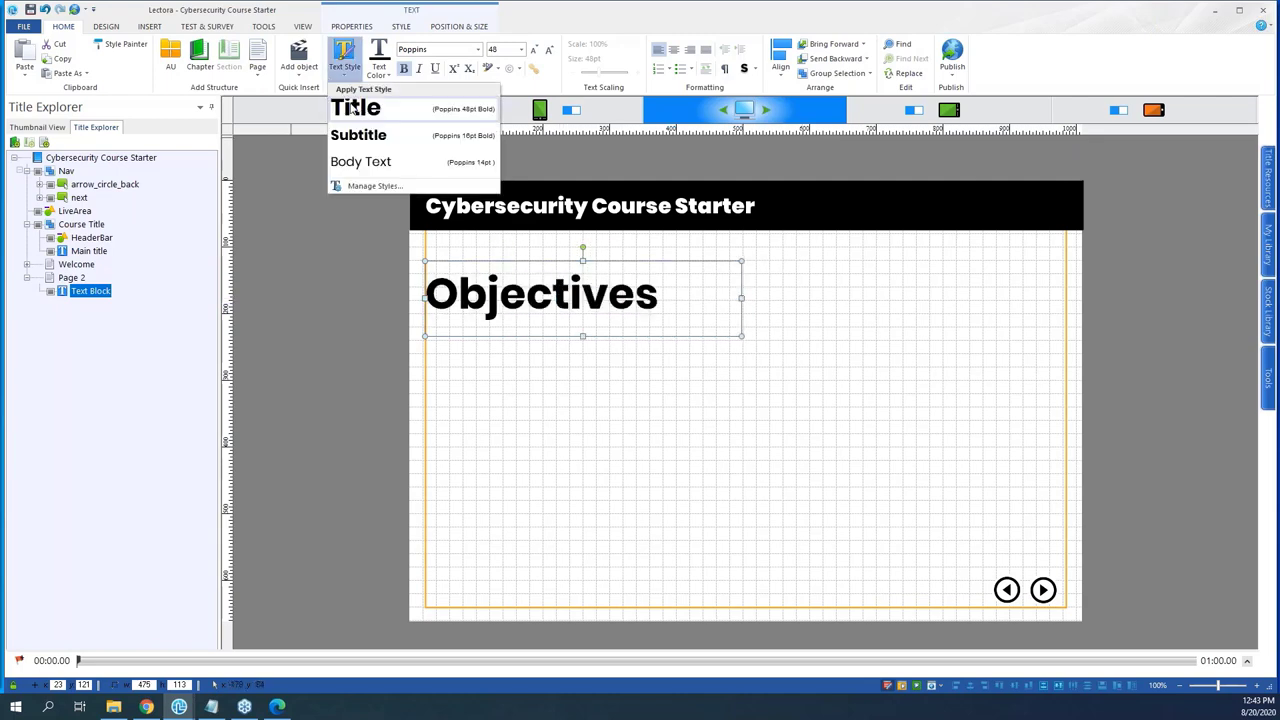
pyautogui.click(379, 76)
pyautogui.click(320, 269)
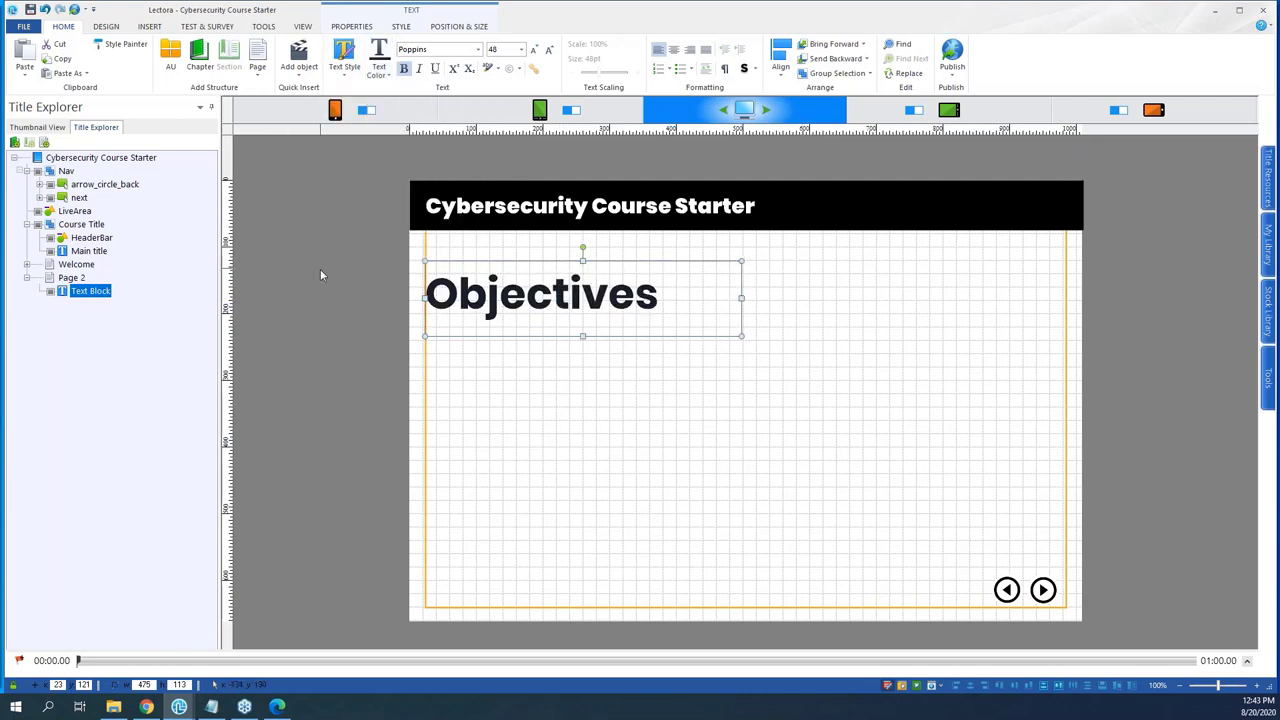
pyautogui.click(90, 290)
pyautogui.click(379, 76)
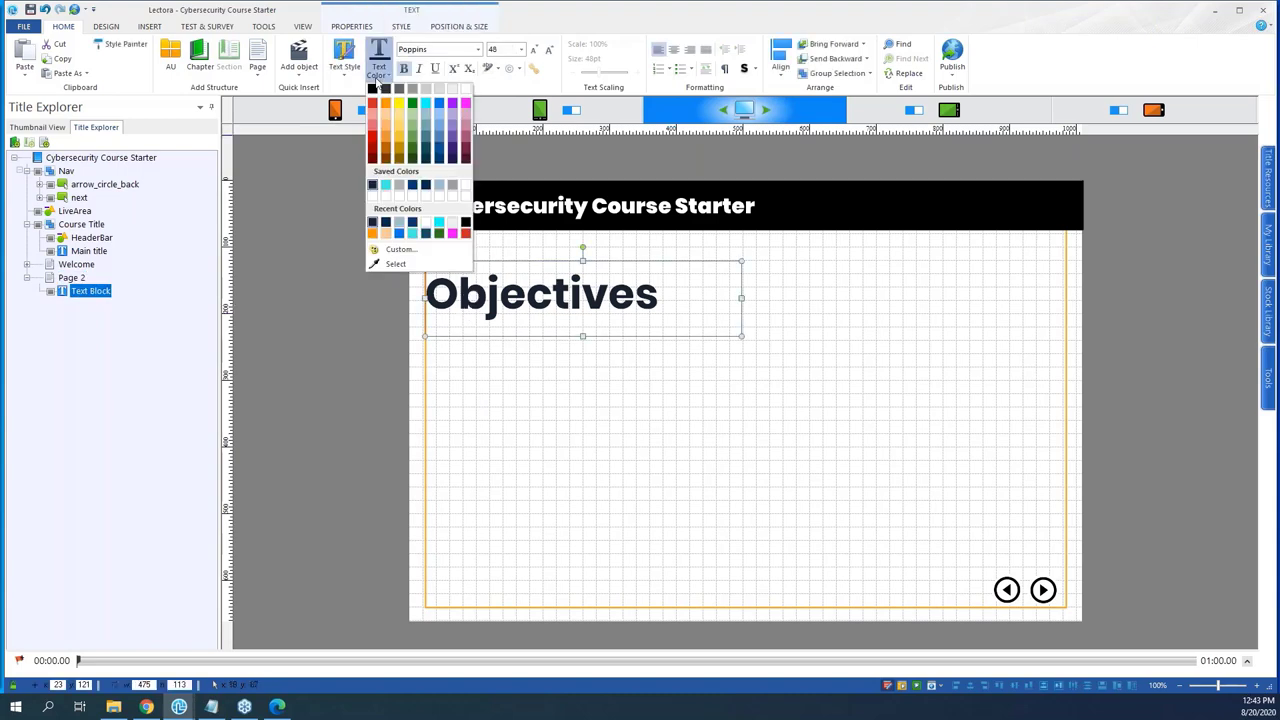
pyautogui.click(413, 188)
# - Make Page 2 inherit specific objects from parents, exclude the Nav group, and open the page in Run mode
pyautogui.click(299, 288)
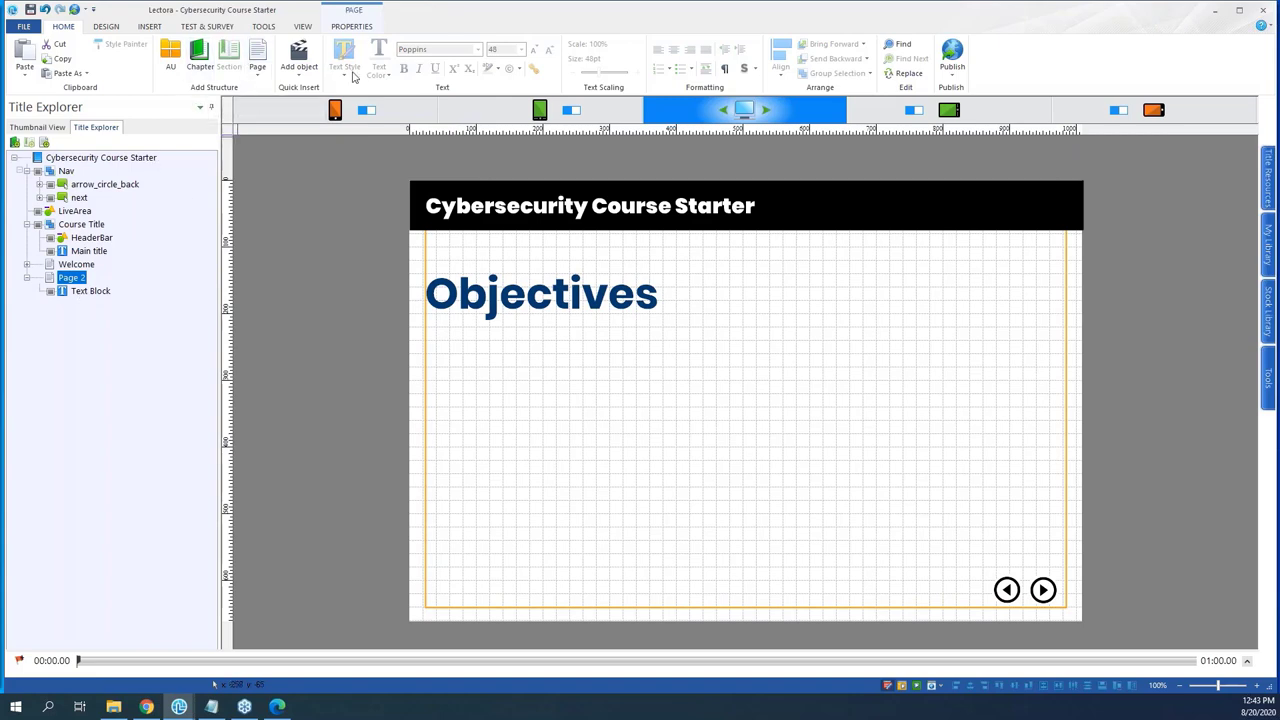
pyautogui.click(364, 28)
pyautogui.click(329, 55)
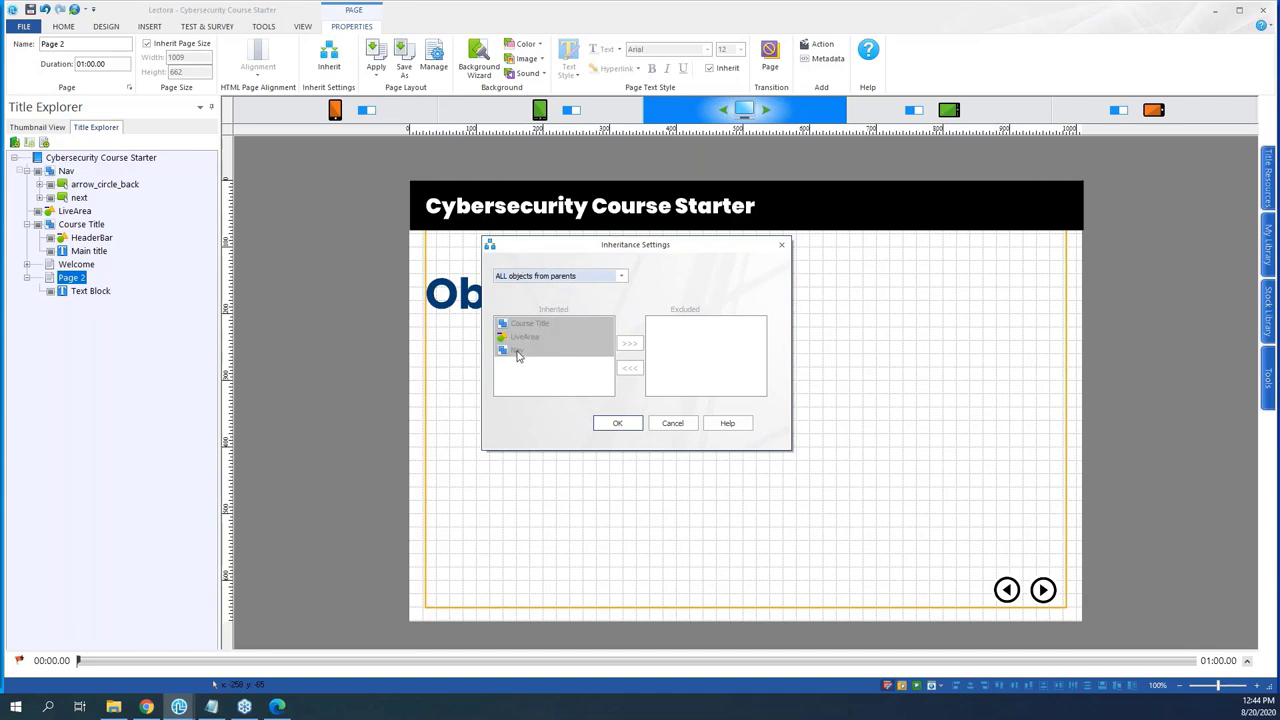
pyautogui.click(587, 277)
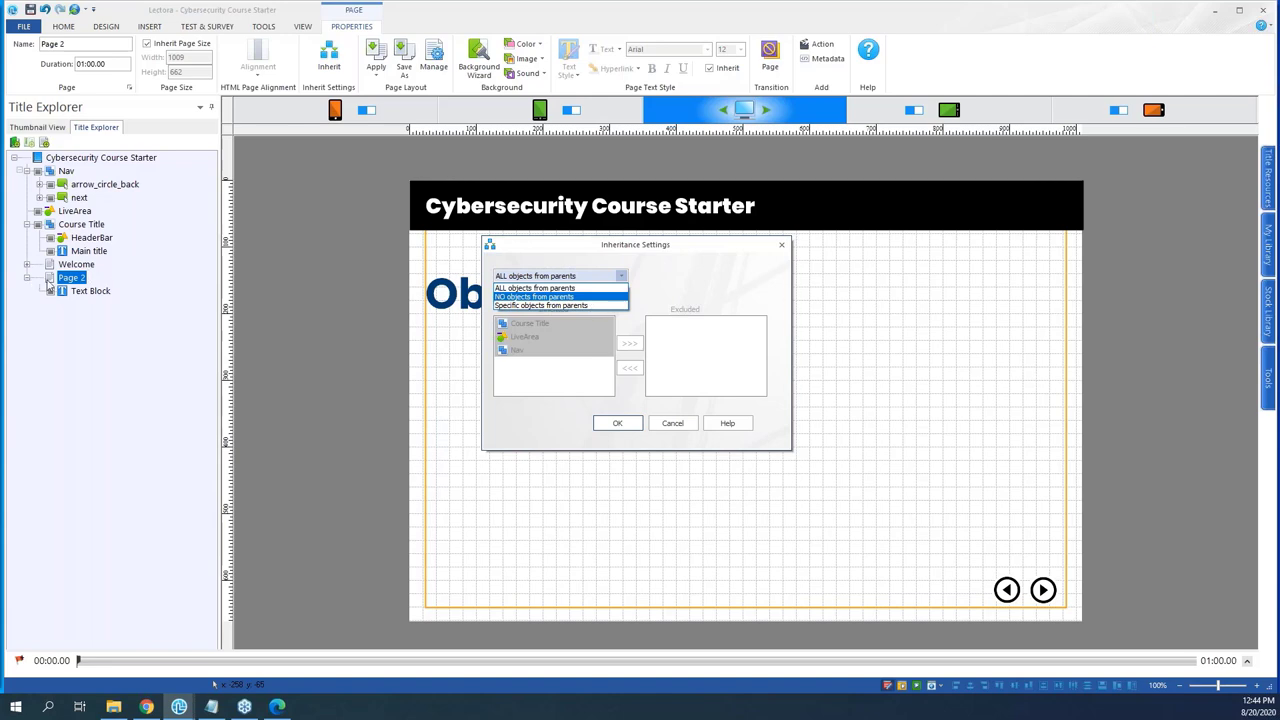
pyautogui.click(574, 306)
pyautogui.click(535, 351)
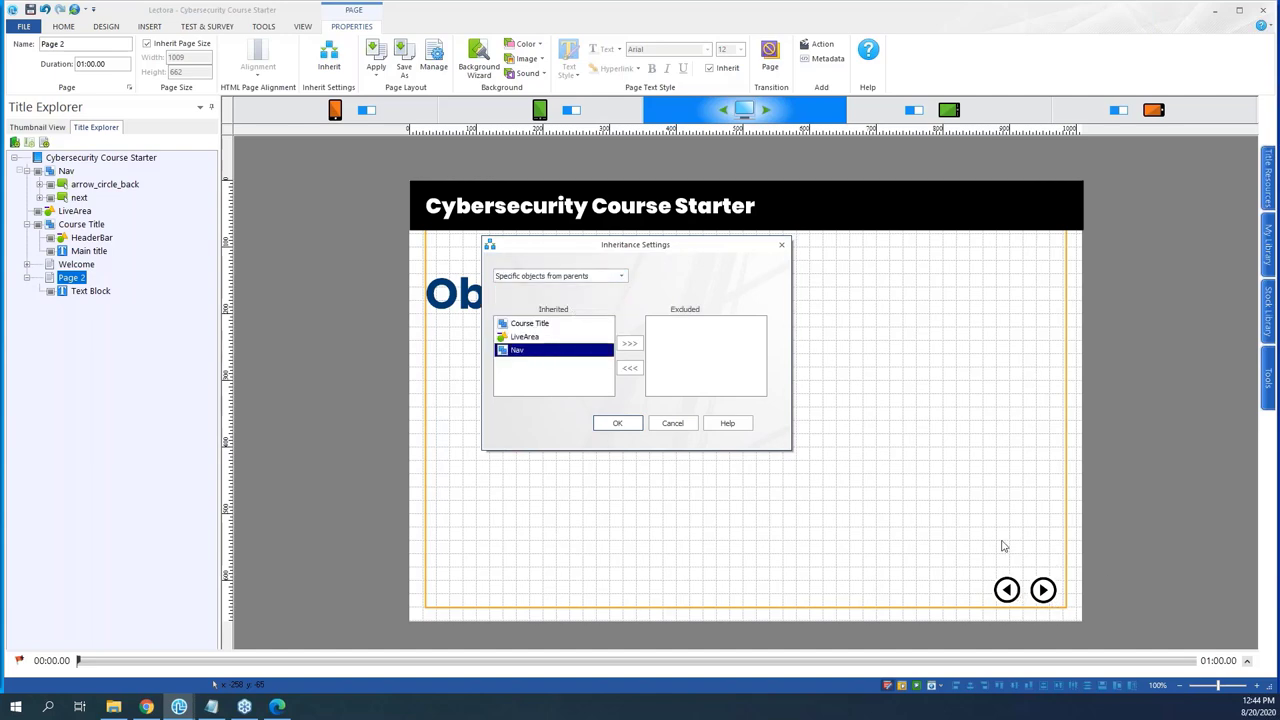
pyautogui.click(629, 344)
pyautogui.click(617, 423)
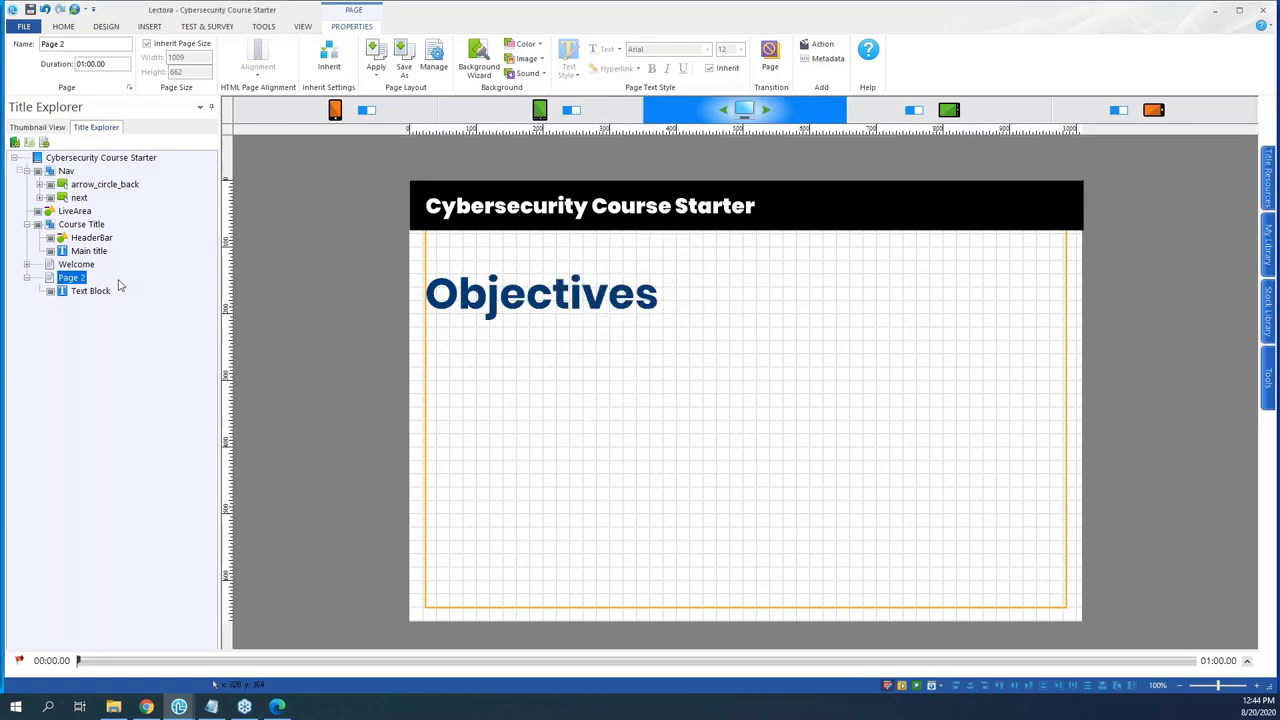
pyautogui.click(303, 28)
pyautogui.click(52, 55)
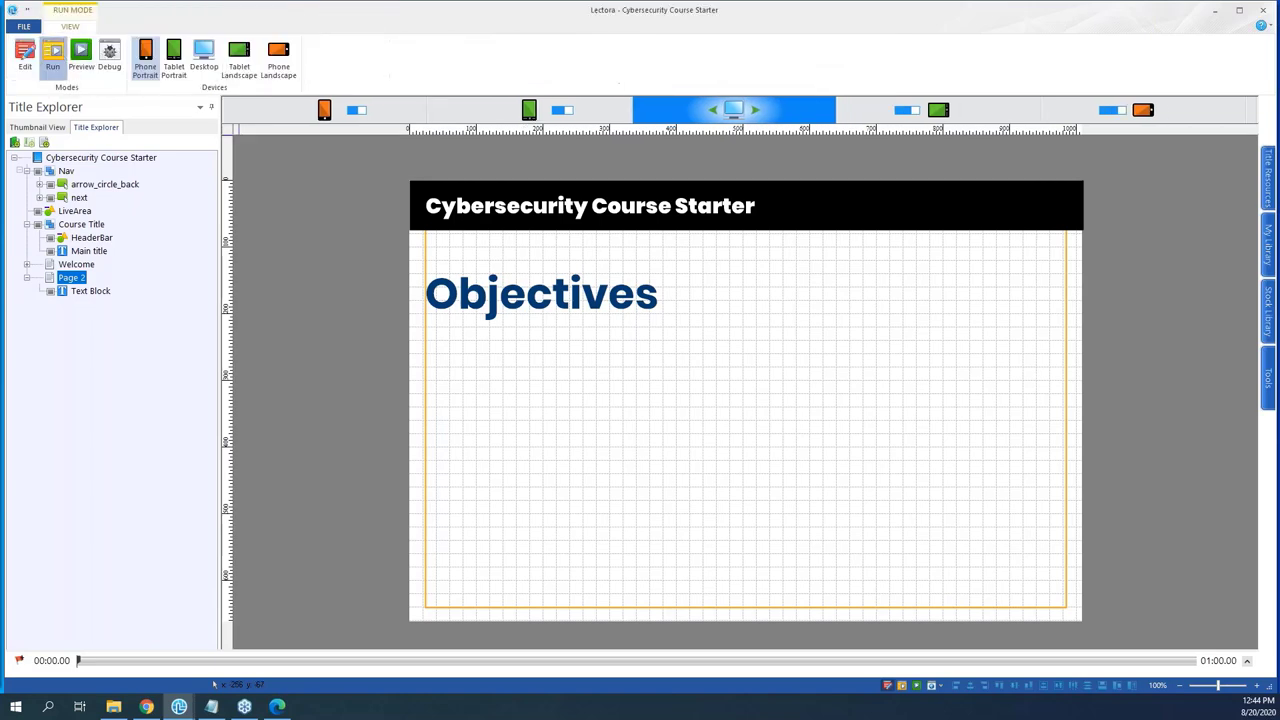
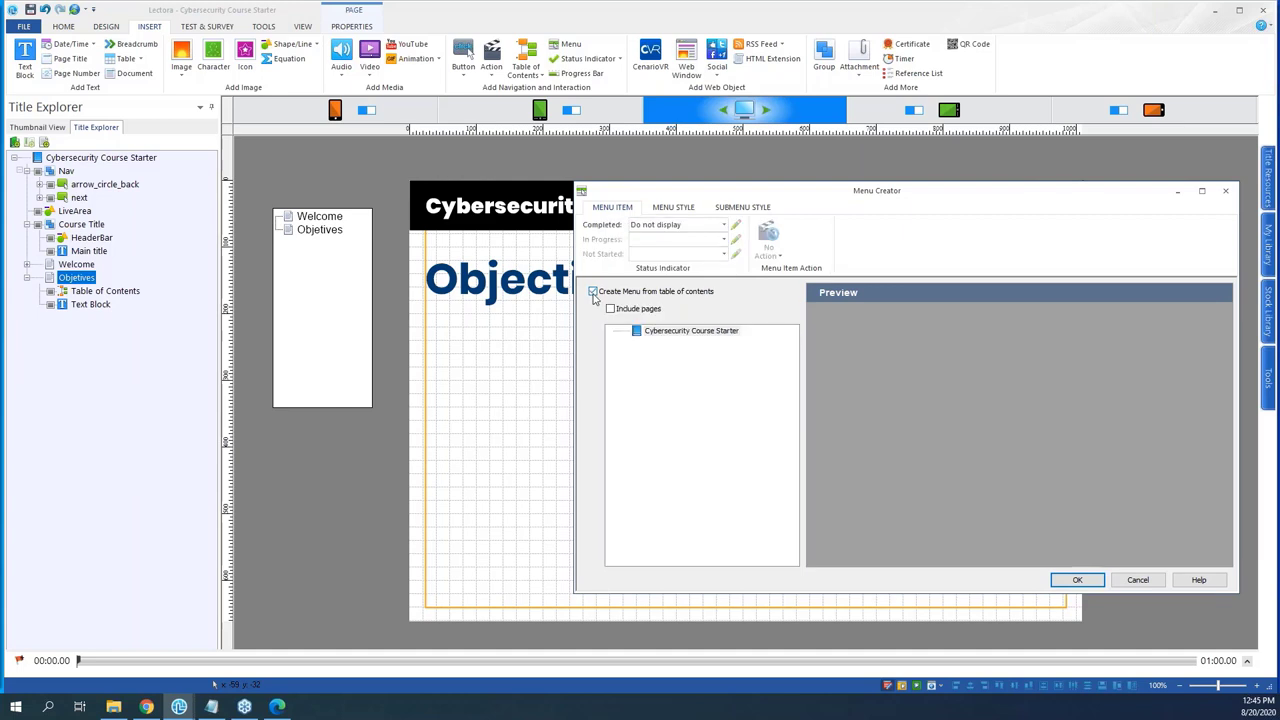
# - Include the pages in the menu created from the table of contents and set its orientation to vertical
pyautogui.click(650, 332)
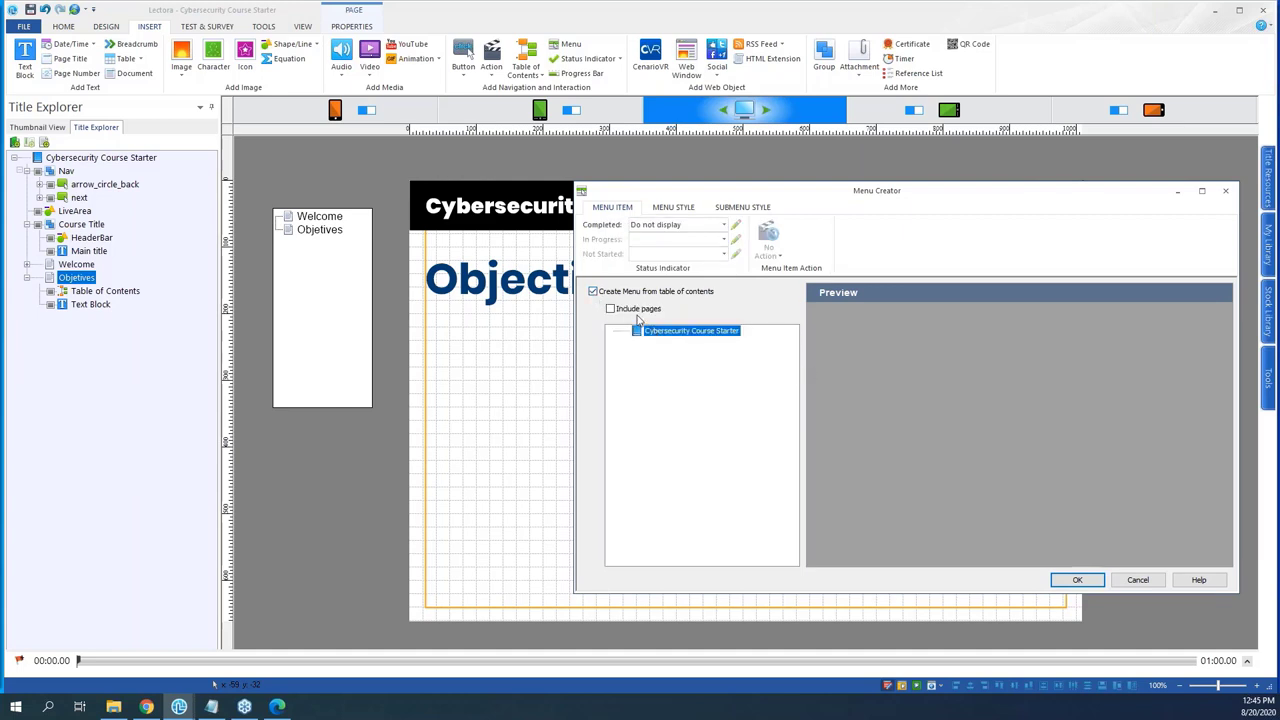
pyautogui.click(610, 309)
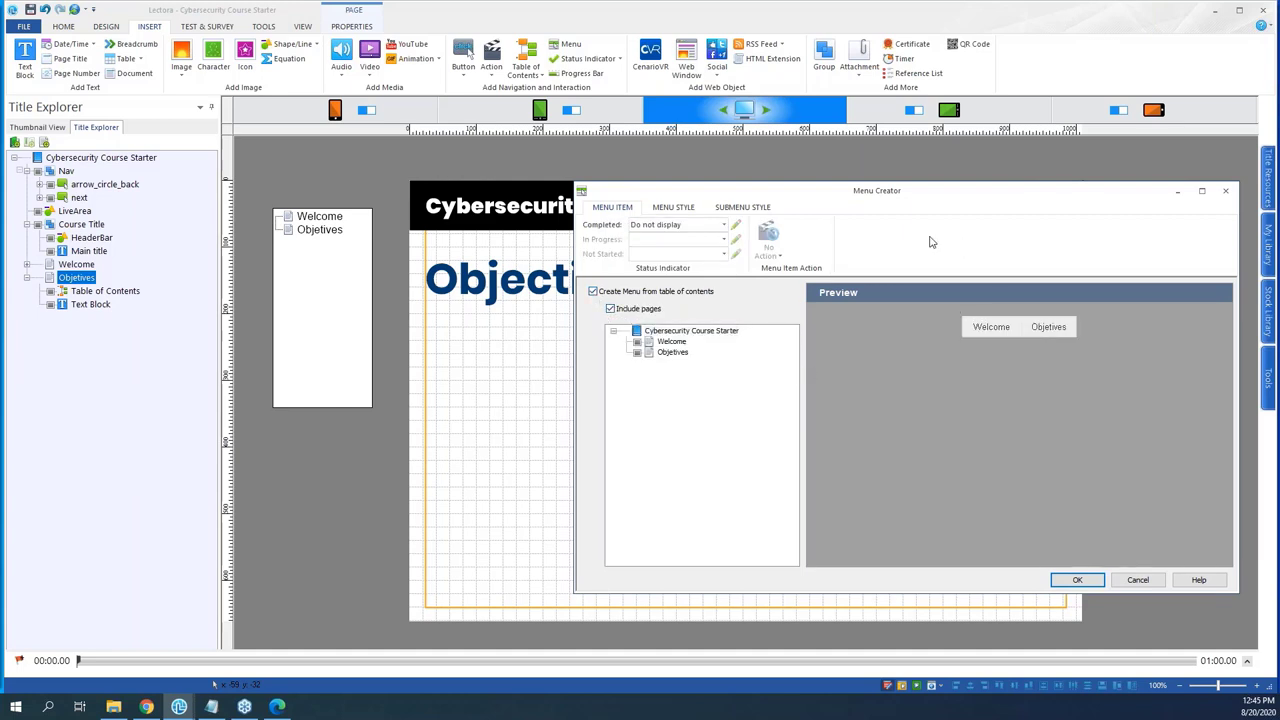
pyautogui.moveTo(858, 194); pyautogui.dragTo(733, 187)
pyautogui.click(548, 200)
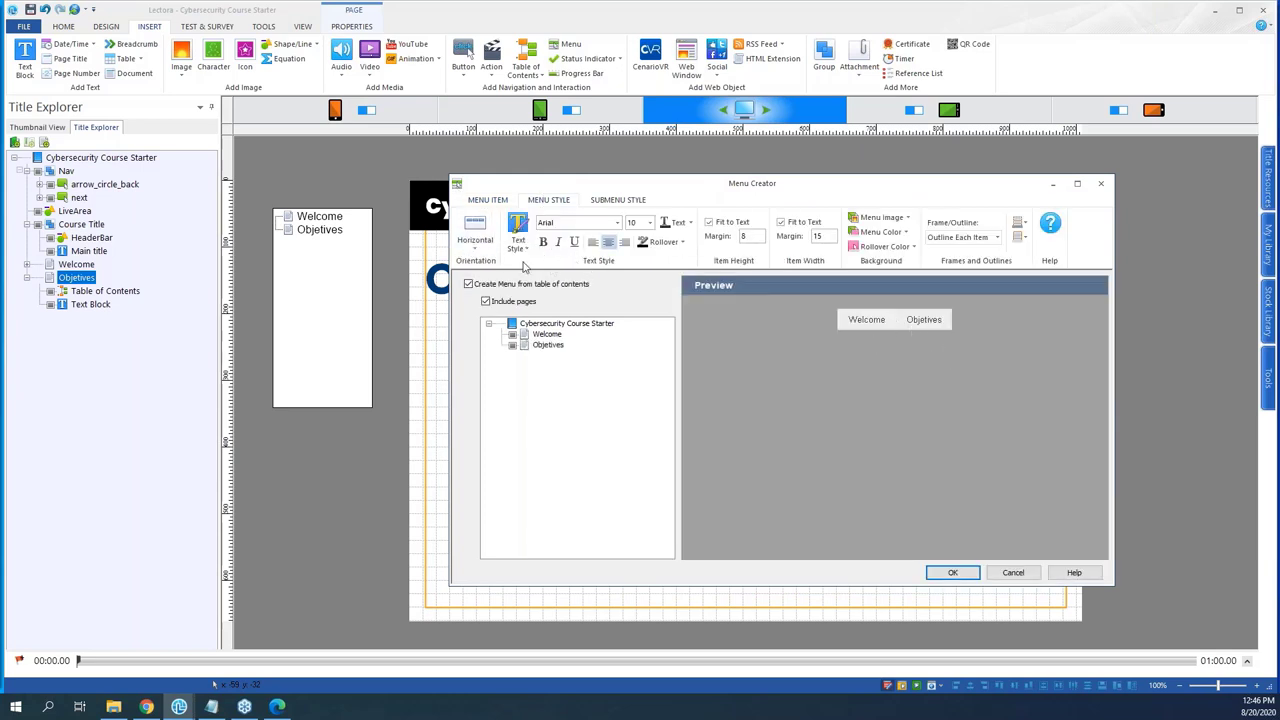
pyautogui.click(487, 255)
pyautogui.click(506, 281)
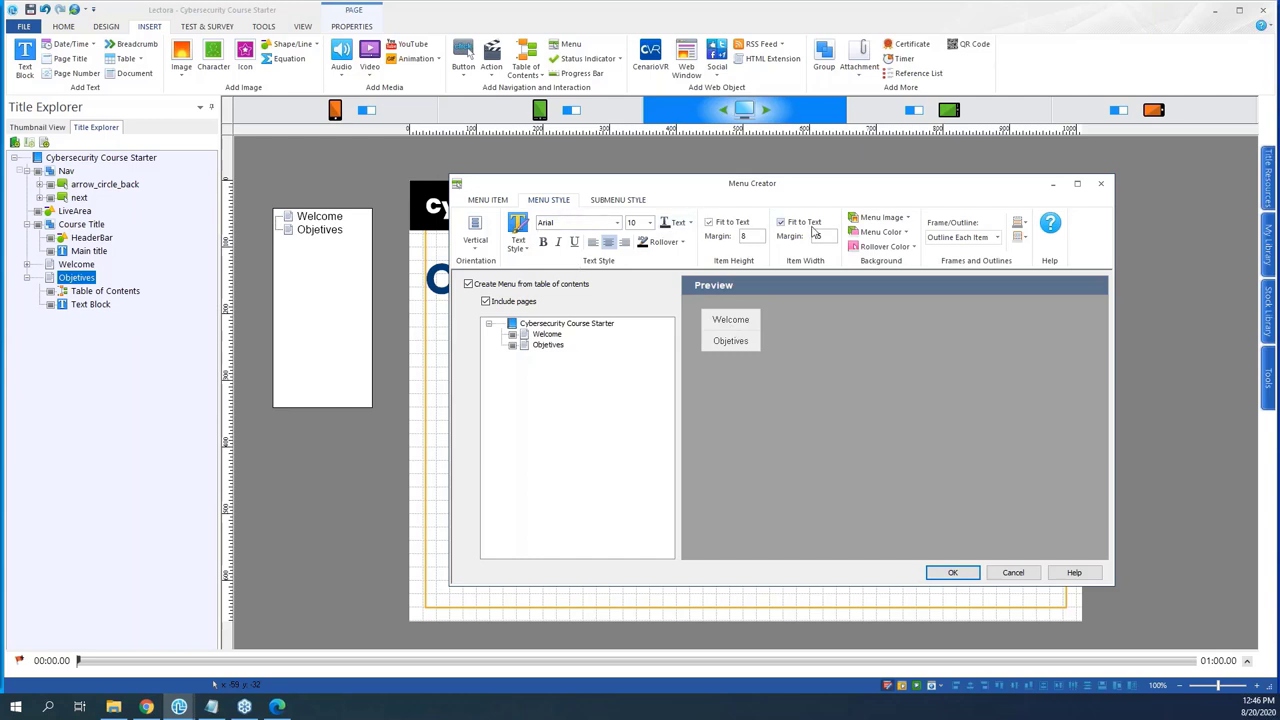
# - Try black and white backgrounds for the menu and settle on black as the menu color
pyautogui.click(897, 232)
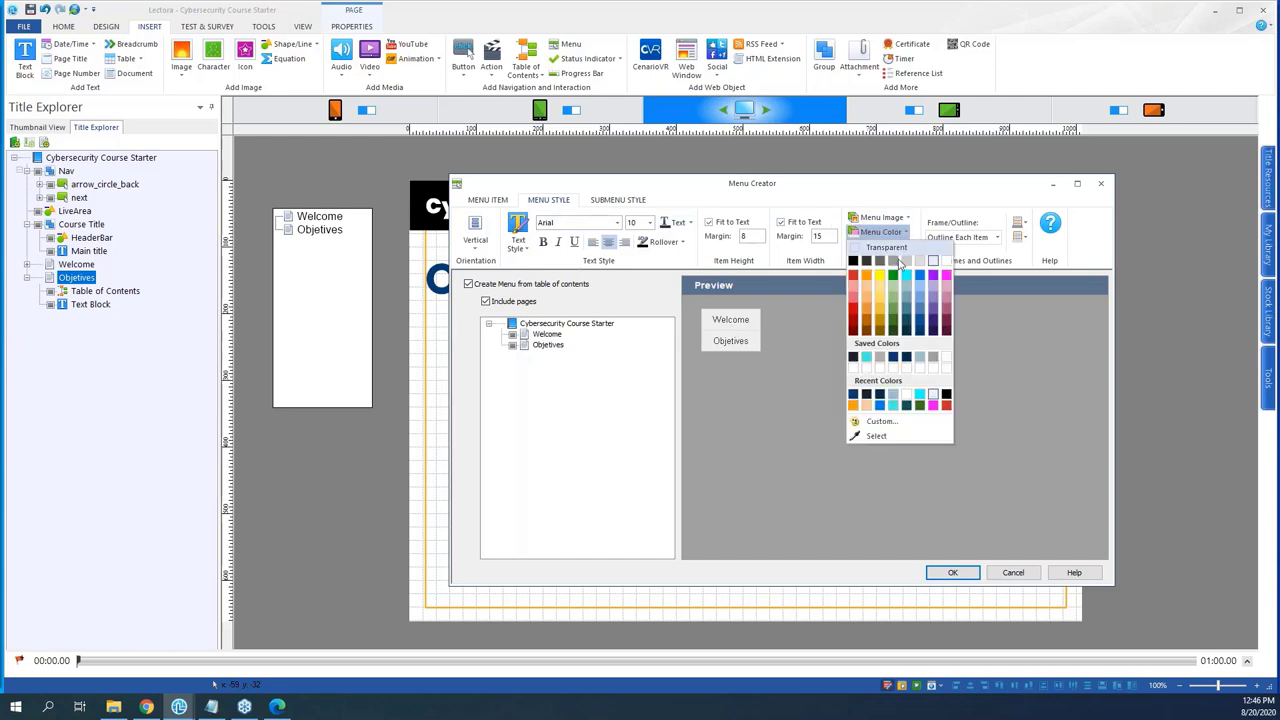
pyautogui.click(853, 261)
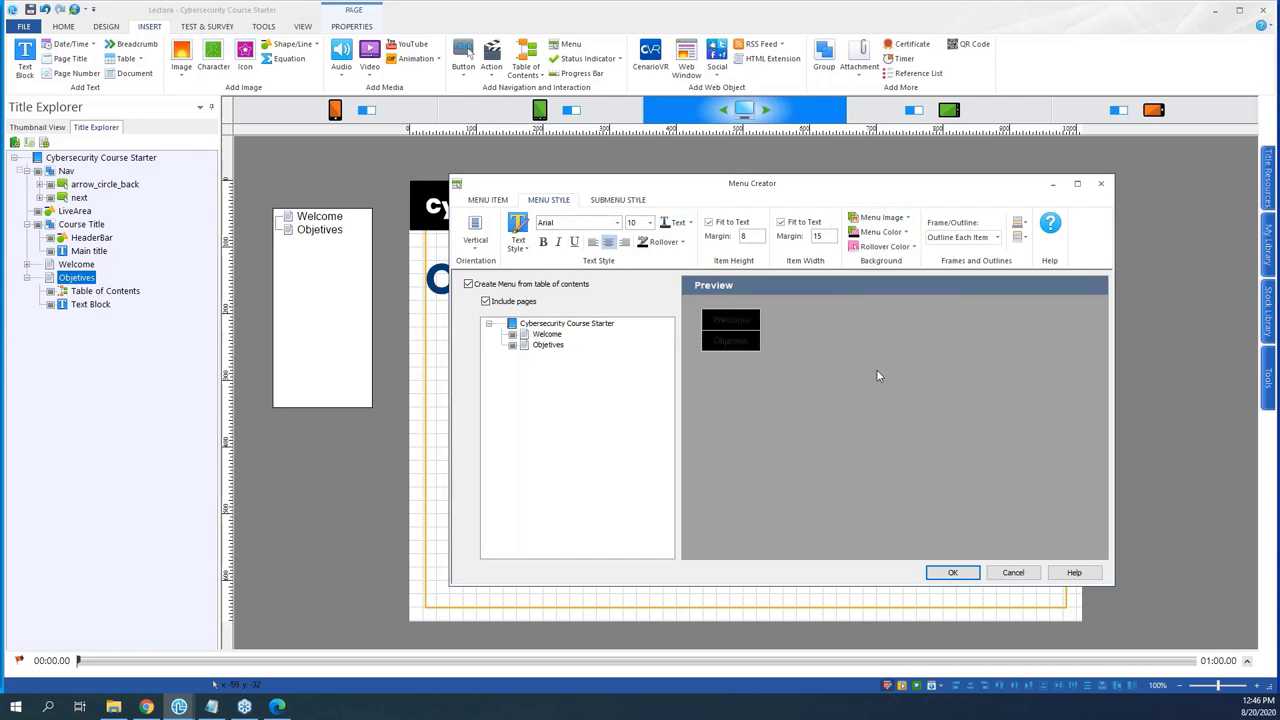
pyautogui.click(900, 236)
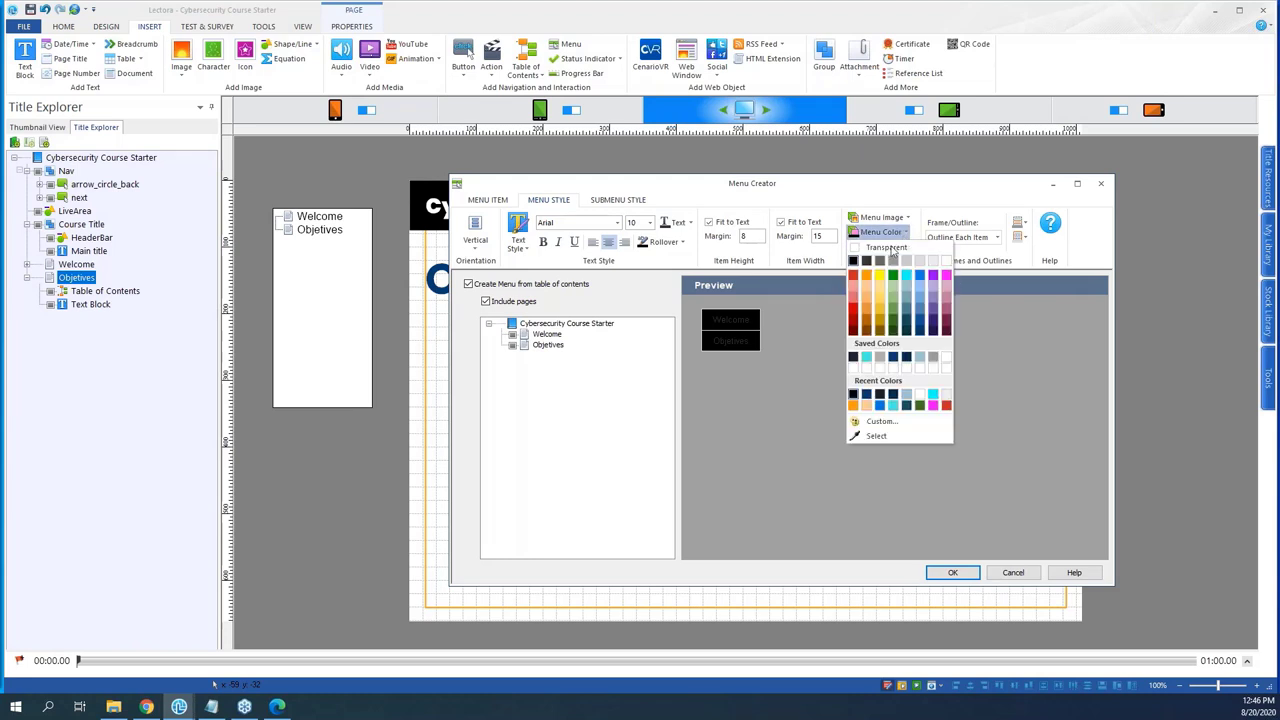
pyautogui.click(946, 261)
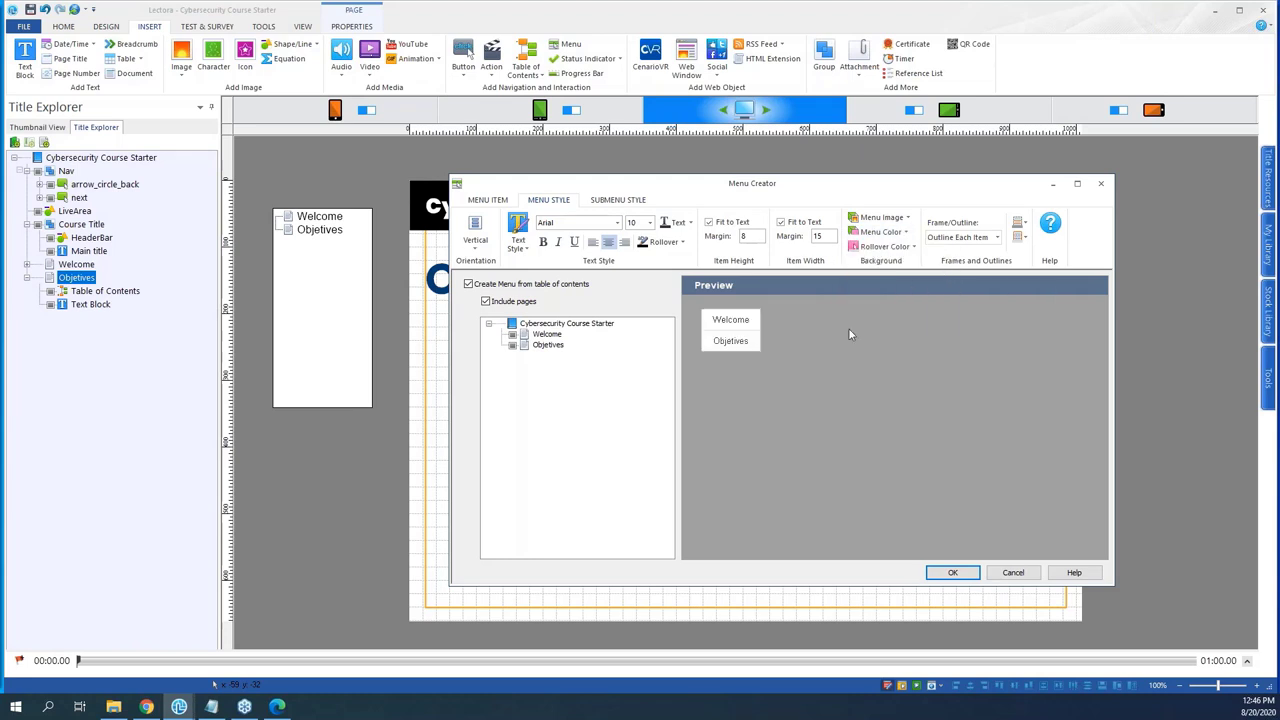
pyautogui.click(903, 233)
pyautogui.click(853, 261)
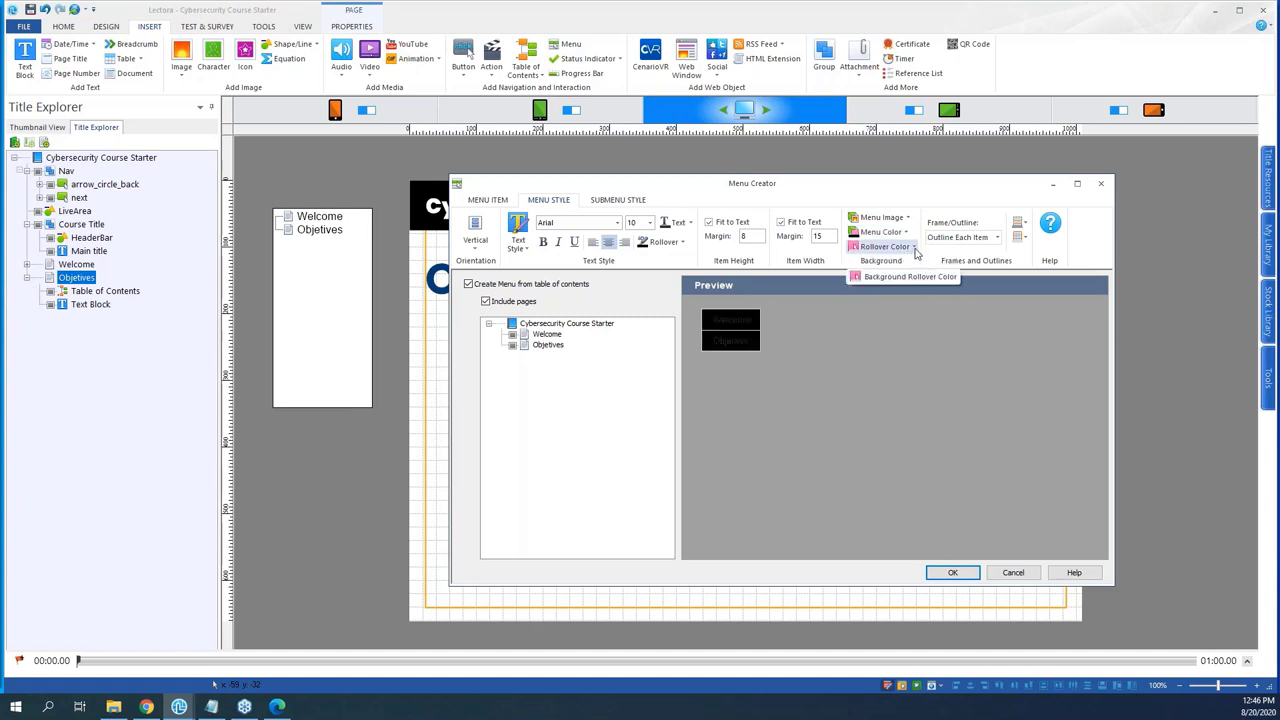
# - Set the menu's text color to white and its font to Poppins
pyautogui.click(688, 222)
pyautogui.click(763, 242)
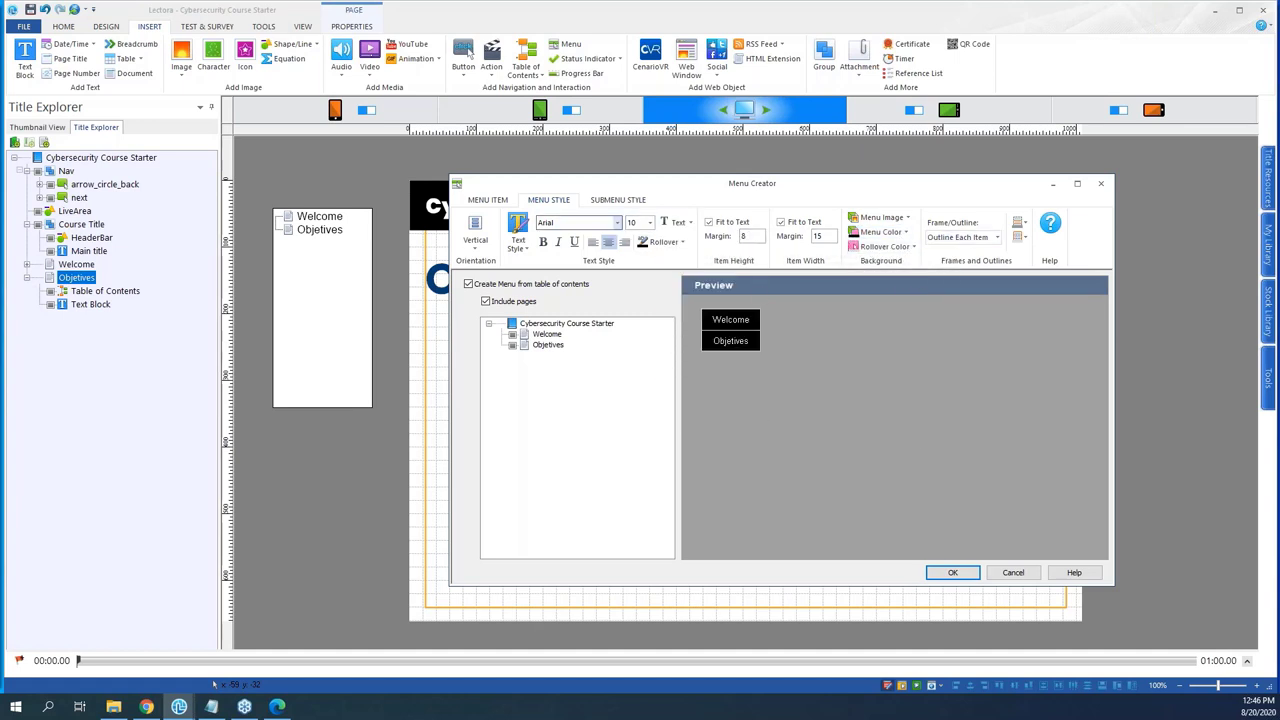
pyautogui.write('Poppins')
pyautogui.click(618, 223)
pyautogui.click(610, 243)
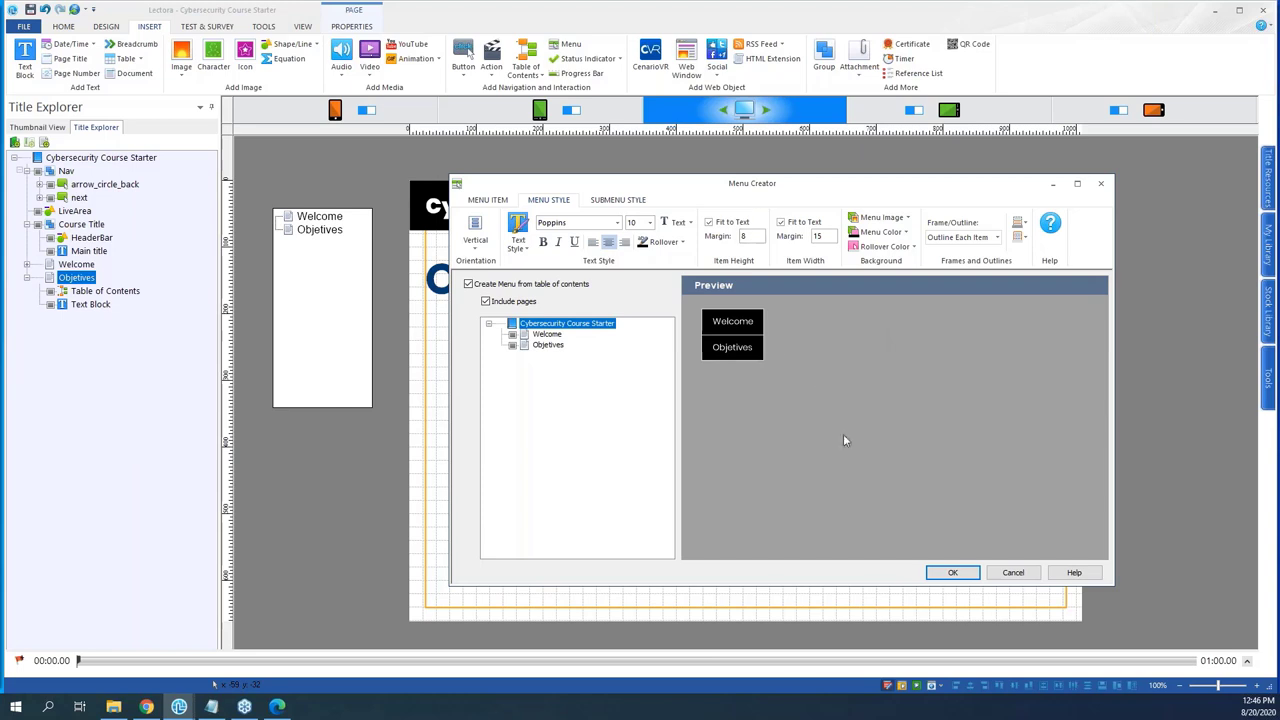
# - Check the submenu style and menu item settings, create the menu, and place it at the page's upper-right edge below the header
pyautogui.click(608, 202)
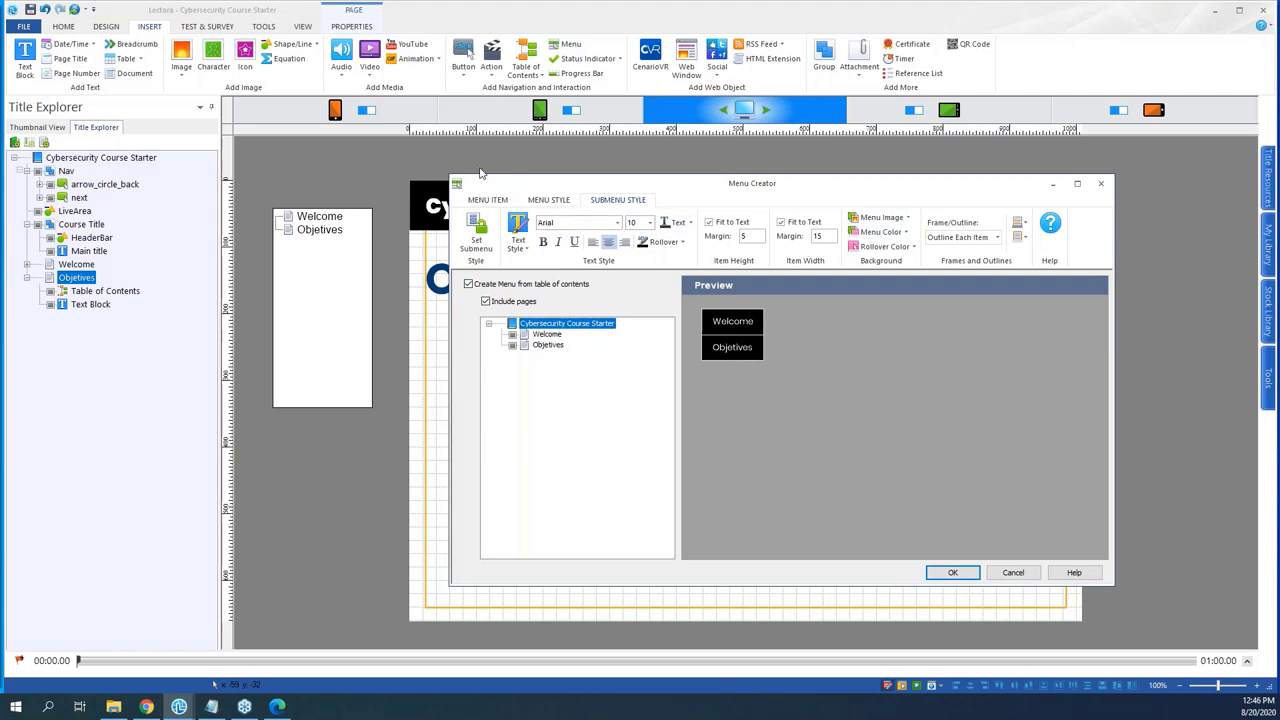
pyautogui.click(489, 201)
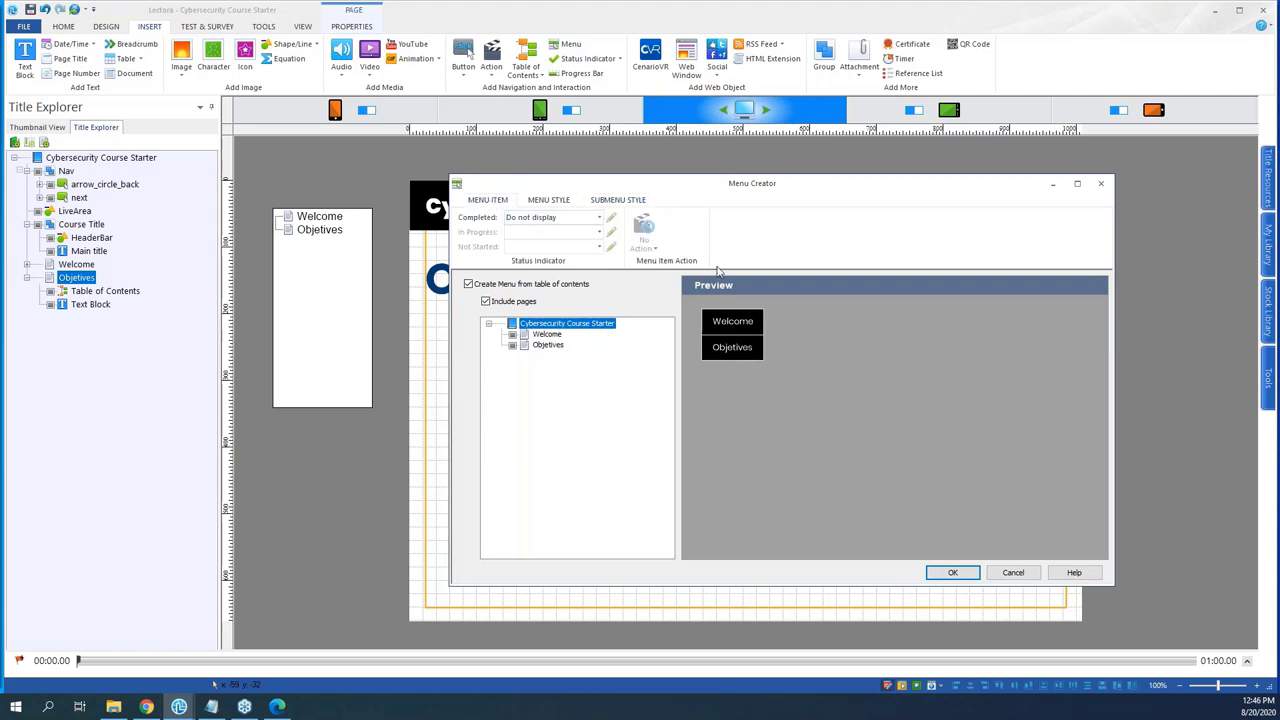
pyautogui.click(951, 574)
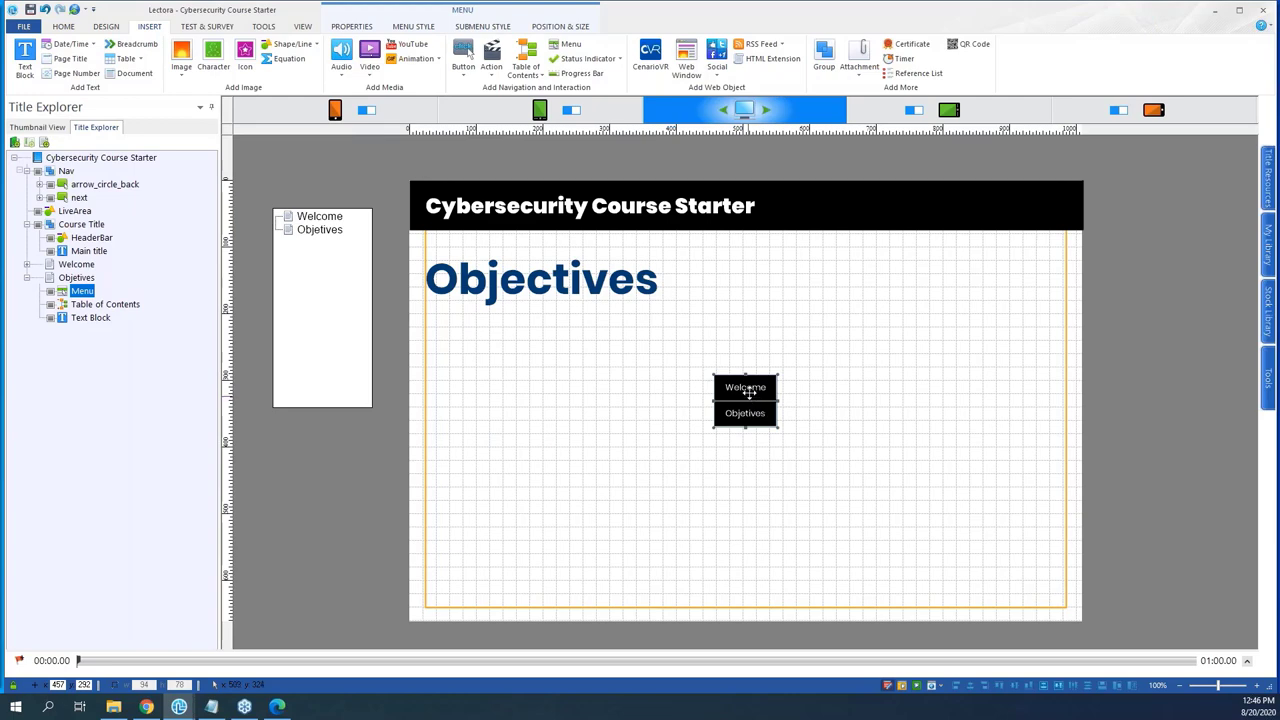
pyautogui.moveTo(748, 391); pyautogui.dragTo(998, 265)
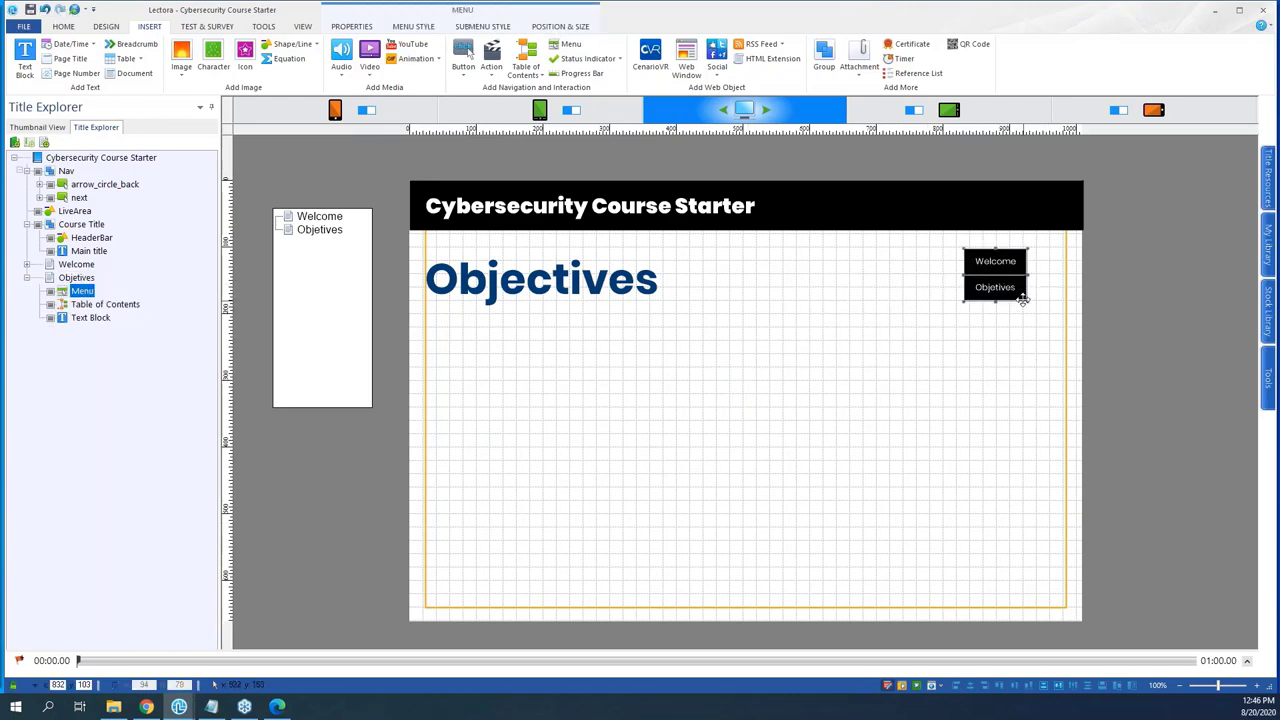
pyautogui.moveTo(1011, 287); pyautogui.dragTo(1061, 280)
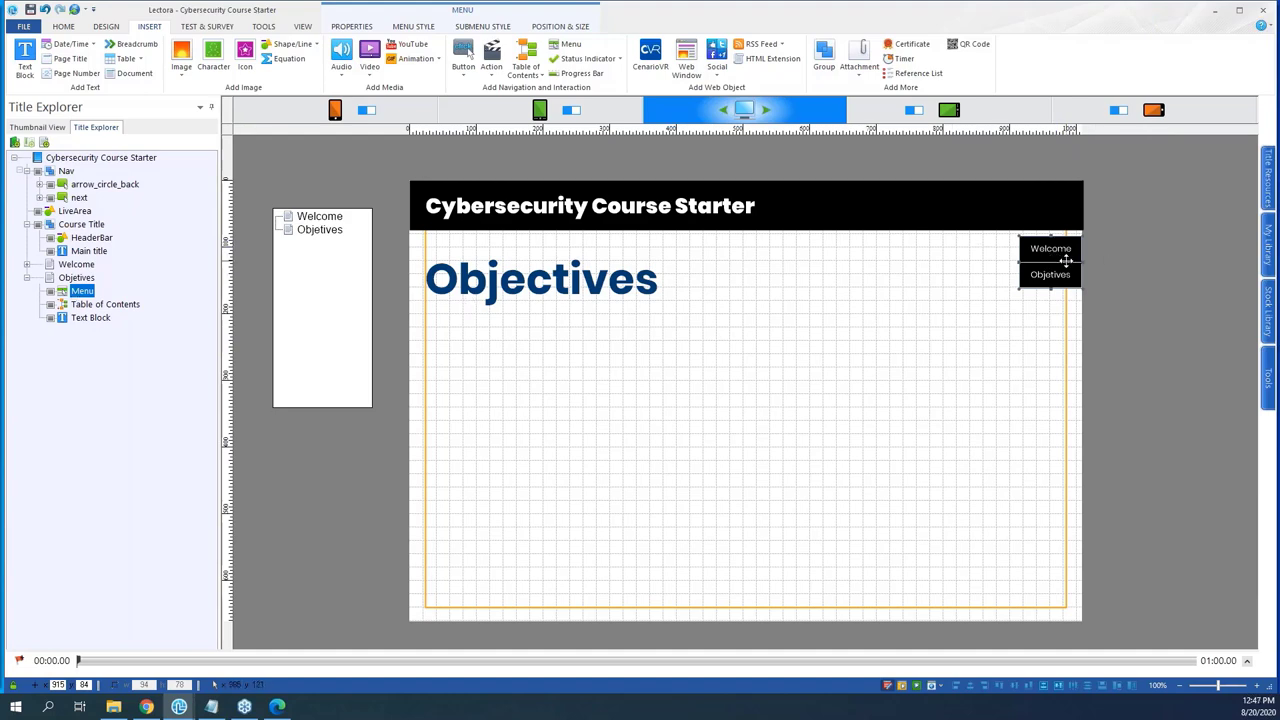
# - Move the menu from the Objetives page to the course's top level and position it directly beneath the header bar
pyautogui.press('Delete')
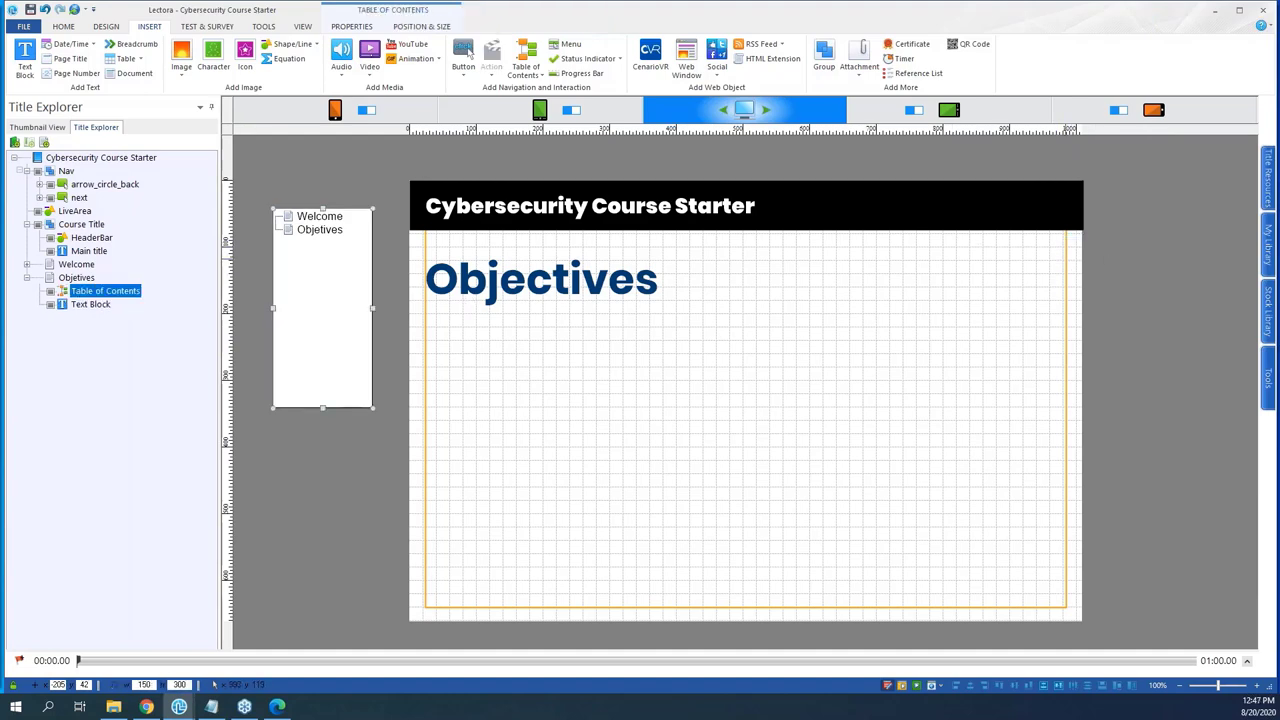
pyautogui.click(117, 159)
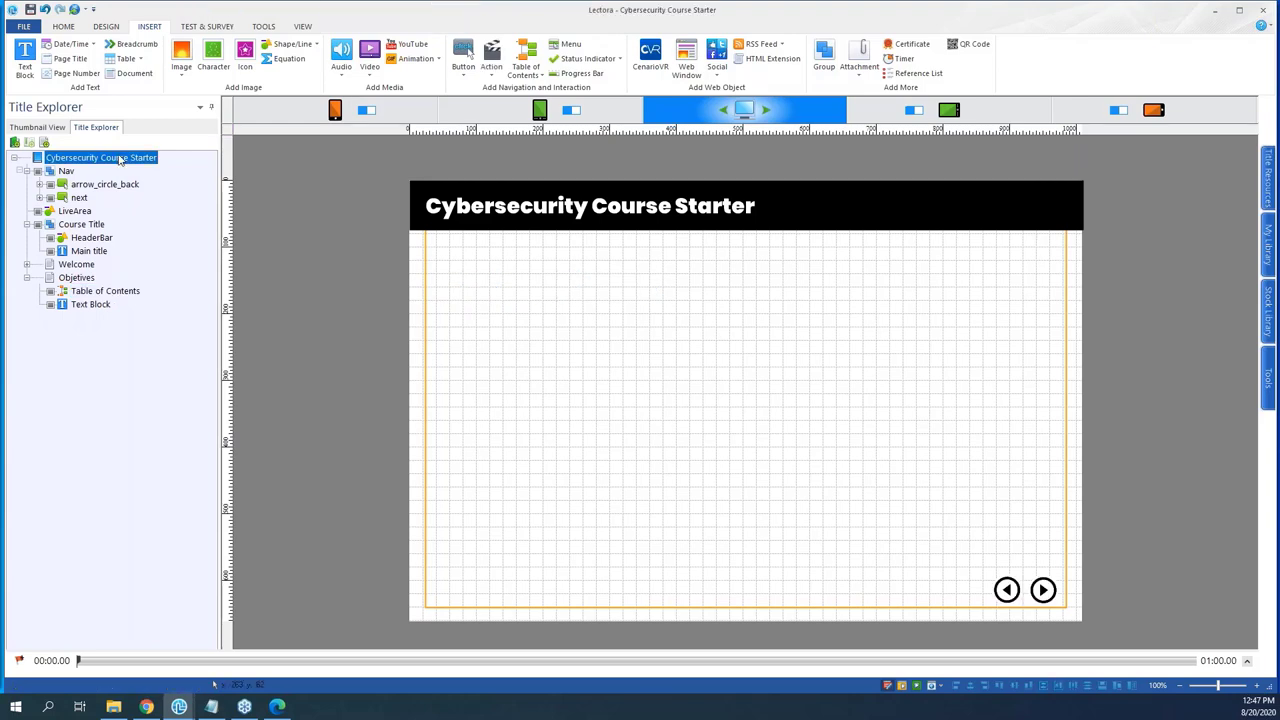
pyautogui.hotkey('ctrl', 'z')
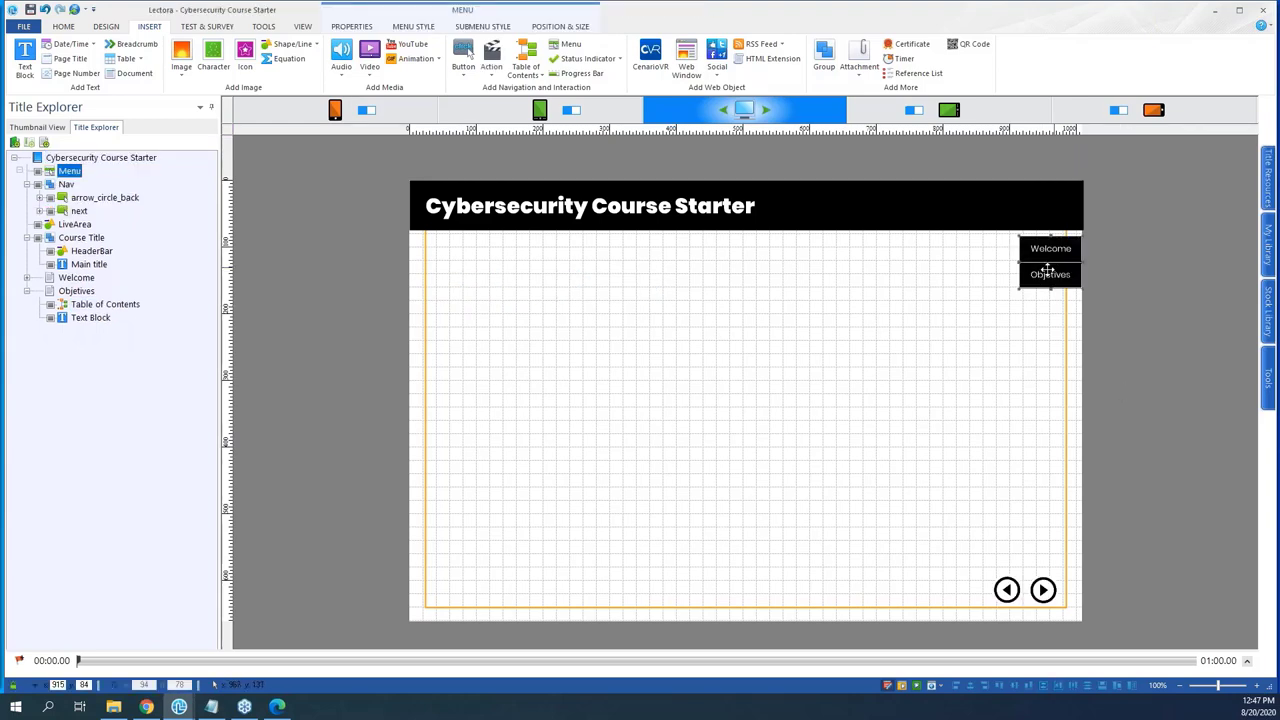
pyautogui.moveTo(1054, 266); pyautogui.dragTo(1040, 268)
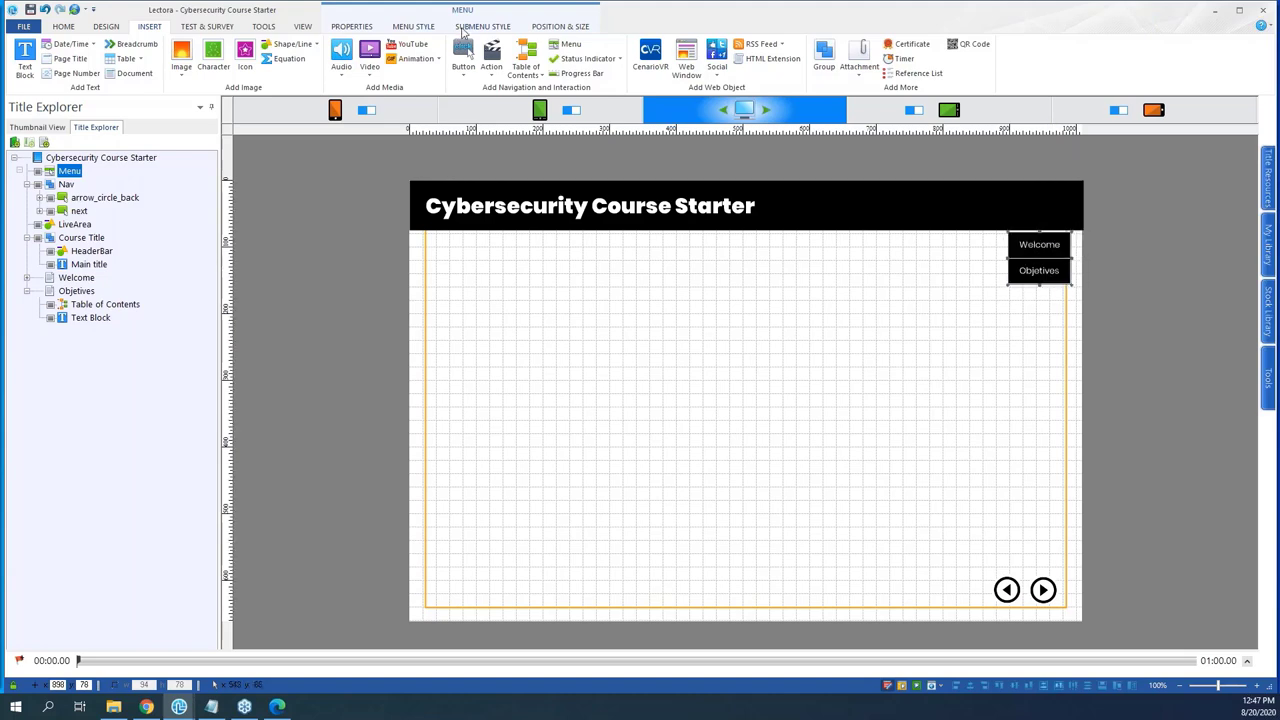
# - Make the menu initially hidden and reposition it at about X 910, Y 83
pyautogui.click(484, 28)
pyautogui.click(351, 30)
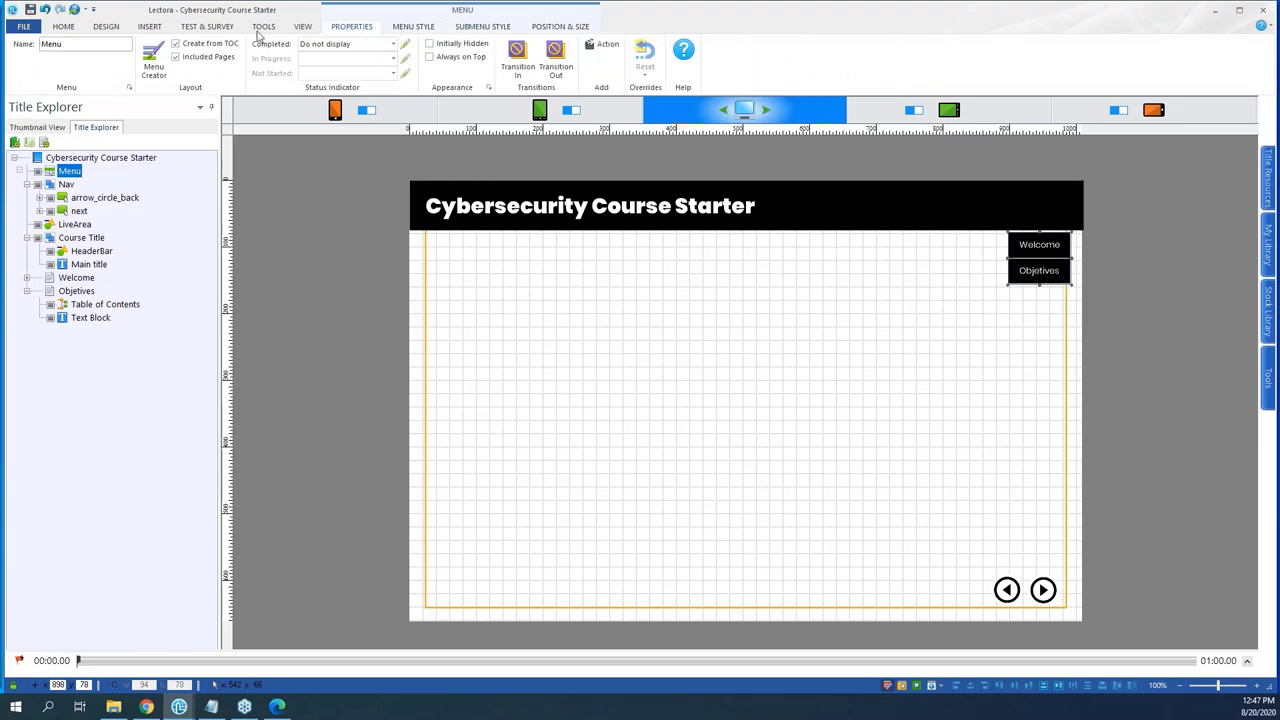
pyautogui.click(455, 46)
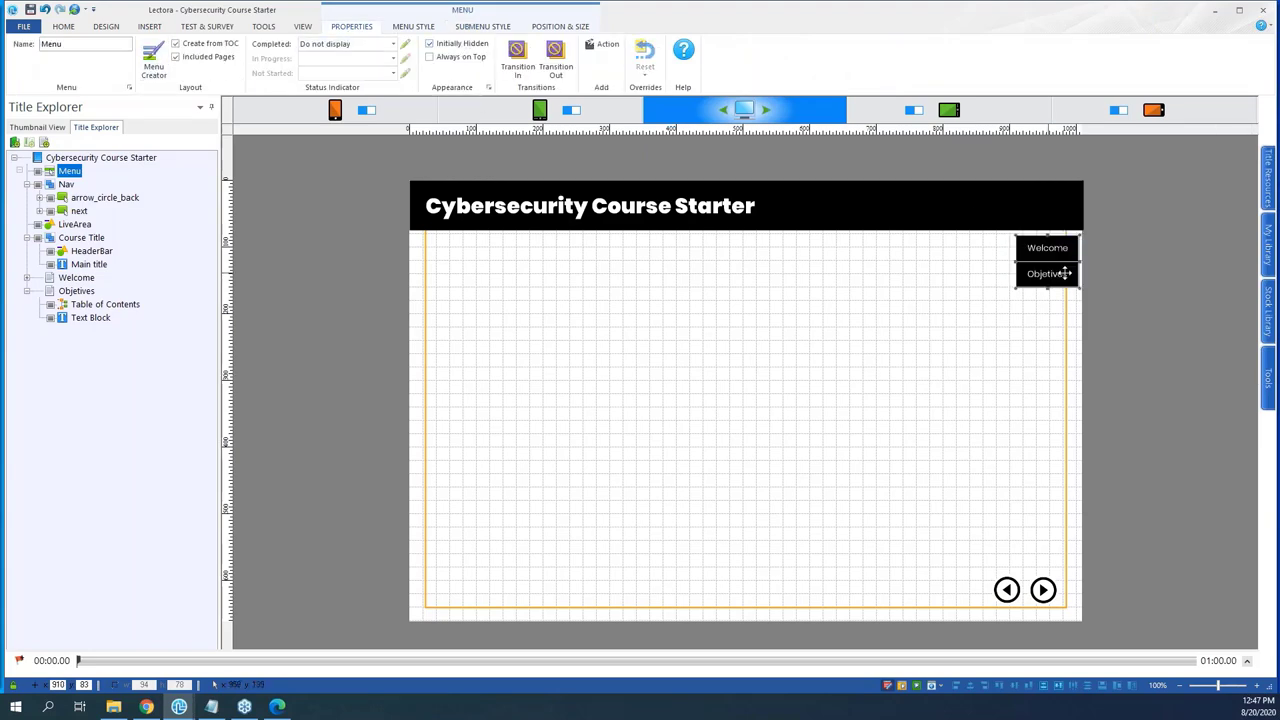
pyautogui.click(1129, 269)
# - Insert the stock apps button from the Navigation library folder and place it in the header bar above the menu at about X 939, Y 18
pyautogui.click(147, 26)
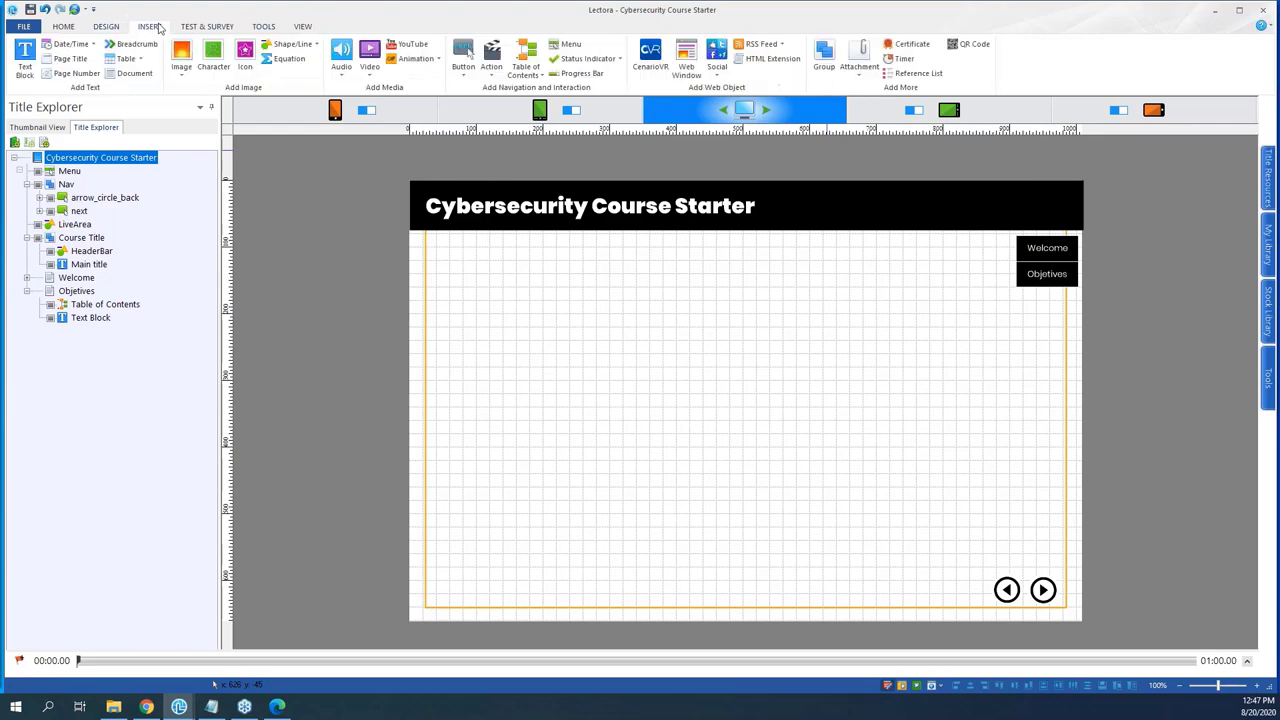
pyautogui.click(1040, 245)
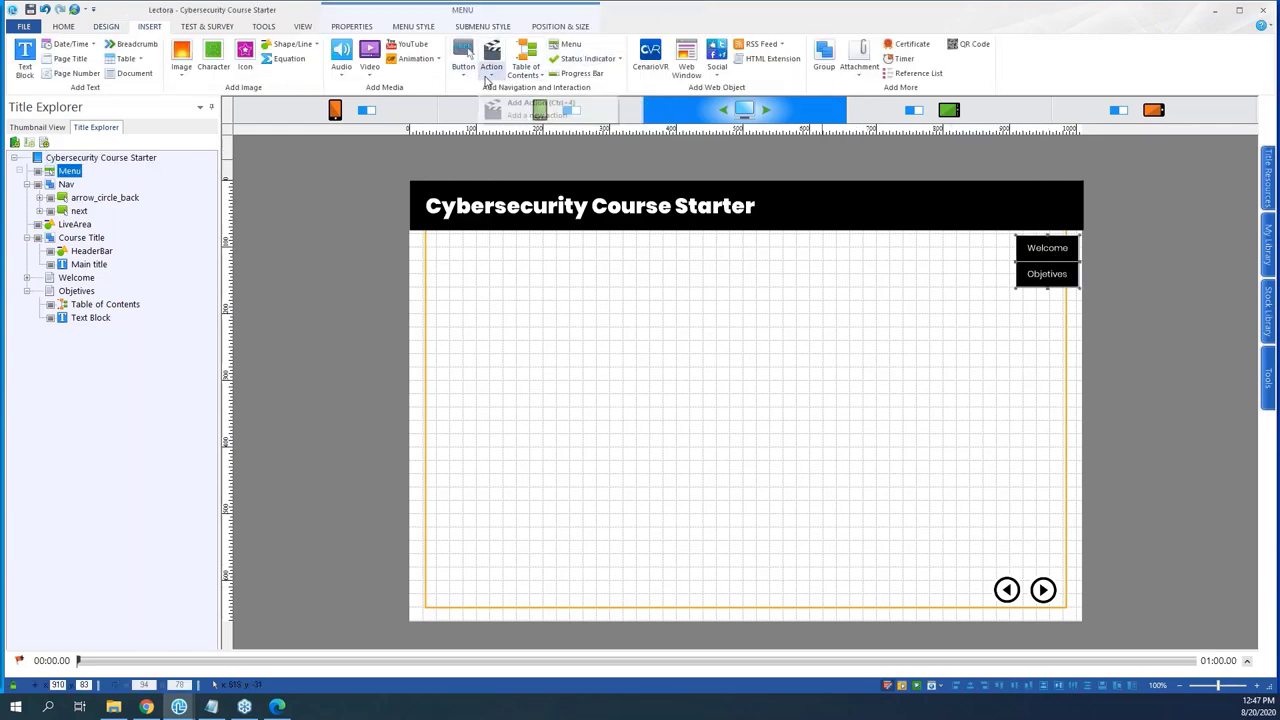
pyautogui.click(465, 77)
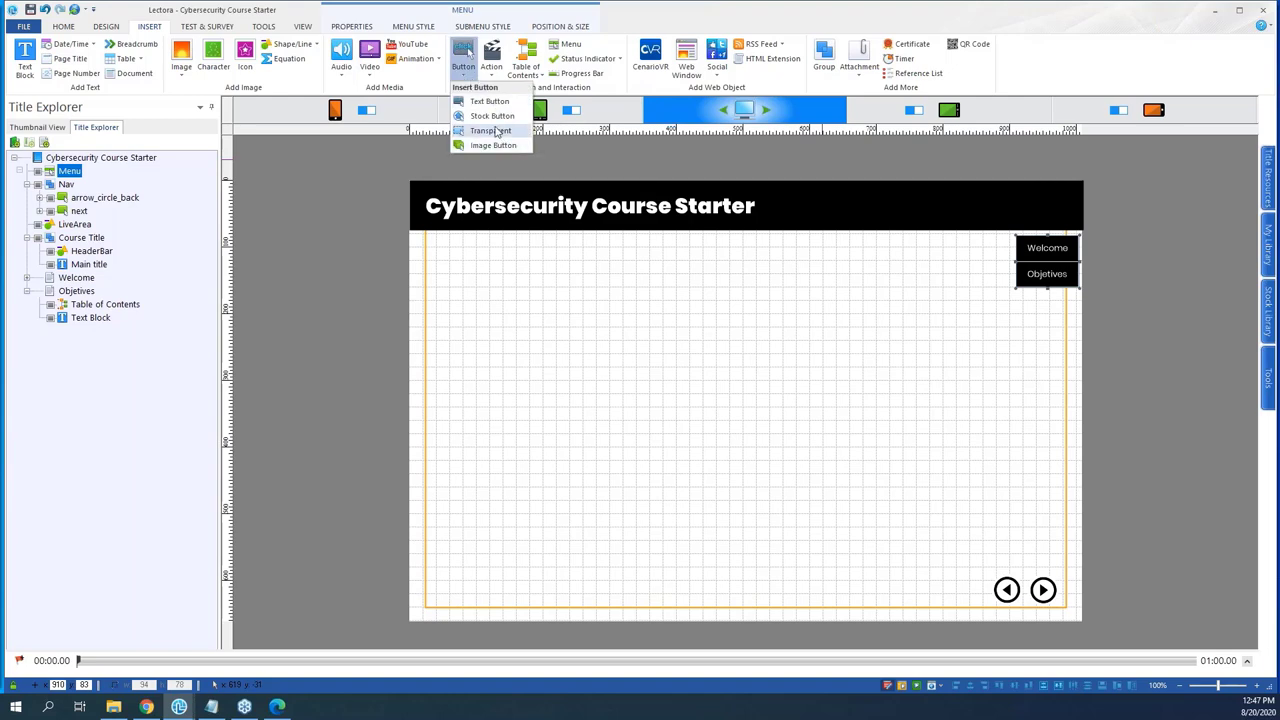
pyautogui.click(491, 116)
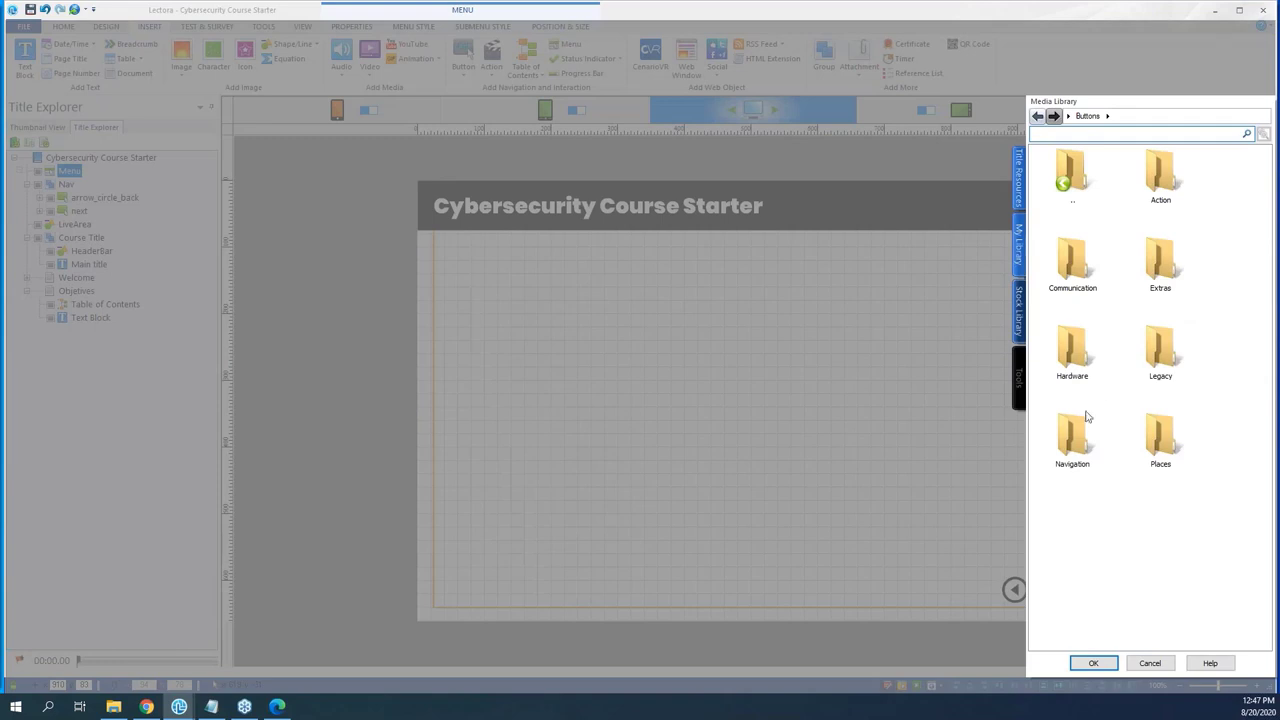
pyautogui.doubleClick(1080, 430)
pyautogui.click(1168, 178)
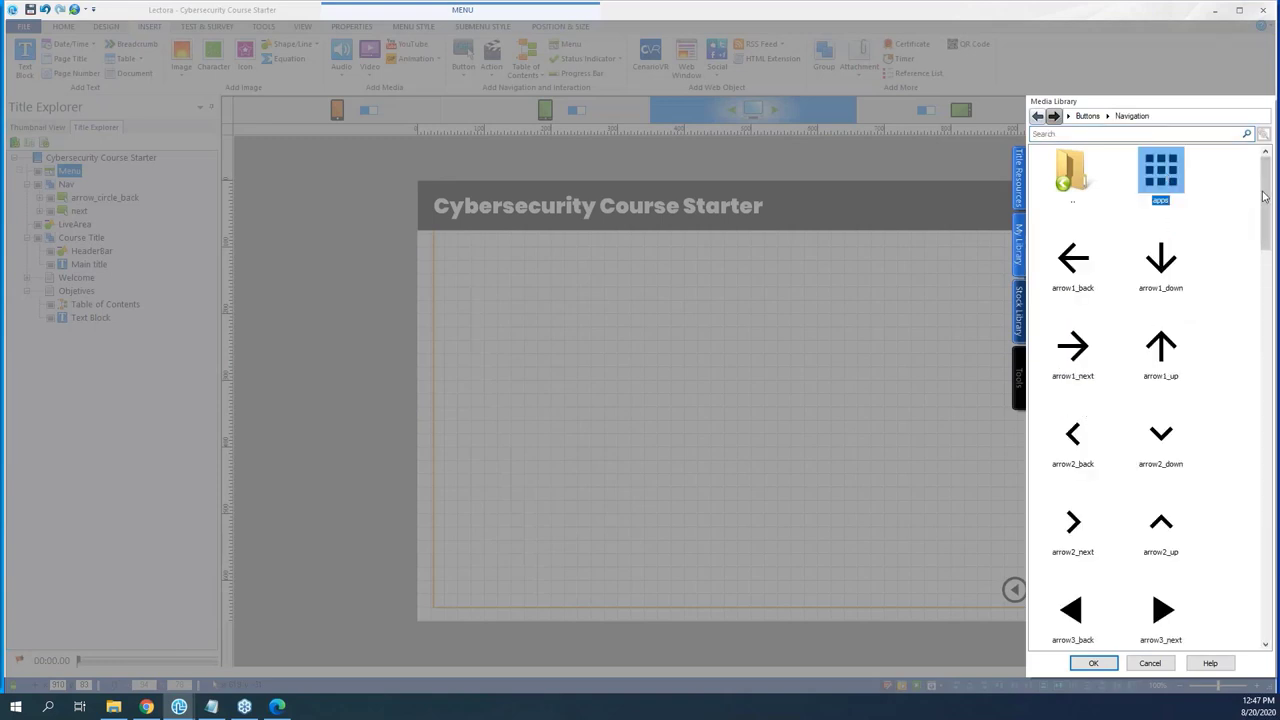
pyautogui.moveTo(1263, 197)
pyautogui.mouseDown()
pyautogui.moveTo(1277, 610)
pyautogui.moveTo(1268, 206)
pyautogui.mouseUp()
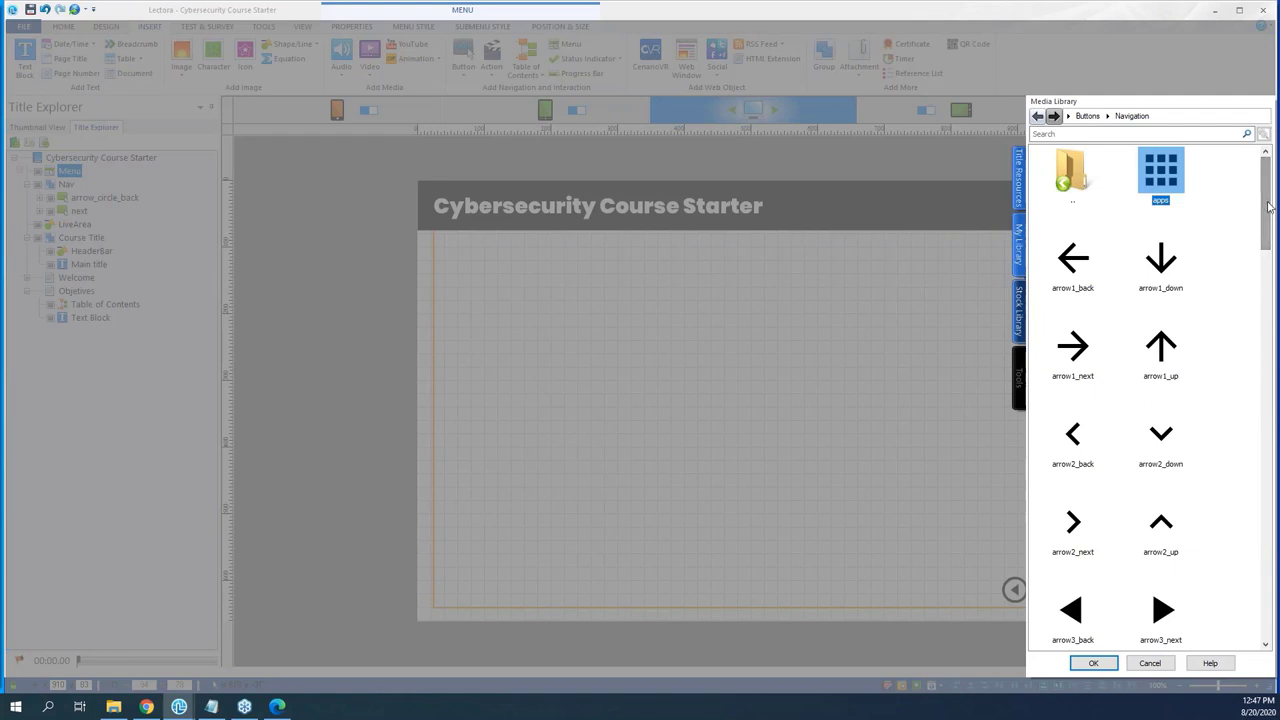
pyautogui.click(1093, 663)
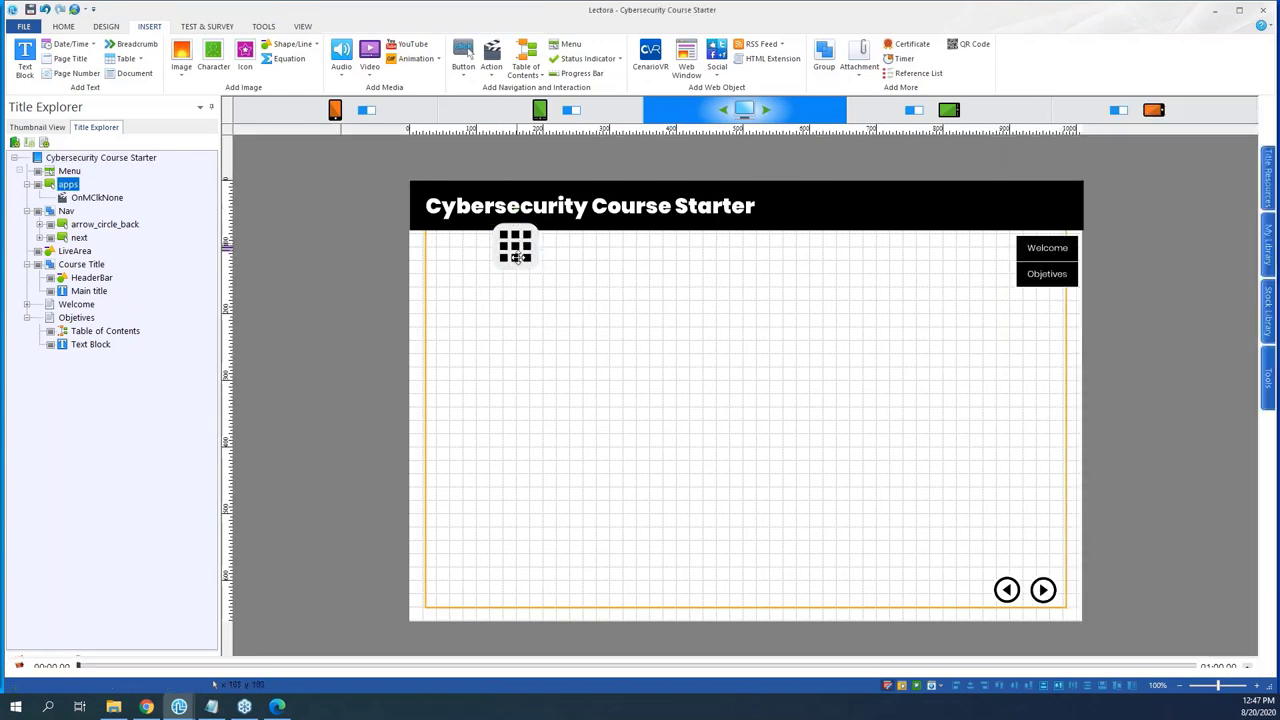
pyautogui.moveTo(517, 257); pyautogui.dragTo(1050, 202)
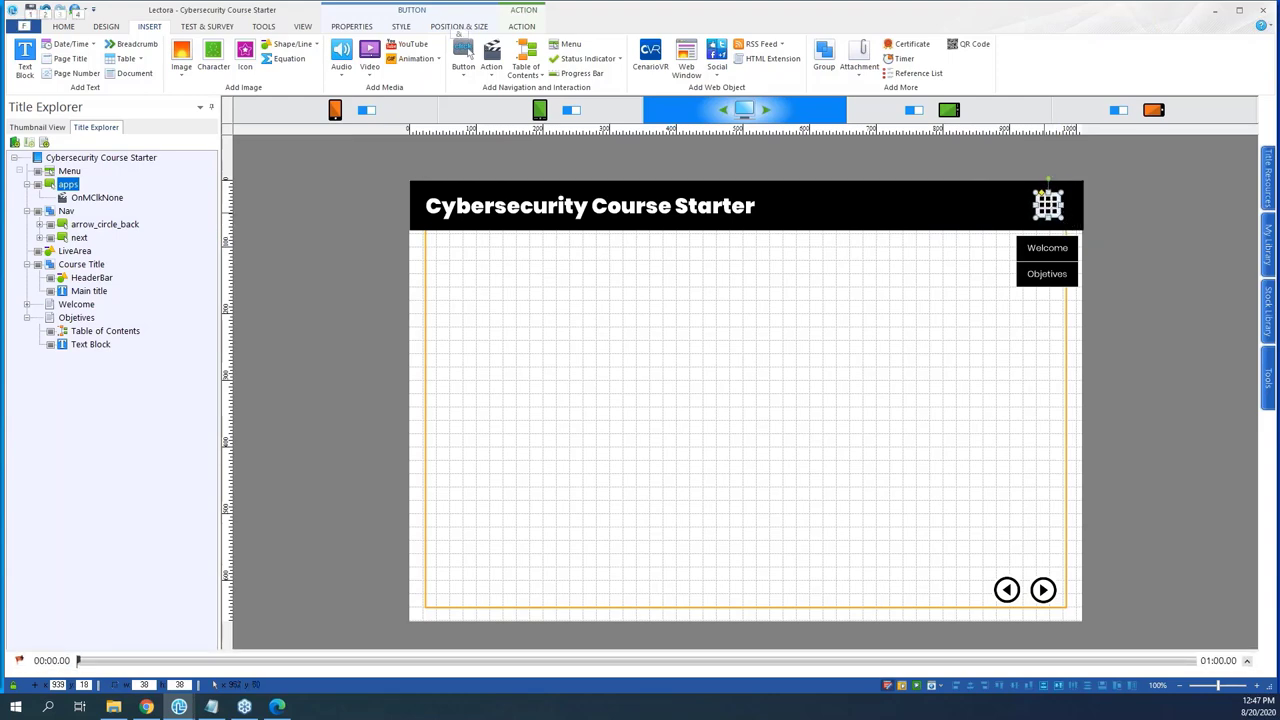
# - Set the apps button's mouse click action to Show with Menu as its target
pyautogui.click(100, 198)
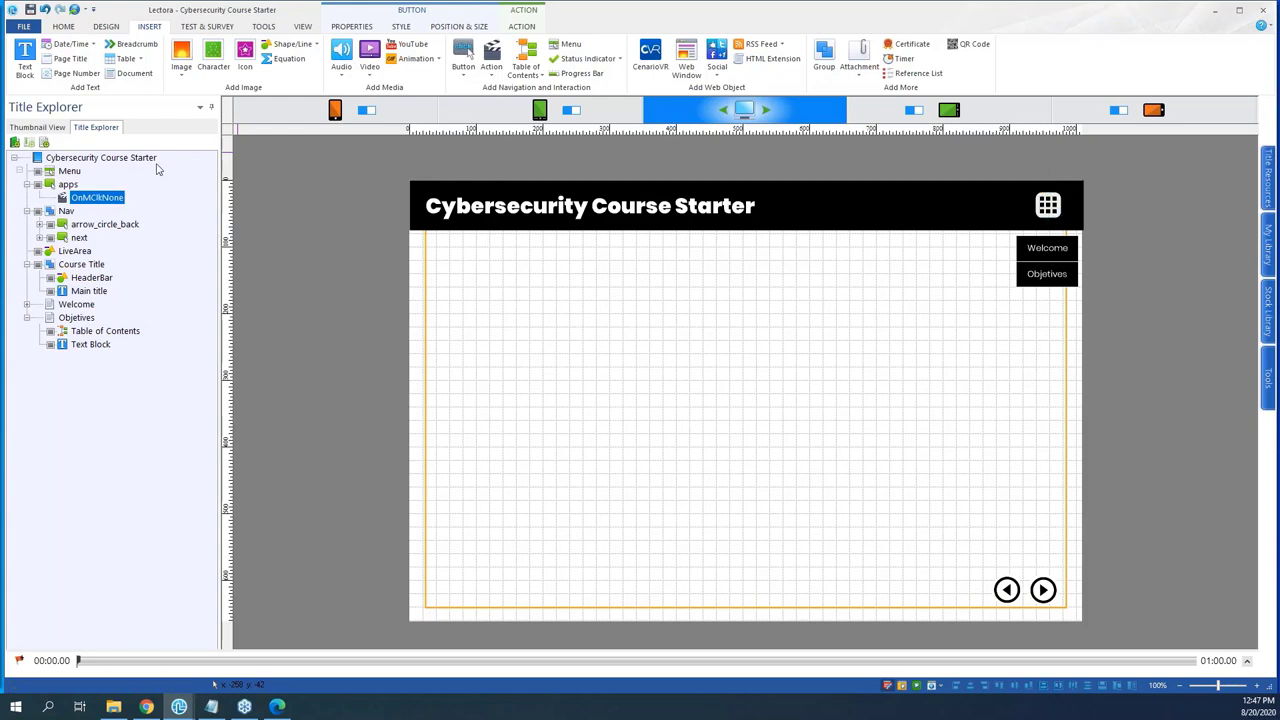
pyautogui.click(513, 27)
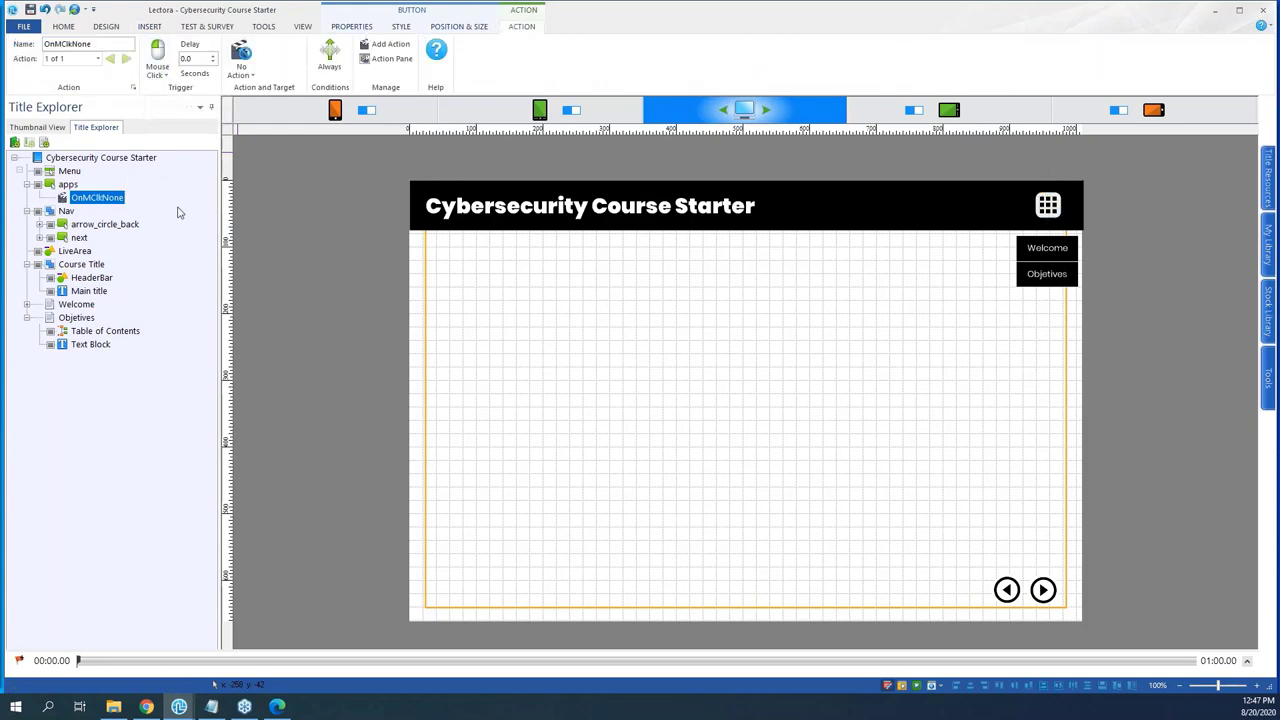
pyautogui.click(386, 206)
pyautogui.click(1053, 206)
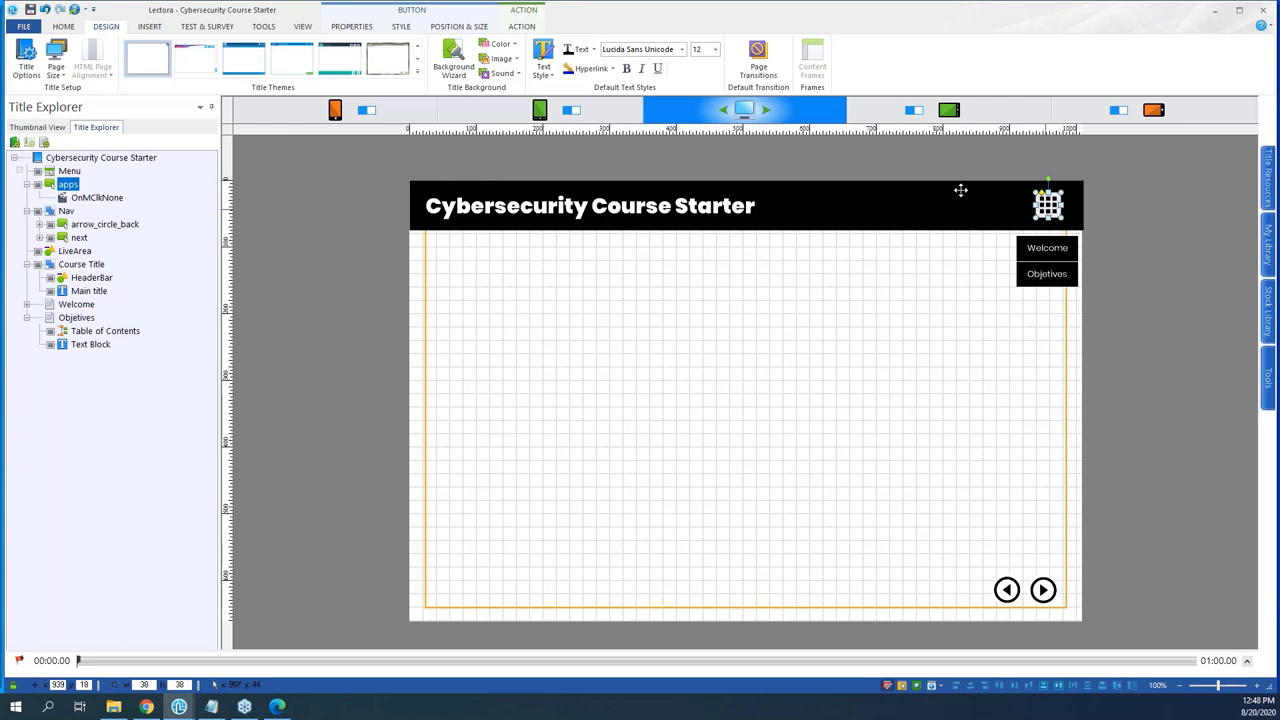
pyautogui.click(100, 198)
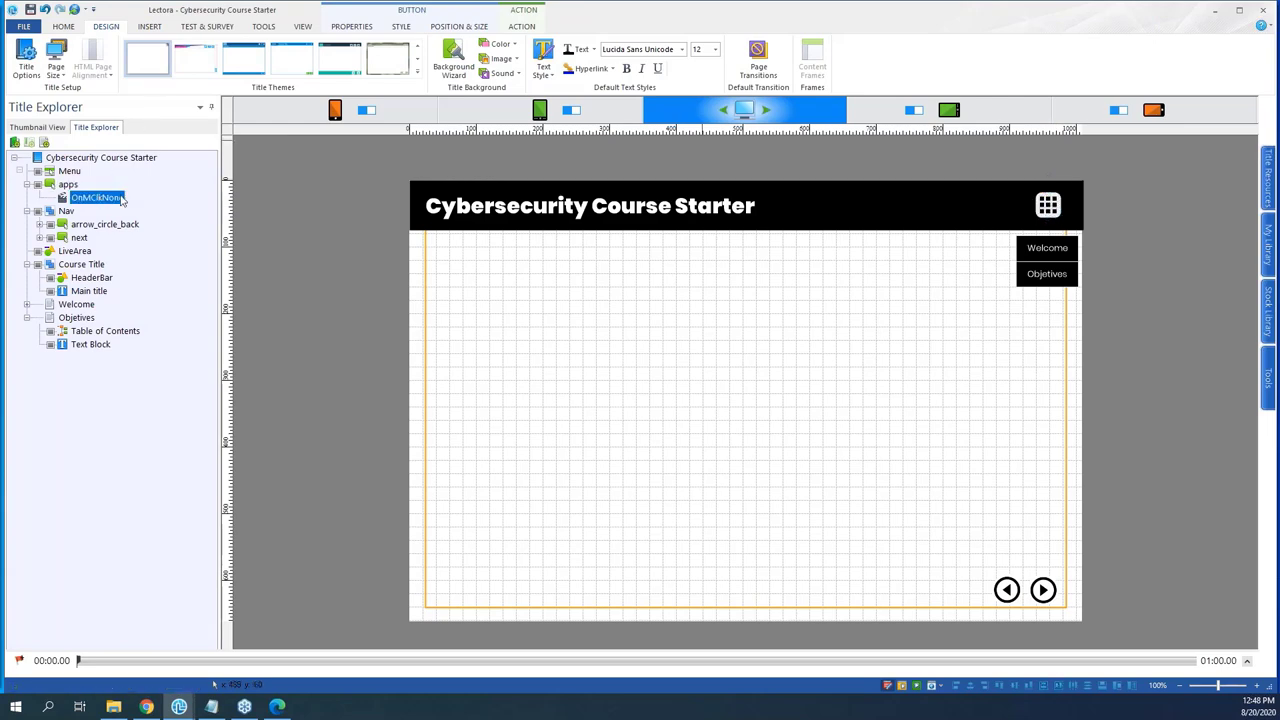
pyautogui.click(522, 27)
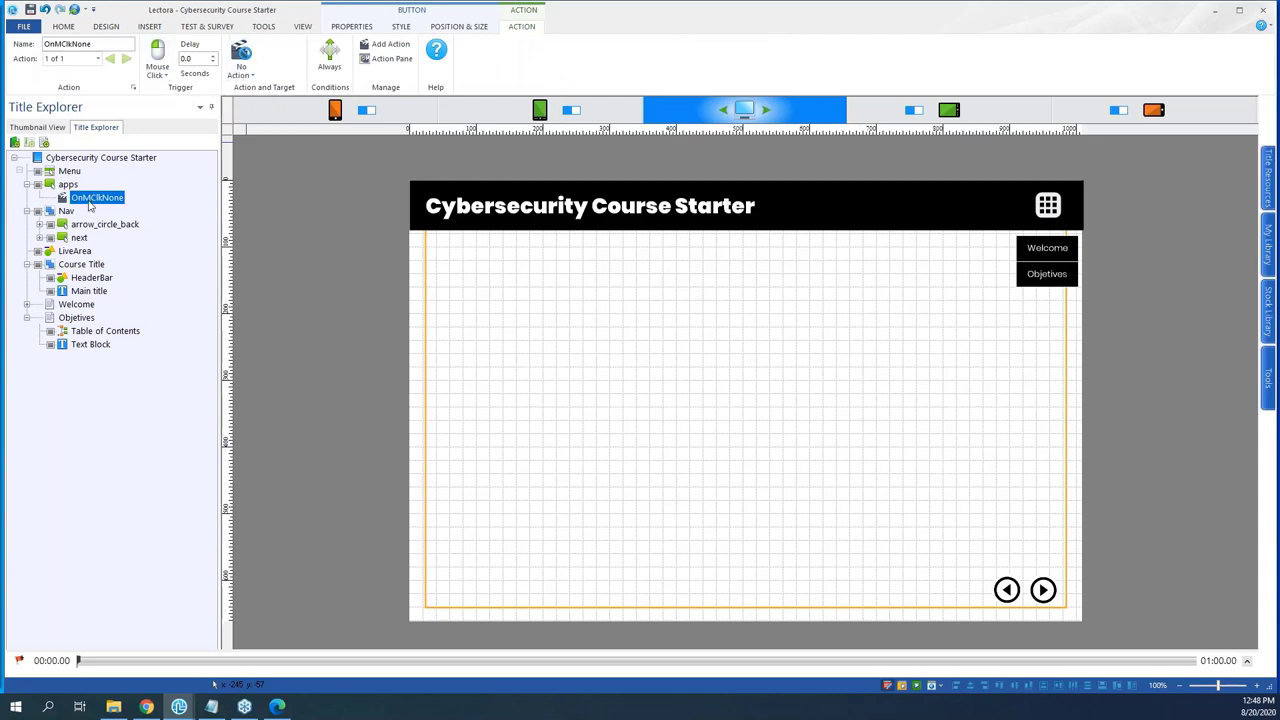
pyautogui.click(242, 72)
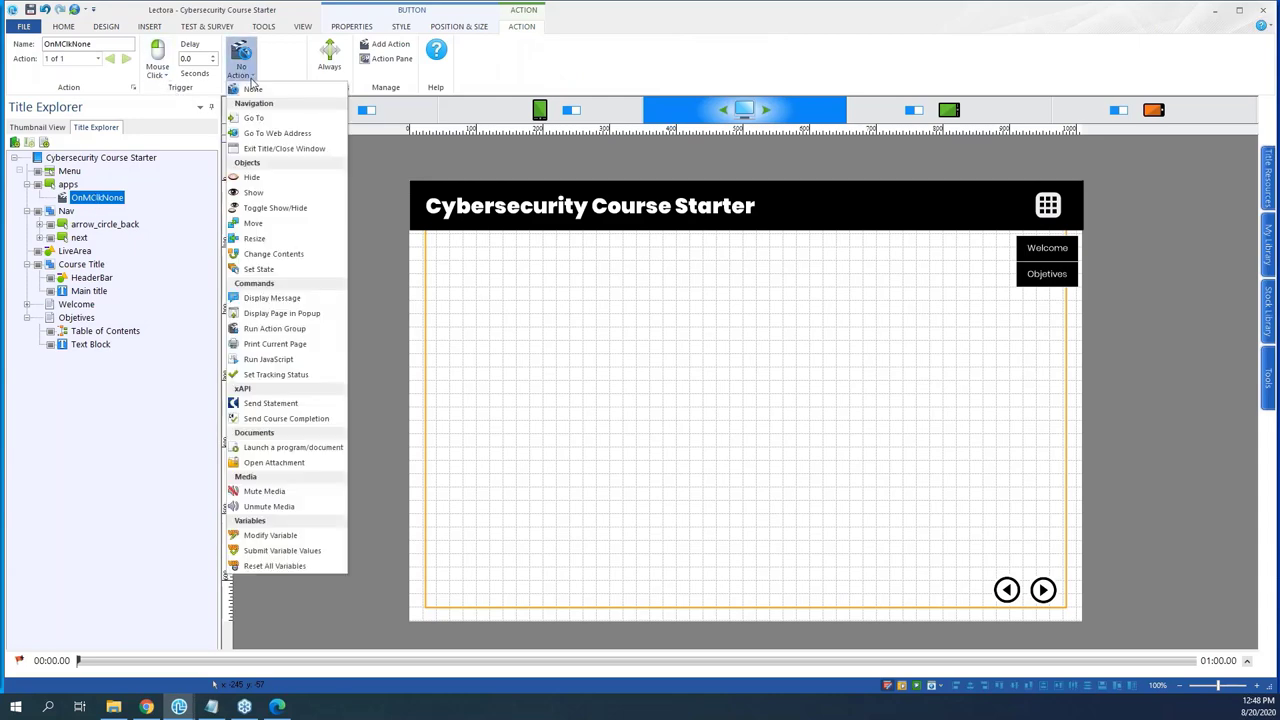
pyautogui.click(253, 192)
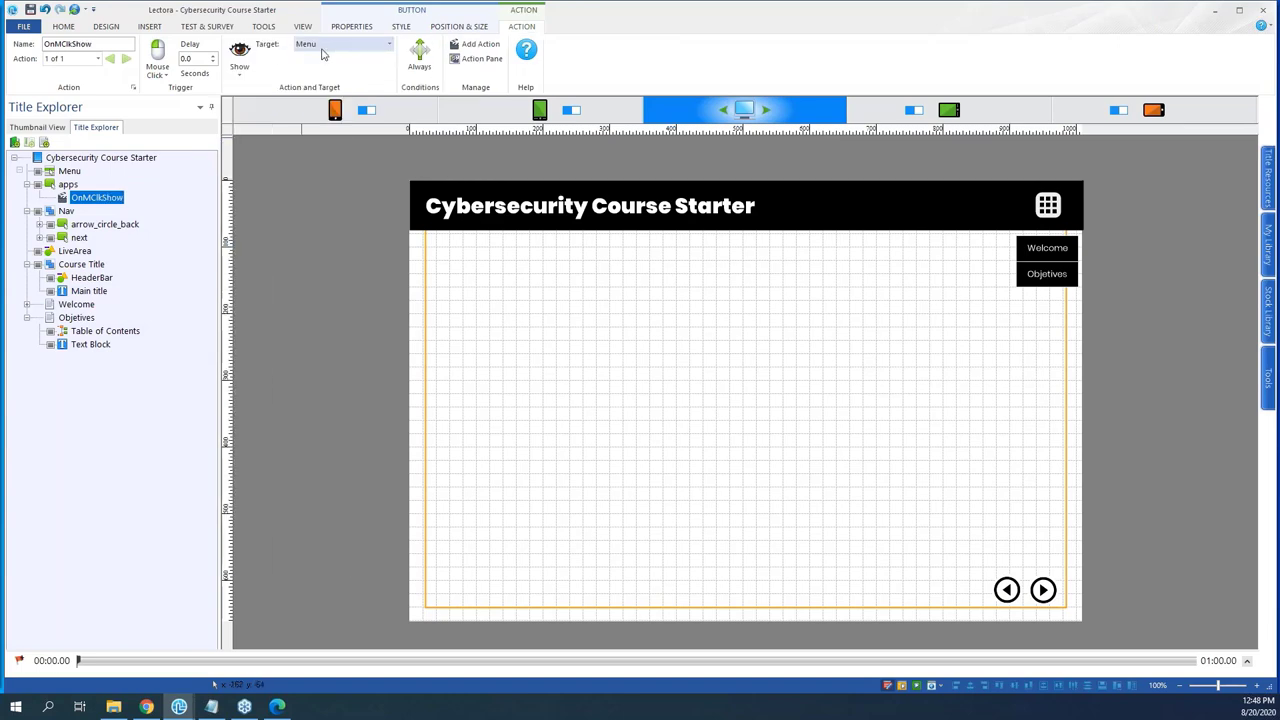
# - Round the apps button's shape into a circle and reposition it in the header bar at about X 941, Y 14
pyautogui.click(1047, 206)
pyautogui.moveTo(1050, 210); pyautogui.dragTo(1050, 215)
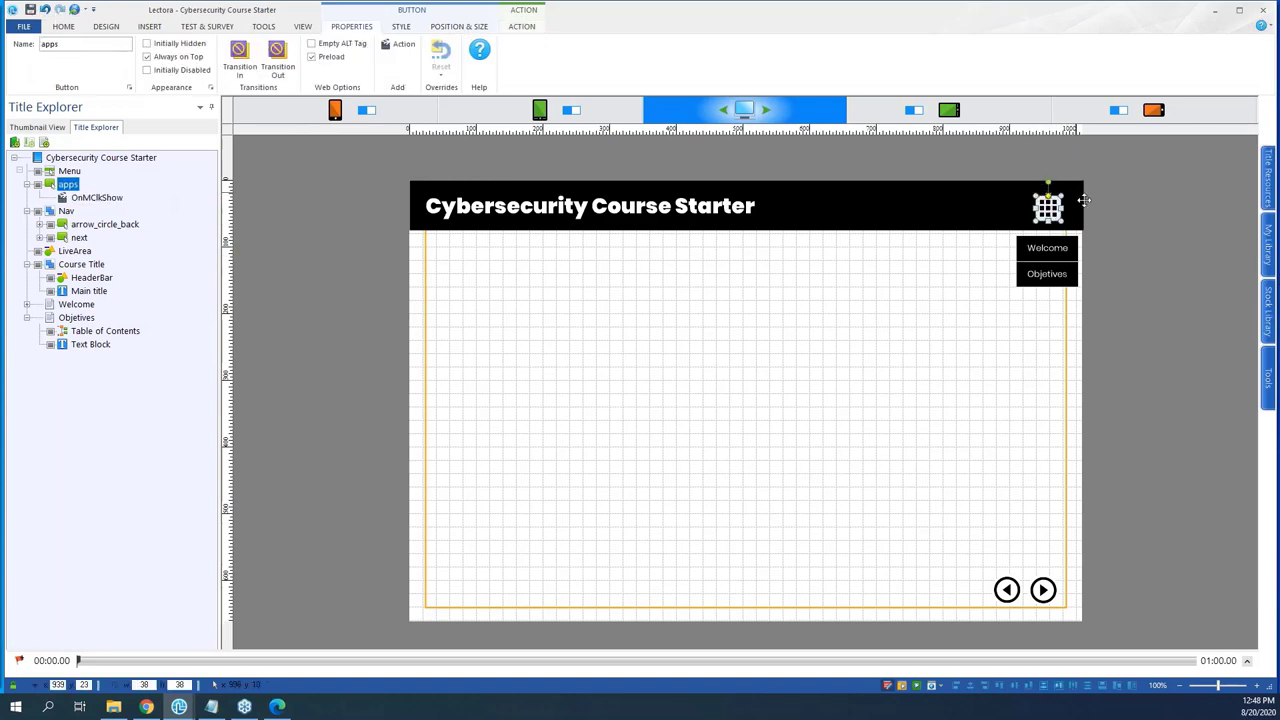
pyautogui.click(1077, 192)
pyautogui.click(1047, 206)
pyautogui.moveTo(1047, 210); pyautogui.dragTo(1049, 204)
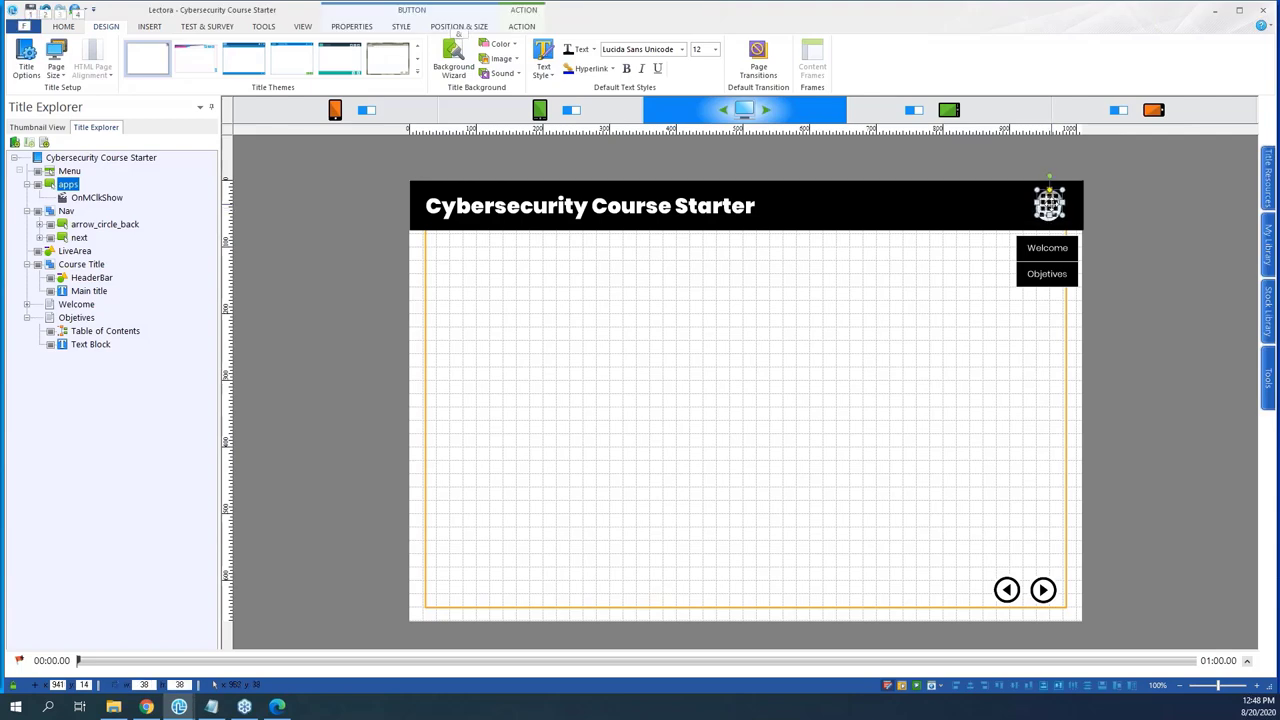
# - Run the course, test opening the menu with the apps button on the Welcome page, and return to edit mode
pyautogui.click(303, 27)
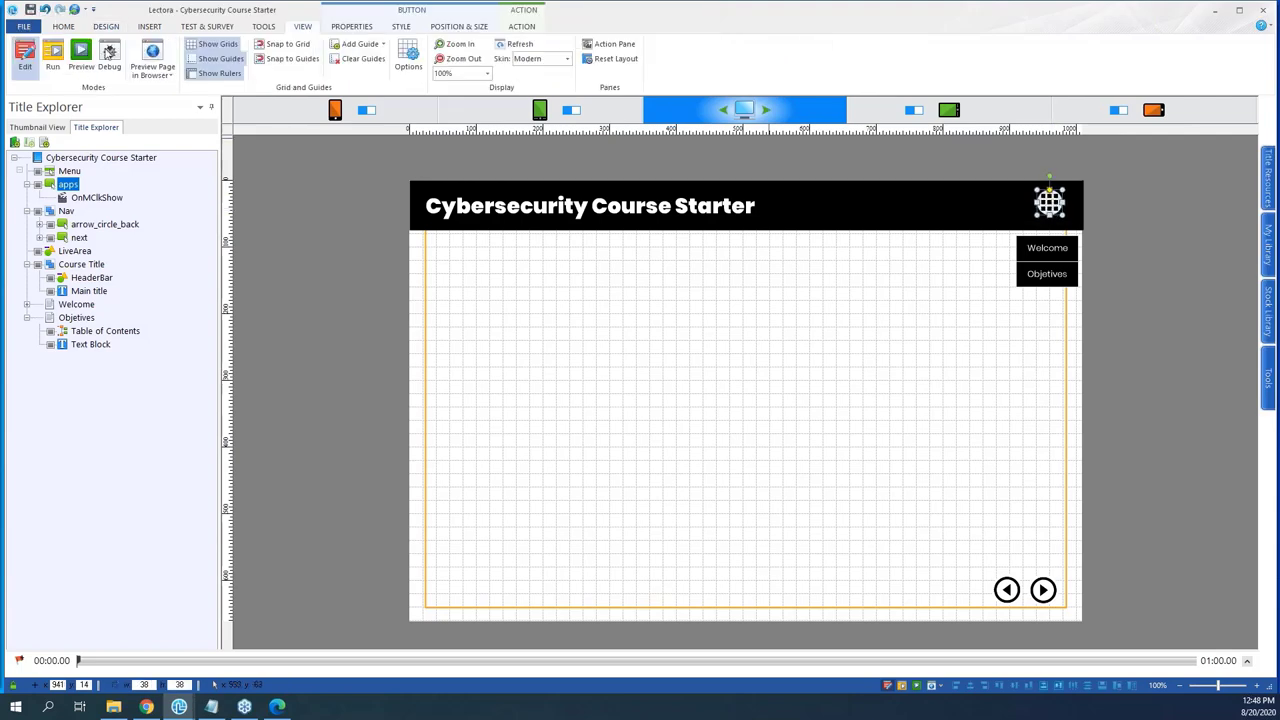
pyautogui.click(77, 58)
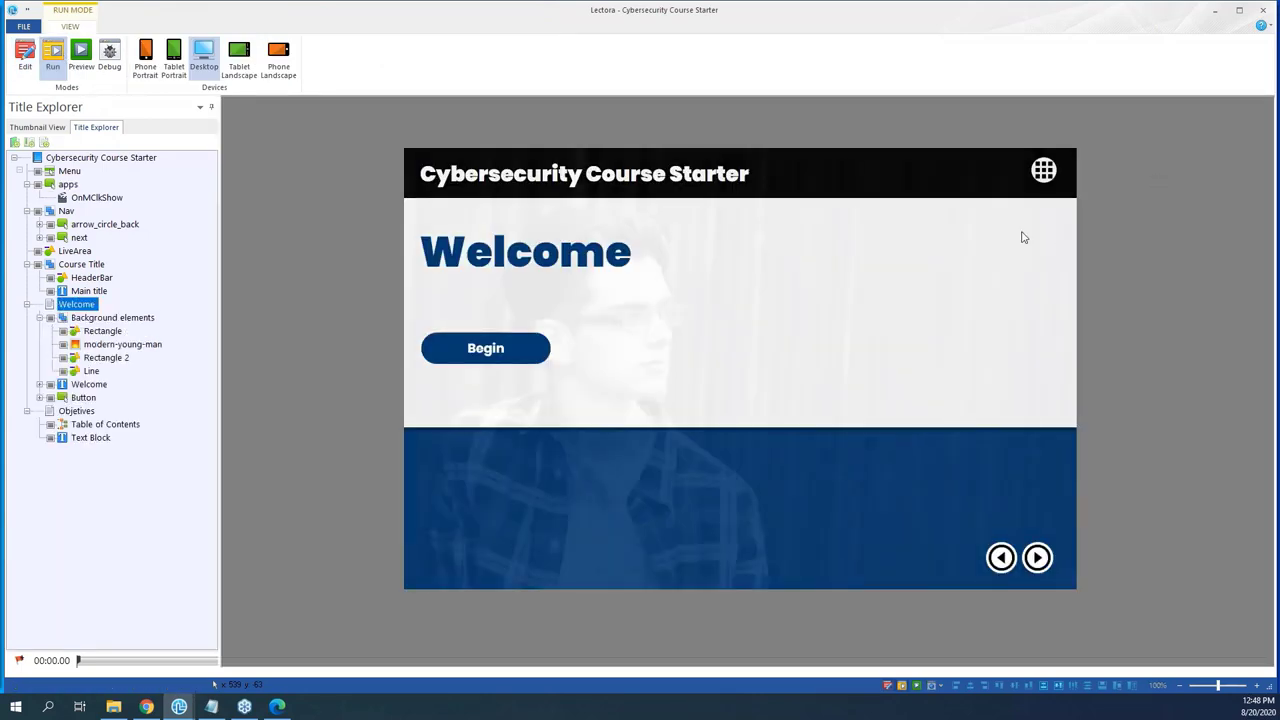
pyautogui.click(1044, 171)
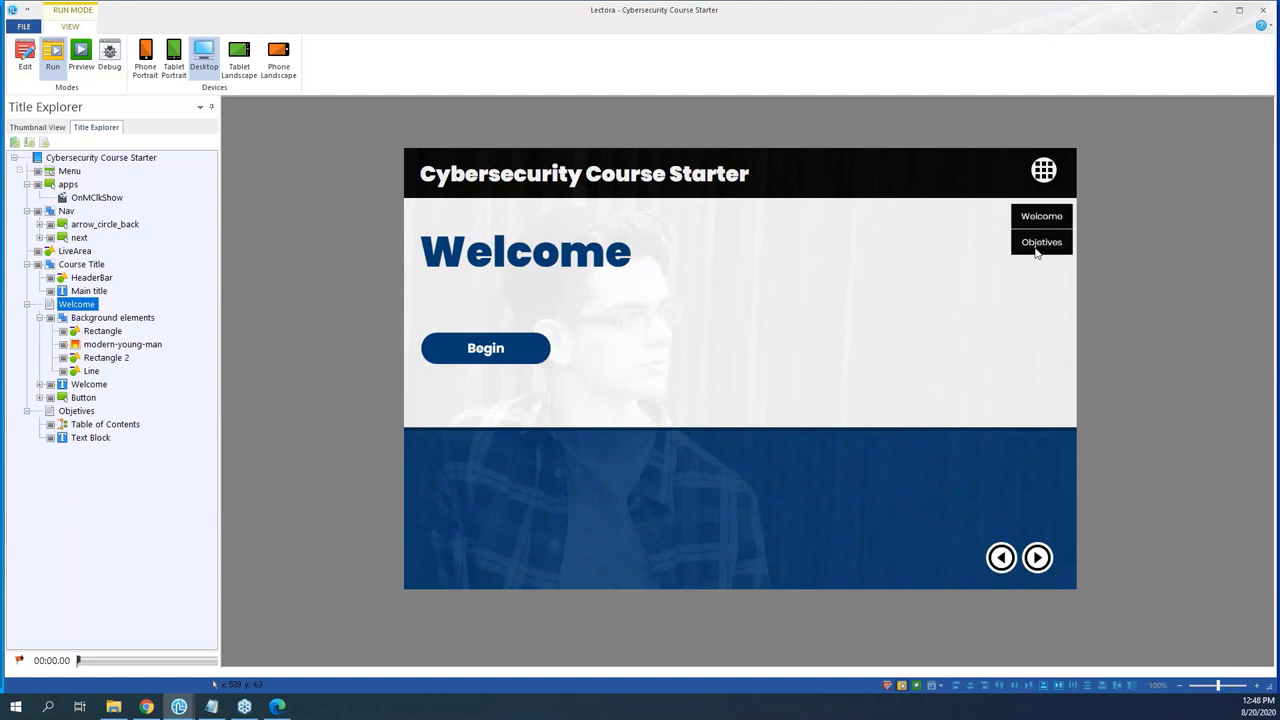
pyautogui.click(25, 55)
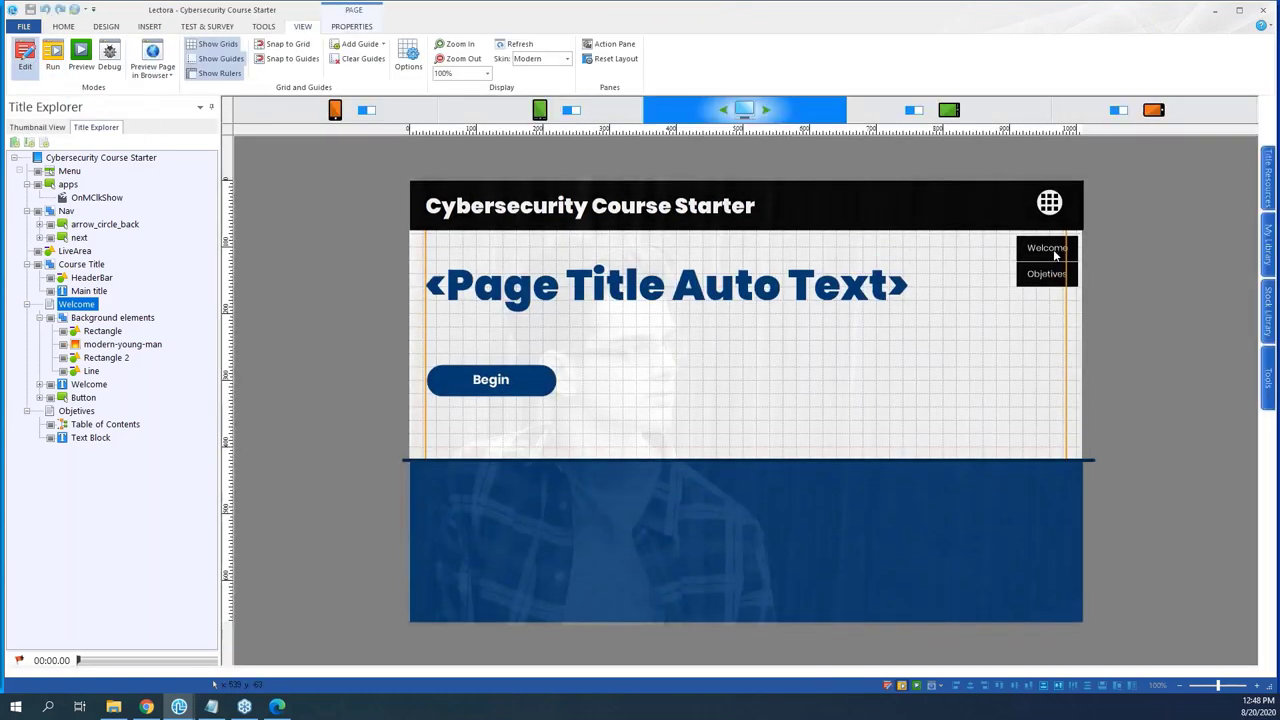
# - Collapse the Background elements group and apps button, and move Menu between LiveArea and Course Title in the course's object order
pyautogui.click(1047, 258)
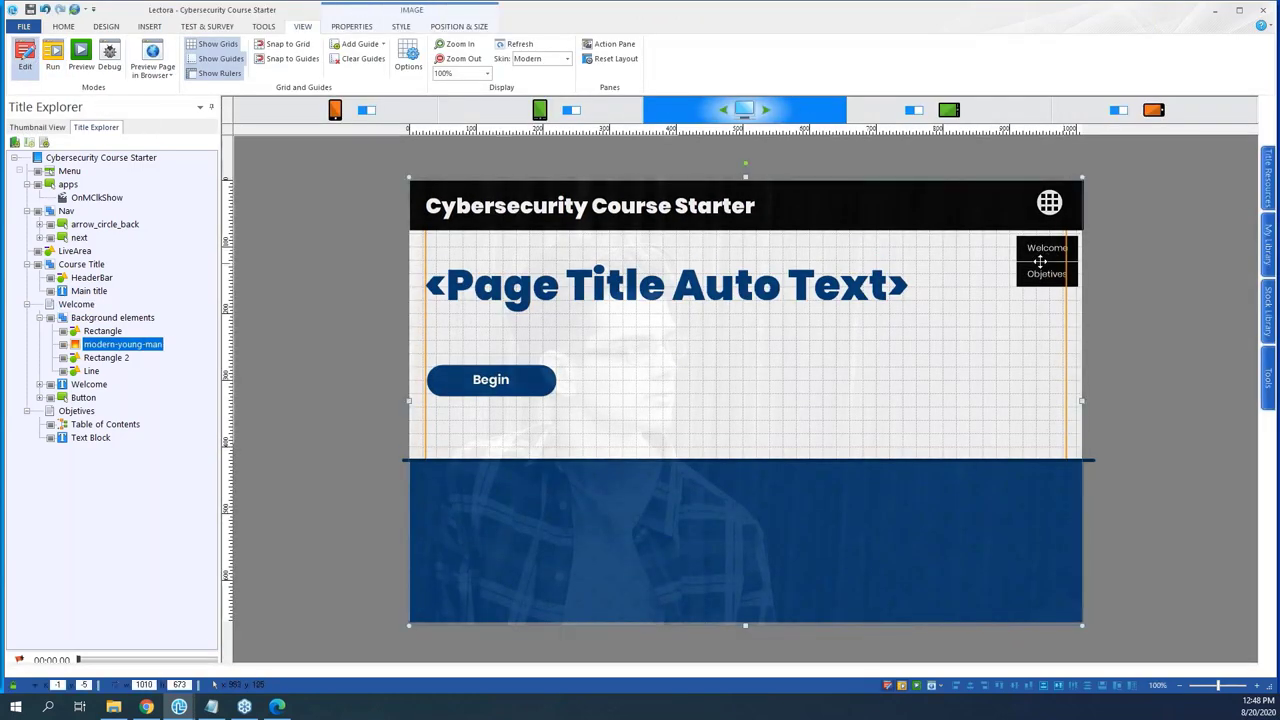
pyautogui.click(39, 317)
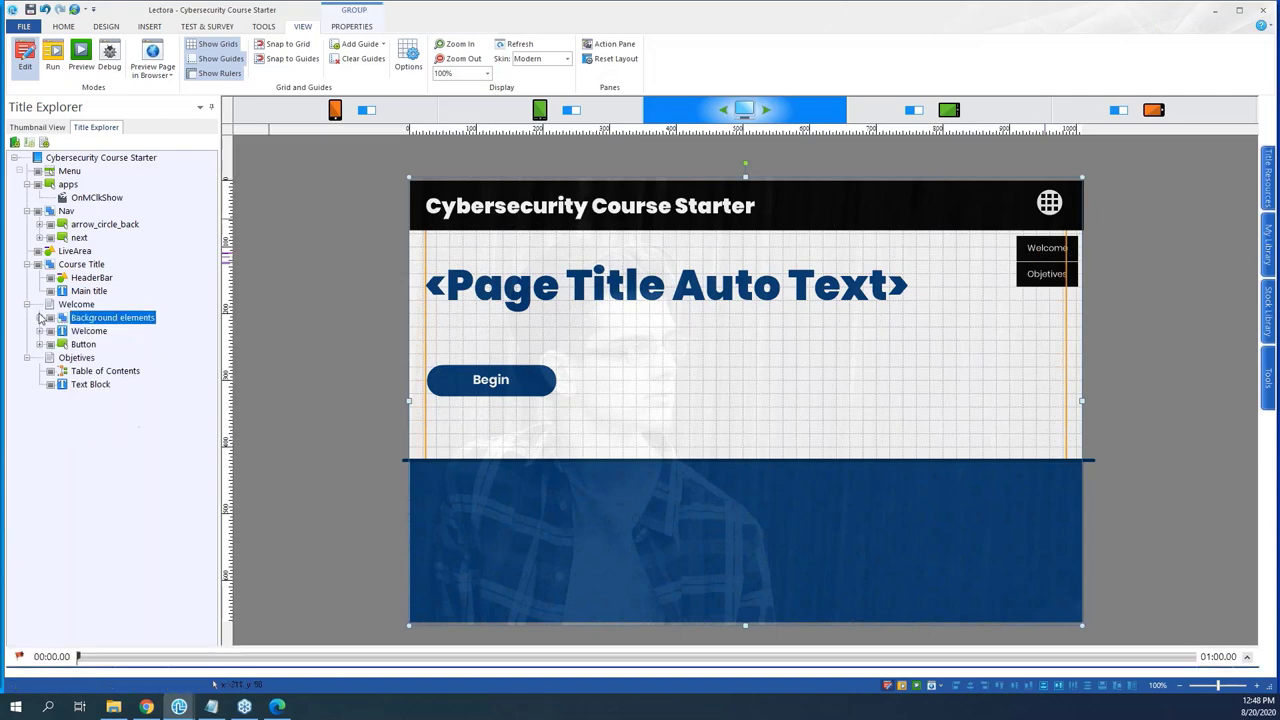
pyautogui.click(27, 184)
pyautogui.click(69, 172)
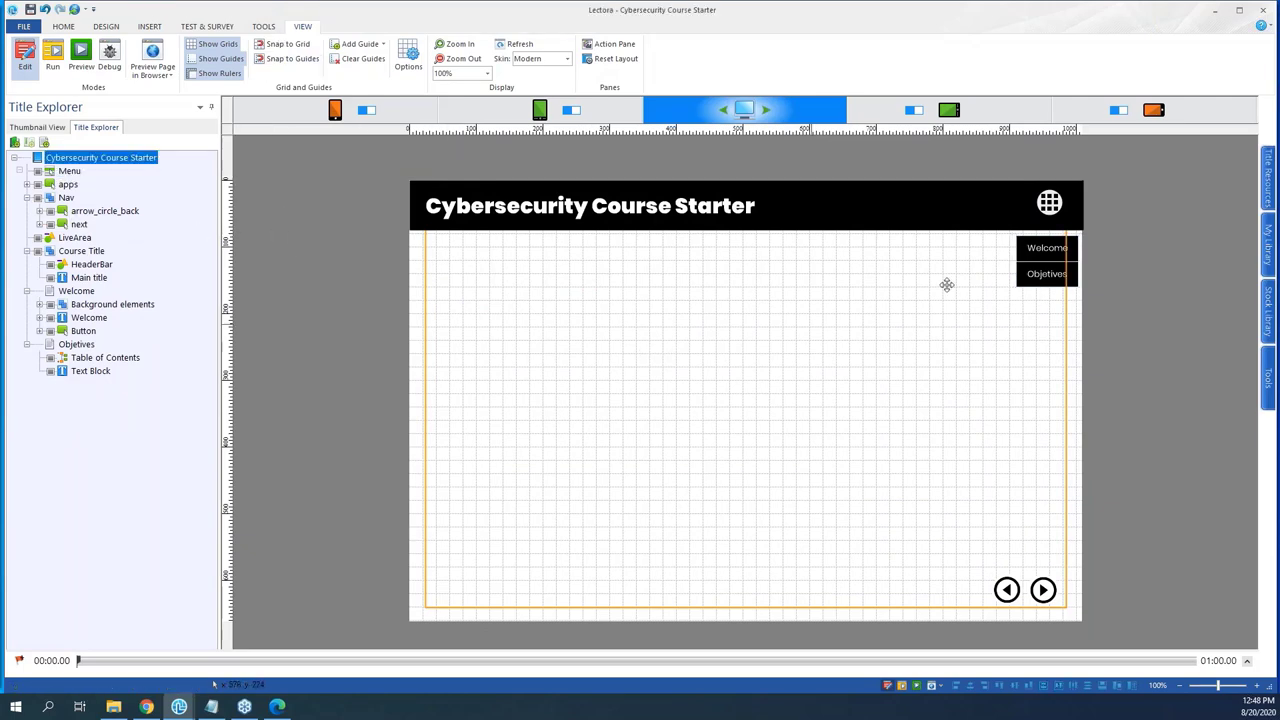
pyautogui.click(1006, 254)
pyautogui.click(1134, 264)
pyautogui.click(69, 172)
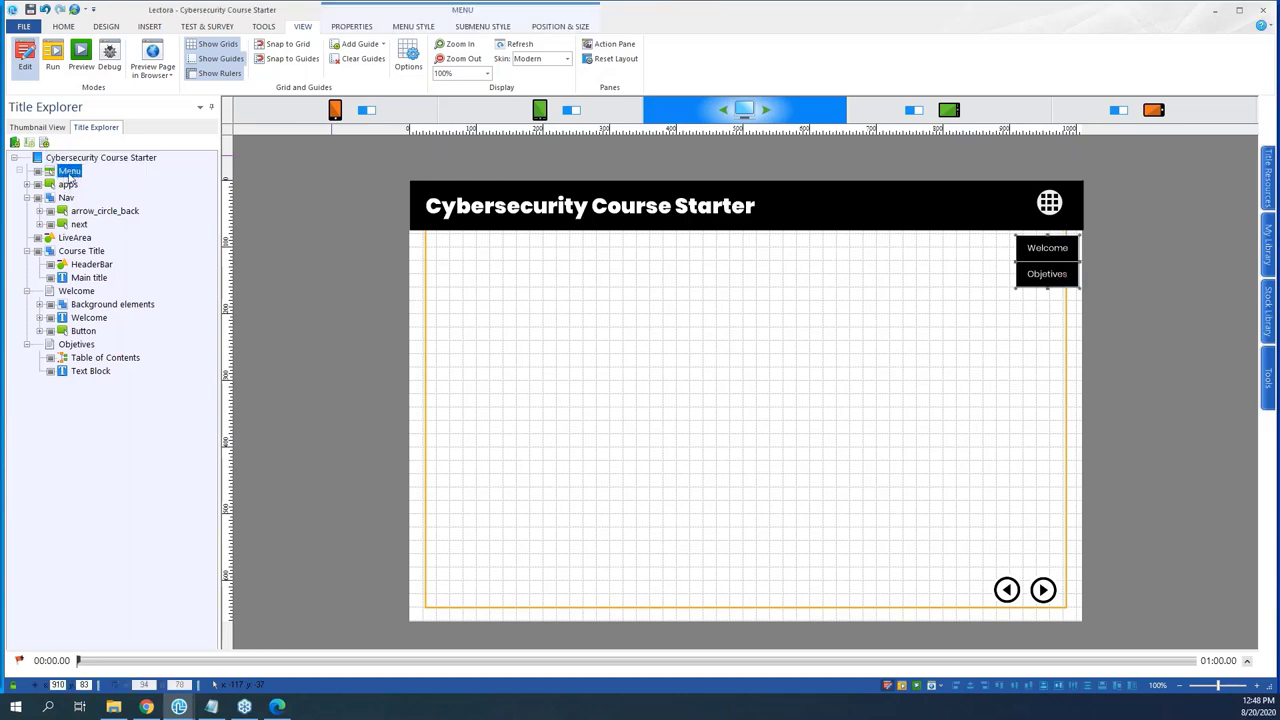
pyautogui.moveTo(63, 175); pyautogui.dragTo(74, 246)
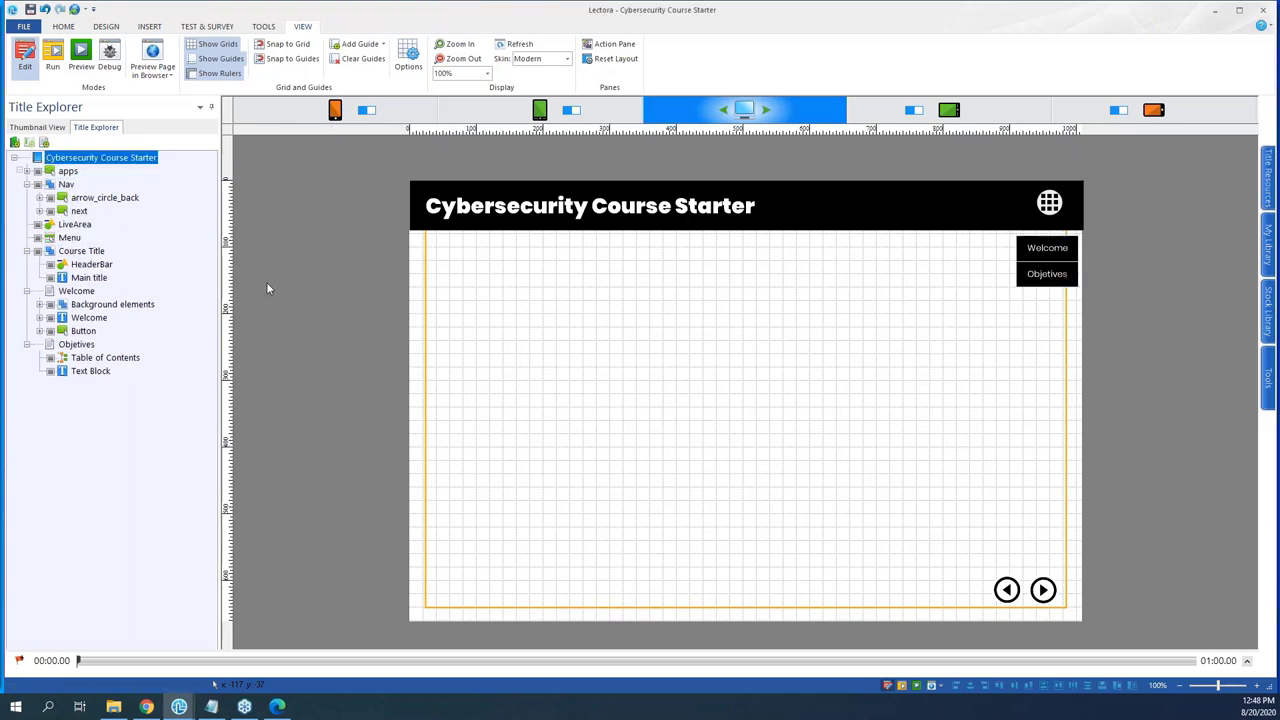
# - Check the style settings of the course-level menu
pyautogui.click(1047, 262)
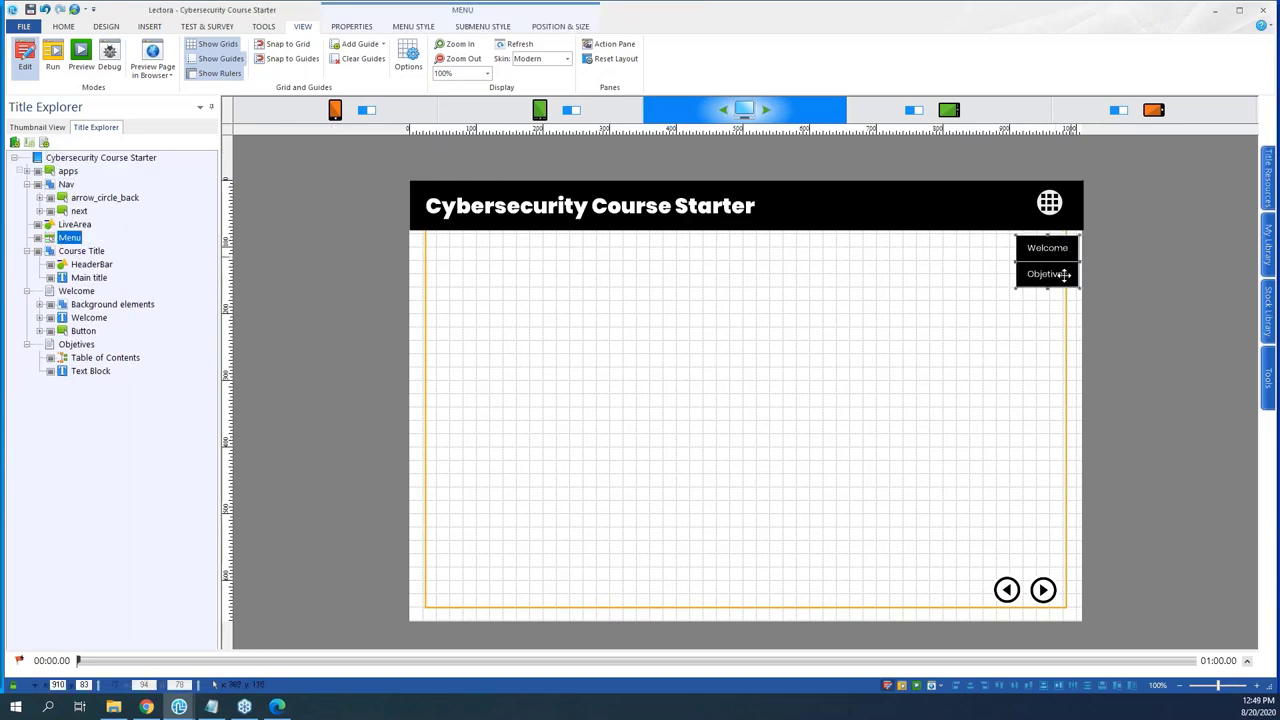
pyautogui.click(410, 28)
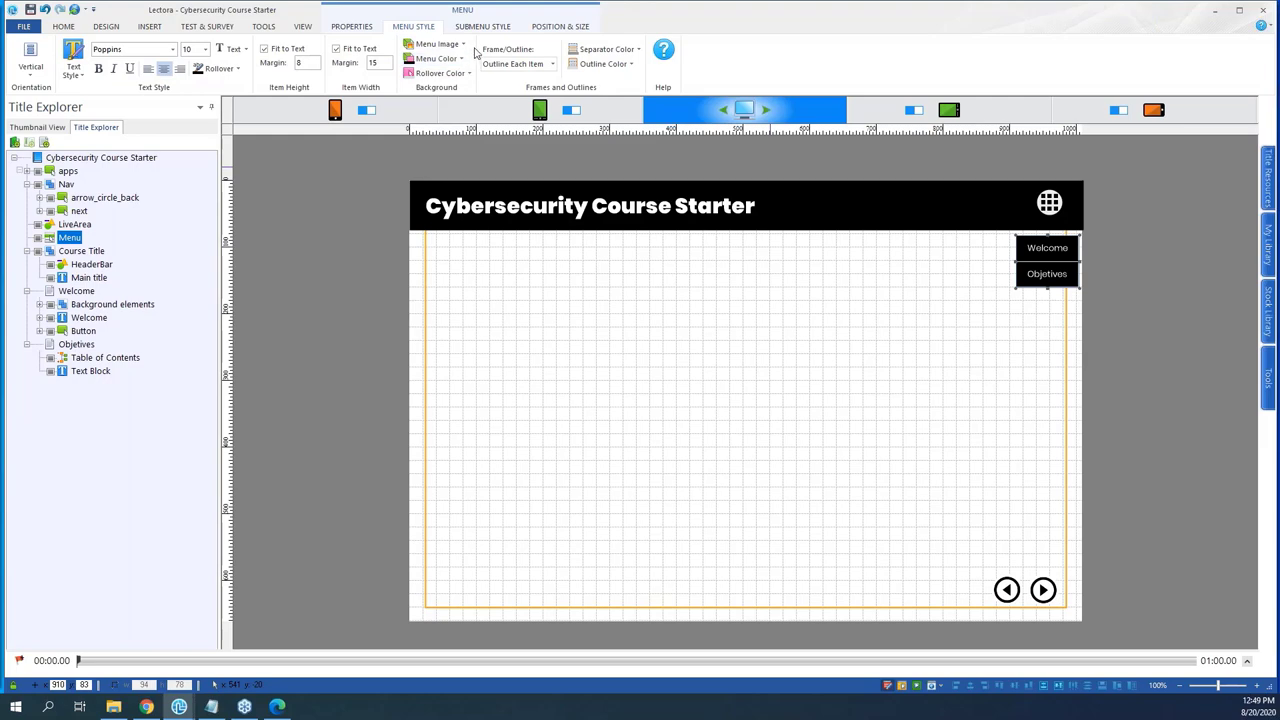
pyautogui.click(1010, 262)
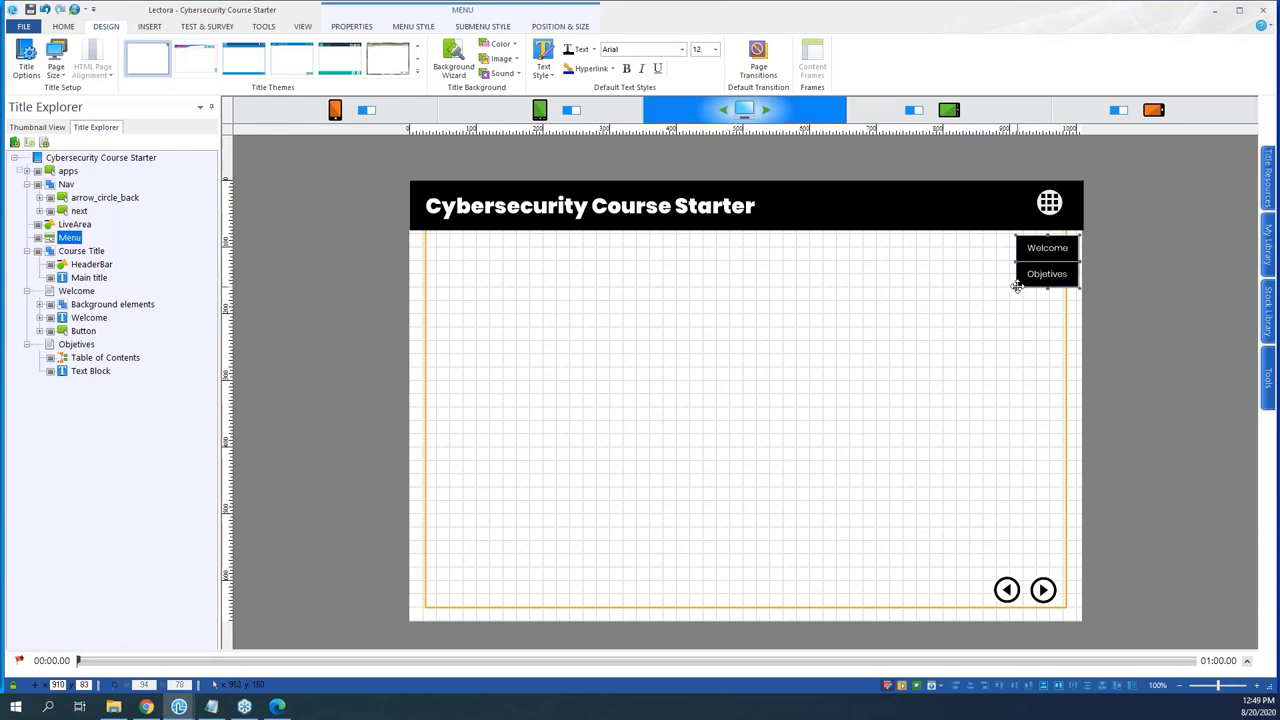
pyautogui.click(1062, 260)
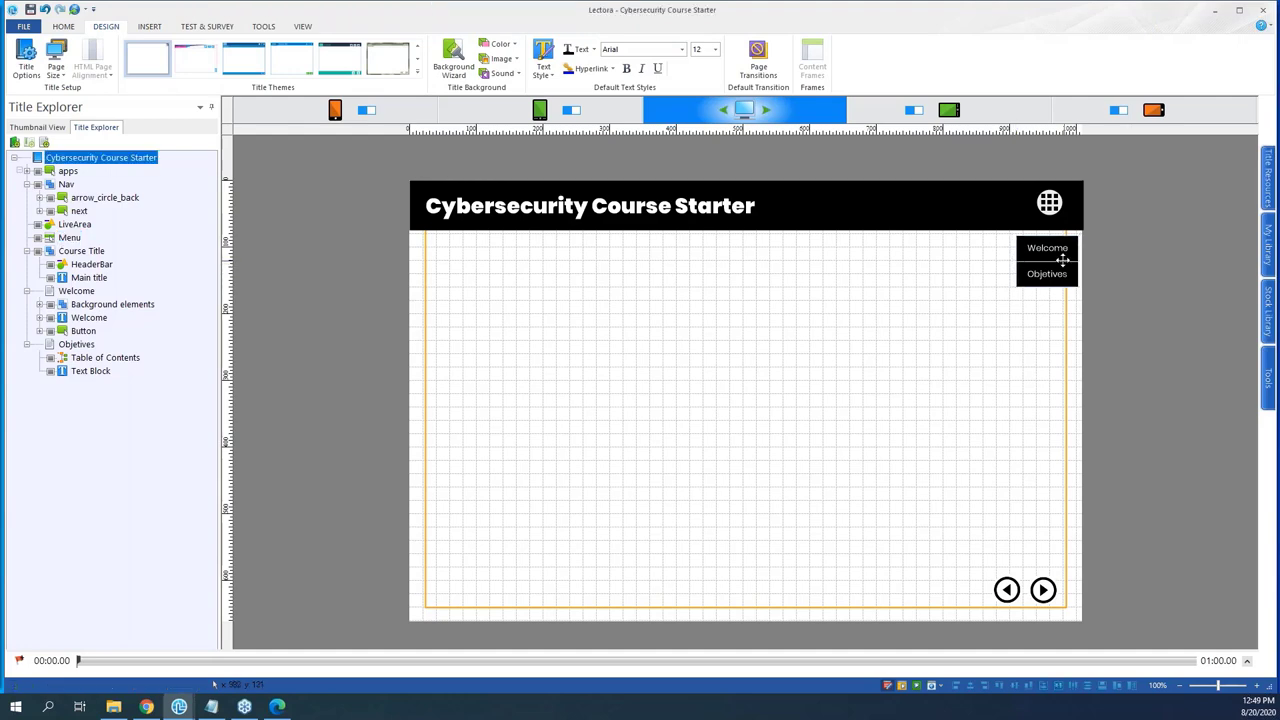
# - Undo the accidental move of the LiveArea outline
pyautogui.click(1015, 288)
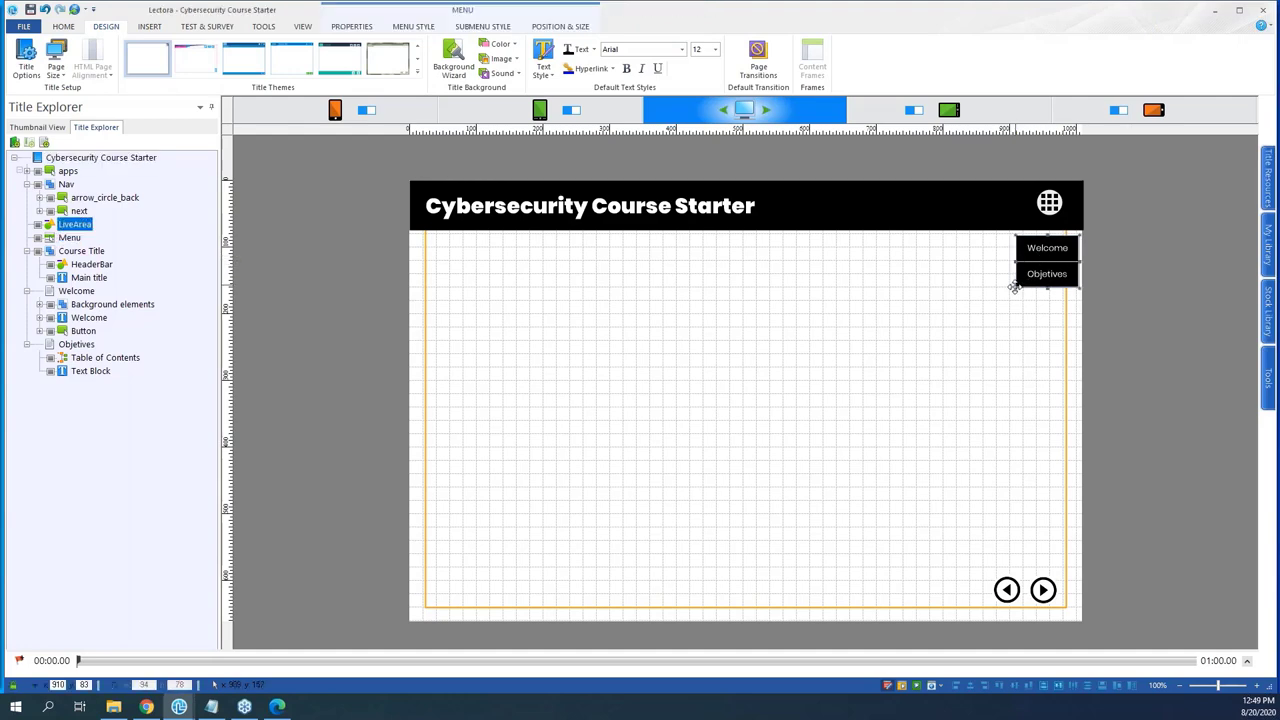
pyautogui.click(1121, 261)
pyautogui.click(1094, 262)
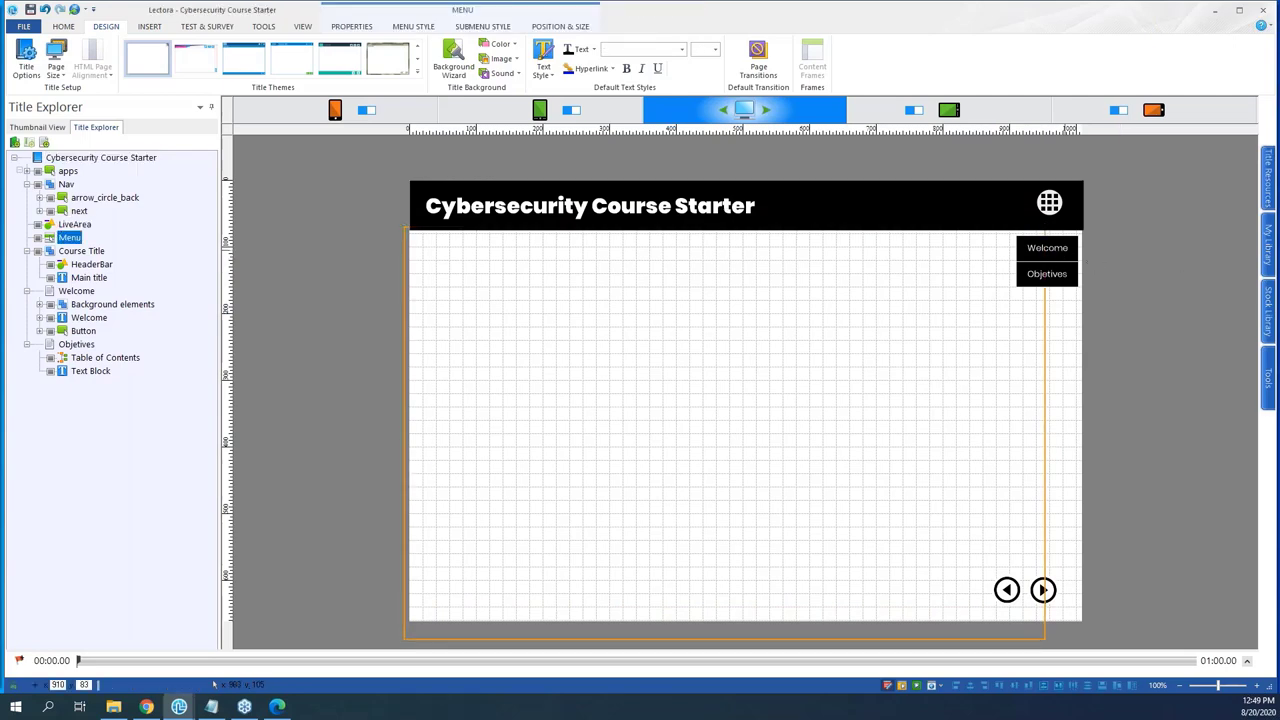
pyautogui.click(1096, 290)
pyautogui.click(1066, 270)
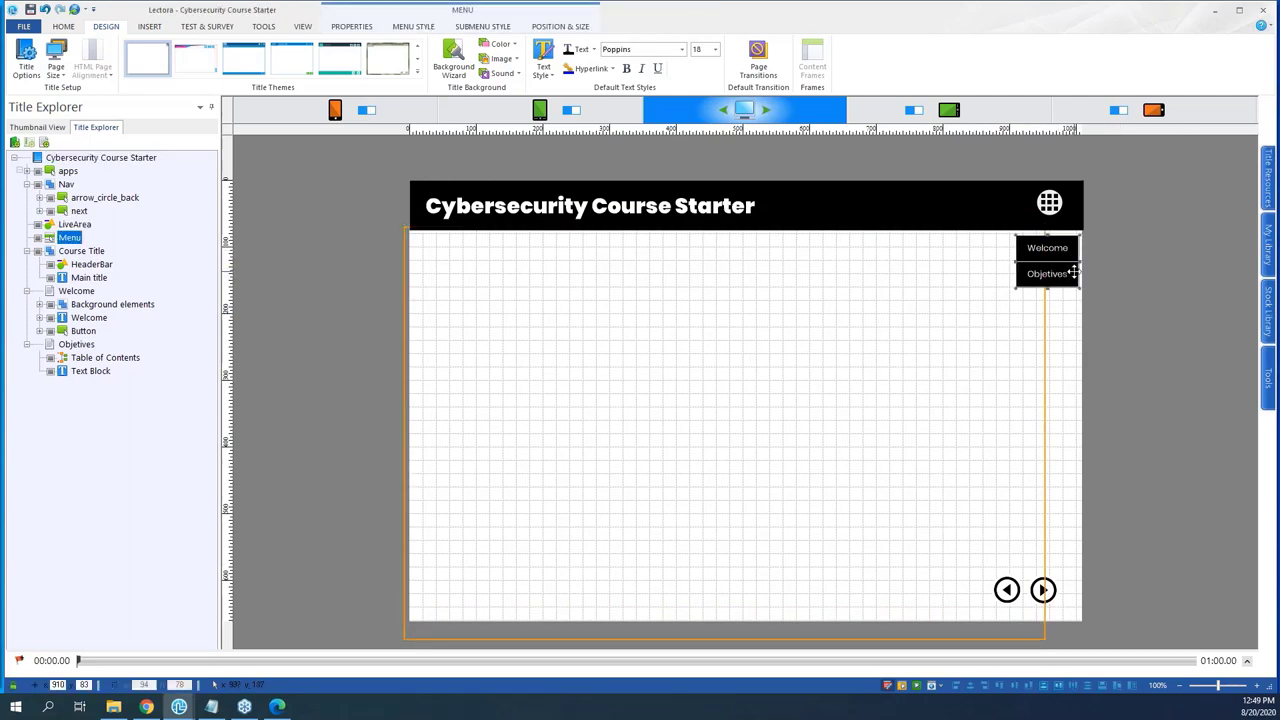
pyautogui.click(1182, 271)
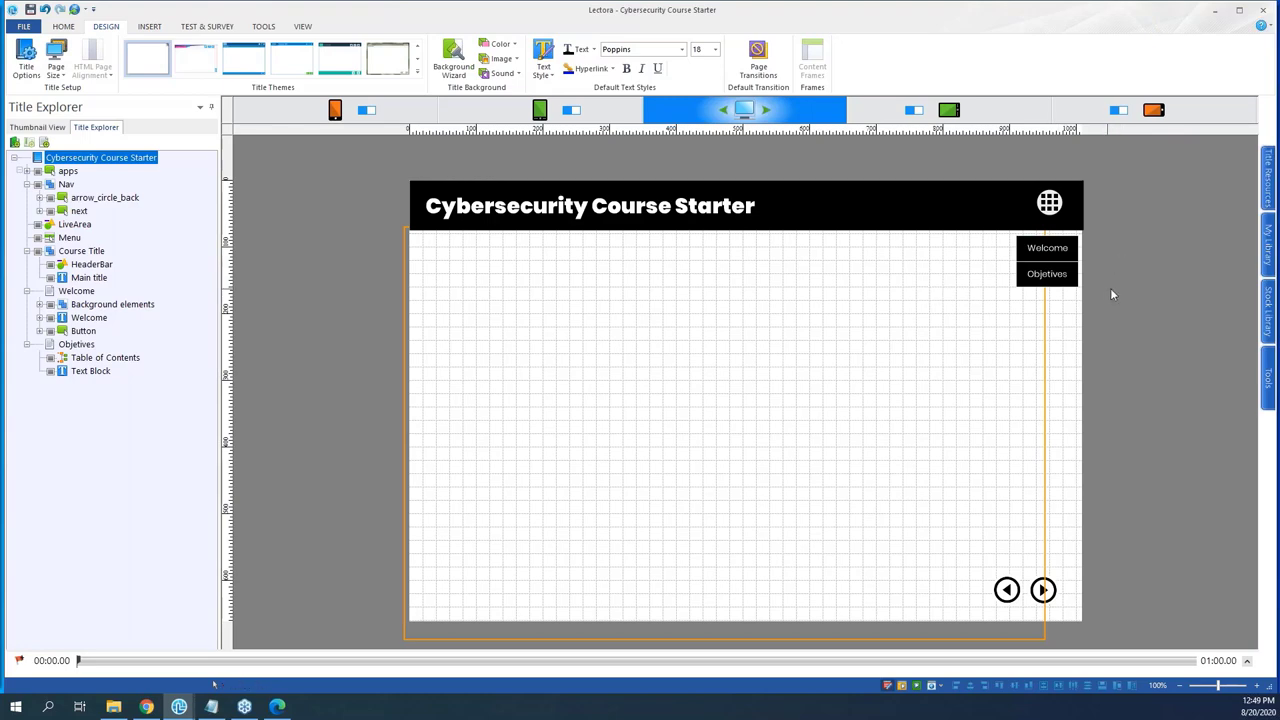
pyautogui.click(44, 11)
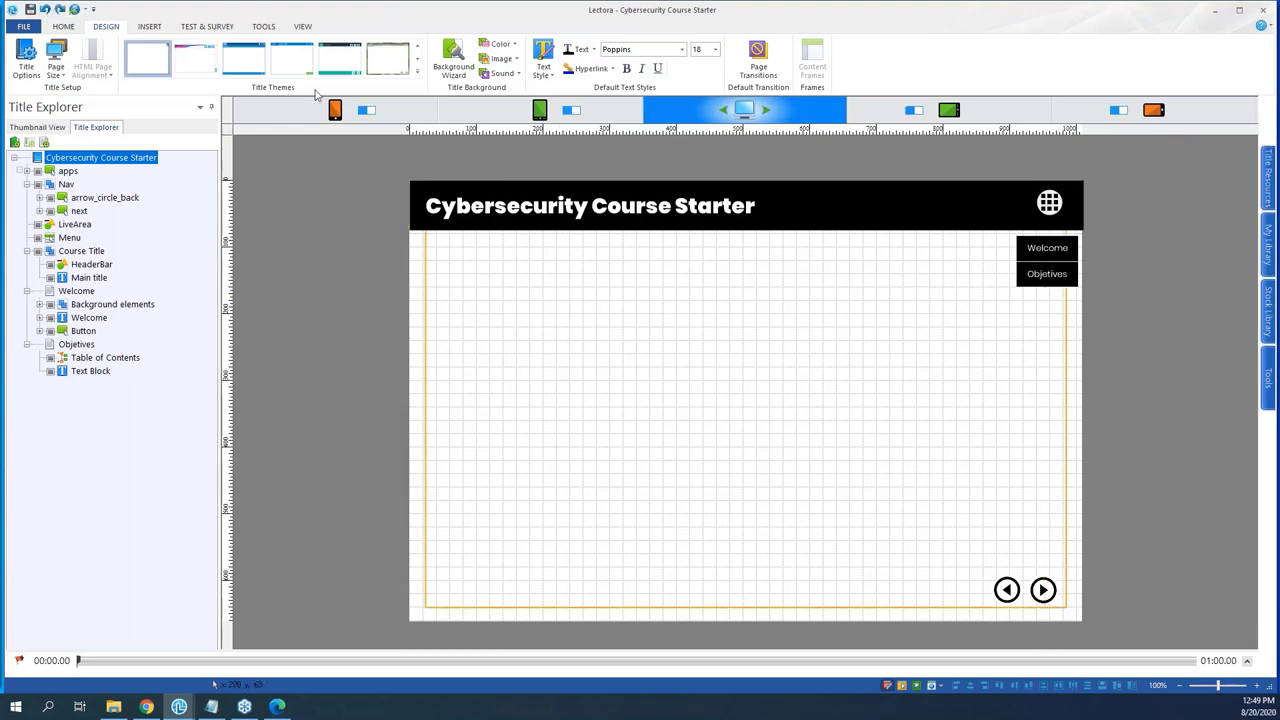
# - Try Bg2 from the Webinar folder as the course's background image, and undo the change
pyautogui.click(1038, 274)
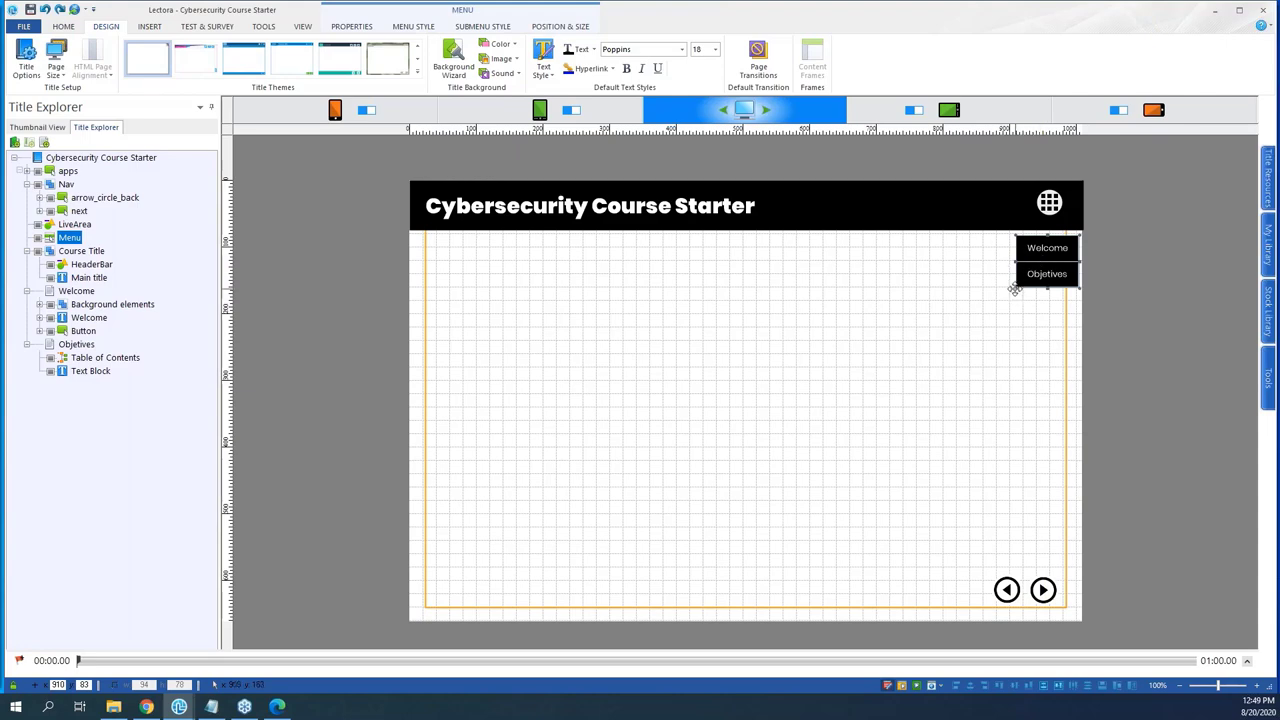
pyautogui.click(516, 60)
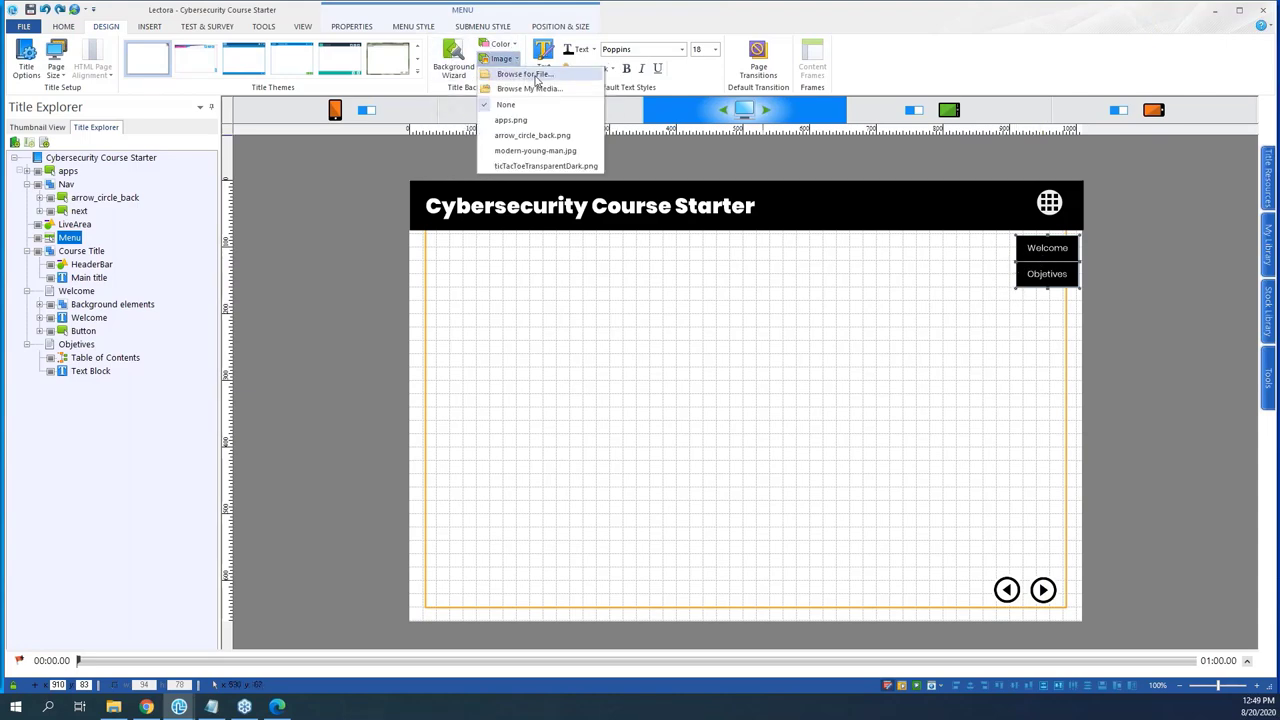
pyautogui.click(536, 76)
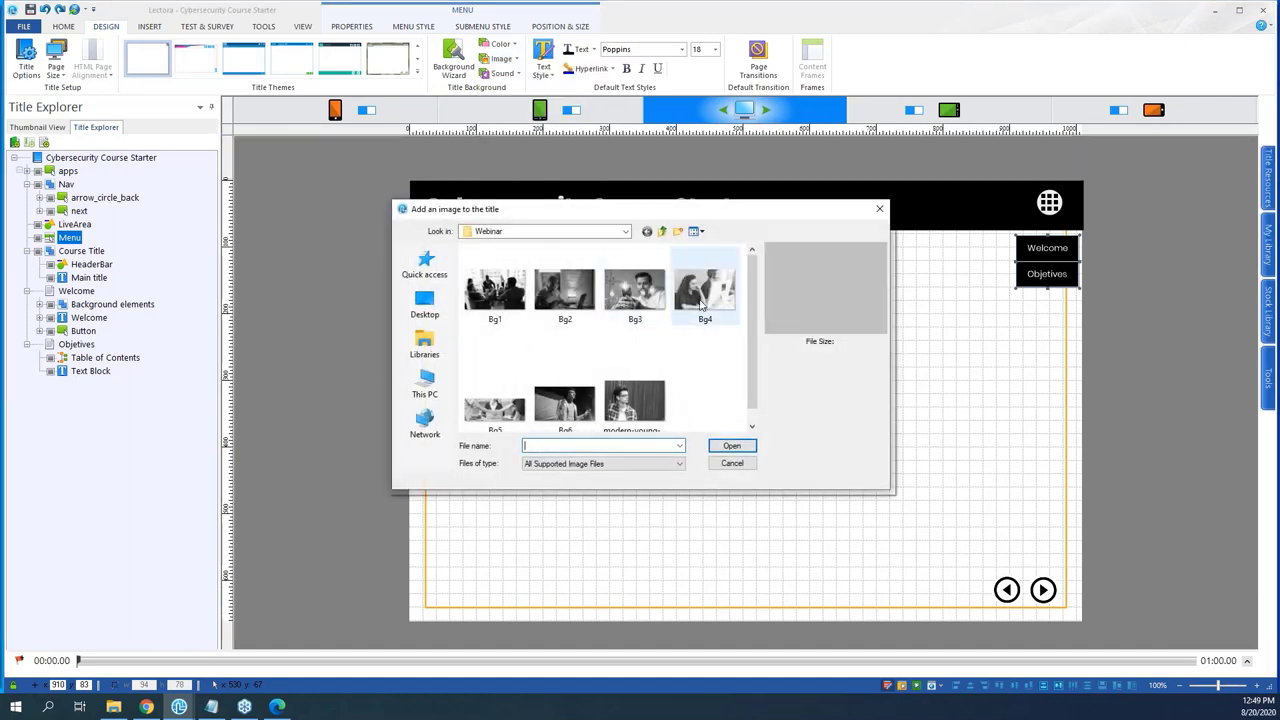
pyautogui.click(580, 298)
pyautogui.click(724, 441)
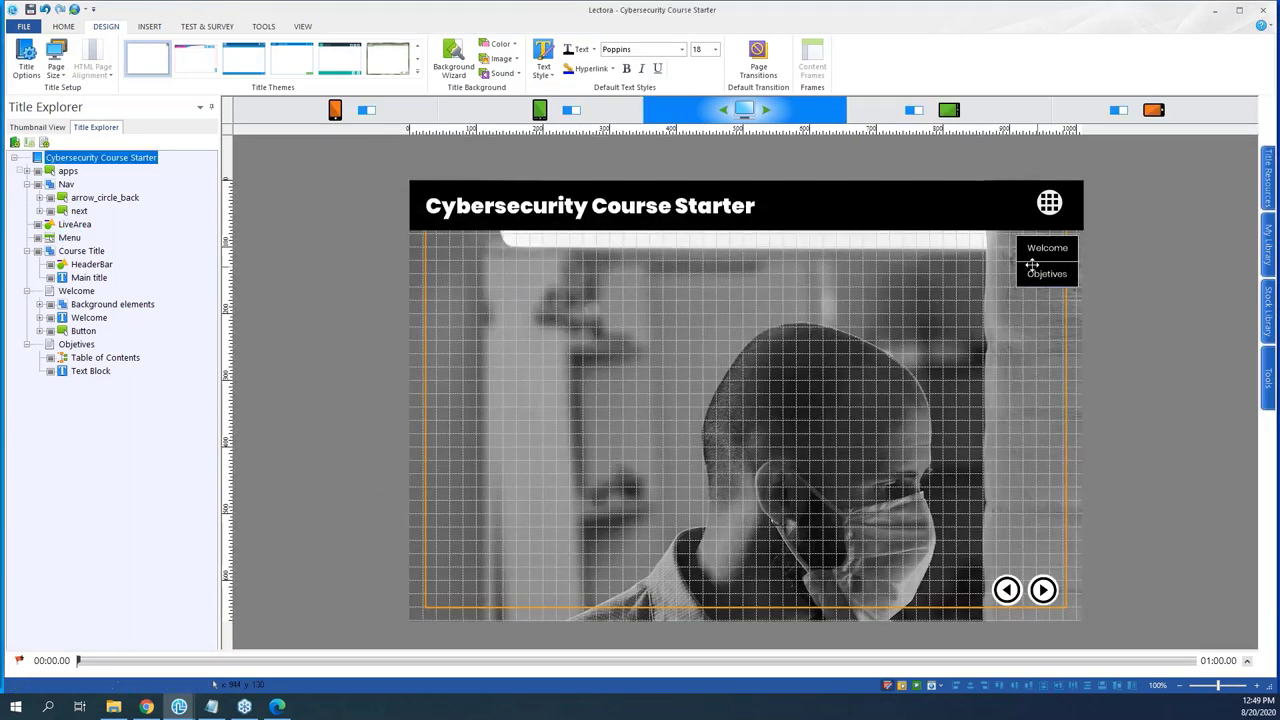
pyautogui.hotkey('ctrl', 'z')
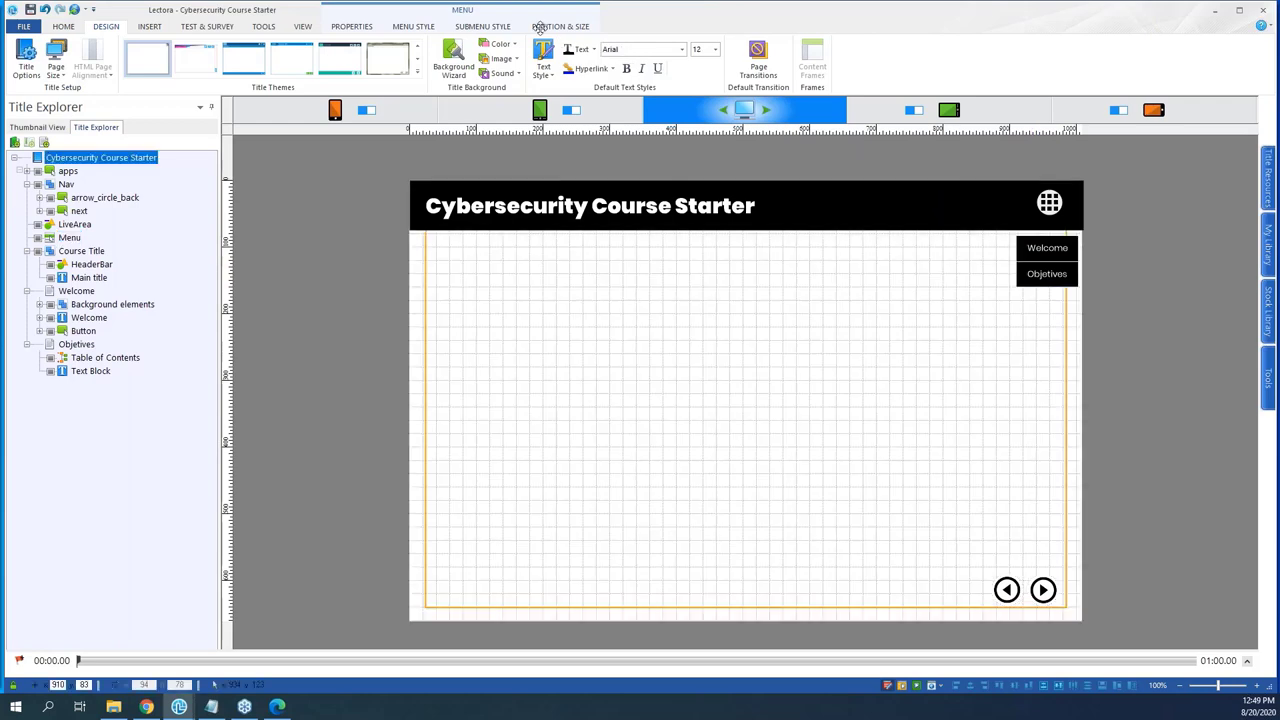
# - Set Bg2.jpg as the background image of the course-level menu
pyautogui.click(1086, 285)
pyautogui.click(399, 27)
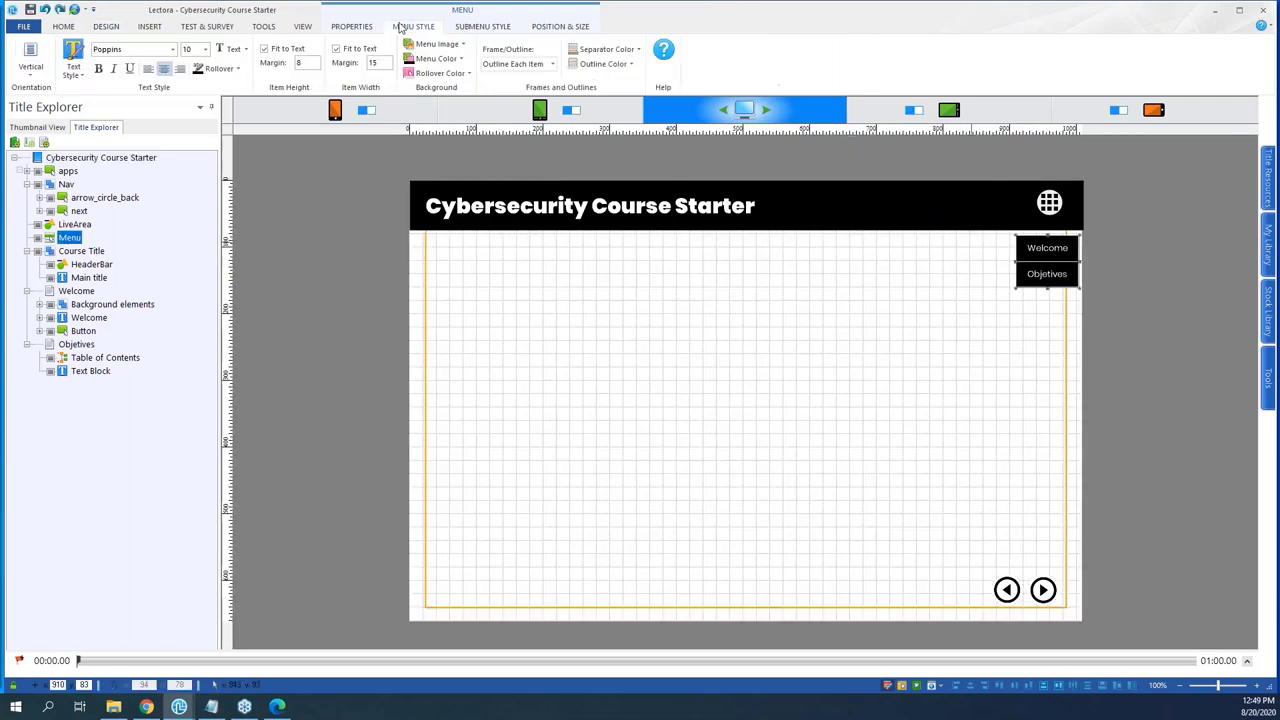
pyautogui.click(440, 44)
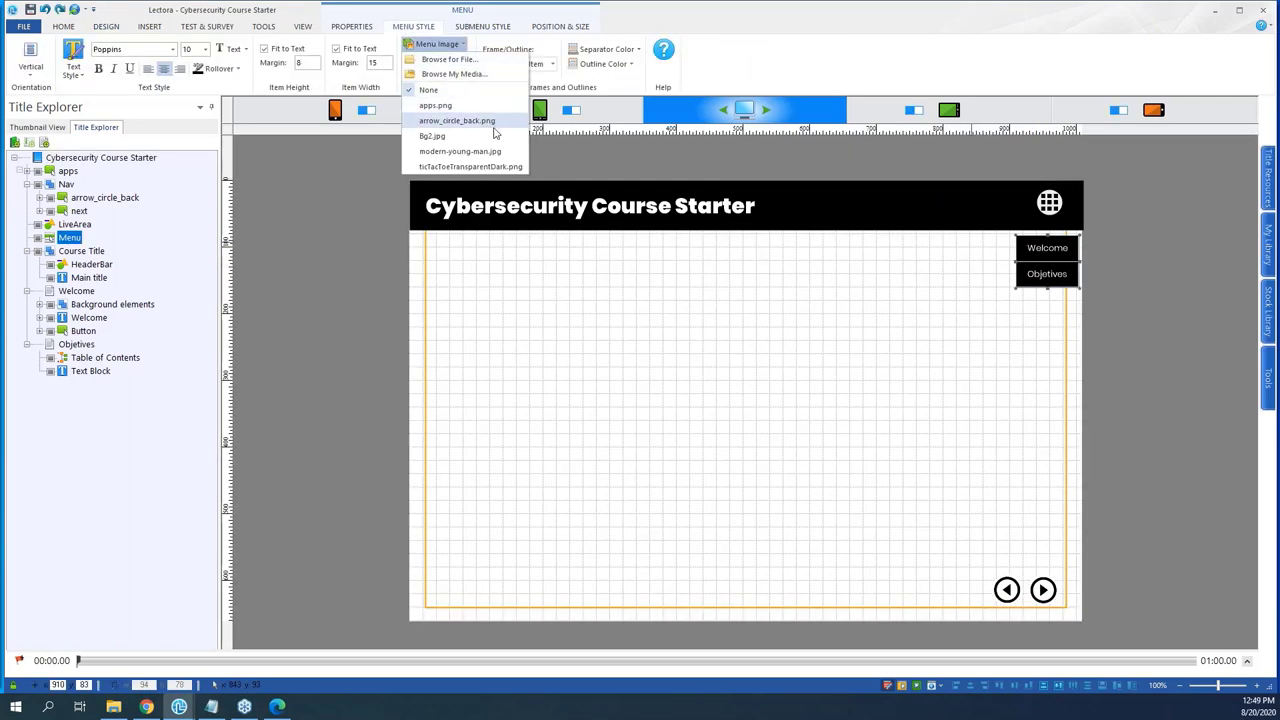
pyautogui.click(473, 140)
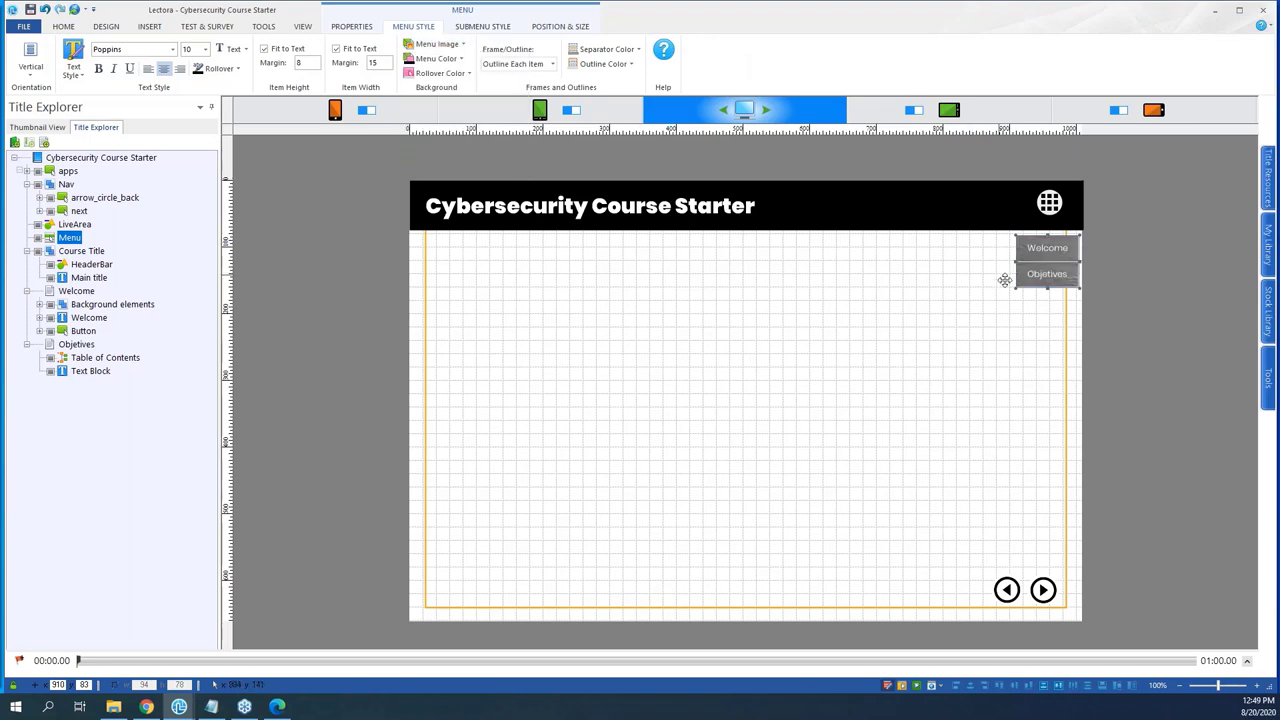
# - Move the menu inward and down, away from the page edge, to about X 834, Y 121
pyautogui.moveTo(1040, 257); pyautogui.dragTo(946, 257)
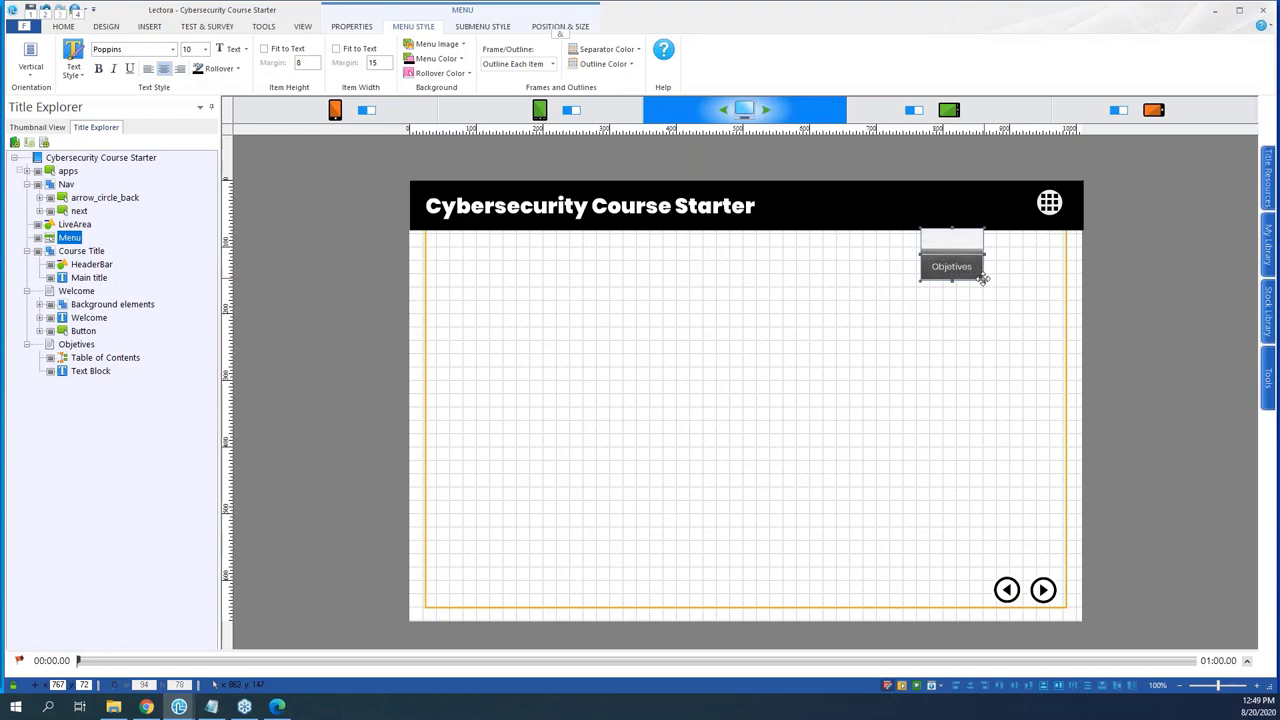
pyautogui.moveTo(1002, 293); pyautogui.dragTo(1040, 318)
pyautogui.click(1046, 323)
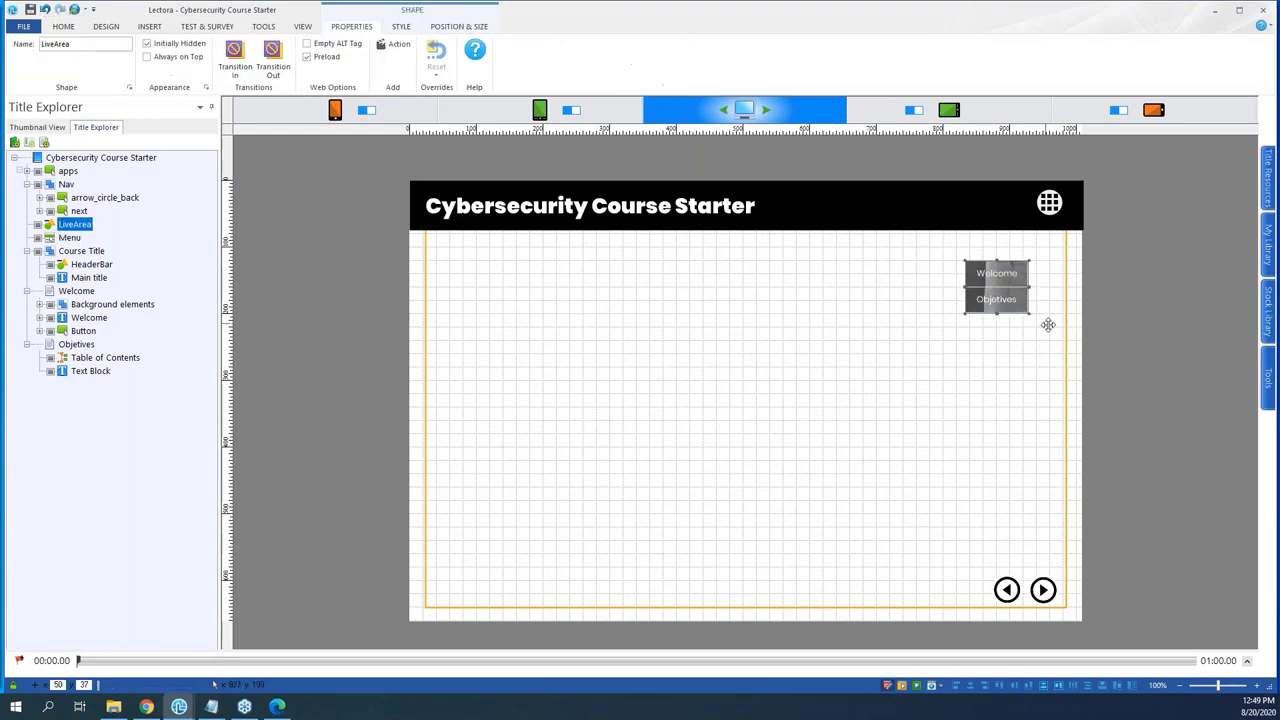
pyautogui.click(1057, 332)
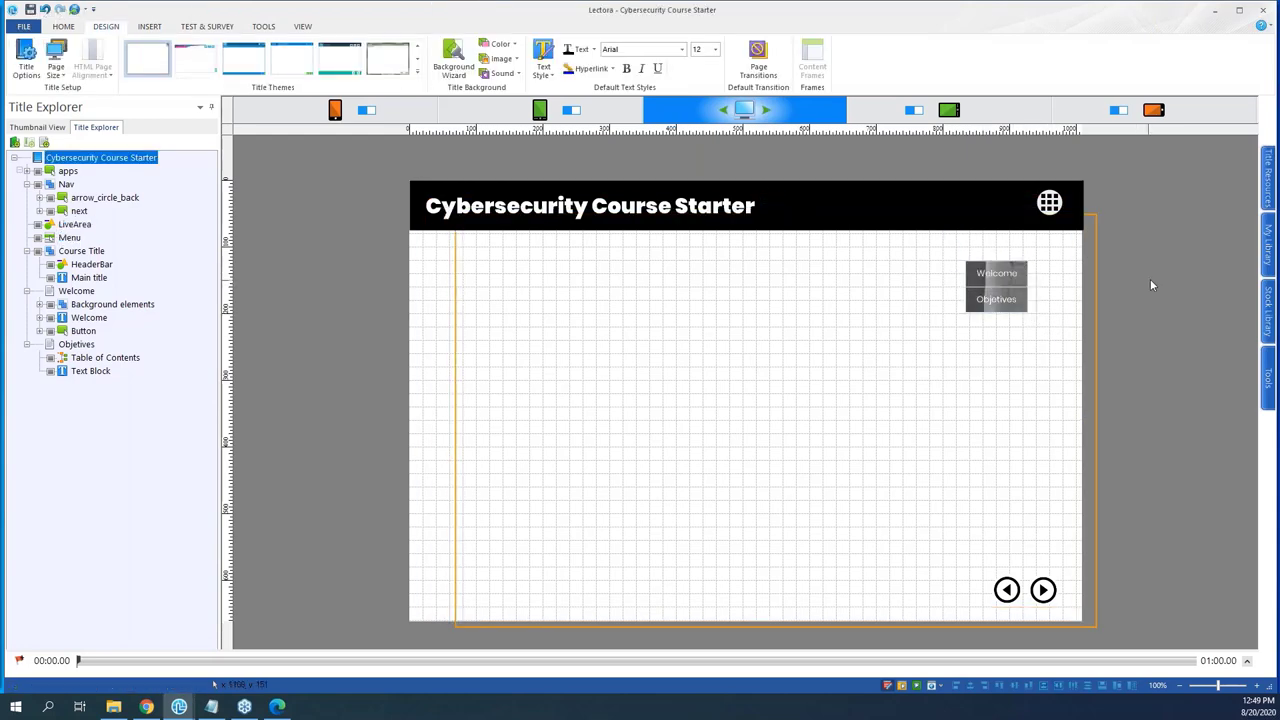
# - Set the menu's item width margin to 40 and its item height margin to 30
pyautogui.click(1019, 272)
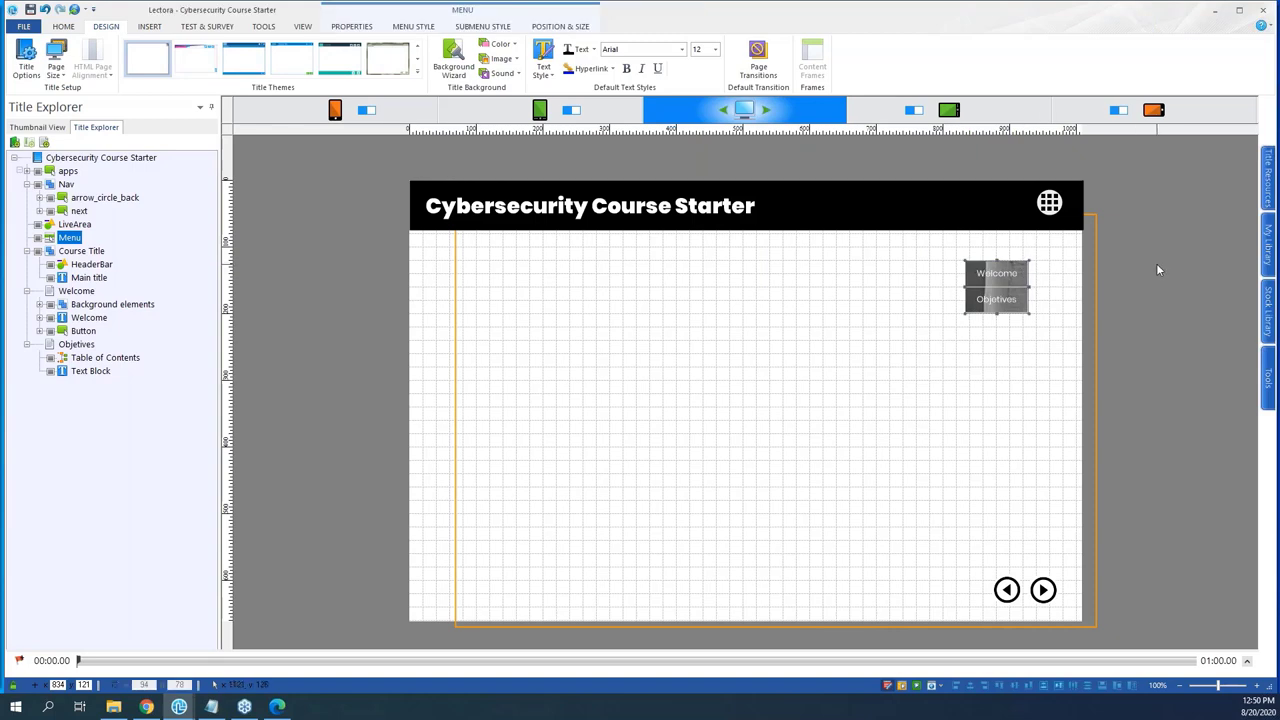
pyautogui.click(414, 27)
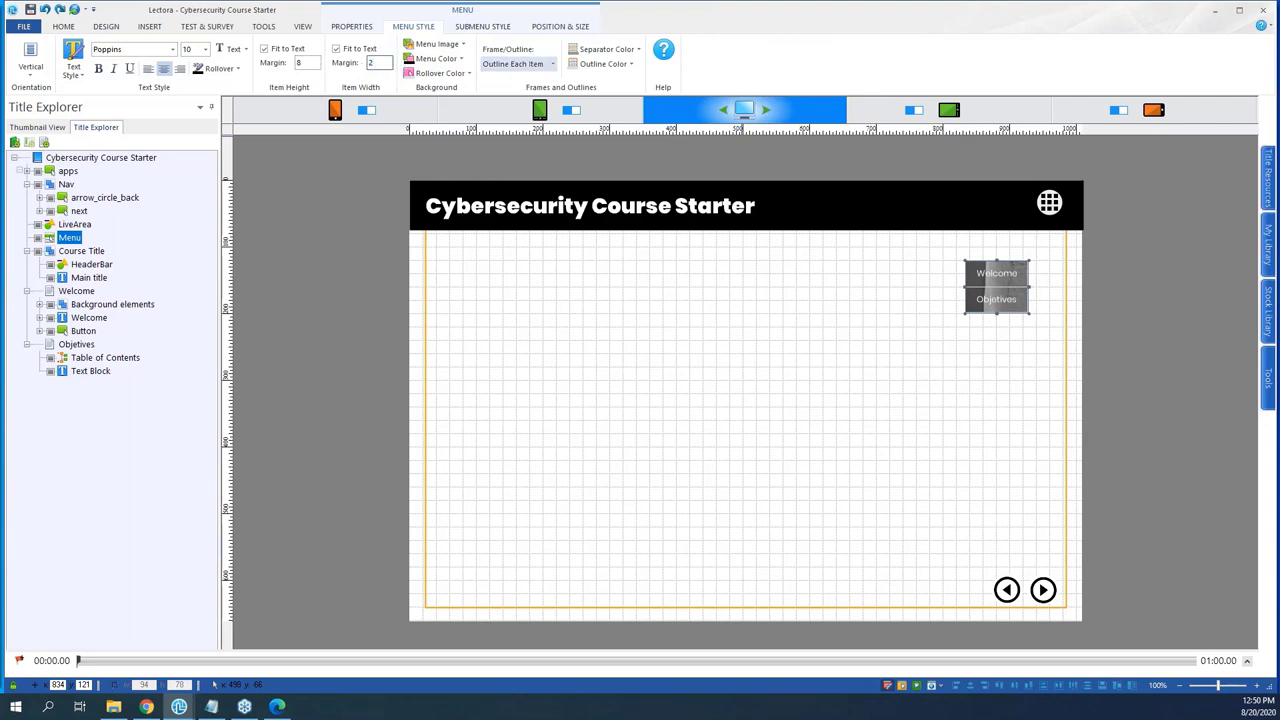
pyautogui.press('Return')
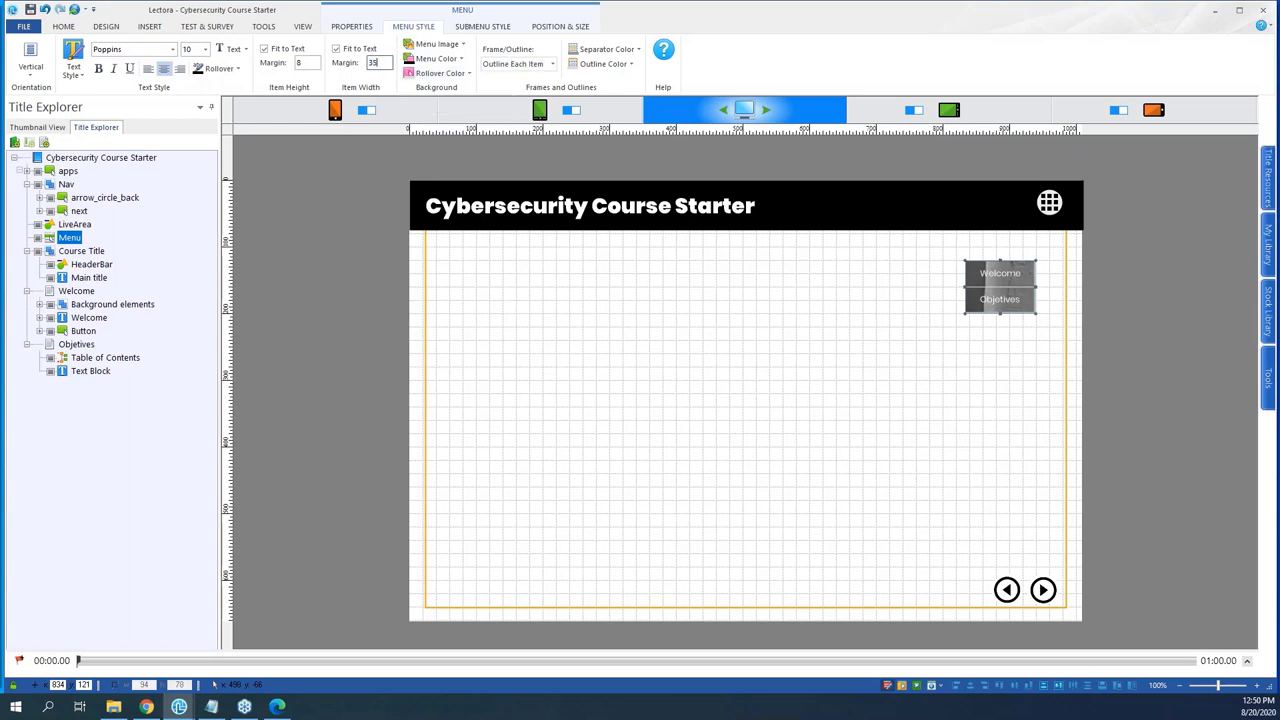
pyautogui.write('35')
pyautogui.press('Return')
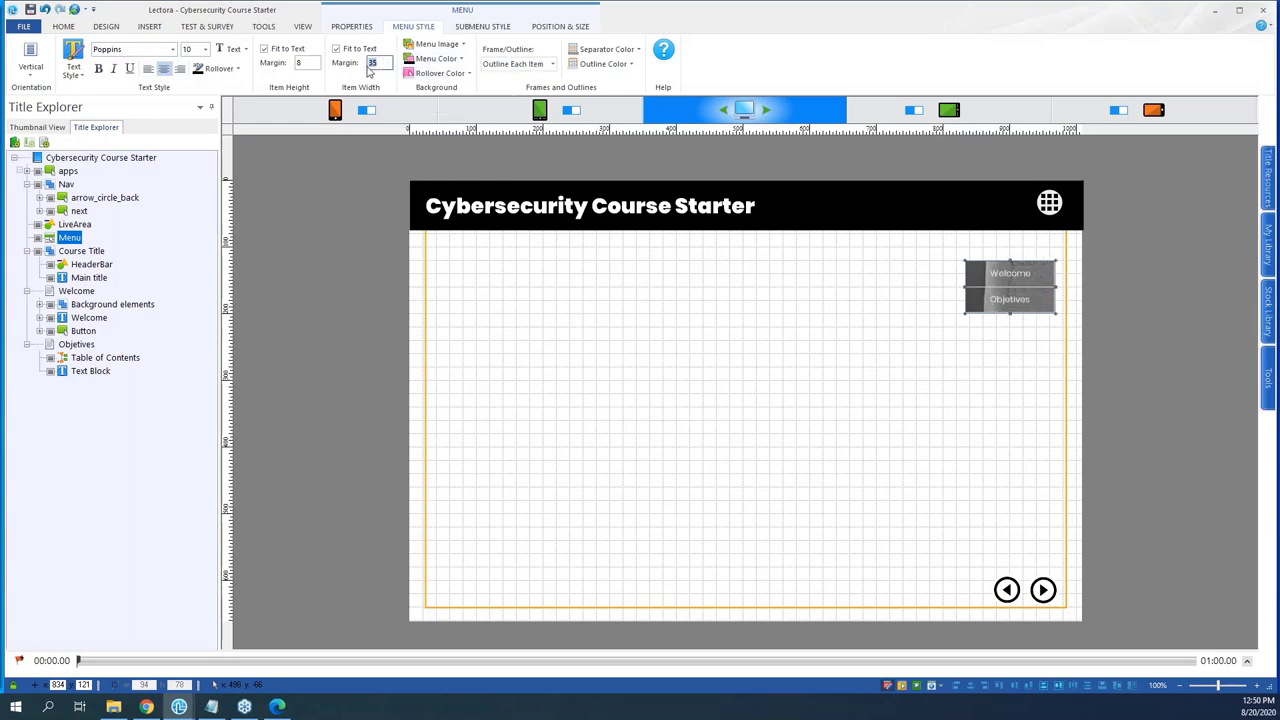
pyautogui.write('40')
pyautogui.press('Return')
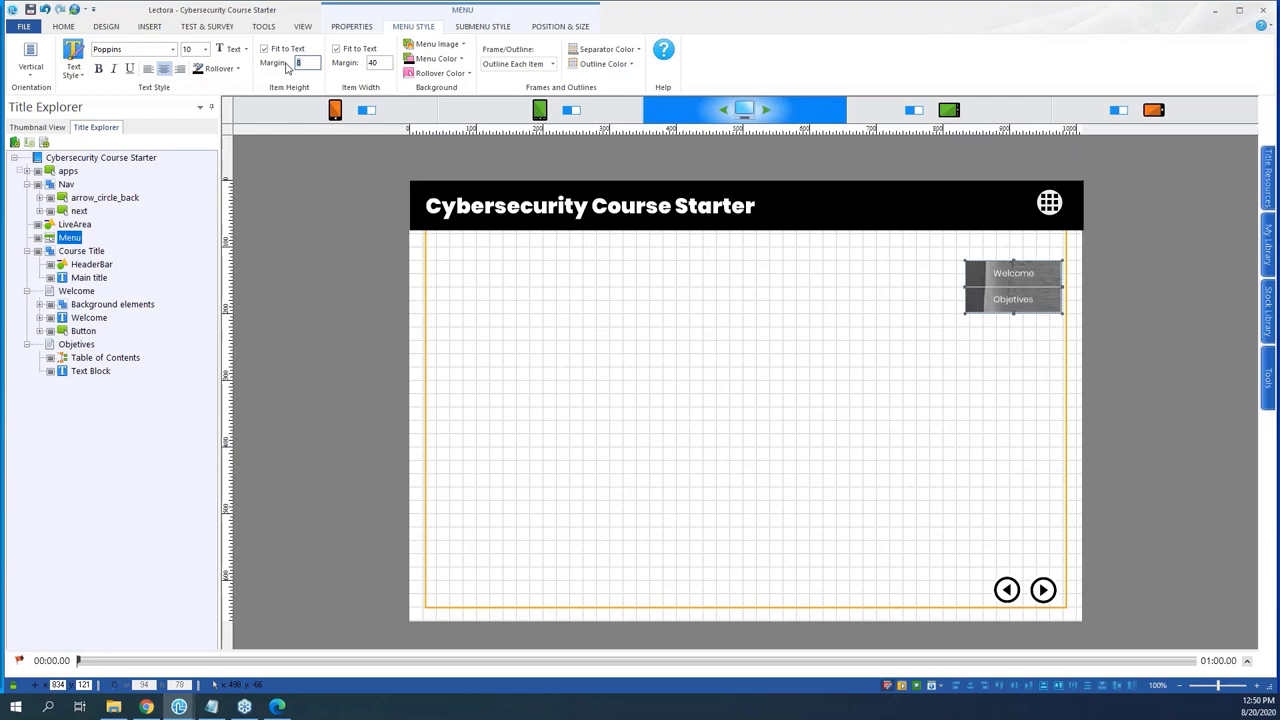
pyautogui.write('30')
pyautogui.press('Return')
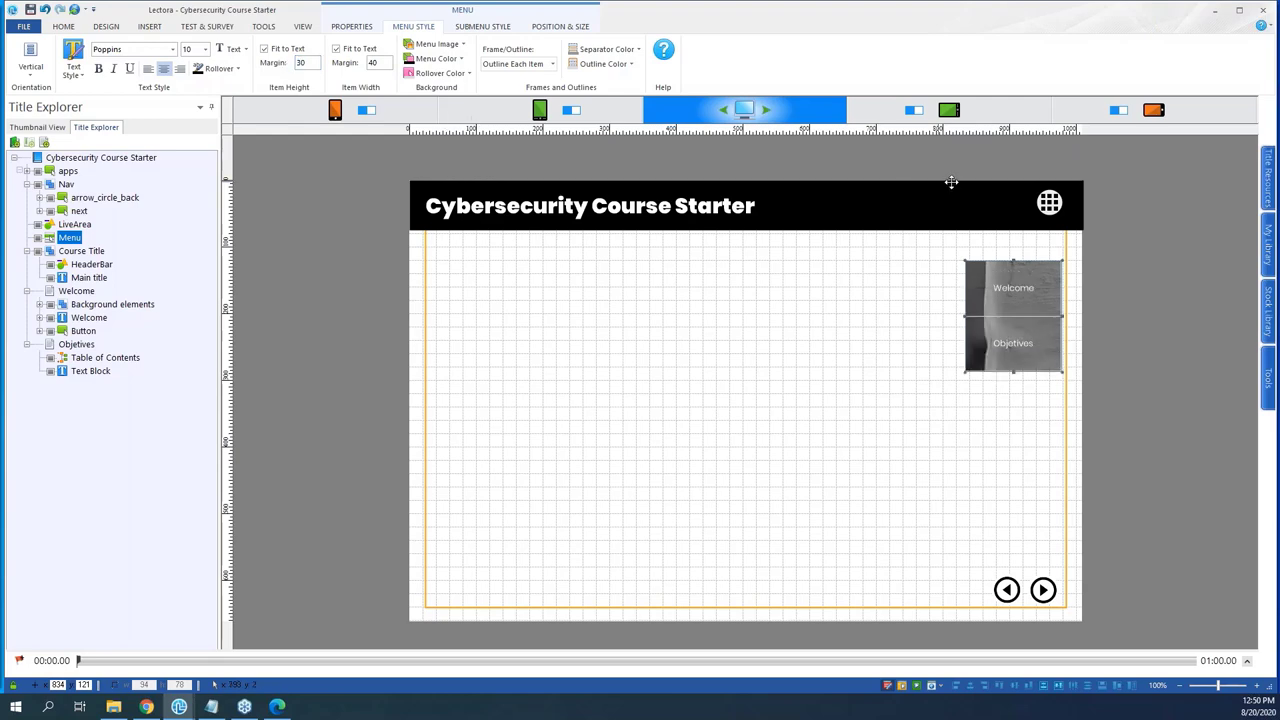
# - Position the menu directly below the header against the page's right edge, at about X 865, Y 74
pyautogui.moveTo(1038, 274); pyautogui.dragTo(1058, 272)
pyautogui.click(1140, 276)
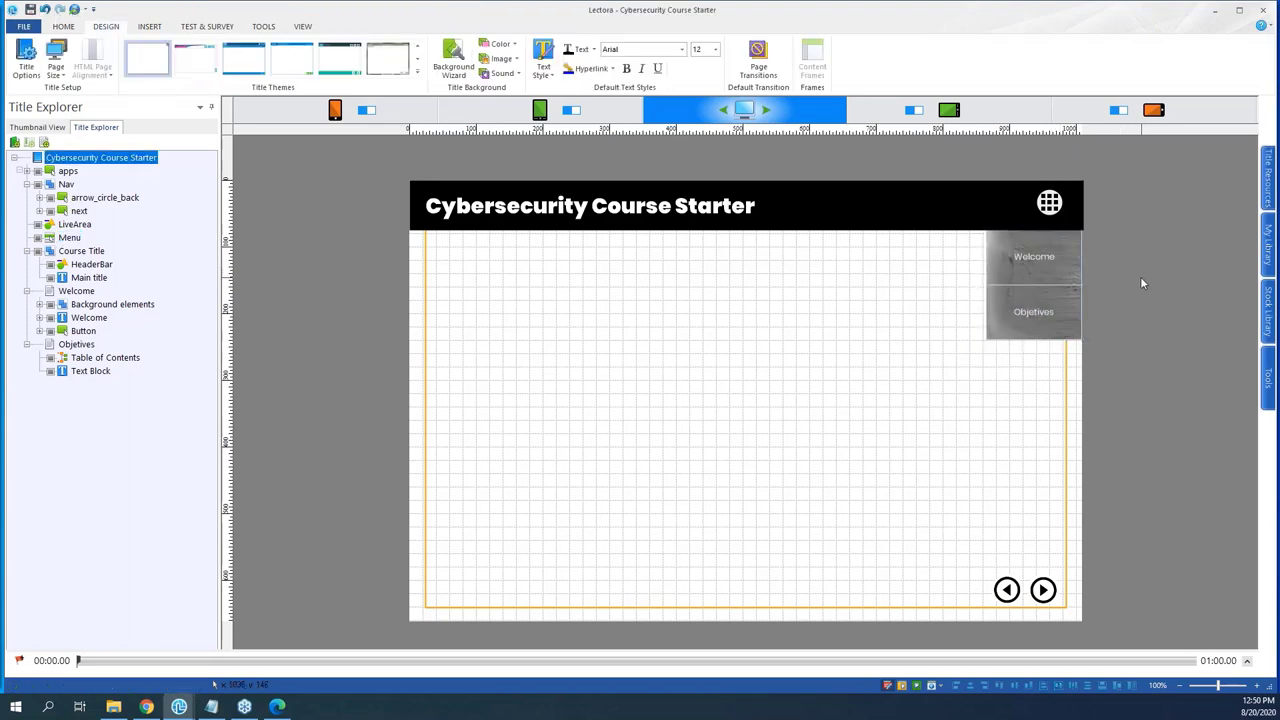
pyautogui.click(1002, 282)
# - Run the course, open the restyled menu with the apps button on the Welcome page, and return to edit mode
pyautogui.click(302, 26)
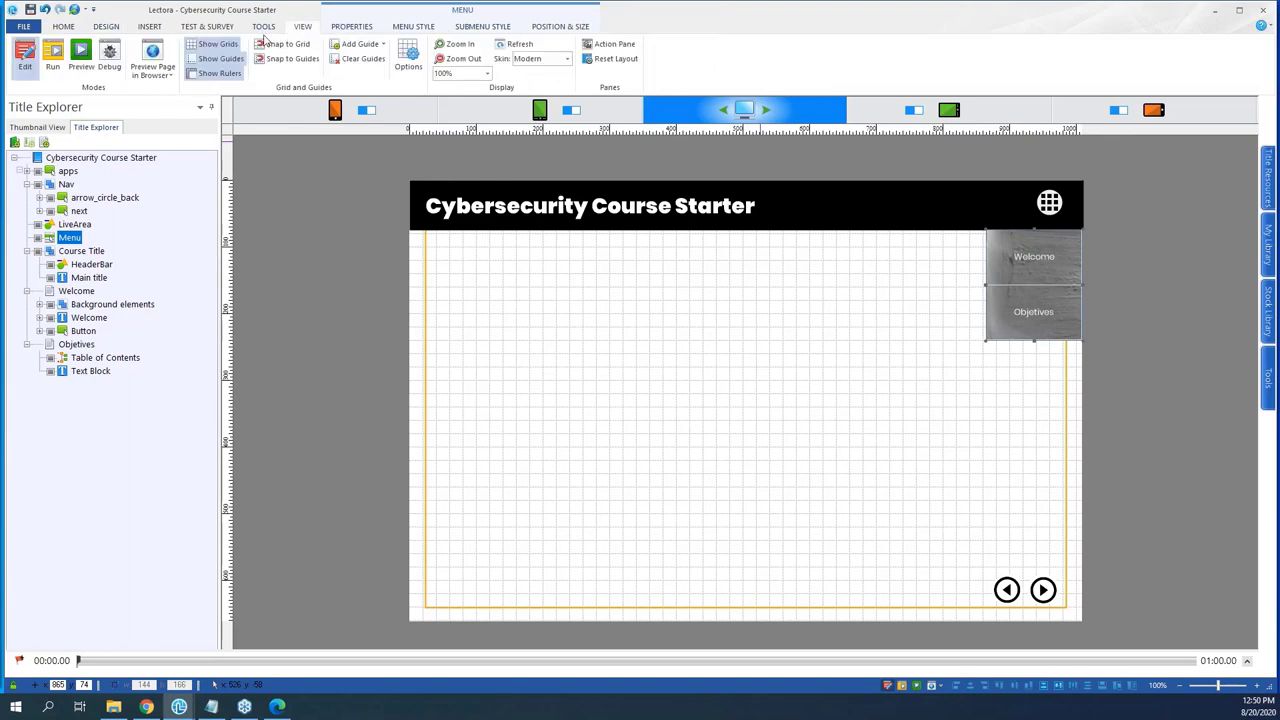
pyautogui.click(53, 57)
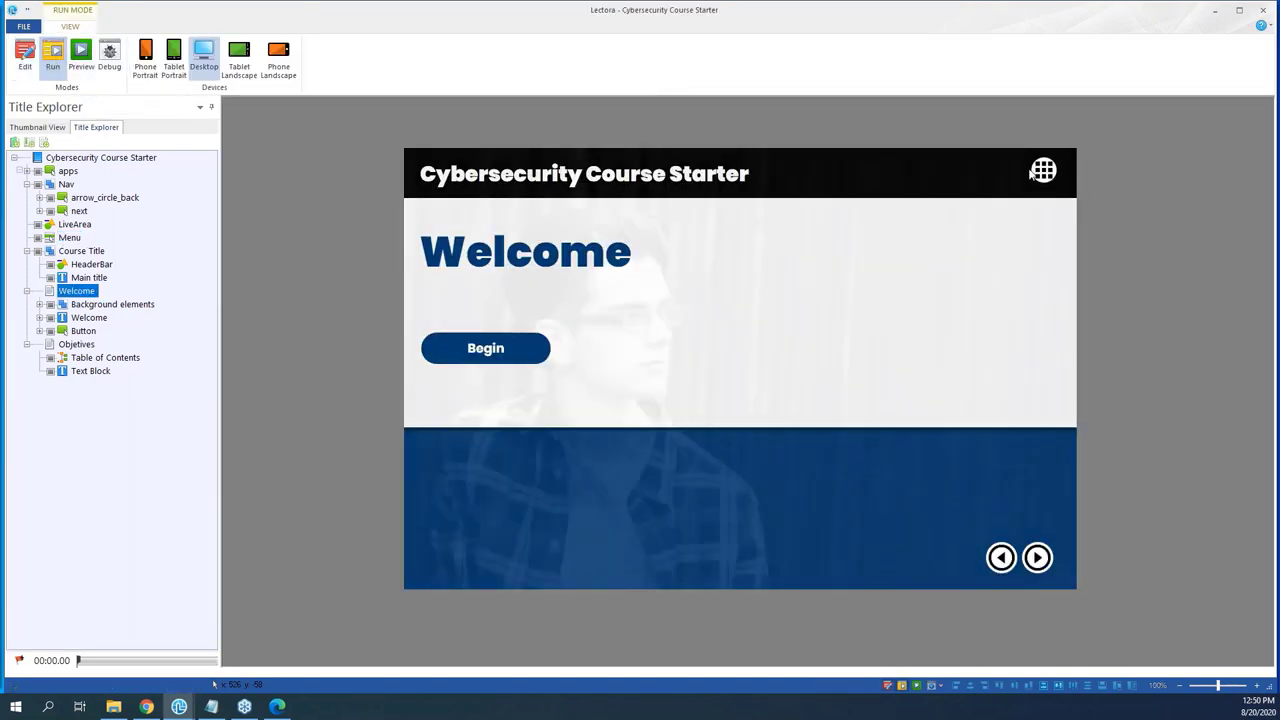
pyautogui.click(1043, 171)
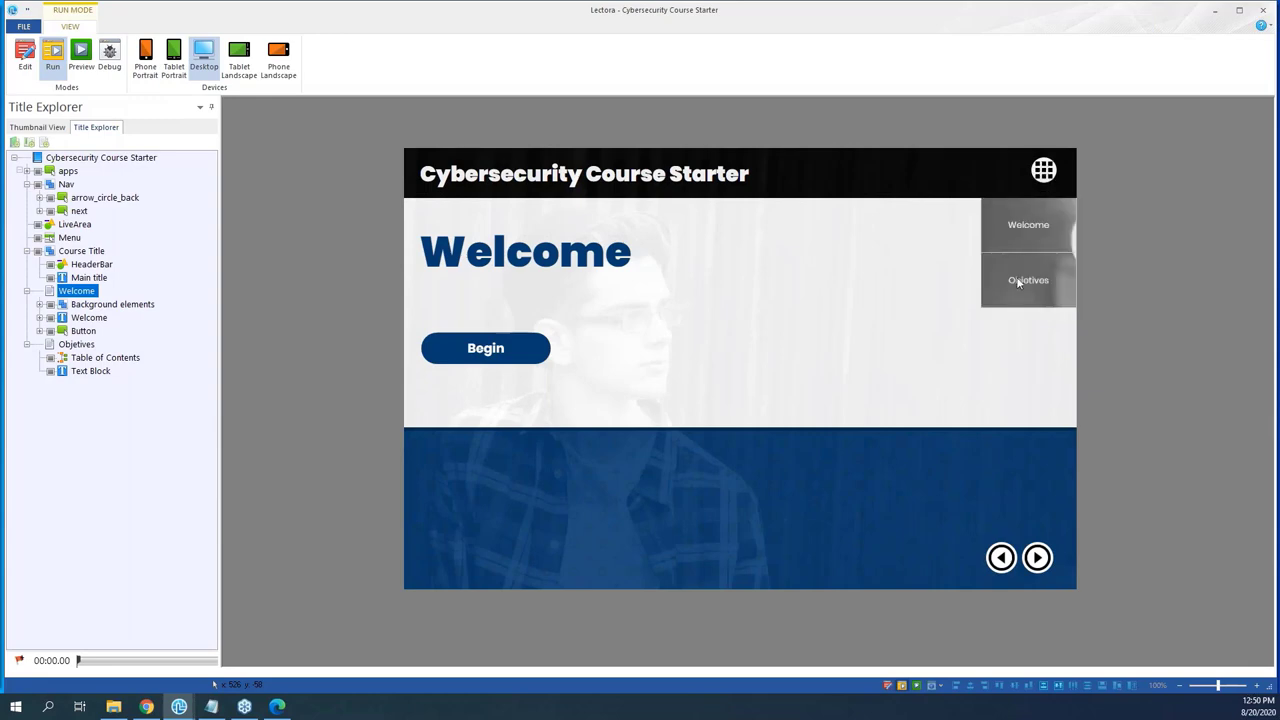
pyautogui.click(25, 57)
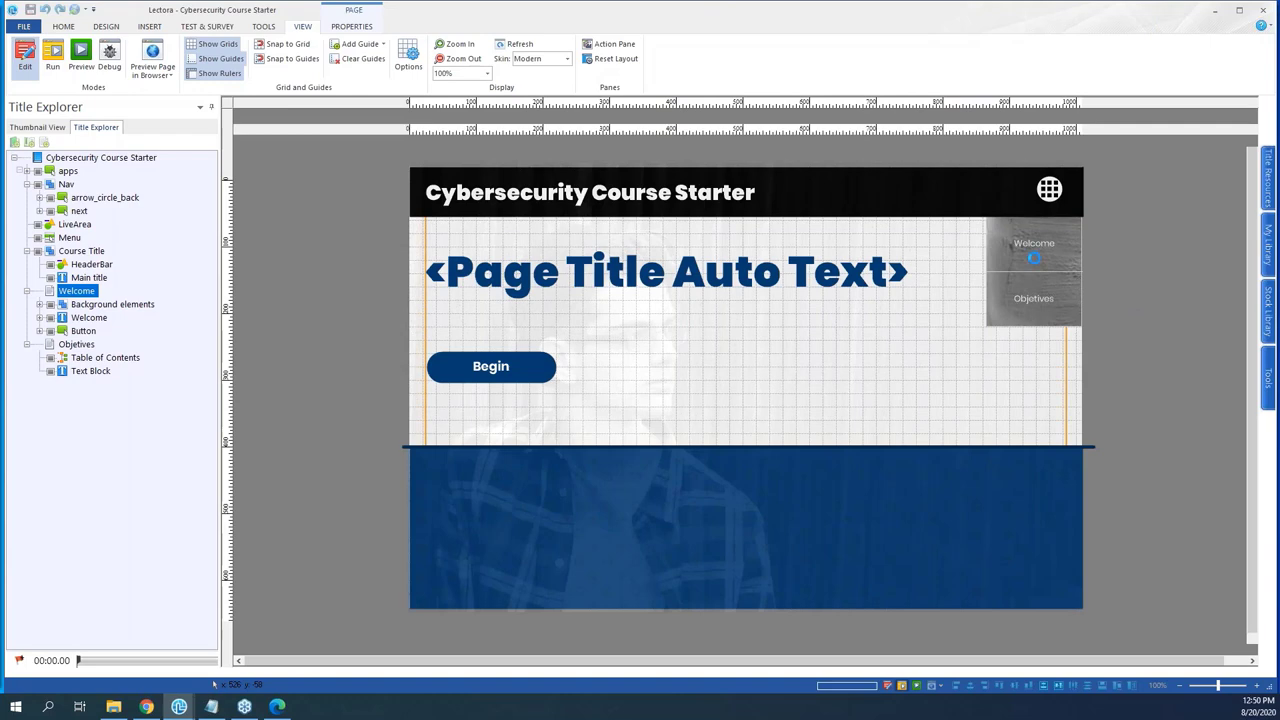
# - Shift the course-level menu to about X 871, Y 69 and enable Always on Top for it
pyautogui.click(1018, 217)
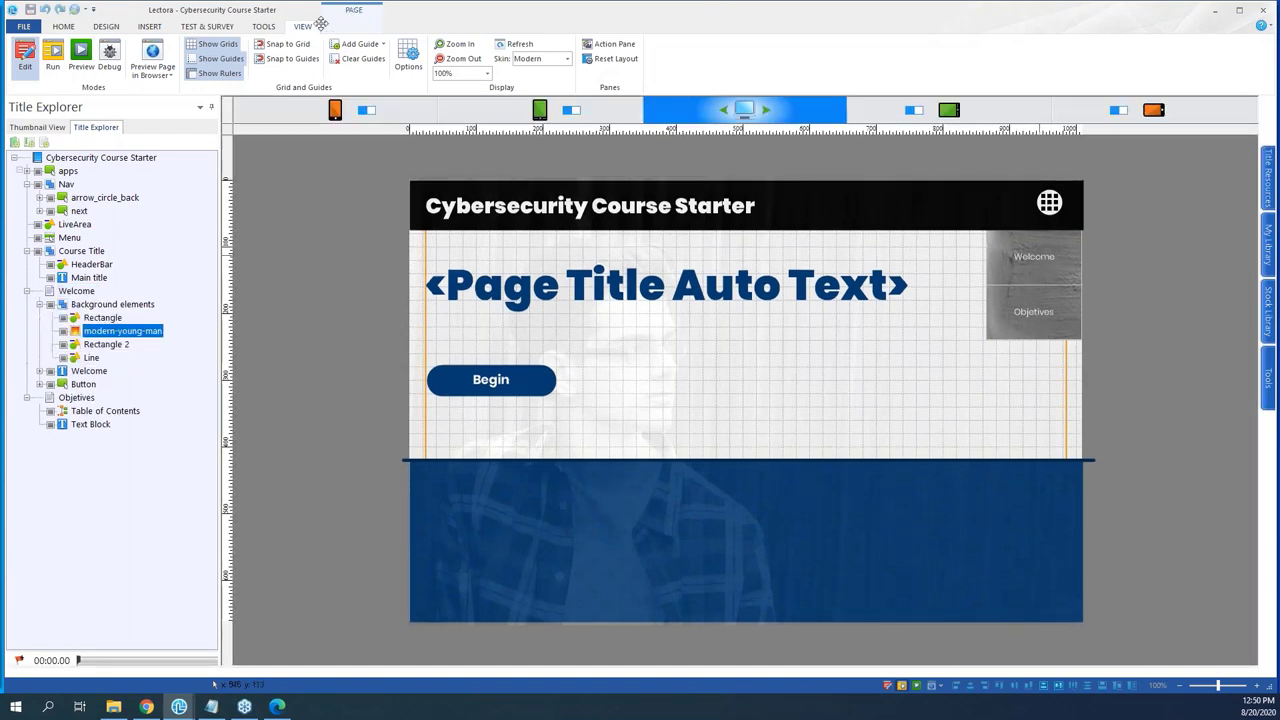
pyautogui.click(76, 290)
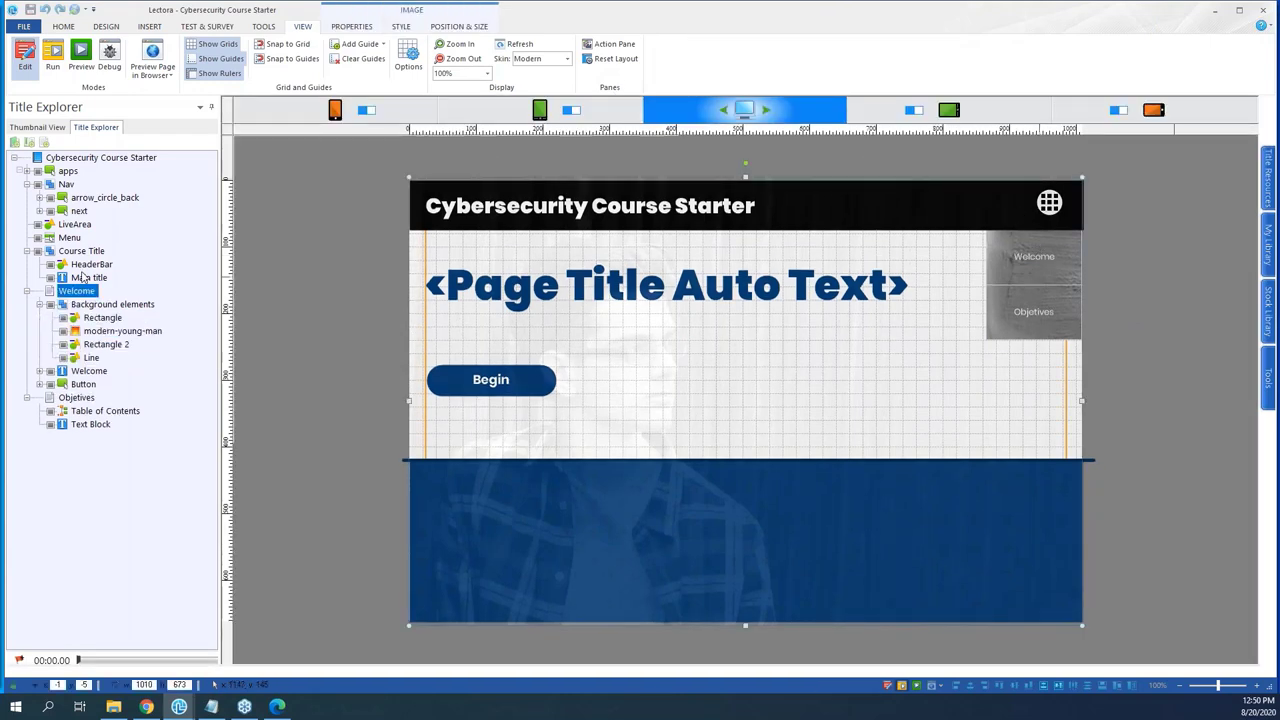
pyautogui.click(72, 225)
pyautogui.click(69, 237)
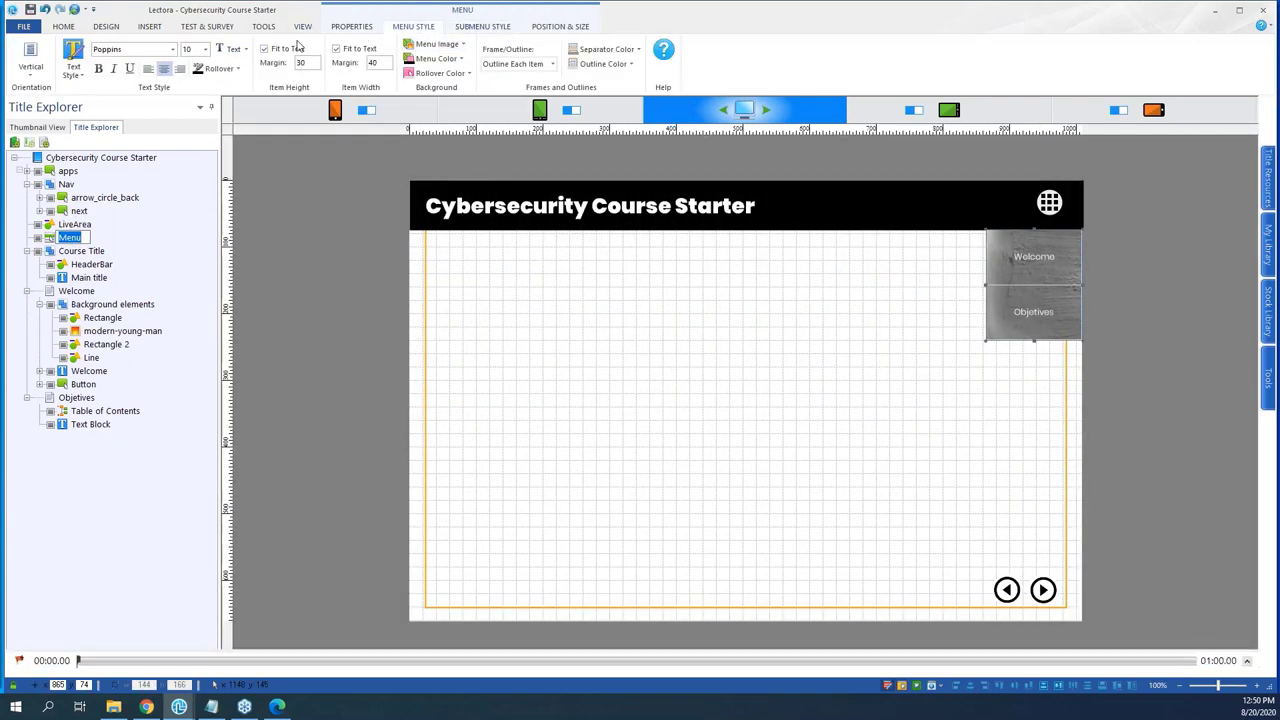
pyautogui.click(353, 28)
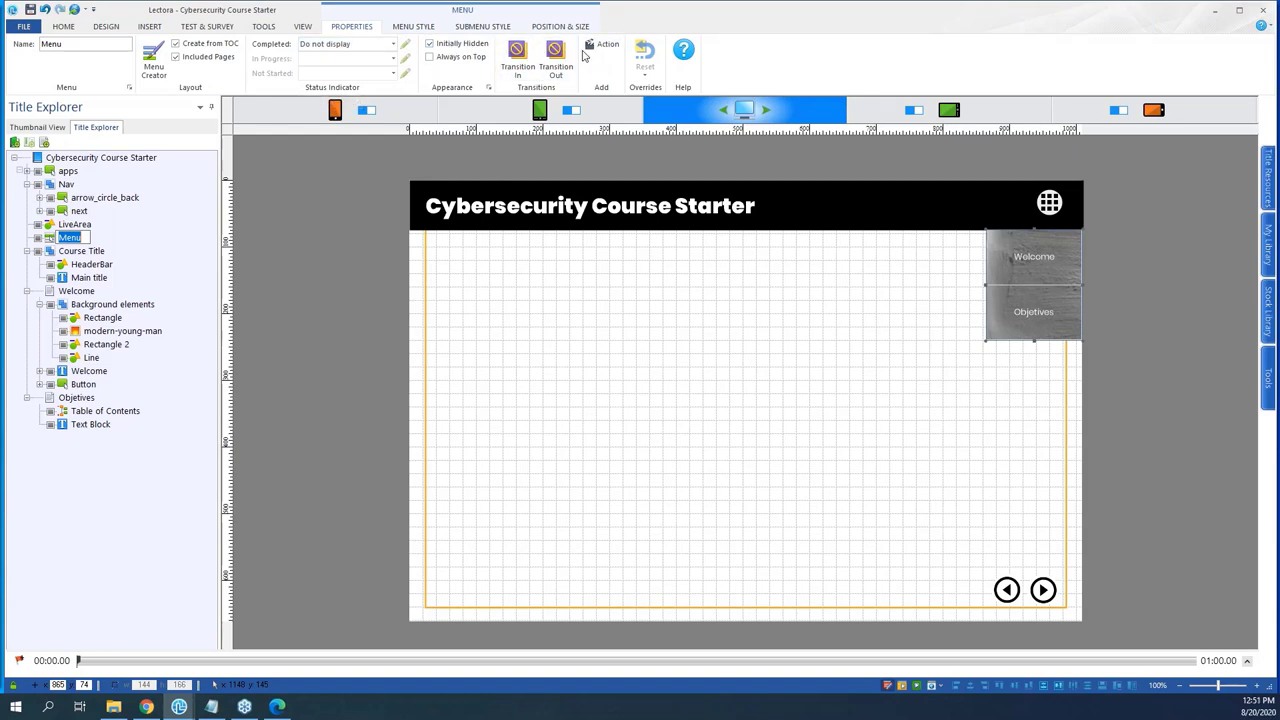
pyautogui.moveTo(1055, 261); pyautogui.dragTo(1065, 250)
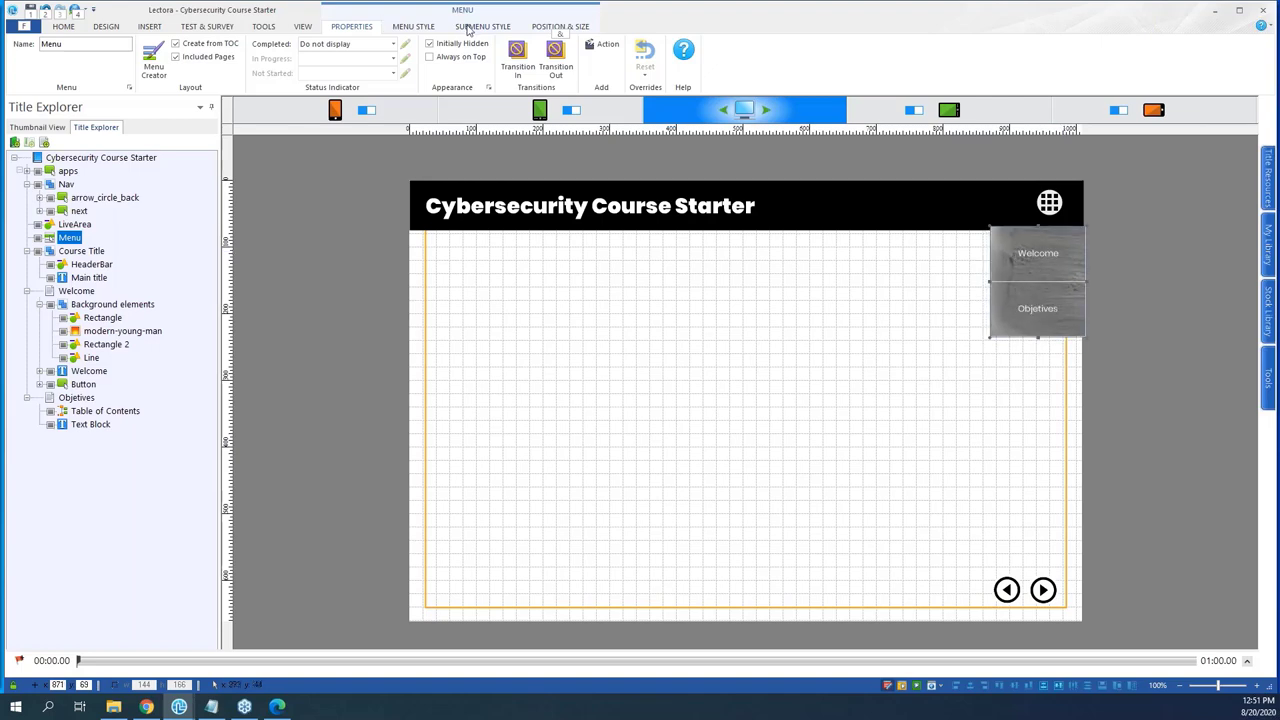
pyautogui.click(448, 61)
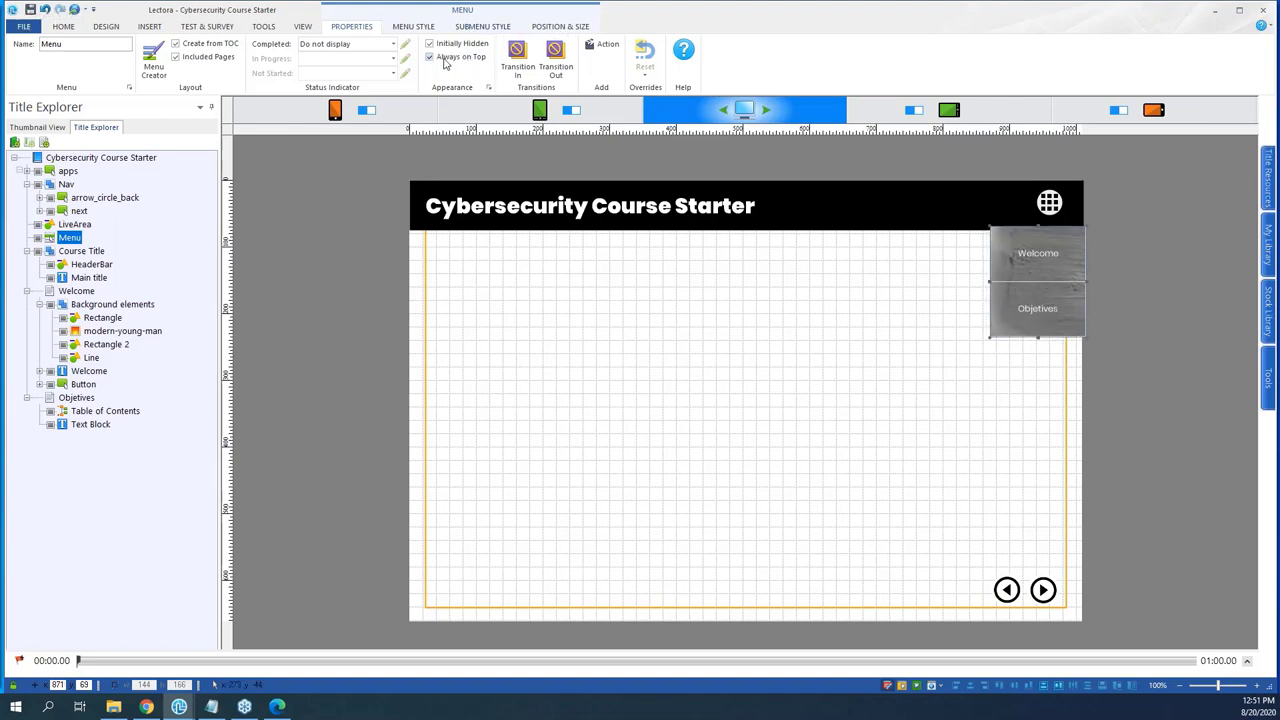
# - Run the course again, open the menu to check its position and item rollover, and return to edit mode
pyautogui.click(300, 28)
pyautogui.click(53, 55)
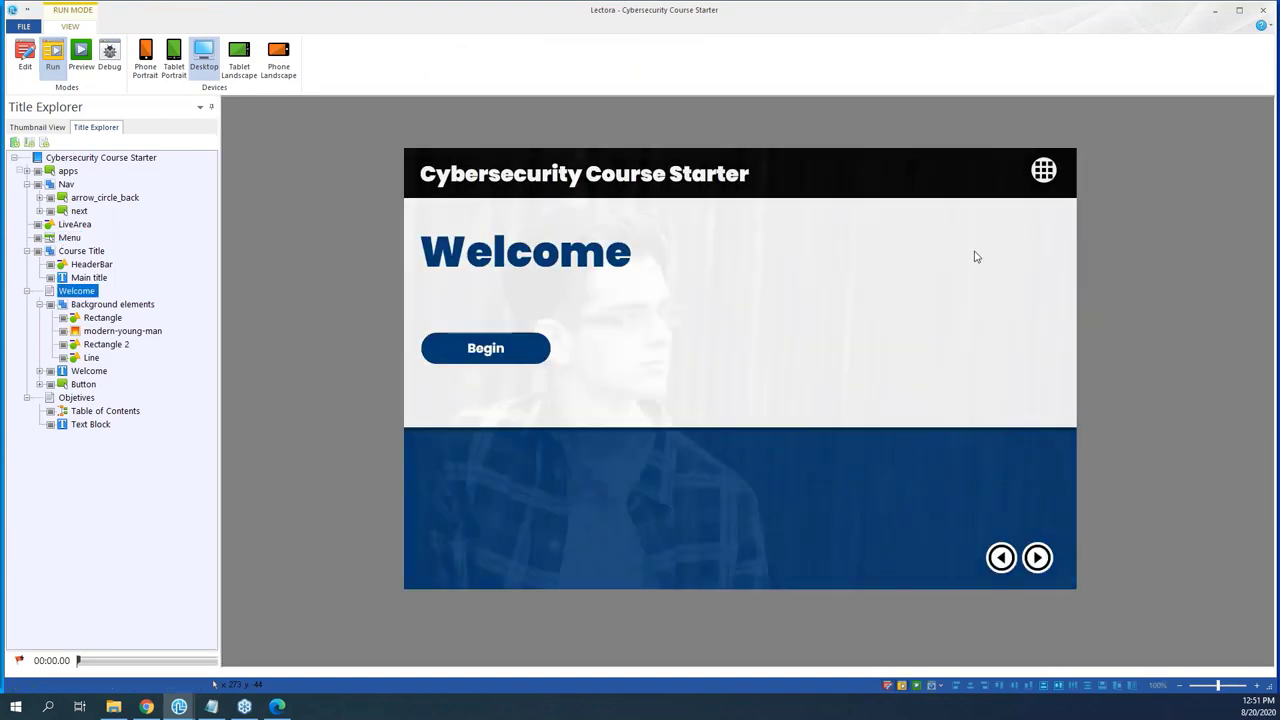
pyautogui.click(1044, 171)
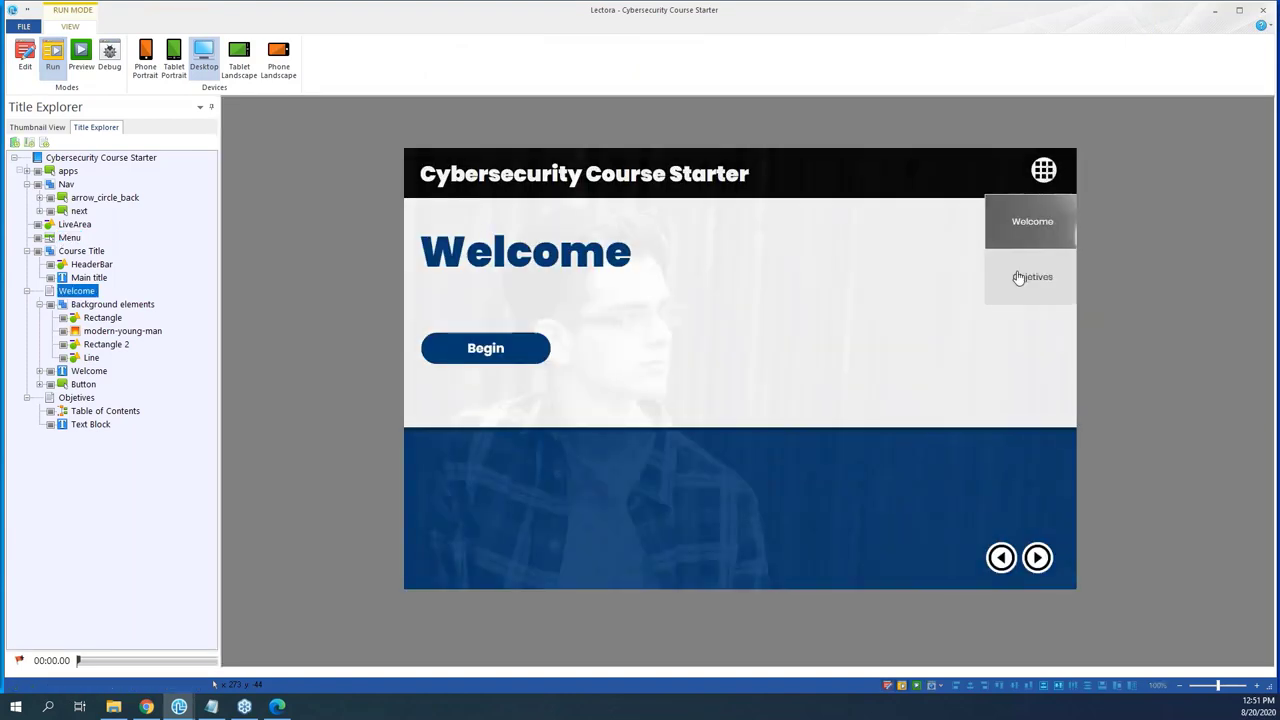
pyautogui.click(25, 57)
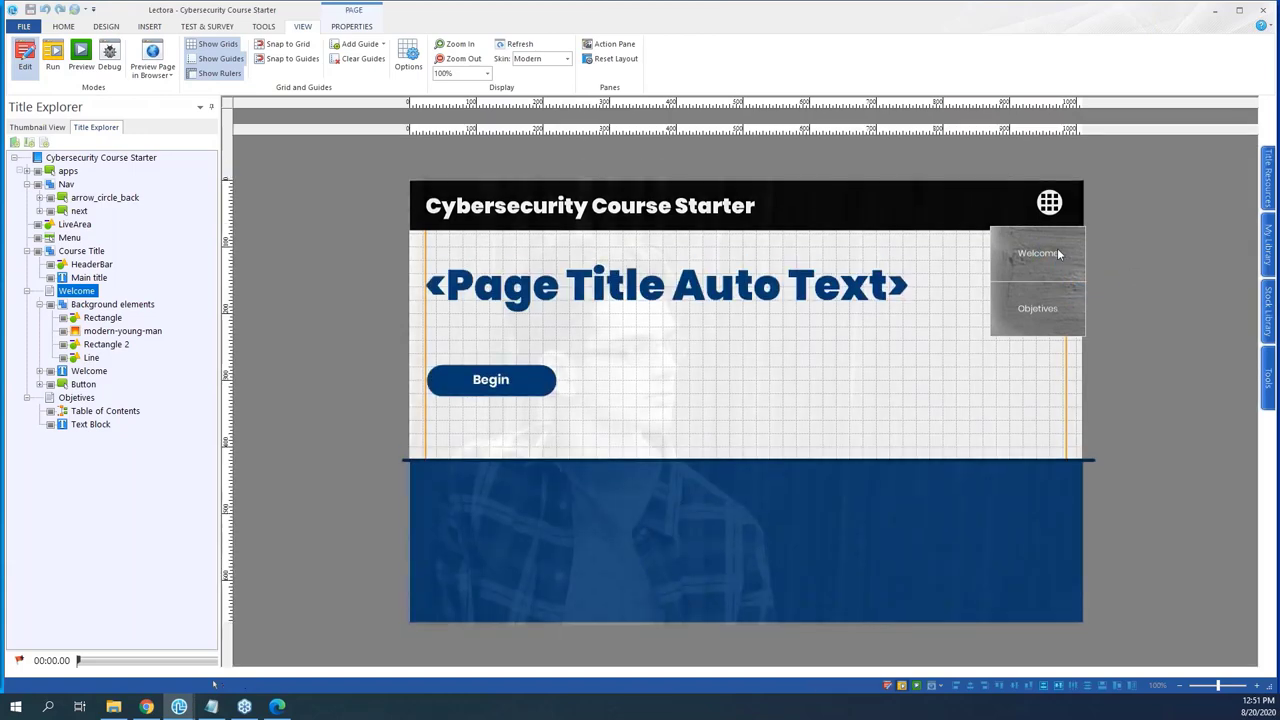
# - Lower the menu to Y 74, just under the header, and review its style, position and general property settings
pyautogui.click(1057, 249)
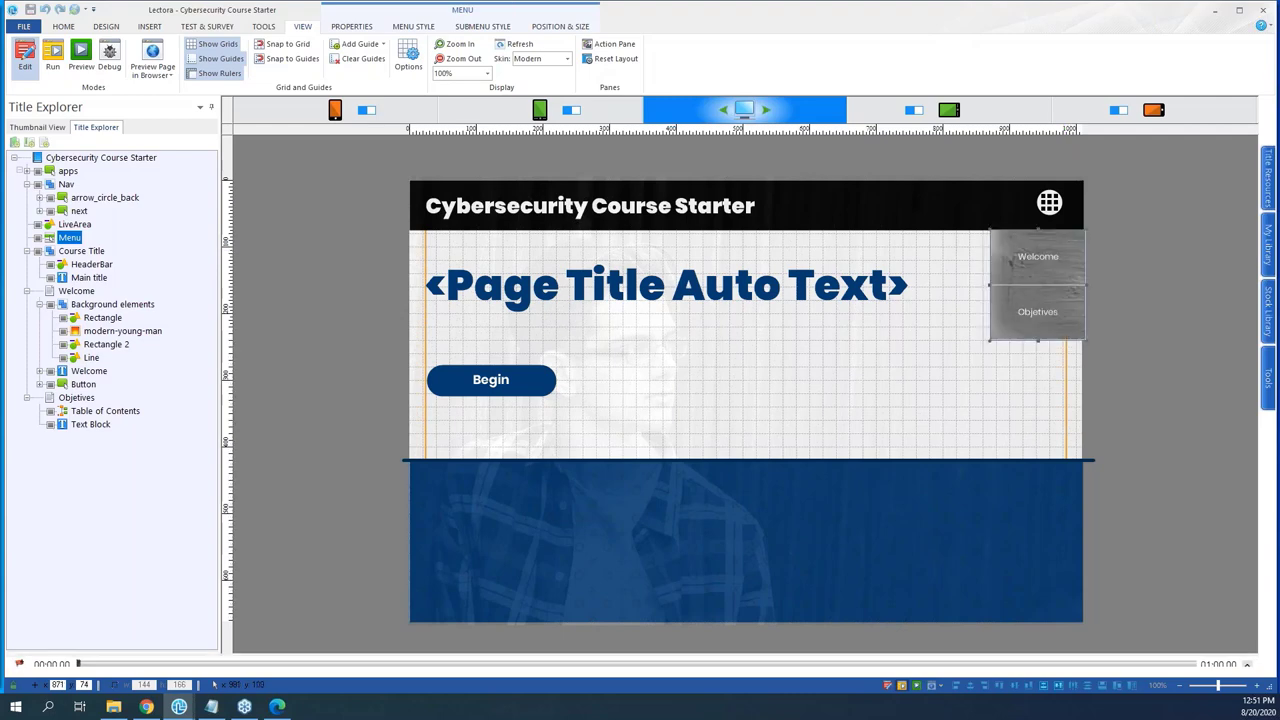
pyautogui.click(412, 27)
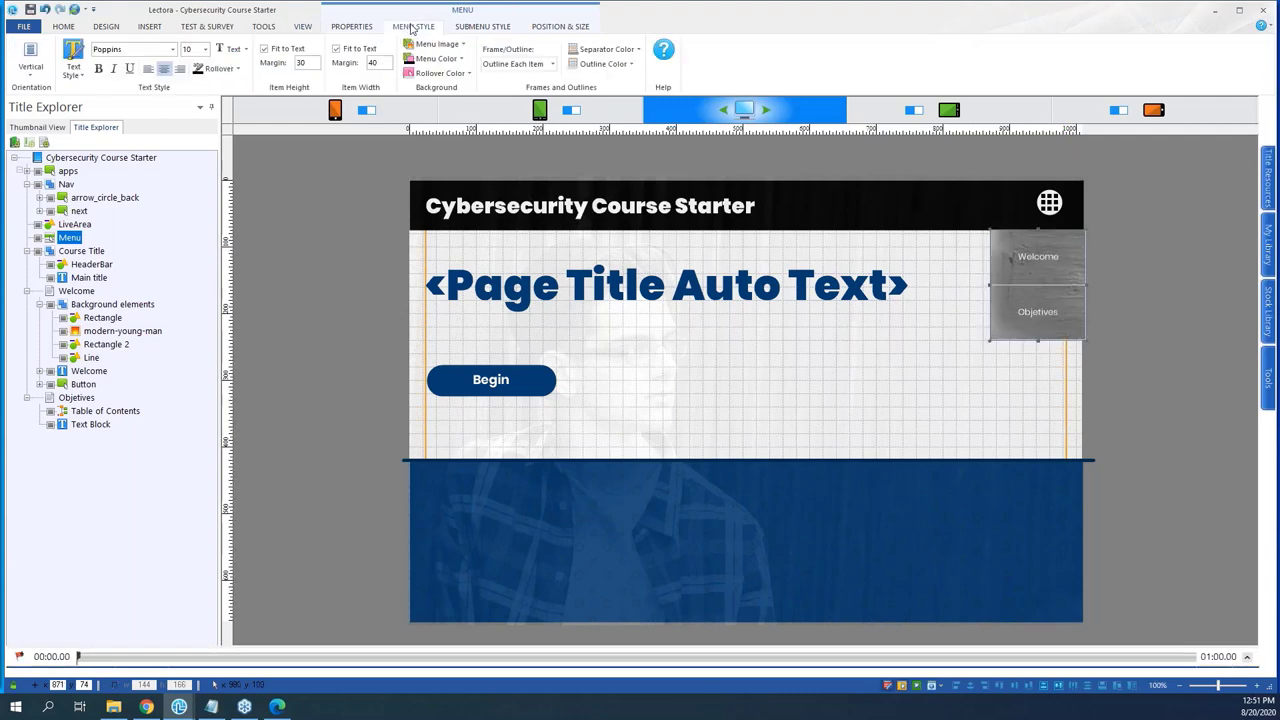
pyautogui.click(560, 27)
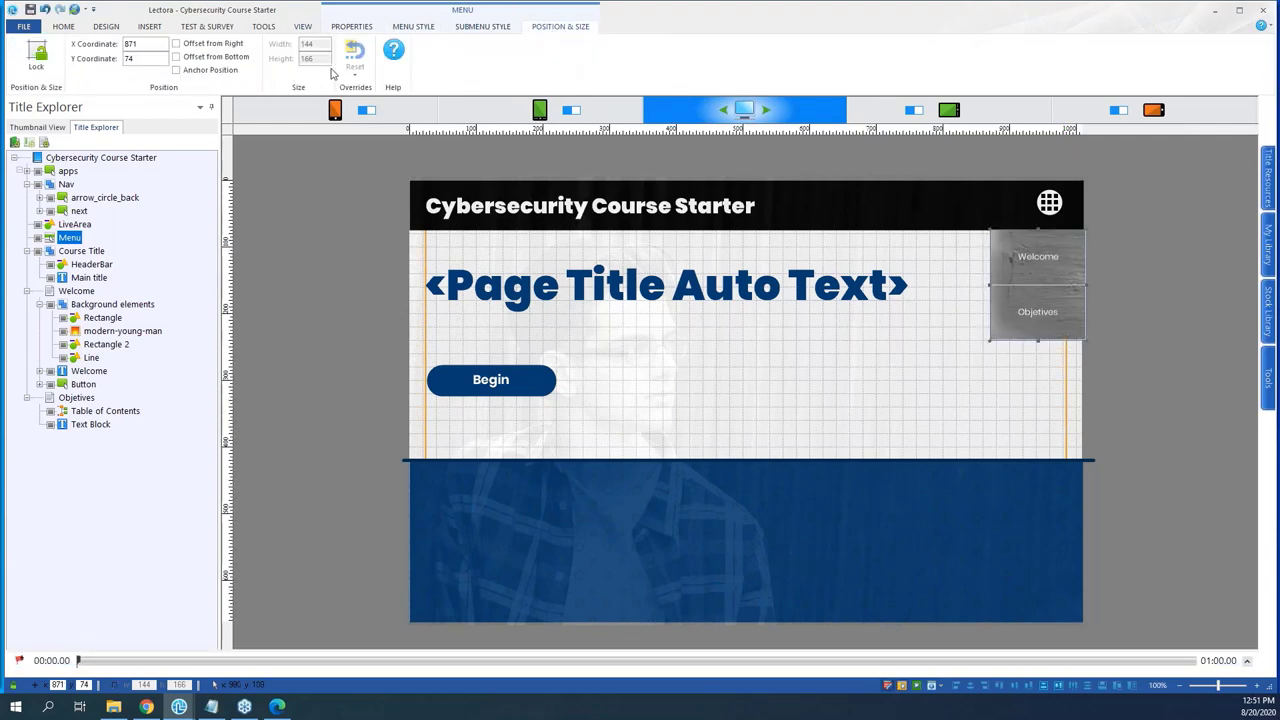
pyautogui.click(427, 31)
pyautogui.click(357, 30)
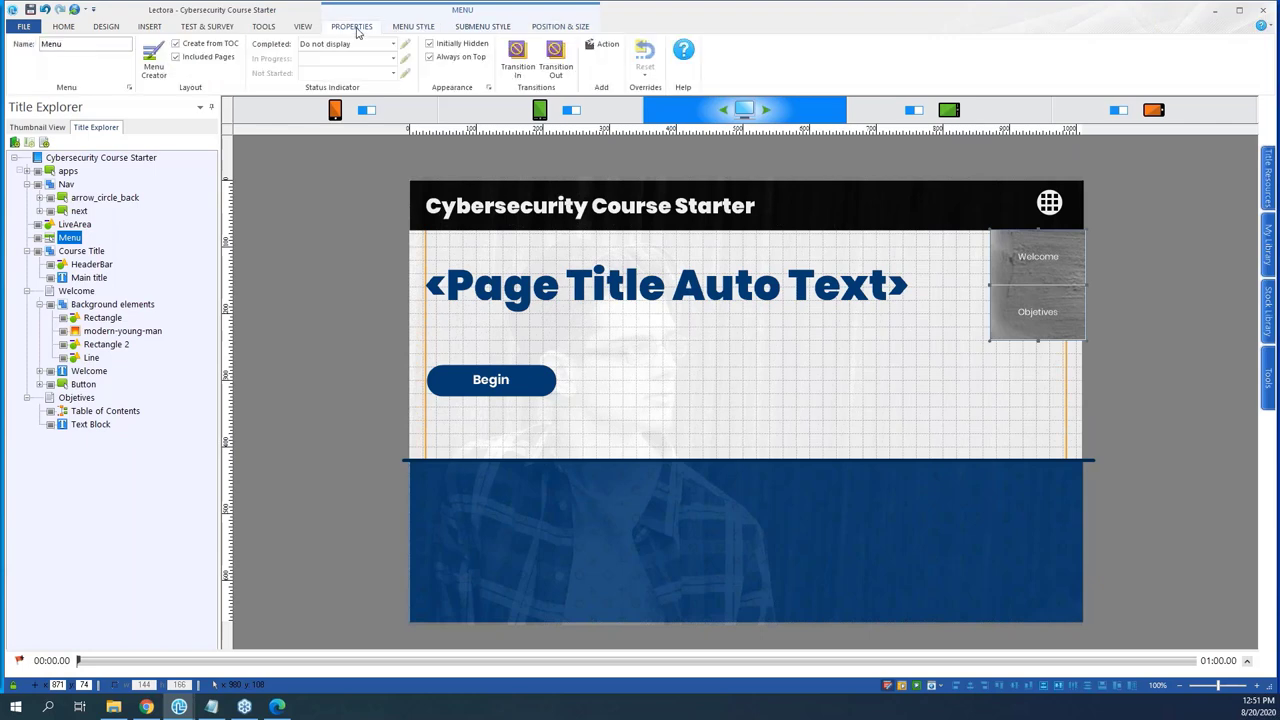
# - Shift the course-level menu slightly to about X 865, Y 76 so it sits inside the page edge
pyautogui.click(1205, 298)
pyautogui.click(1055, 257)
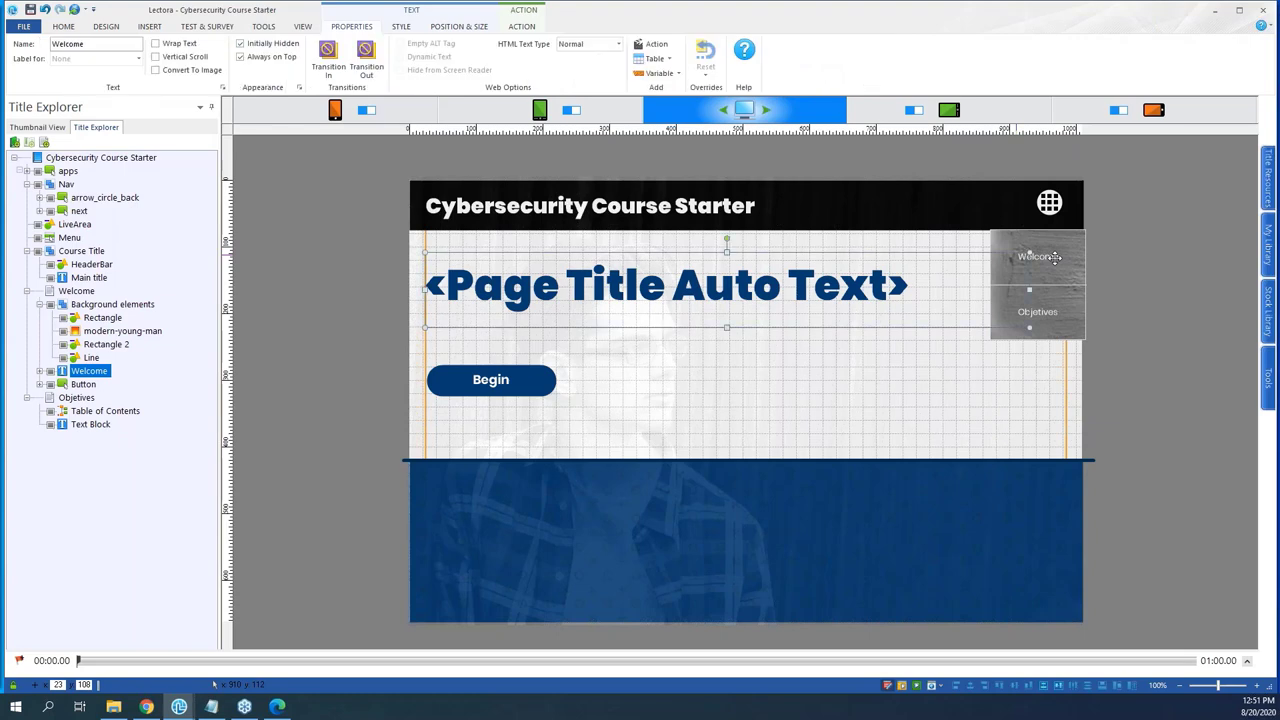
pyautogui.click(1063, 243)
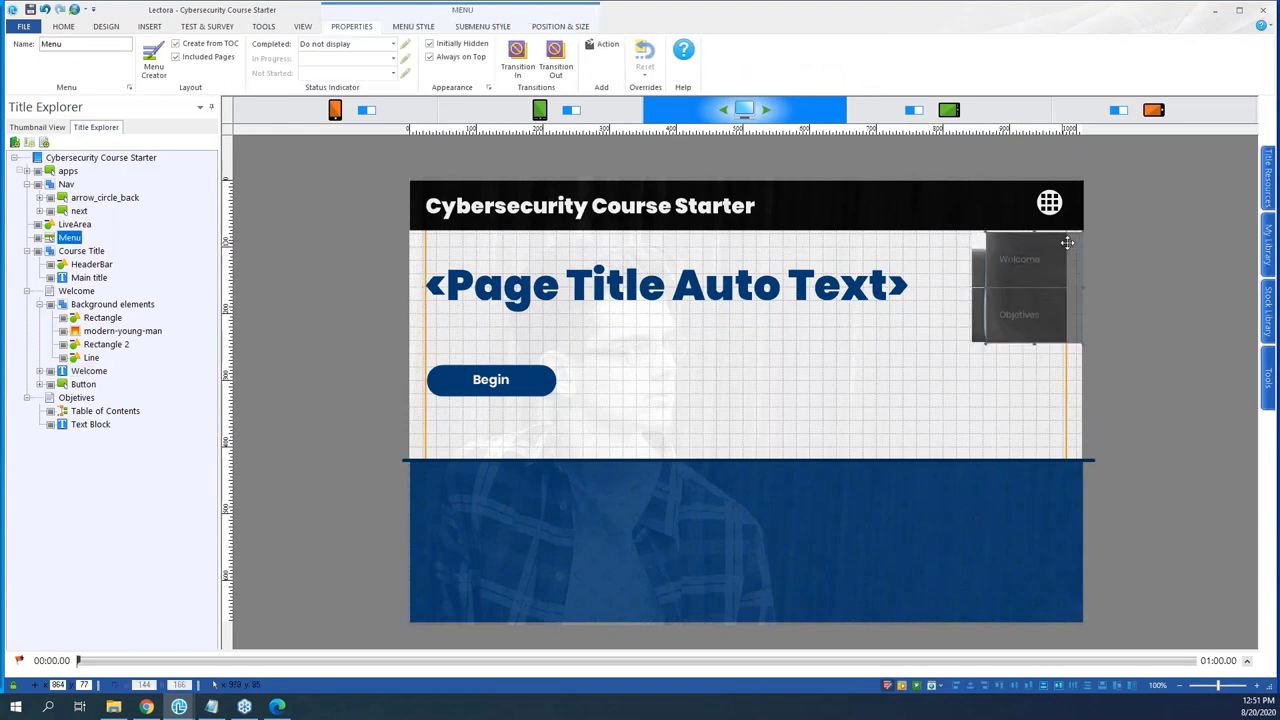
pyautogui.press('alt')
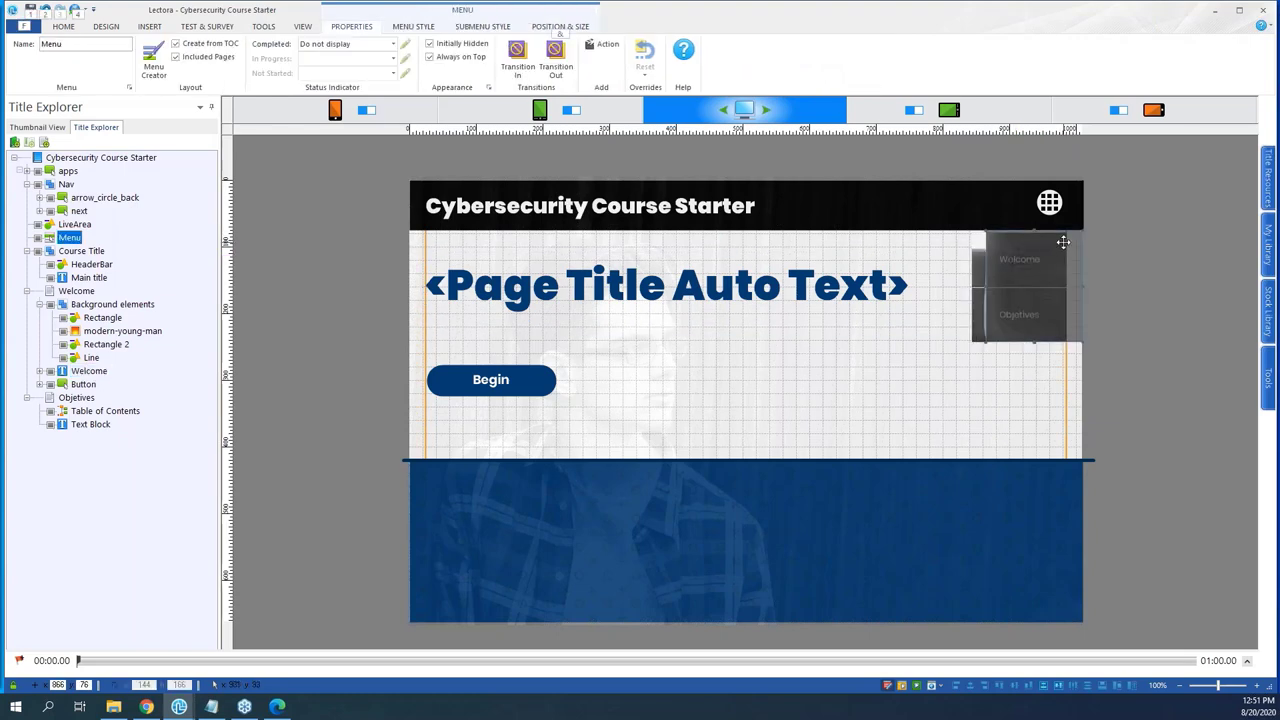
pyautogui.press('Escape')
pyautogui.click(1034, 261)
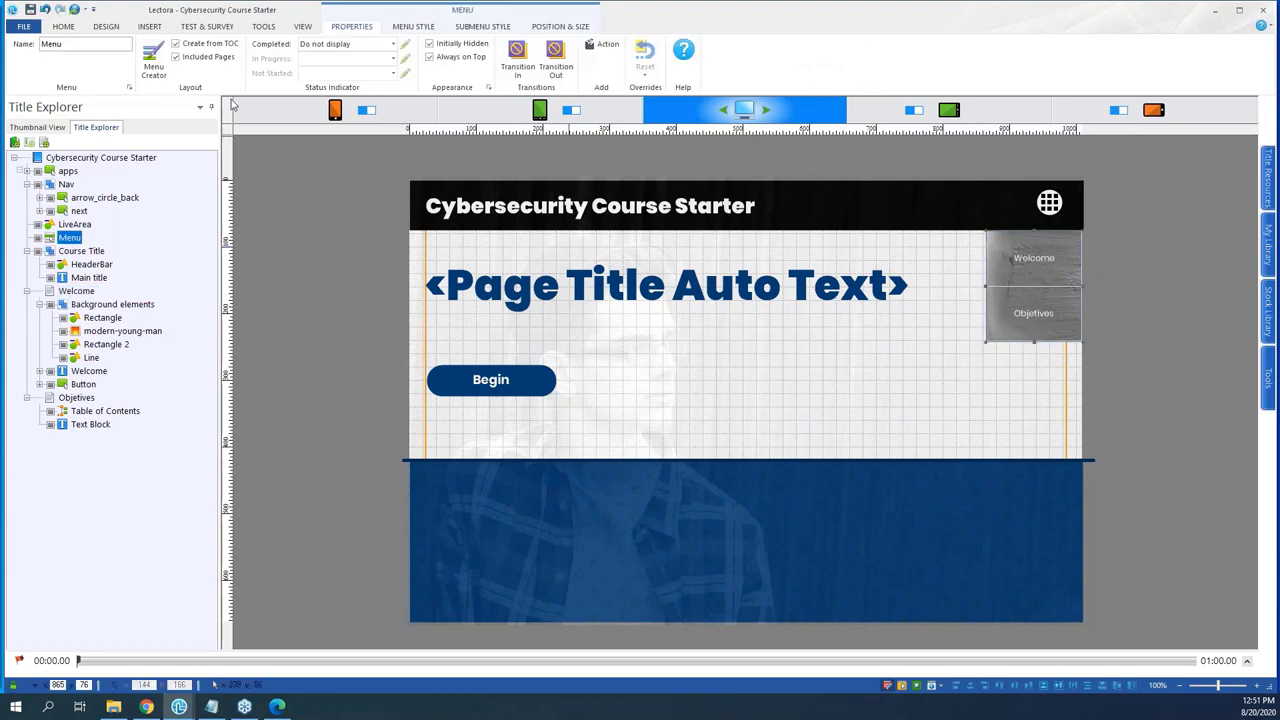
# - Insert a transparent button on the Welcome page and label it "X"
pyautogui.click(306, 27)
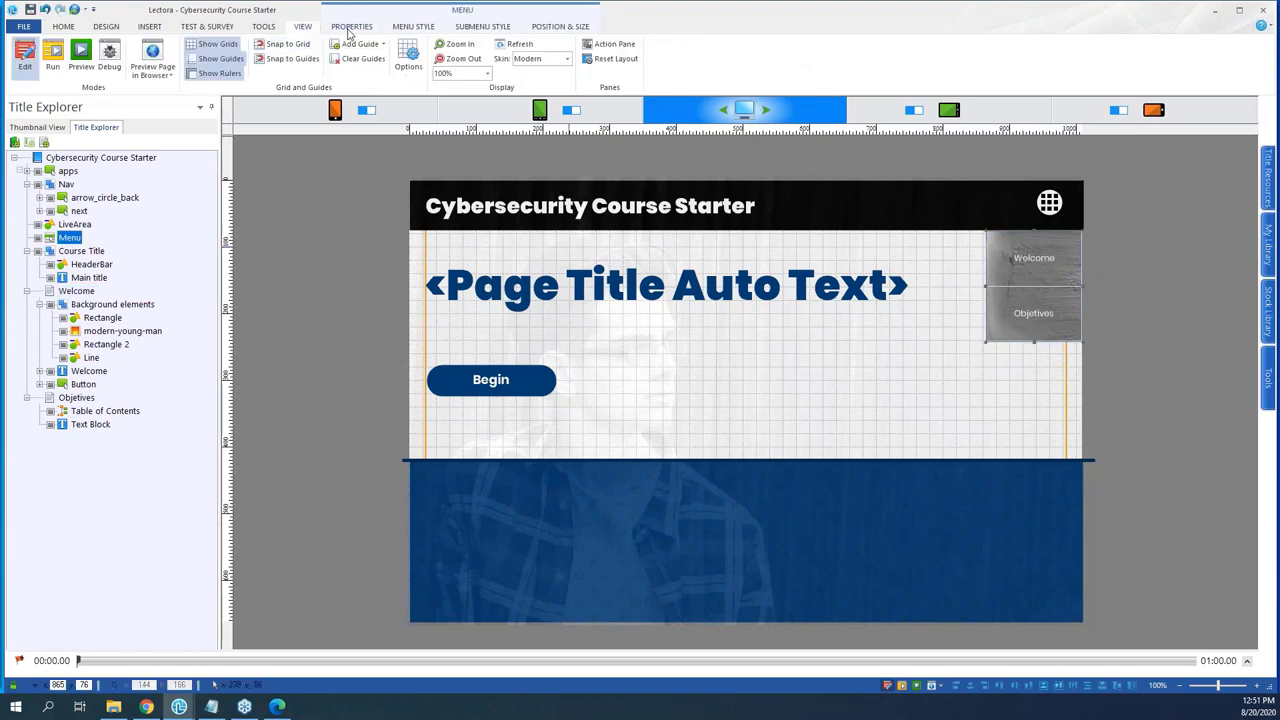
pyautogui.click(262, 27)
pyautogui.click(302, 27)
pyautogui.click(146, 28)
pyautogui.click(286, 47)
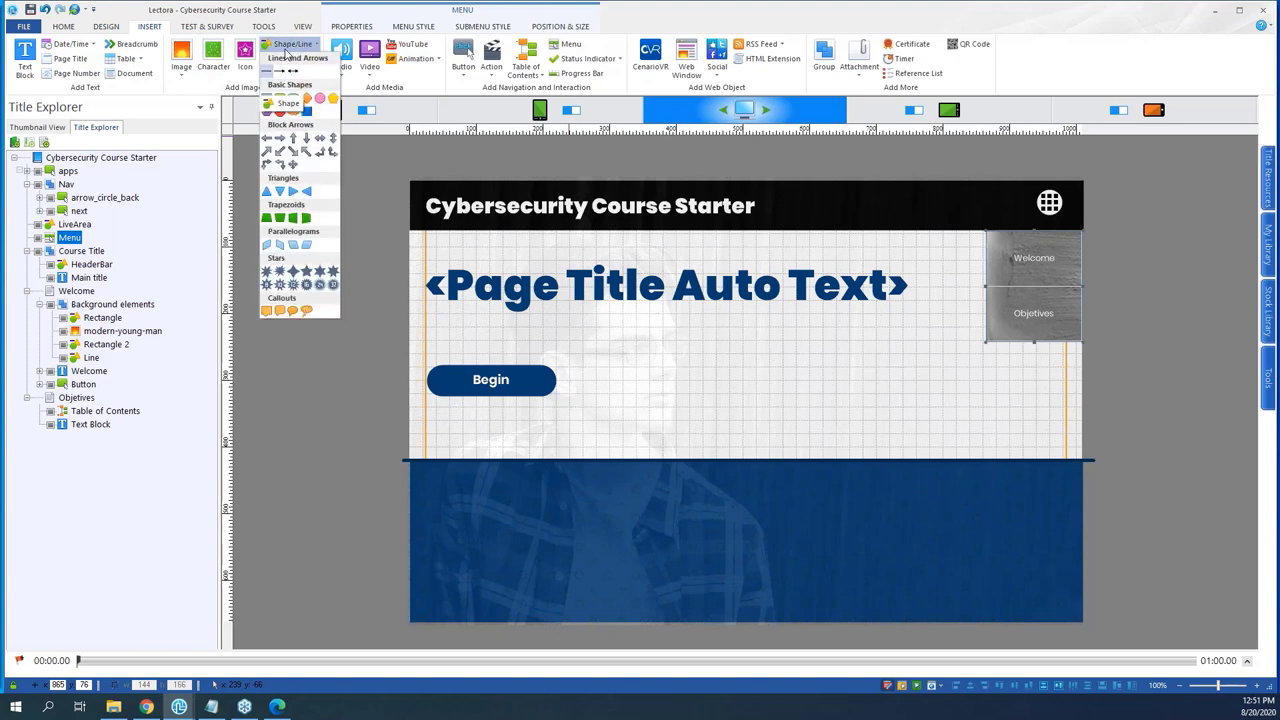
pyautogui.click(153, 31)
pyautogui.click(470, 66)
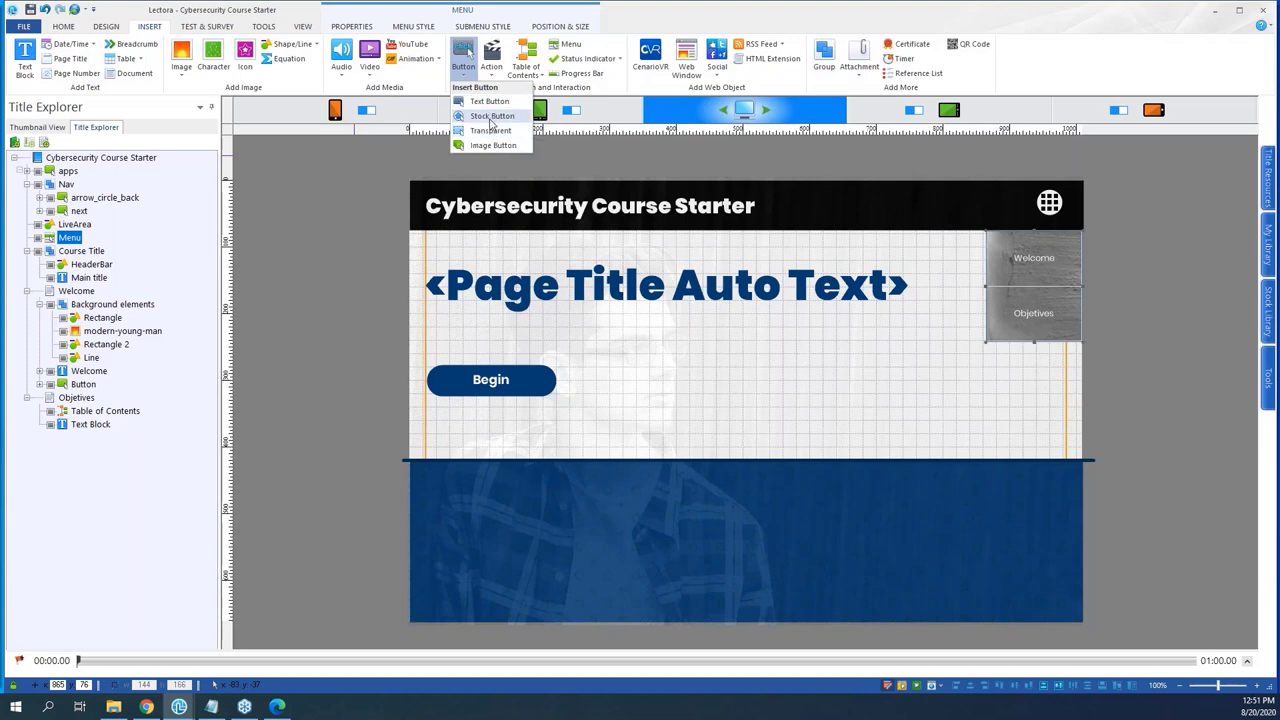
pyautogui.click(490, 131)
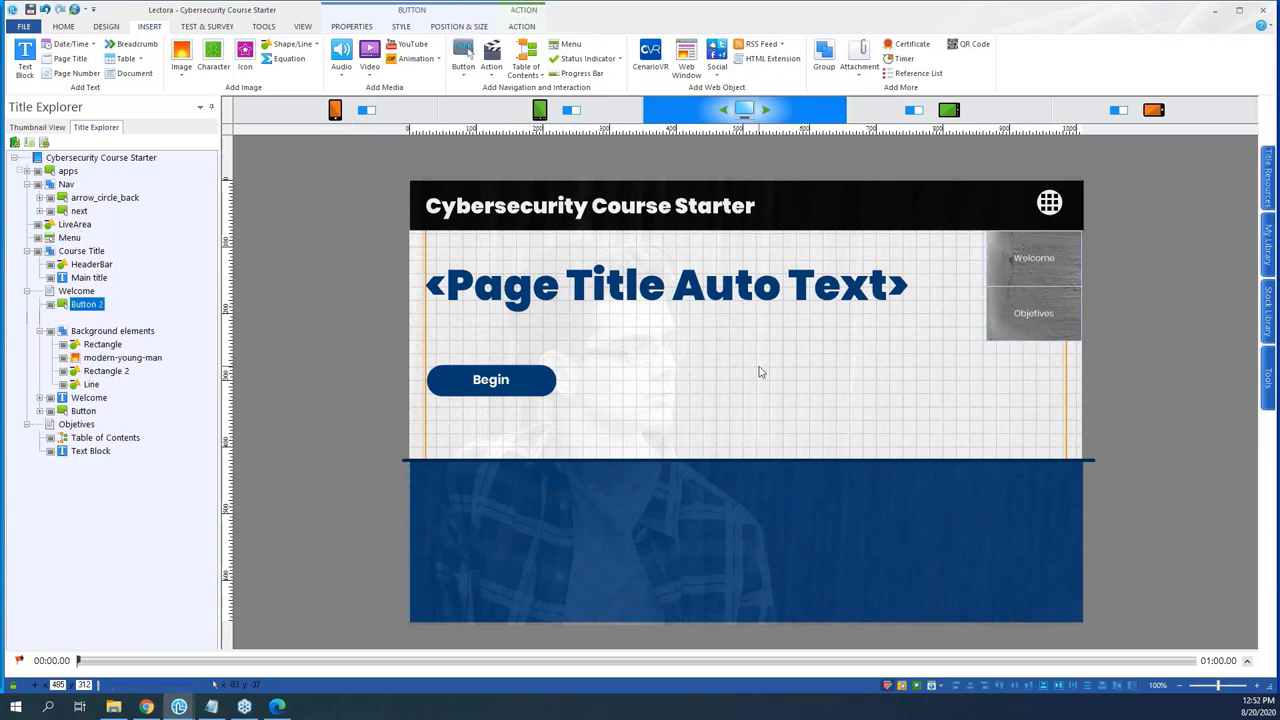
pyautogui.click(748, 400)
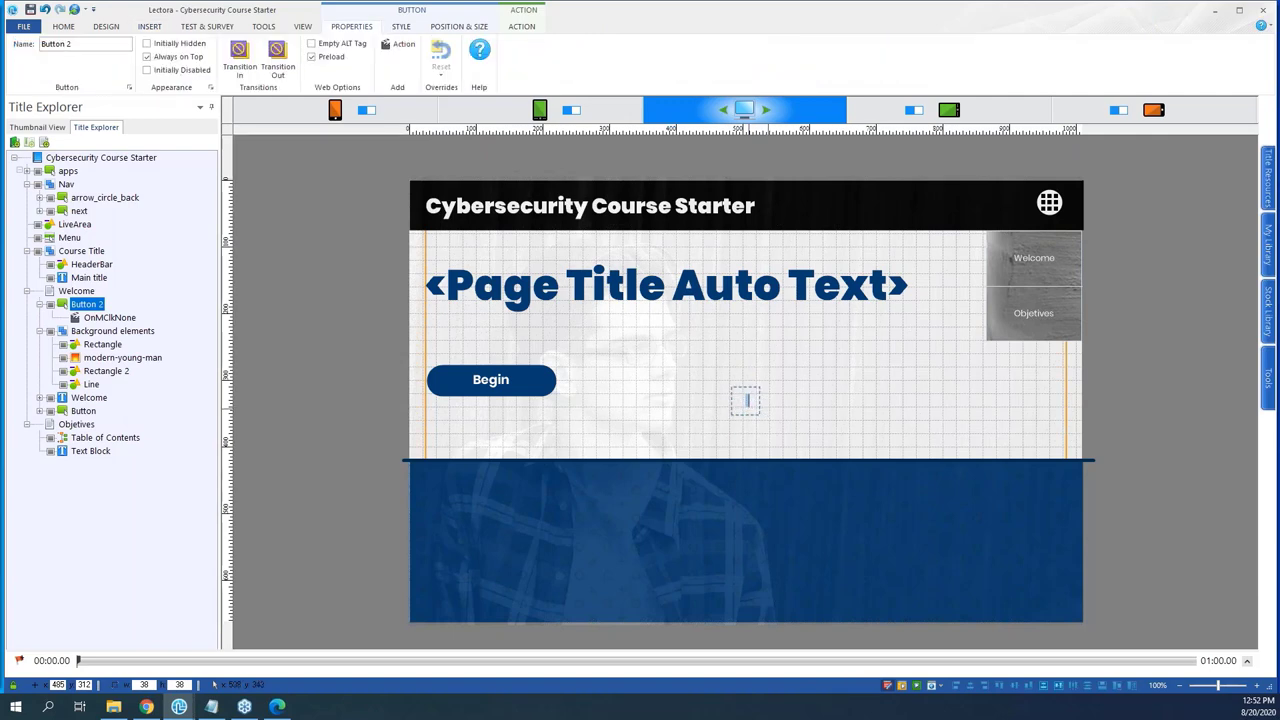
# - Apply the bold Poppins 48 text style to the X button and color its text with the saved turquoise
pyautogui.click(63, 26)
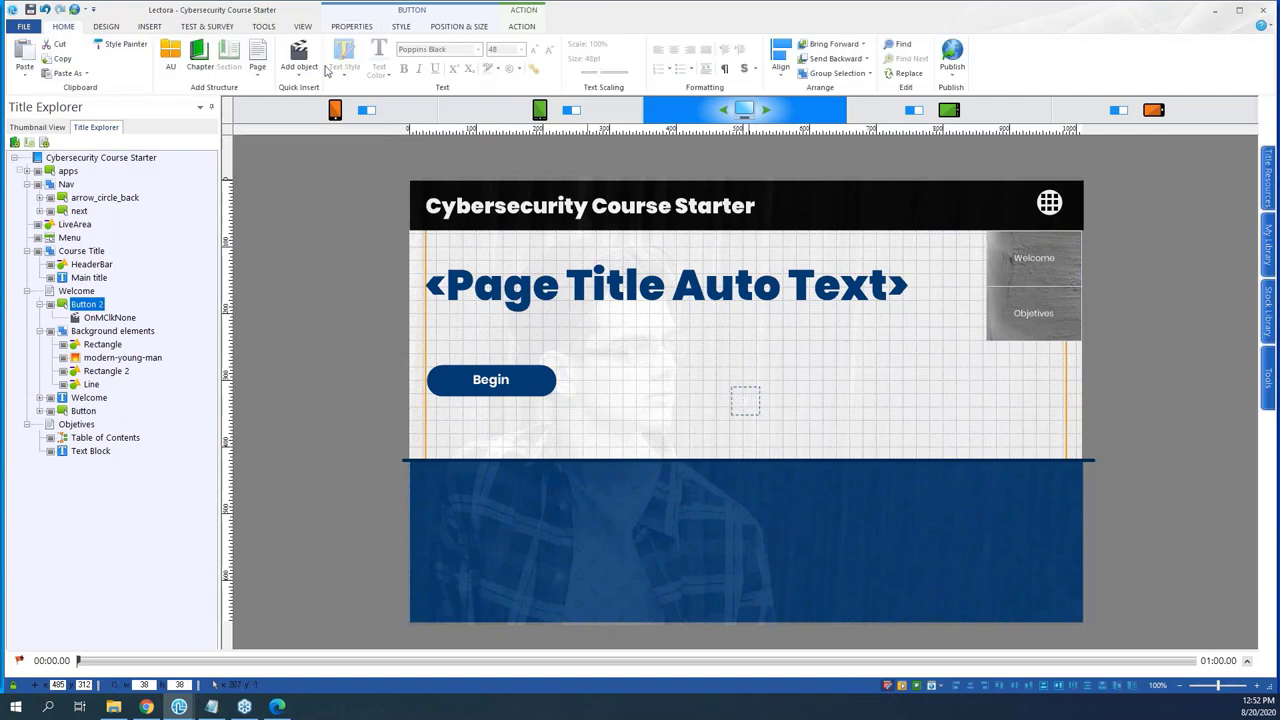
pyautogui.click(400, 26)
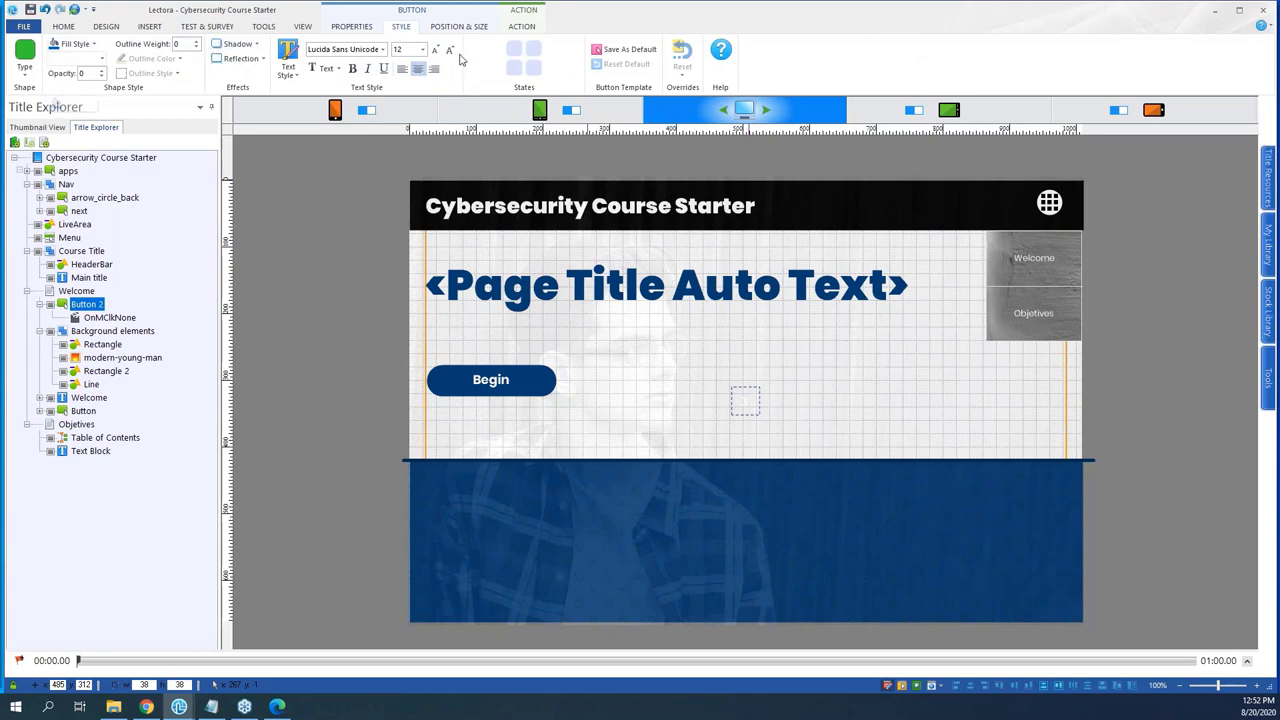
pyautogui.click(288, 58)
pyautogui.click(320, 107)
pyautogui.click(328, 68)
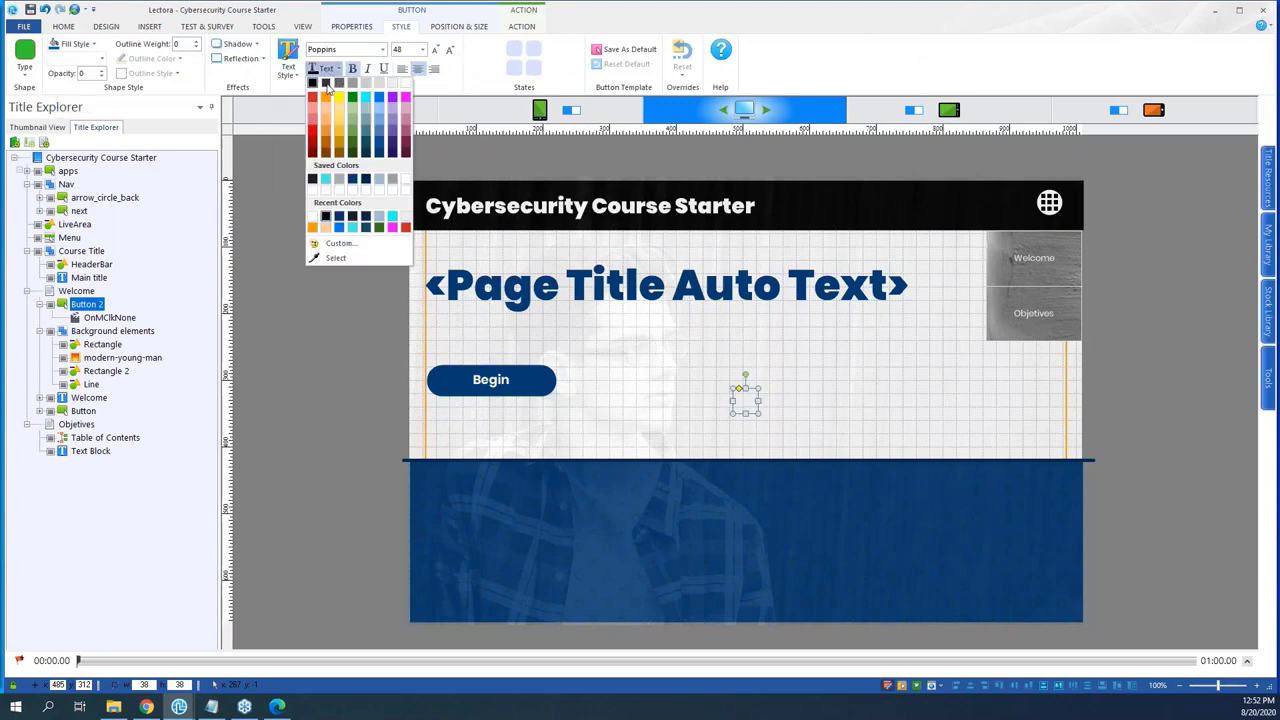
pyautogui.click(339, 83)
pyautogui.click(336, 68)
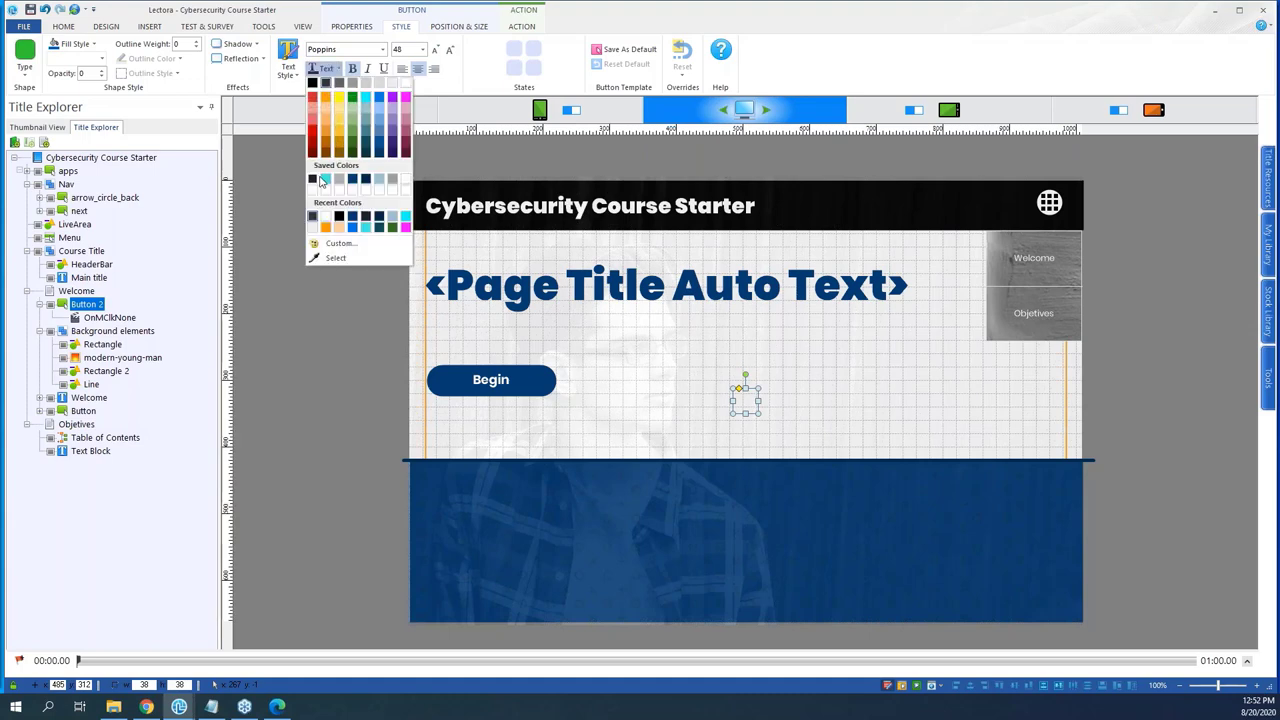
pyautogui.click(323, 179)
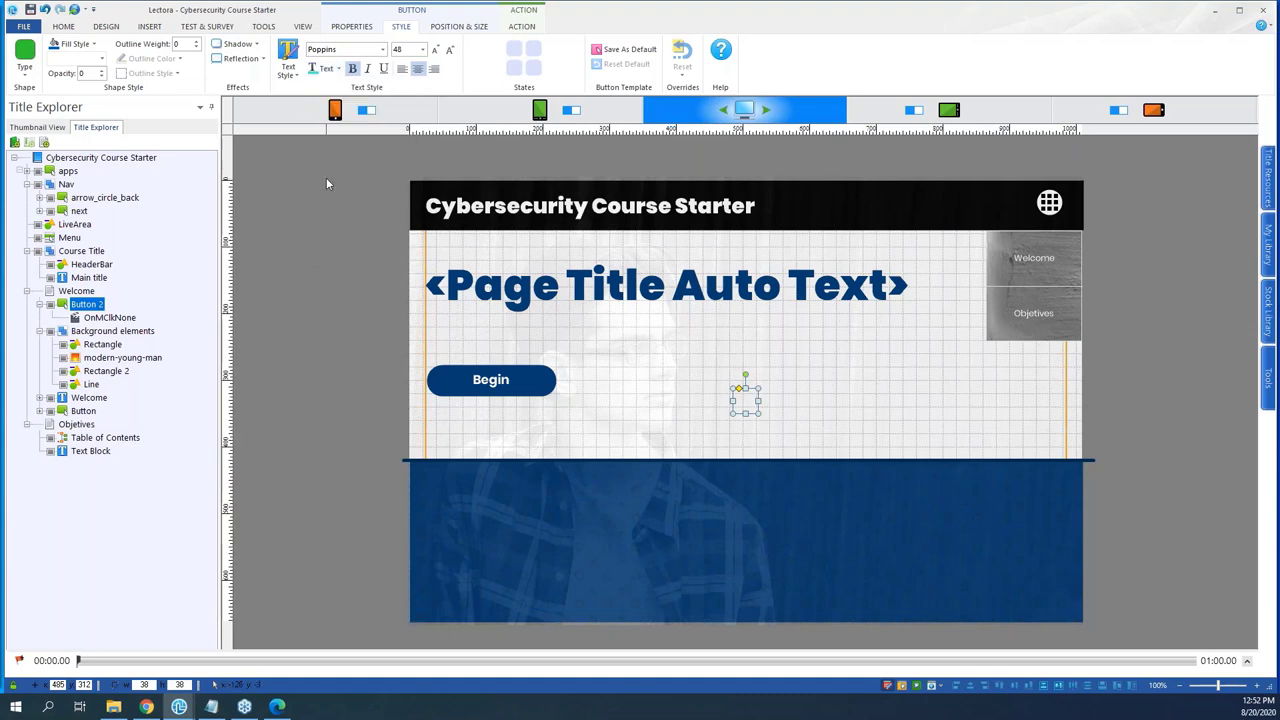
pyautogui.doubleClick(745, 400)
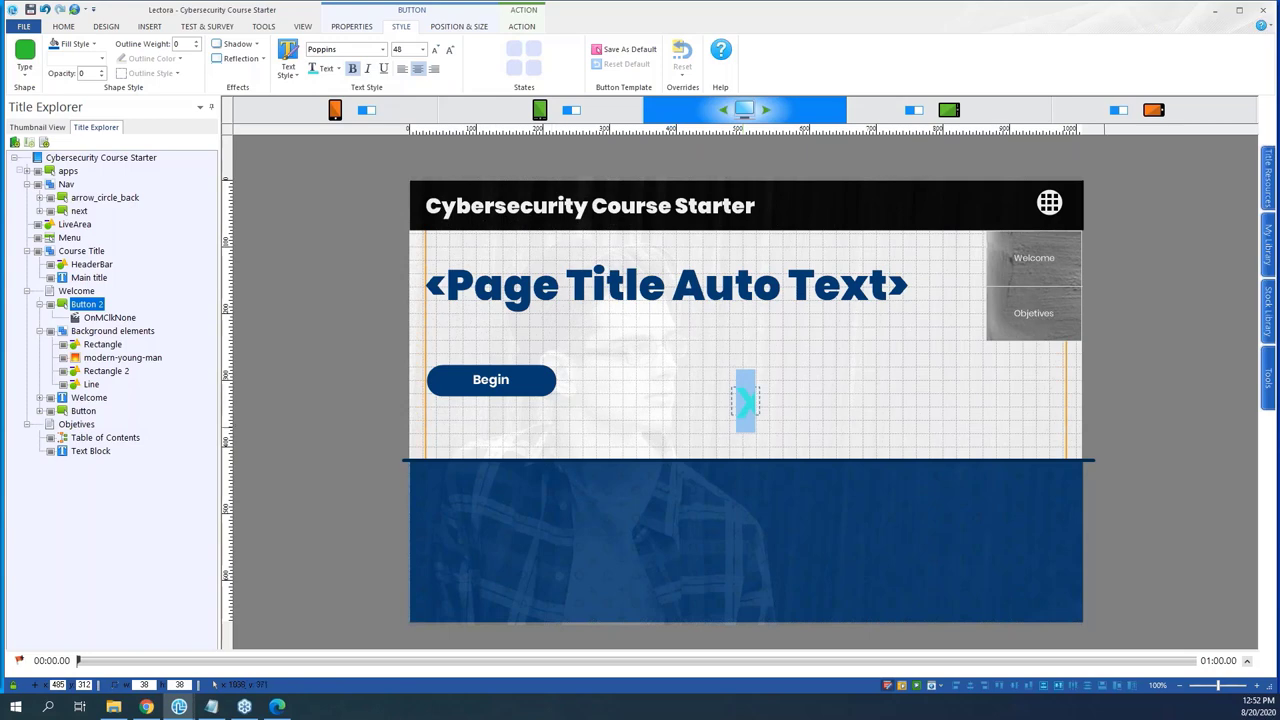
pyautogui.click(1111, 411)
# - Enlarge the X button to about 87 by 77, set its opacity to 100, and move it beside the menu
pyautogui.click(745, 400)
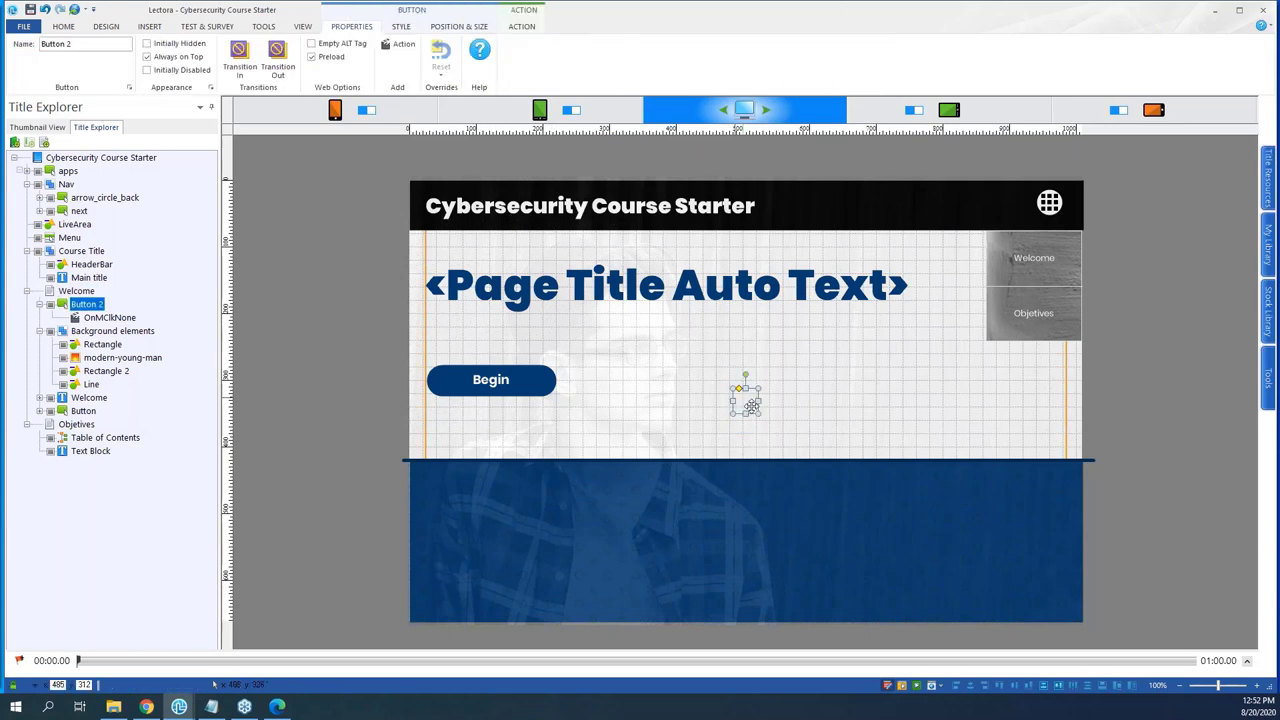
pyautogui.moveTo(759, 413); pyautogui.dragTo(791, 439)
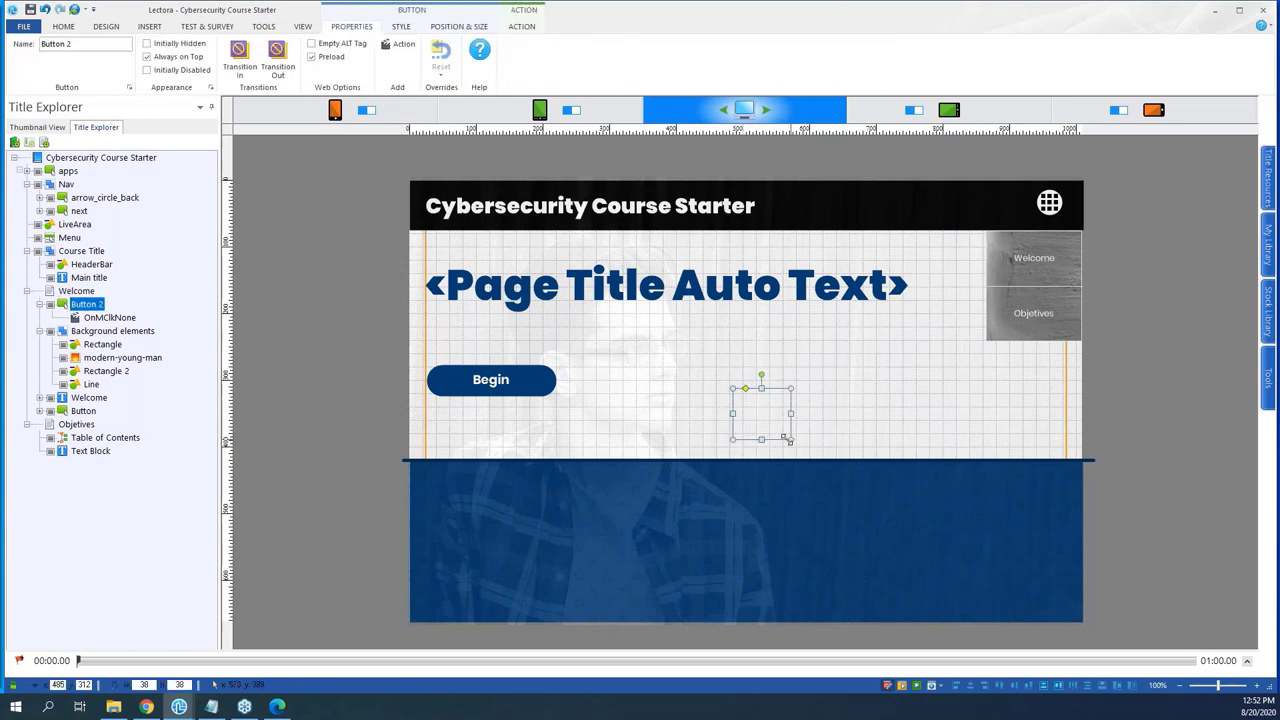
pyautogui.click(400, 26)
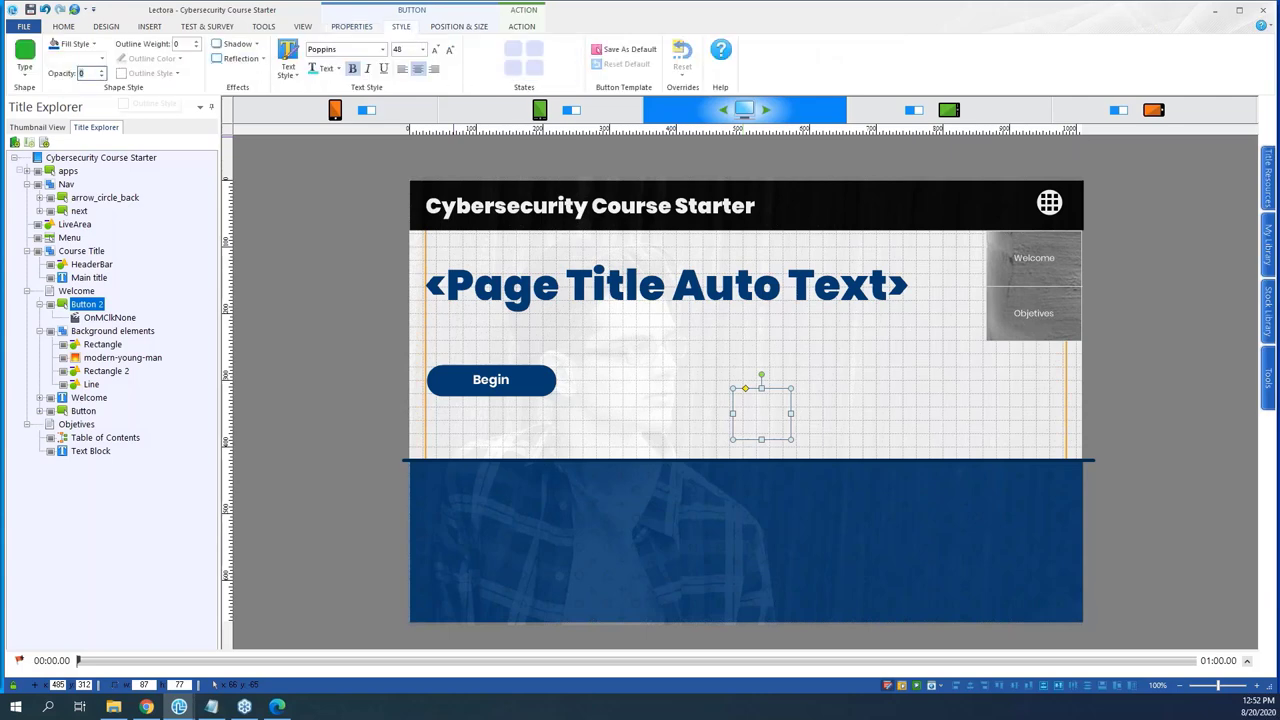
pyautogui.write('100')
pyautogui.press('Return')
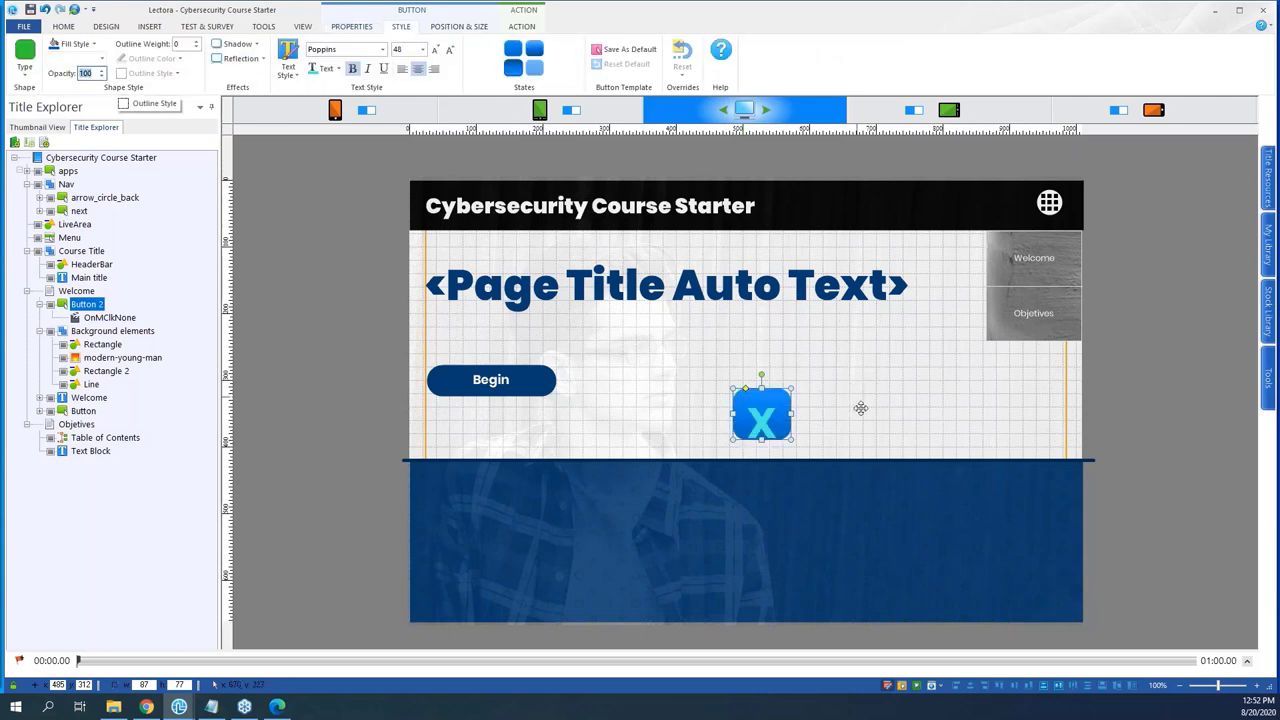
pyautogui.moveTo(780, 418); pyautogui.dragTo(950, 247)
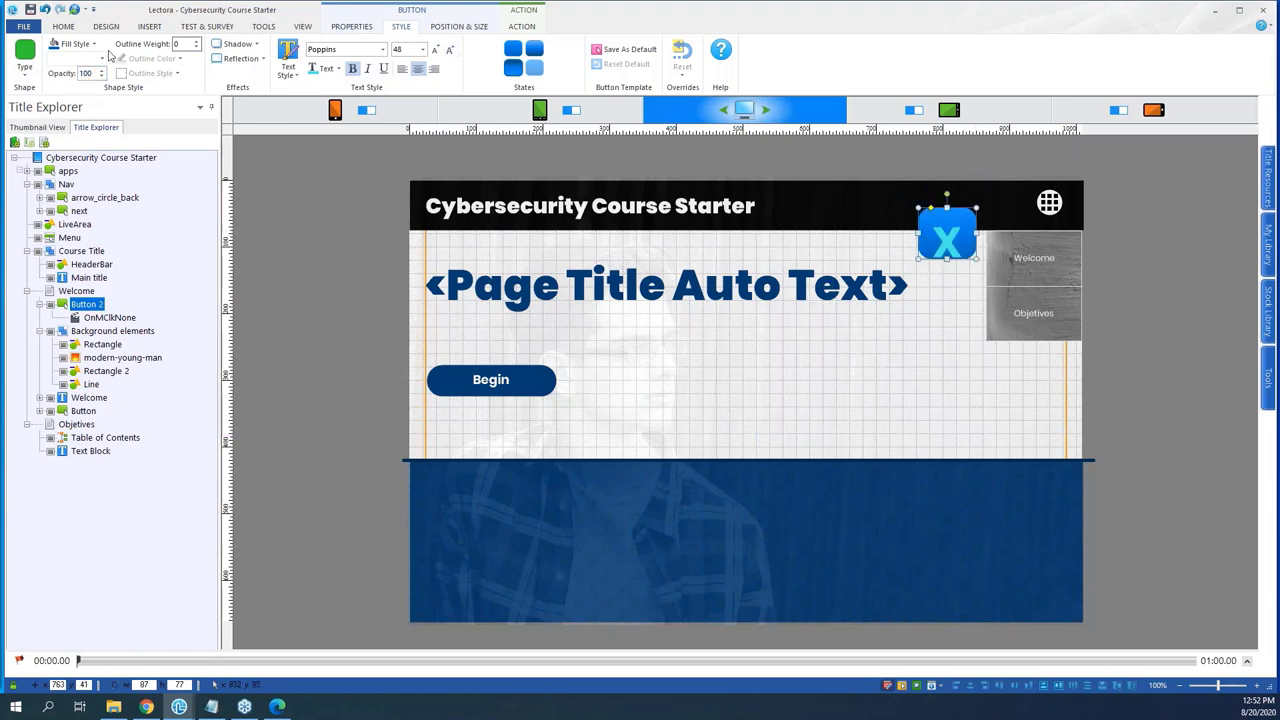
# - Give the X button a transparent fill, set its text size to 22, and recolor the text near-black
pyautogui.click(75, 44)
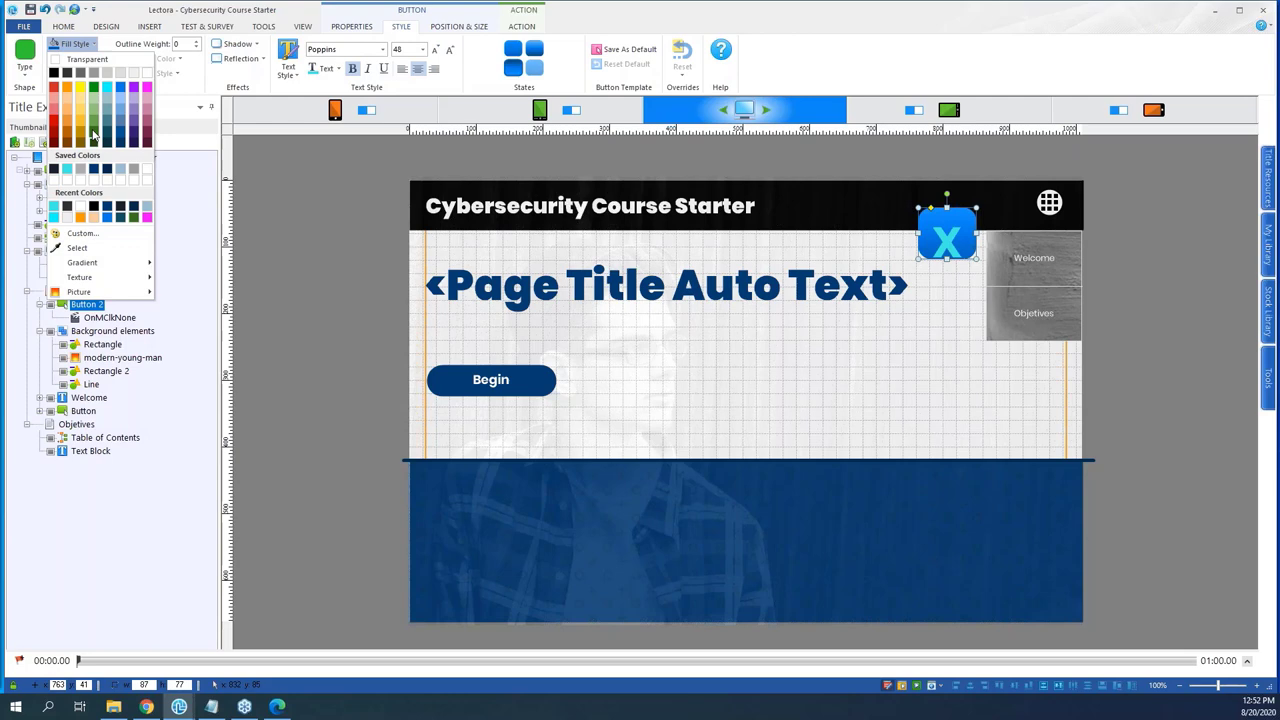
pyautogui.click(95, 60)
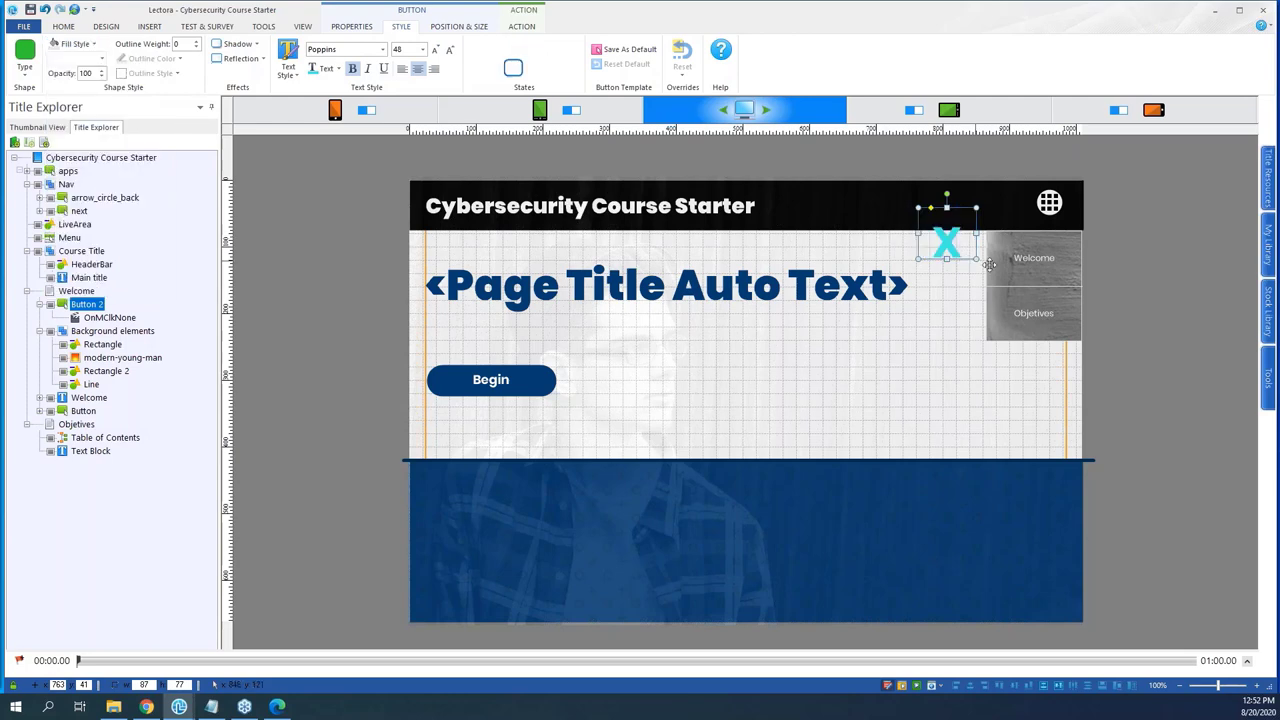
pyautogui.click(422, 49)
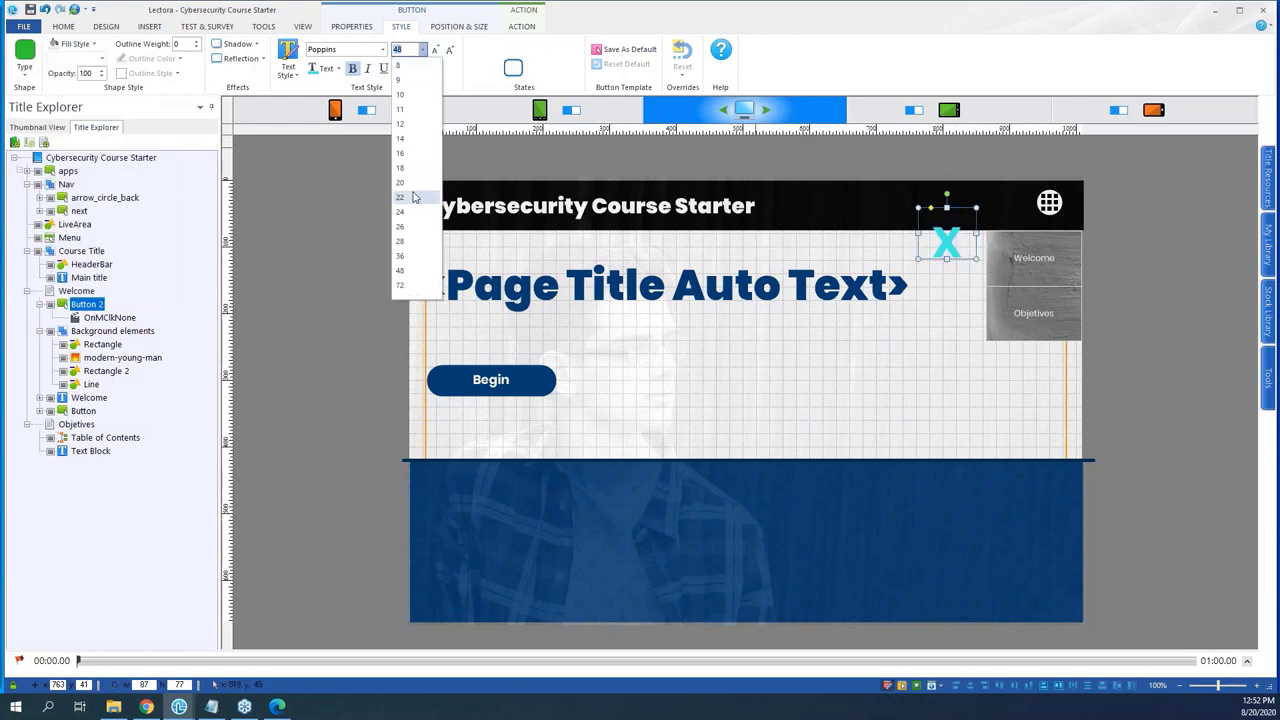
pyautogui.click(415, 197)
pyautogui.click(322, 68)
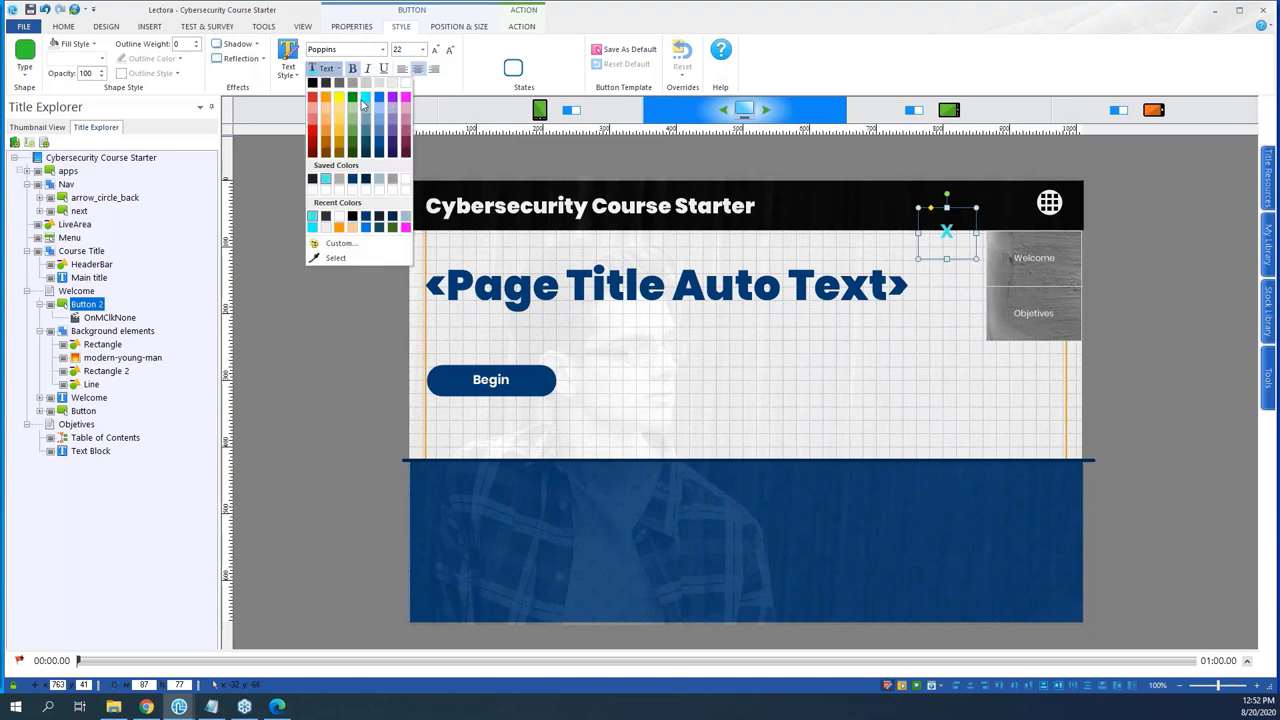
pyautogui.click(325, 82)
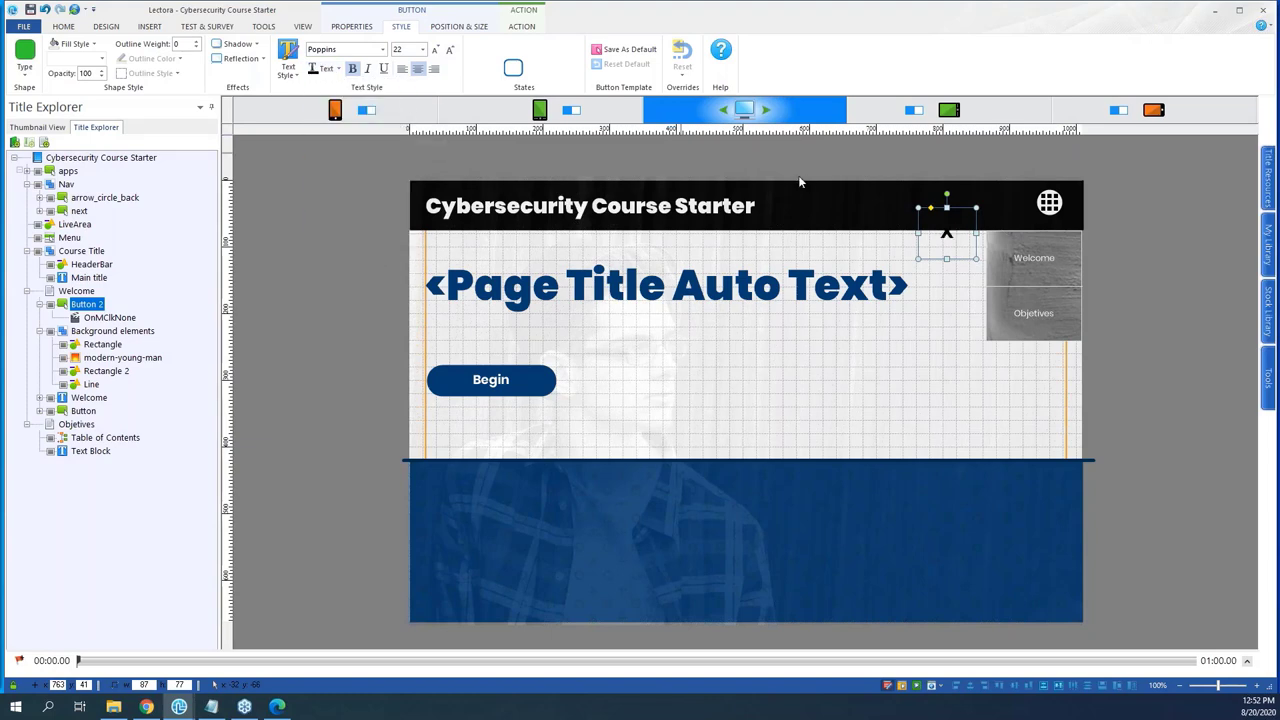
# - Position the X button below the header next to the menu's Welcome item, at about X 795, Y 70
pyautogui.moveTo(953, 240)
pyautogui.mouseDown()
pyautogui.moveTo(973, 261)
pyautogui.moveTo(968, 251)
pyautogui.mouseUp()
pyautogui.press('alt')
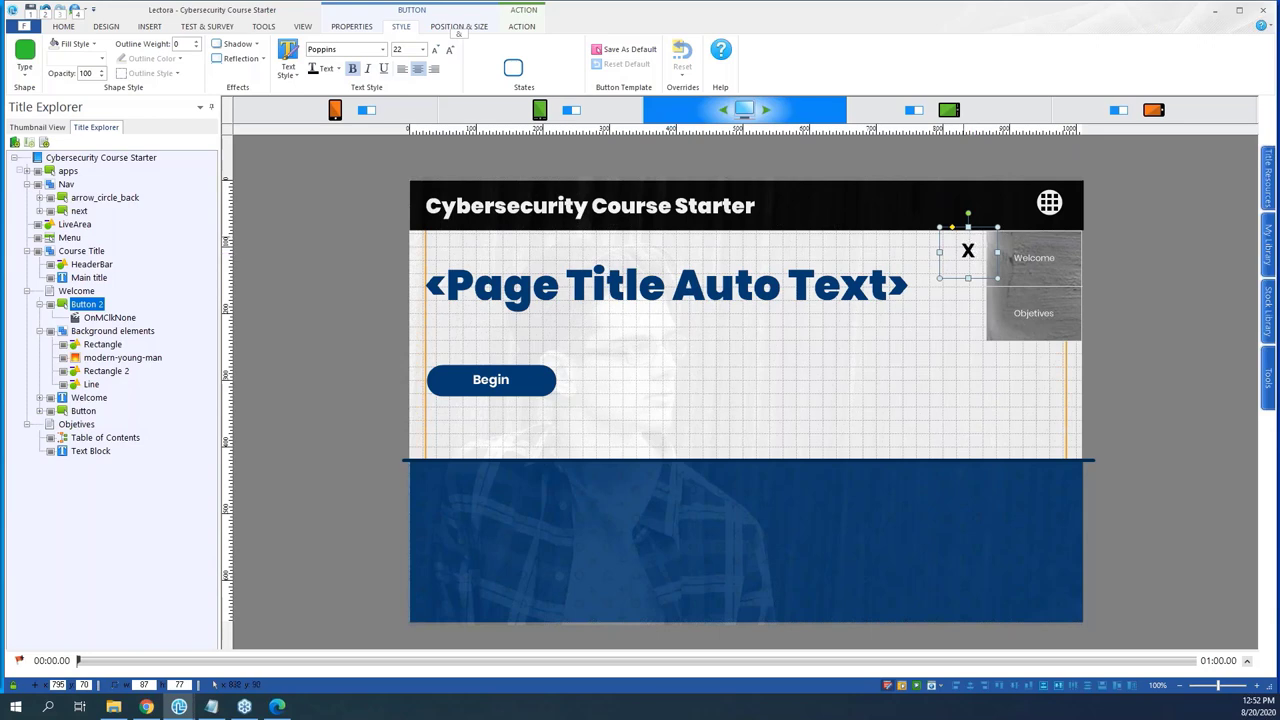
pyautogui.press('alt')
# - Set the X button's mouse-click action to Hide with Menu as its target
pyautogui.click(107, 316)
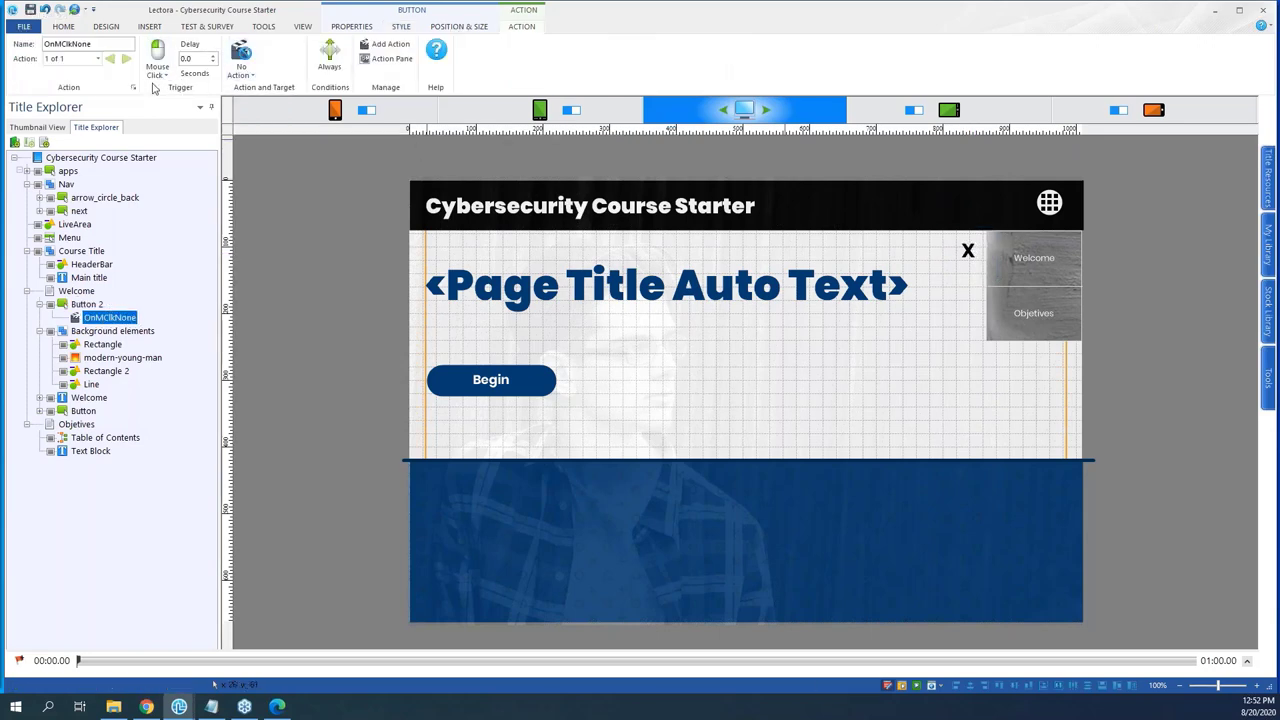
pyautogui.click(242, 75)
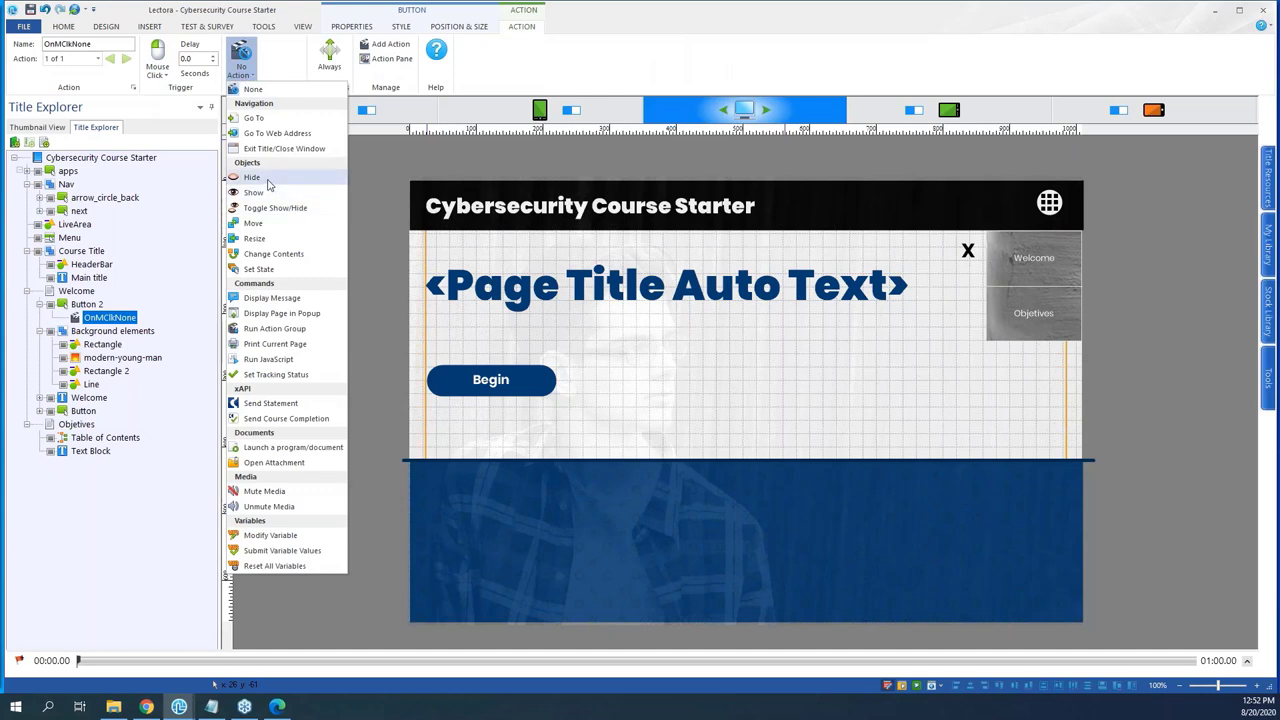
pyautogui.click(252, 177)
pyautogui.click(337, 44)
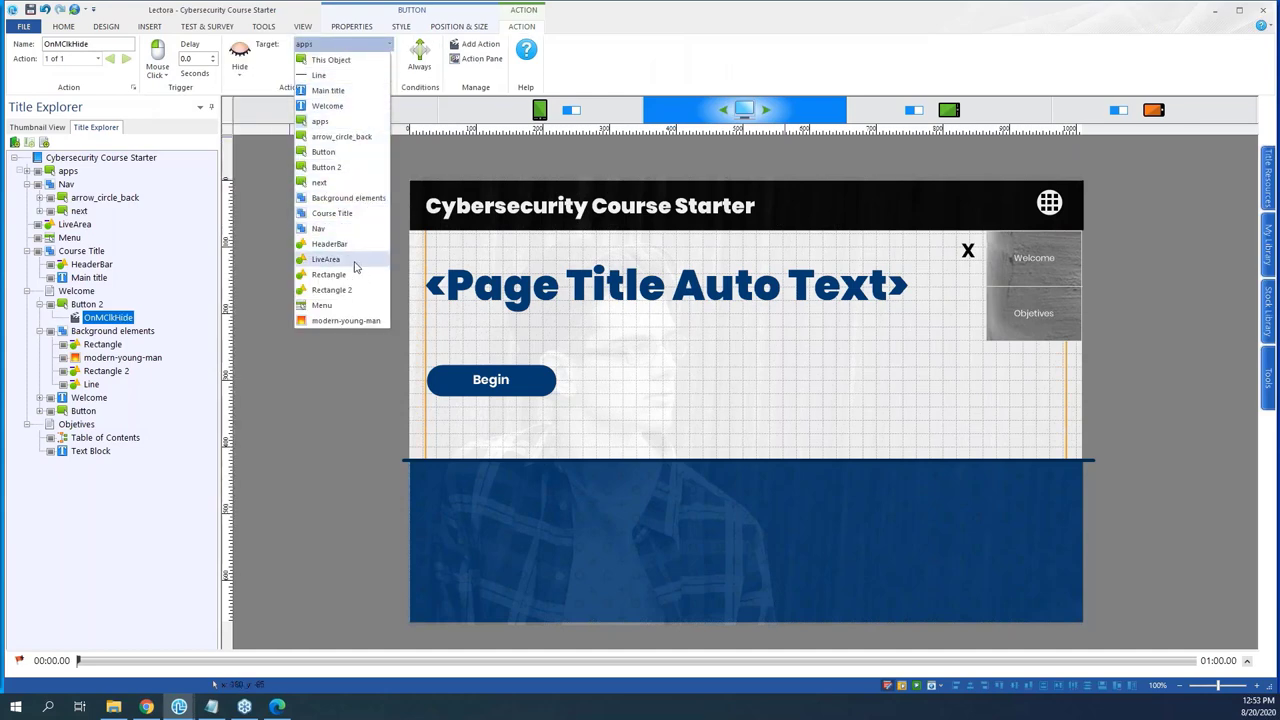
pyautogui.click(356, 306)
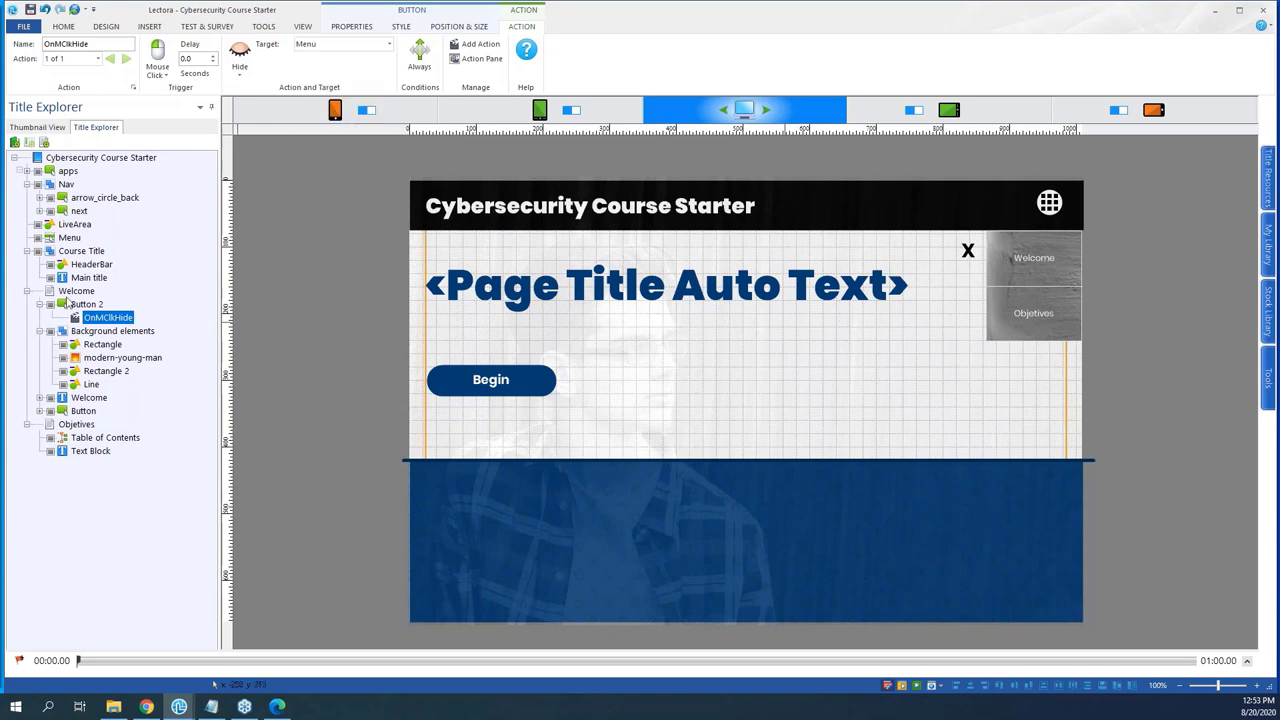
# - Move the X button from the Welcome page to the course level and reorder it below Menu in the title structure
pyautogui.click(40, 305)
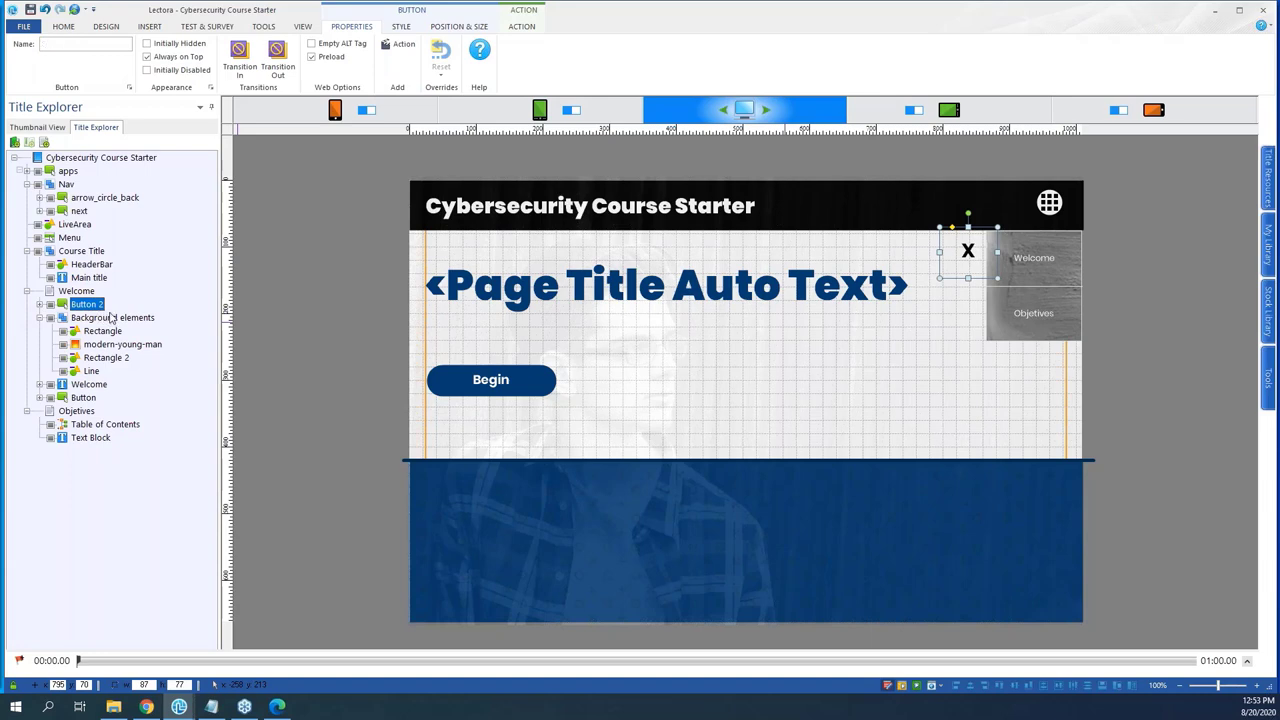
pyautogui.press('Delete')
pyautogui.click(93, 158)
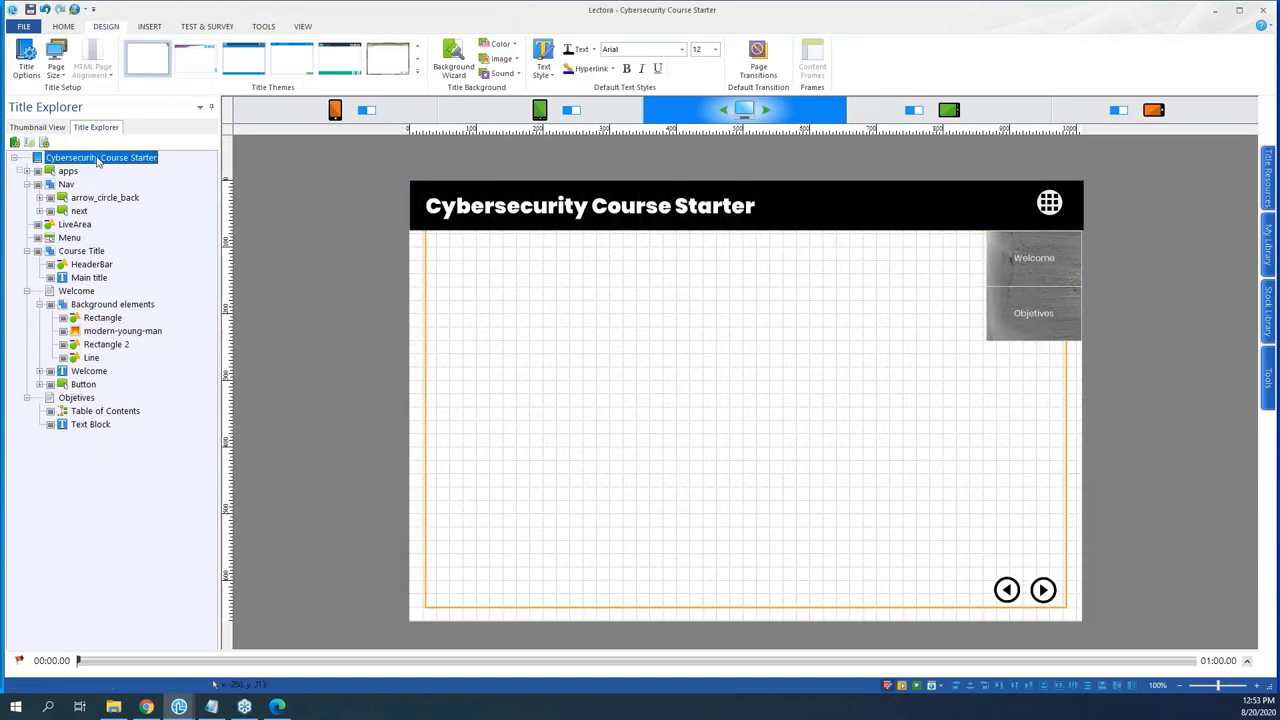
pyautogui.hotkey('ctrl', 'v')
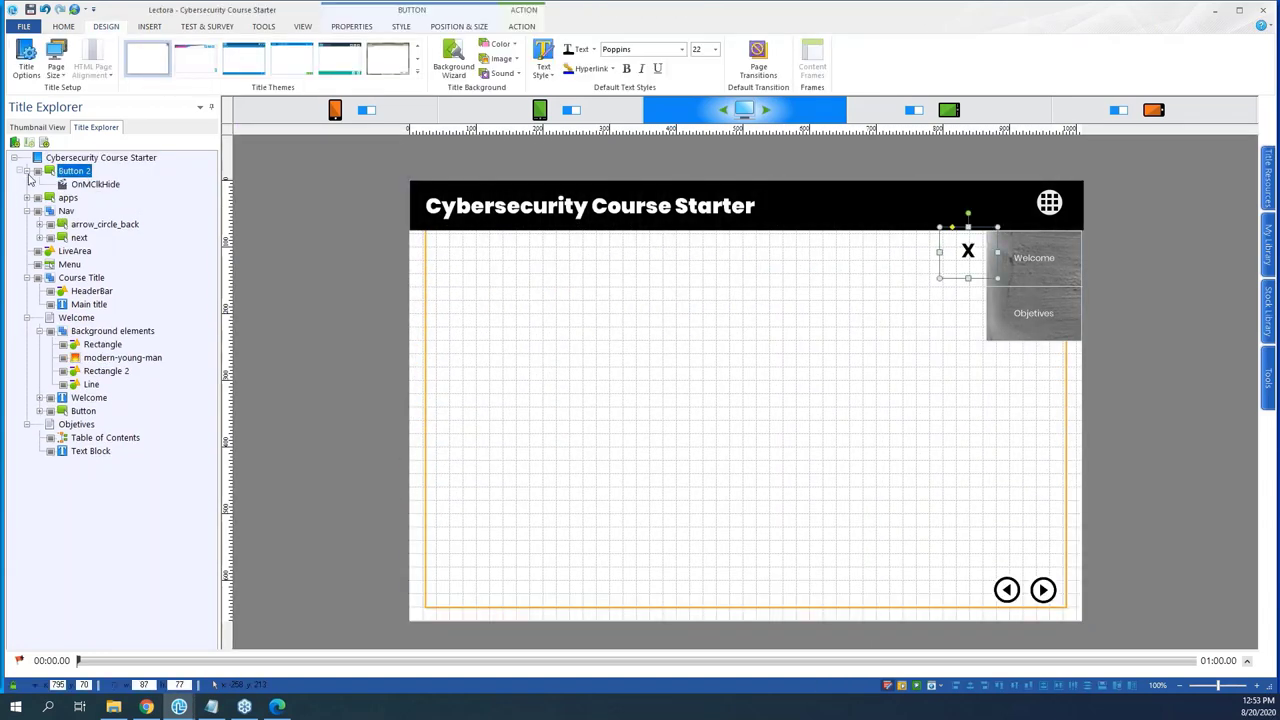
pyautogui.click(28, 172)
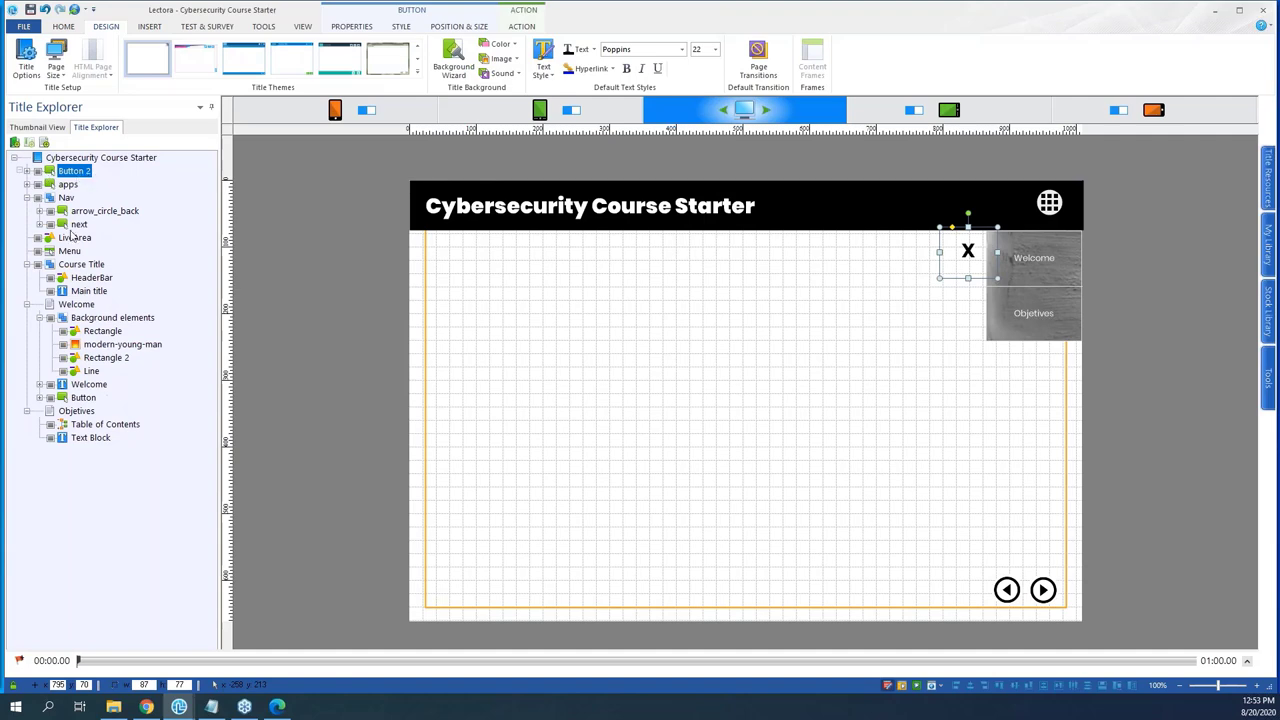
pyautogui.moveTo(76, 180); pyautogui.dragTo(80, 257)
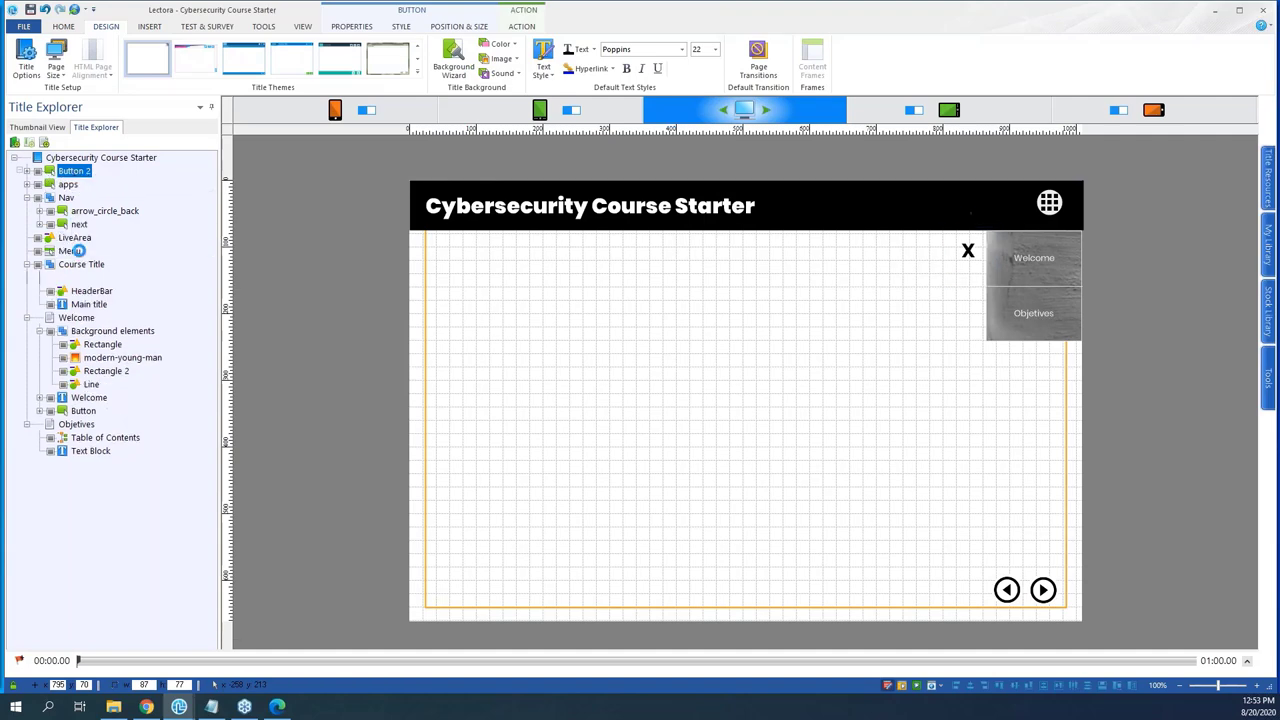
# - Group the course-level Menu with the X button and name the group Menu
pyautogui.click(70, 238)
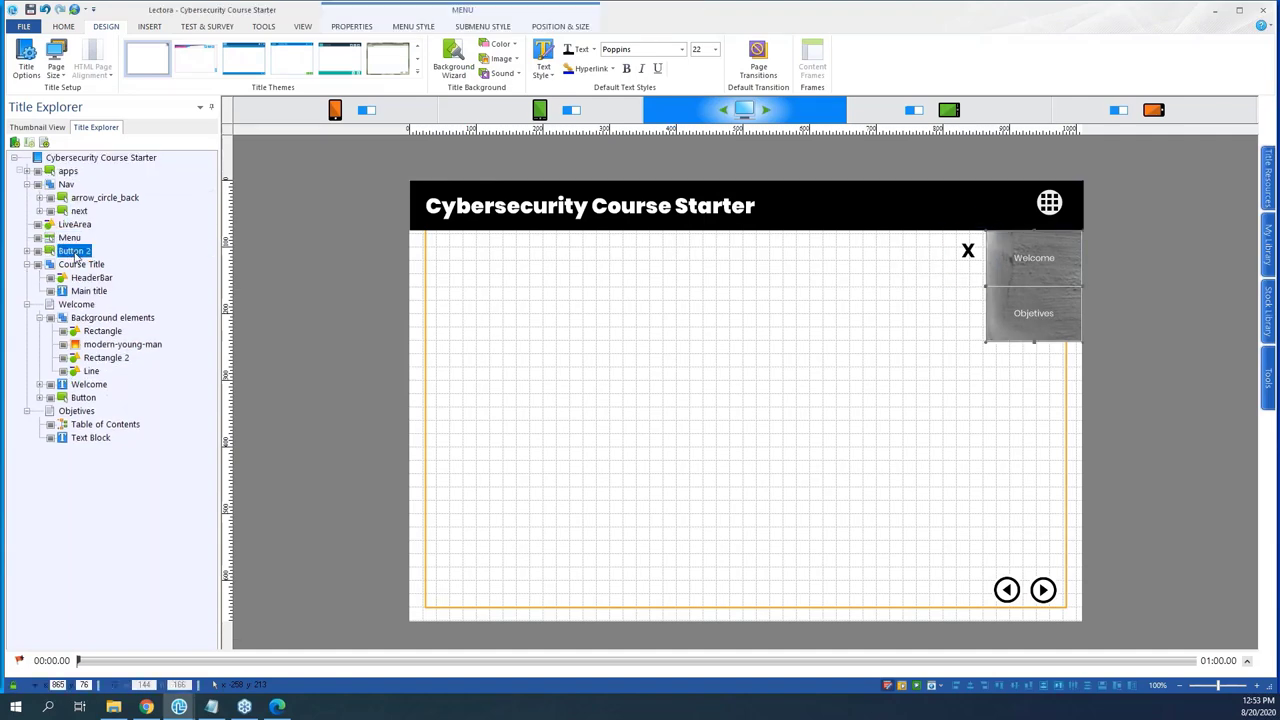
pyautogui.keyDown('ctrl'); pyautogui.click(76, 251); pyautogui.keyUp('ctrl')
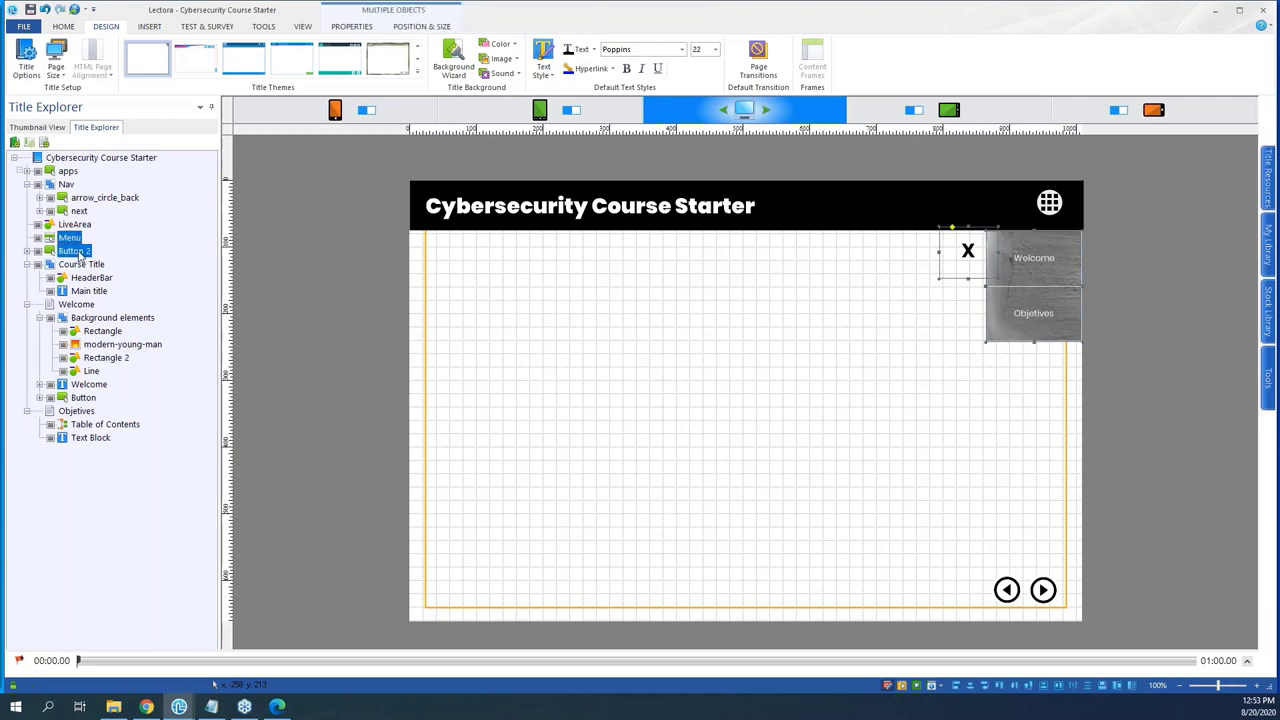
pyautogui.rightClick(86, 253)
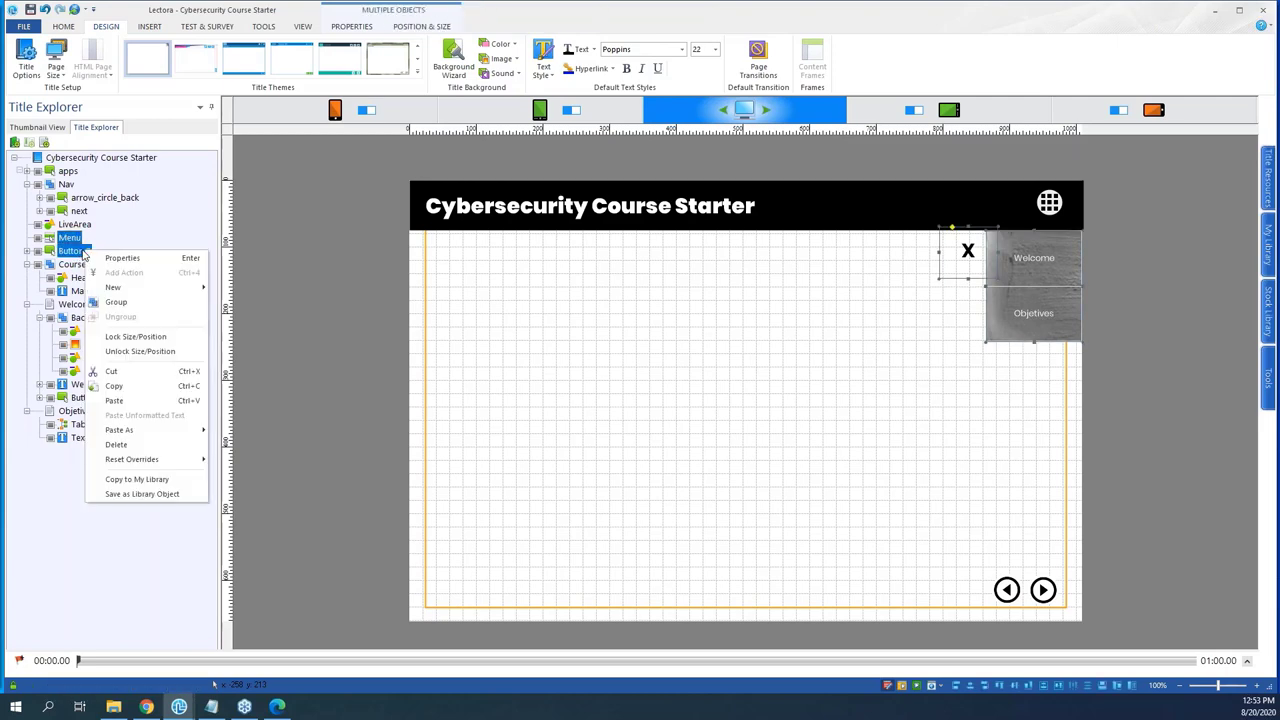
pyautogui.click(122, 312)
pyautogui.click(63, 238)
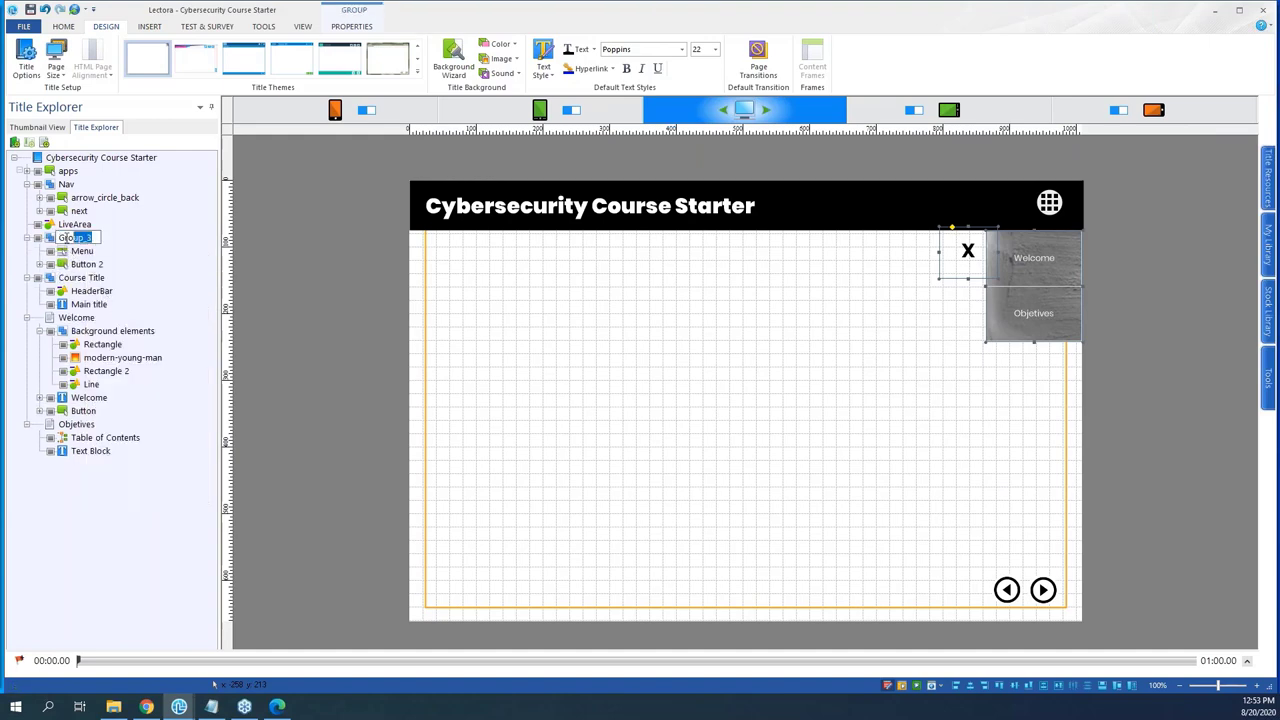
pyautogui.write('Menu')
pyautogui.press('Return')
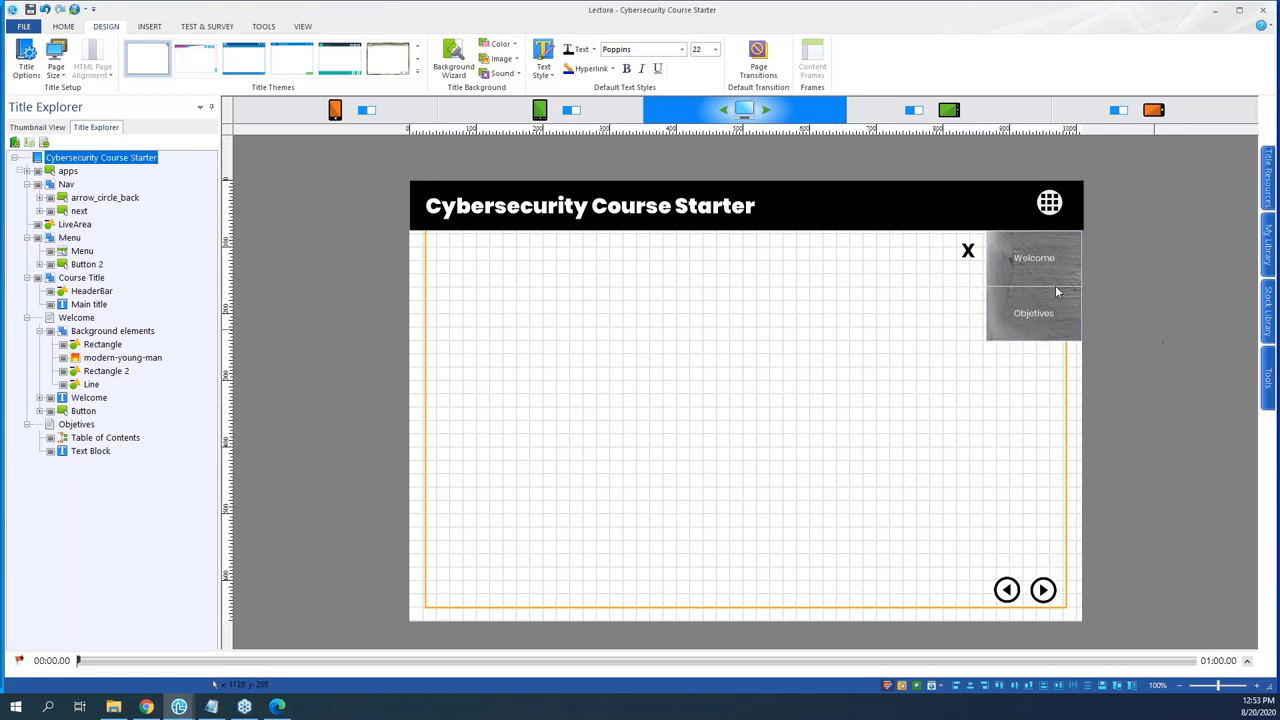
# - Shift the grouped X button and menu slightly inward from the page edge, placing the X button at about X 784, Y 72
pyautogui.click(967, 250)
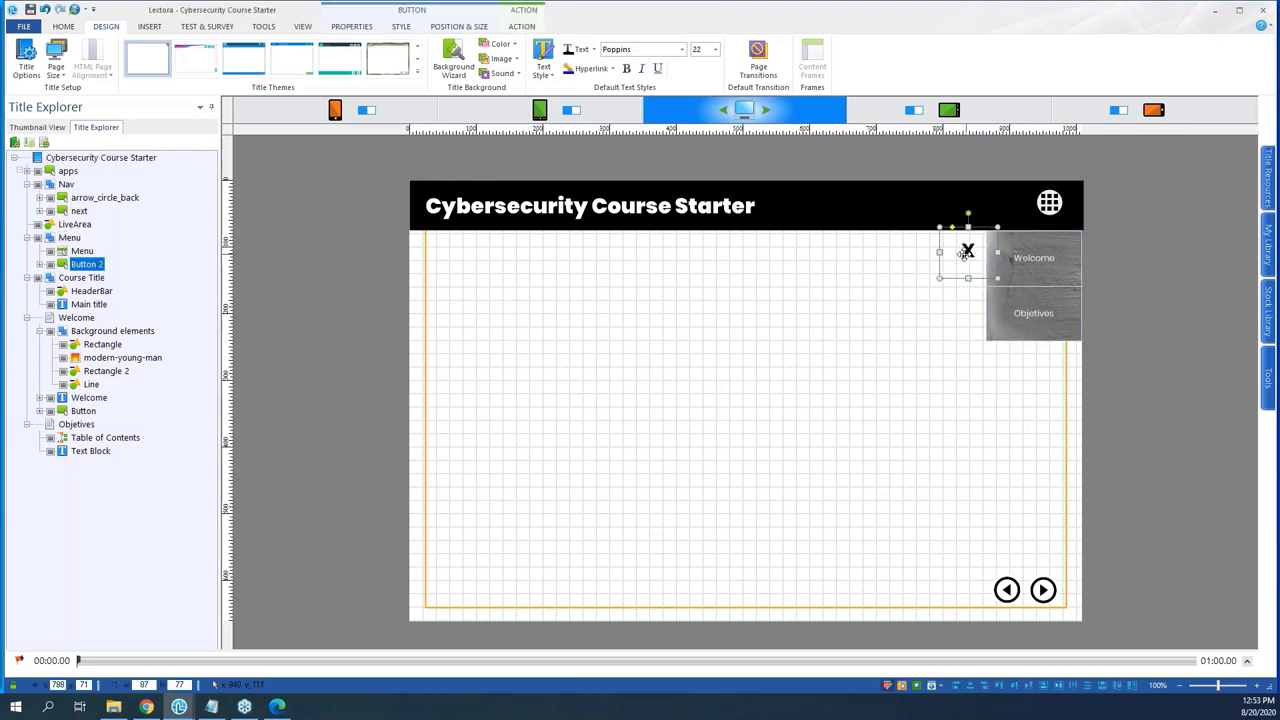
pyautogui.moveTo(967, 250); pyautogui.dragTo(960, 251)
pyautogui.click(960, 251)
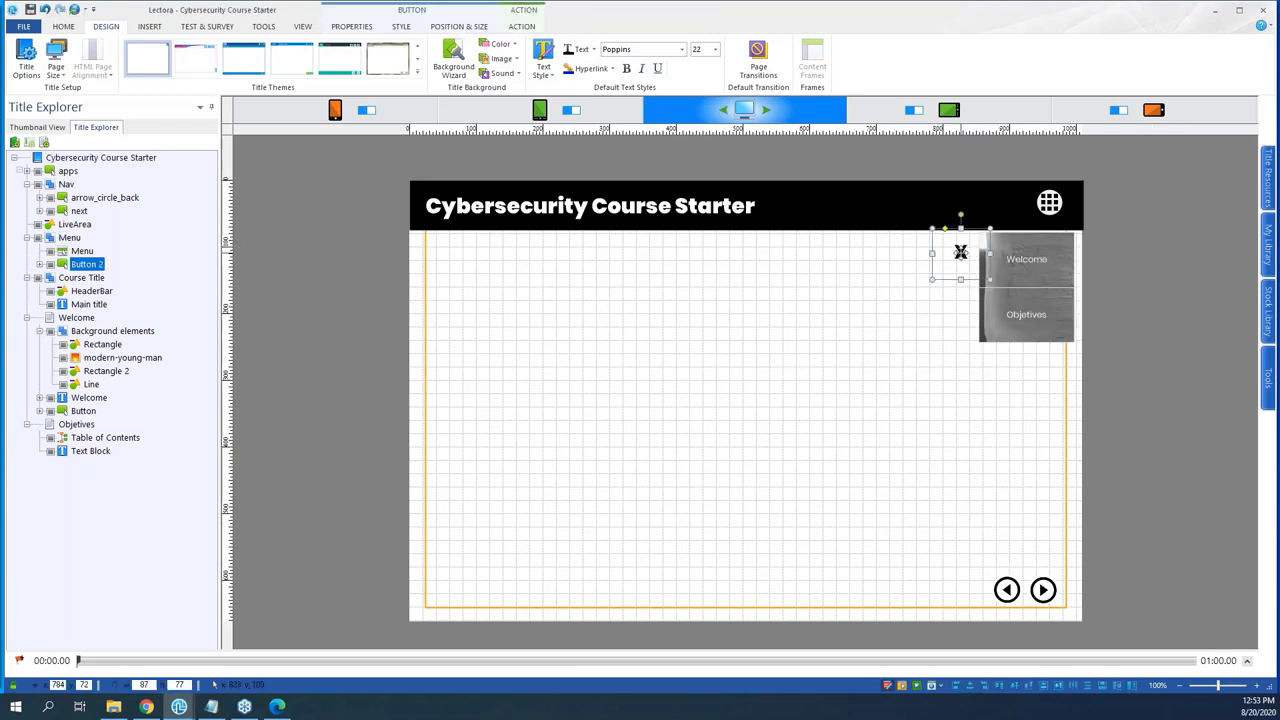
# - Retarget the X button's mouse-click Hide action to the Menu group
pyautogui.click(39, 264)
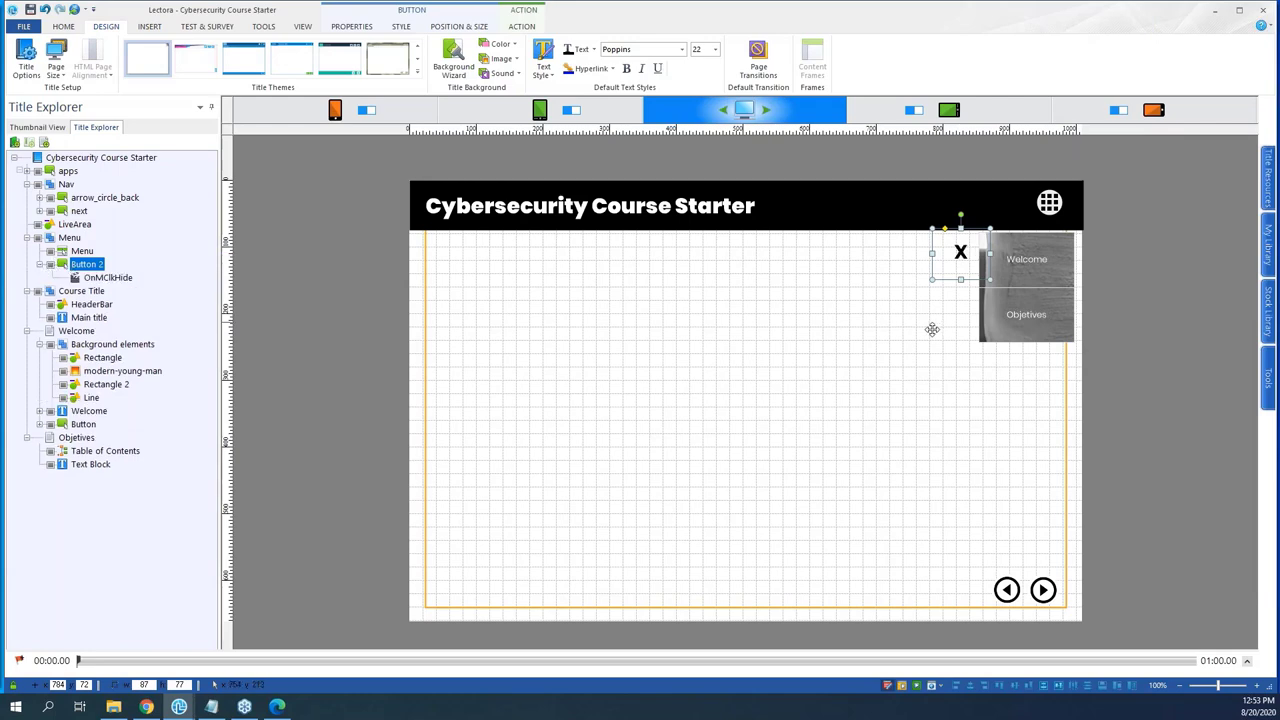
pyautogui.click(120, 278)
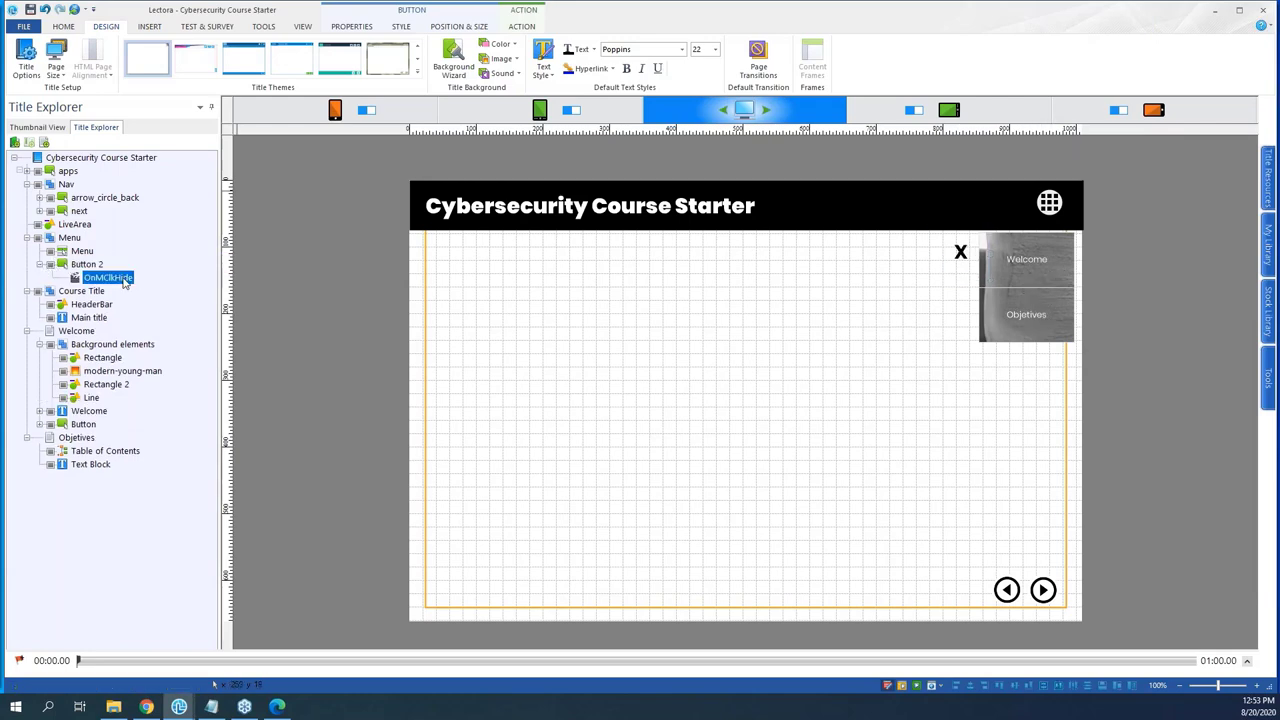
pyautogui.click(520, 27)
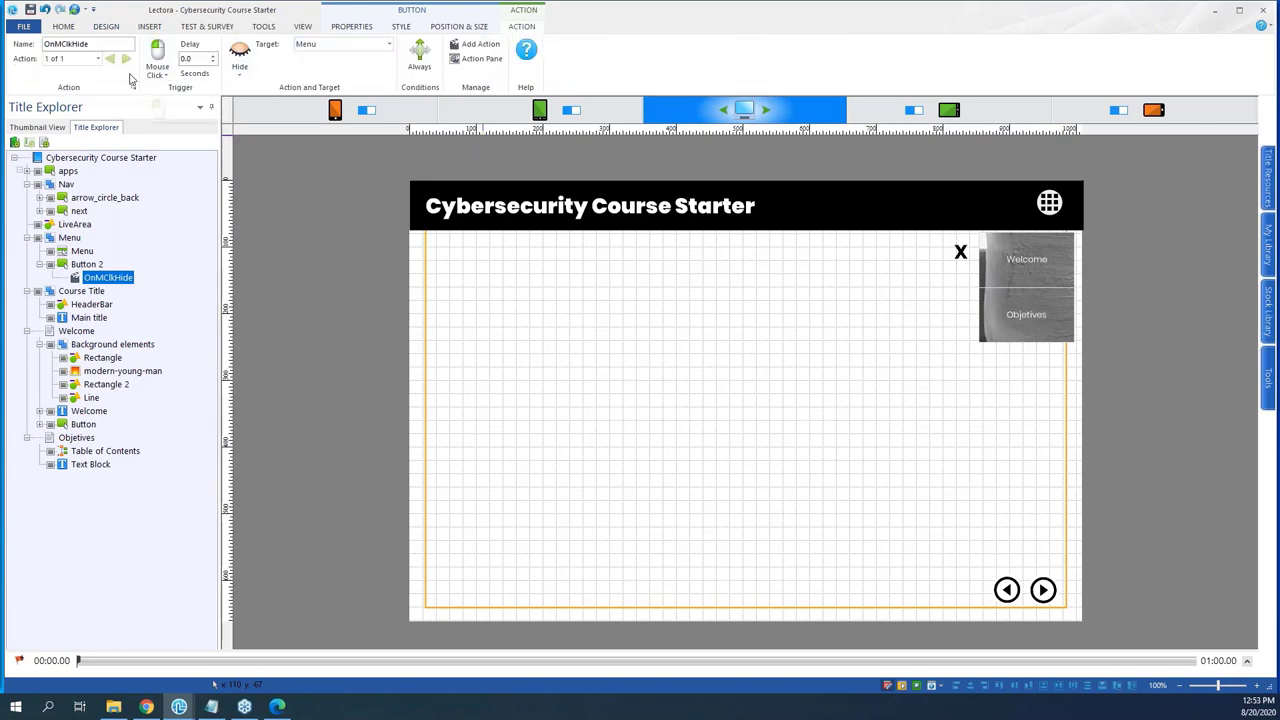
pyautogui.click(317, 53)
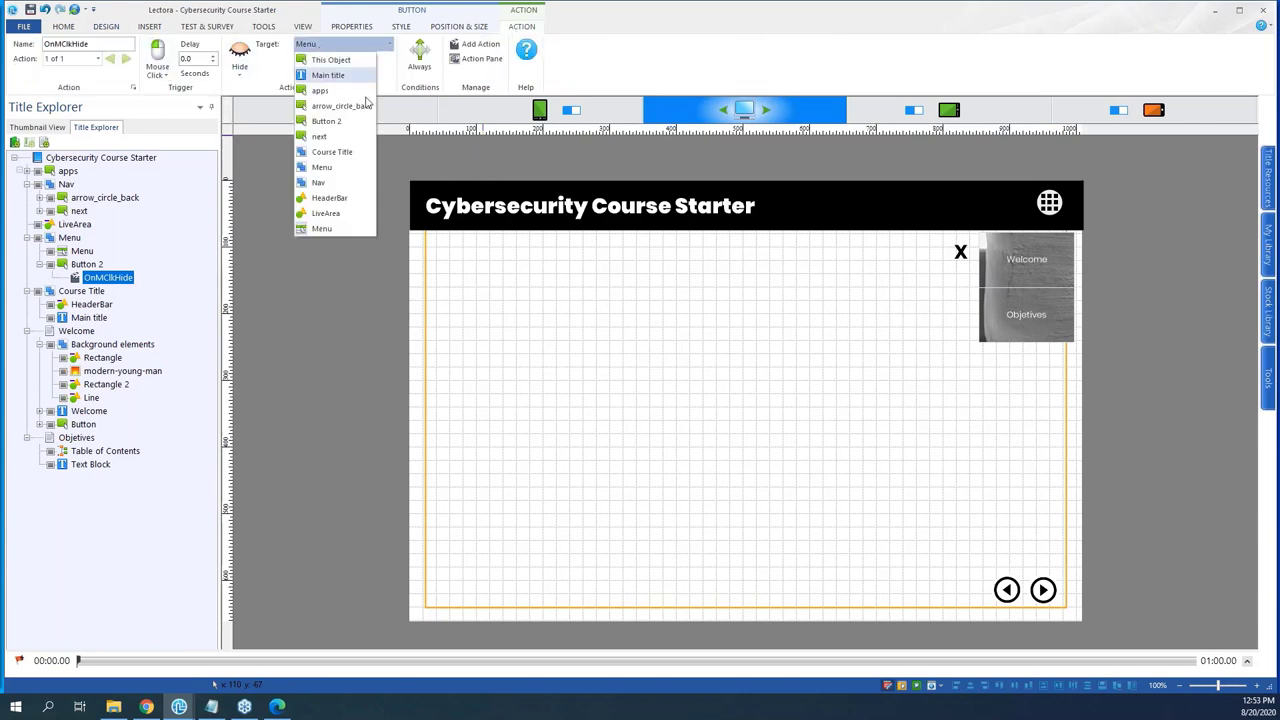
pyautogui.click(345, 168)
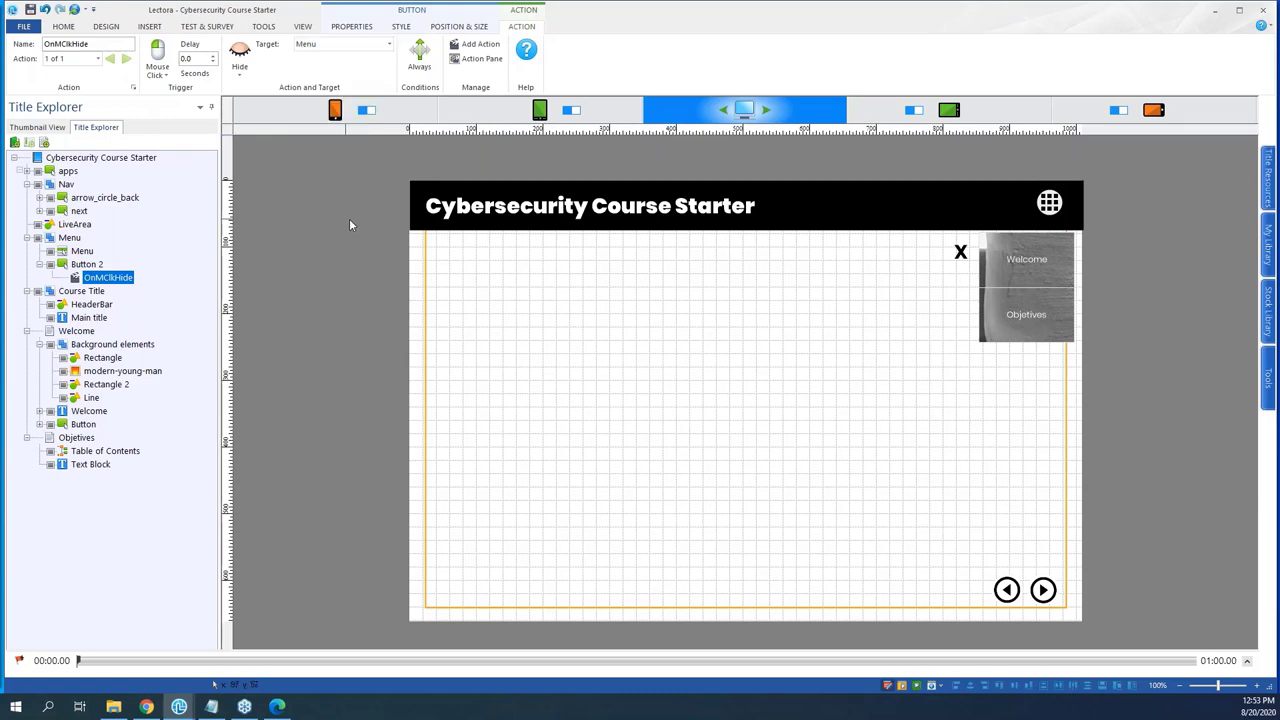
pyautogui.click(350, 219)
# - Run the course to check whether the menu and X button are hidden at start, and return to editing
pyautogui.click(300, 27)
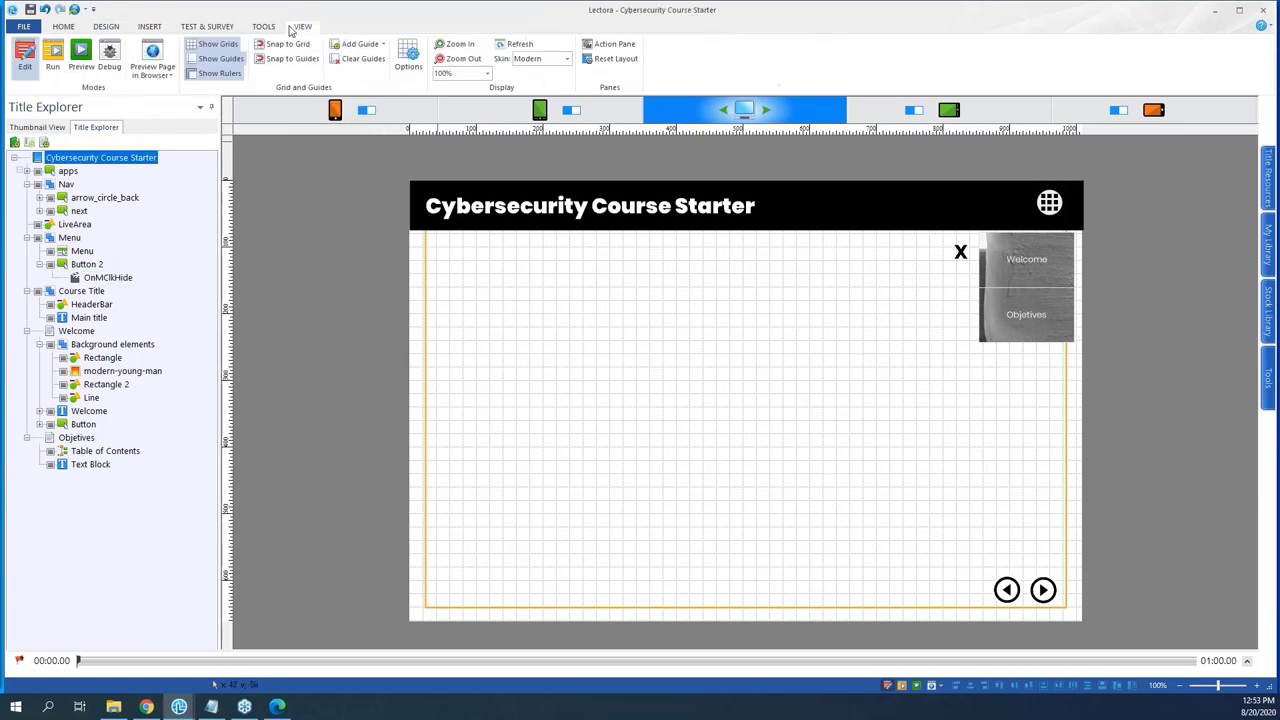
pyautogui.click(54, 58)
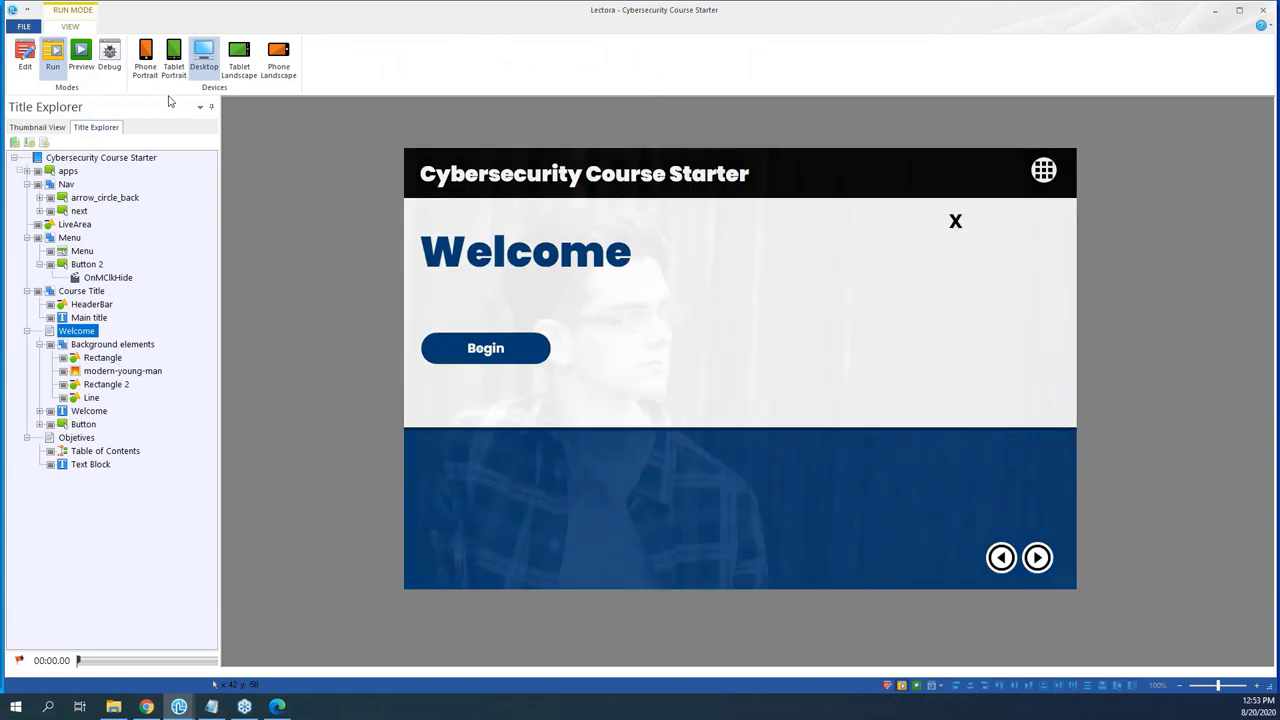
pyautogui.click(25, 56)
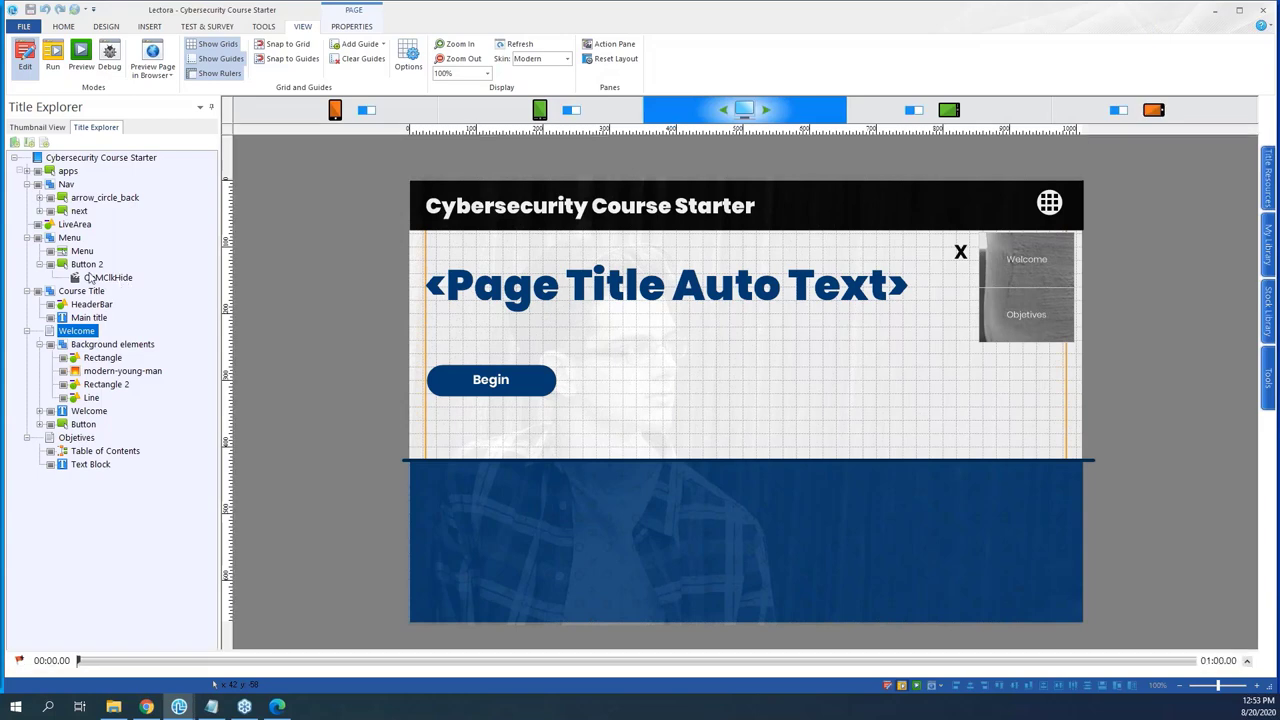
# - Set the Menu group to be initially hidden
pyautogui.click(81, 251)
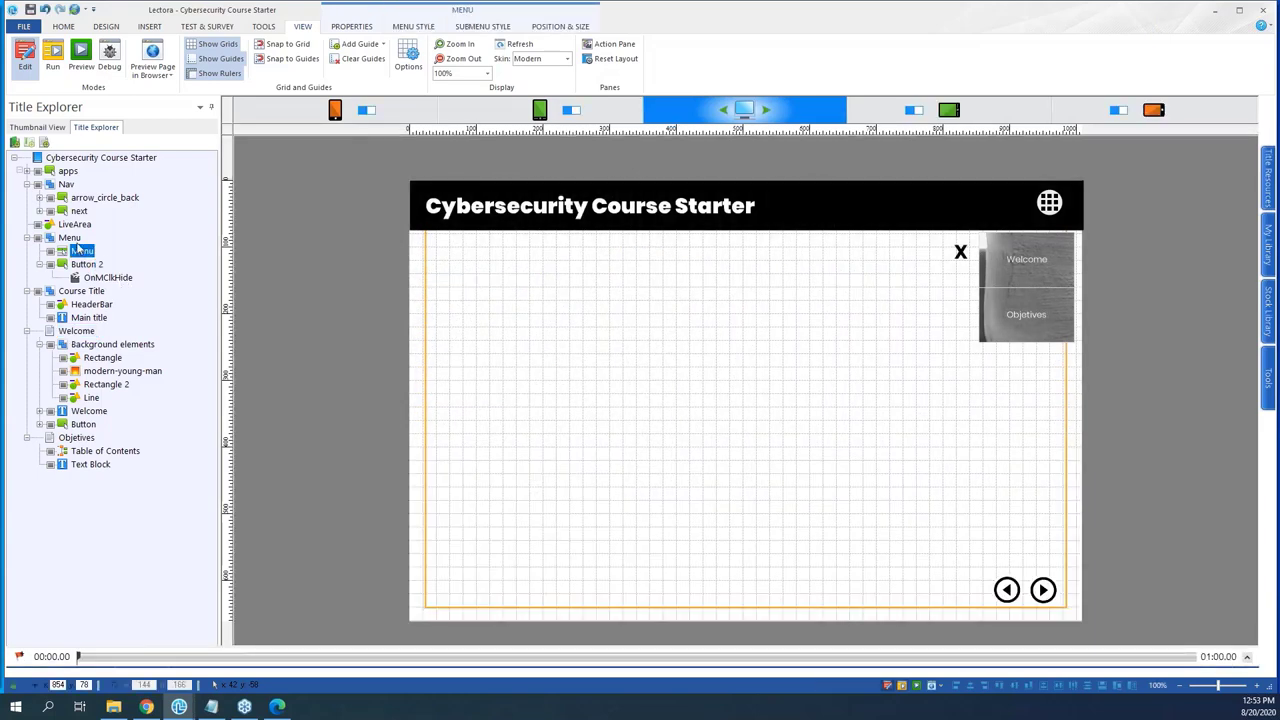
pyautogui.click(69, 238)
pyautogui.click(350, 27)
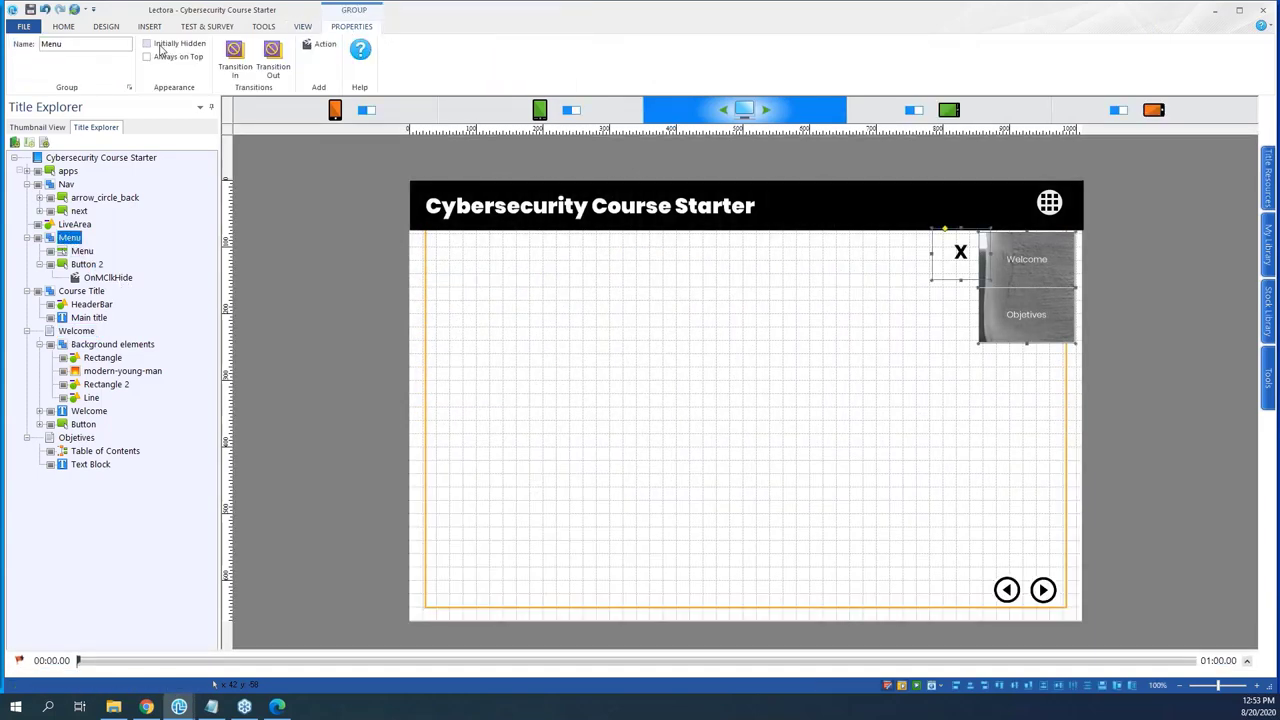
# - Run the course to test opening the menu from the apps button and navigating between the Welcome and Objetives pages, and return to editing
pyautogui.click(302, 27)
pyautogui.click(62, 66)
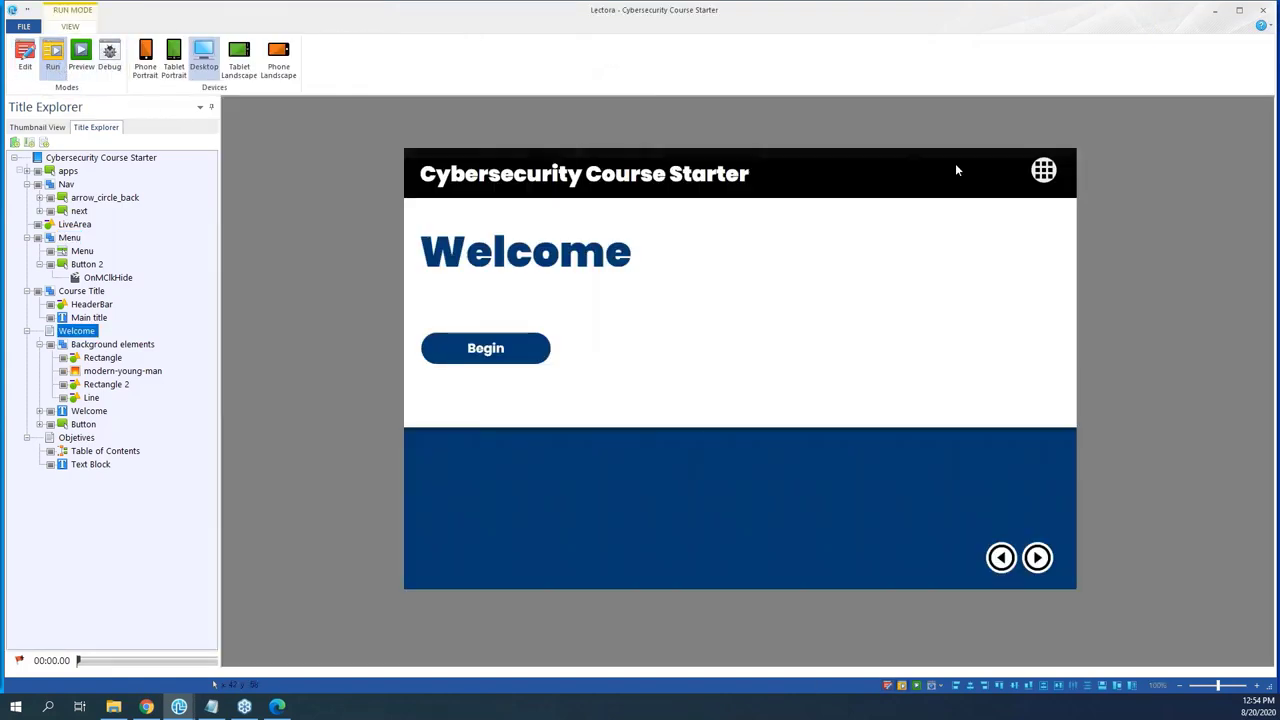
pyautogui.click(1048, 177)
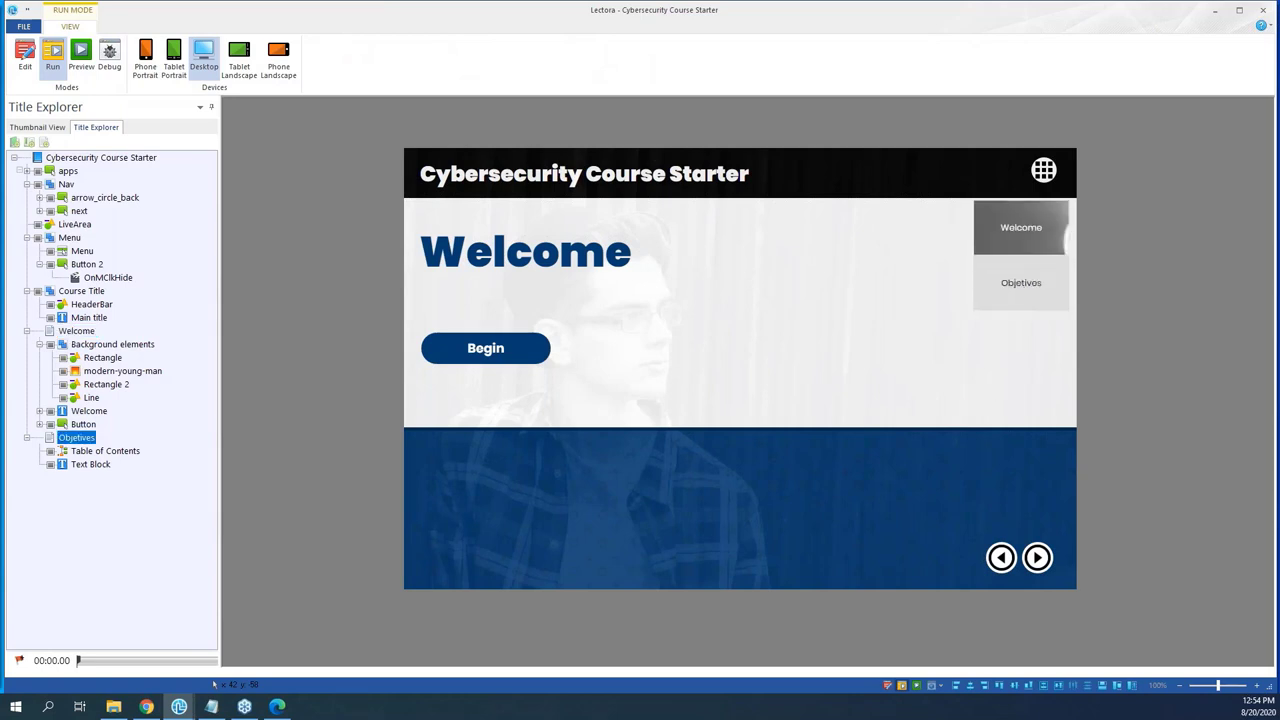
pyautogui.click(1044, 171)
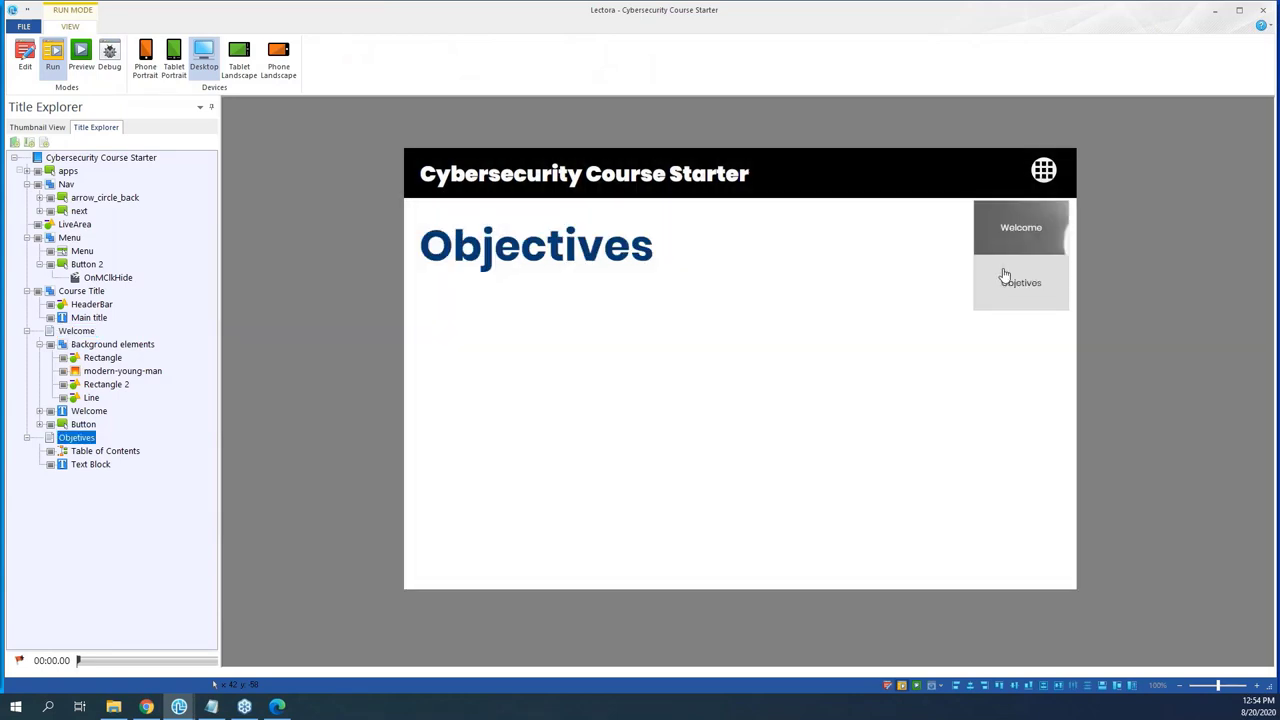
pyautogui.click(1039, 252)
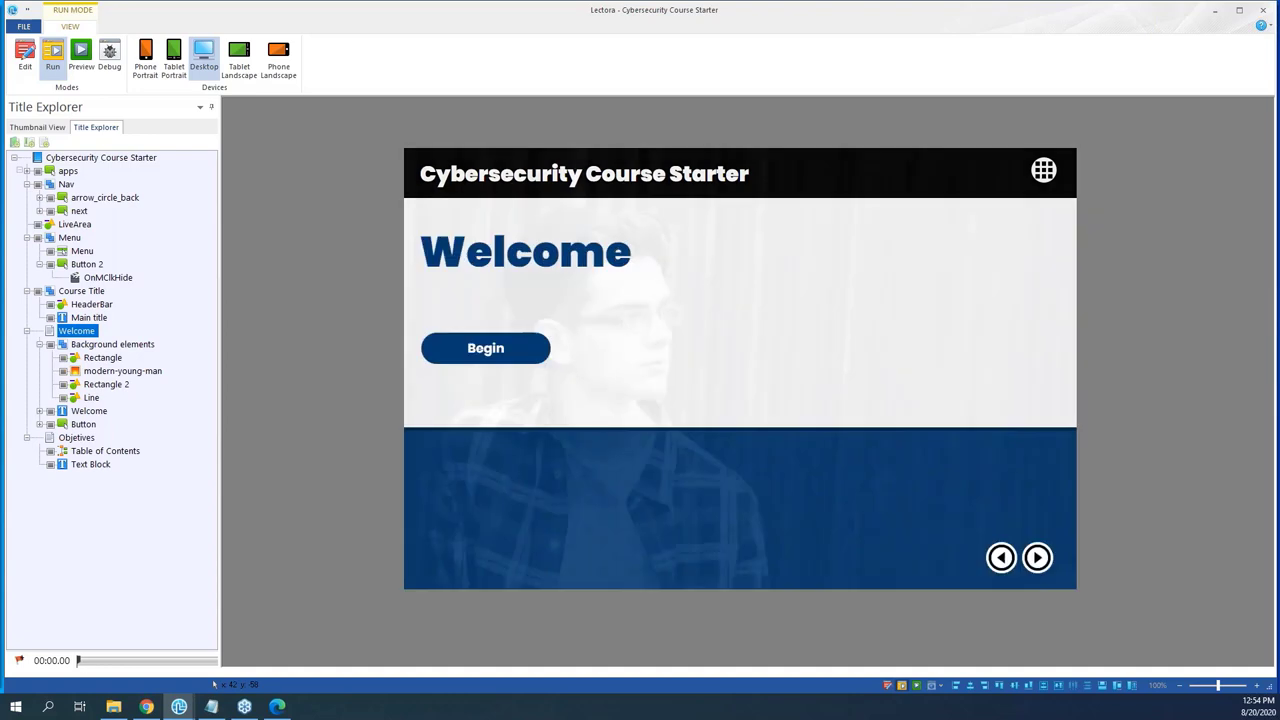
pyautogui.click(1046, 170)
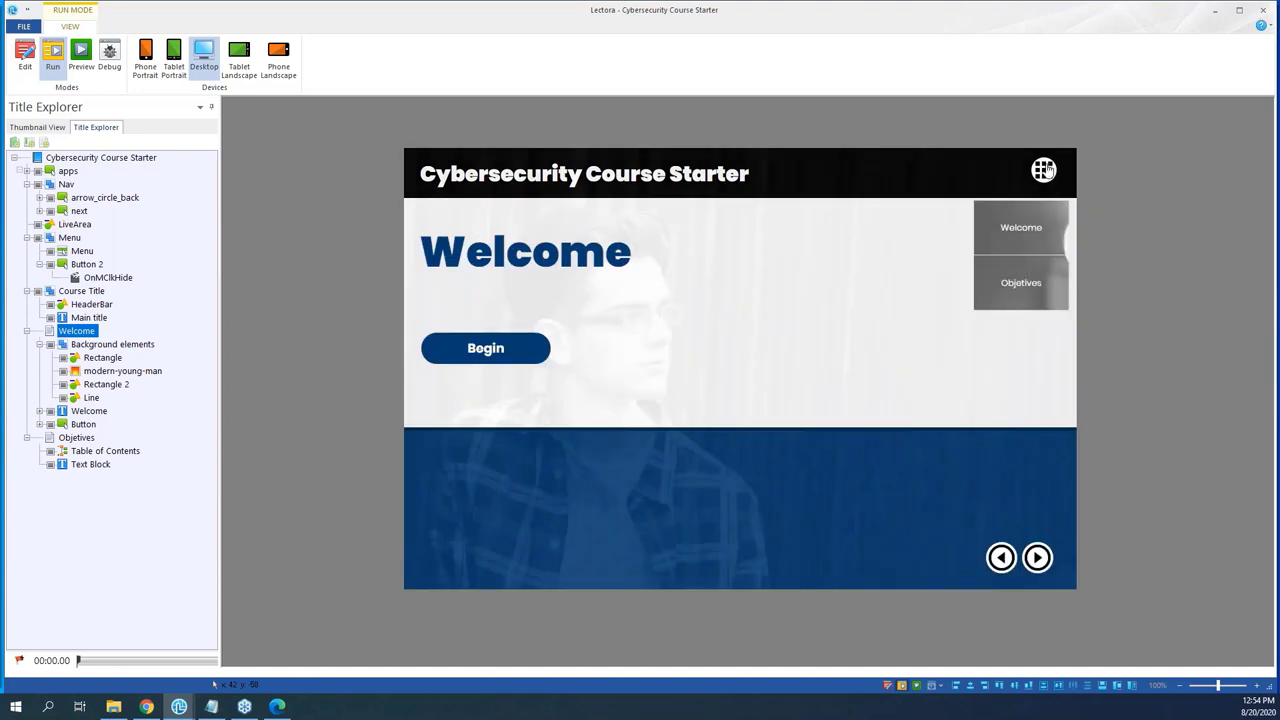
pyautogui.click(25, 55)
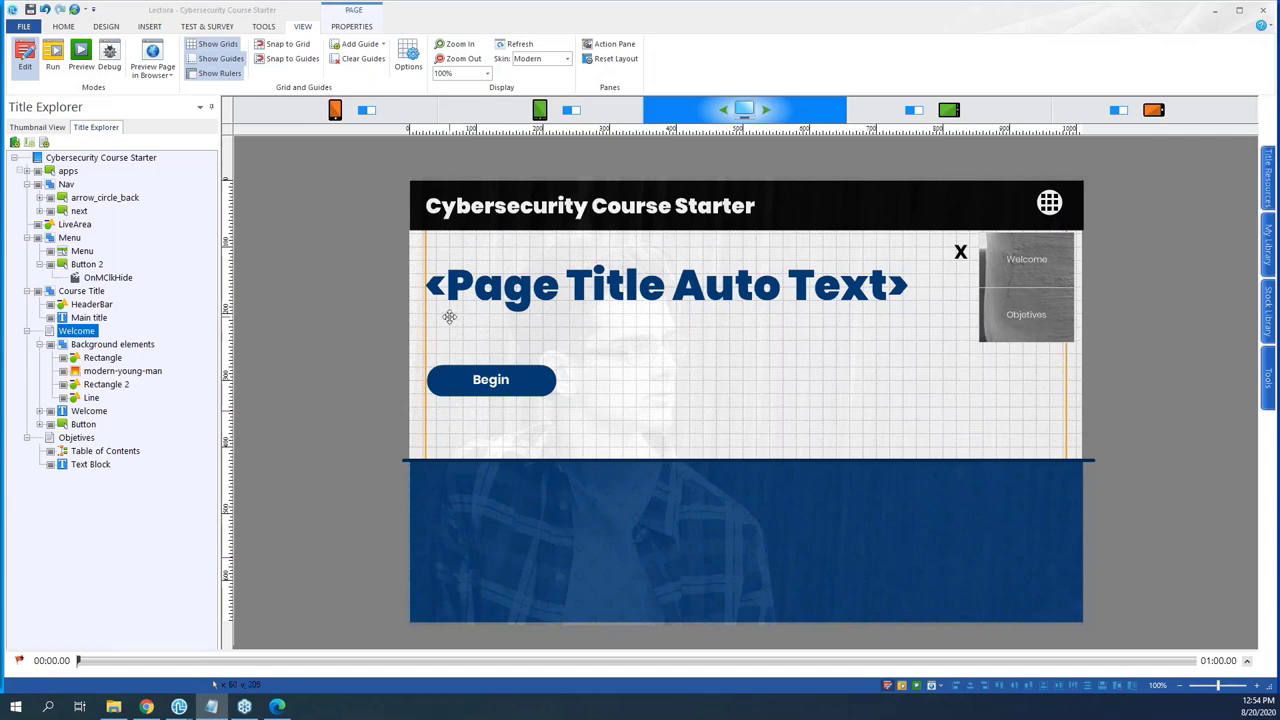
# - Delete the Table of Contents object from the Objetives page
pyautogui.click(28, 333)
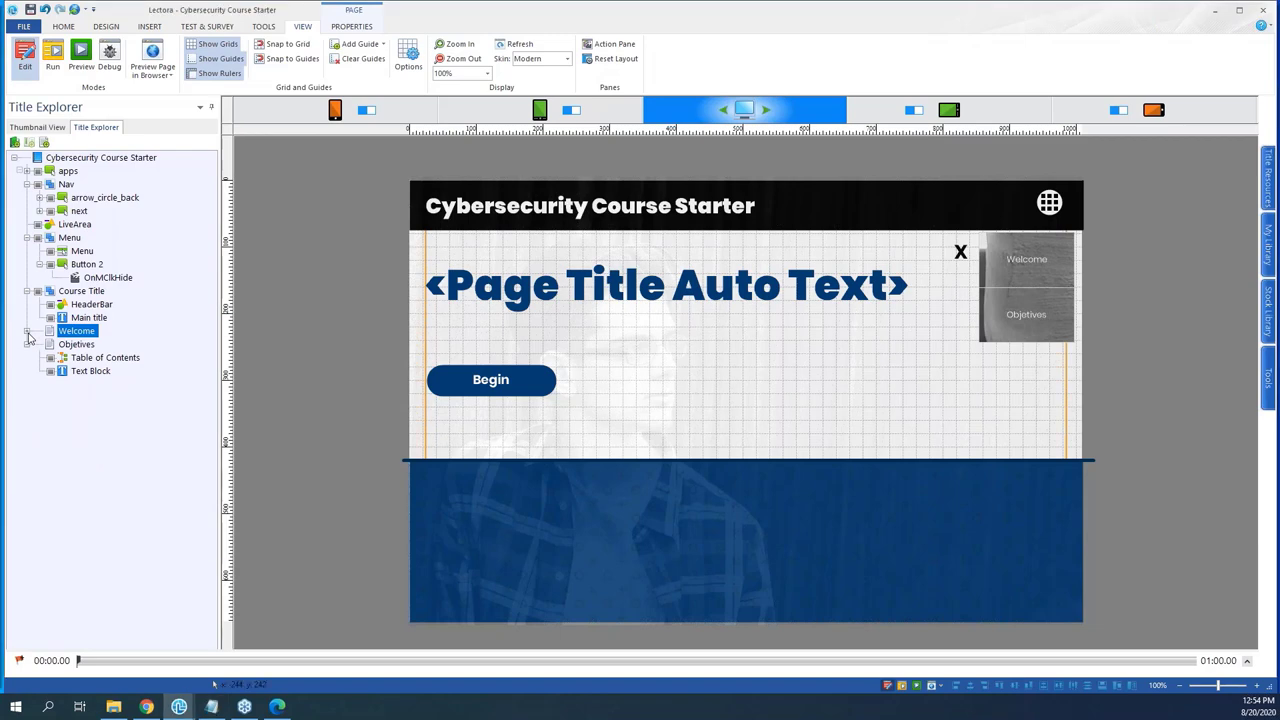
pyautogui.click(76, 344)
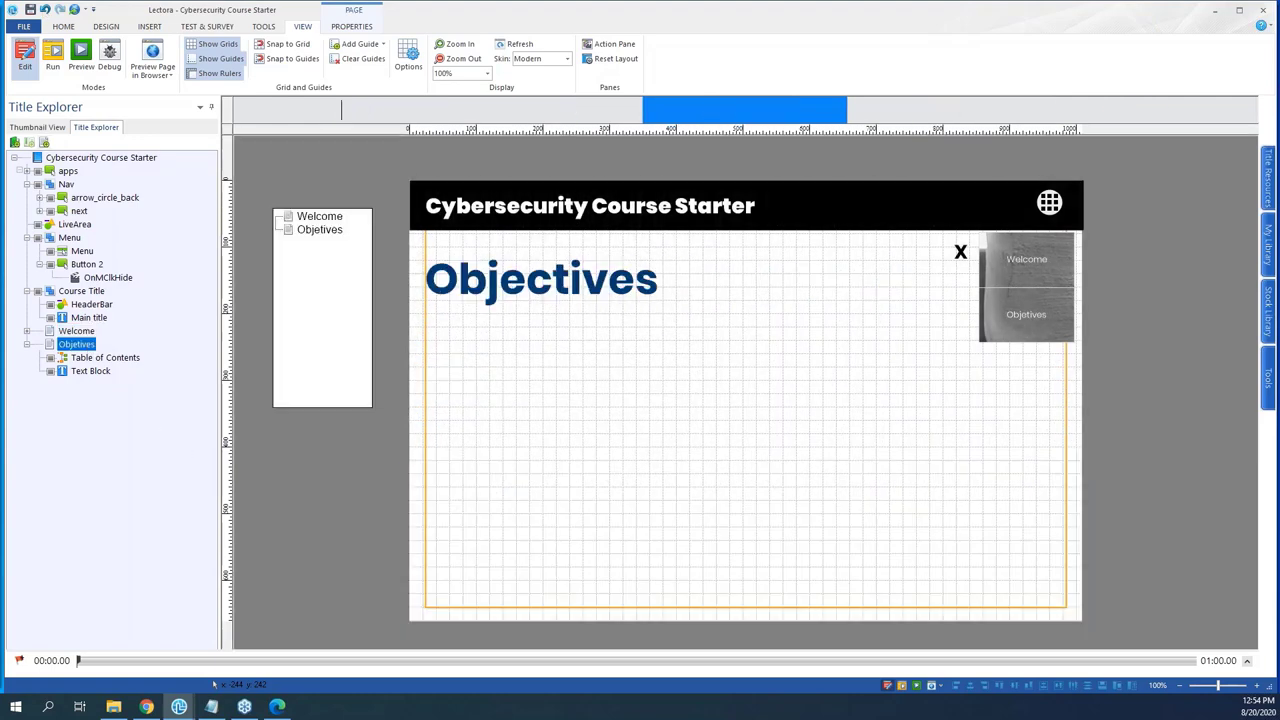
pyautogui.click(320, 232)
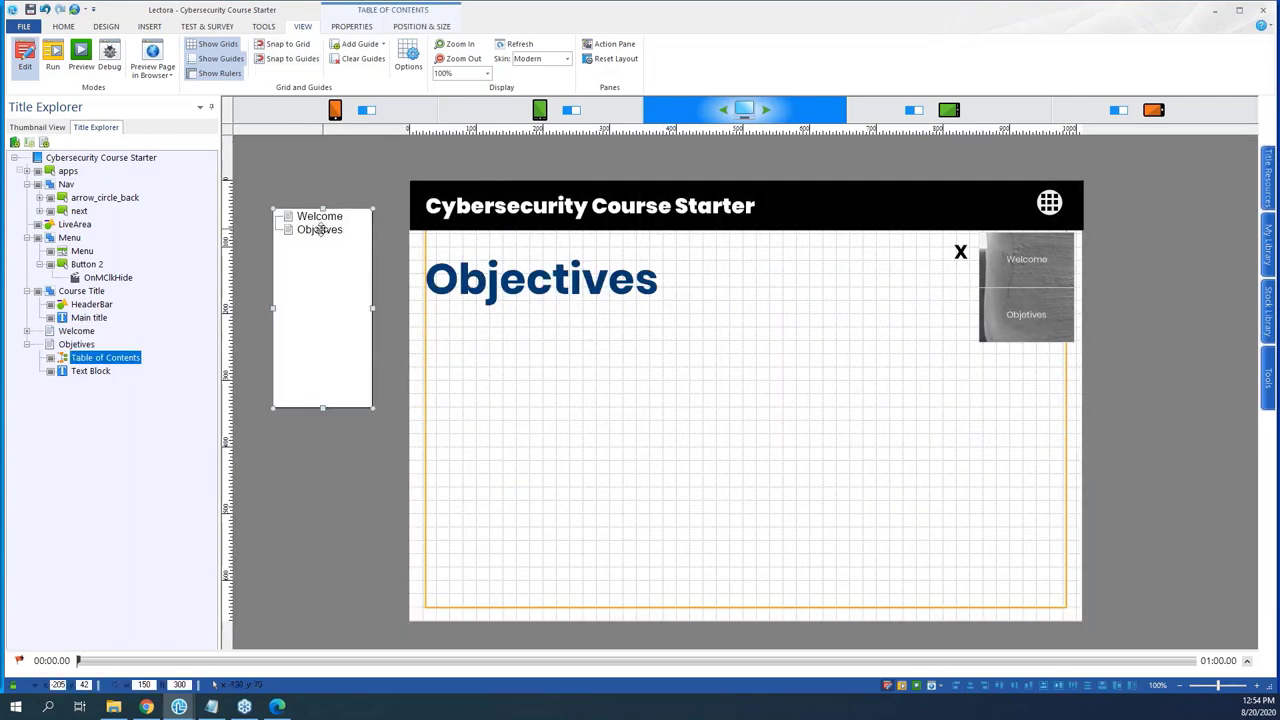
pyautogui.rightClick(130, 362)
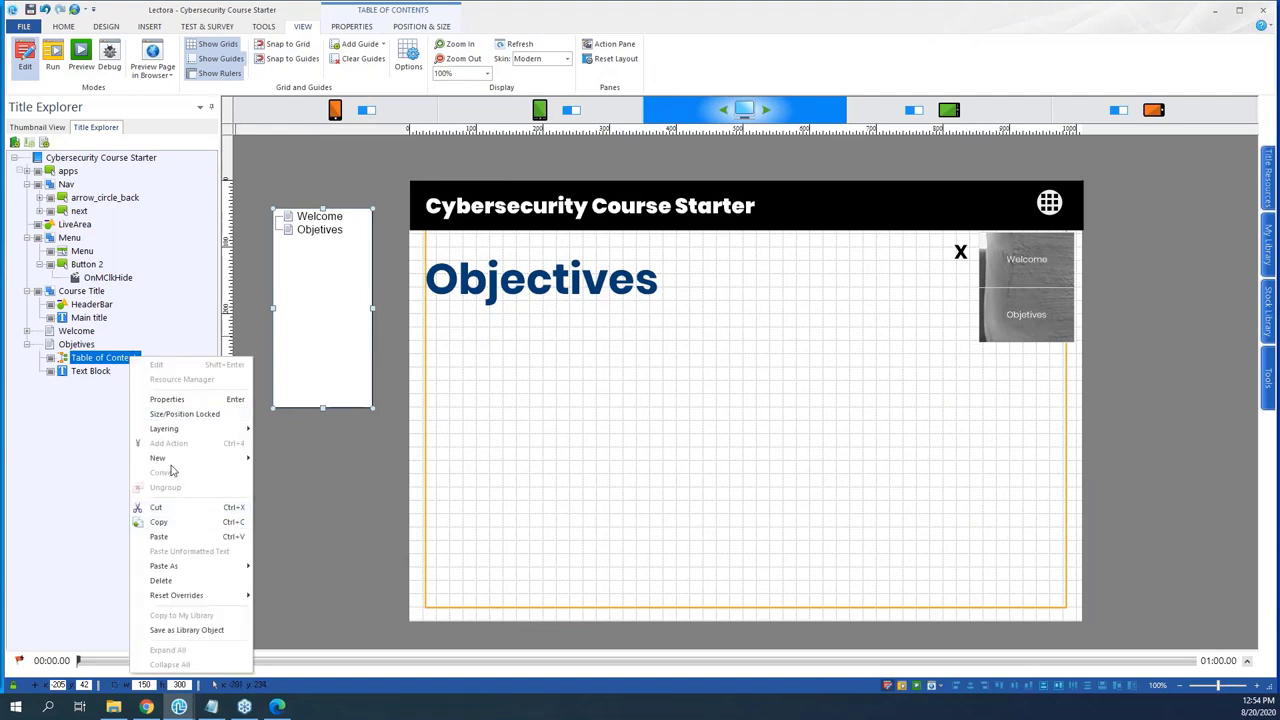
pyautogui.moveTo(175, 463)
pyautogui.click(180, 580)
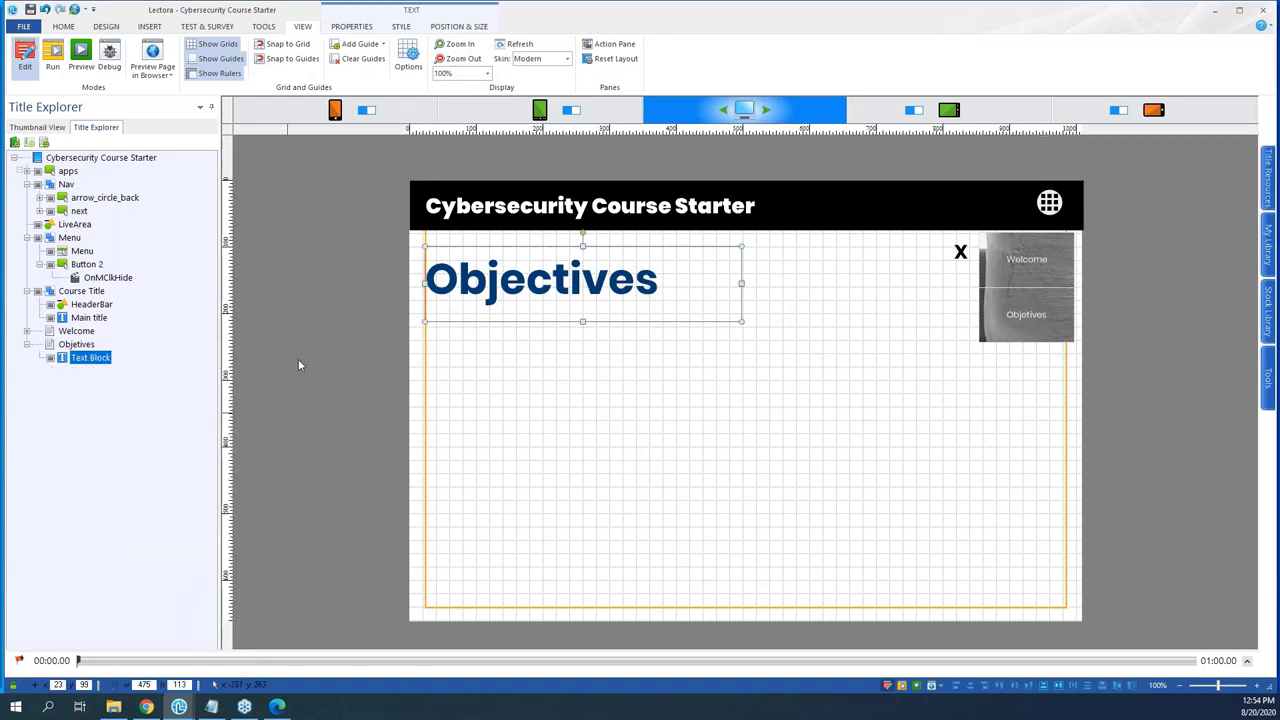
pyautogui.click(333, 337)
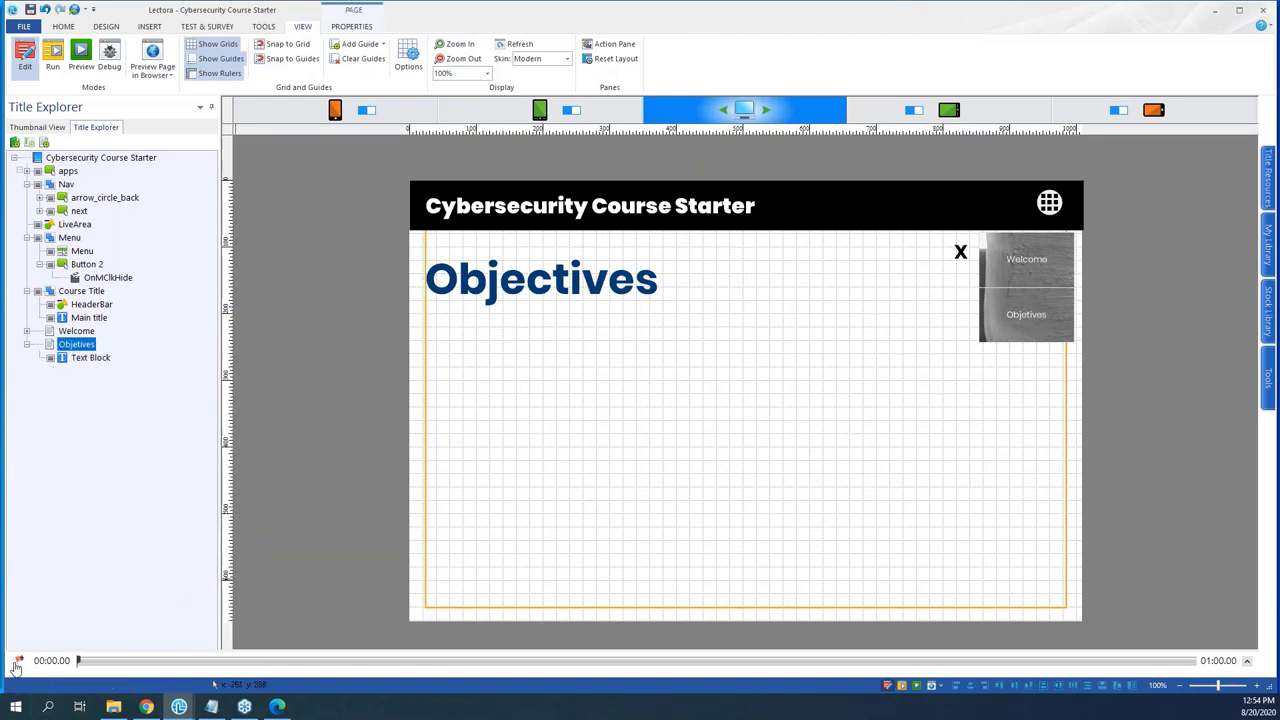